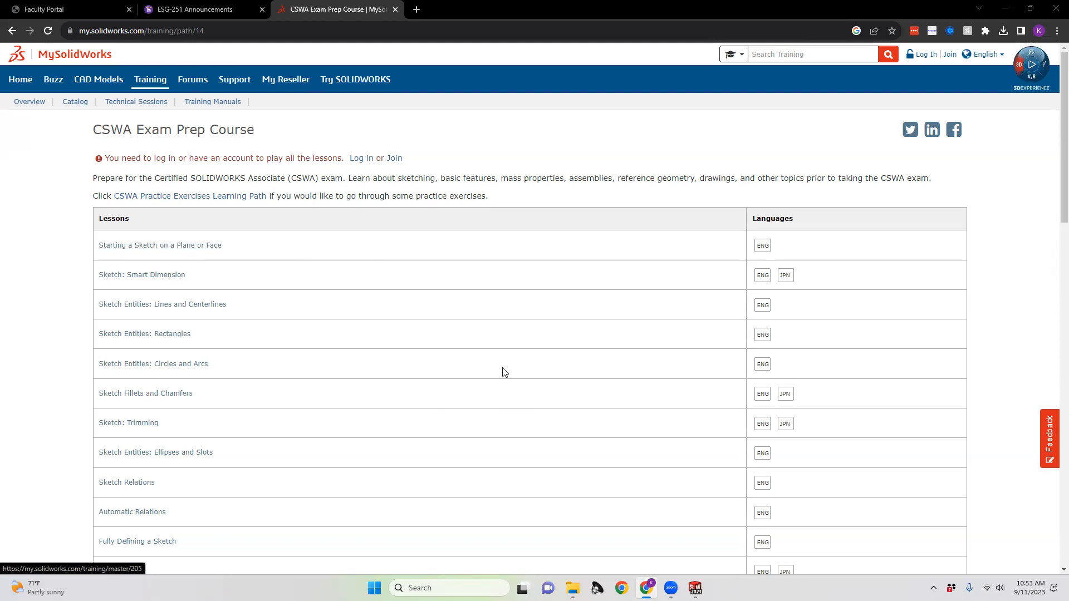
Step: Switch to SOLIDWORKS and dismiss its Welcome dialog
mouse_move(695, 588)
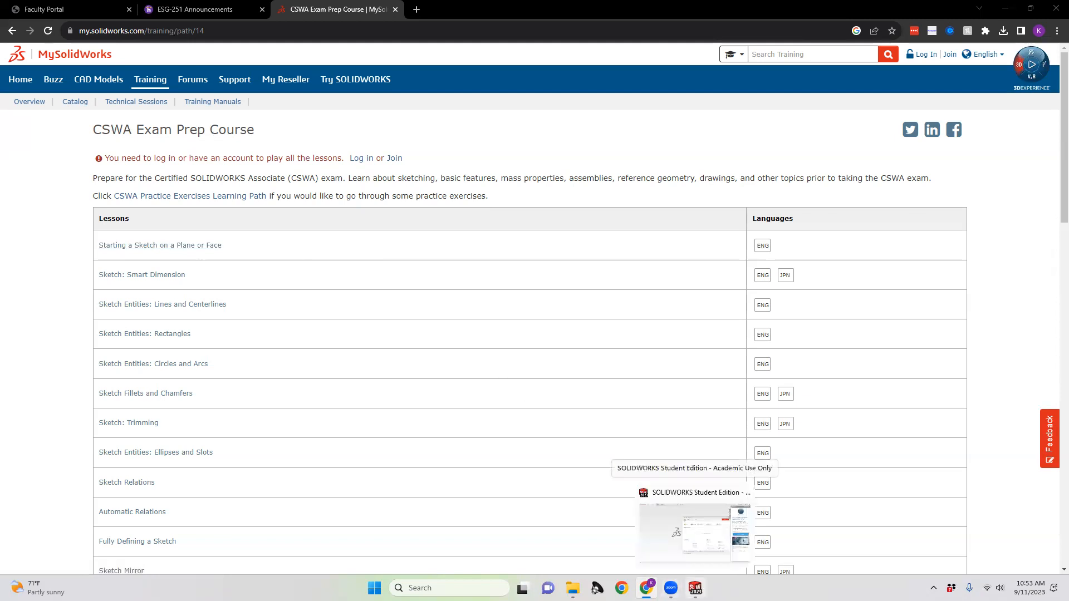
click(695, 529)
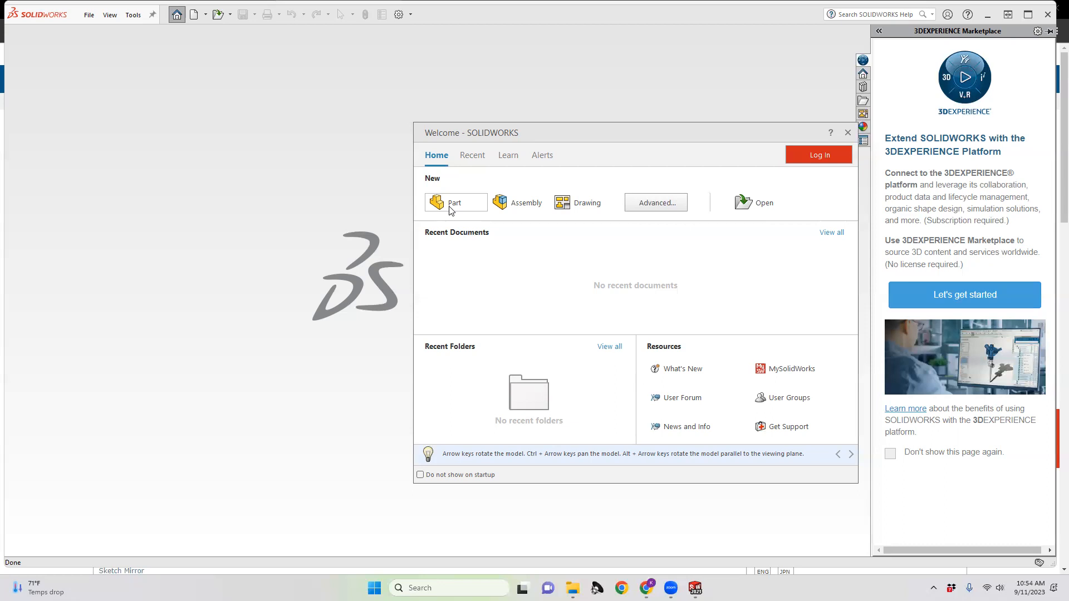
click(237, 124)
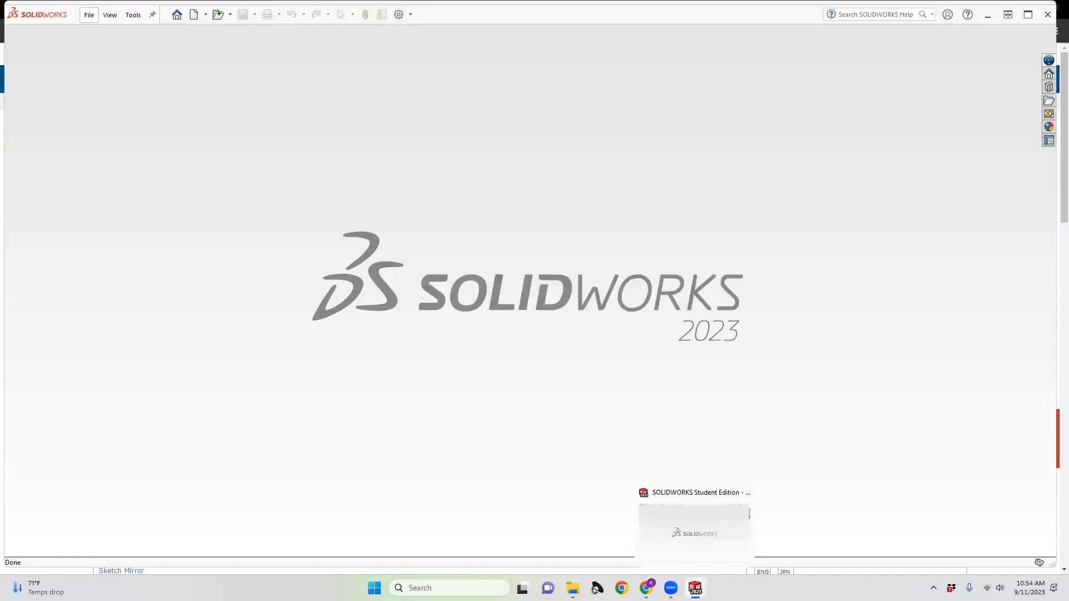
Step: View the SOLIDWORKS Resources, and bring up and close the Welcome dialog to see how it is reopened
click(1049, 73)
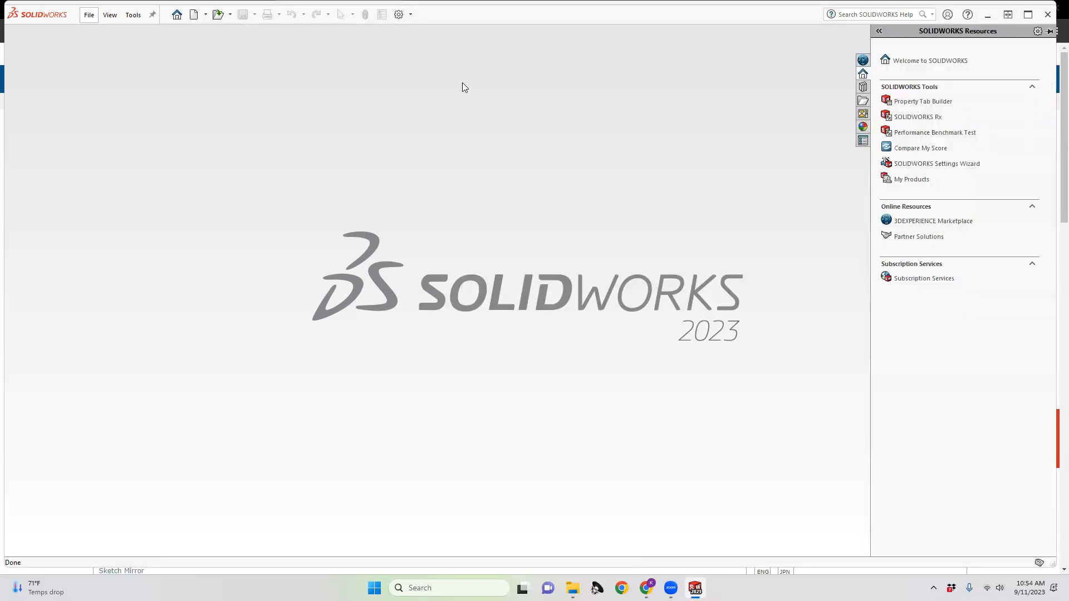
click(177, 14)
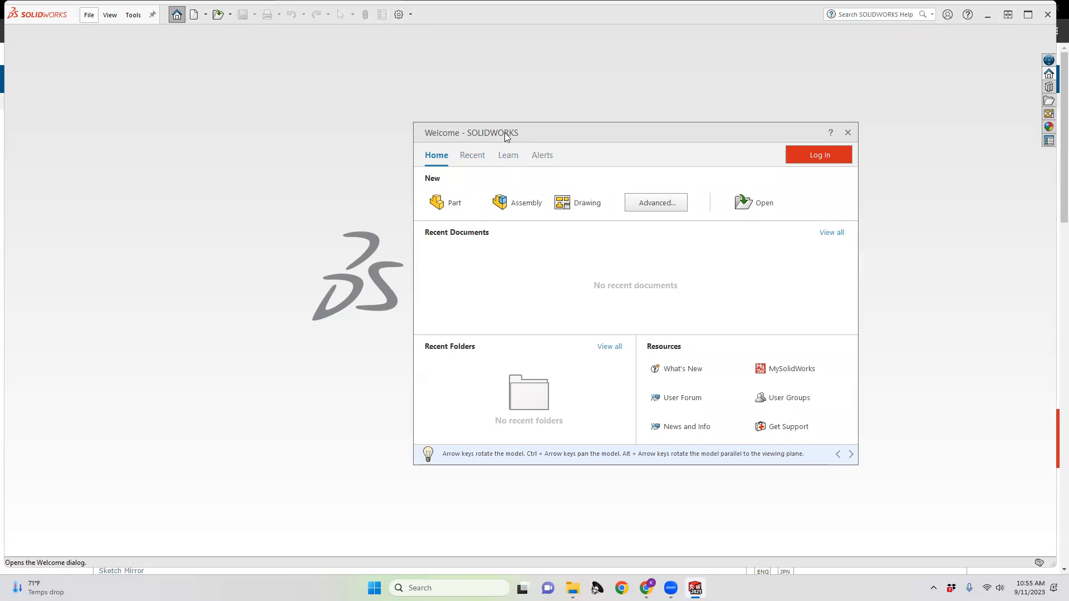
click(848, 133)
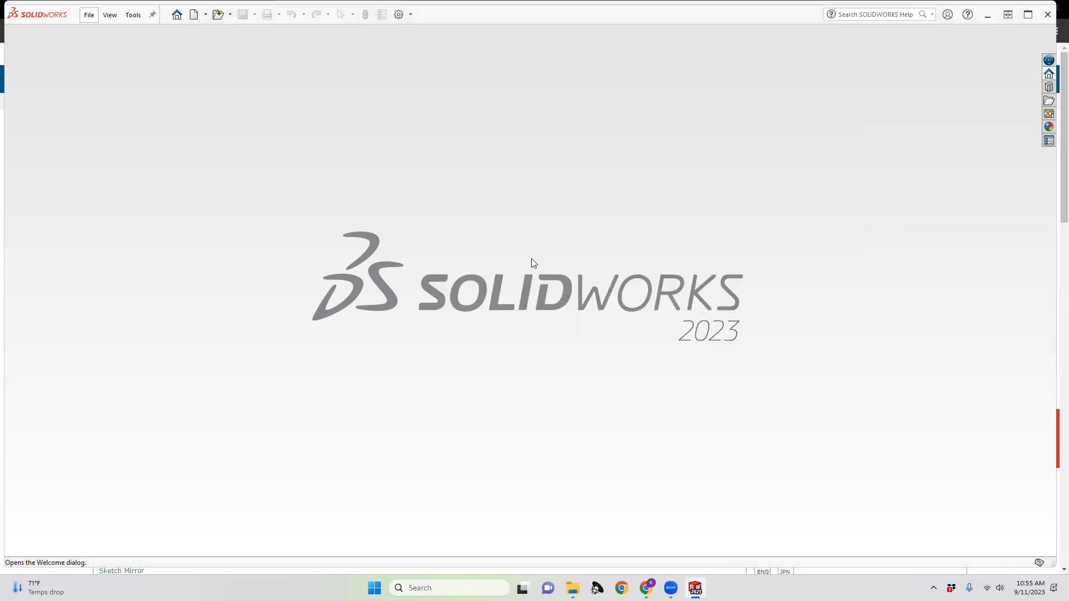
click(177, 15)
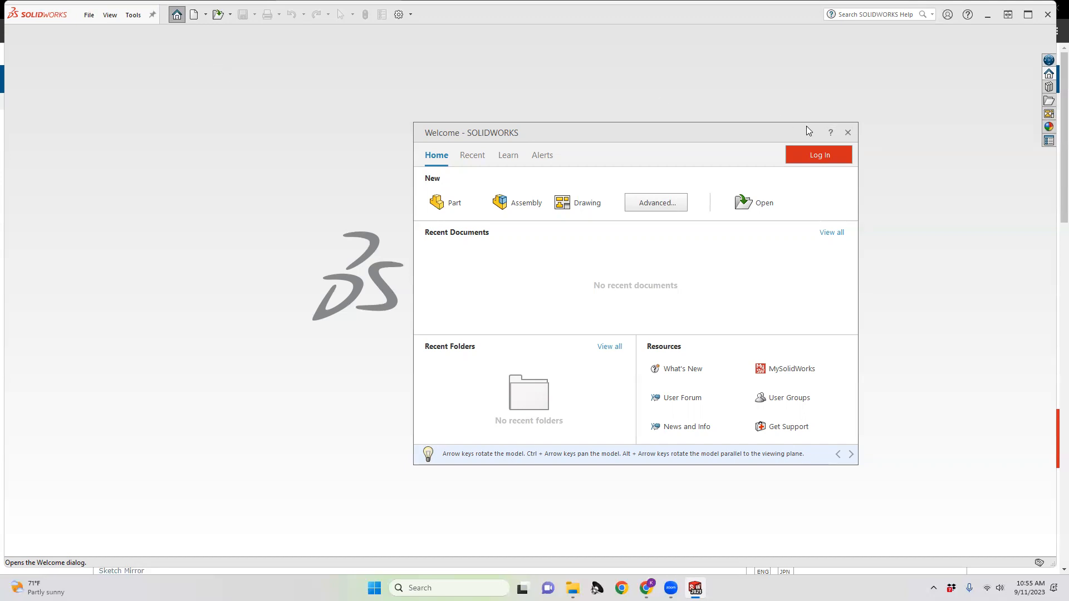
click(846, 133)
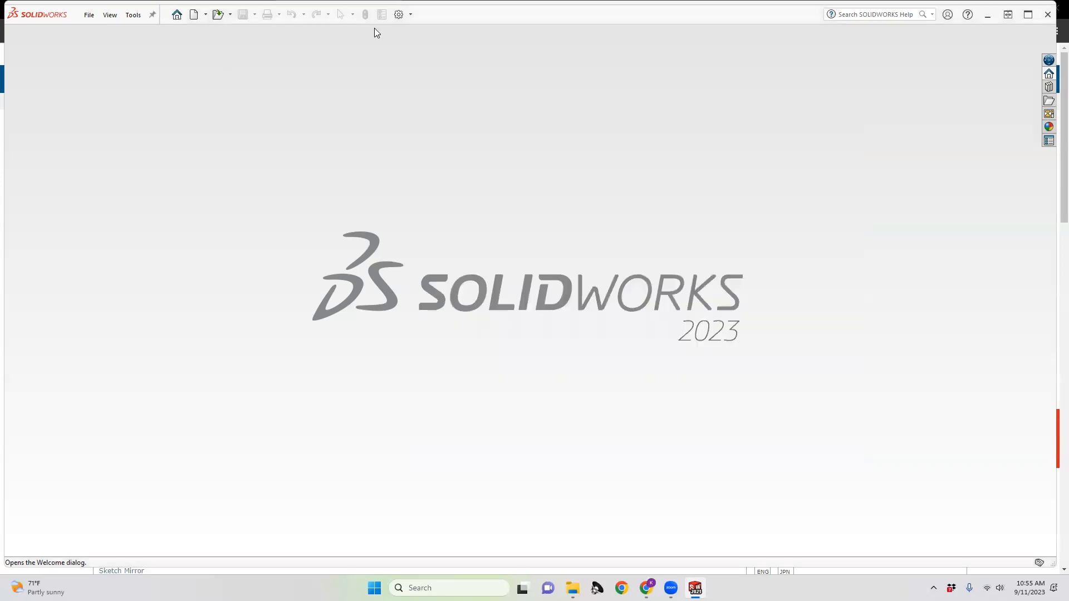
Step: Start a new document without removing the missing template folders, and view the Part type and SOLIDWORKS Tutorials choices
click(193, 15)
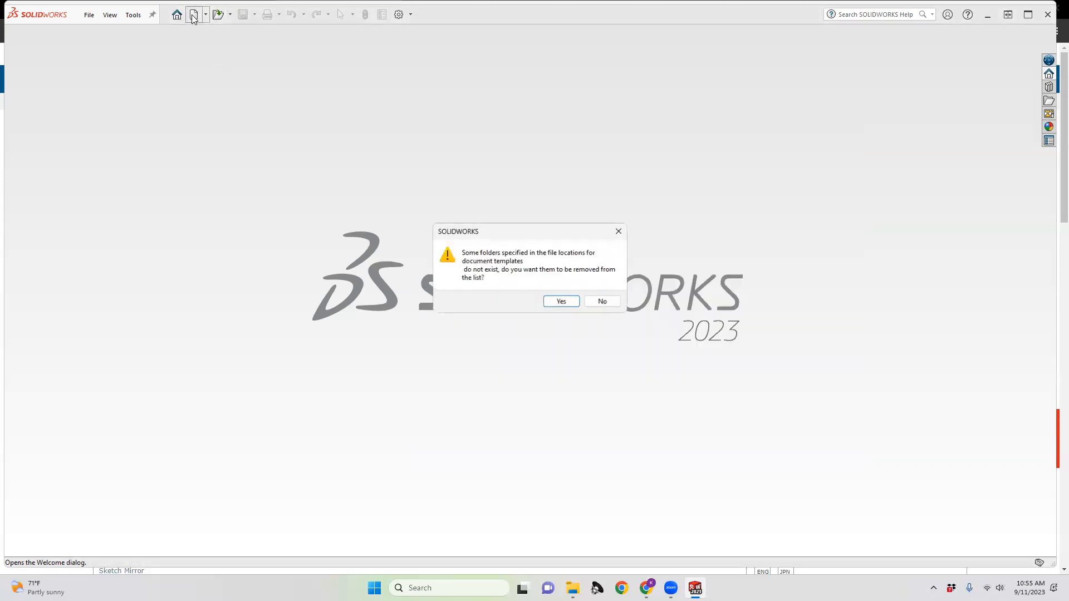
click(597, 303)
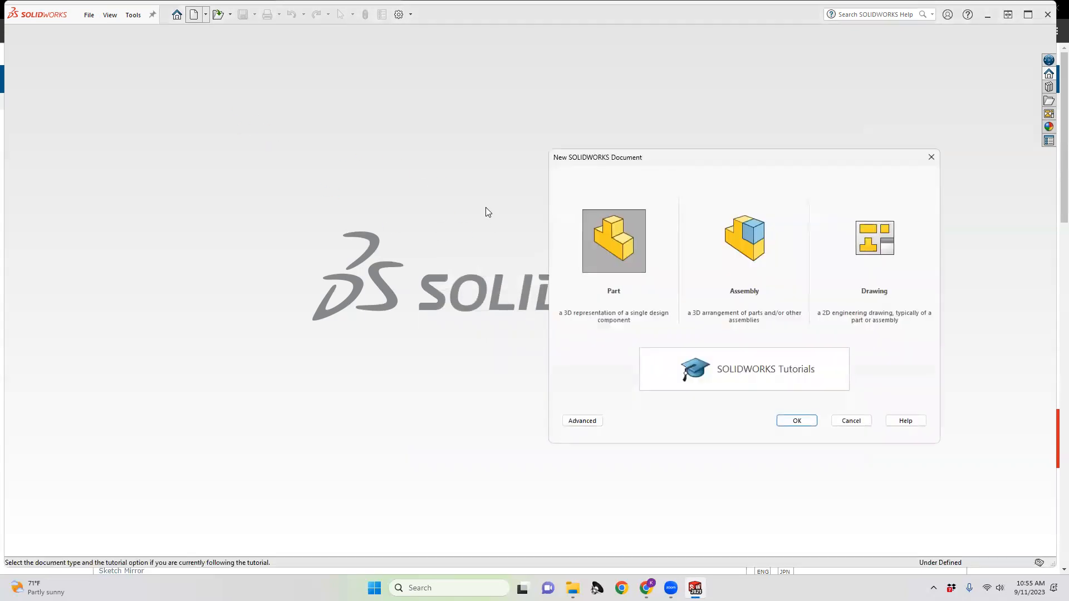
click(612, 245)
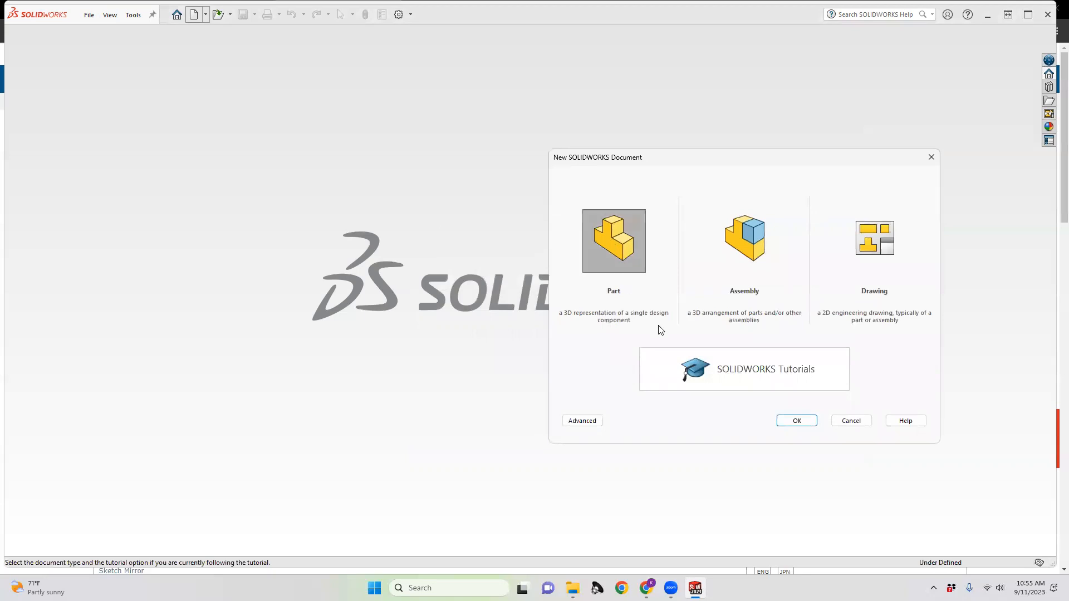
click(728, 374)
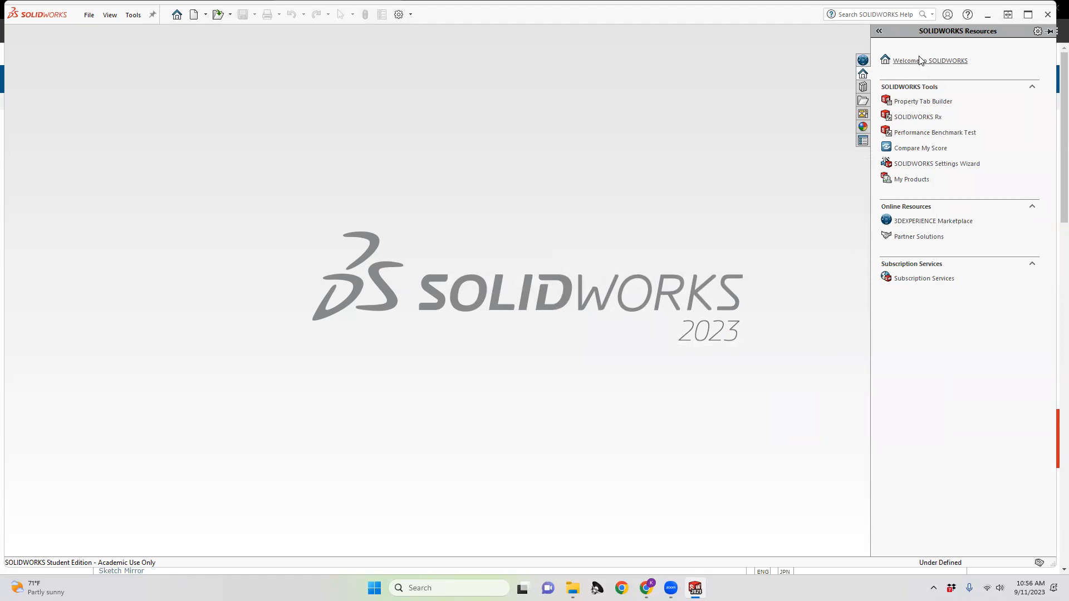
Step: Examine the search scopes offered by the SOLIDWORKS Help search and its input field
click(932, 15)
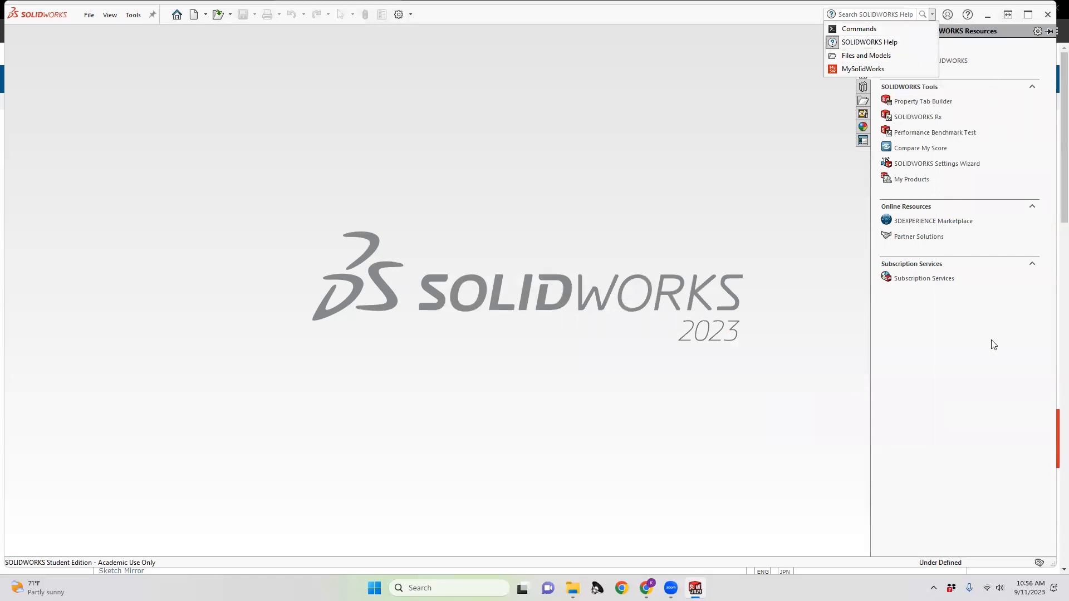
click(990, 354)
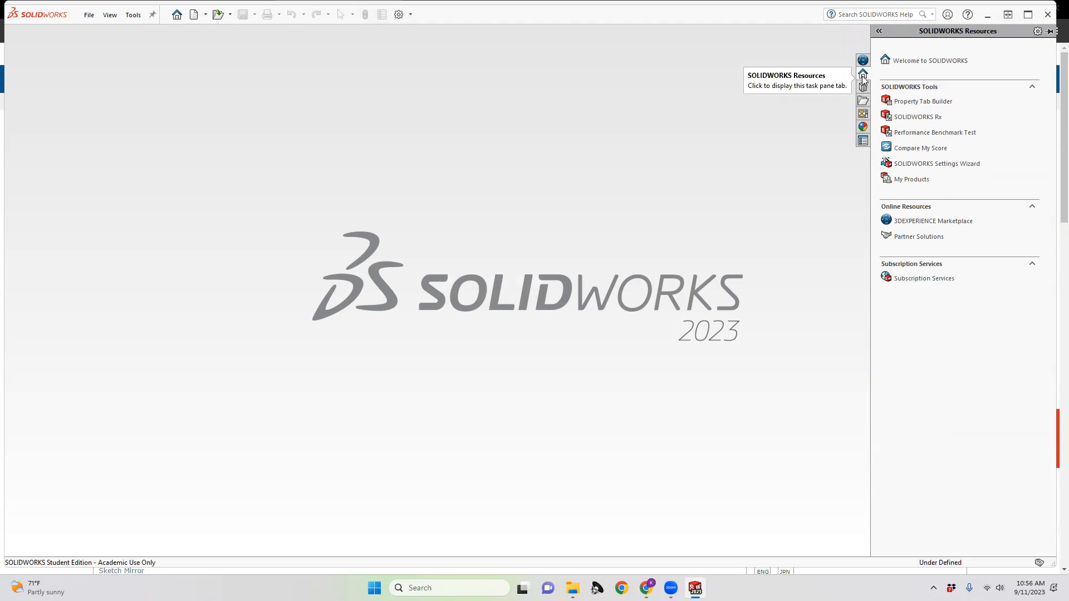
click(862, 15)
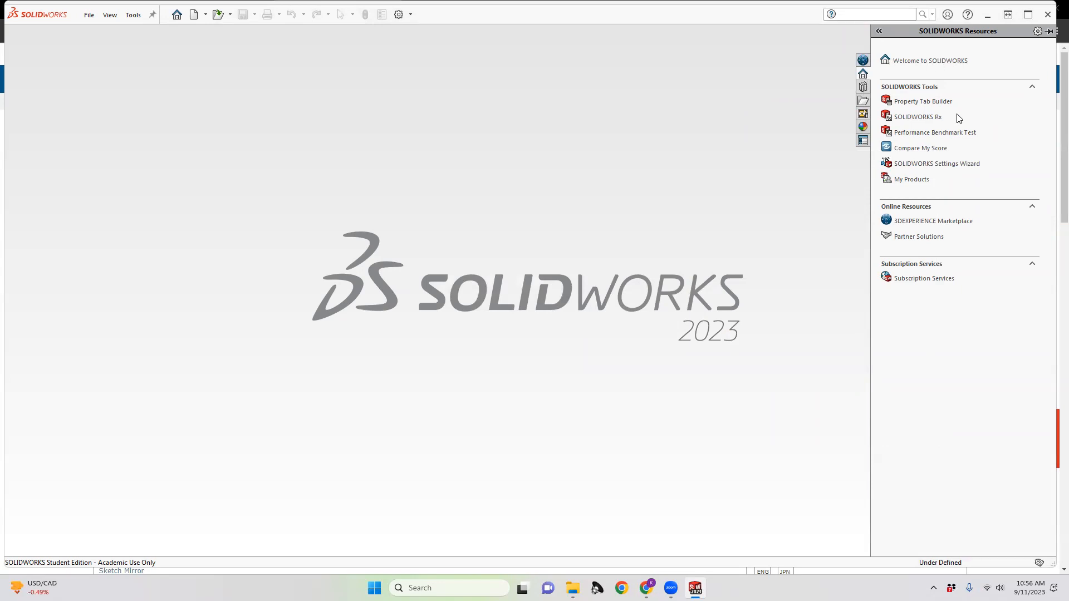
click(696, 588)
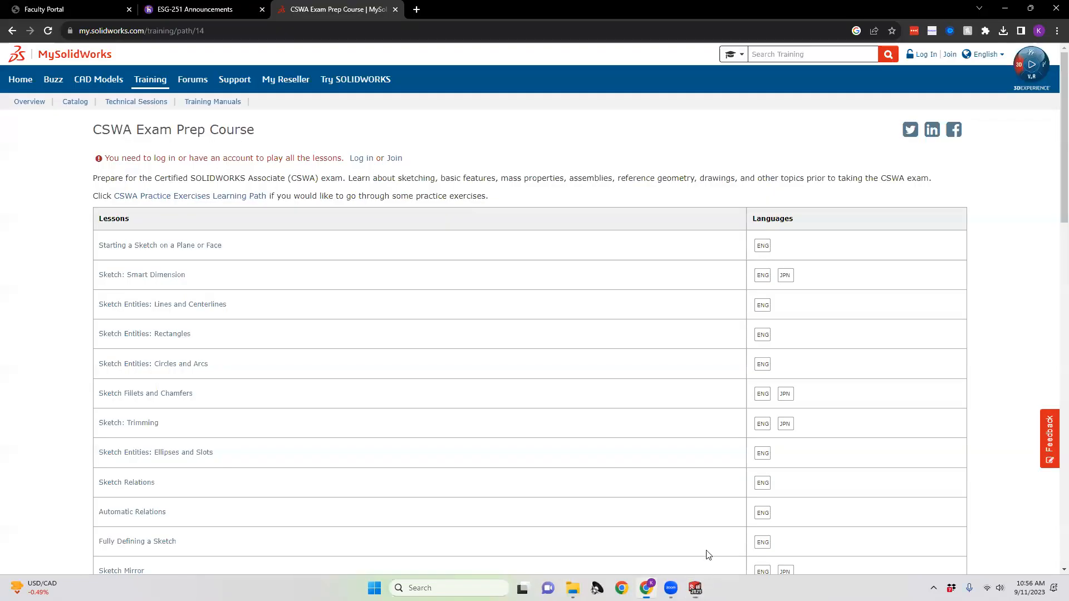
click(696, 587)
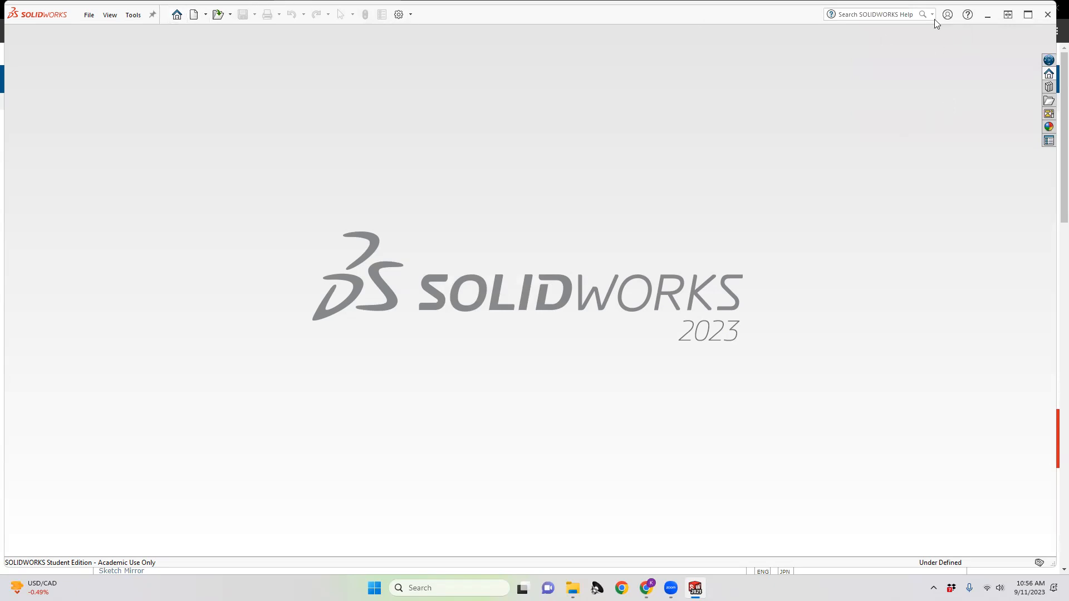
Step: Open the Step-by-Step Tutorials from the learning resources in the Welcome dialog
click(177, 14)
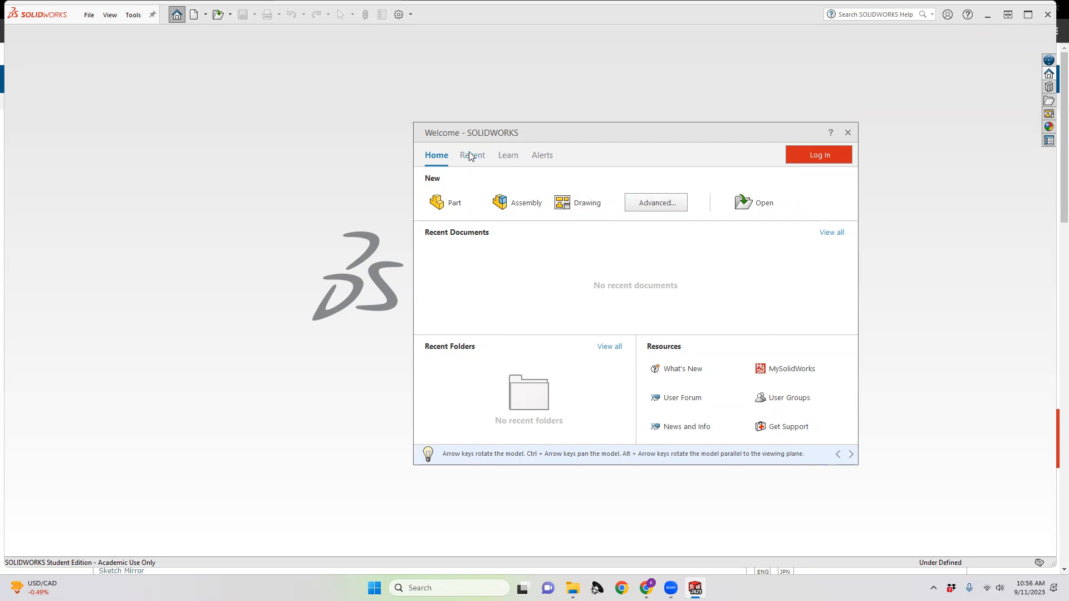
click(505, 156)
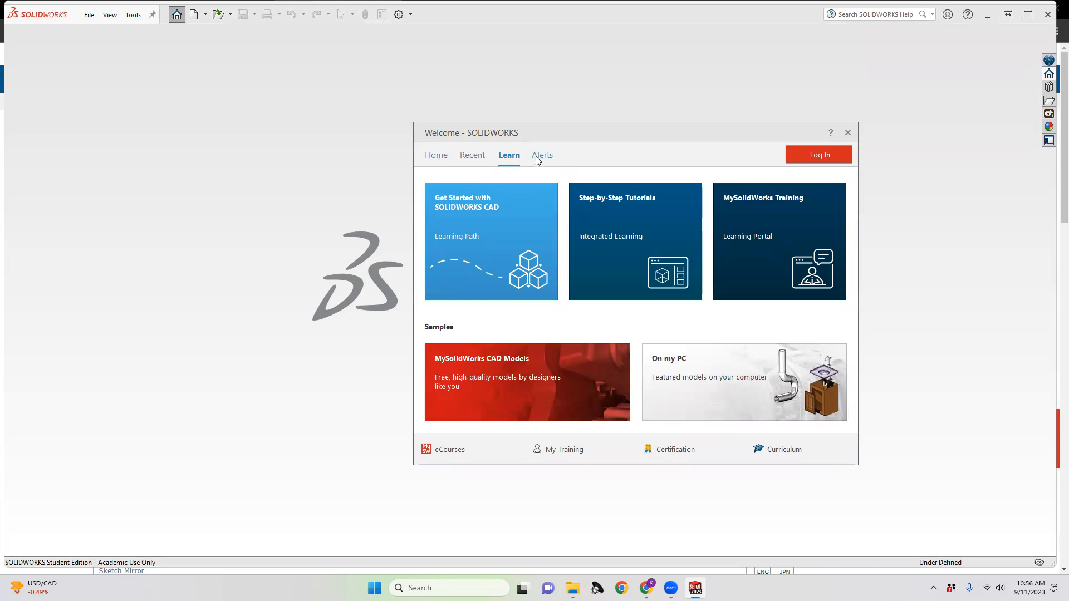
click(605, 209)
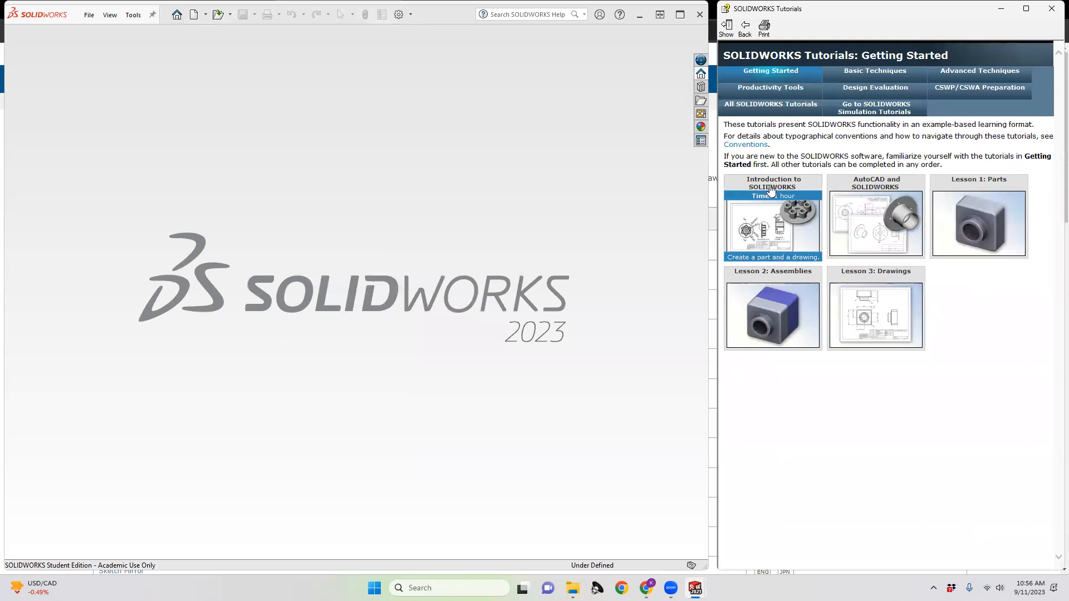
Step: Open the My First Part topic of the Introduction to SOLIDWORKS tutorial and have it point out the New Document command
click(771, 191)
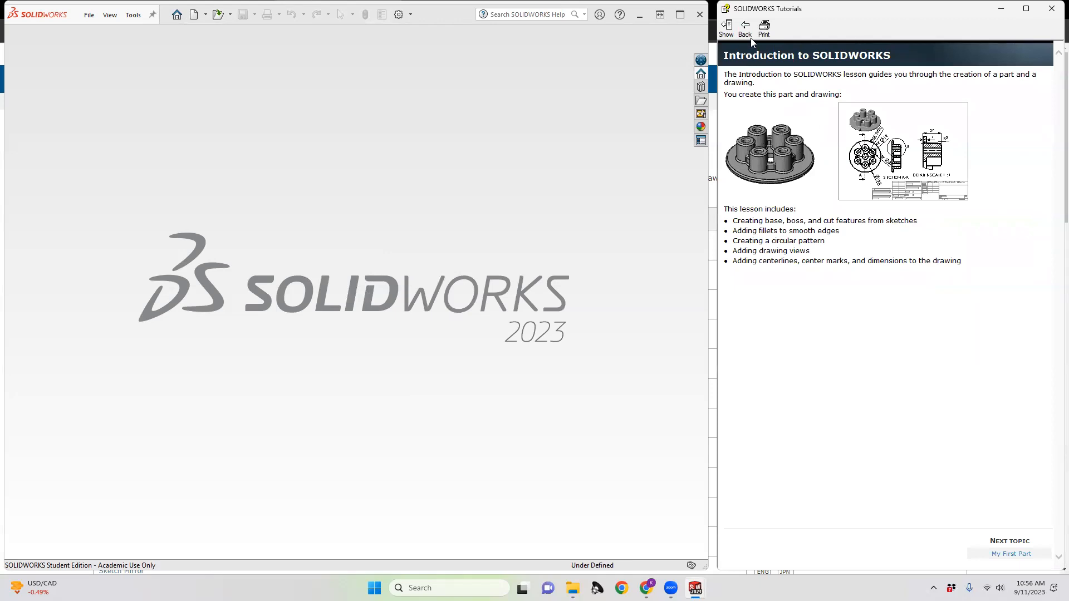
click(1012, 554)
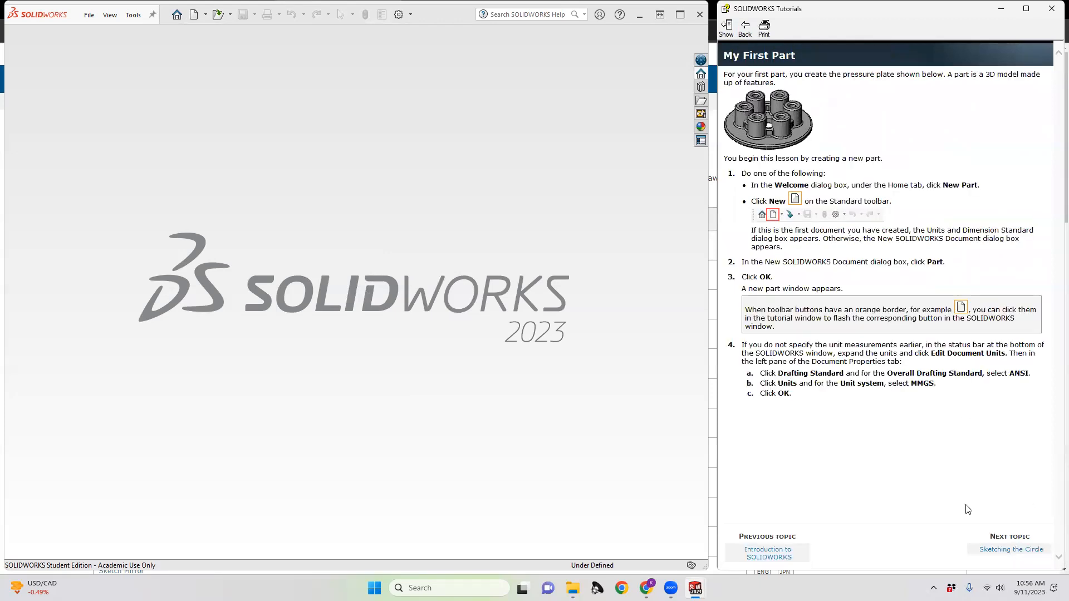
click(961, 308)
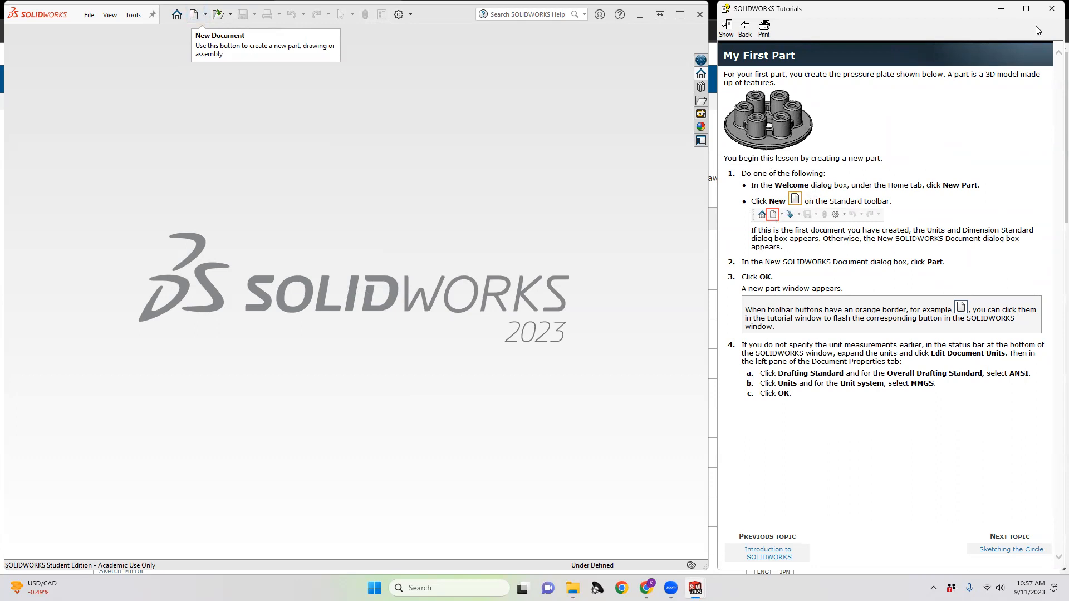
Step: Page through the neighbouring lesson topics and return to the Getting Started tutorials overview
click(1000, 552)
click(752, 553)
click(745, 29)
click(746, 35)
click(746, 35)
click(746, 35)
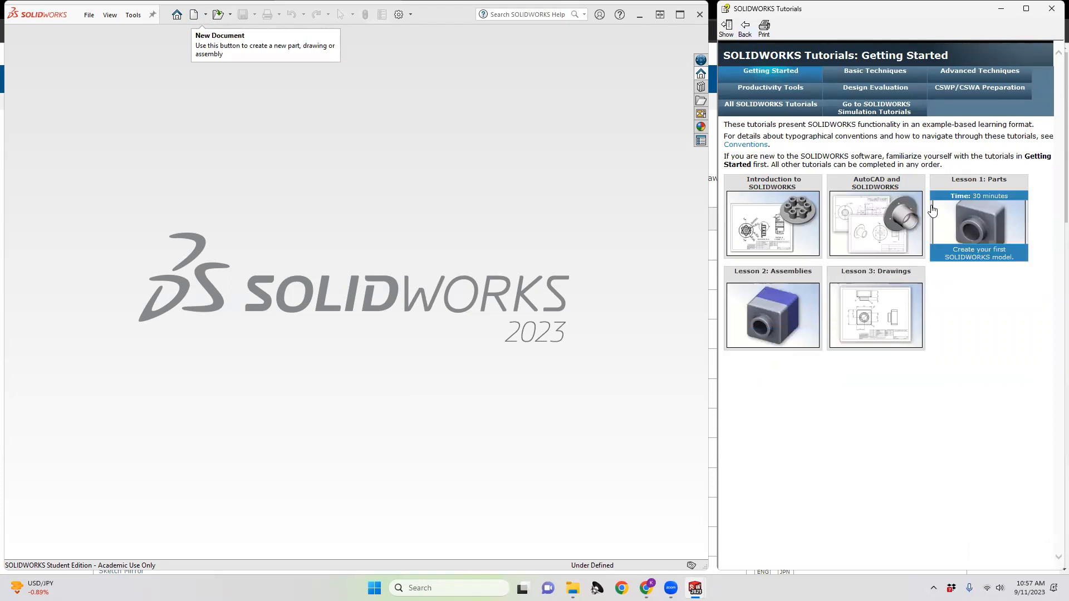
Step: View the Basic Techniques tutorials and close the tutorials window
click(876, 70)
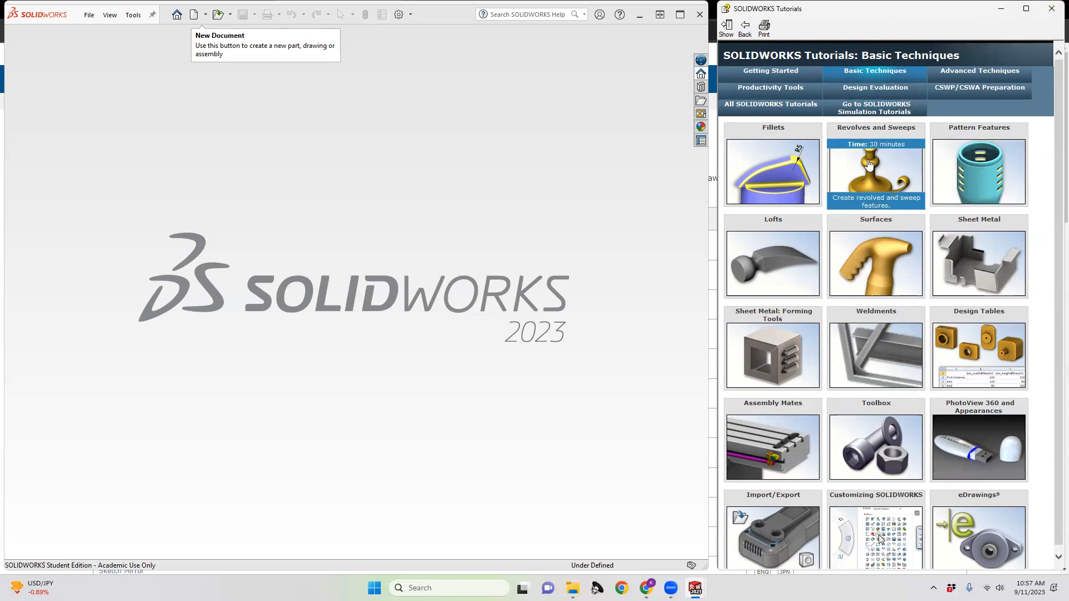
click(1051, 8)
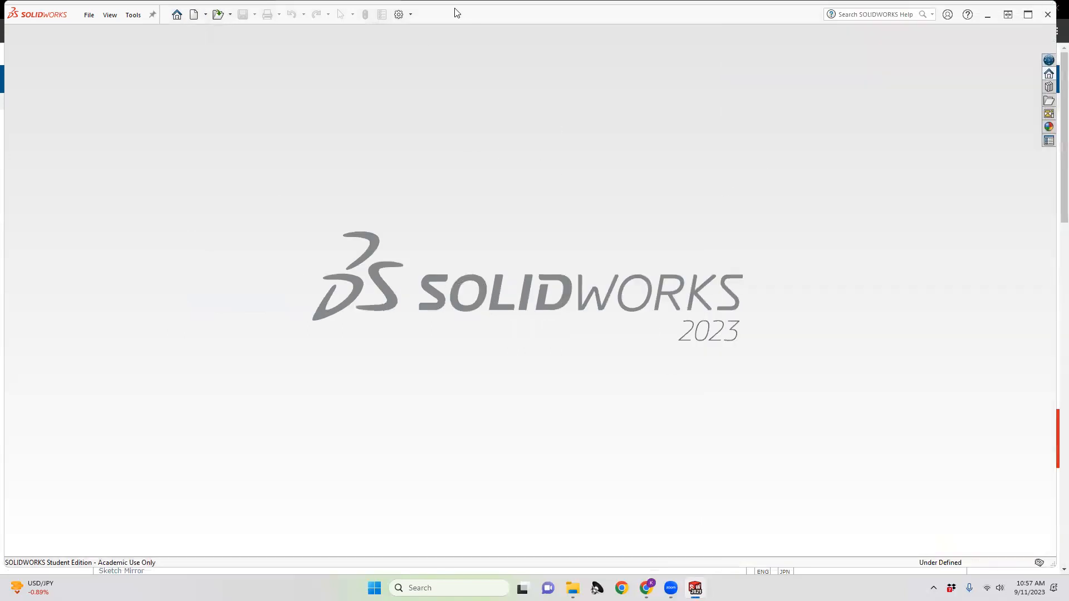
Step: Open the System Options and reposition the dialog so its full width, including the options search, is visible
click(399, 15)
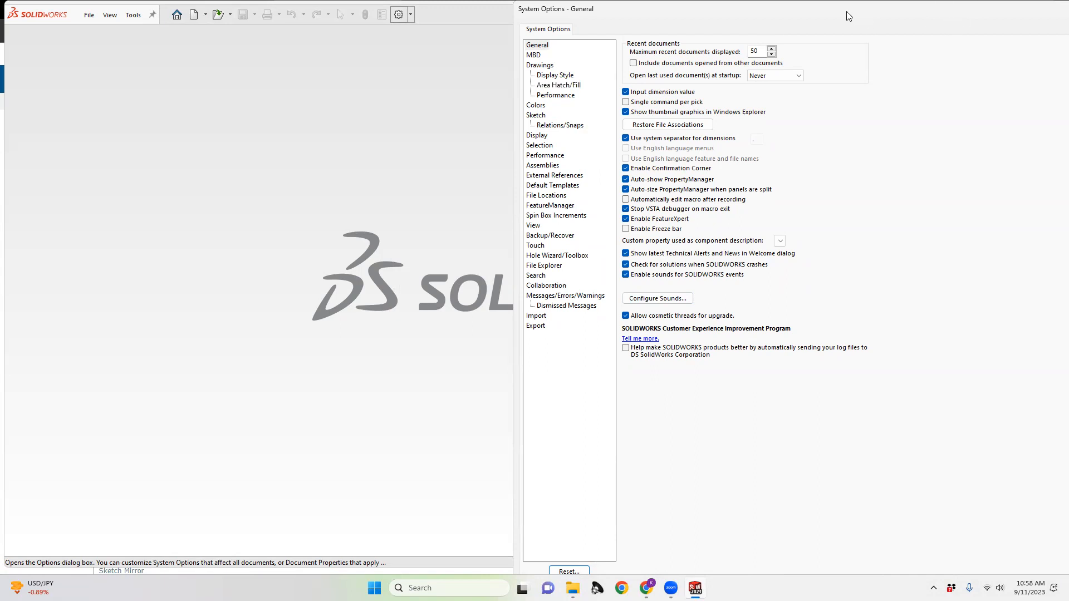
drag(848, 15, 338, 36)
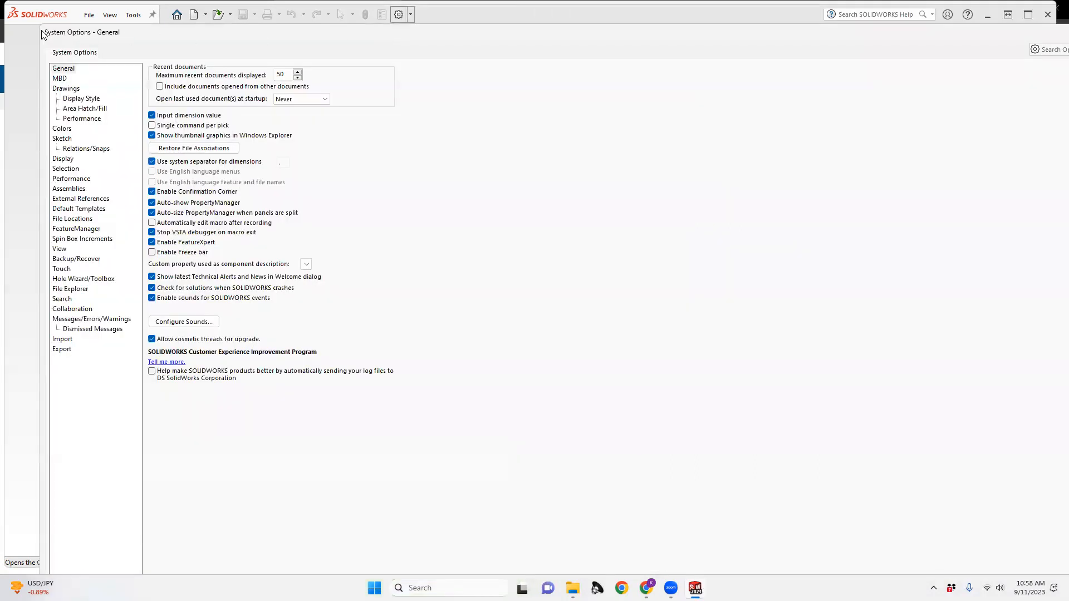
drag(37, 31, 463, 31)
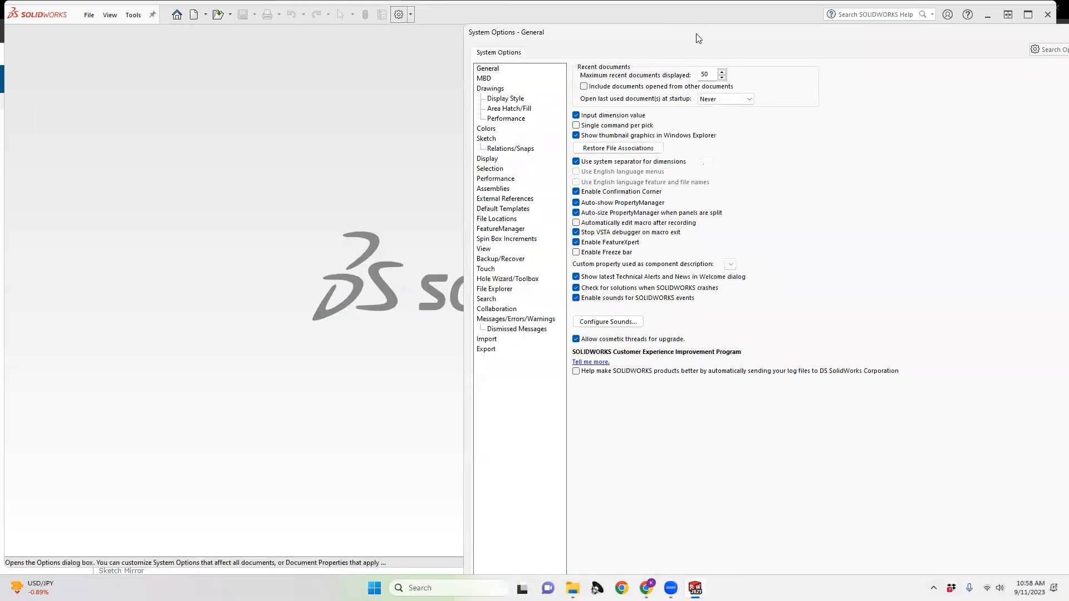
drag(698, 39, 413, 39)
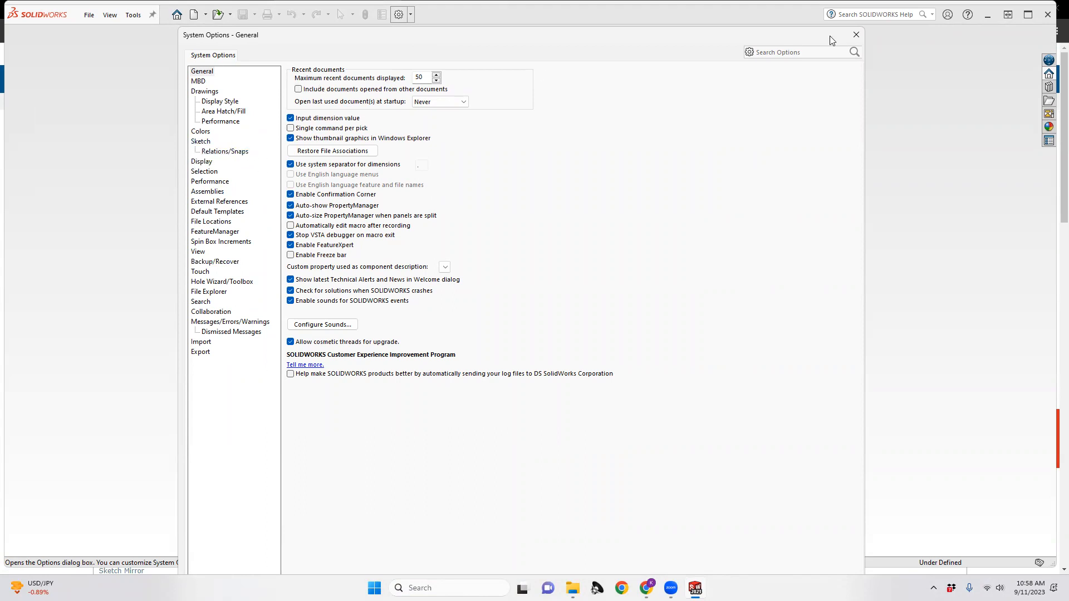
Step: Search the system options for "y-axis" and for "axis"
click(786, 51)
text(-)
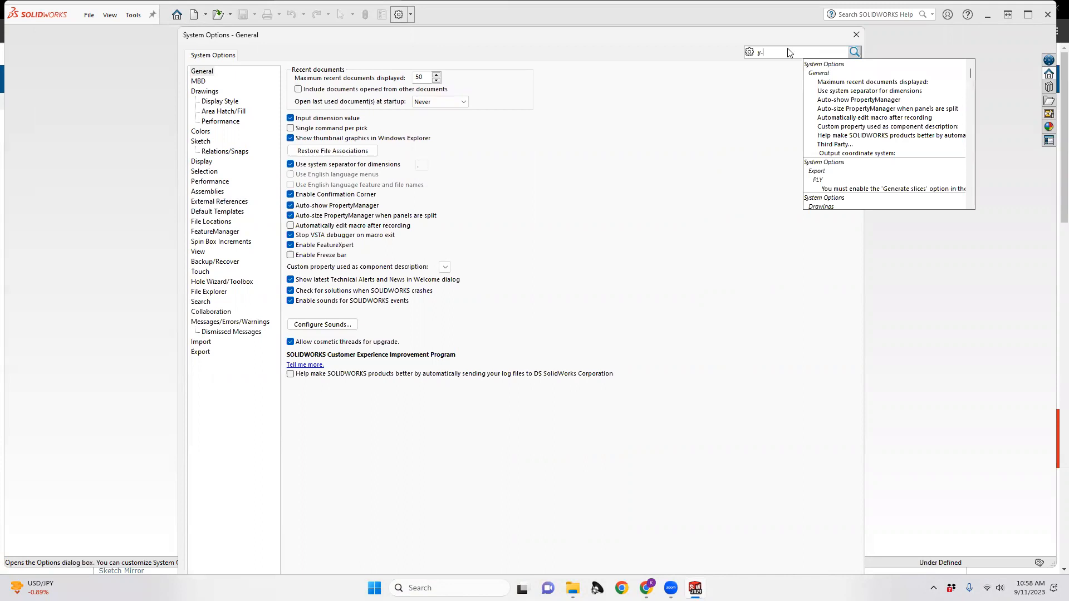
text(axis)
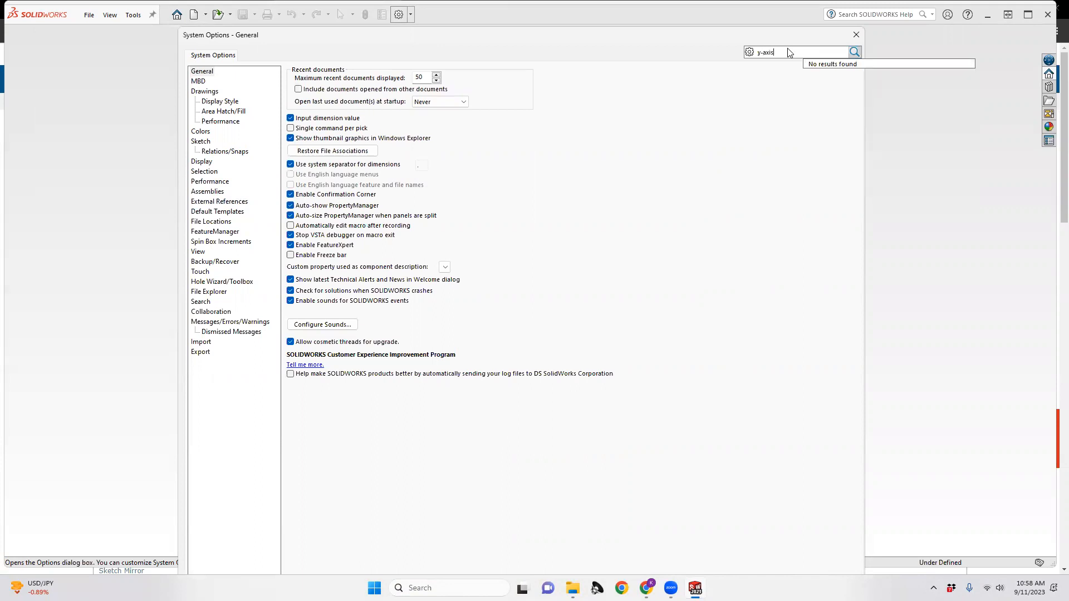
drag(778, 52, 760, 53)
key(BackSpace)
key(BackSpace)
text(axis)
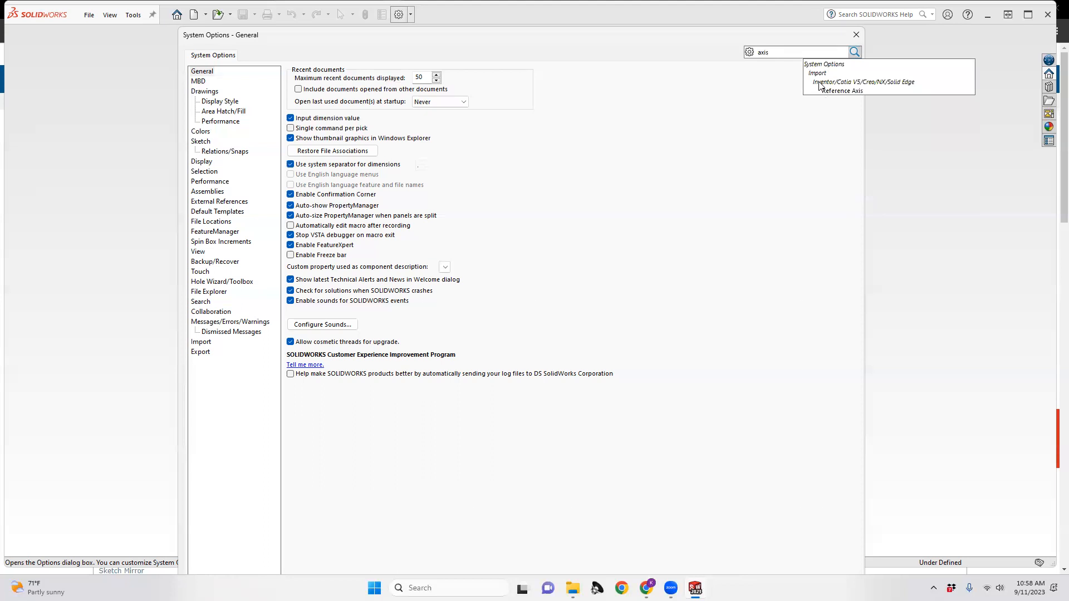
Step: Review the Display settings in the System Options and go back to the General settings
click(201, 163)
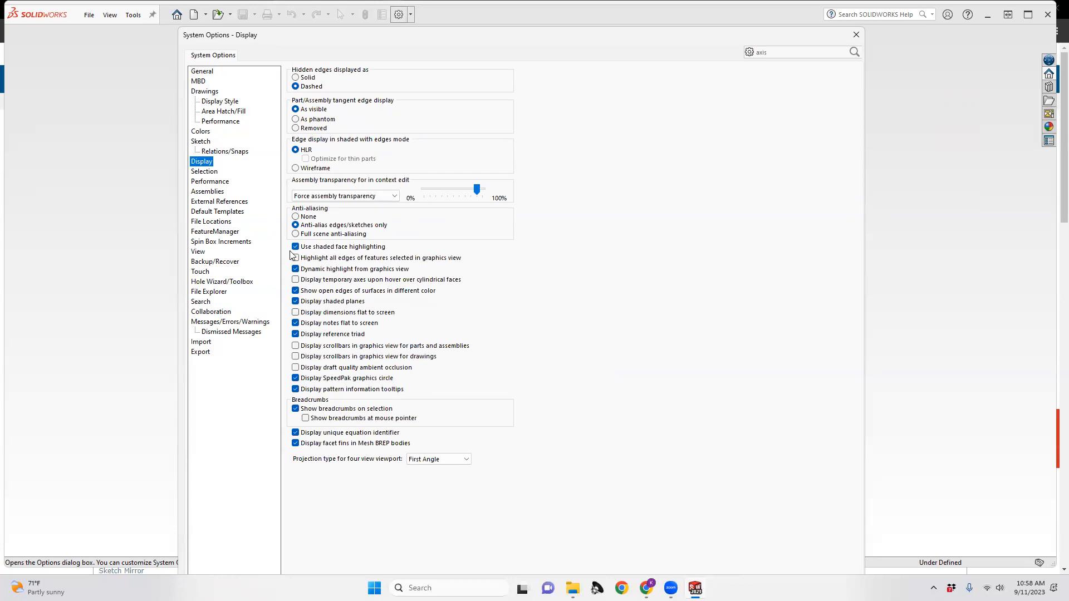
click(203, 71)
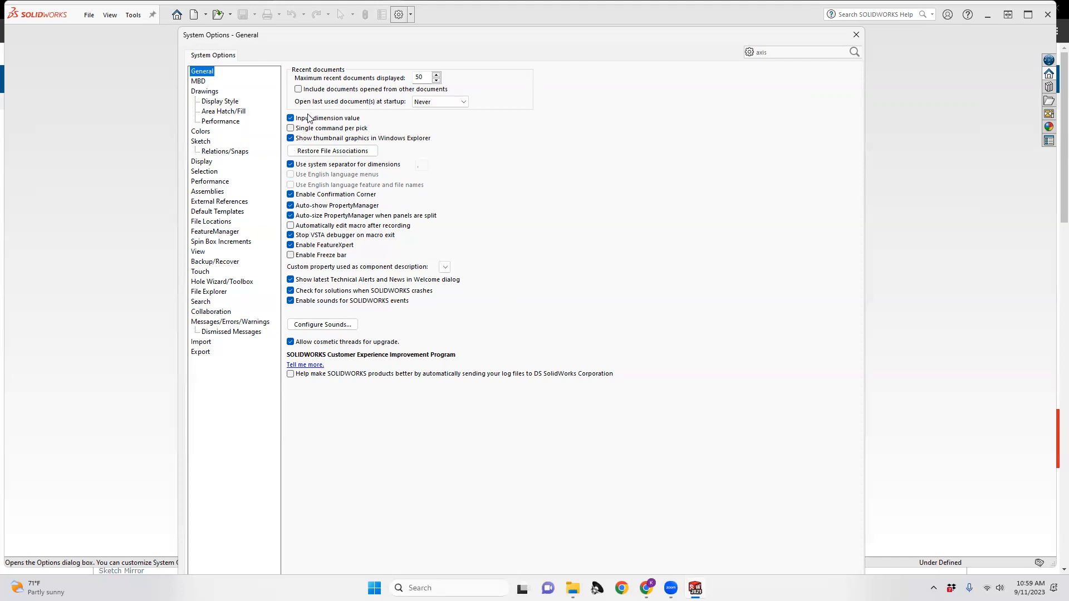
Step: Search the system options for "invert" and review the Display Style, Sketch and Relations/Snaps settings
click(782, 51)
text(invert)
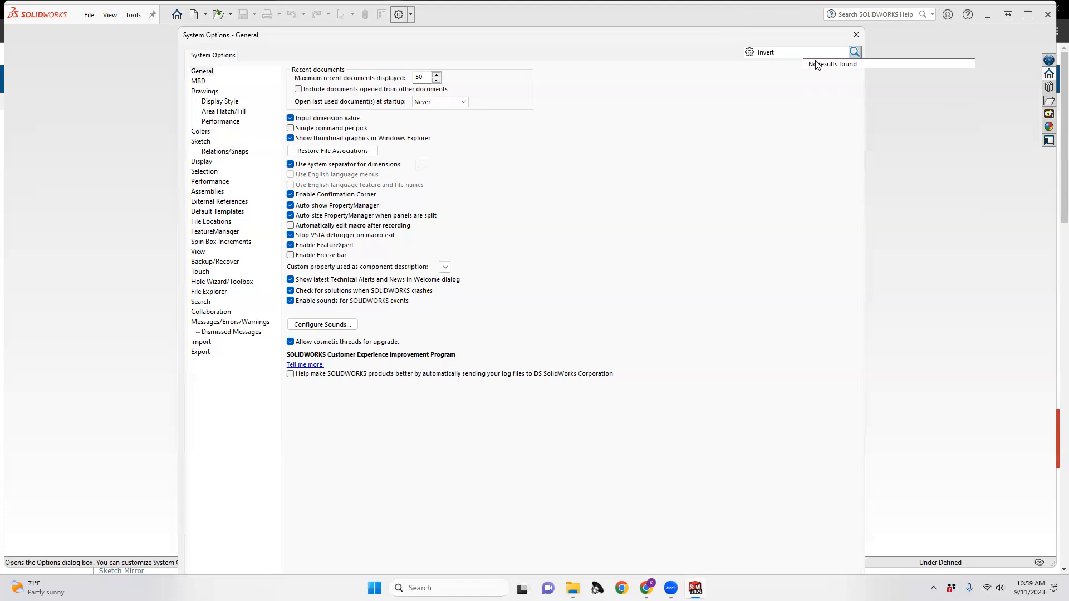
click(218, 92)
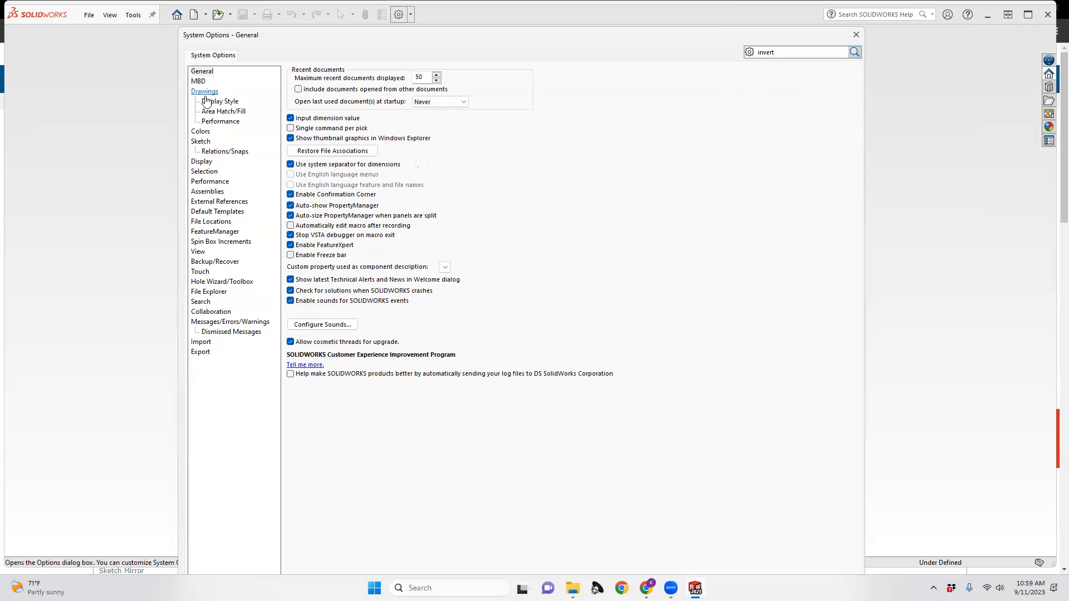
click(219, 102)
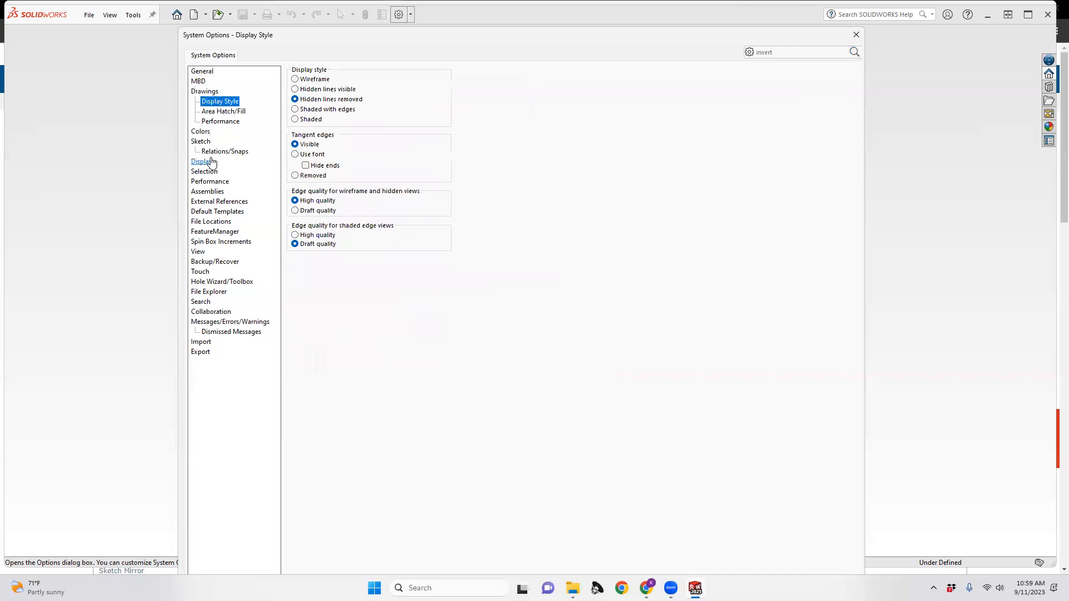
click(204, 142)
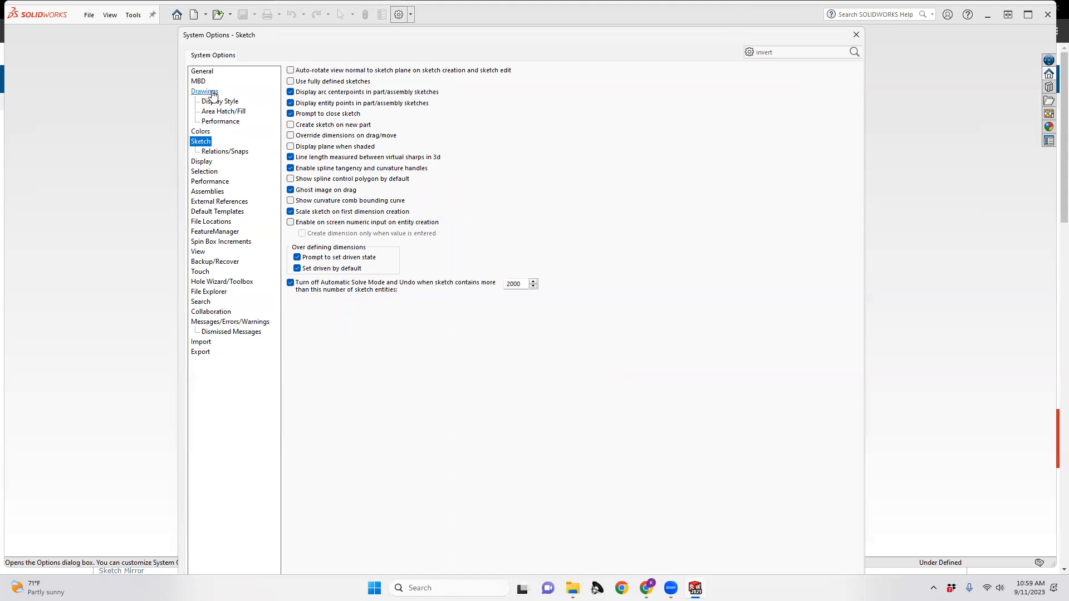
click(214, 152)
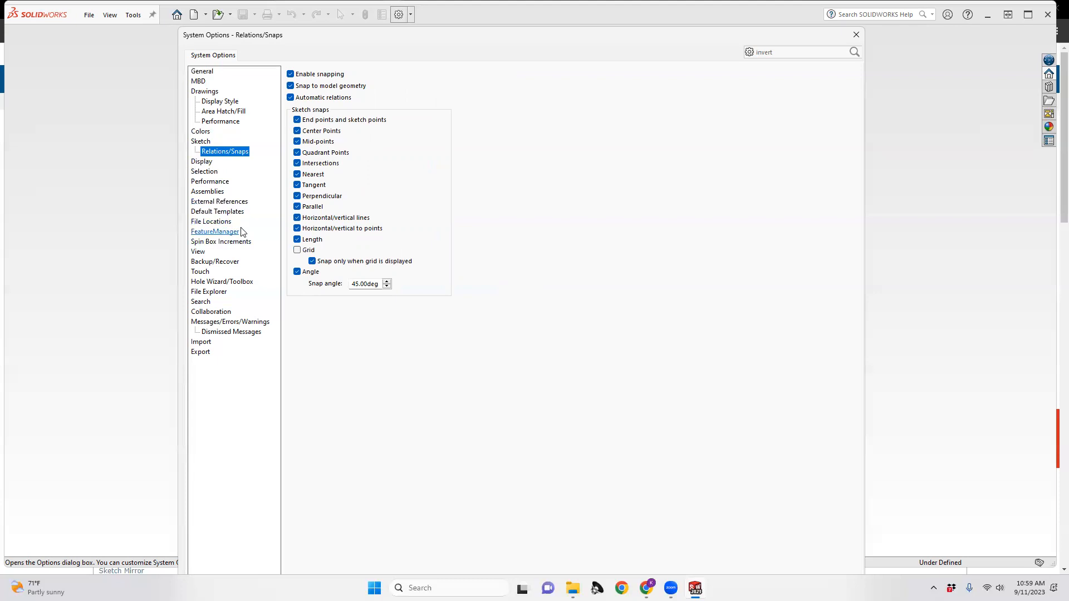
Step: Review the View settings, including Reverse mouse wheel zoom direction, and close the System Options
click(197, 253)
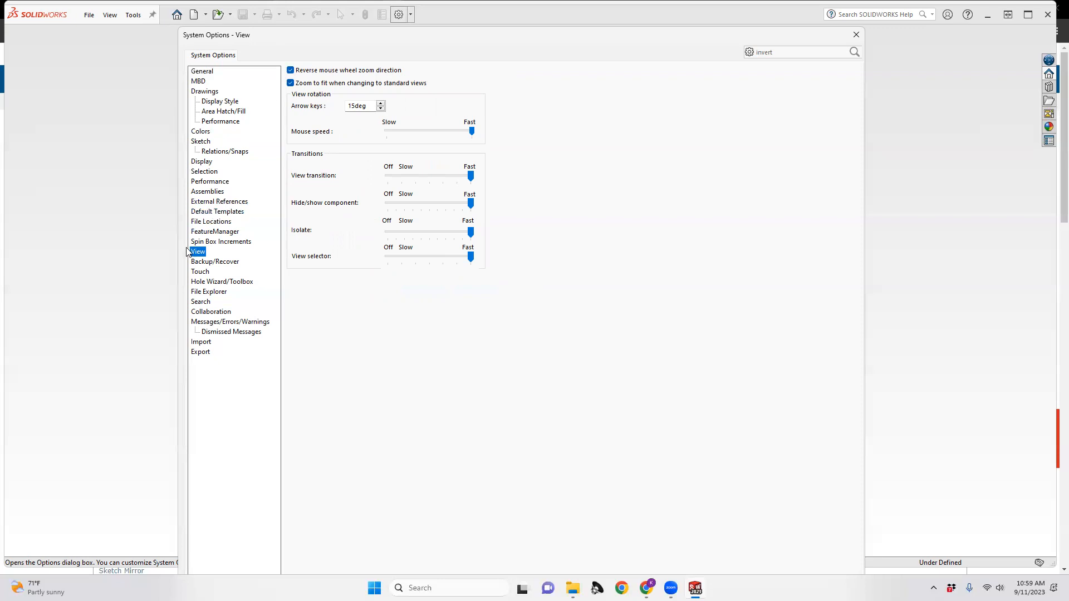
click(290, 70)
click(857, 36)
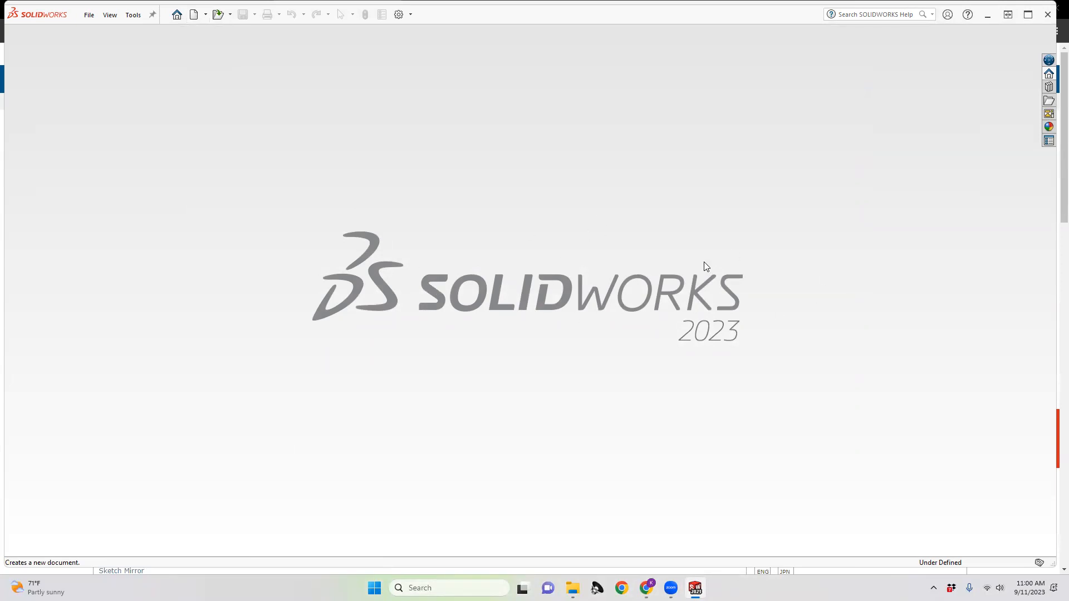
Step: Create a new part document from the Welcome dialog
click(178, 19)
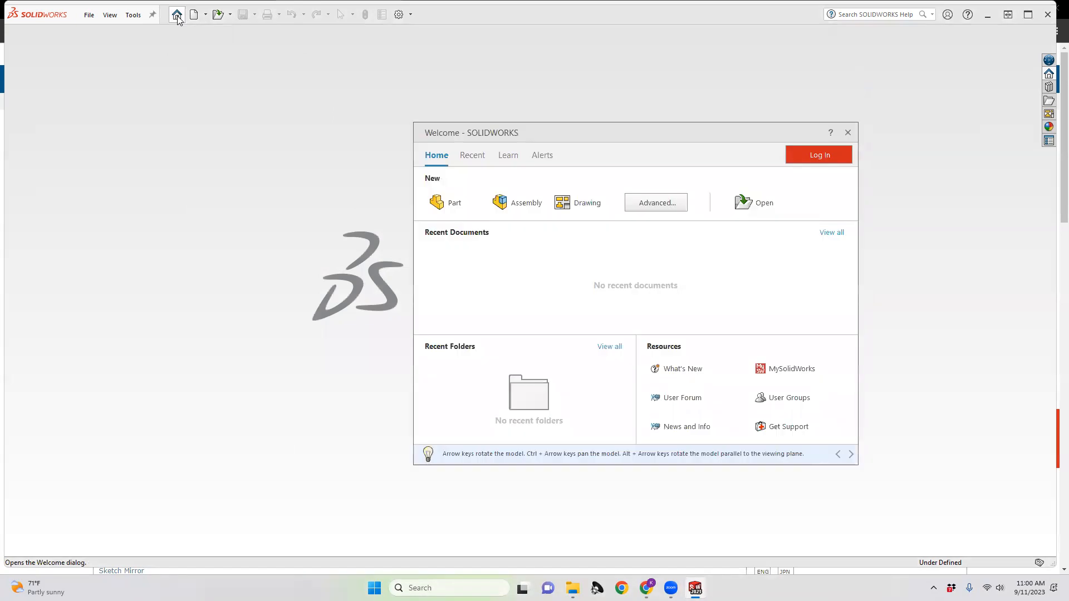
click(452, 204)
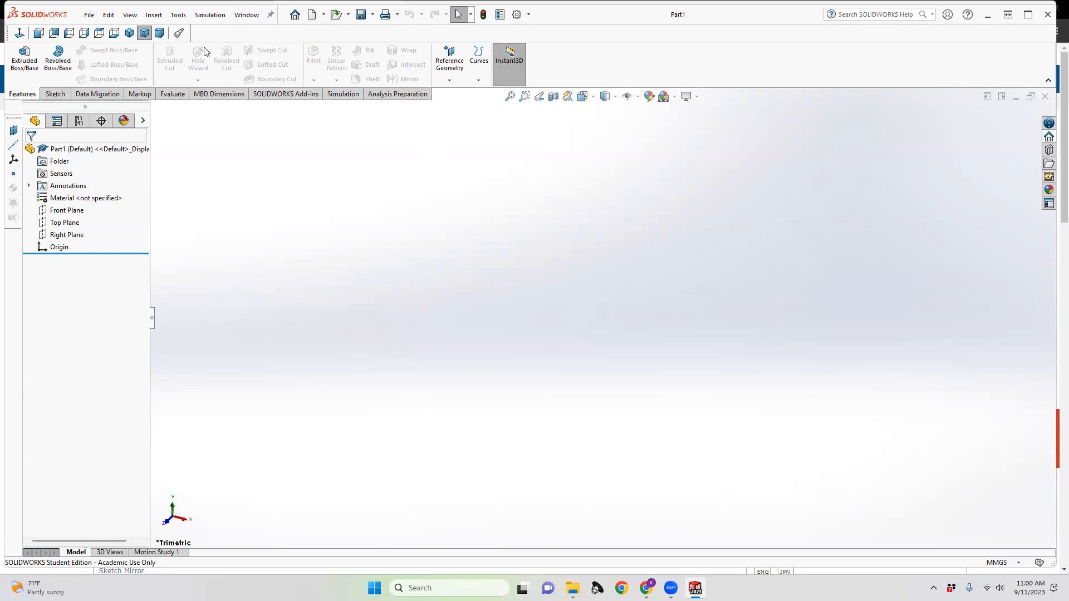
Step: Collapse the CommandManager, bring up its Analysis Preparation commands and pin it open again
click(1048, 80)
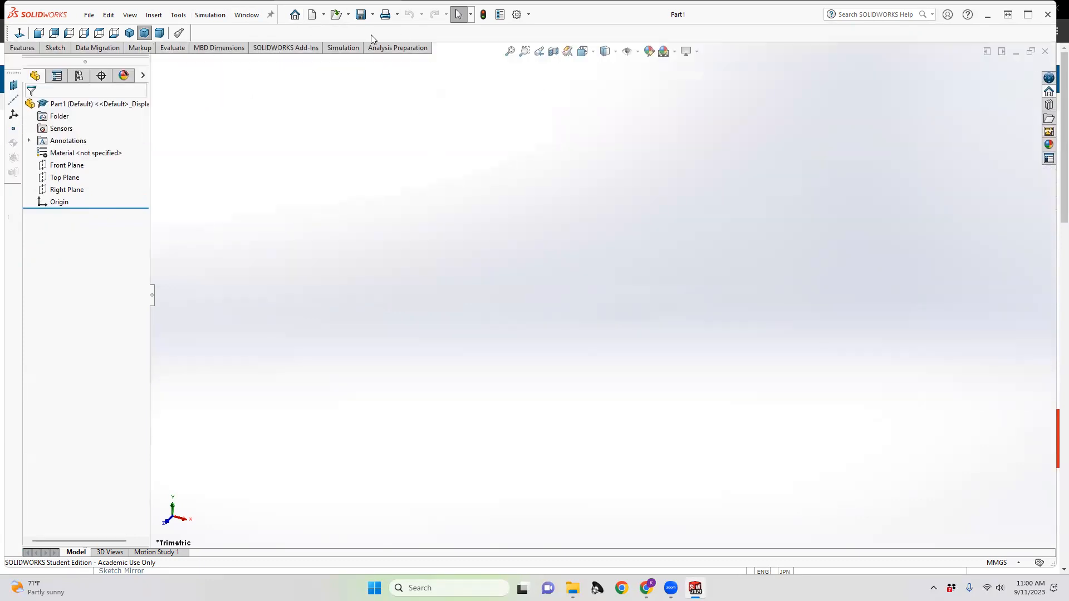
click(385, 49)
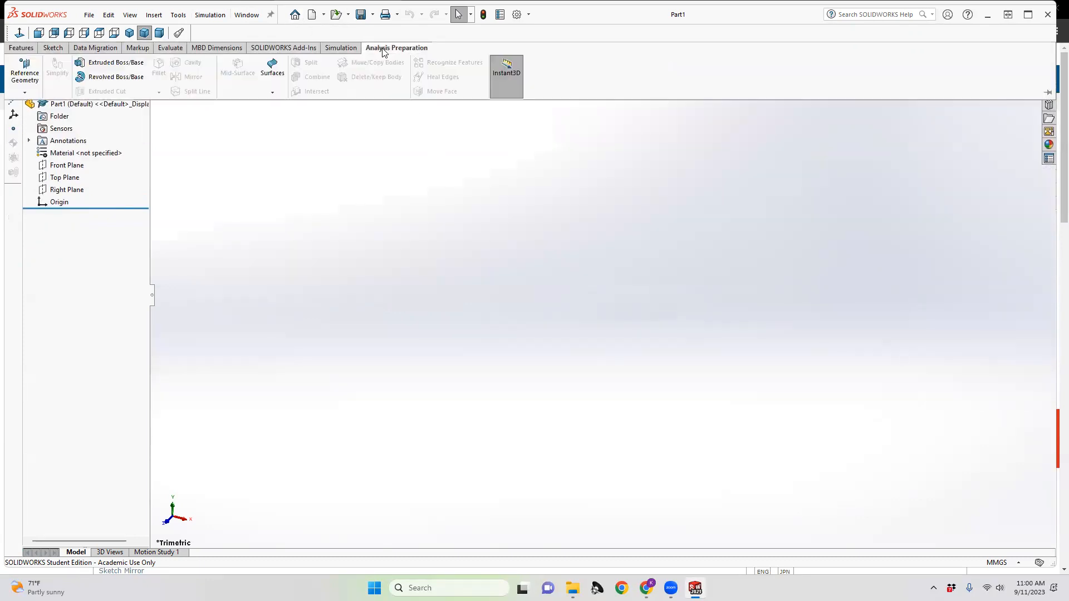
click(1048, 93)
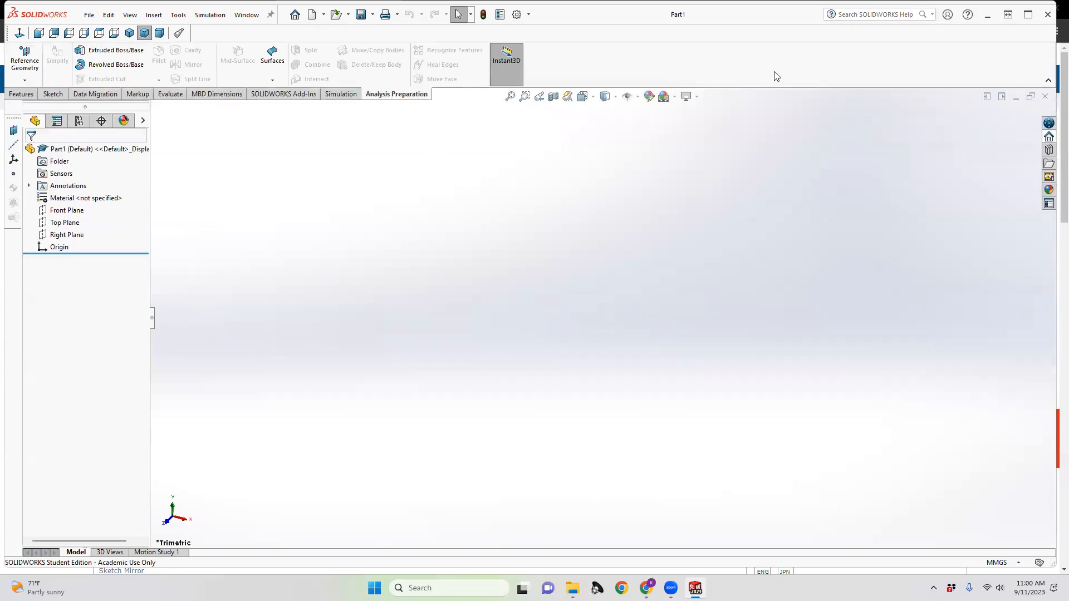
Step: Unpin the main menu bar, expand it to view its menus and pin it back in place
click(271, 17)
mouse_move(55, 16)
click(129, 16)
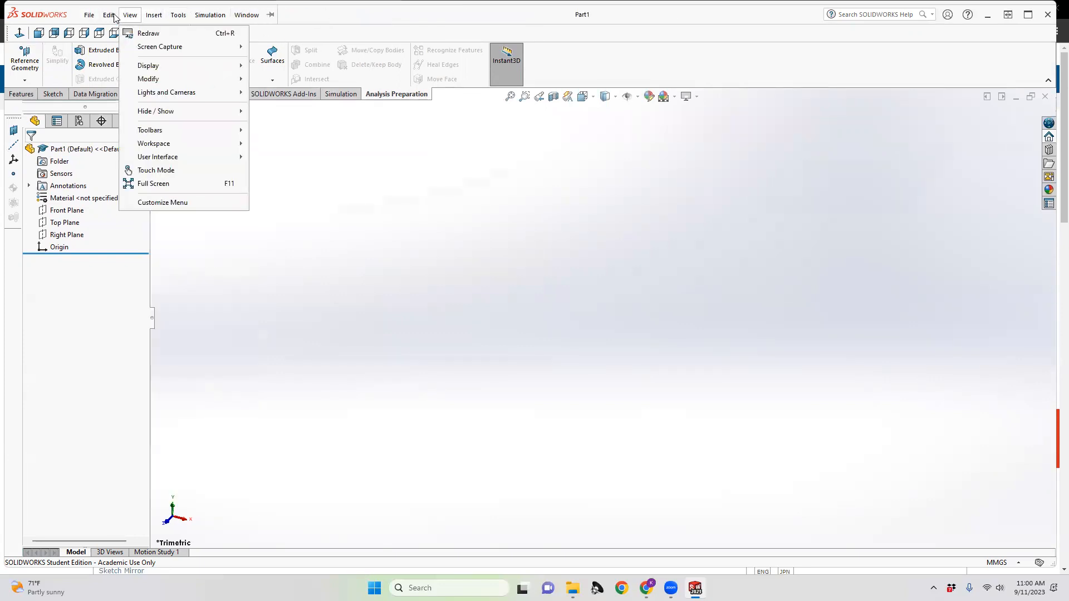
click(270, 15)
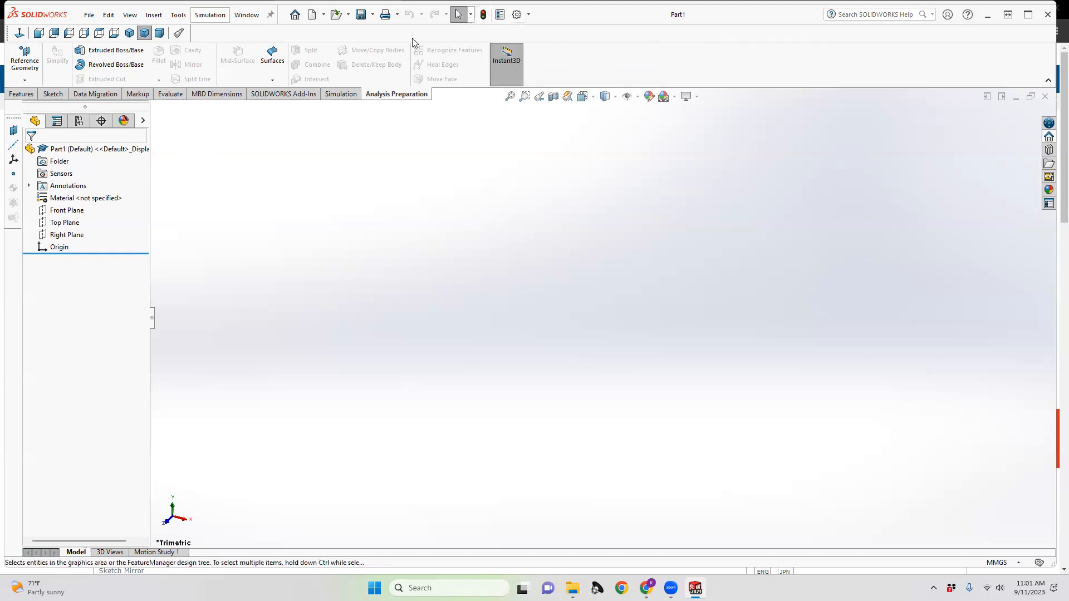
Step: Disable the CommandManager in the list of toolbars and check the interface without it
click(529, 14)
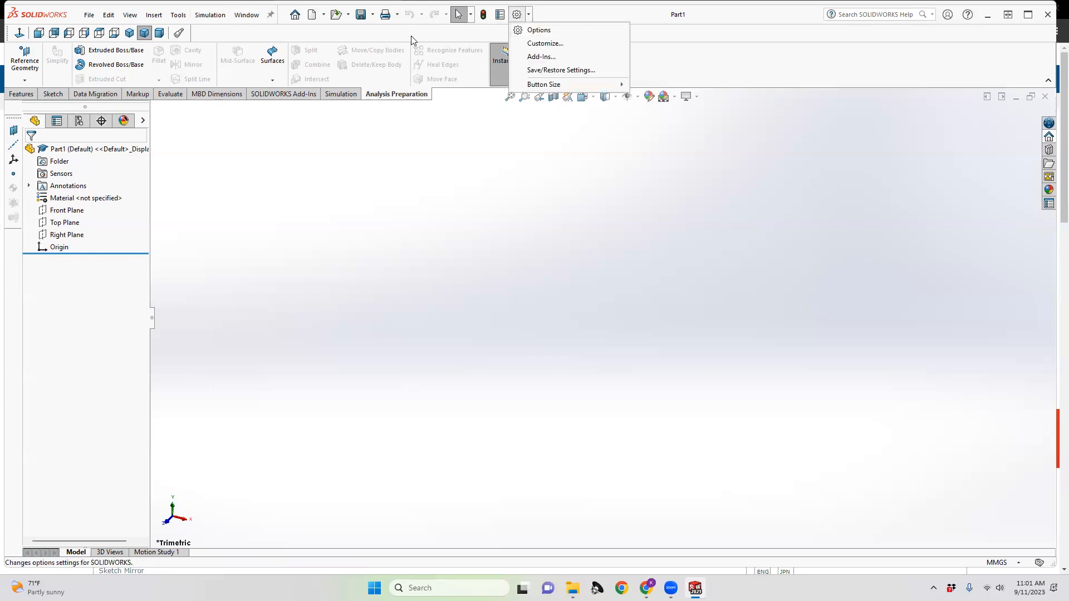
click(130, 15)
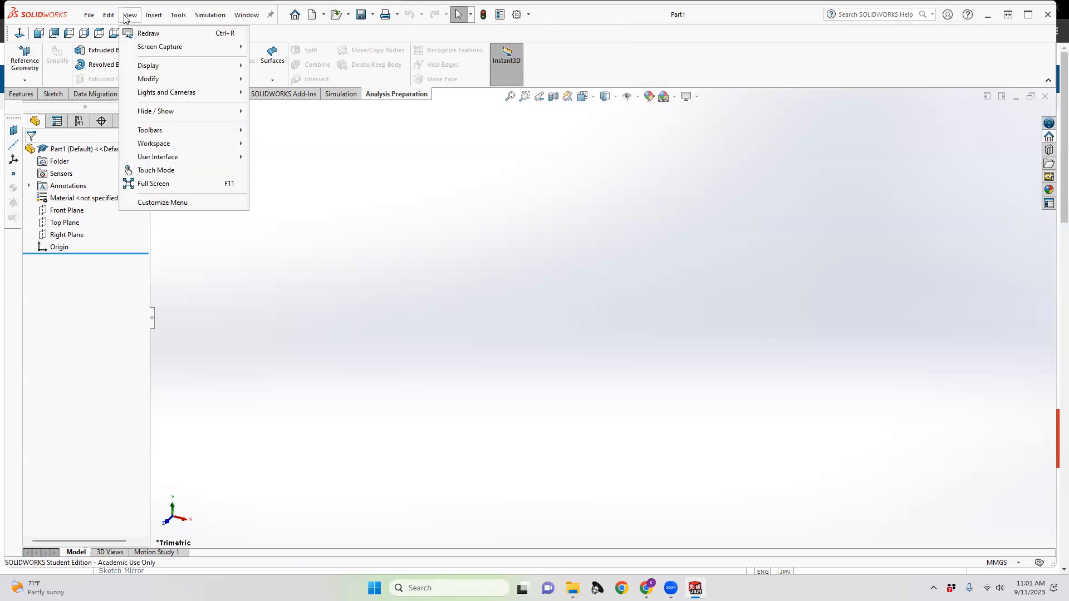
mouse_move(201, 145)
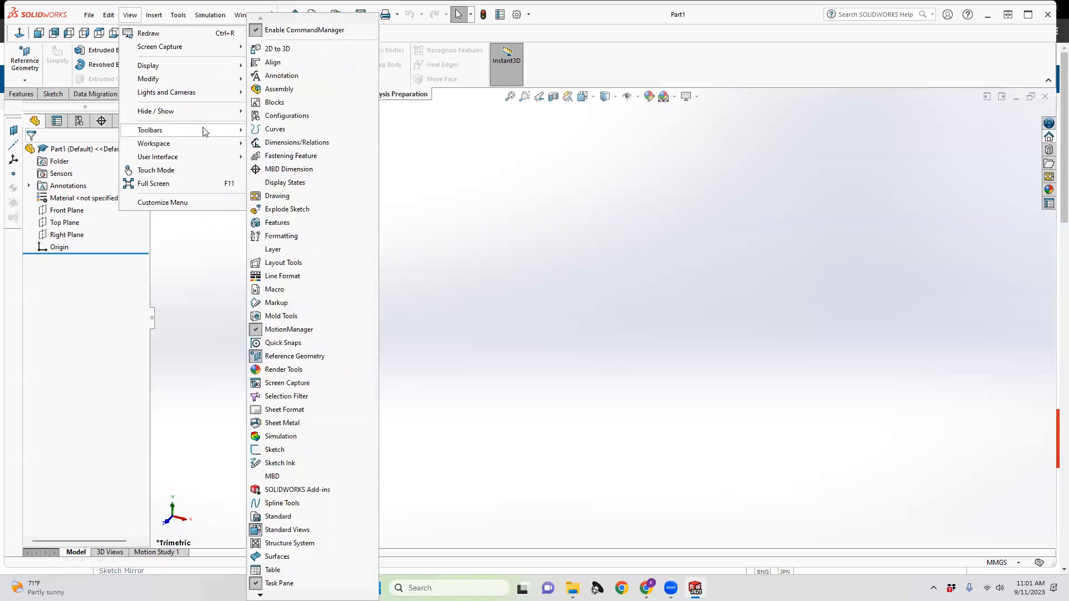
click(273, 31)
click(470, 14)
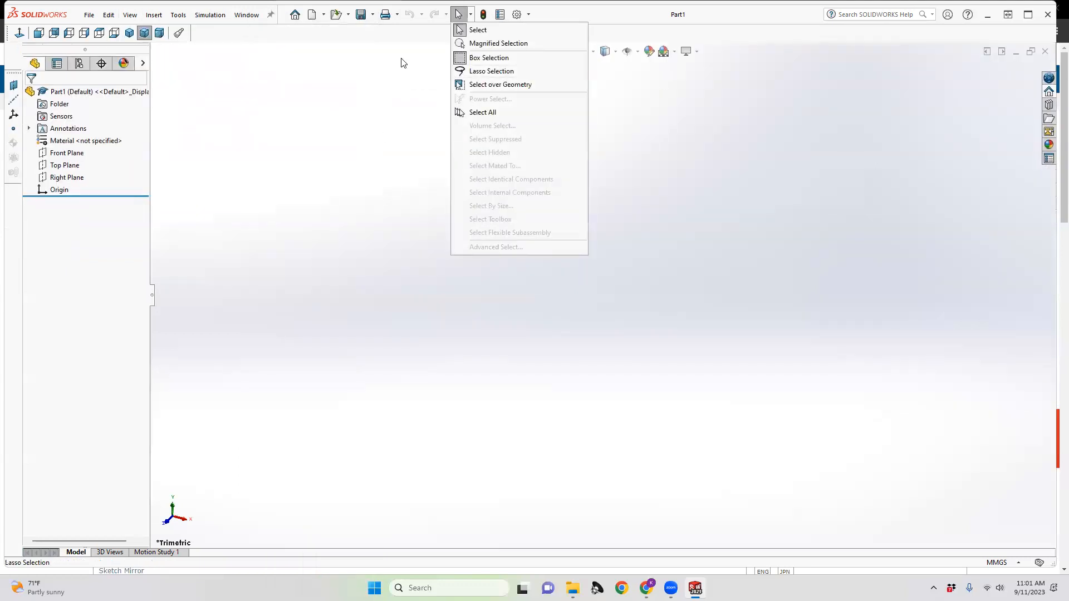
click(285, 59)
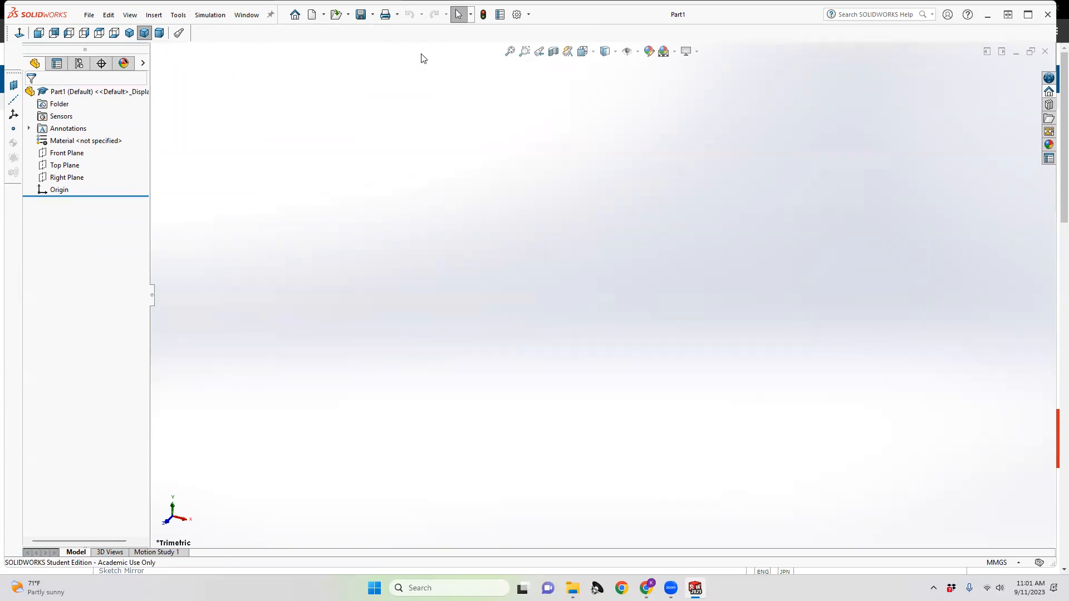
Step: Enable the CommandManager again in the list of toolbars
click(178, 15)
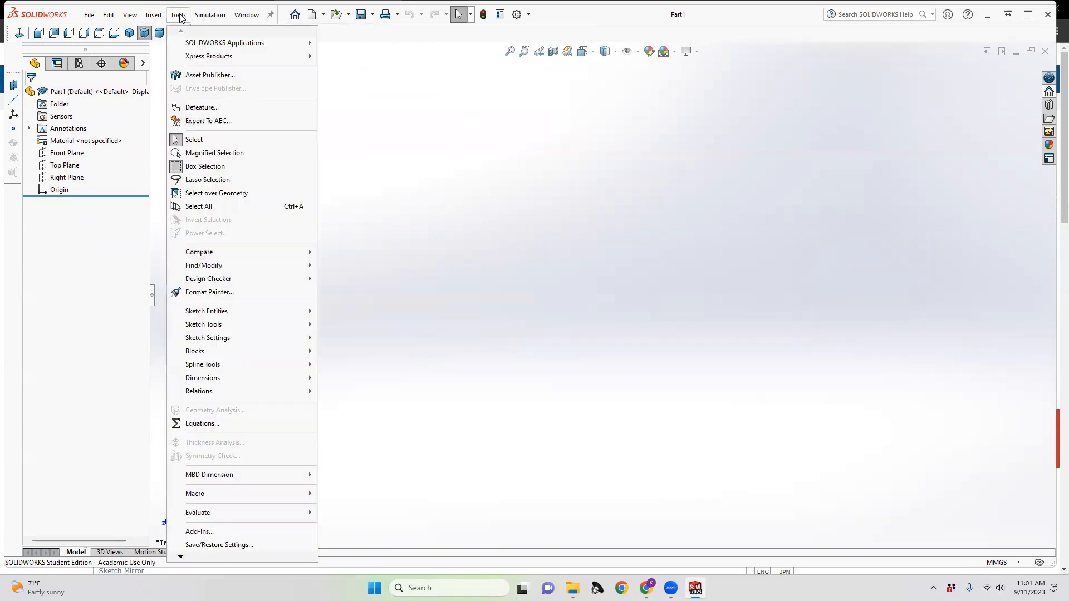
click(213, 15)
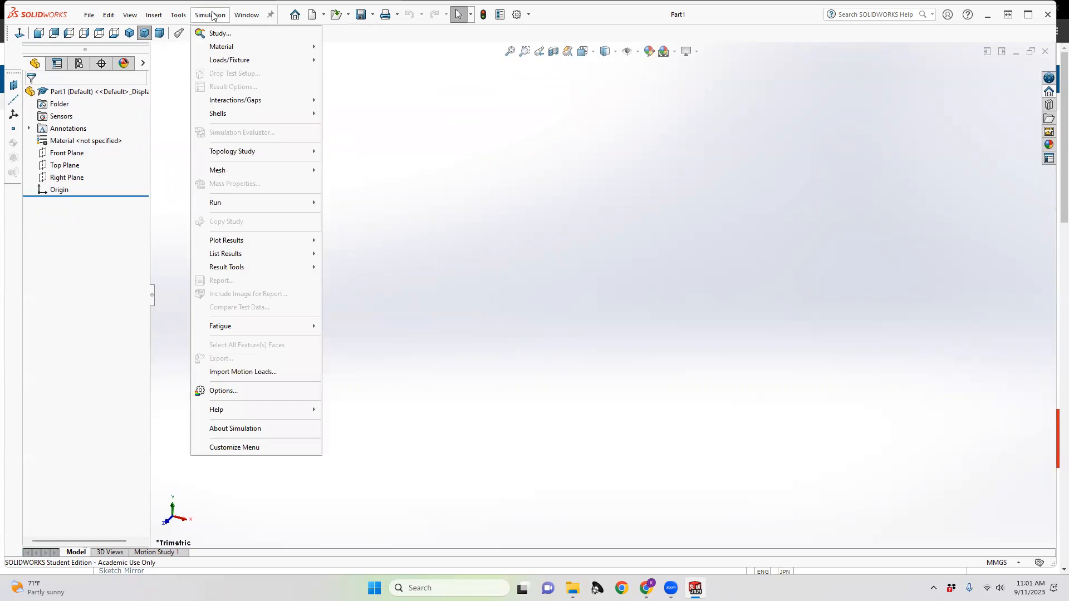
click(130, 15)
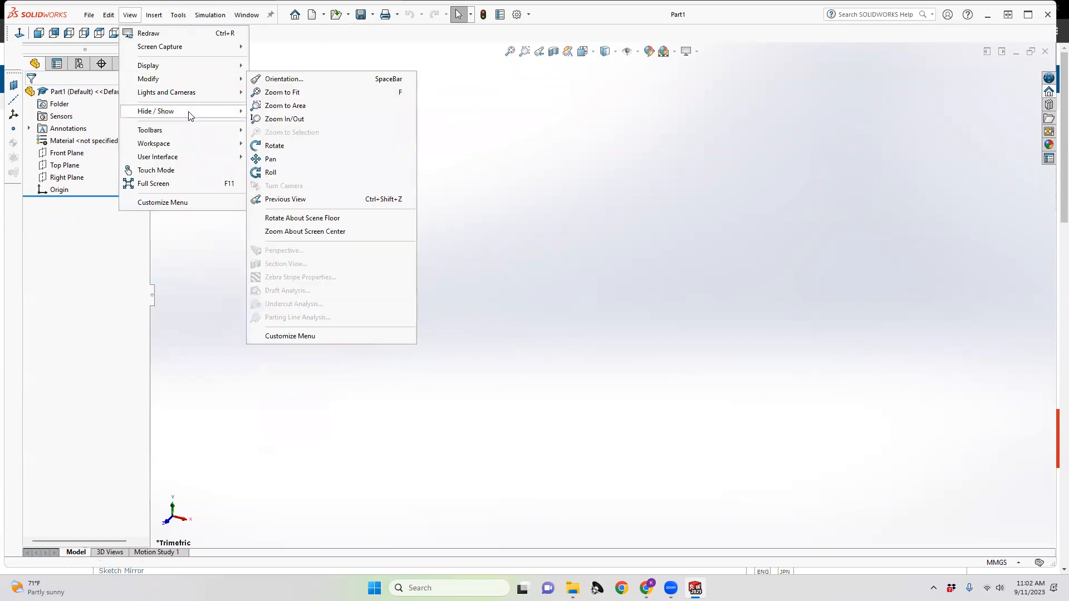
mouse_move(195, 128)
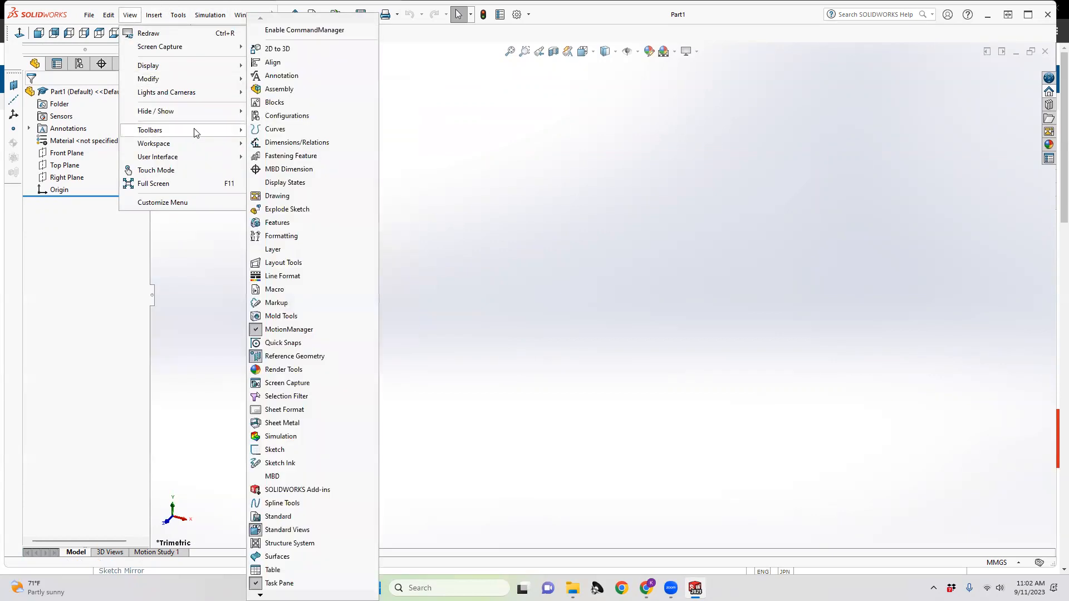
click(319, 32)
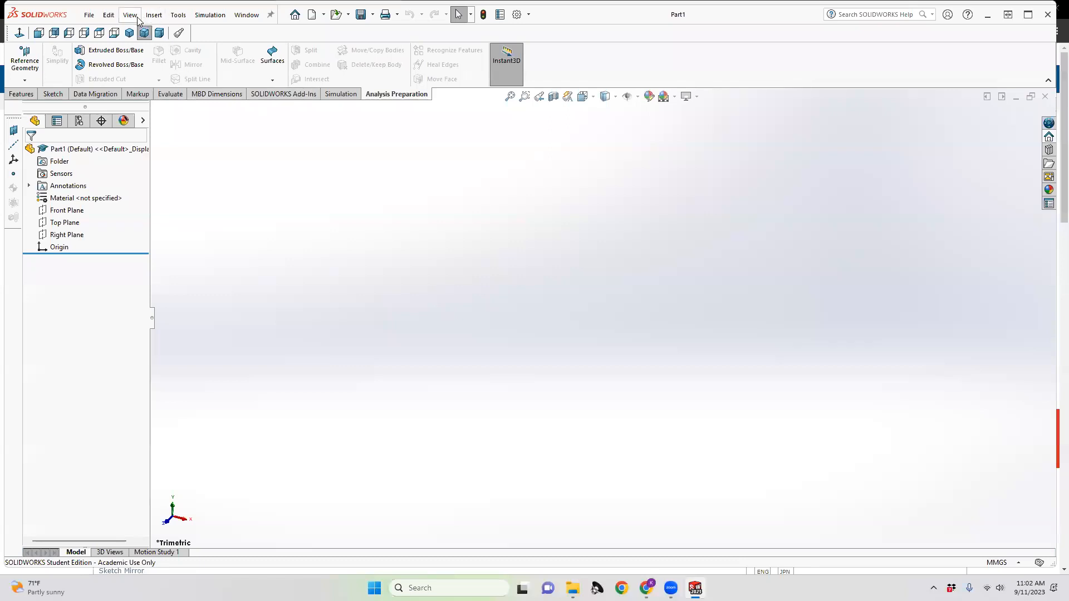
click(184, 16)
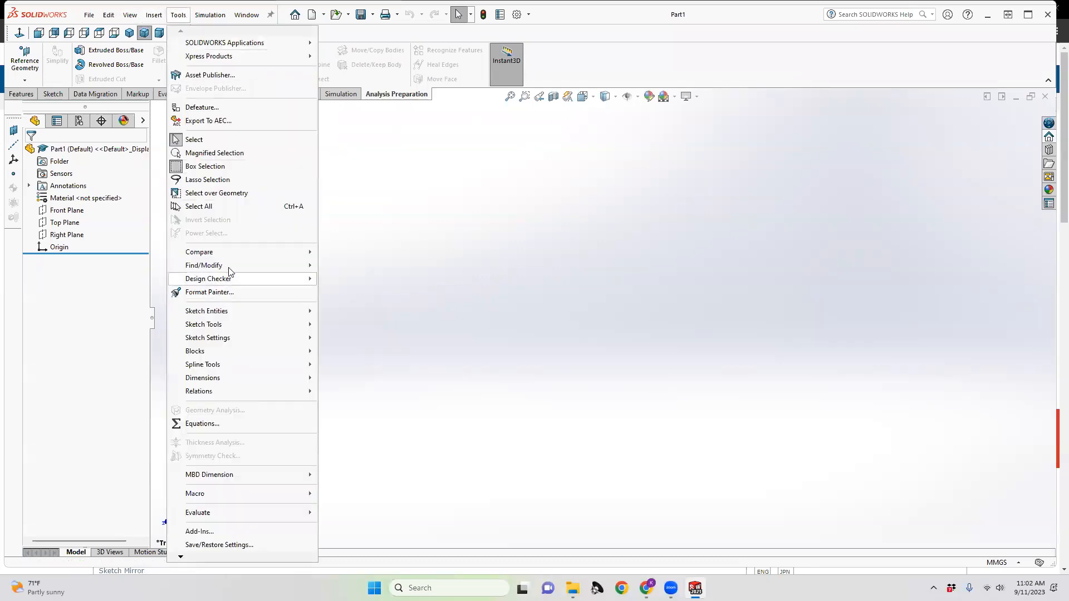
mouse_move(234, 266)
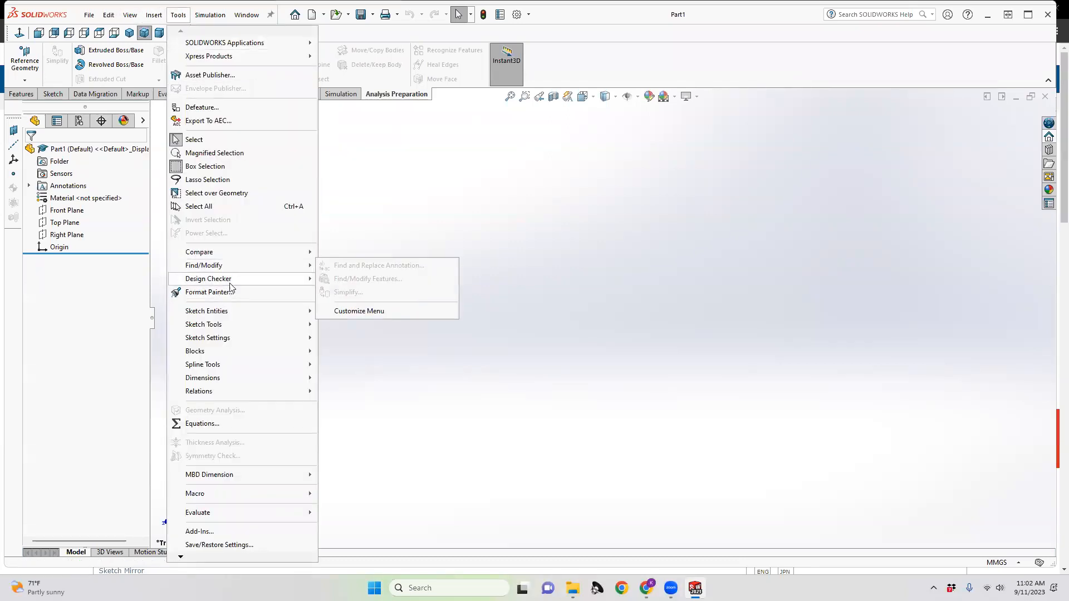
mouse_move(230, 312)
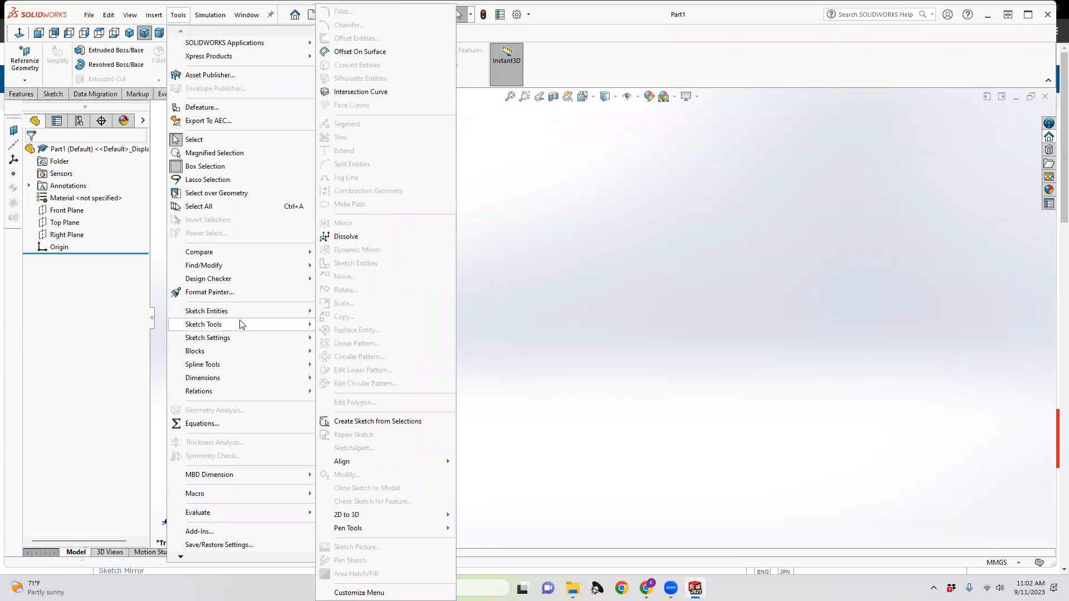
click(139, 17)
mouse_move(239, 128)
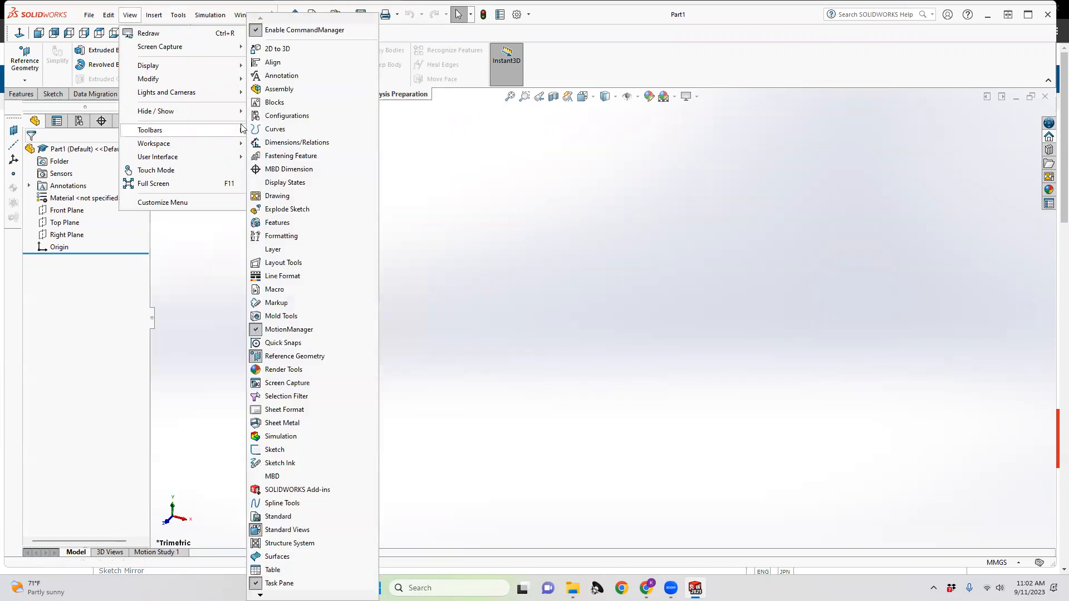
click(500, 161)
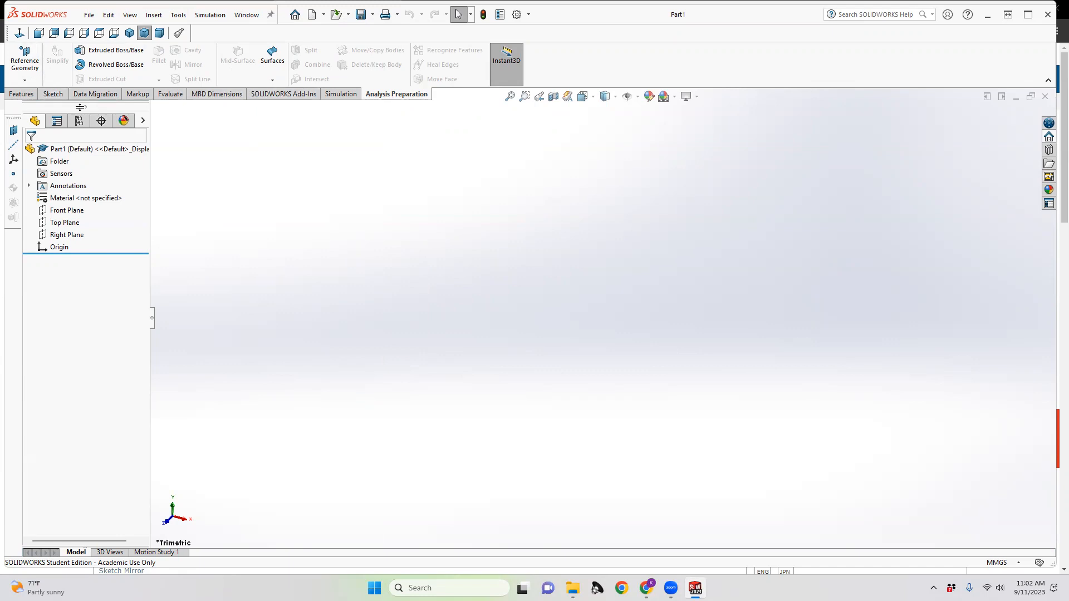
Step: Compare the Features and Sketch command sets in the CommandManager
click(23, 94)
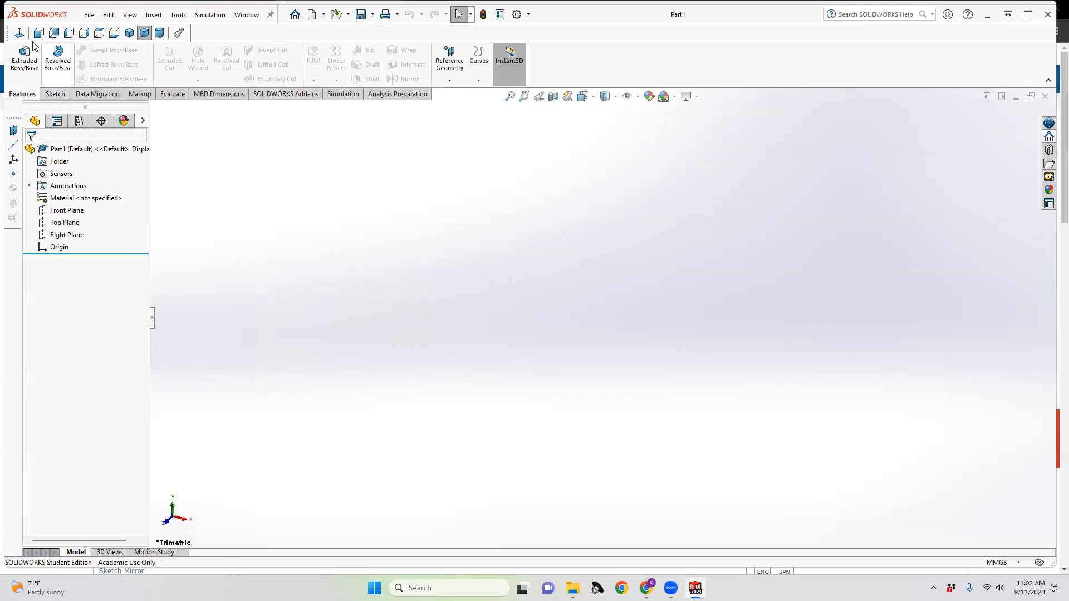
click(55, 94)
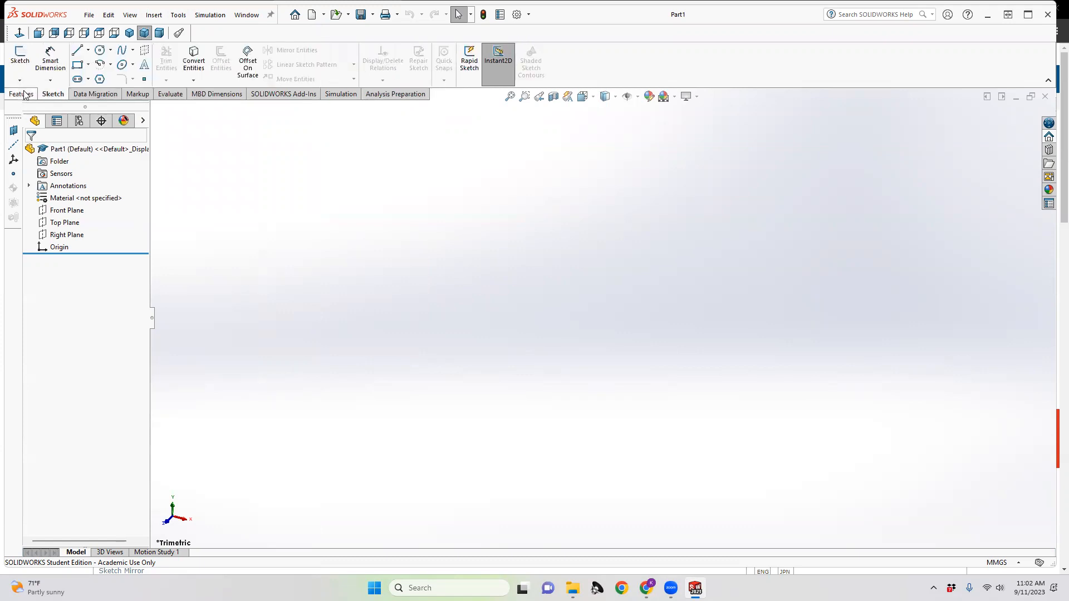
click(23, 94)
click(56, 94)
Step: Undock the CommandManager into a floating panel and dock it back above the graphics area
mouse_move(55, 94)
mouse_down()
mouse_move(44, 95)
mouse_move(249, 34)
mouse_up()
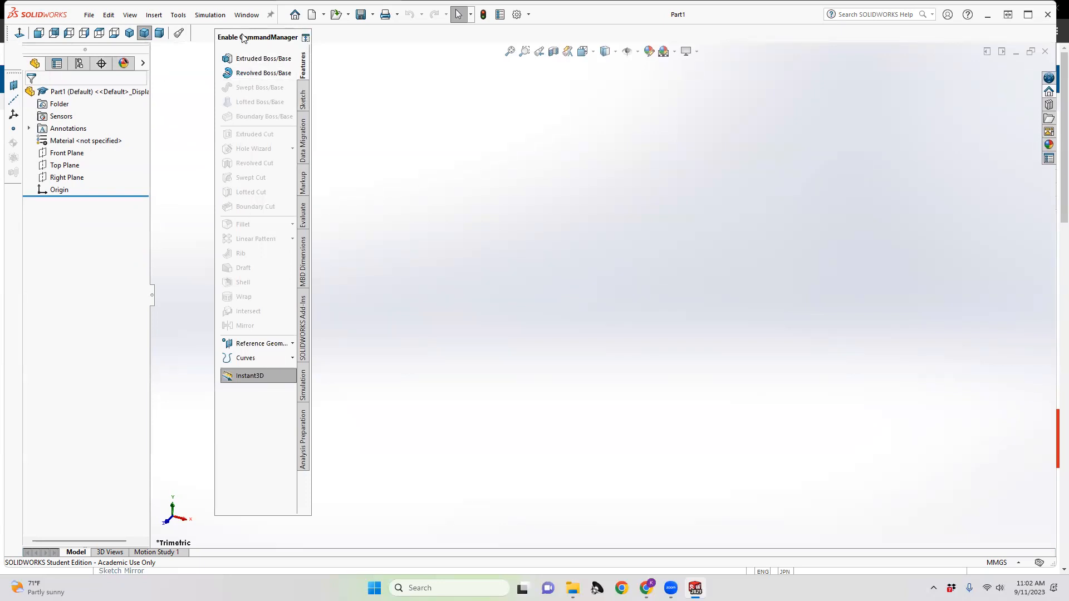
drag(243, 38, 529, 47)
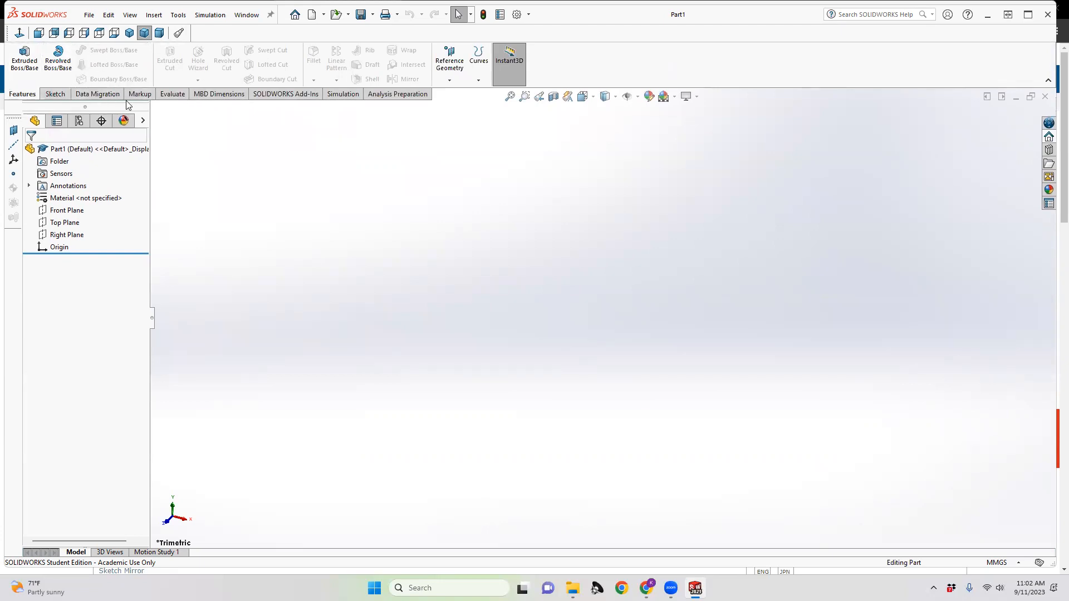
Step: Review the Sketch tools again and return to the Features commands to read the Extruded Cut description
click(55, 94)
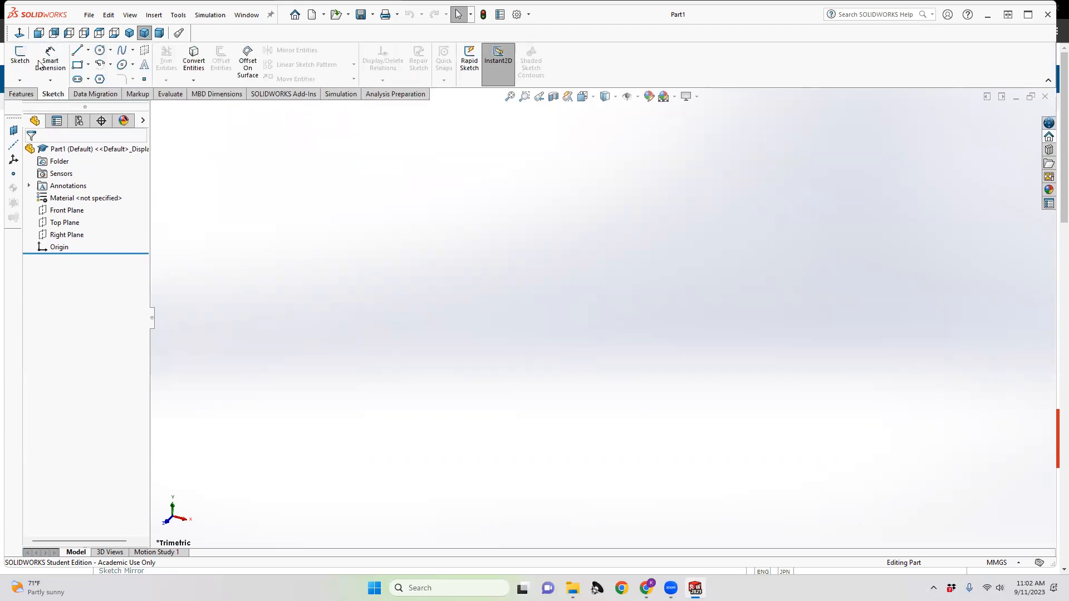
click(21, 94)
click(54, 93)
click(16, 93)
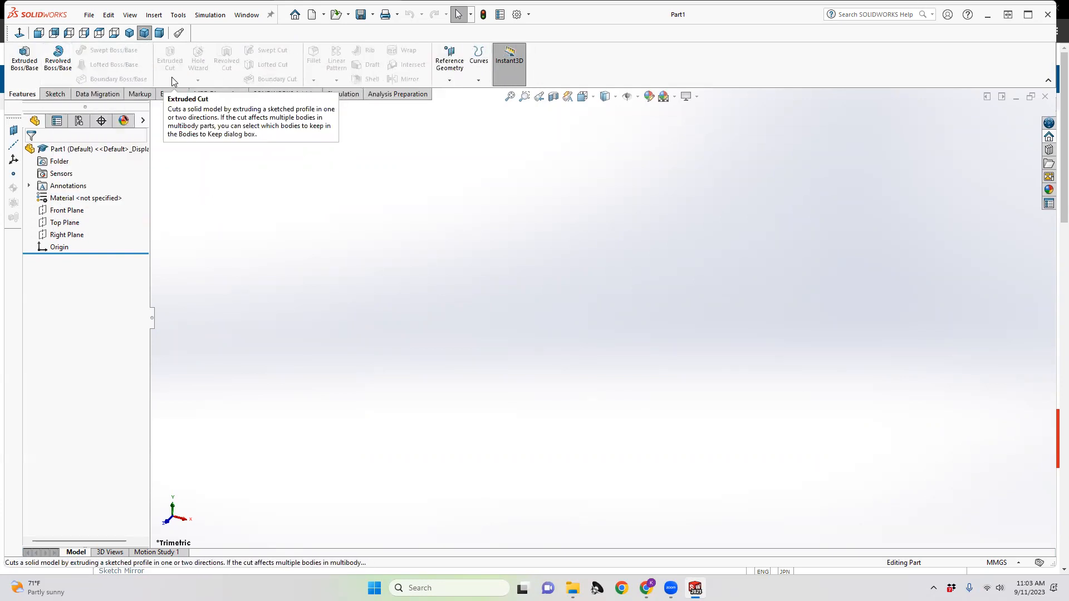
Step: Show the Sketch commands in the CommandManager
click(51, 95)
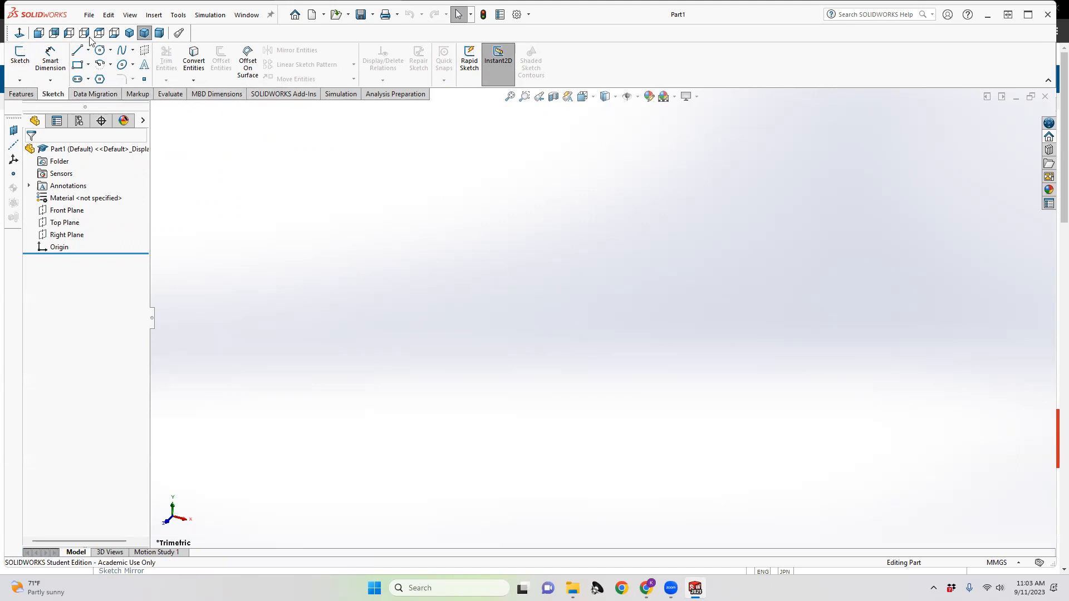
click(20, 57)
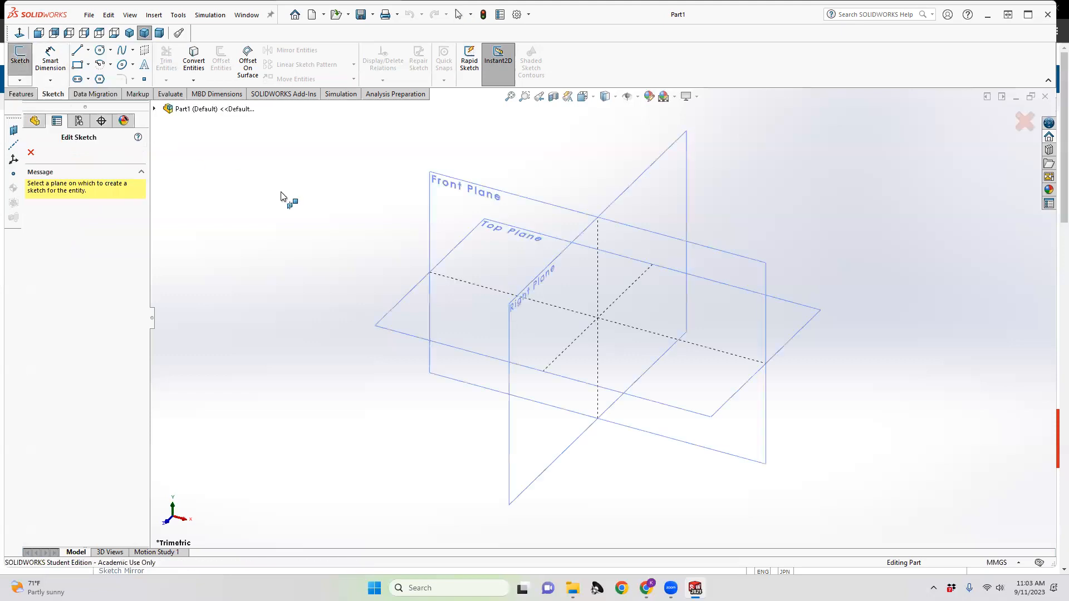
click(21, 58)
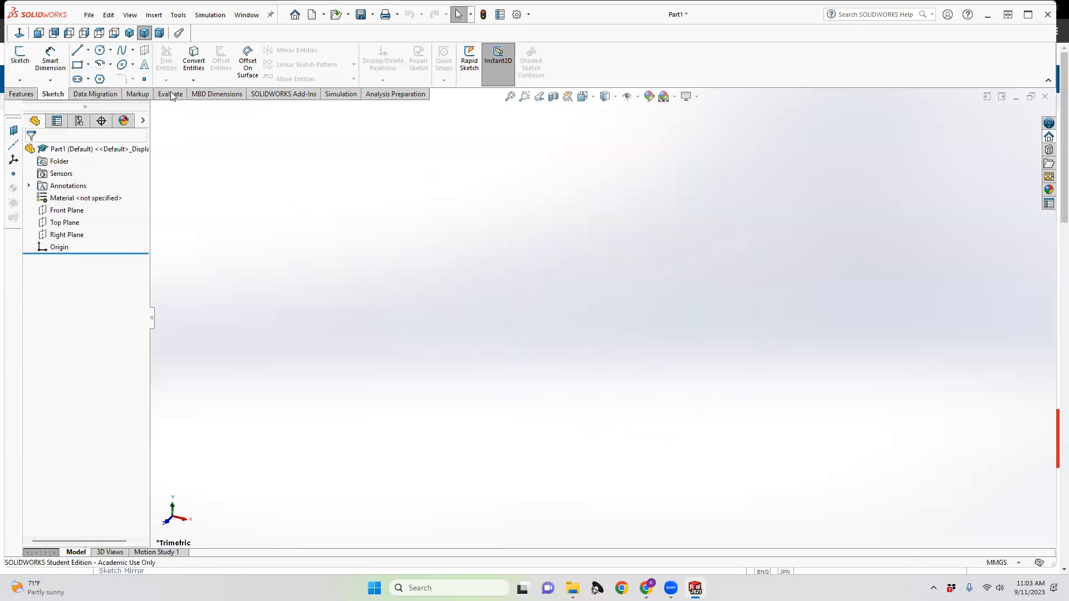
click(19, 59)
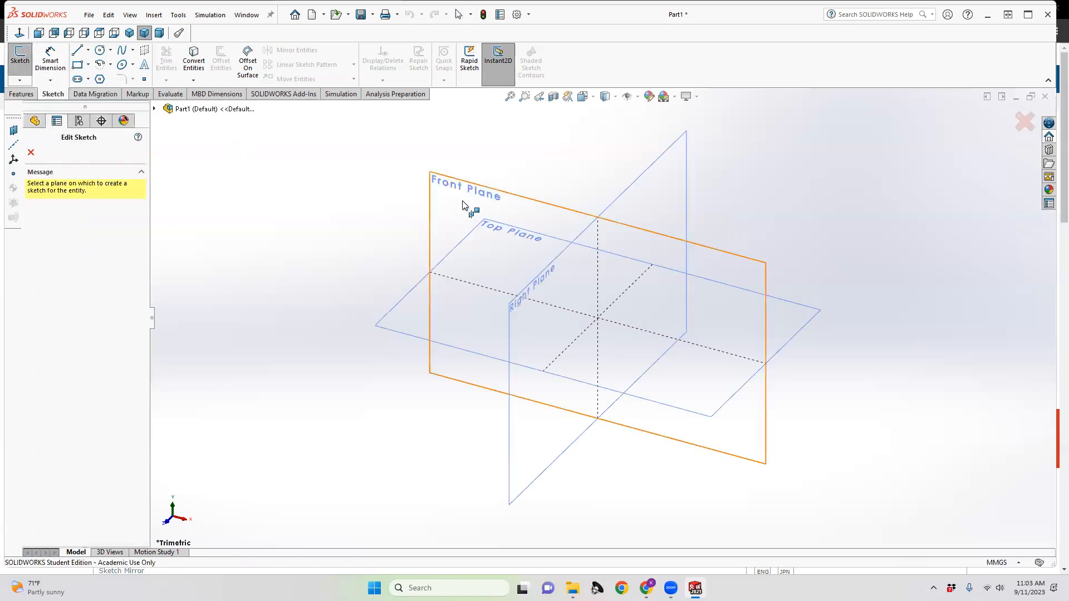
click(16, 58)
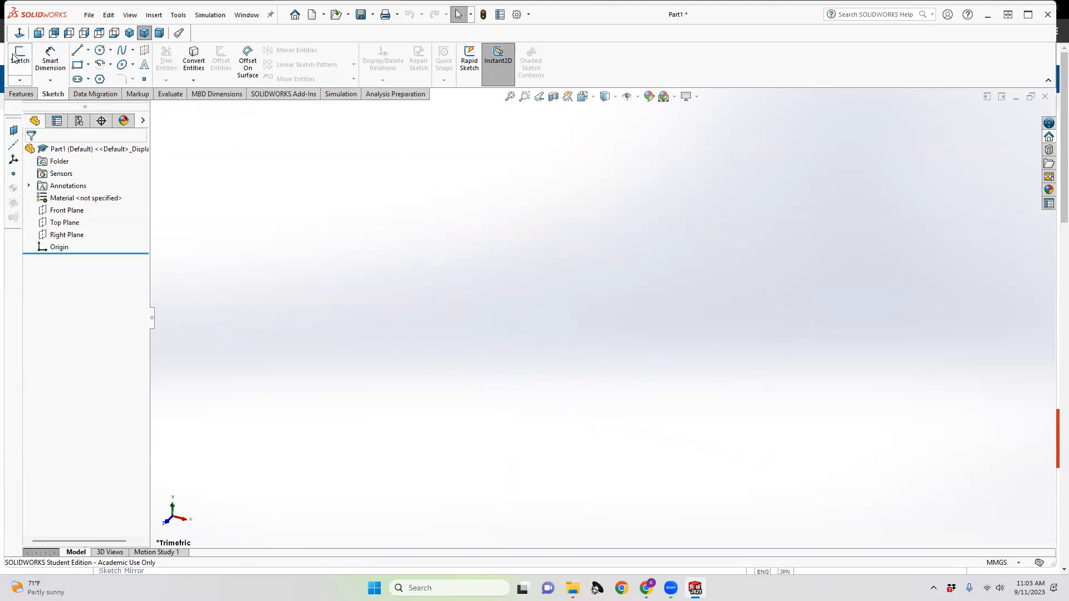
Step: Start a new sketch on the Top Plane
click(15, 58)
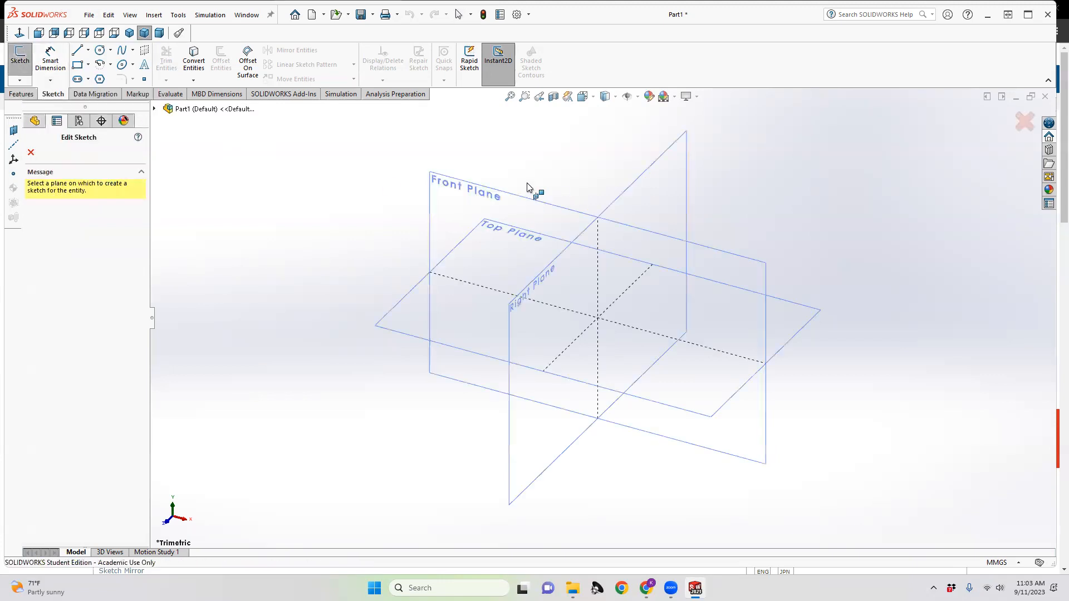
click(414, 289)
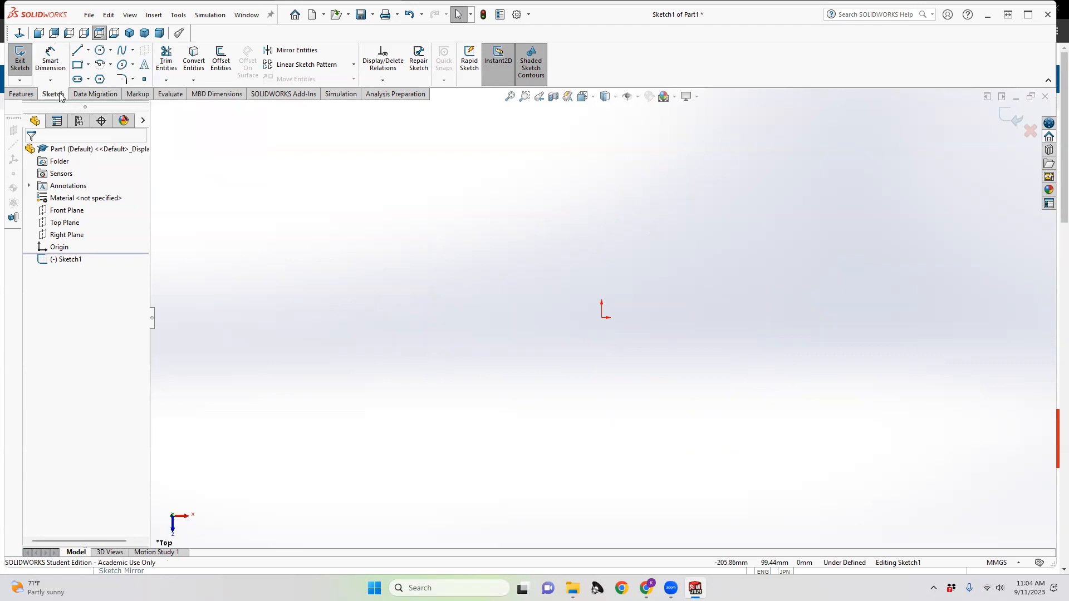
Step: Review the variants offered for the circle, arc, rectangle, slot and ellipse sketch tools, and preview a freehand circle without placing it
click(99, 51)
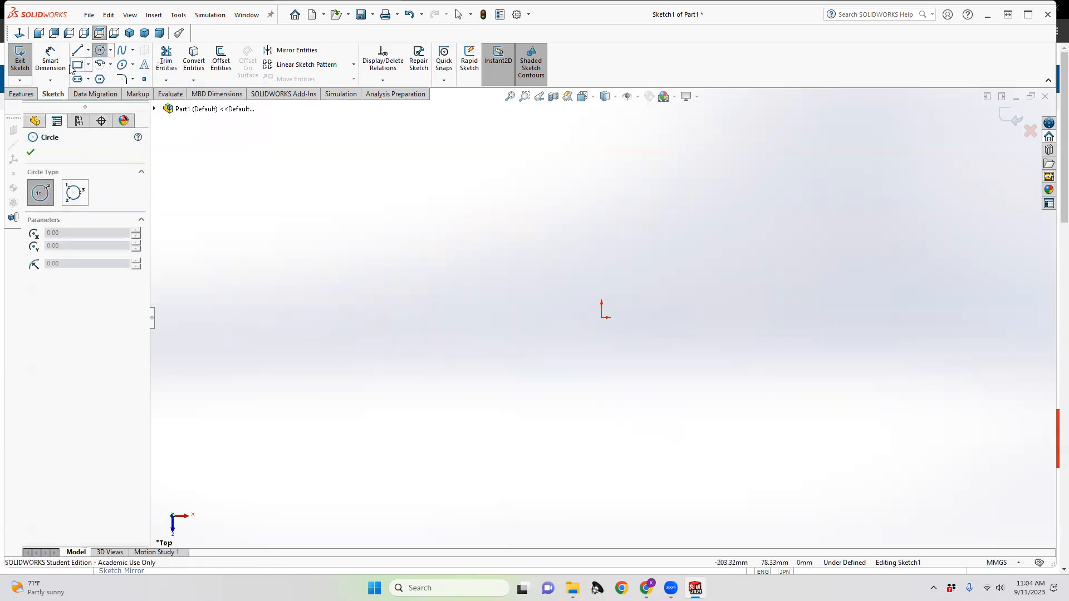
click(111, 52)
click(112, 66)
click(88, 65)
click(88, 79)
click(89, 81)
click(89, 81)
click(88, 80)
click(133, 66)
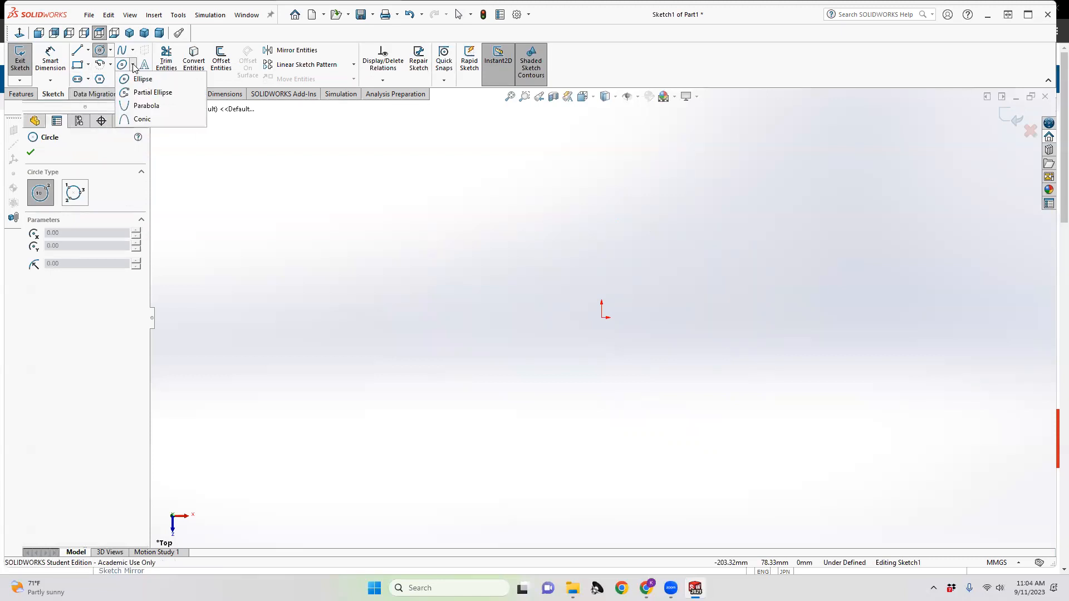
click(88, 80)
click(133, 66)
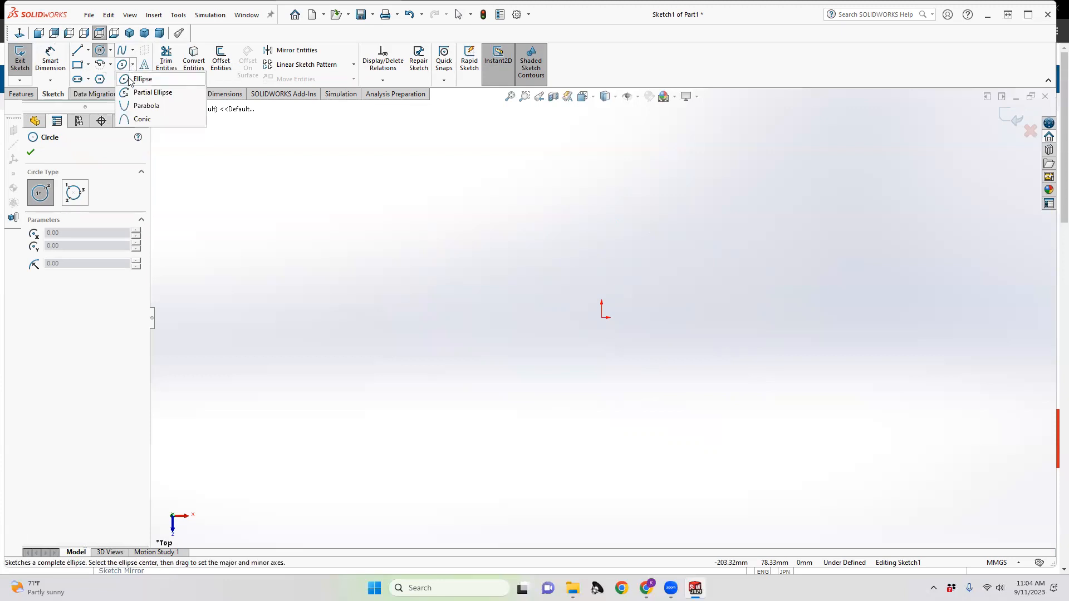
click(111, 51)
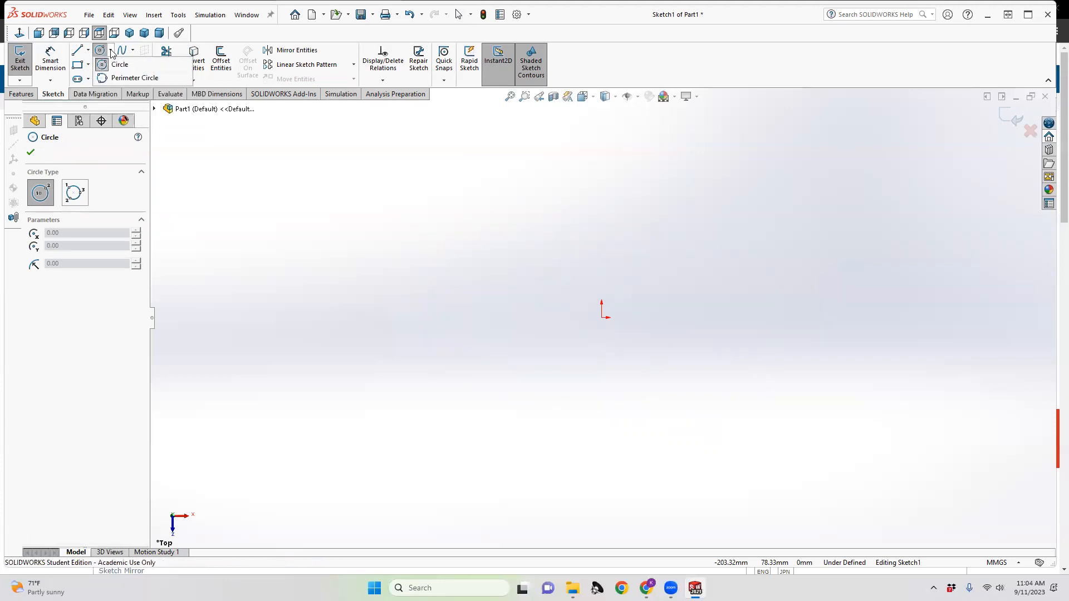
click(222, 159)
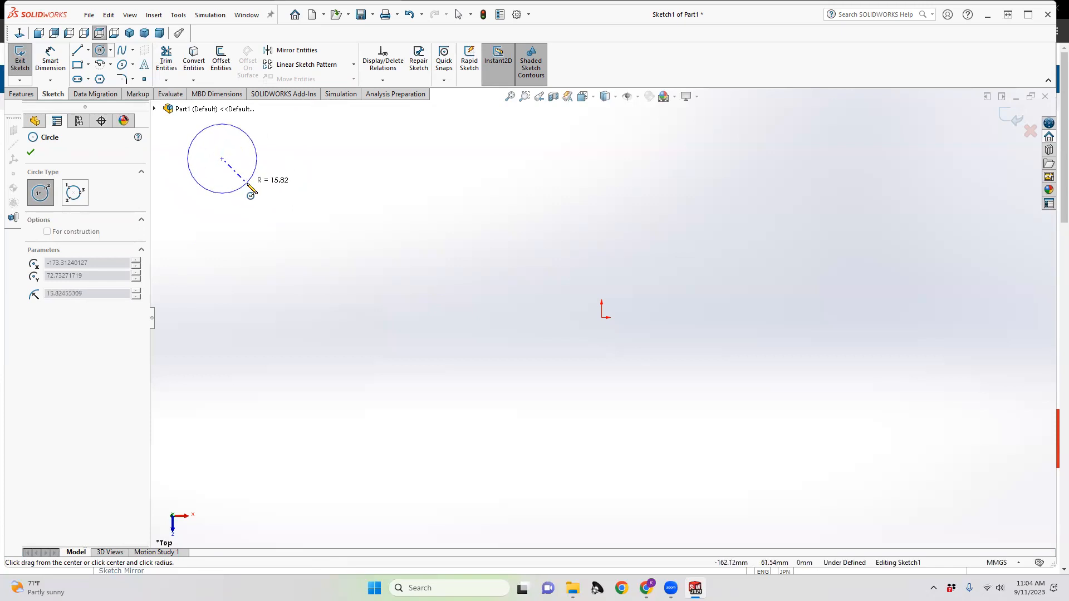
key(Escape)
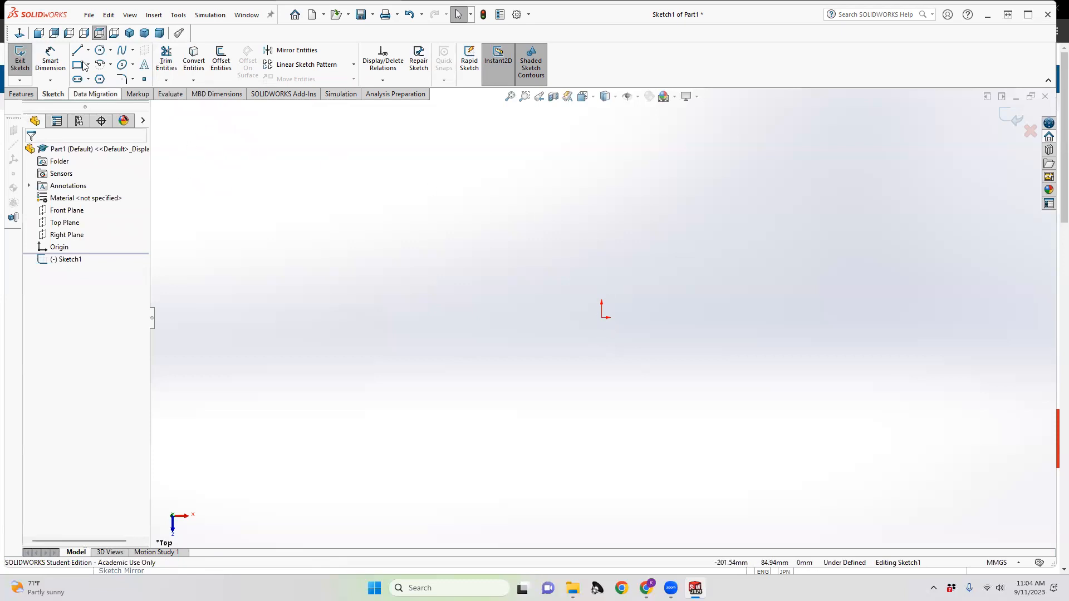
Step: Sketch a circle centred on the origin with a radius of about 53 mm
click(100, 50)
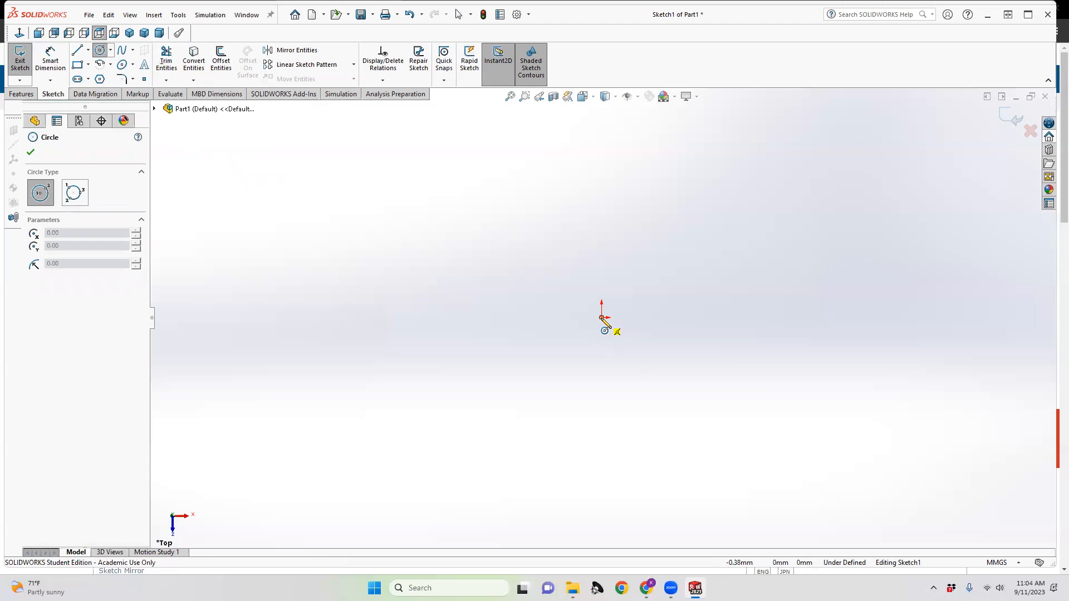
click(601, 317)
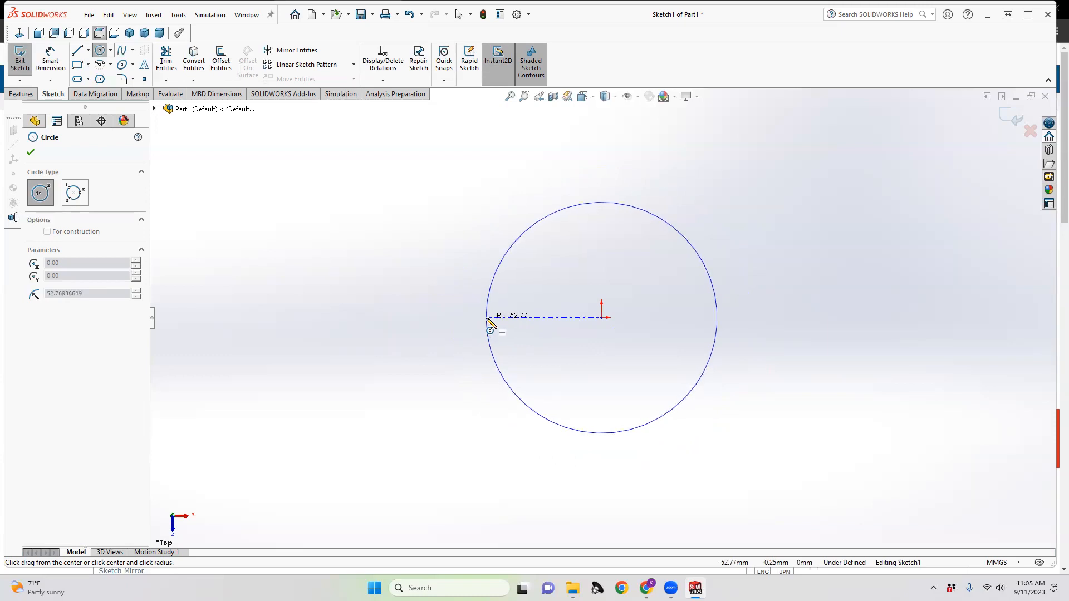
click(488, 319)
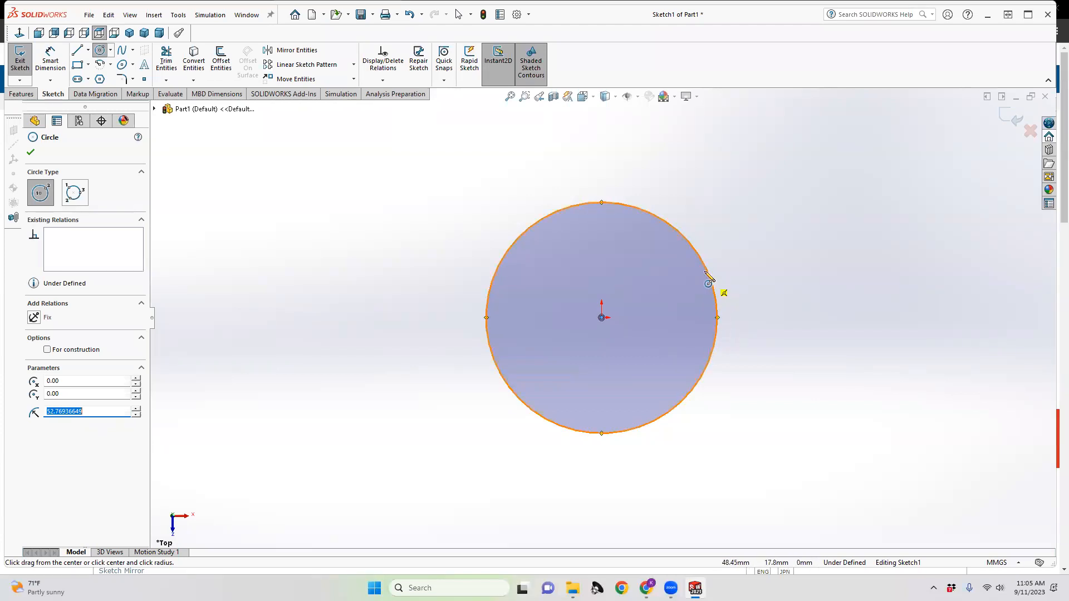
Step: Sketch a circle of about 19 mm radius centred on the large circle's upper-right edge and a separate one of about 13 mm radius farther right
click(676, 230)
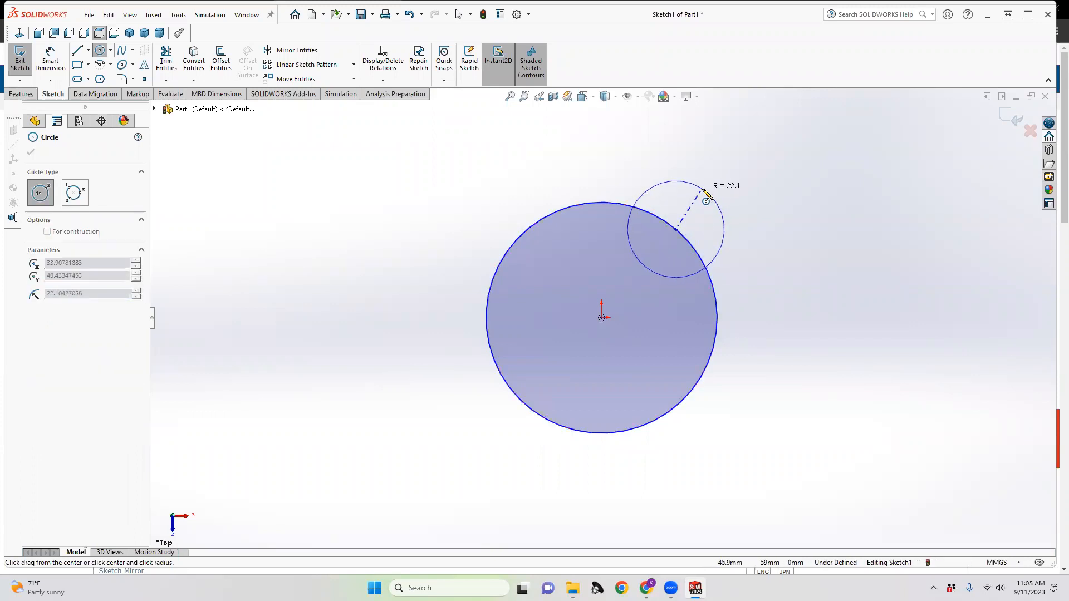
click(700, 196)
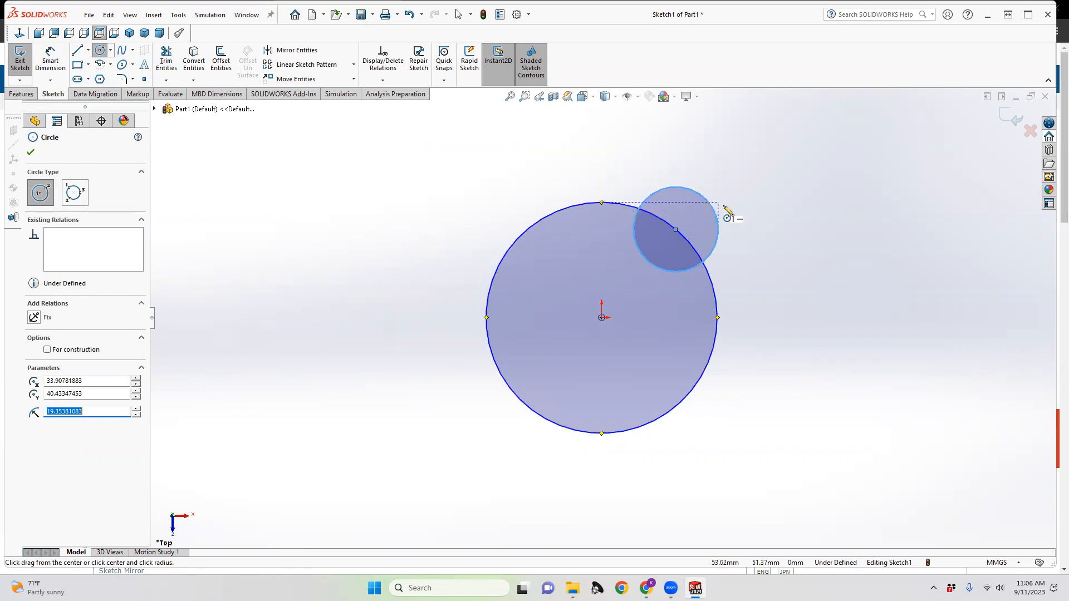
click(840, 203)
click(832, 175)
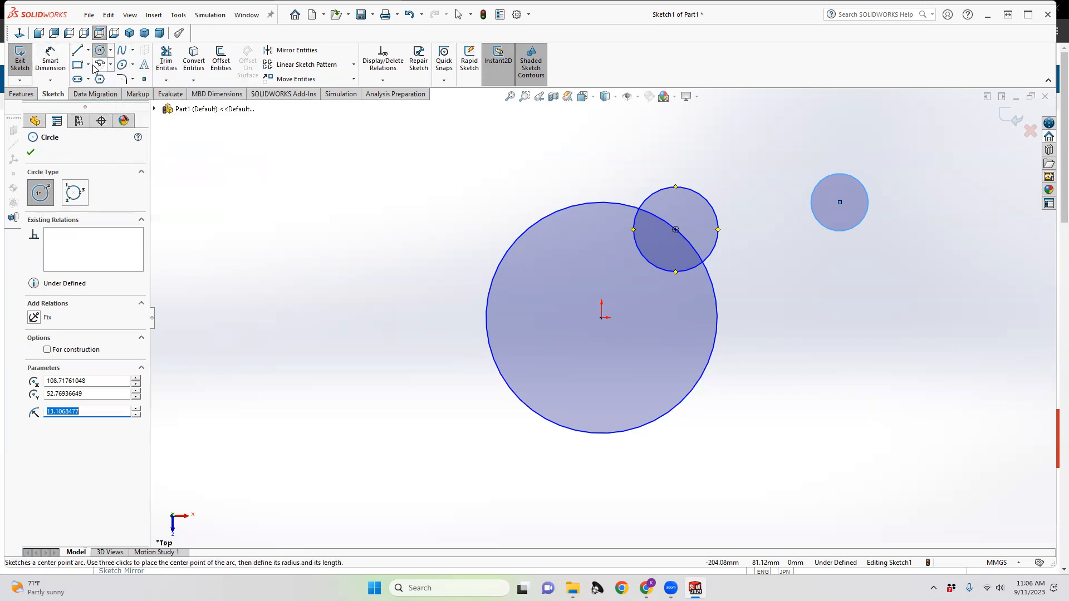
Step: Undo the last two small circles
click(410, 17)
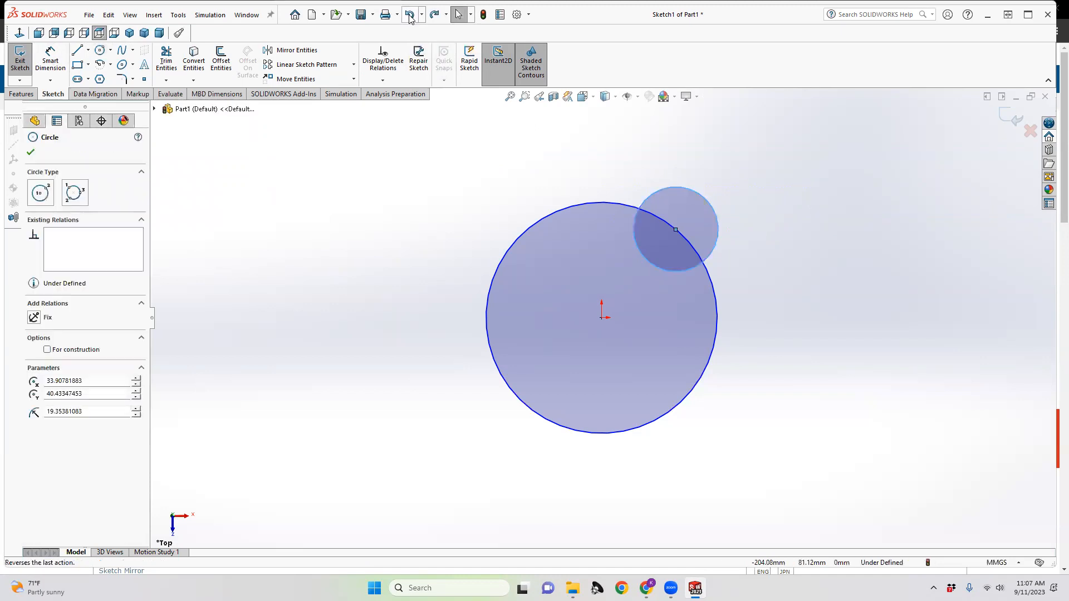
click(410, 16)
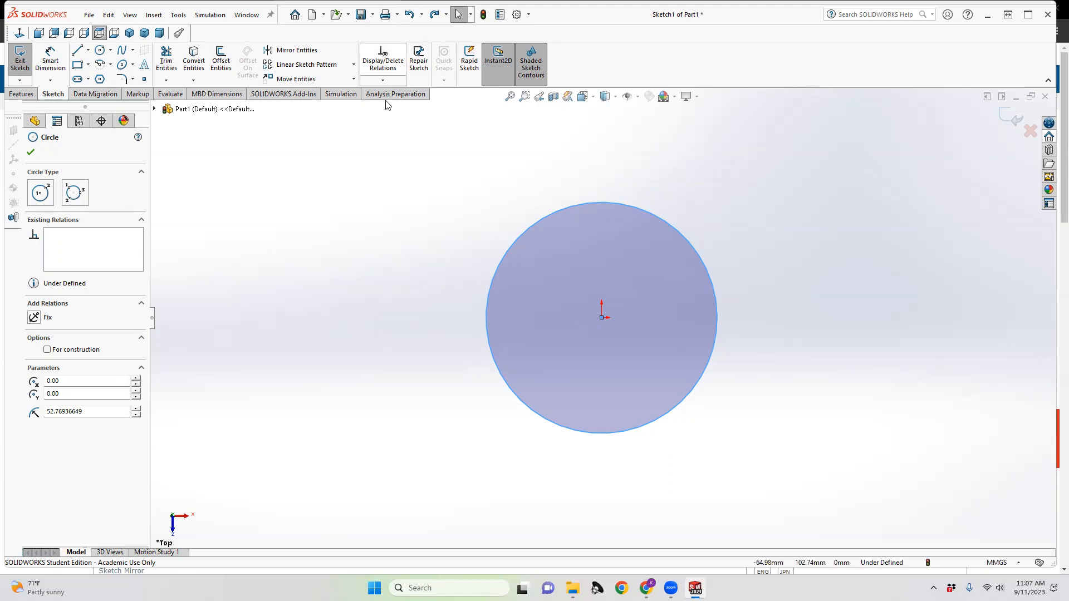
Step: Sketch circles centred on the large circle's top, left, bottom and right quadrant points, with radii of about 16, 15, 15 and 18 mm
click(101, 52)
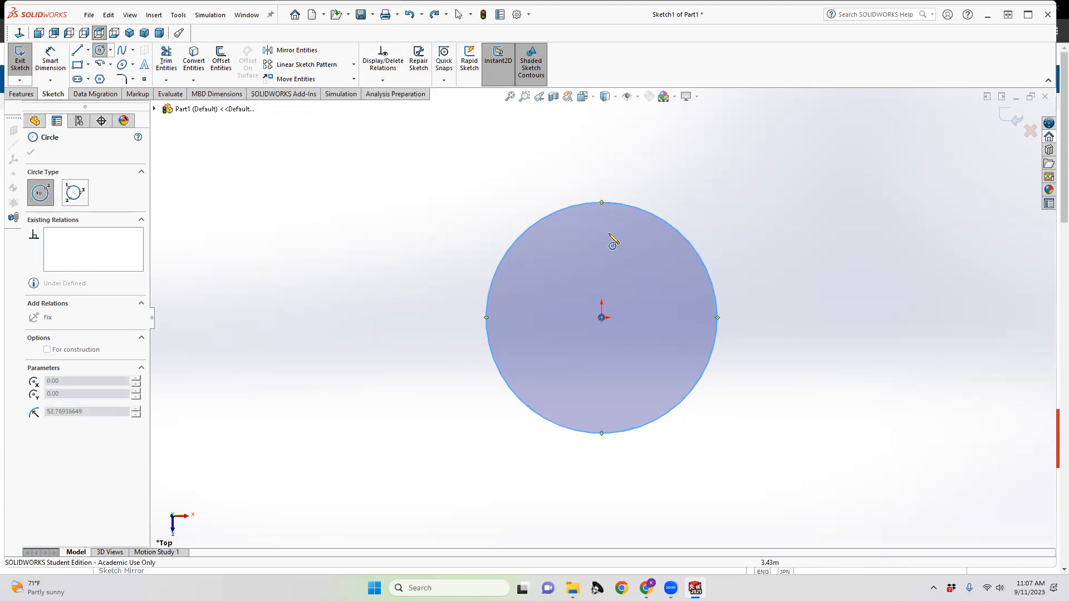
click(601, 202)
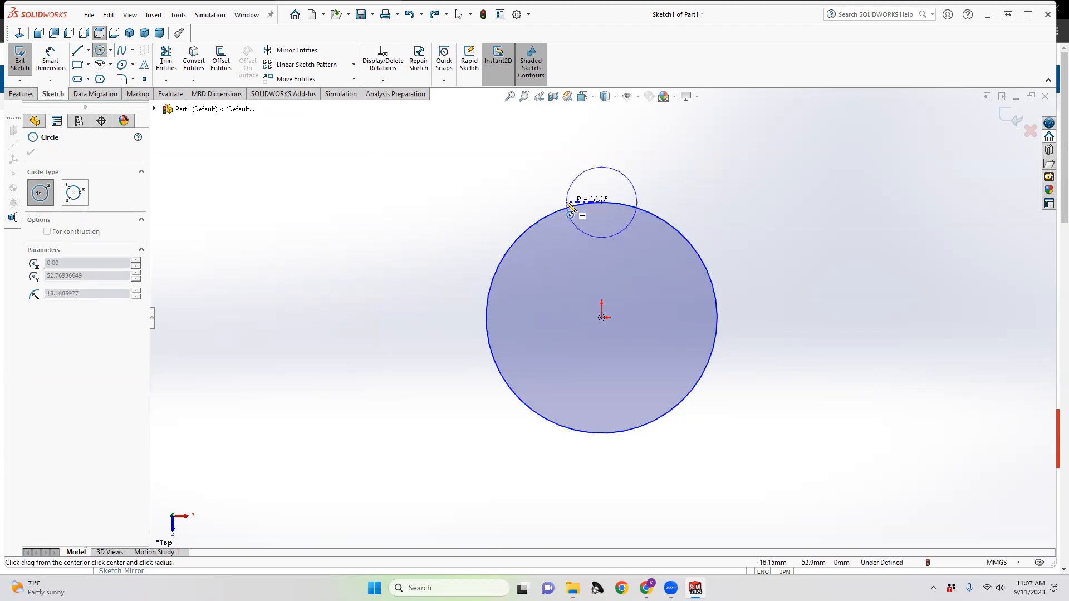
click(566, 203)
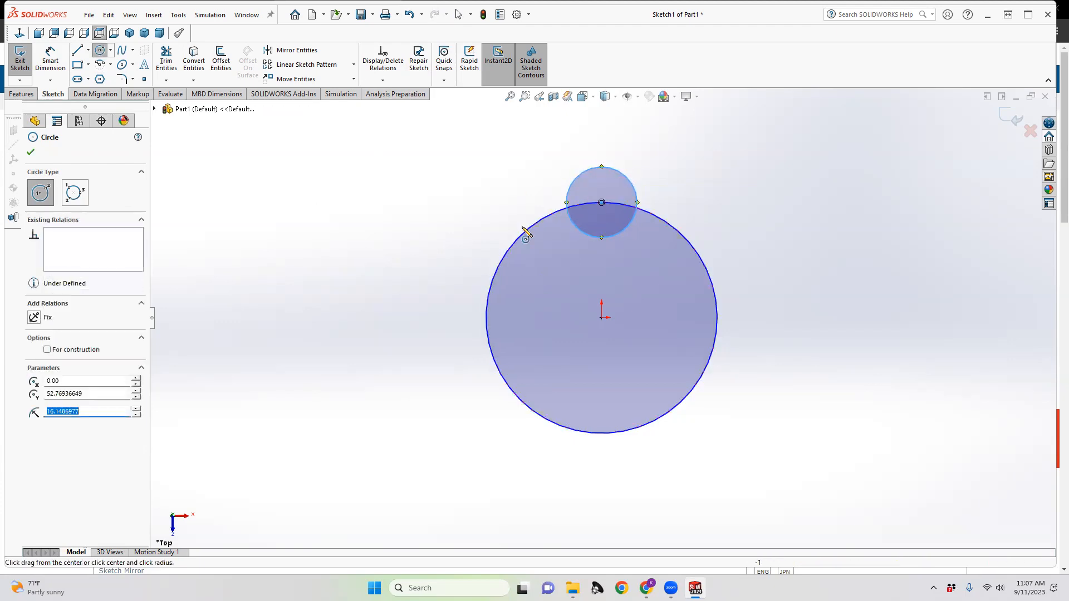
click(486, 318)
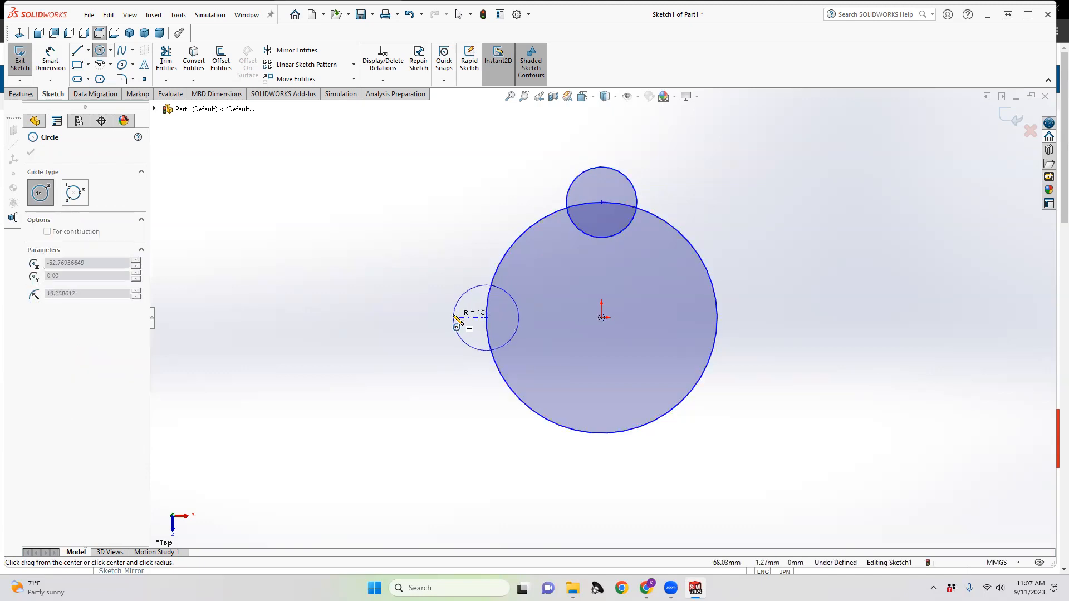
click(457, 322)
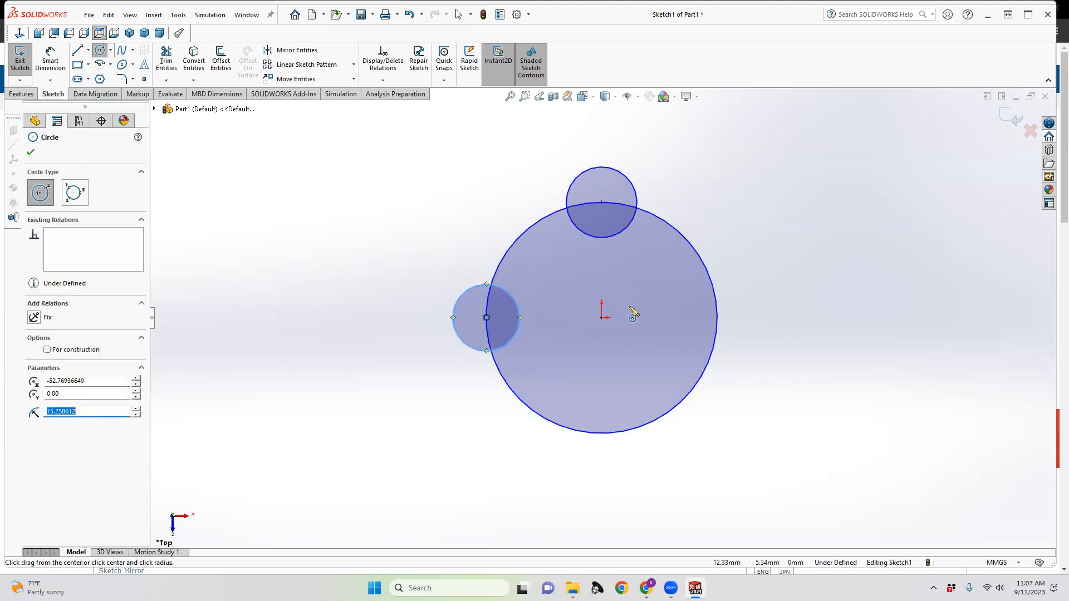
click(602, 433)
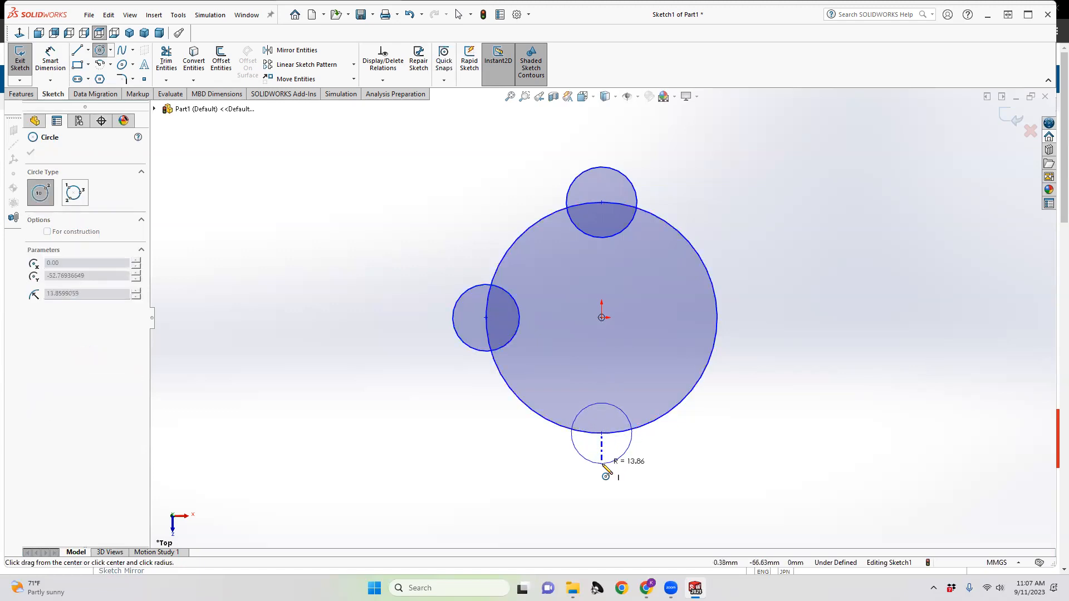
click(602, 466)
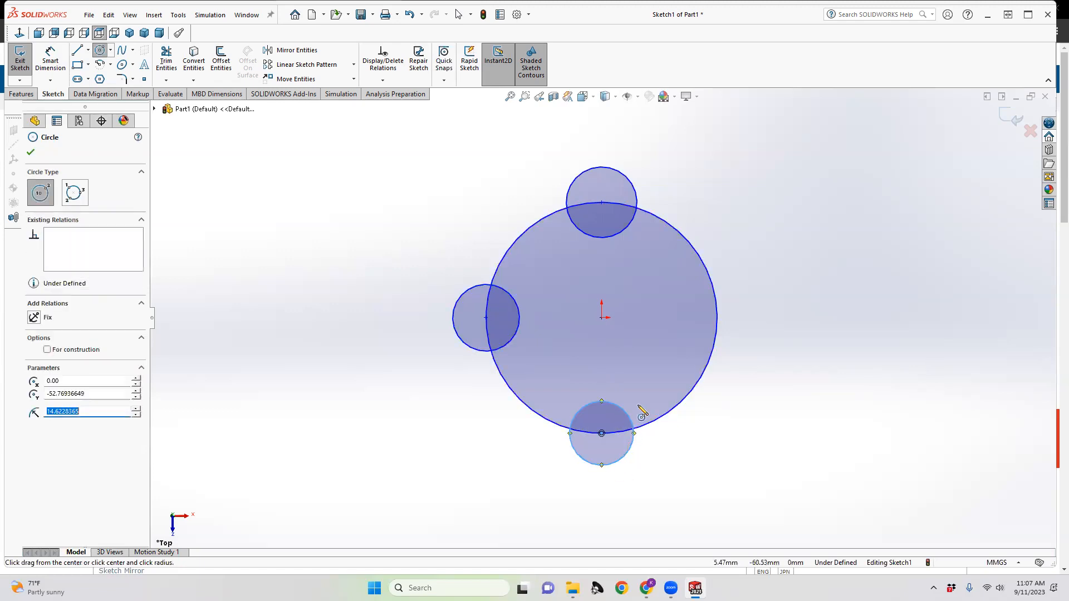
click(716, 317)
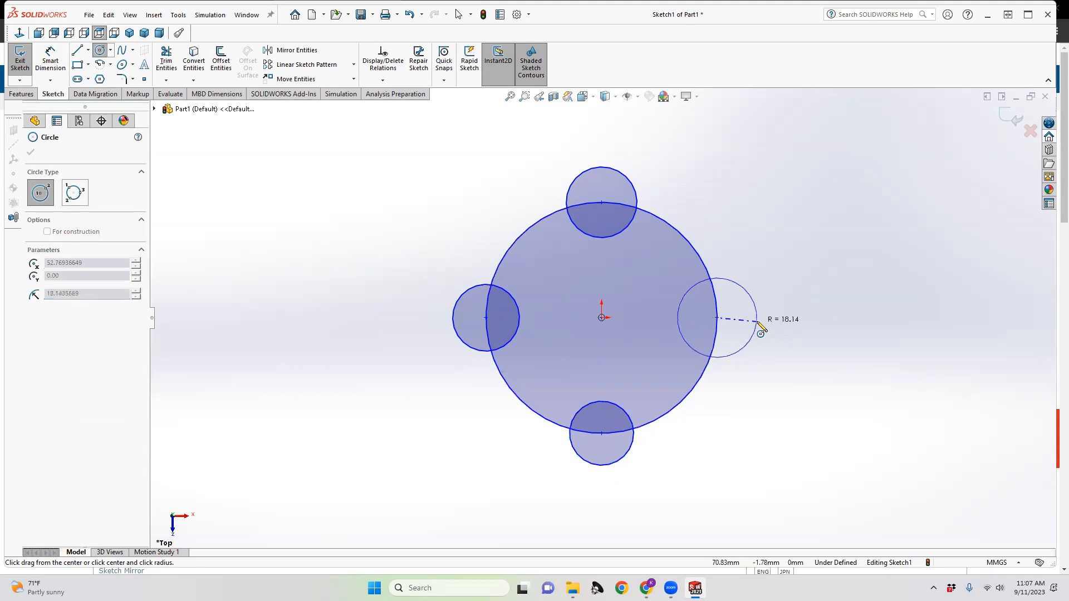
click(758, 320)
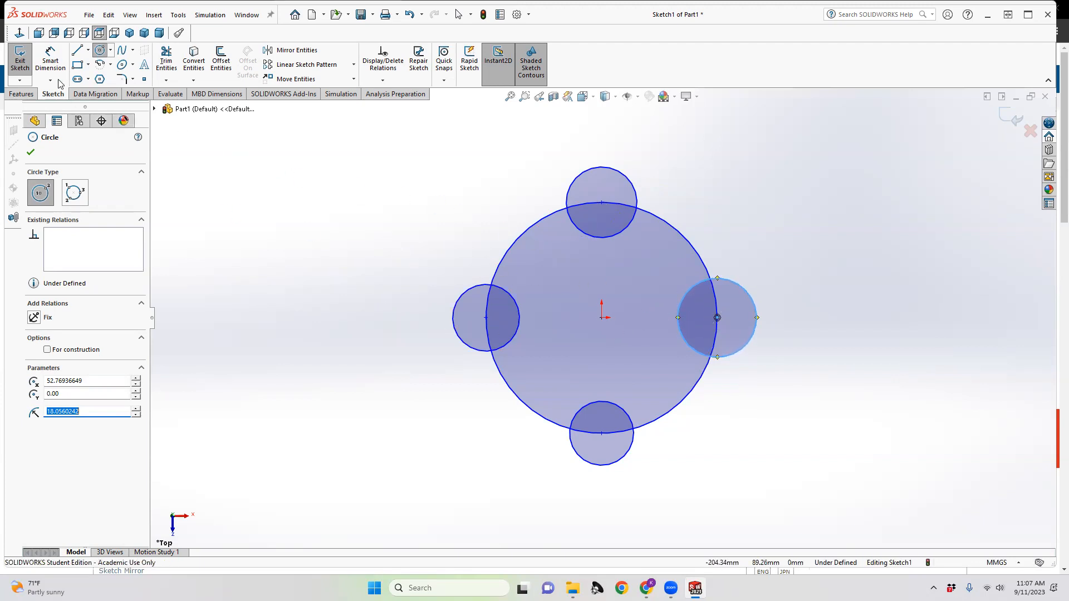
Step: Dimension the large circle's diameter as 100 mm using Smart Dimension, with the dimension placed left of the sketch
click(50, 54)
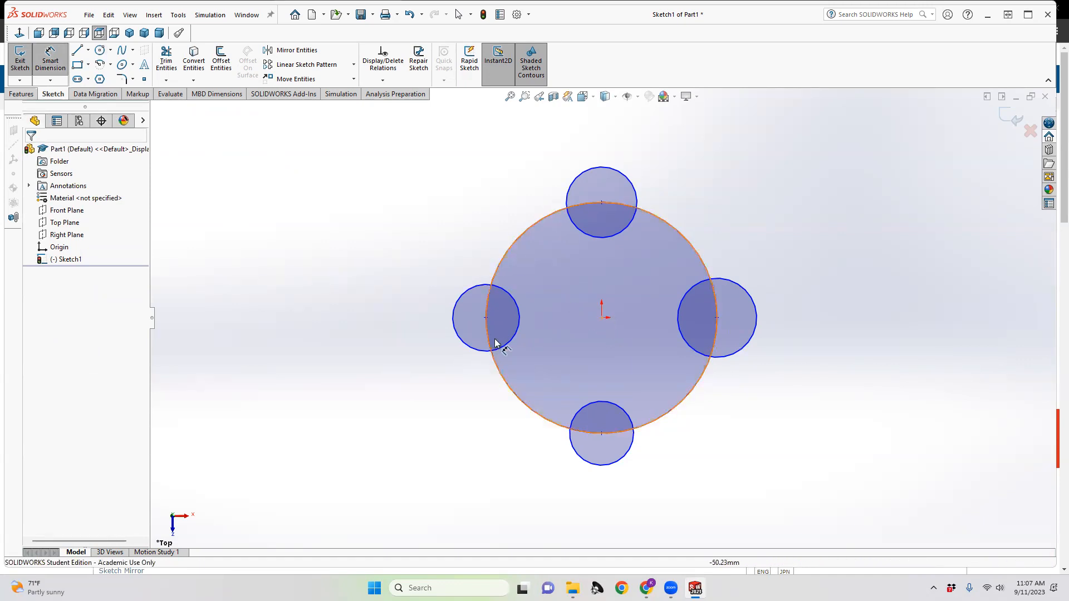
click(502, 263)
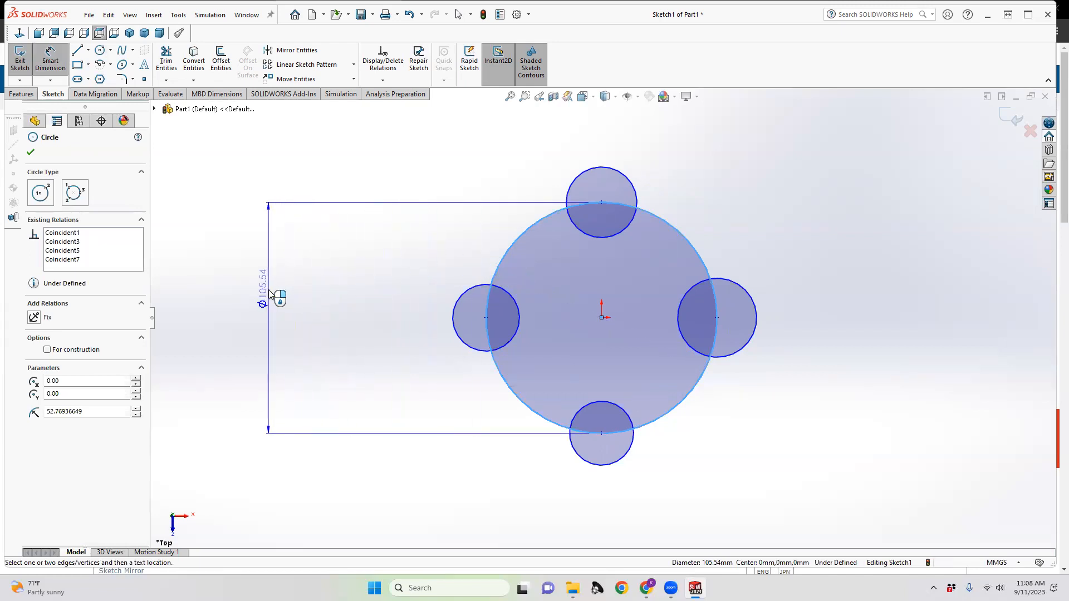
click(270, 293)
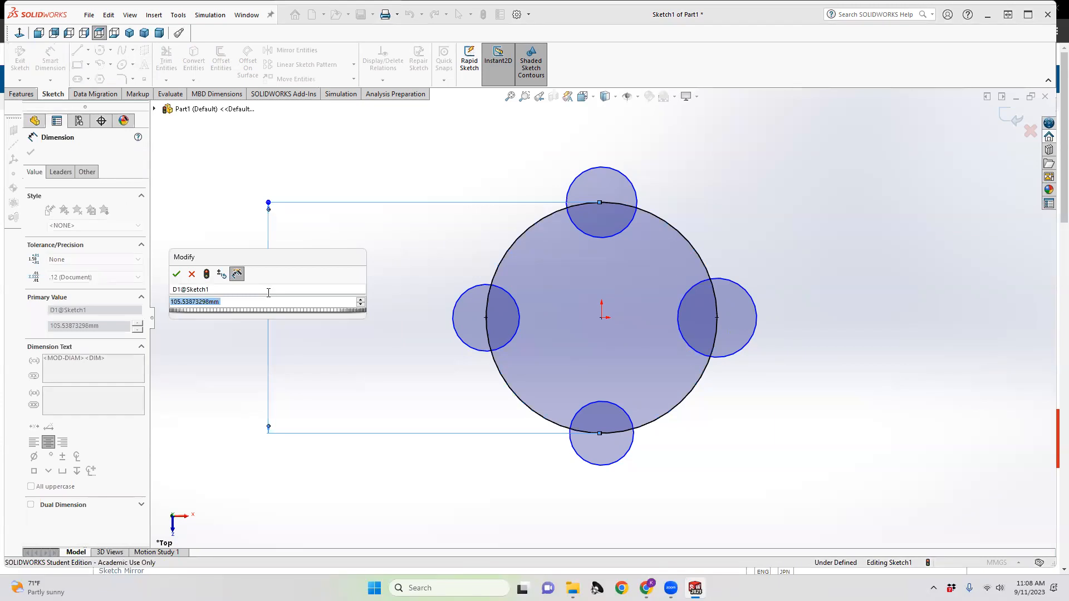
text(100)
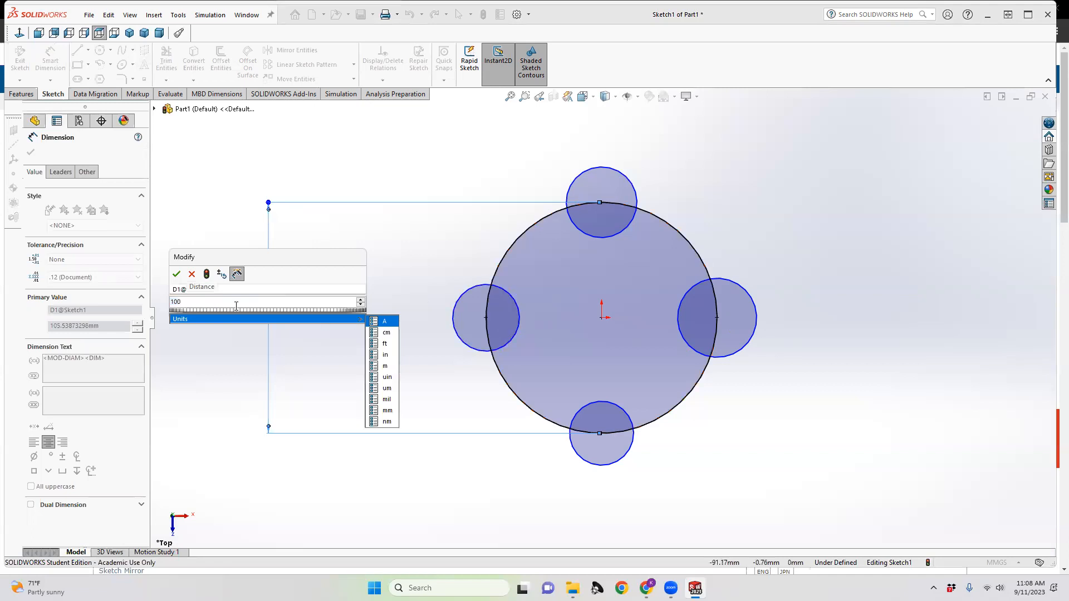
click(176, 274)
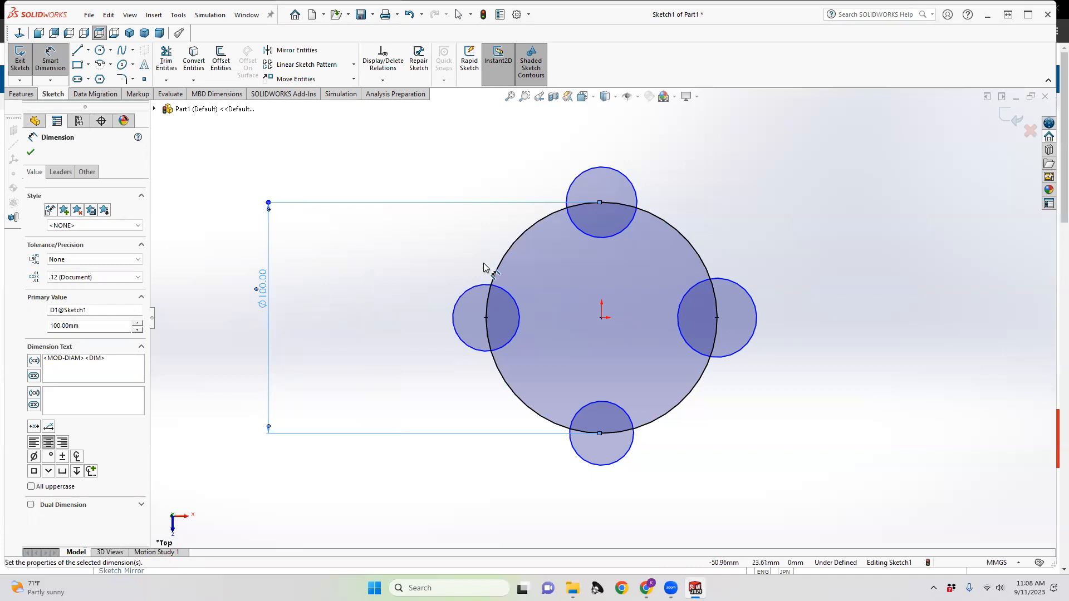
Step: Sketch a circle of about 7.5 mm radius outside the large circle, above and to its left
click(100, 50)
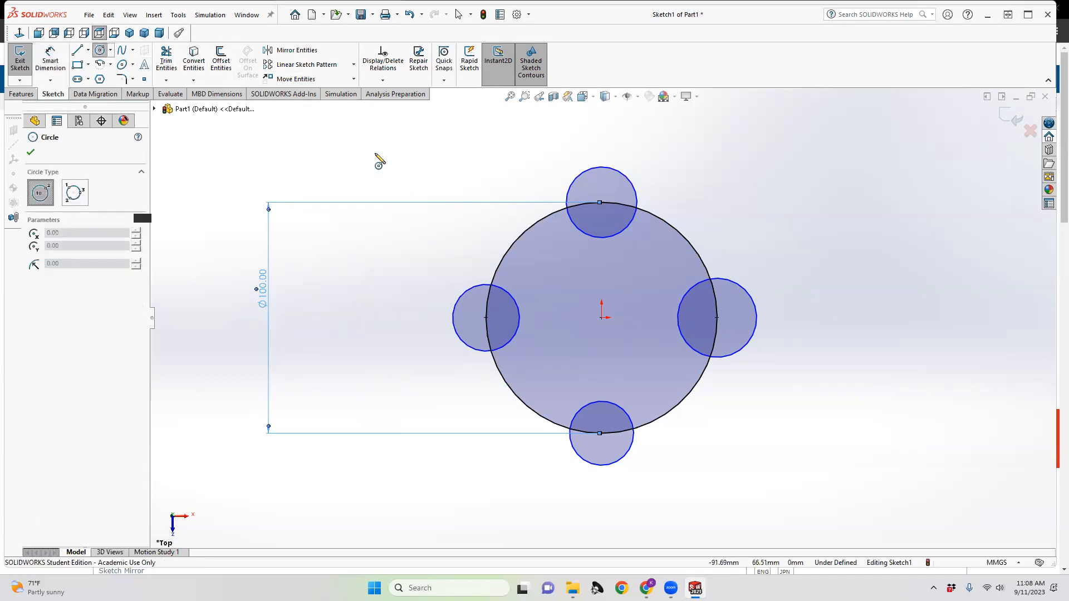
click(373, 153)
click(386, 164)
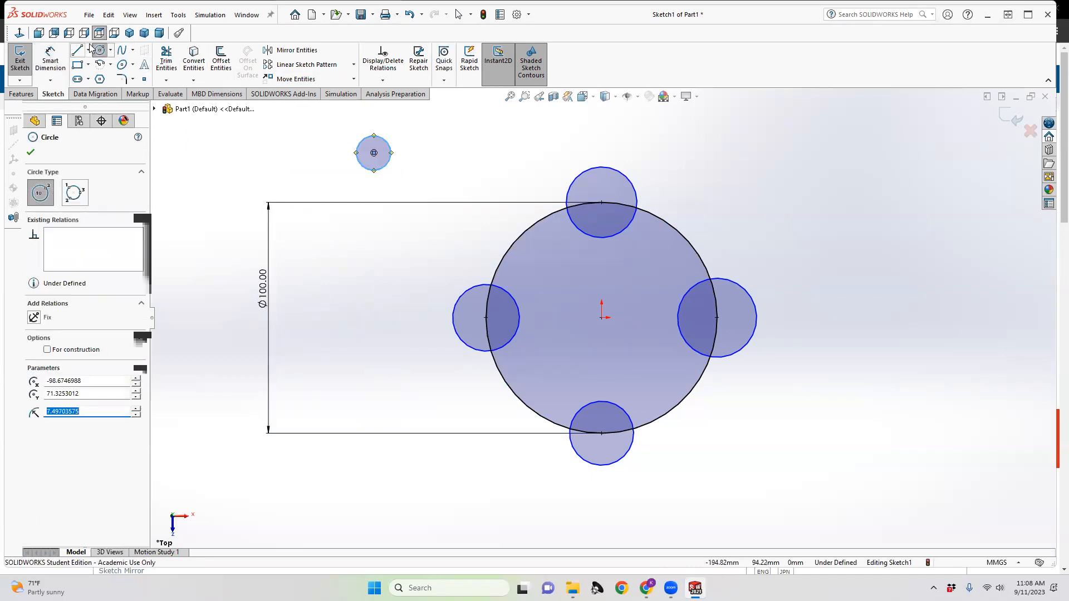
Step: Dimension the separate small circle's diameter as 15 mm using Smart Dimension, with the dimension placed to its left
click(50, 59)
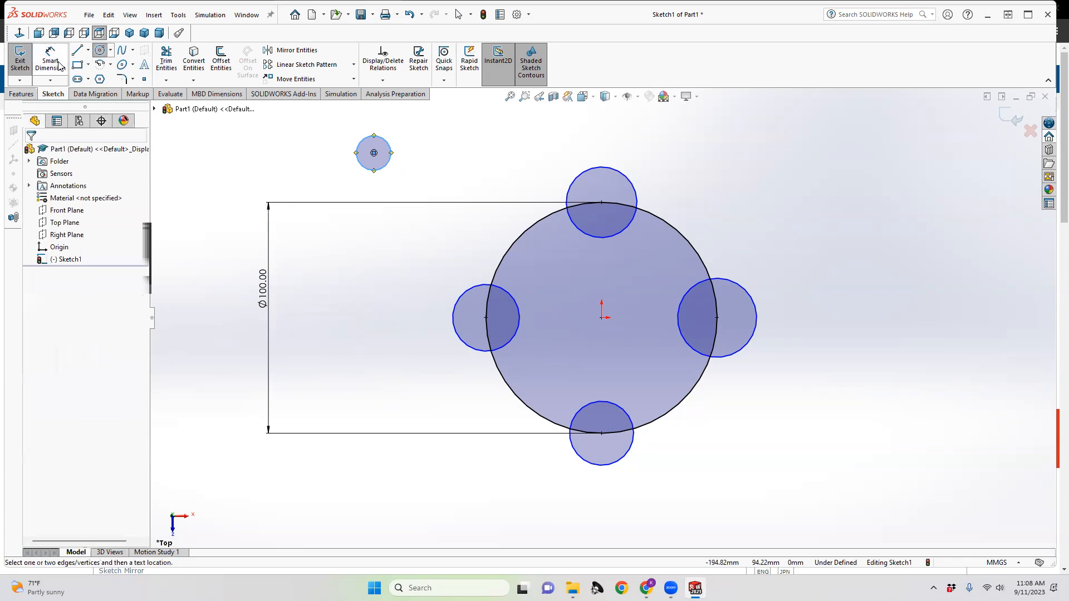
click(372, 171)
click(286, 158)
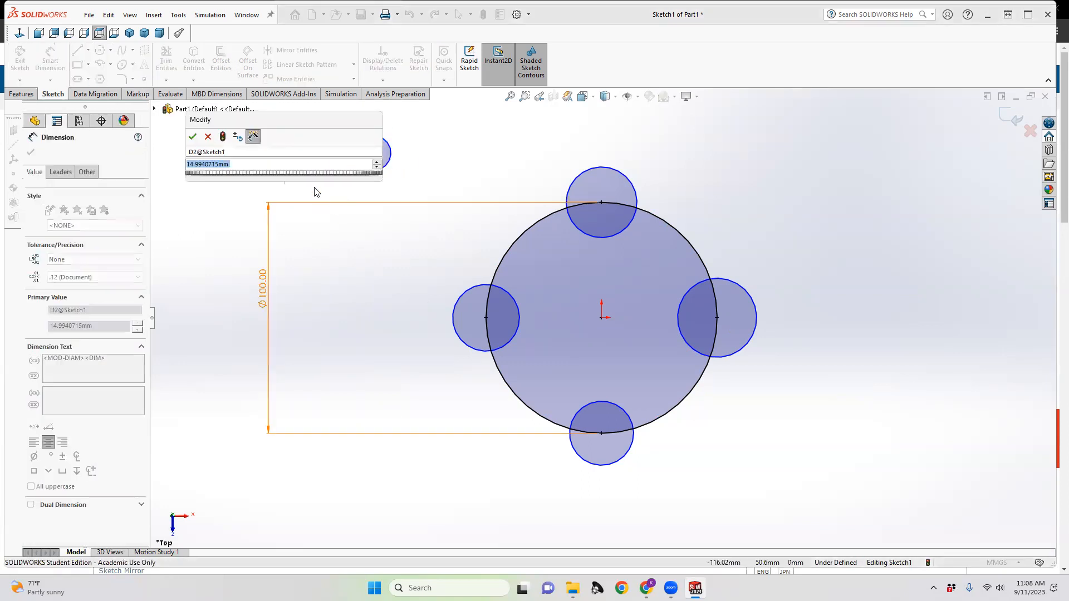
text(1)
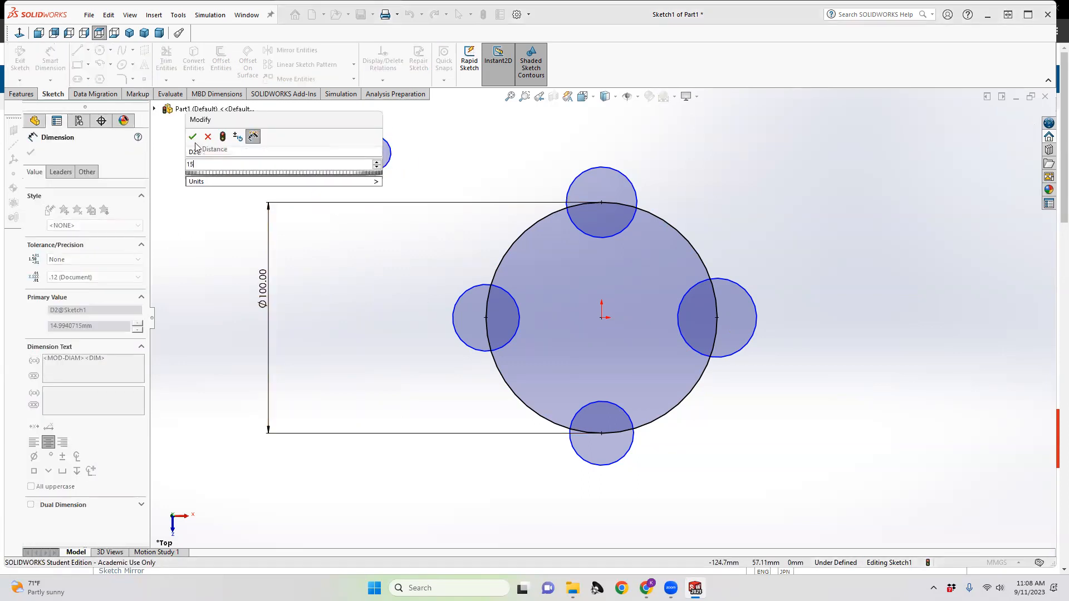
text(5)
key(Return)
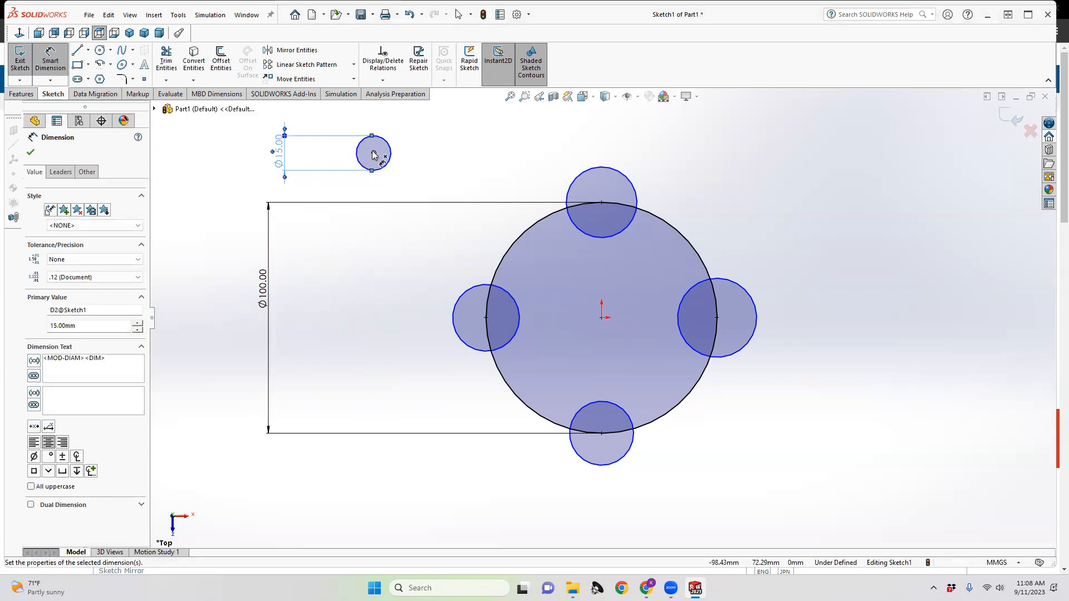
Step: Examine the unit systems available for the document
click(1018, 563)
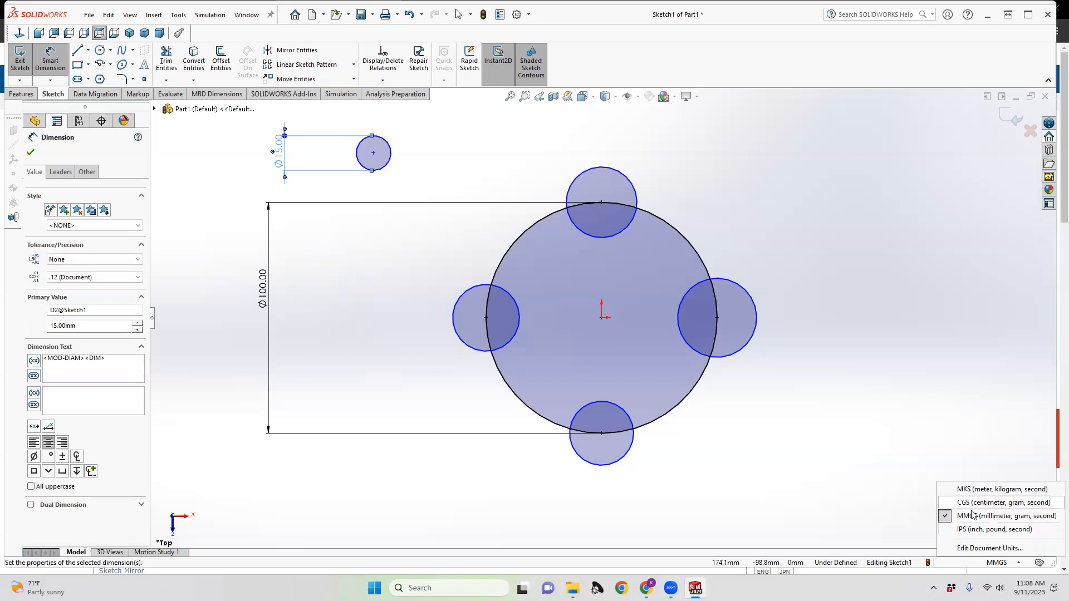
click(838, 486)
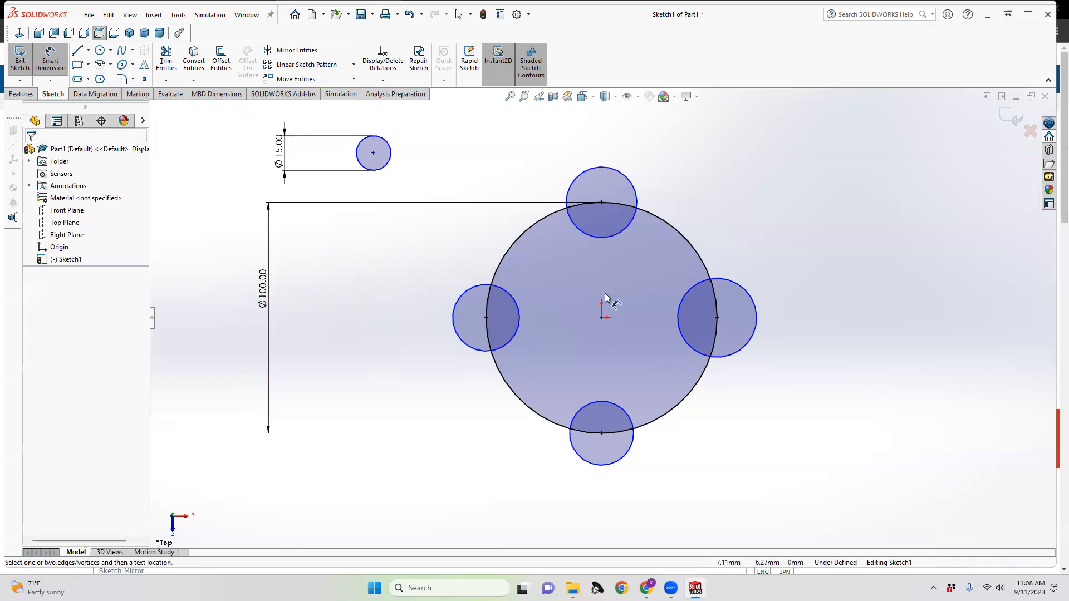
Step: Try to add a second diameter dimension below the separate small circle
click(358, 157)
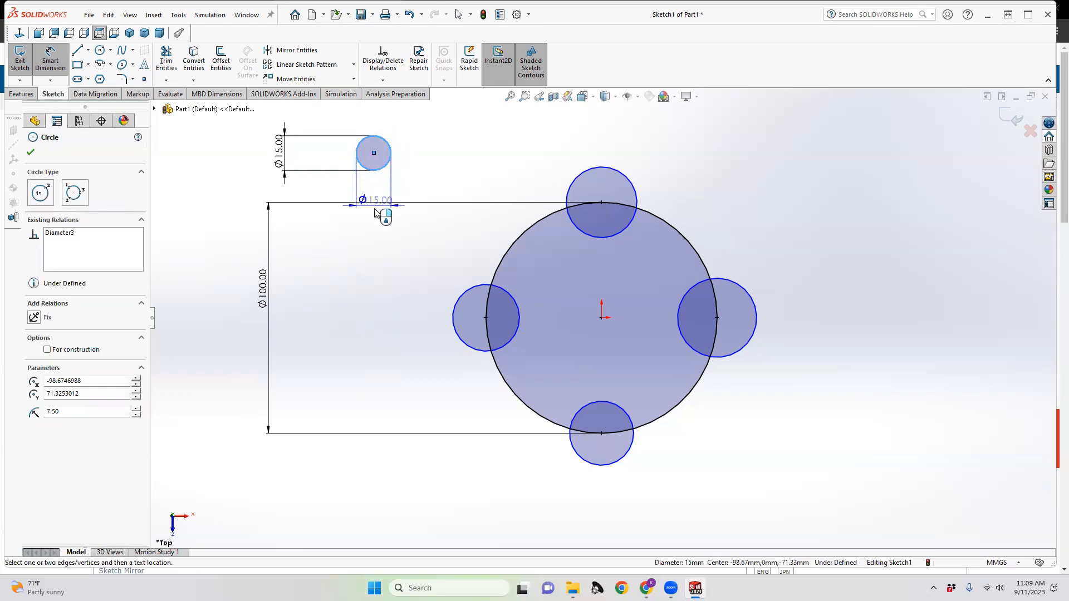
click(379, 247)
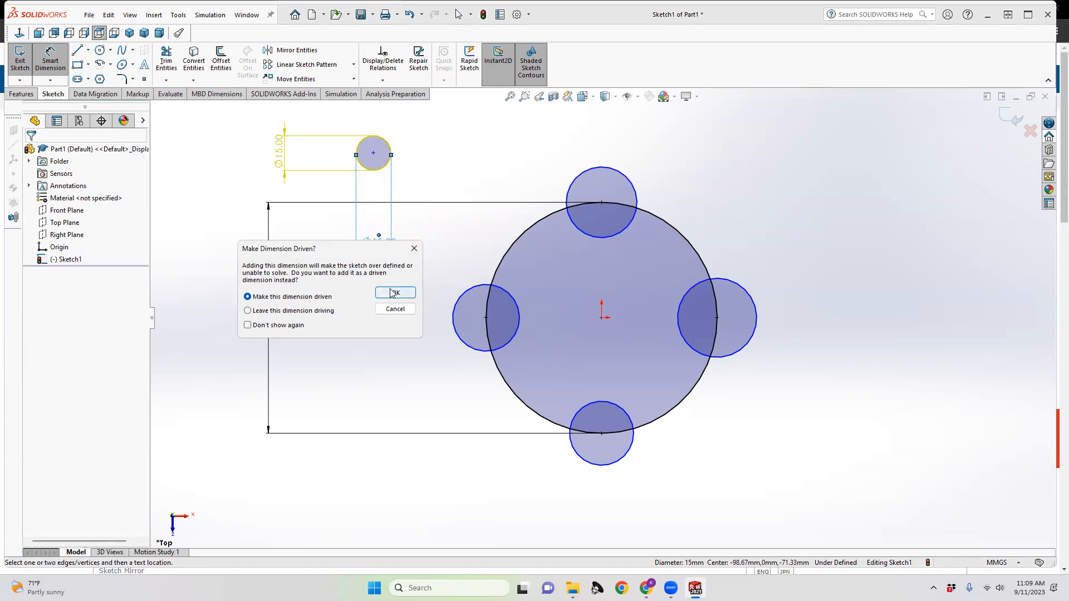
click(395, 310)
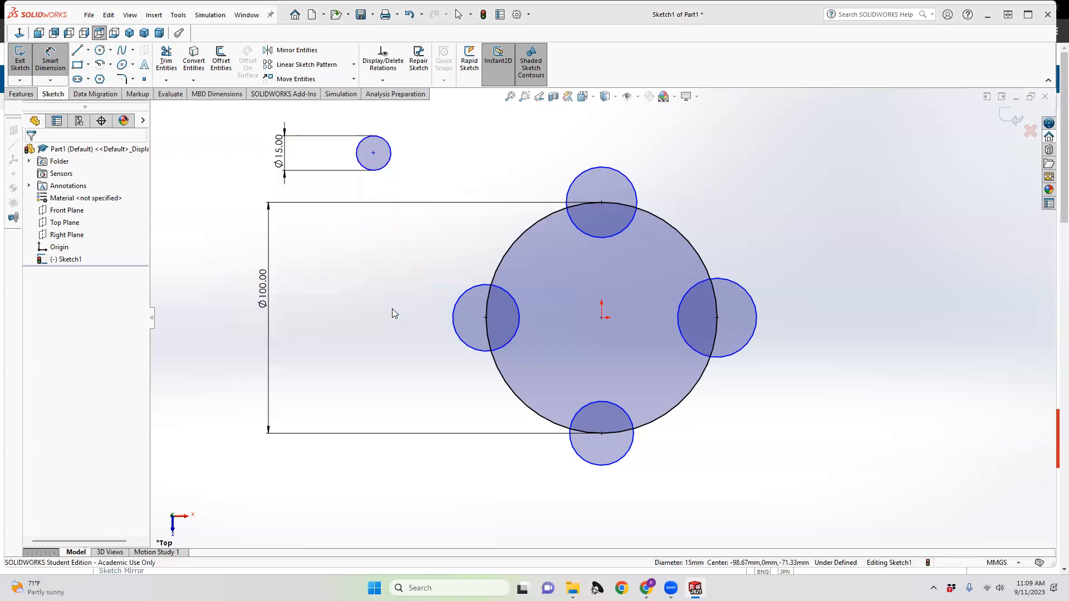
Step: Dimension the aligned distance between the separate small circle's centre and the origin as 122 mm
click(374, 154)
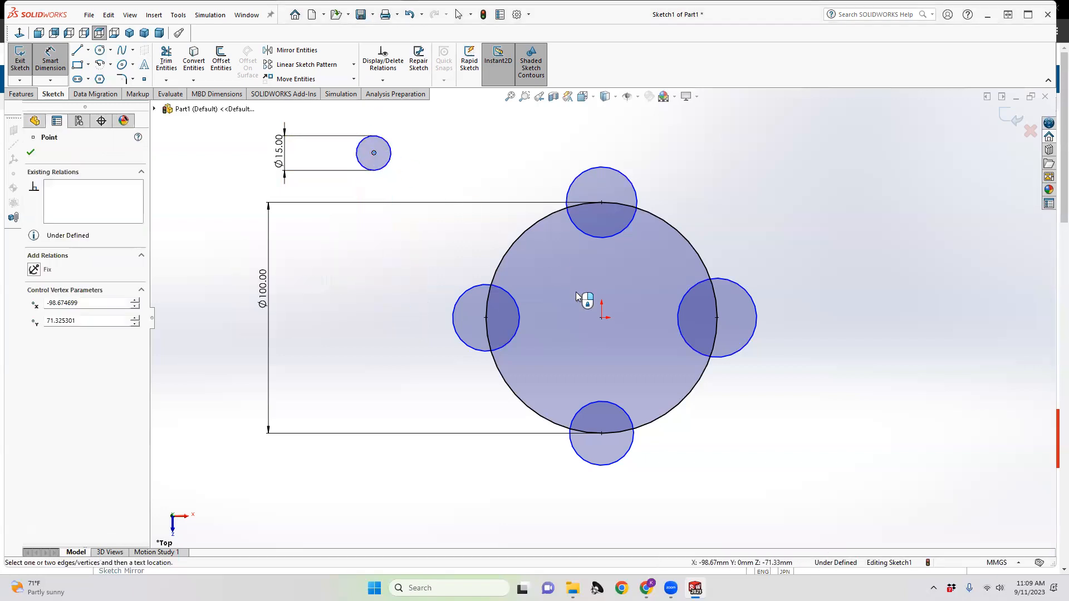
click(602, 318)
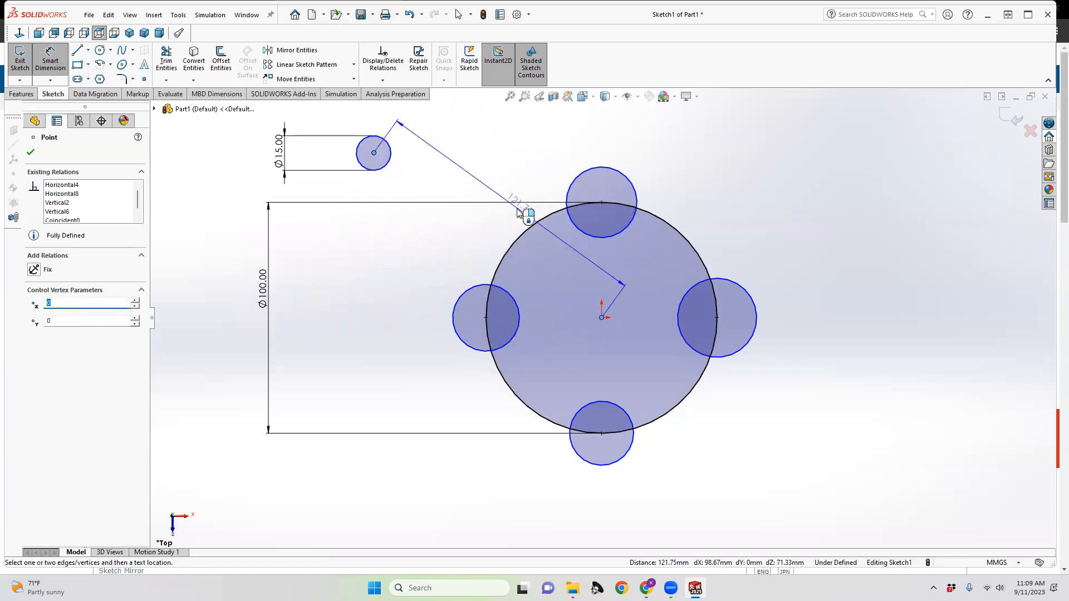
click(518, 212)
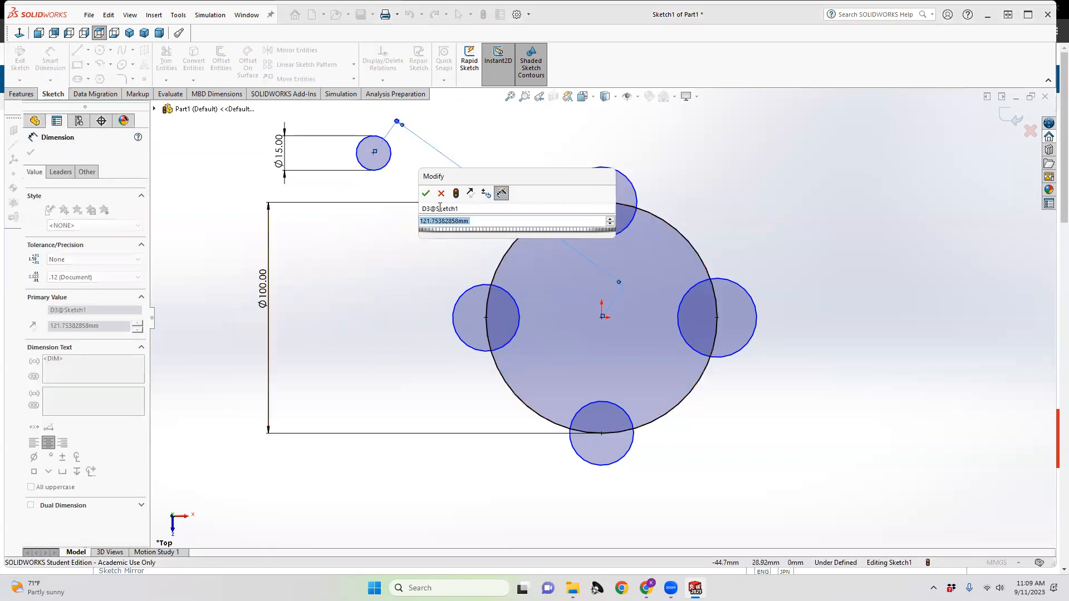
text(122)
key(Return)
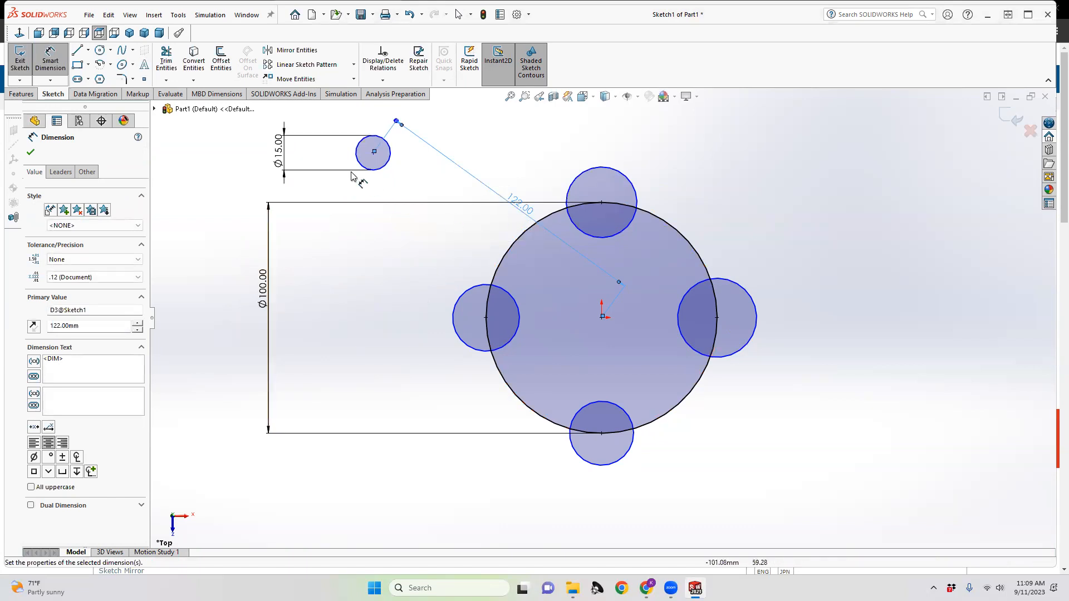
Step: Add a vertical dimension of 70 mm from the separate small circle's centre to the origin, placed left of the sketch
click(373, 154)
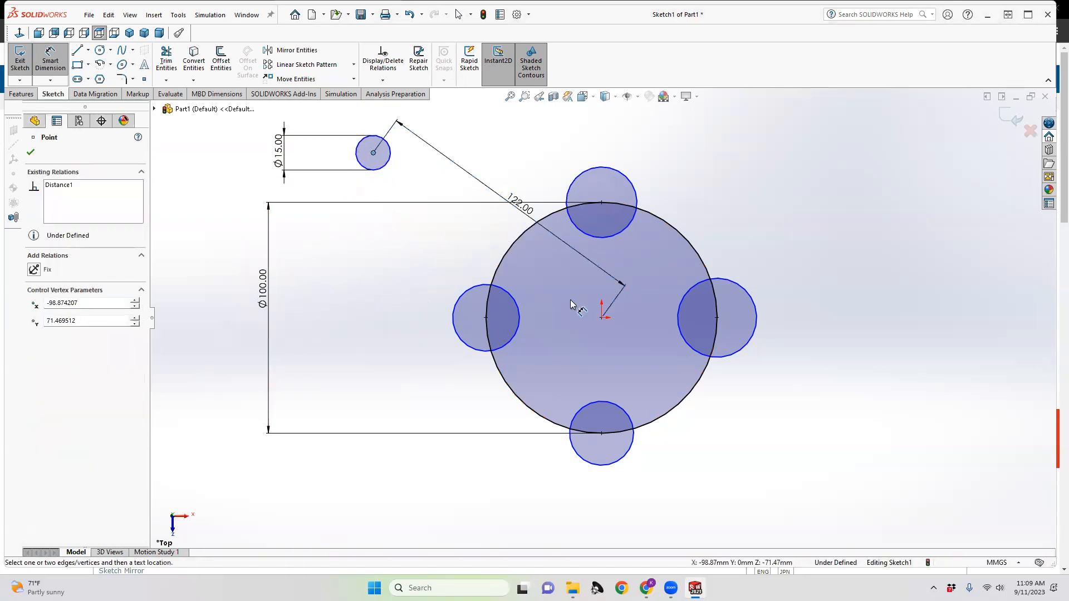
click(602, 318)
click(224, 245)
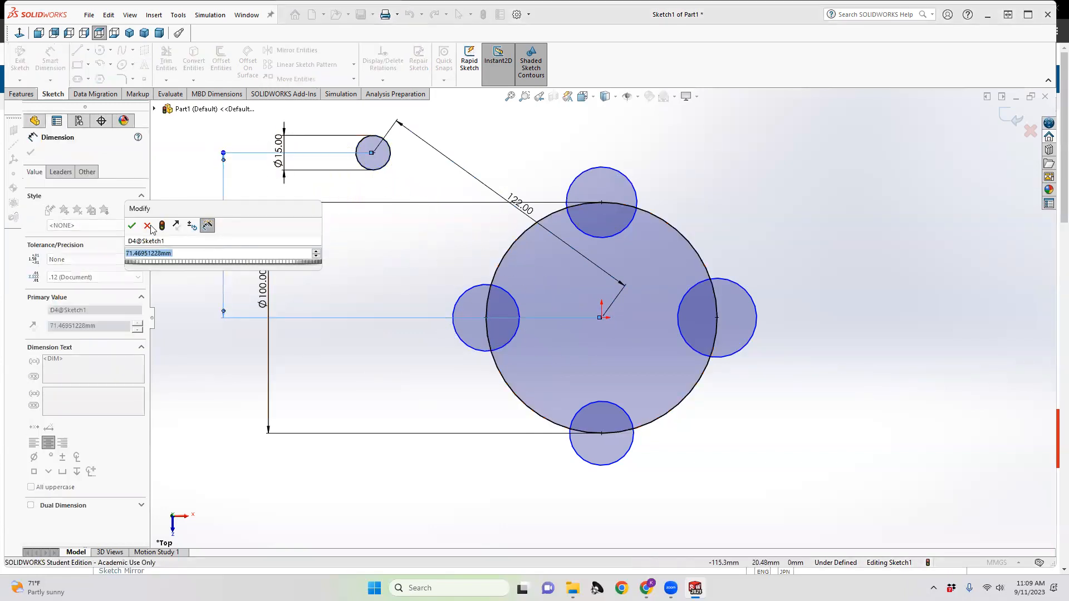
text(70)
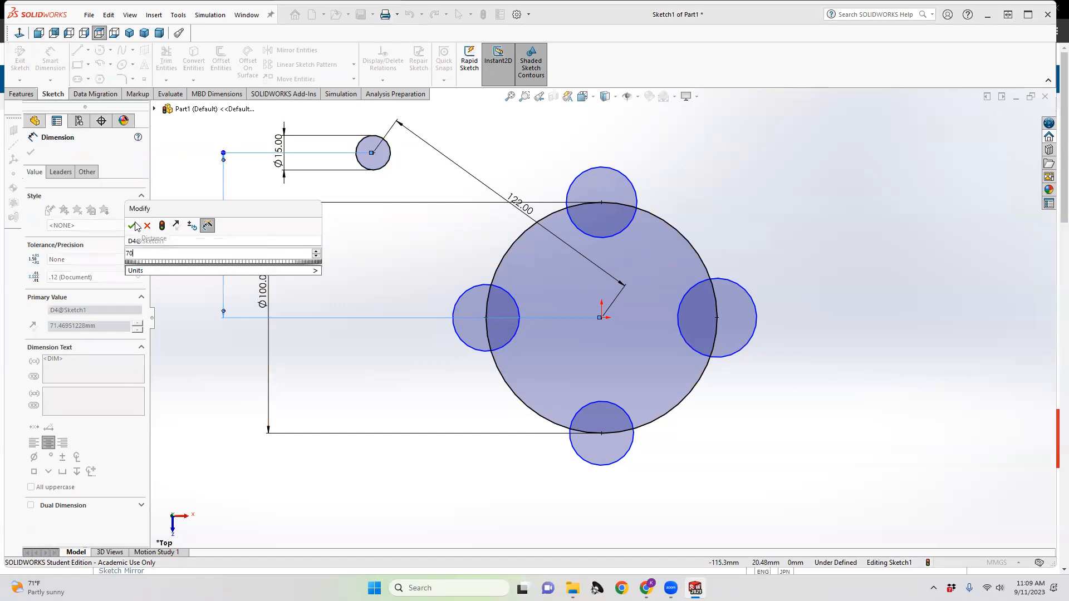
click(134, 226)
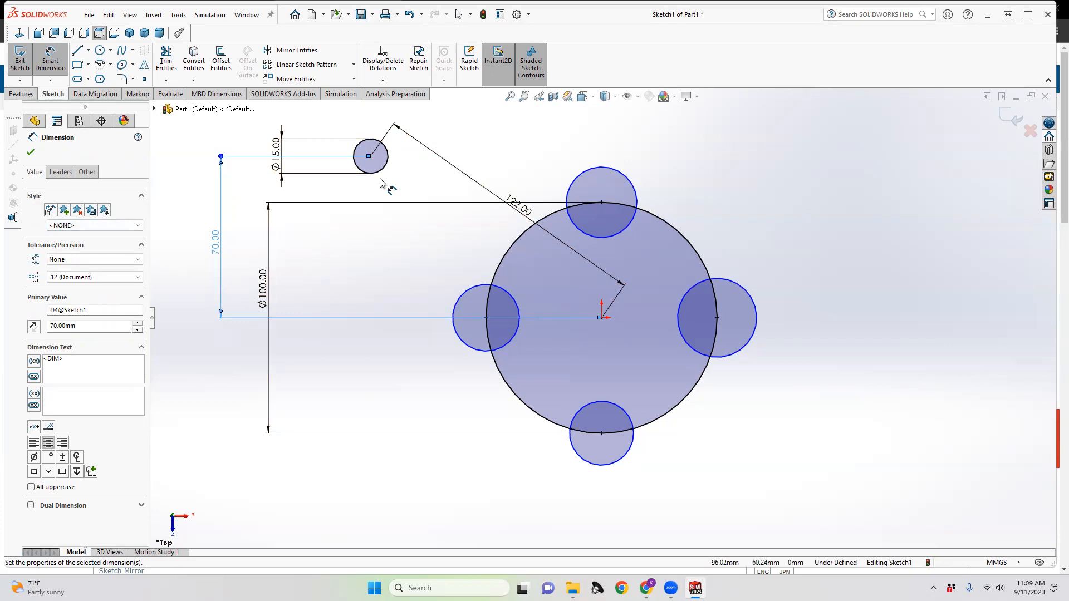
Step: Undo the vertical and aligned distance dimensions, the duplicate diameter dimension and the 15 mm diameter value of the separate small circle
key(ctrl+z)
key(ctrl+z)
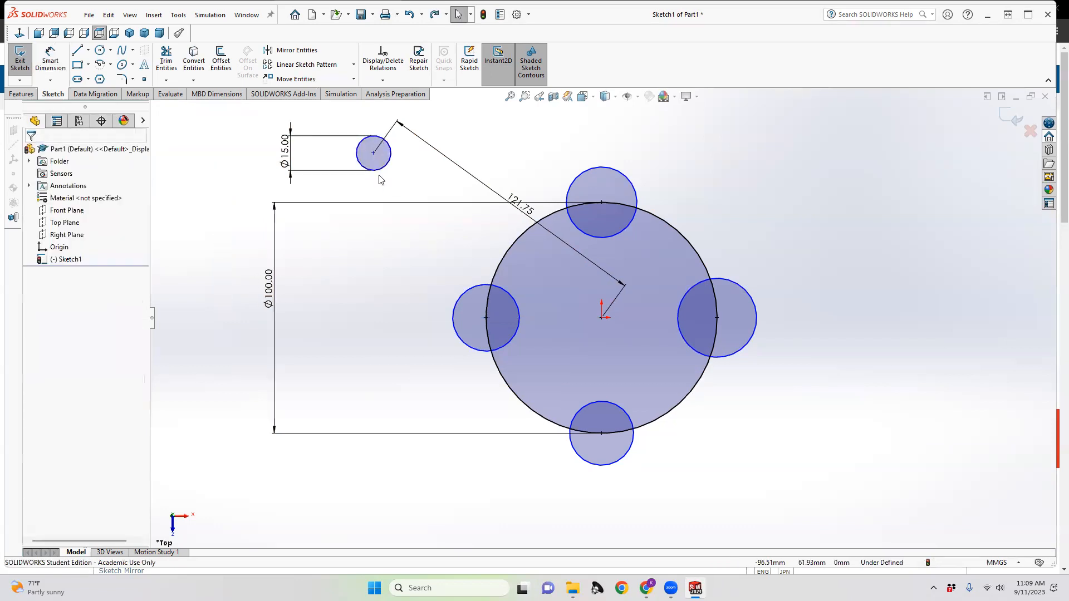
key(ctrl+z)
key(ctrl+z)
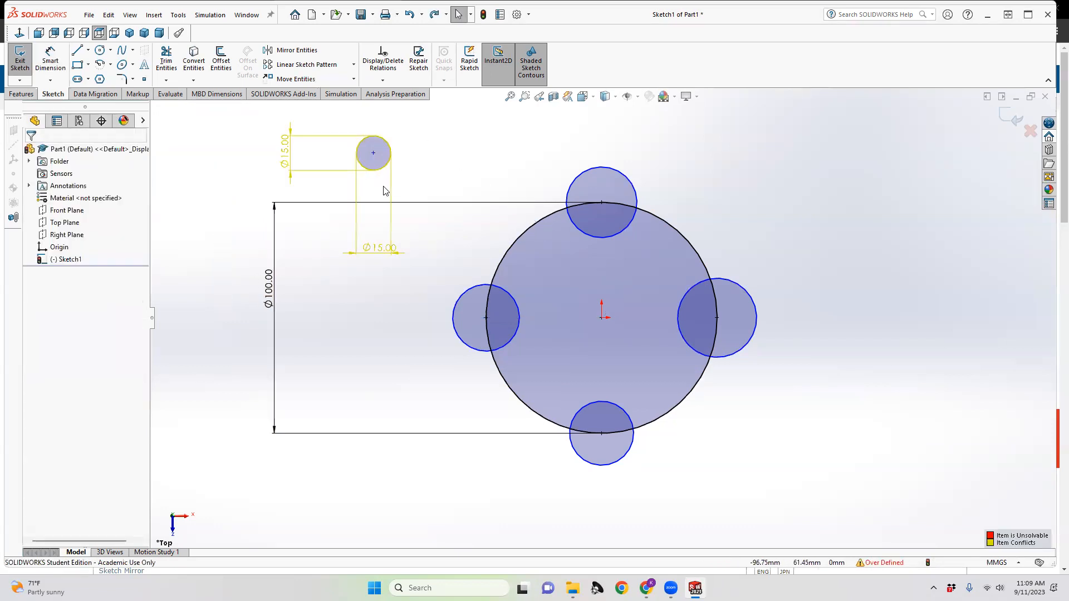
key(ctrl+z)
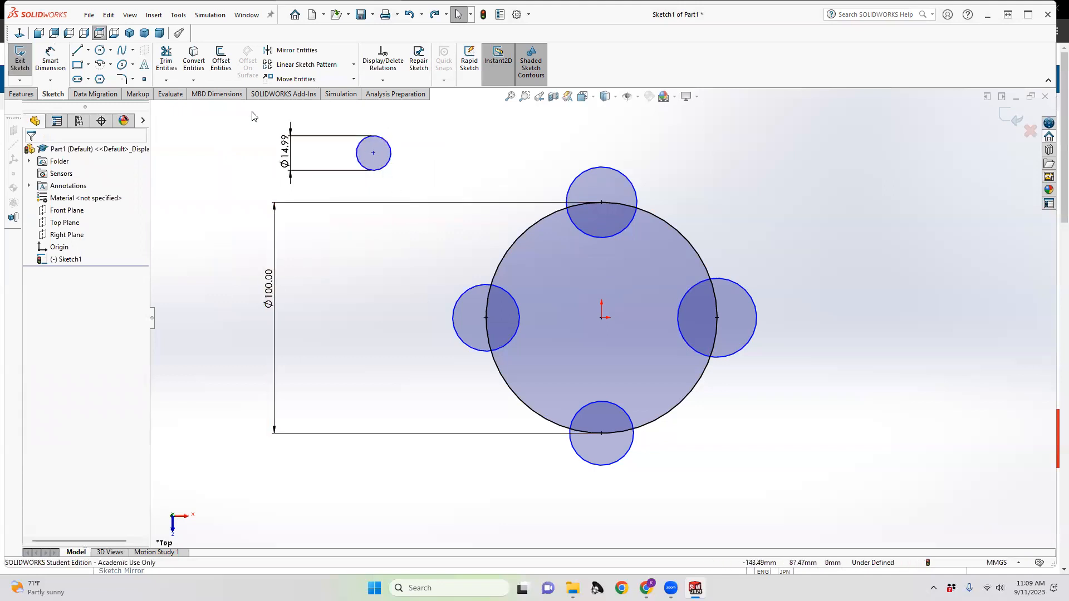
Step: Dimension the horizontal distance between the separate small circle's centre and the origin as 100 mm, placed below the sketch
click(50, 61)
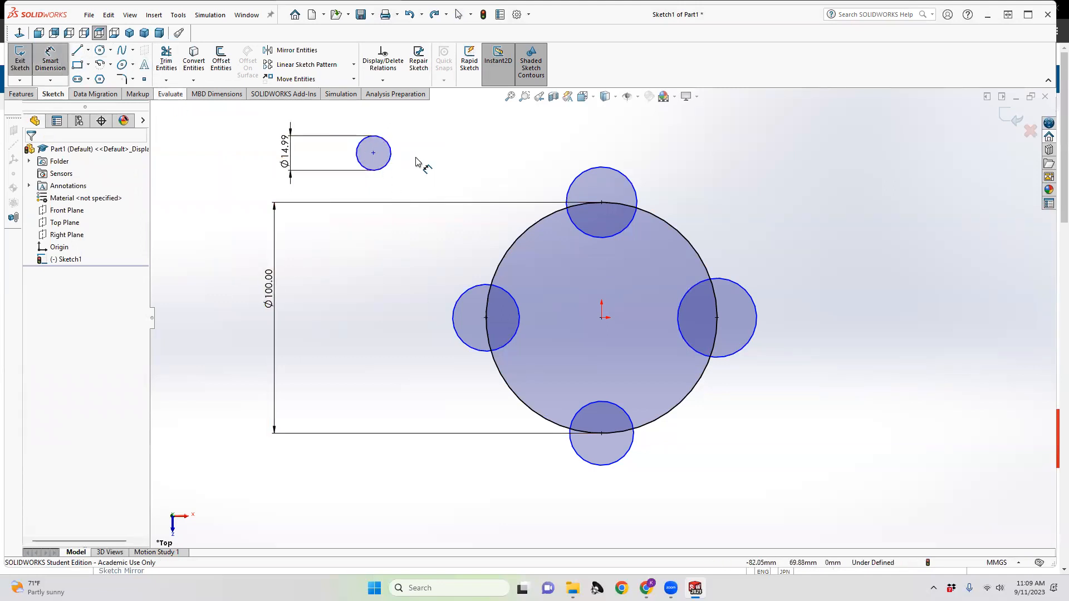
click(374, 153)
click(602, 317)
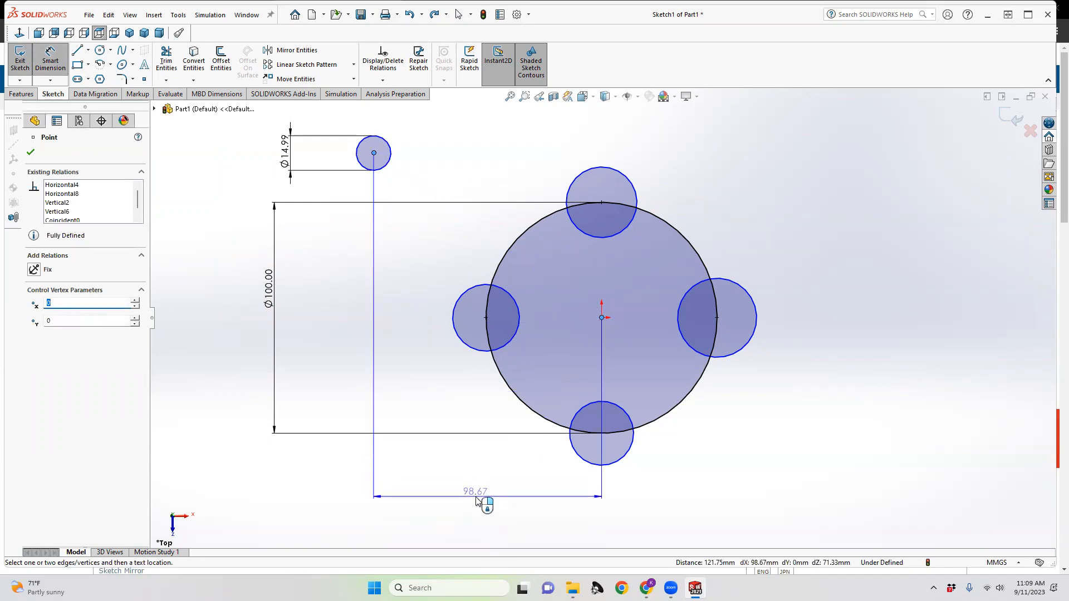
click(474, 534)
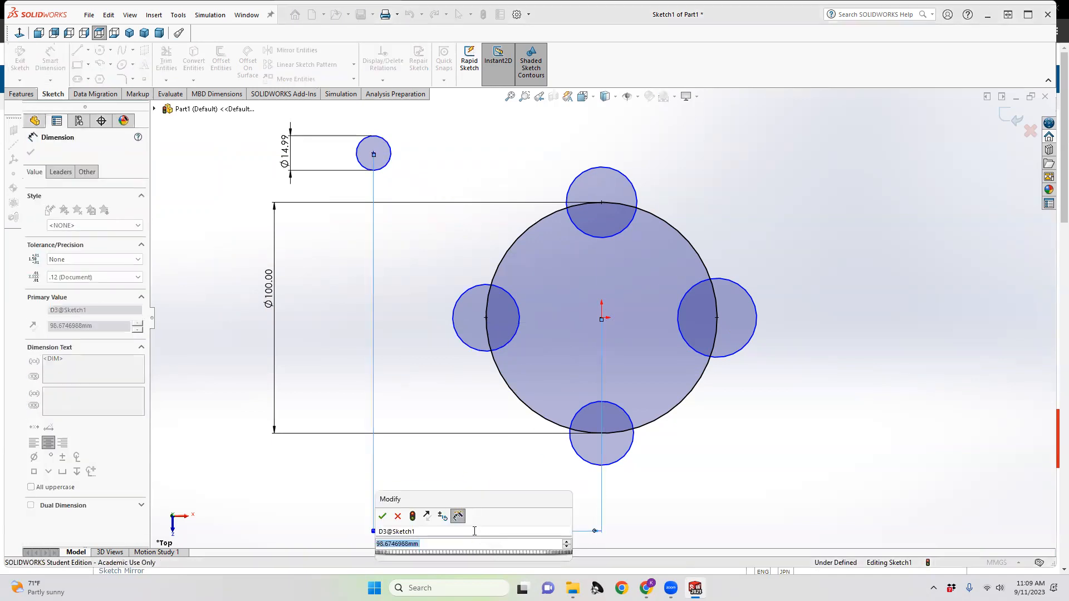
text(100)
key(Return)
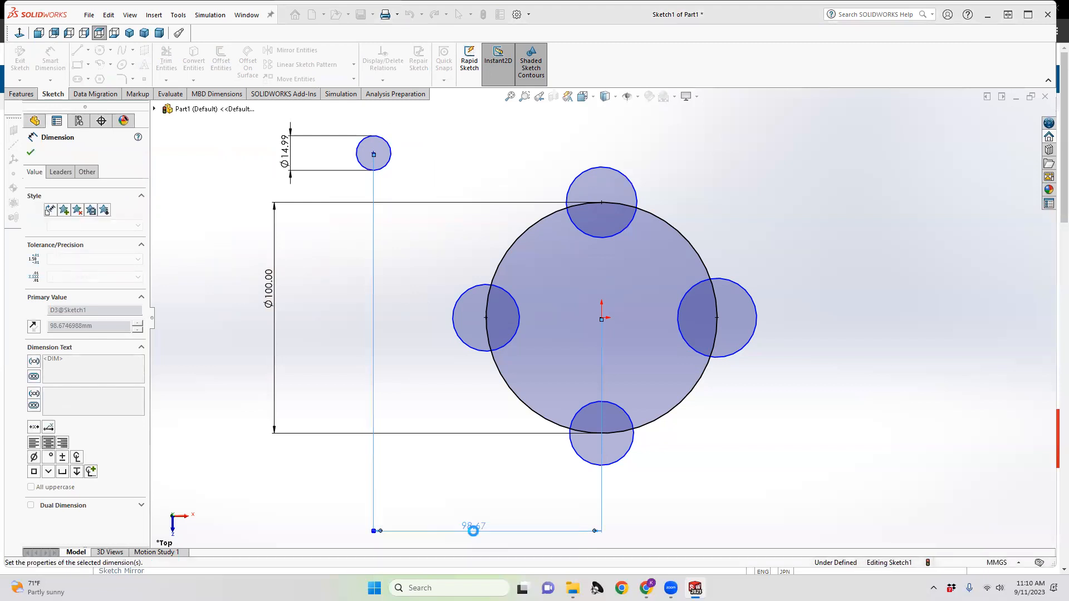
Step: Dimension the vertical distance between the separate small circle's centre and the origin left of the sketch and set it to 70 mm
click(370, 154)
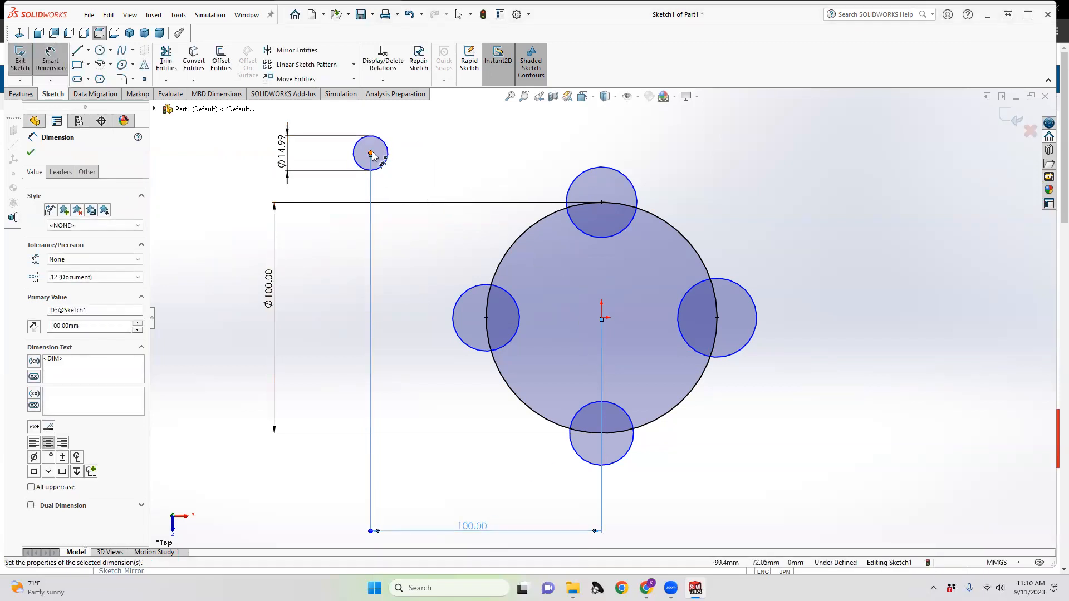
click(602, 317)
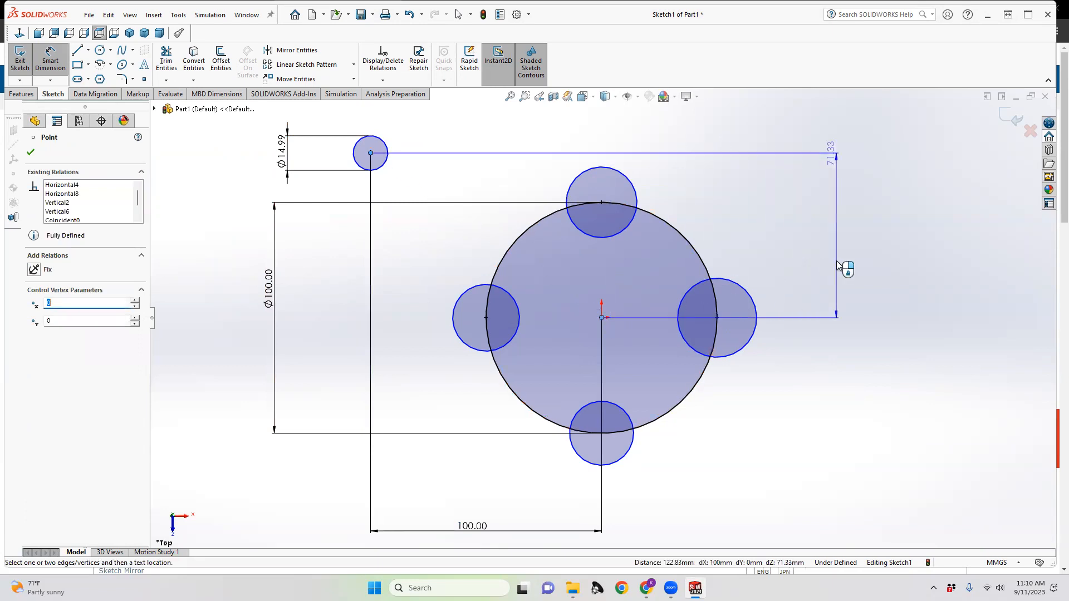
click(223, 239)
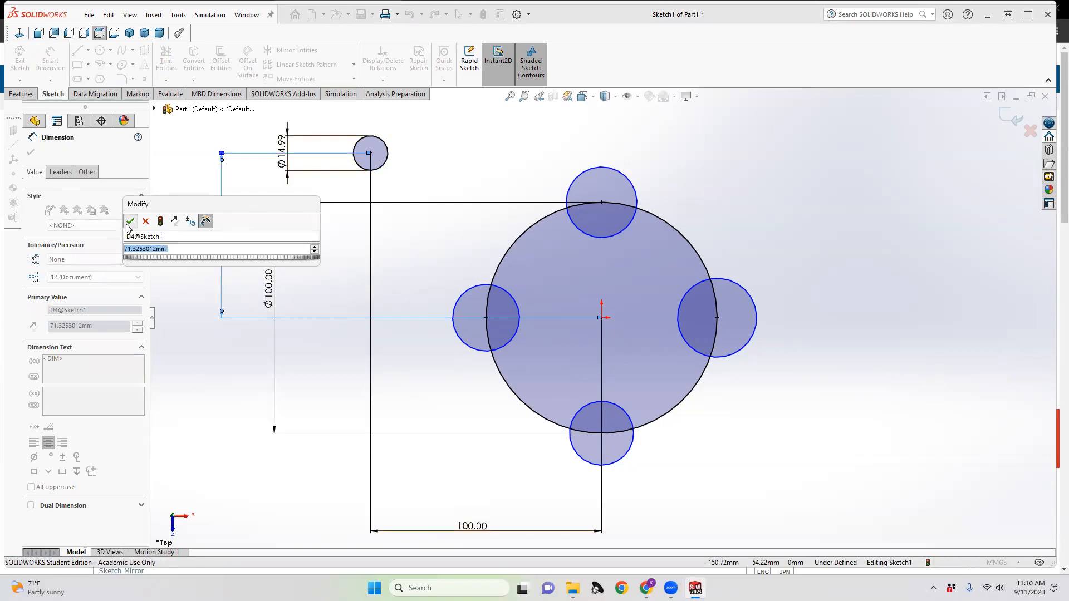
click(129, 222)
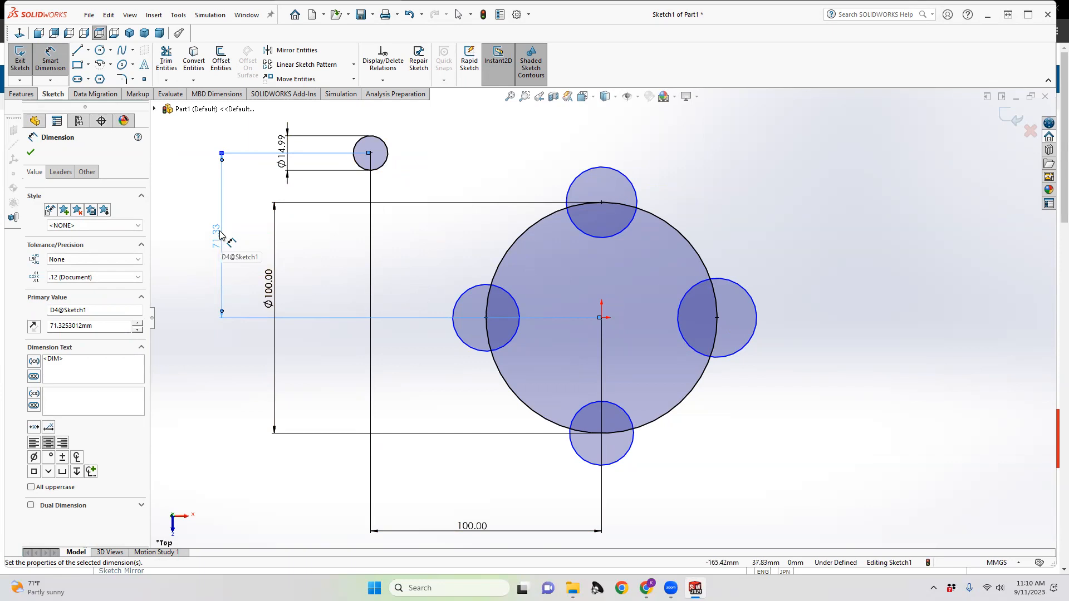
key(Escape)
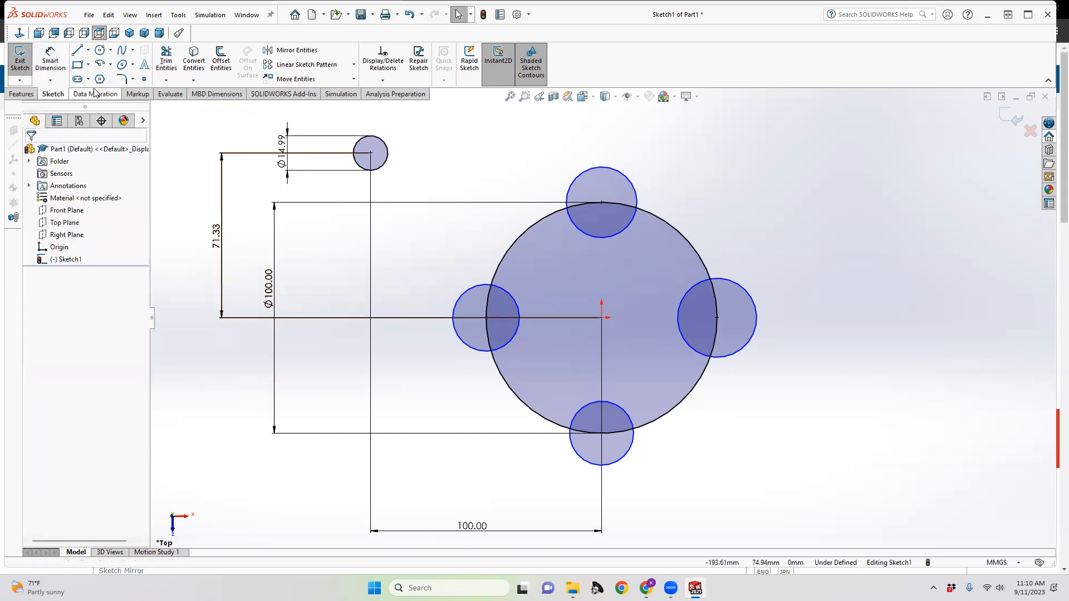
key(Escape)
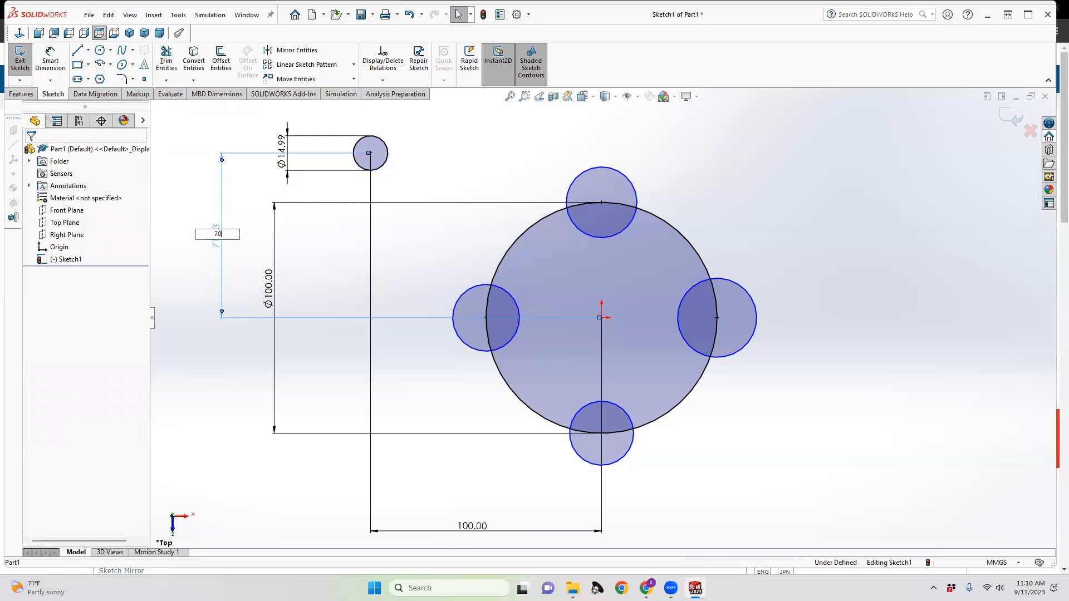
key(Return)
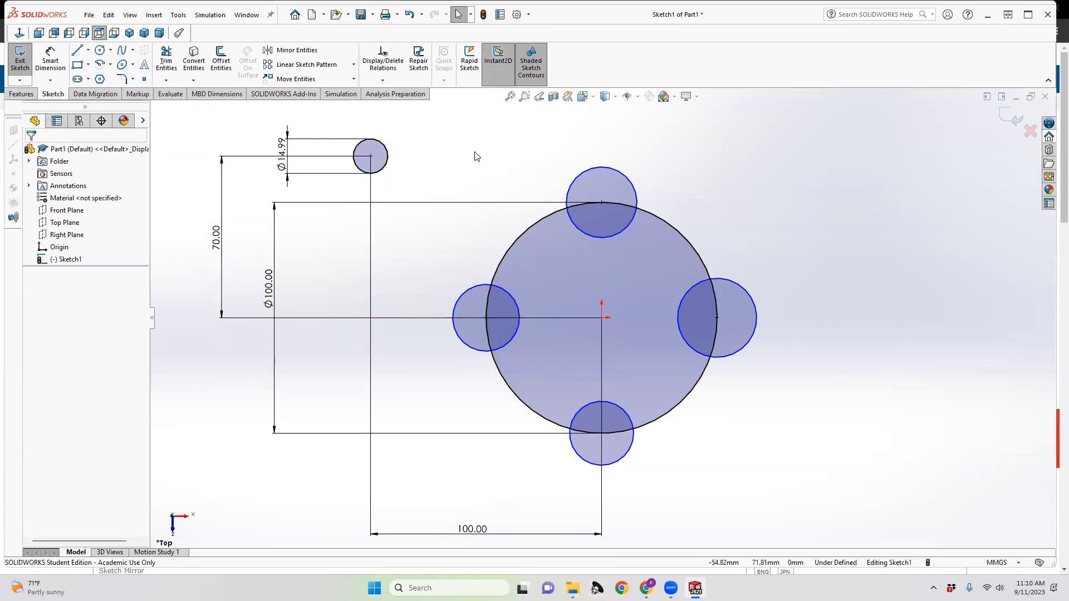
Step: Undo the vertical and horizontal distance dimensions of the separate small circle
key(ctrl+z)
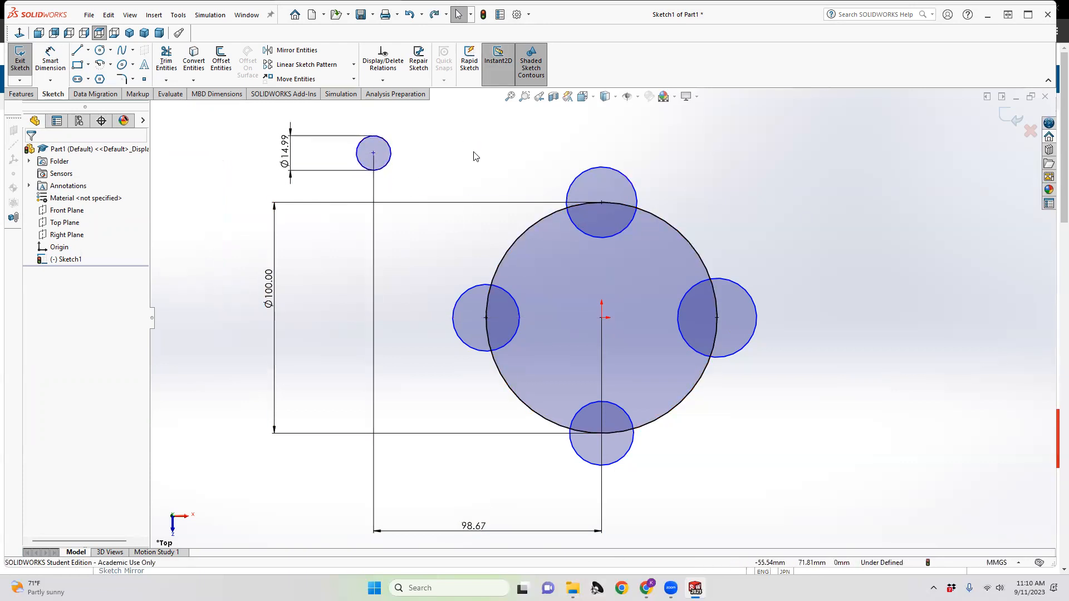
key(ctrl+z)
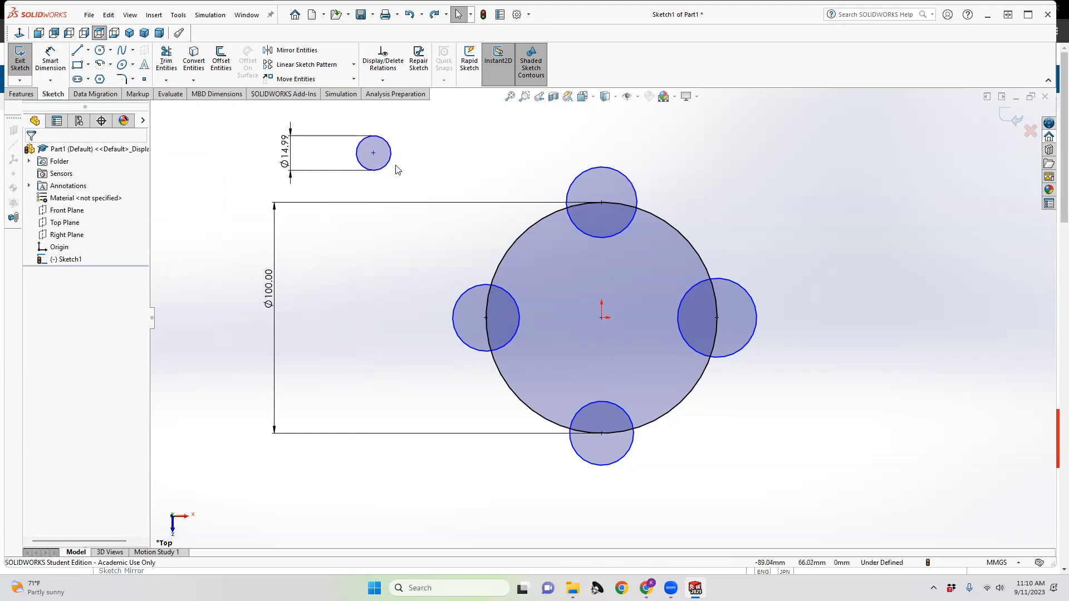
Step: Undo the diameter dimension and the creation of the separate small circle
key(ctrl+z)
key(ctrl+z)
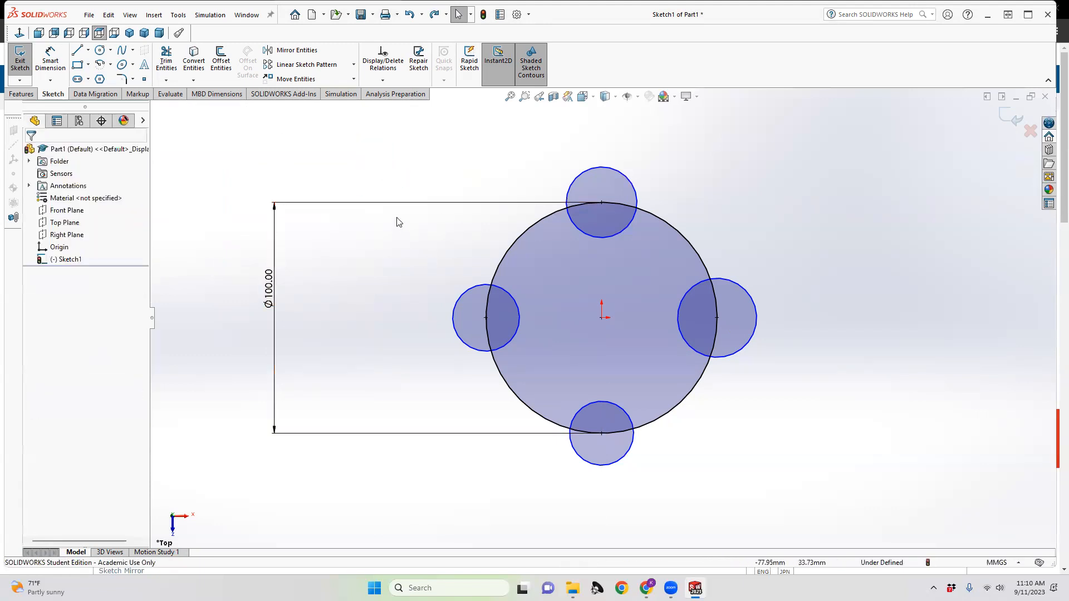
Step: Dimension the diameters of the left and top quadrant circles, setting each to 25 mm
click(51, 60)
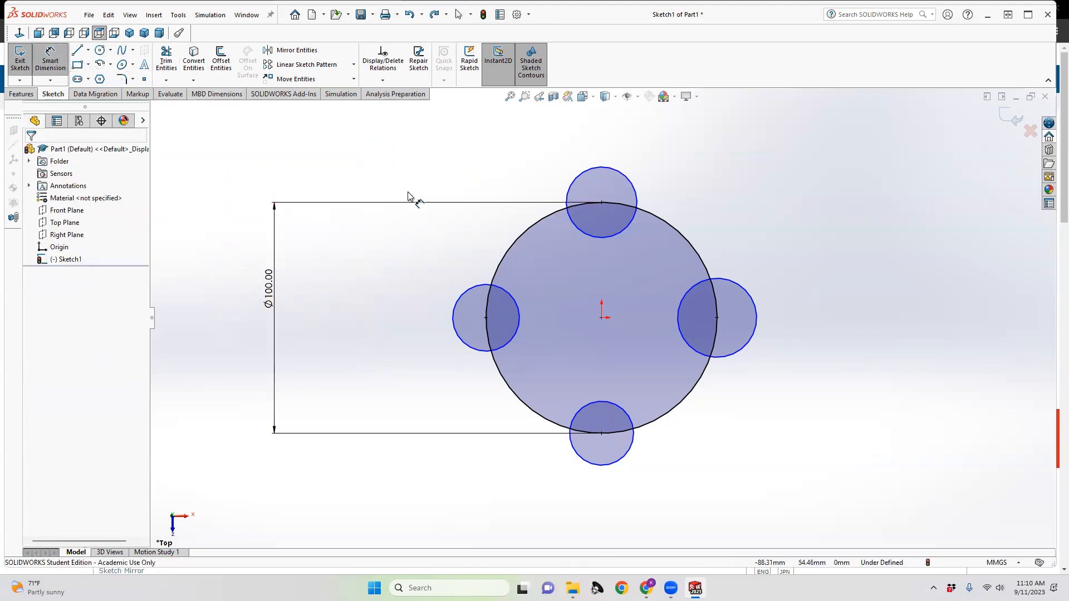
click(489, 284)
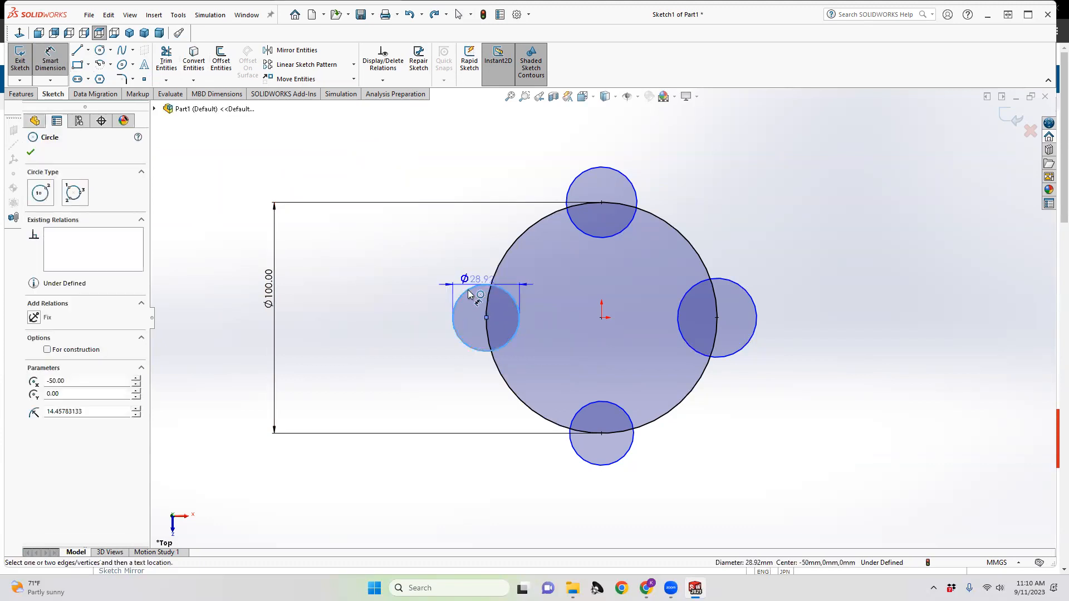
click(354, 318)
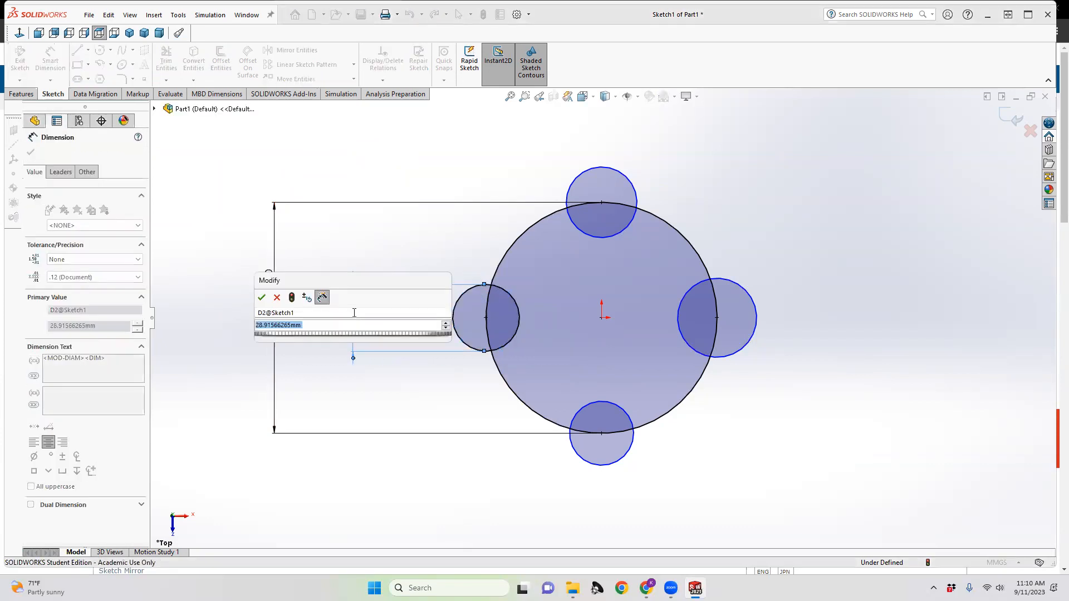
text(25)
key(Return)
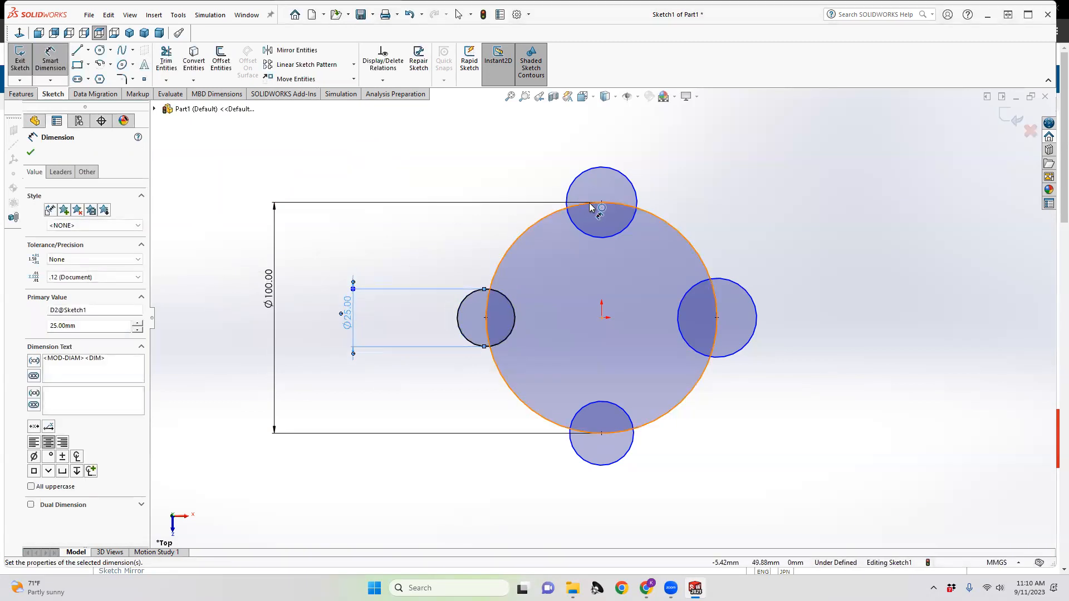
click(604, 170)
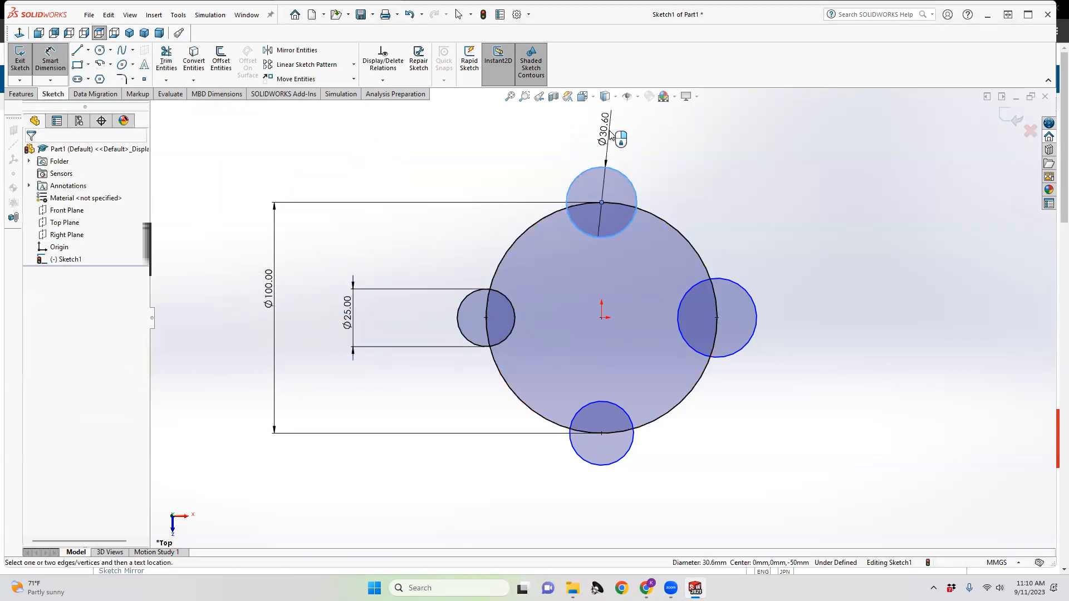
click(610, 134)
text(25)
key(Return)
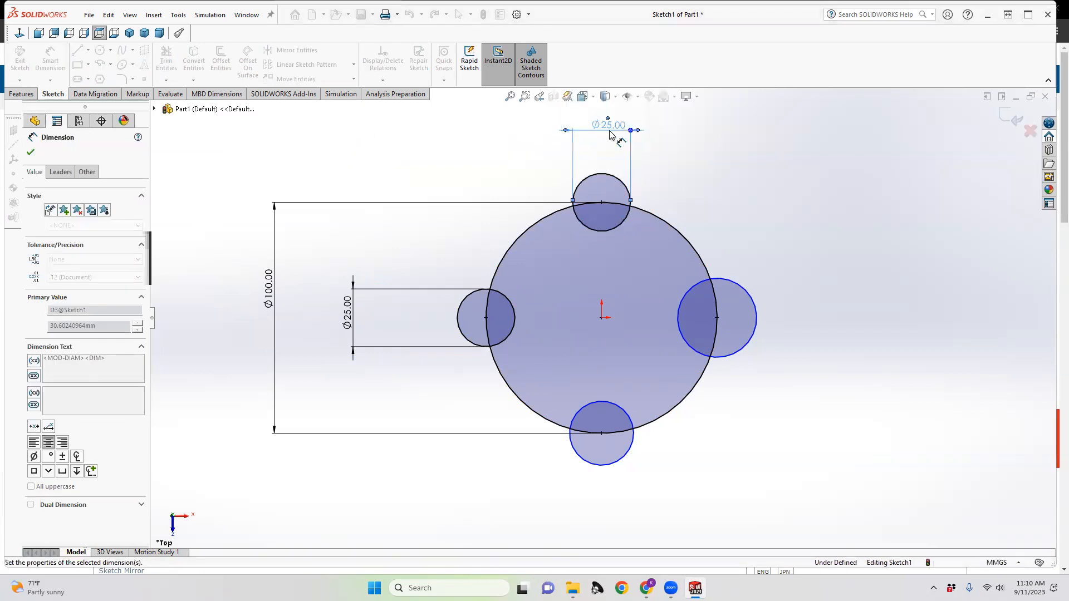
Step: Dimension the diameters of the right and bottom quadrant circles, setting each to 25 mm
click(753, 294)
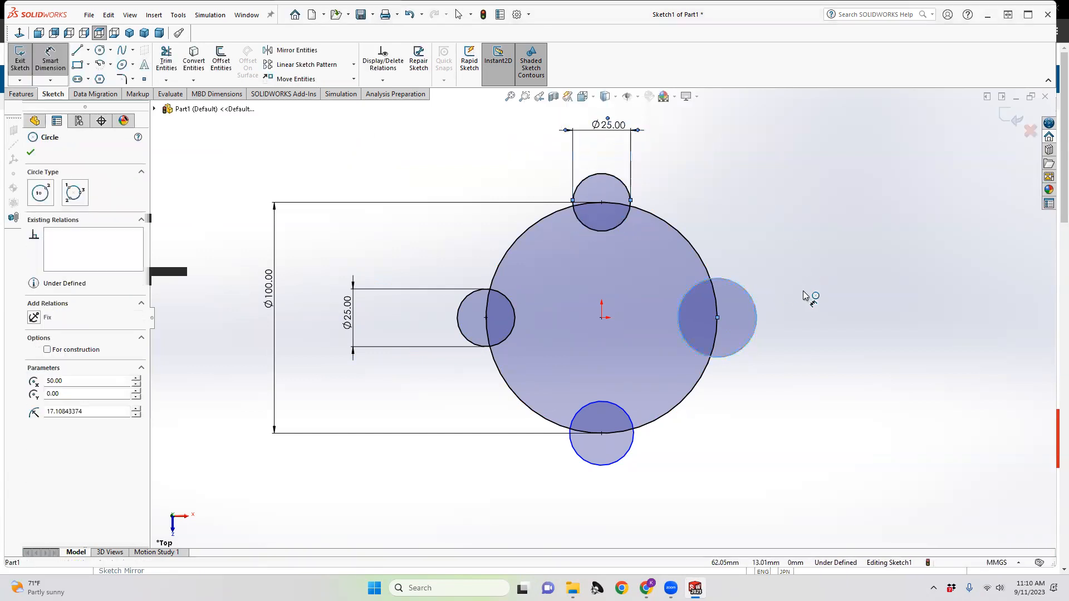
click(804, 296)
text(25)
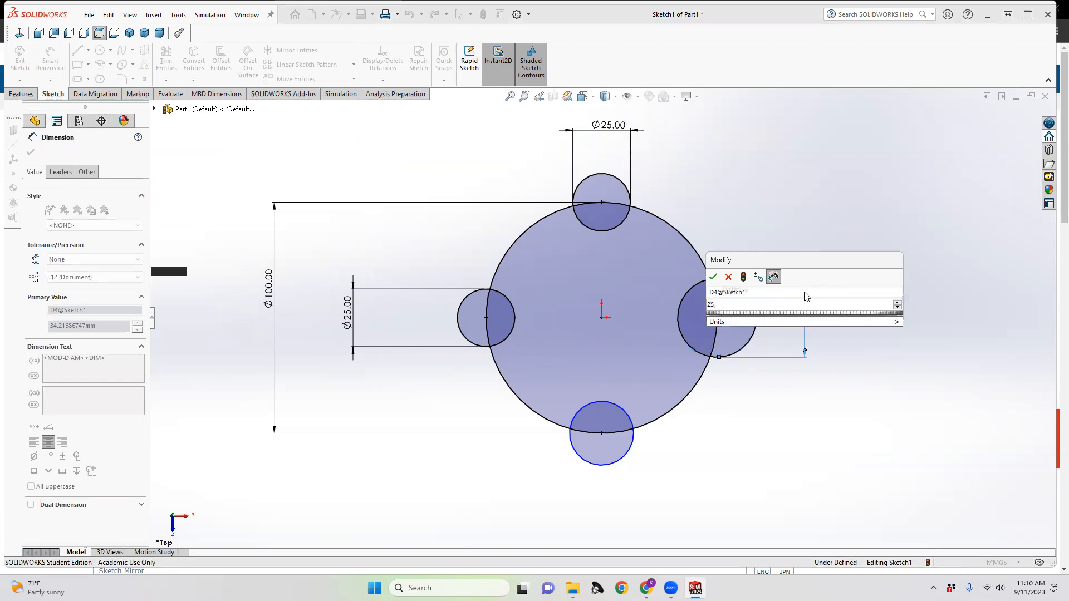
key(Return)
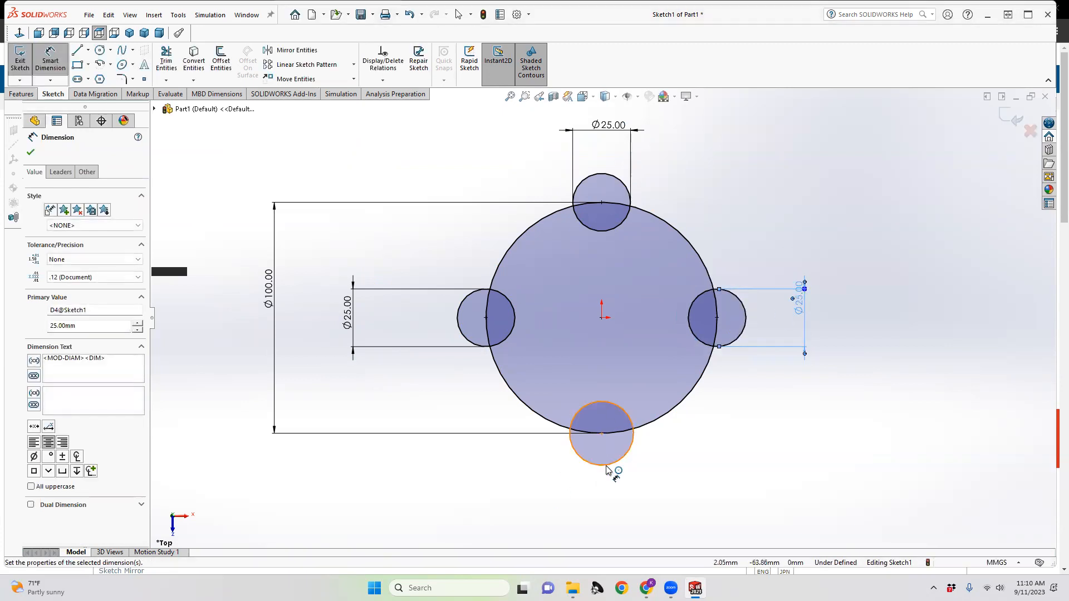
click(607, 469)
click(592, 536)
text(25)
key(Return)
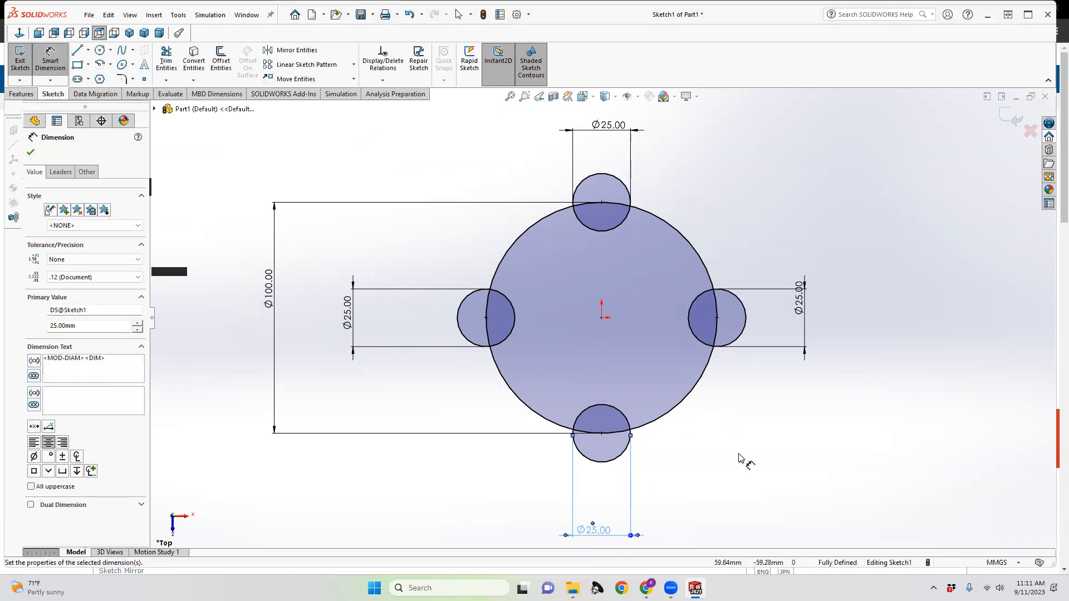
click(739, 456)
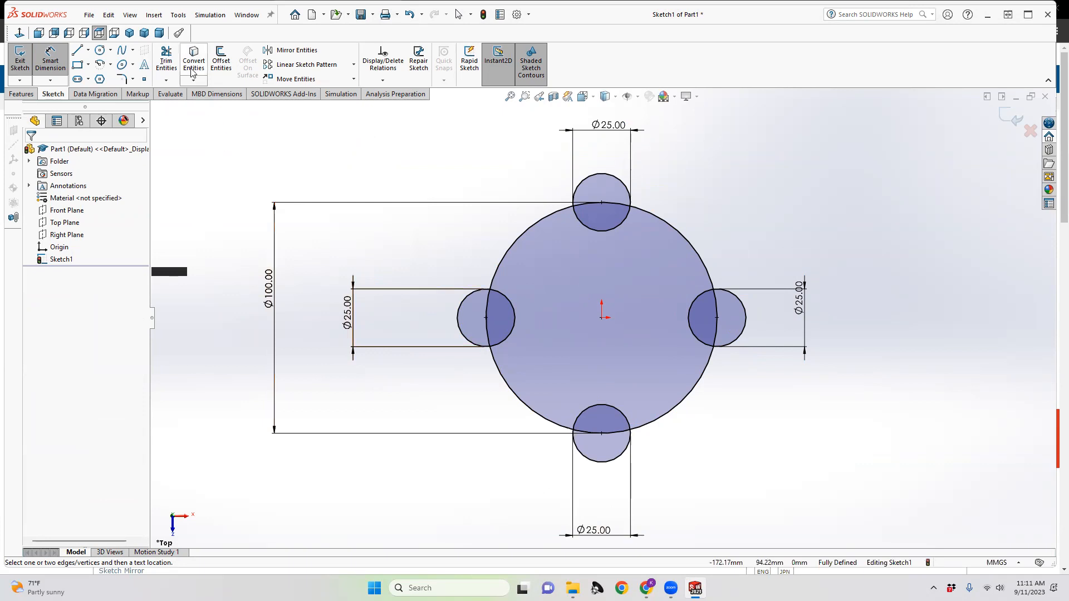
Step: Trim to closest the overlapping inner arcs where the left and top small circles cross the 100 mm circle
click(168, 62)
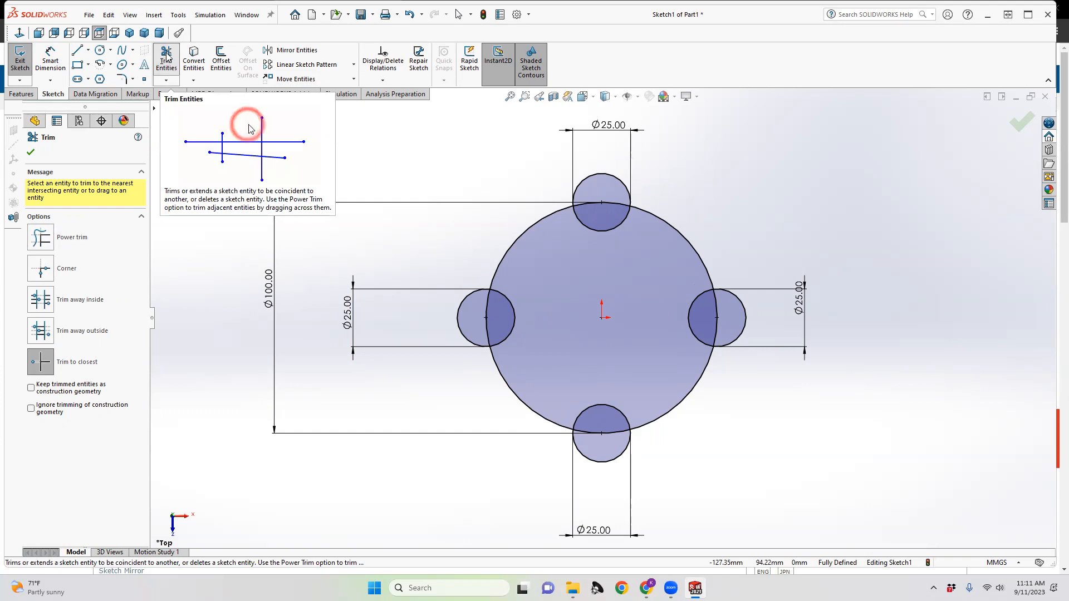
click(510, 312)
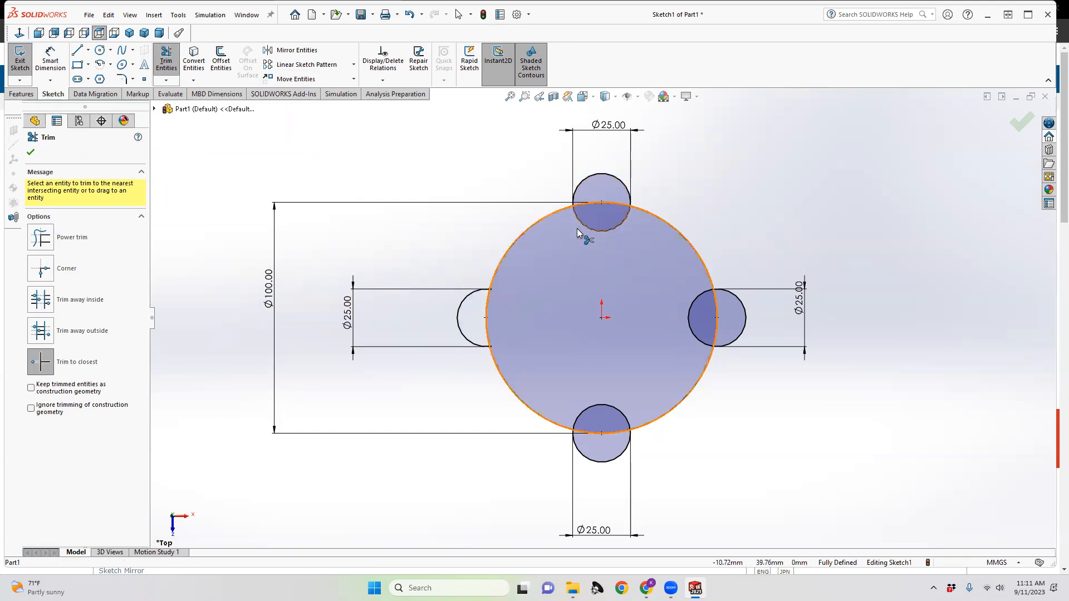
click(487, 310)
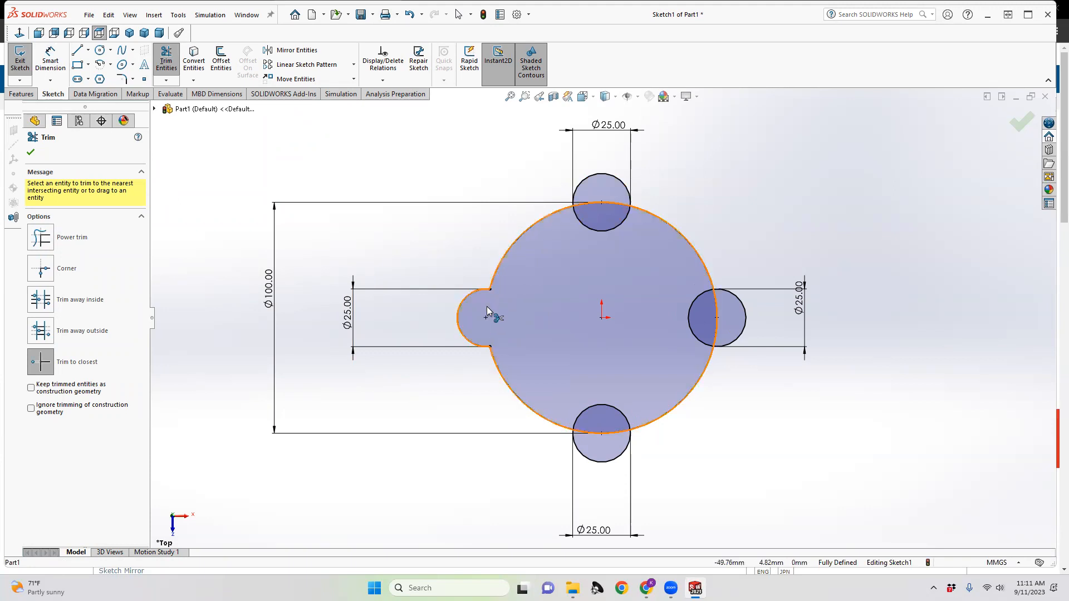
click(593, 233)
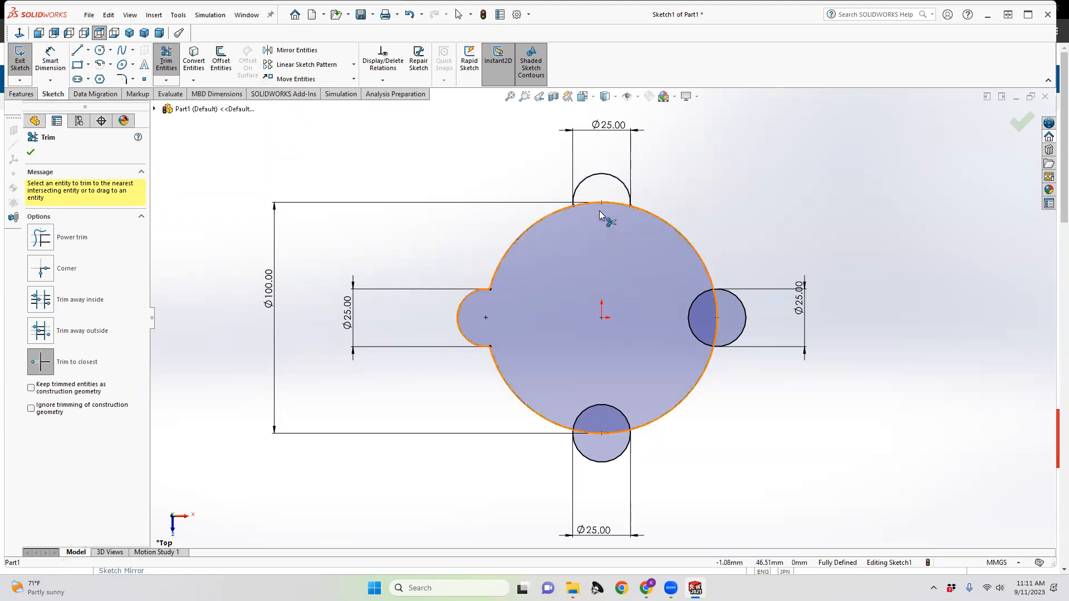
click(605, 206)
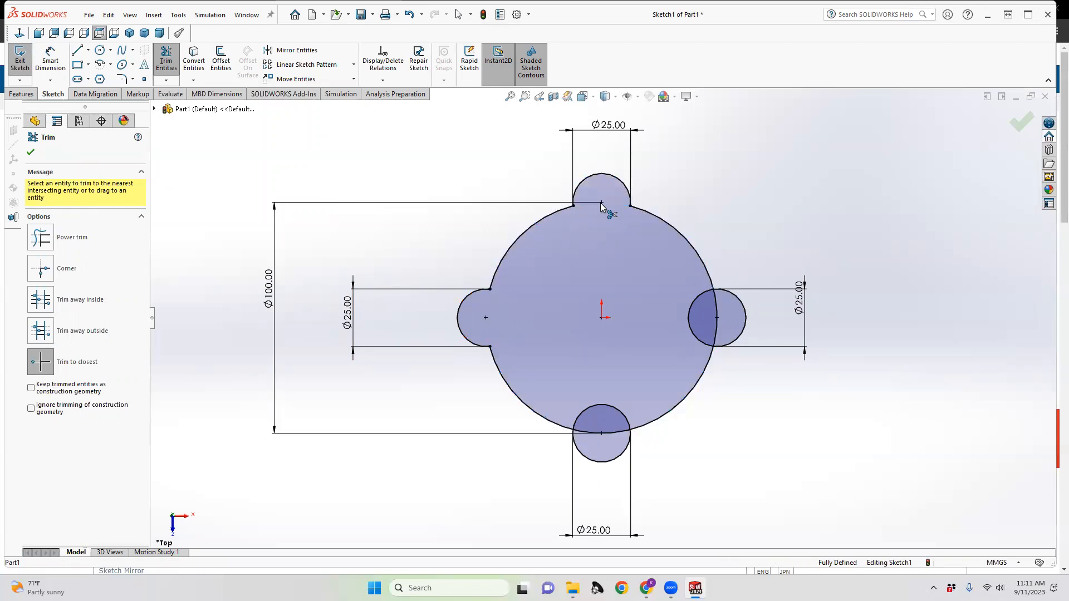
Step: Trim the overlapping inner arcs at the right and bottom small circles to leave one closed outline, and end trimming
click(689, 311)
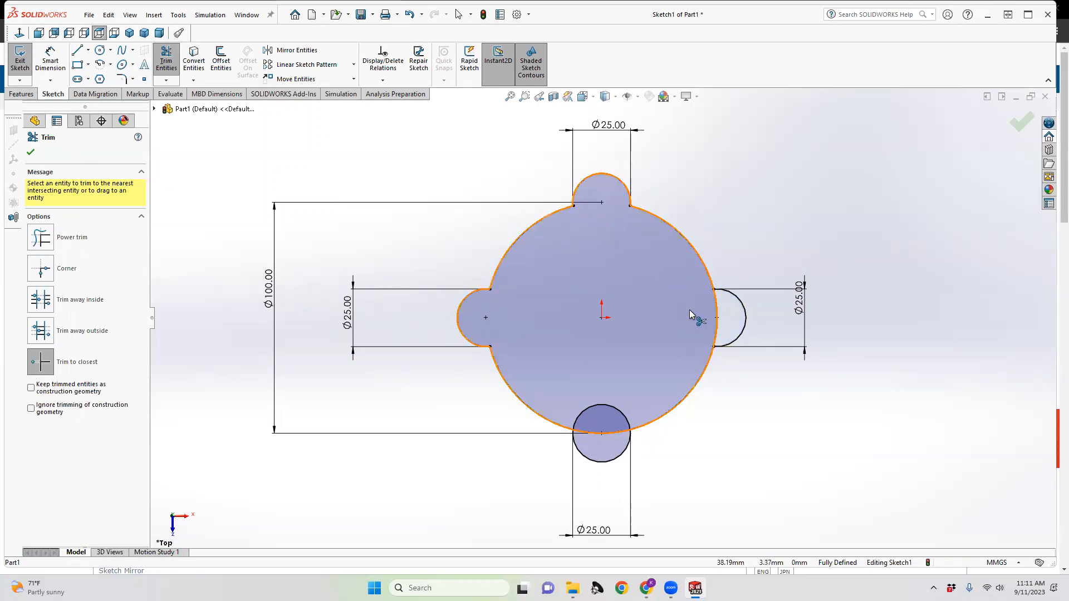
click(717, 317)
click(602, 408)
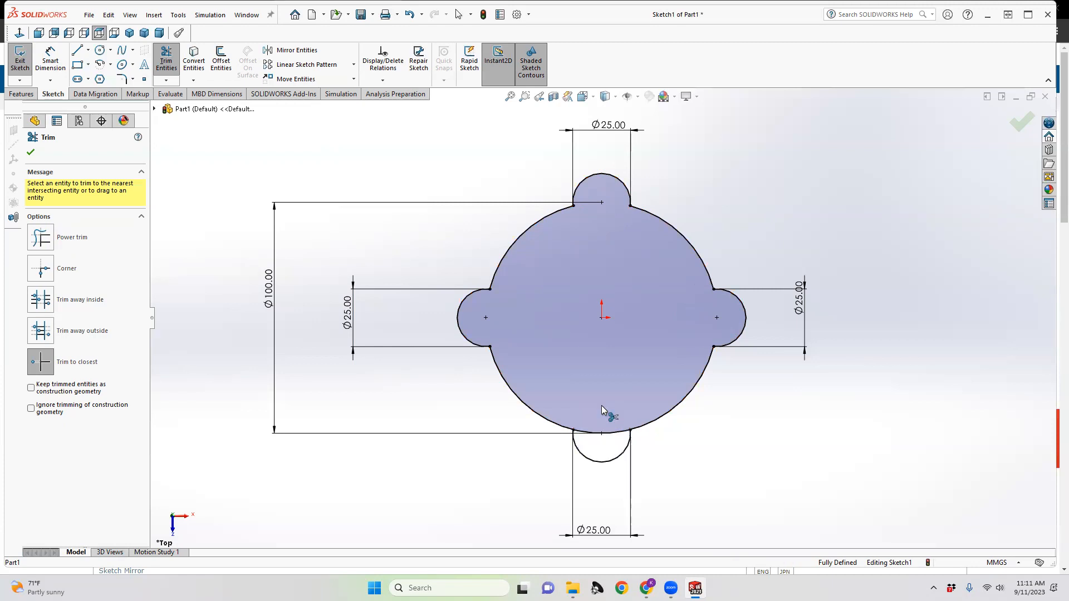
click(608, 440)
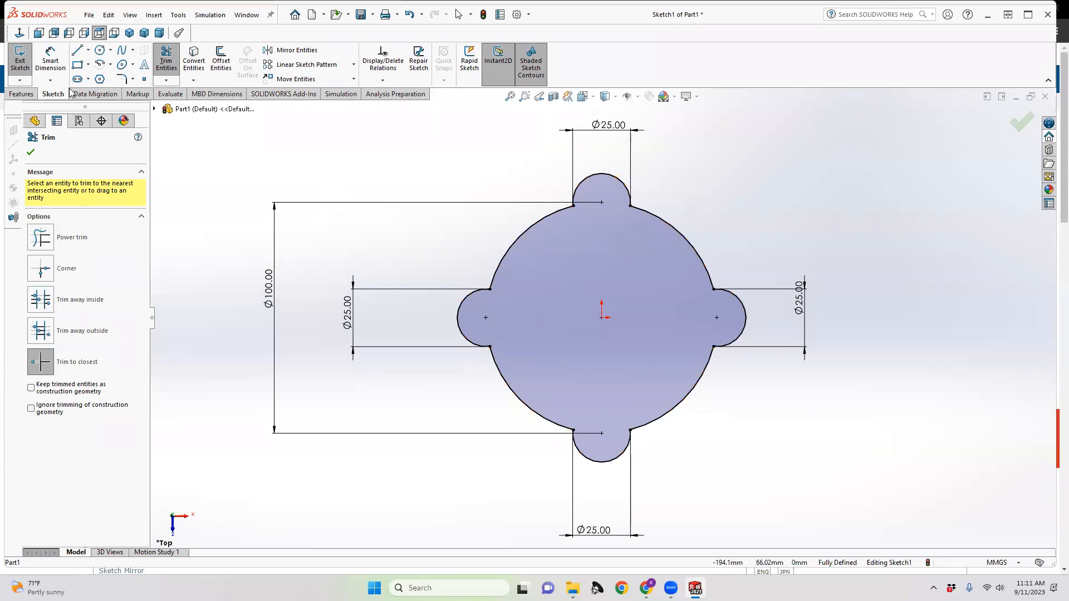
click(165, 64)
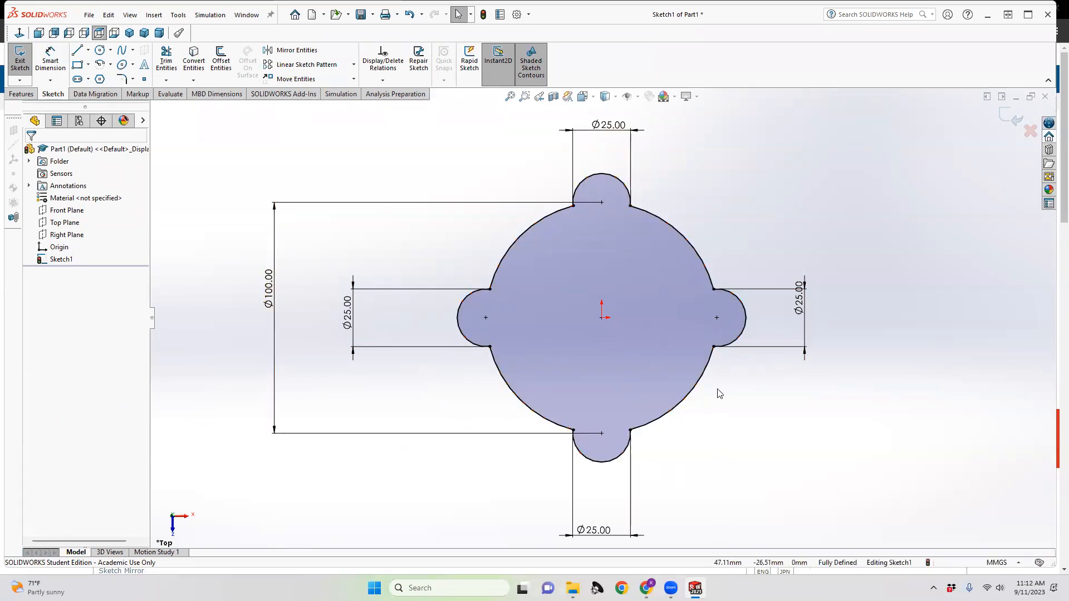
Step: Examine the lower corner point where the right lobe meets the large arc to check that the trimmed outline is closed
scroll(716, 352, down, 4)
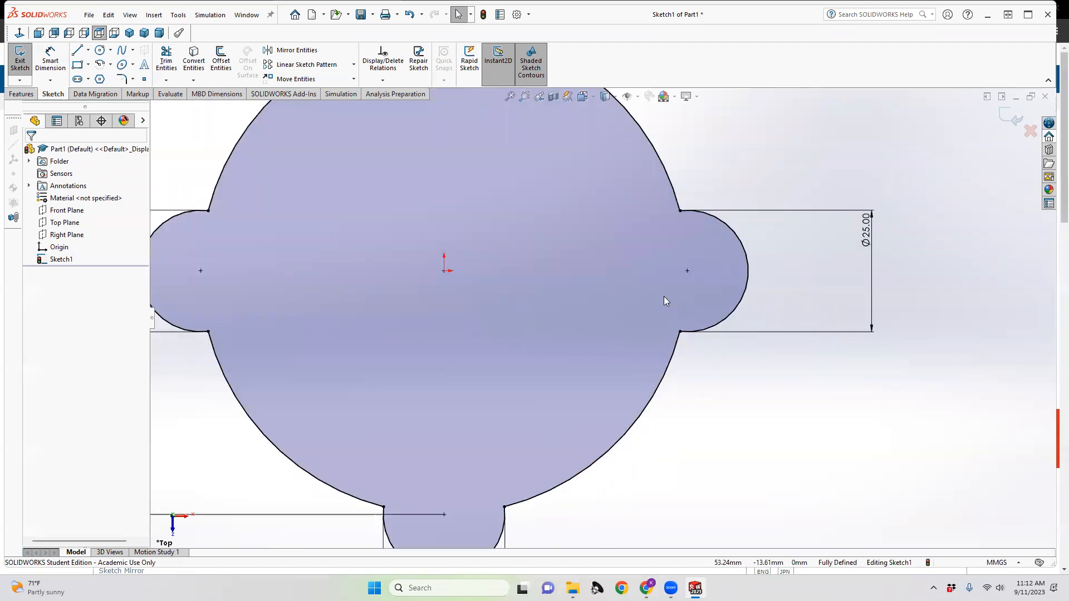
scroll(676, 328, up, 3)
scroll(644, 328, down, 6)
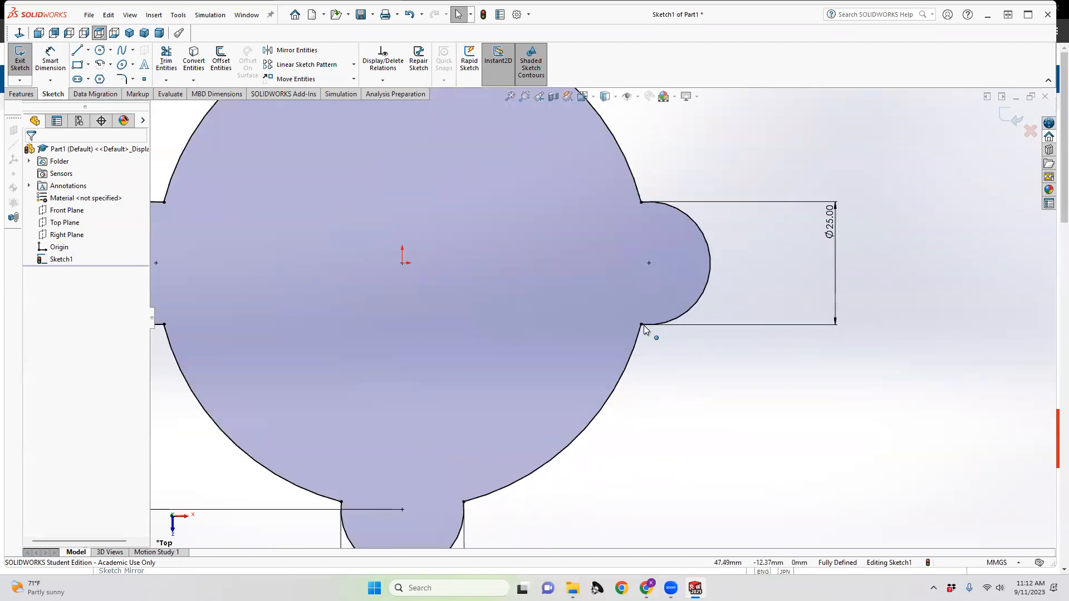
scroll(629, 334, down, 5)
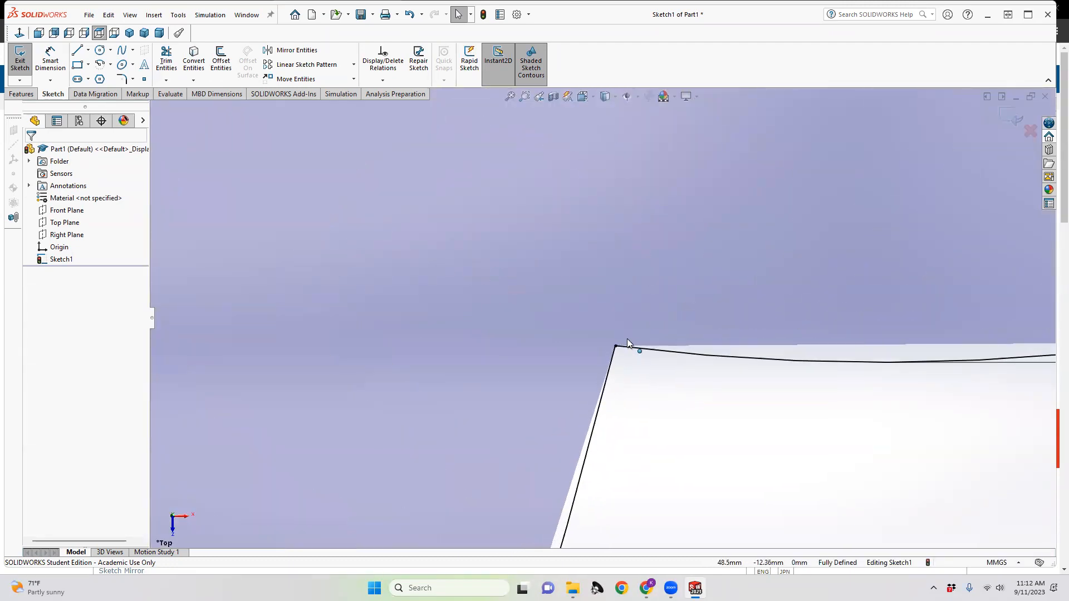
scroll(612, 344, down, 5)
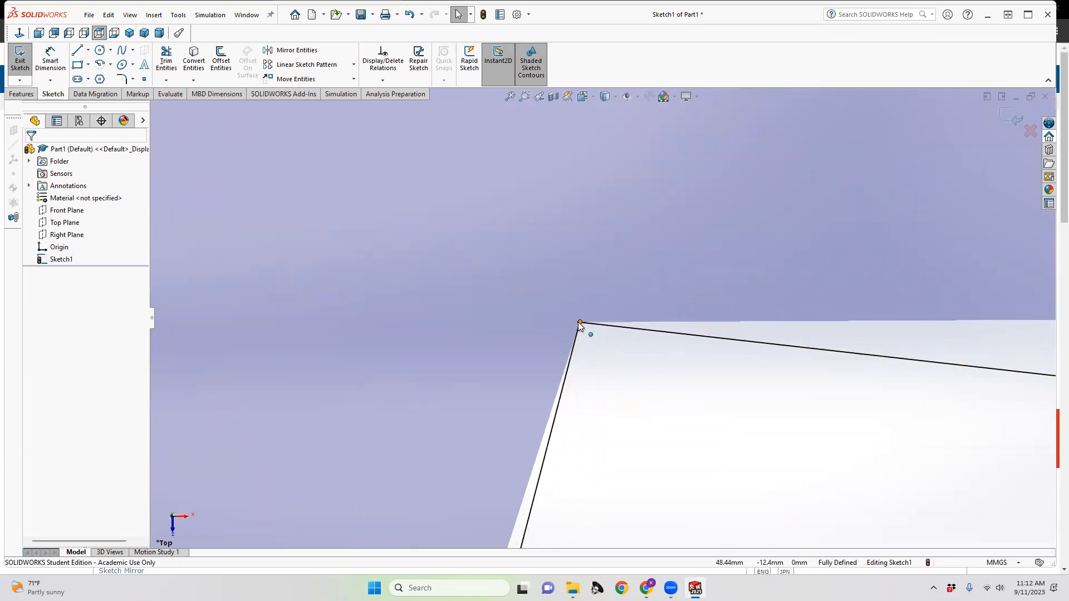
click(580, 322)
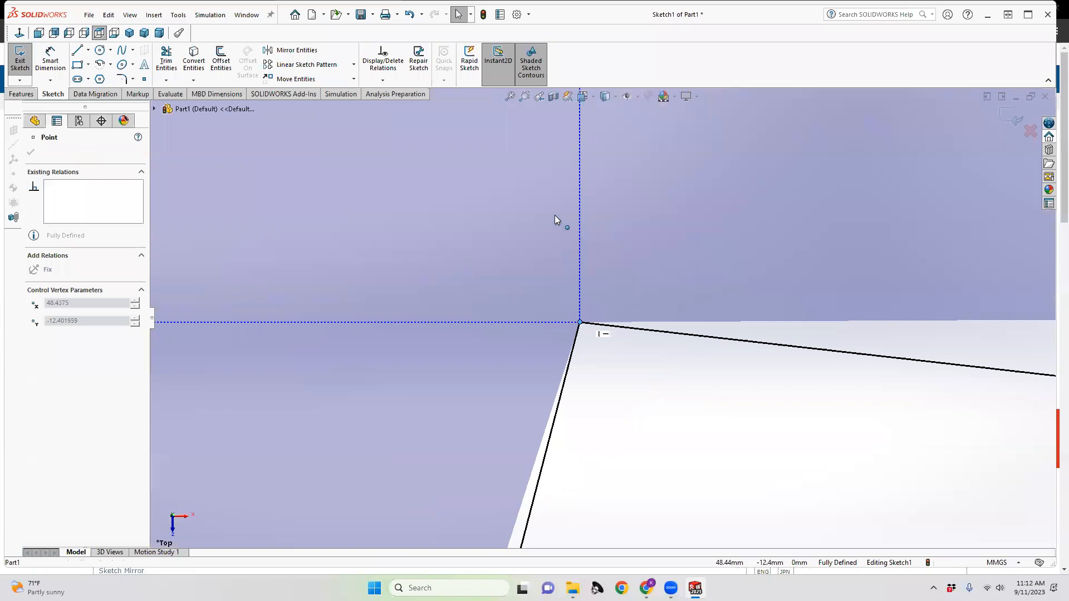
drag(554, 214, 637, 362)
scroll(570, 321, down, 4)
scroll(570, 321, up, 6)
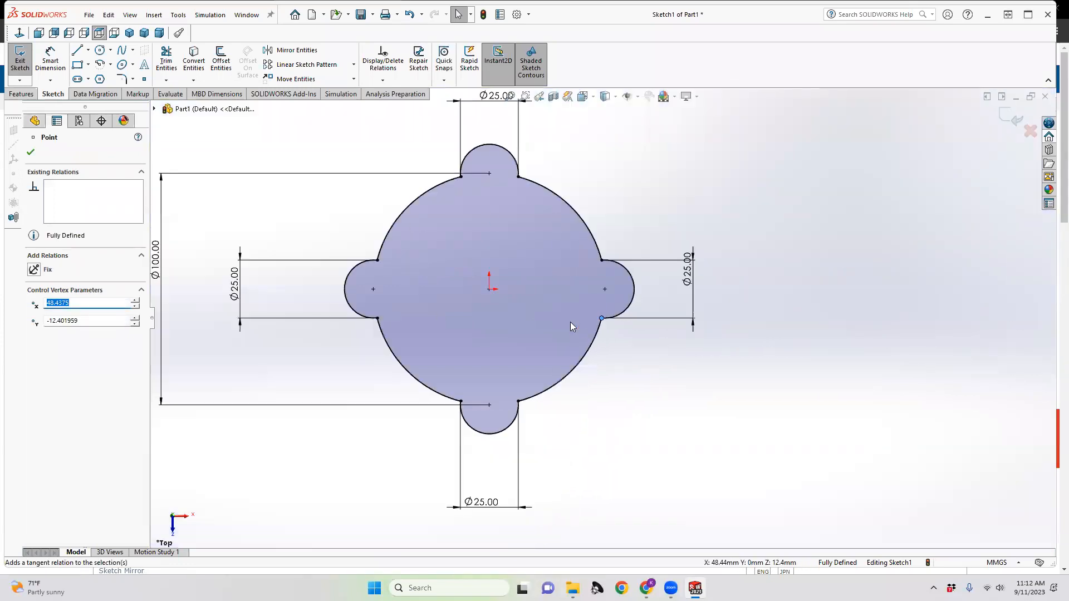
scroll(570, 322, up, 2)
scroll(529, 285, down, 3)
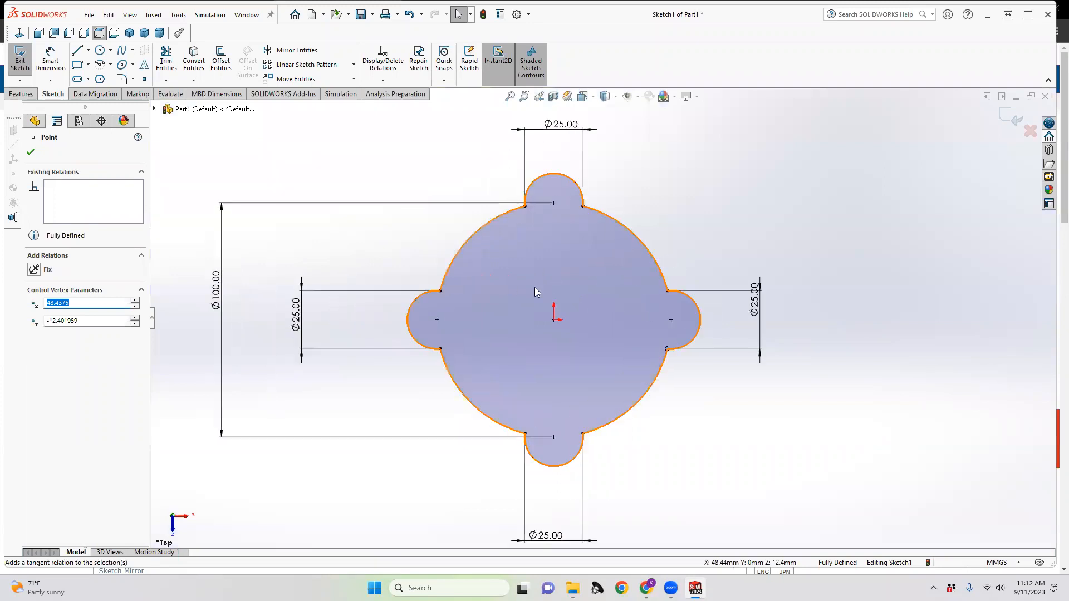
scroll(535, 290, down, 2)
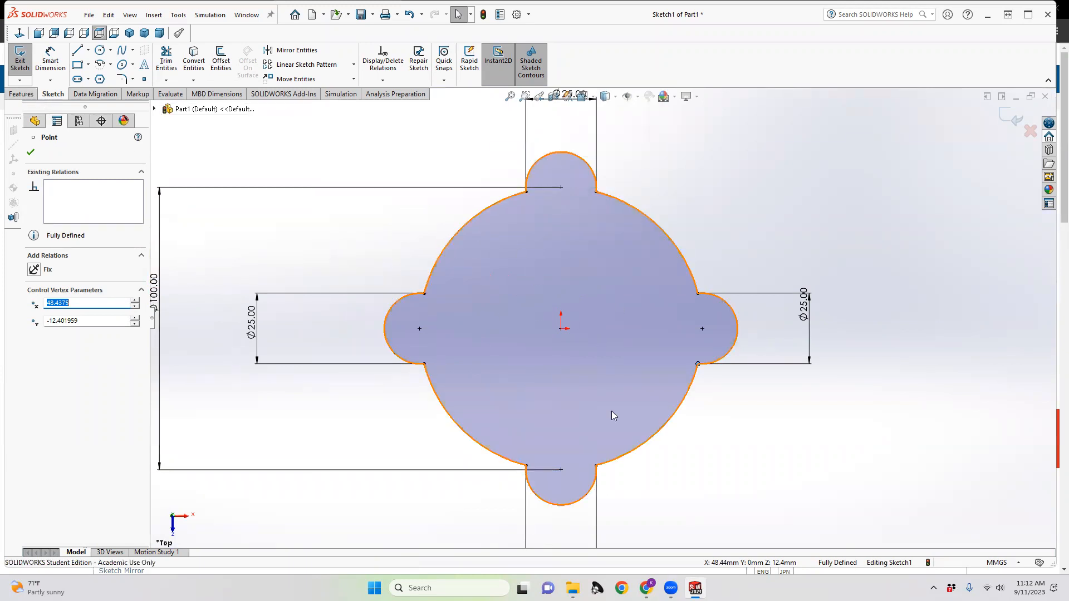
Step: Exit the sketch and extrude the four-lobed profile as a blind boss 10 mm thick from the sketch plane
click(19, 65)
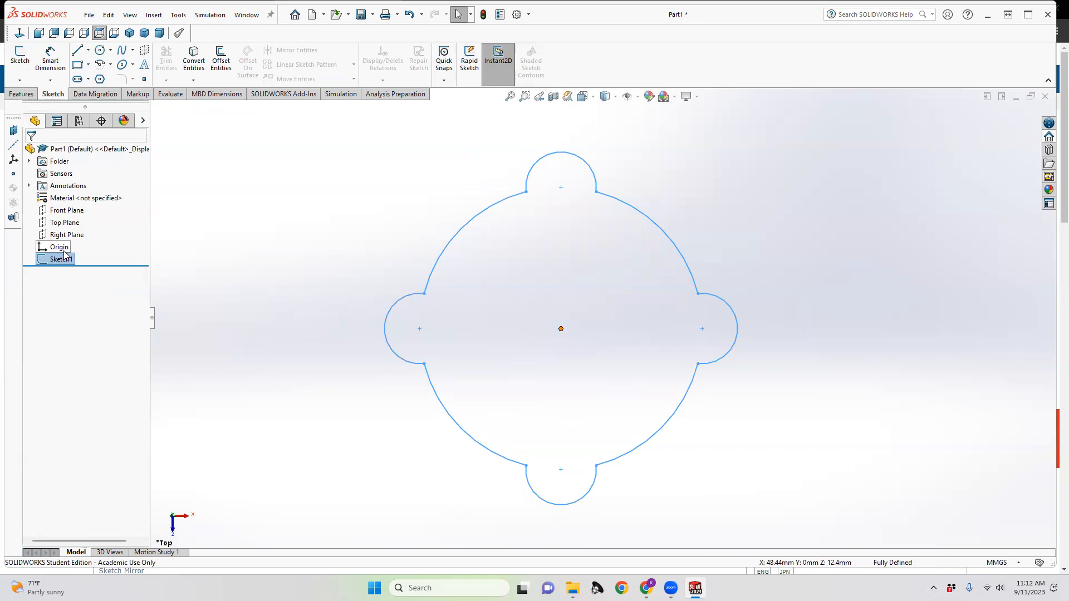
click(29, 95)
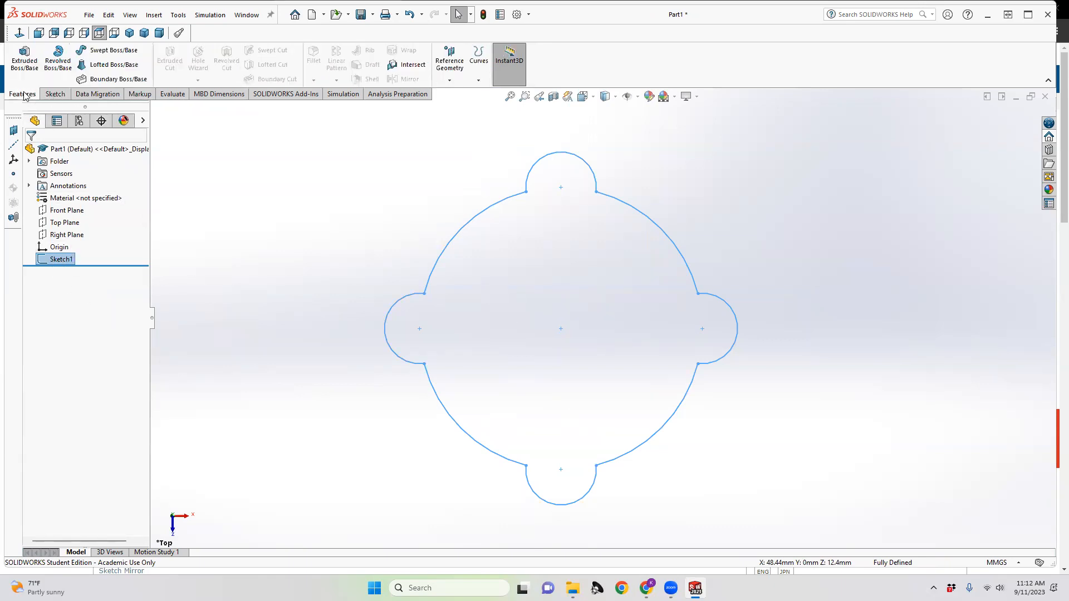
click(23, 62)
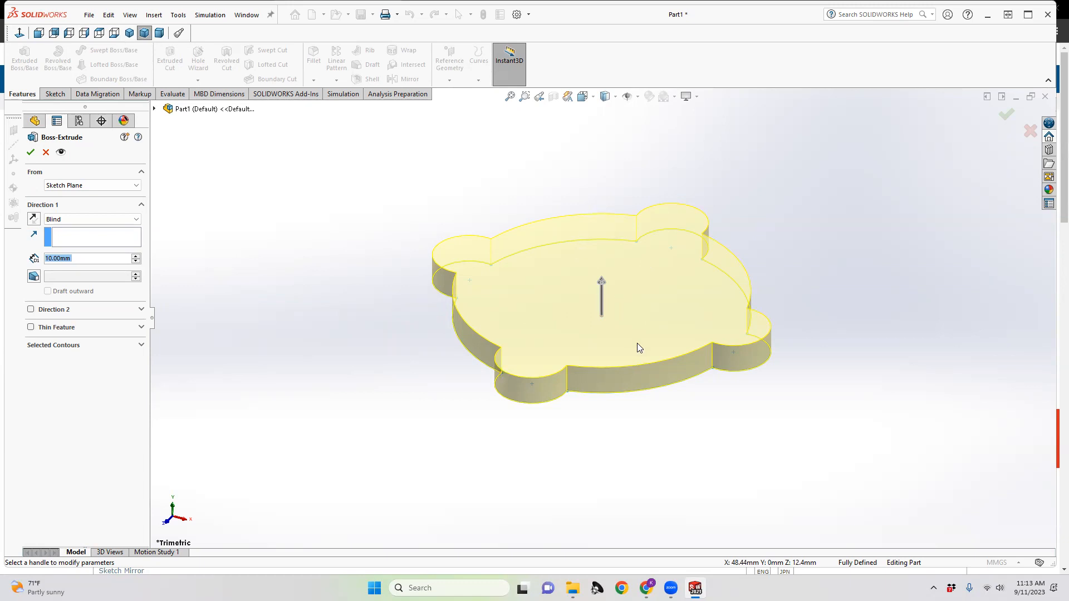
click(31, 152)
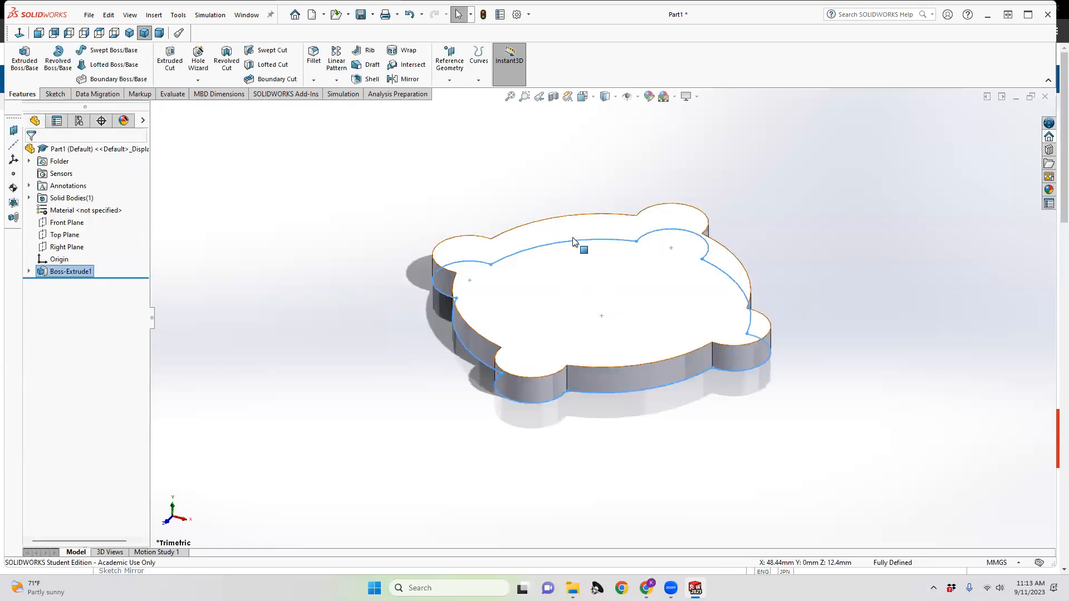
middle_drag(502, 361, 609, 400)
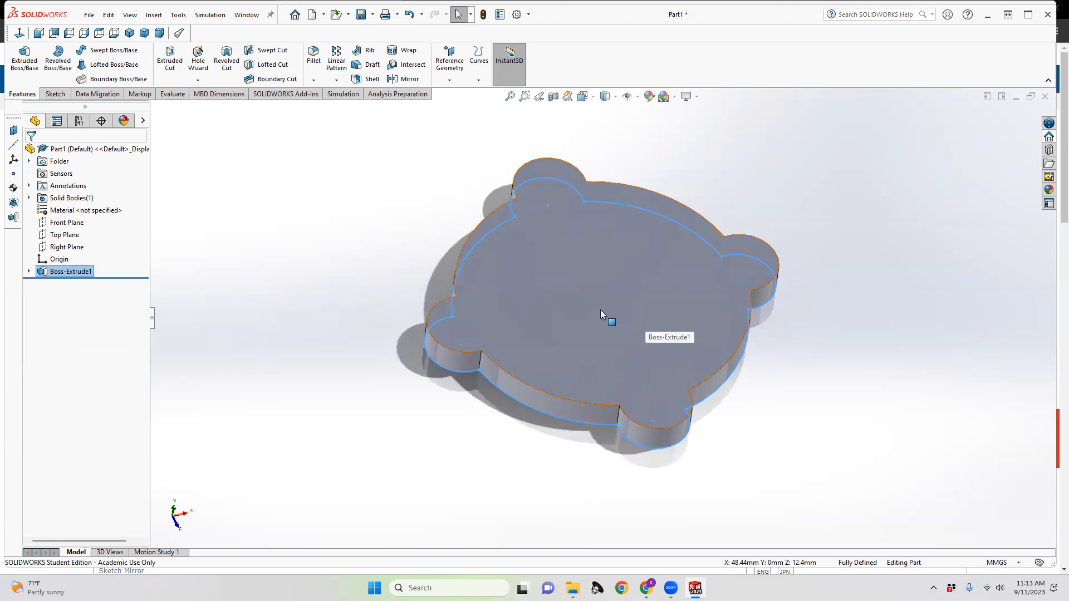
middle_drag(598, 309, 573, 272)
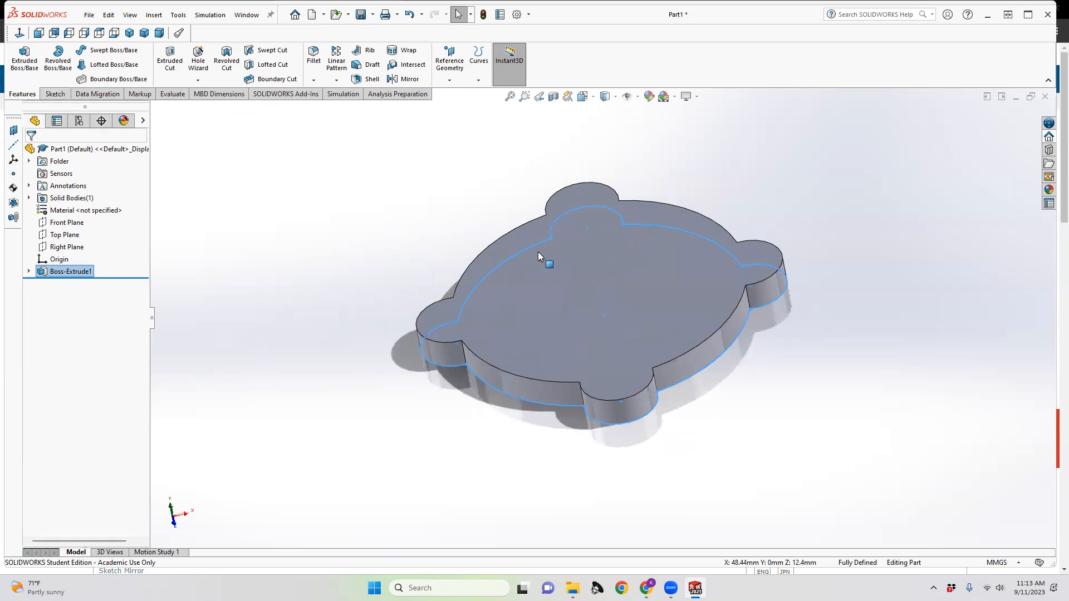
Step: Expand the extruded feature in the design tree and display the sketch it is built from
mouse_move(623, 362)
middle_down()
mouse_move(640, 299)
mouse_move(616, 306)
mouse_move(642, 357)
mouse_move(638, 447)
mouse_move(625, 362)
middle_up()
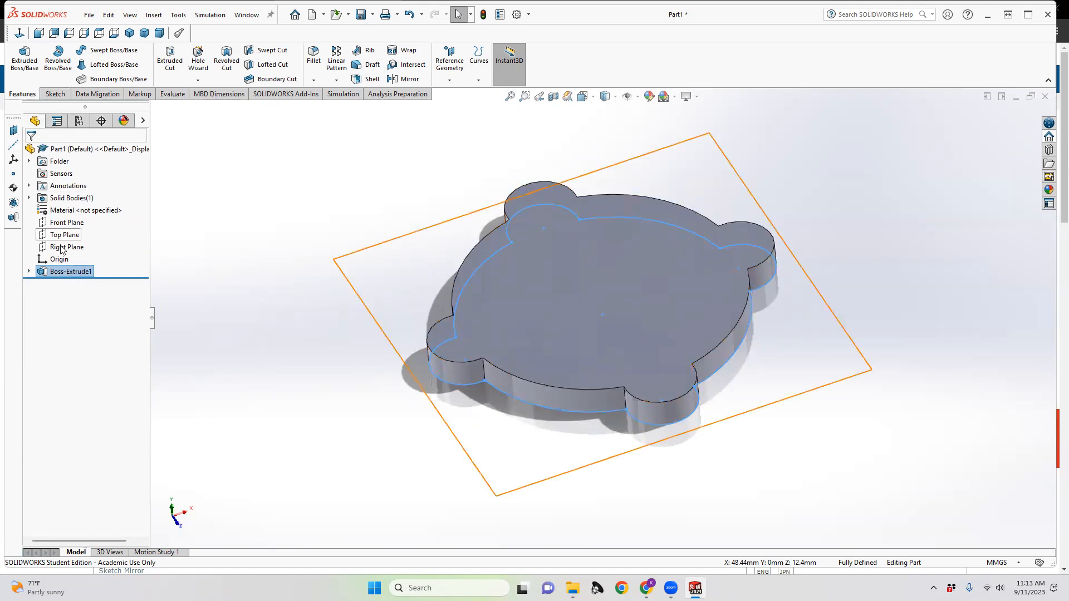
right_click(65, 275)
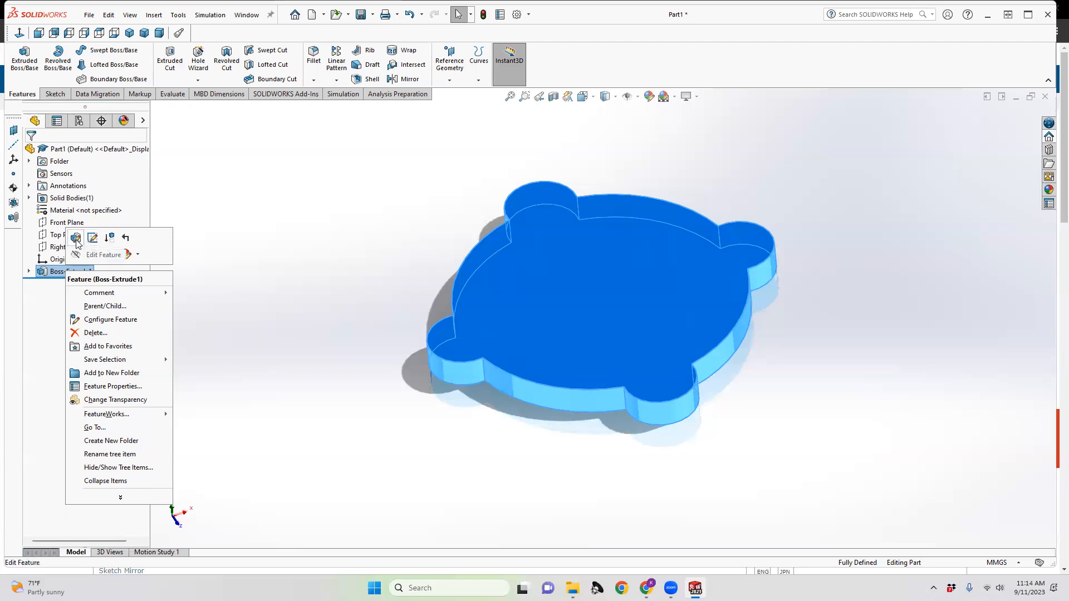
click(28, 271)
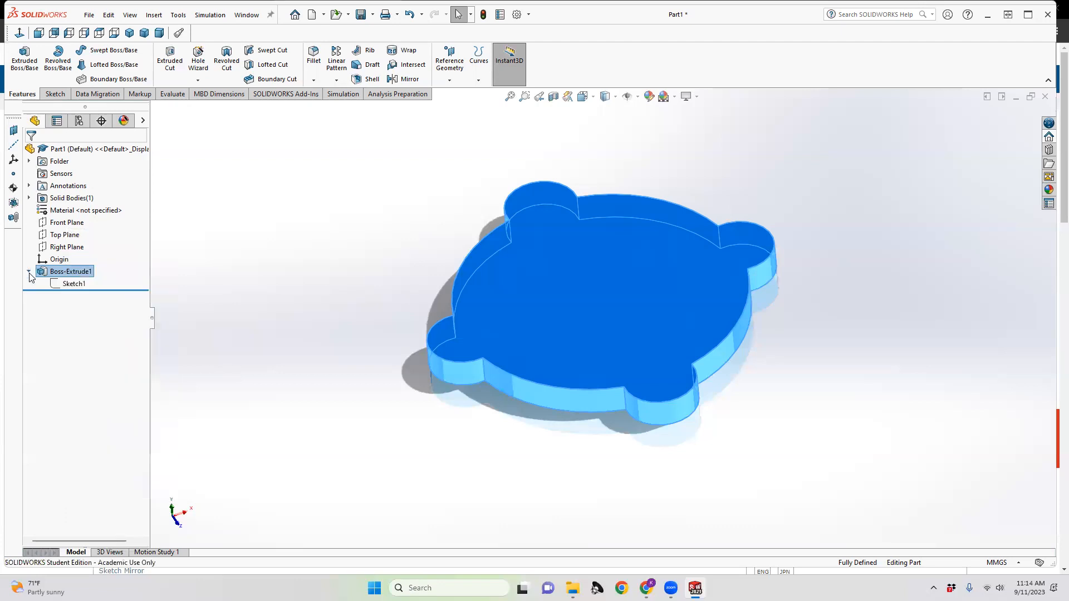
click(69, 284)
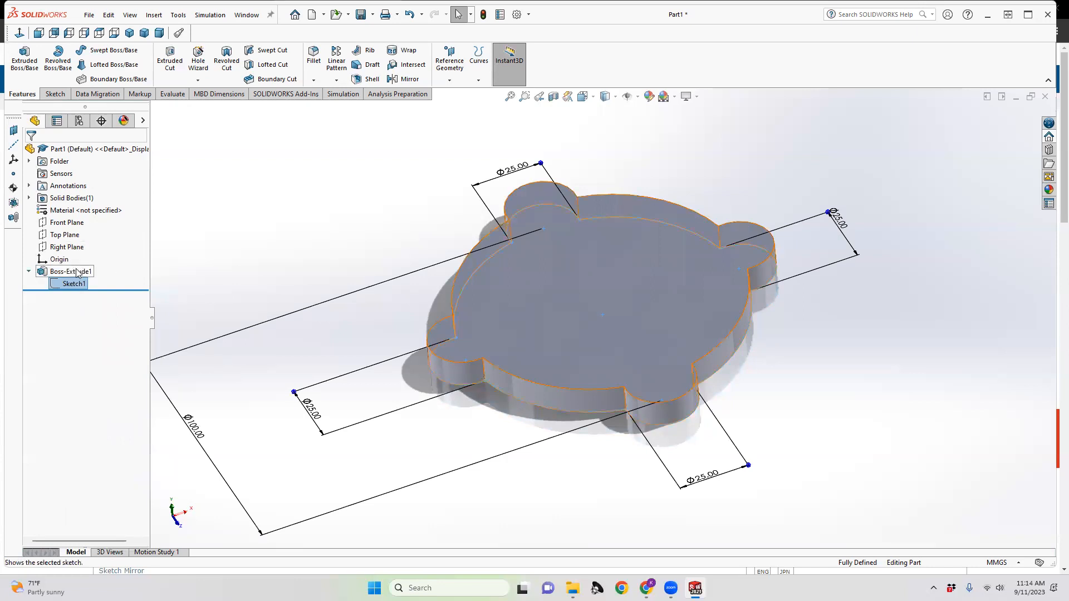
Step: Edit the extruded boss, set its blind depth to 50 mm, and inspect the thicker solid
click(71, 273)
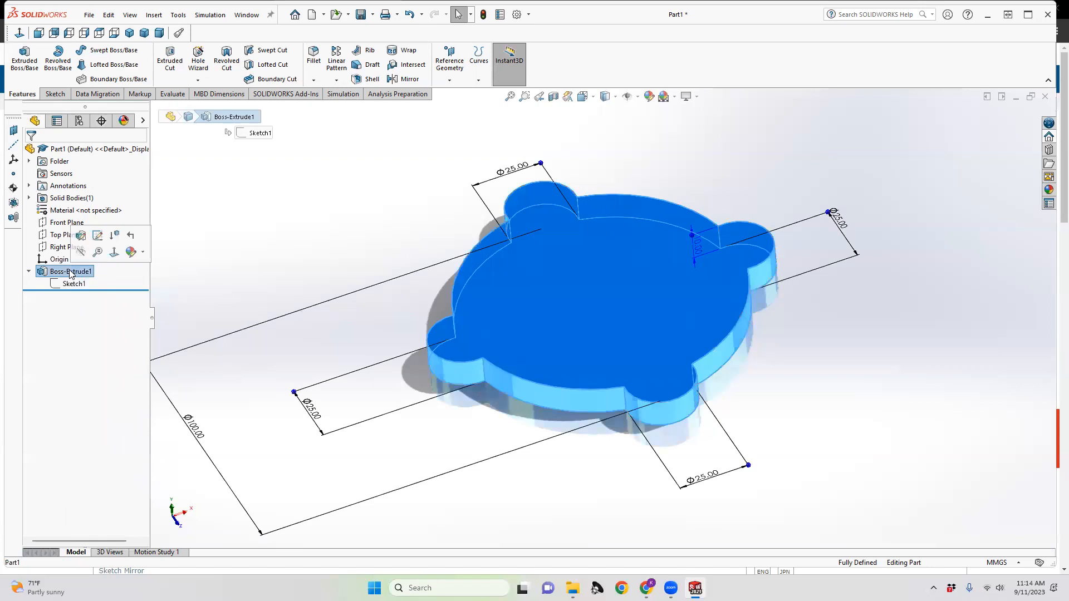
click(80, 236)
click(54, 257)
click(53, 259)
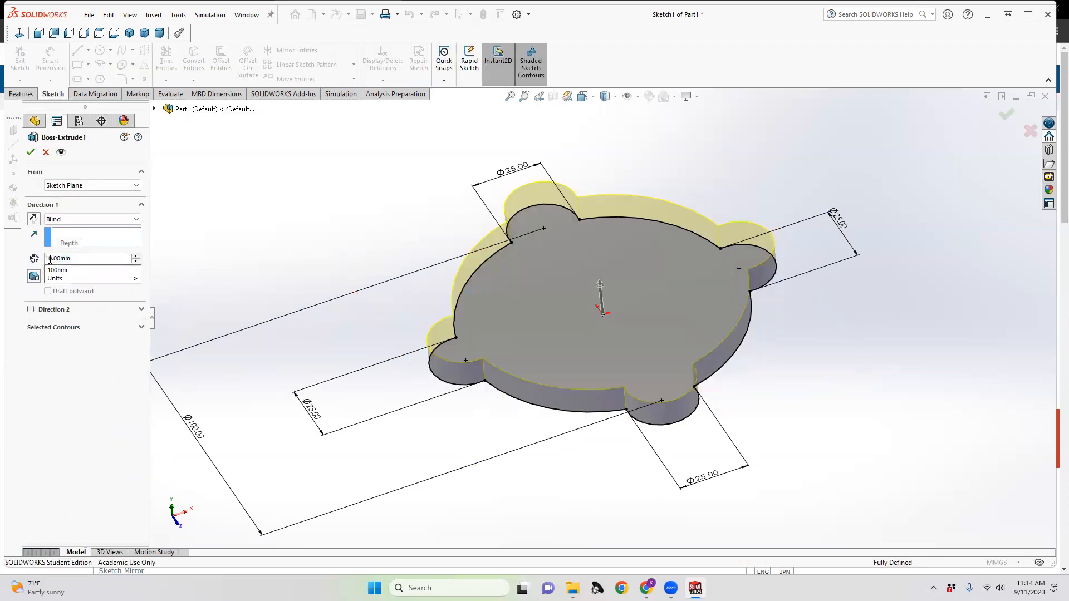
click(47, 259)
key(BackSpace)
text(5)
click(83, 416)
click(31, 152)
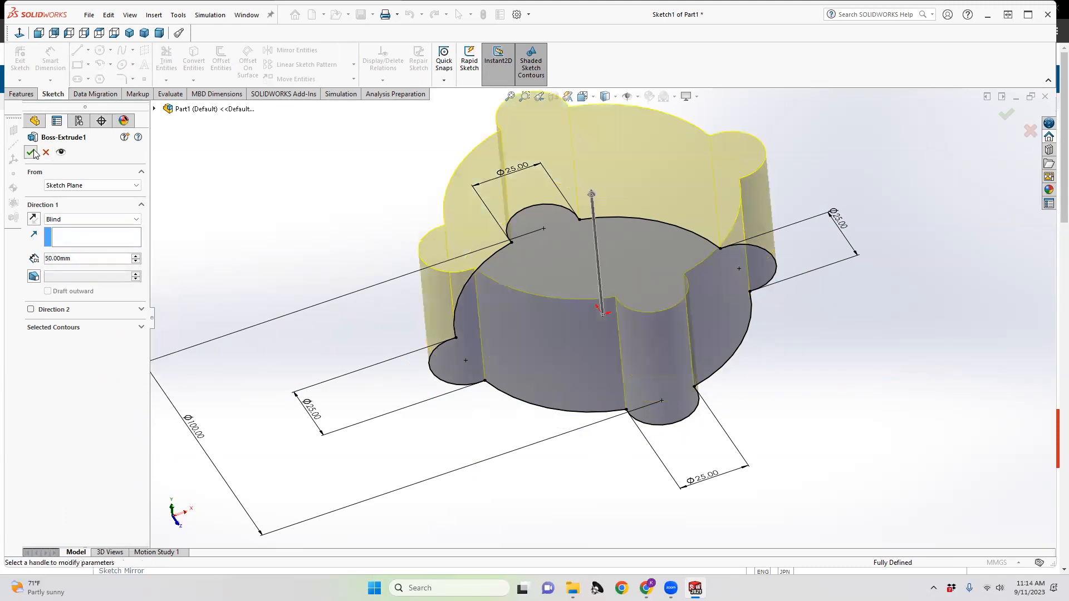
middle_drag(601, 366, 642, 289)
middle_drag(586, 199, 532, 324)
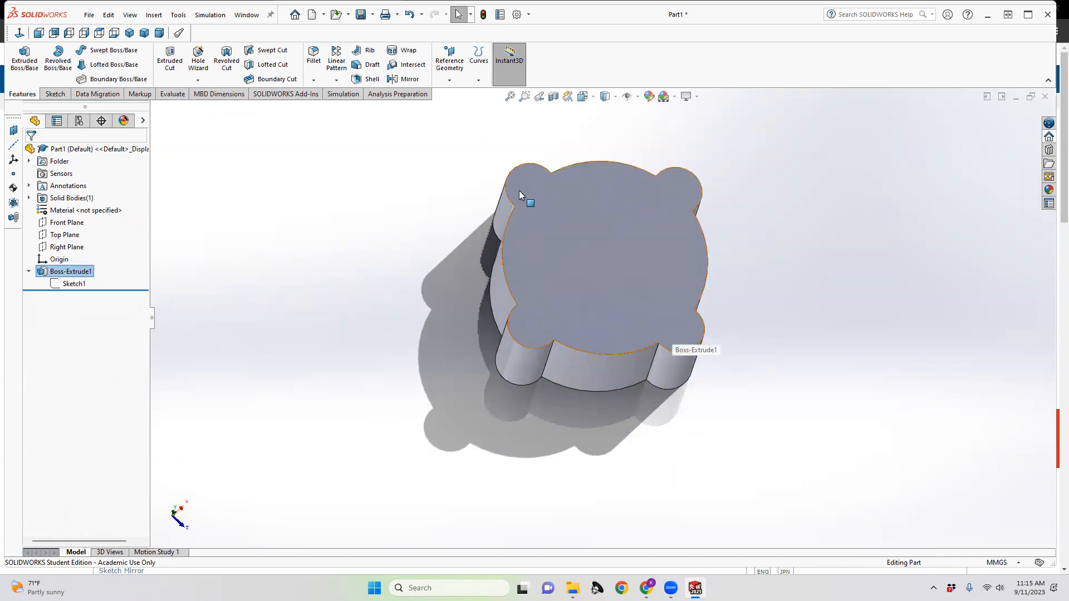
Step: Open the extruded boss's base sketch for editing and orient the view to Top
right_click(64, 273)
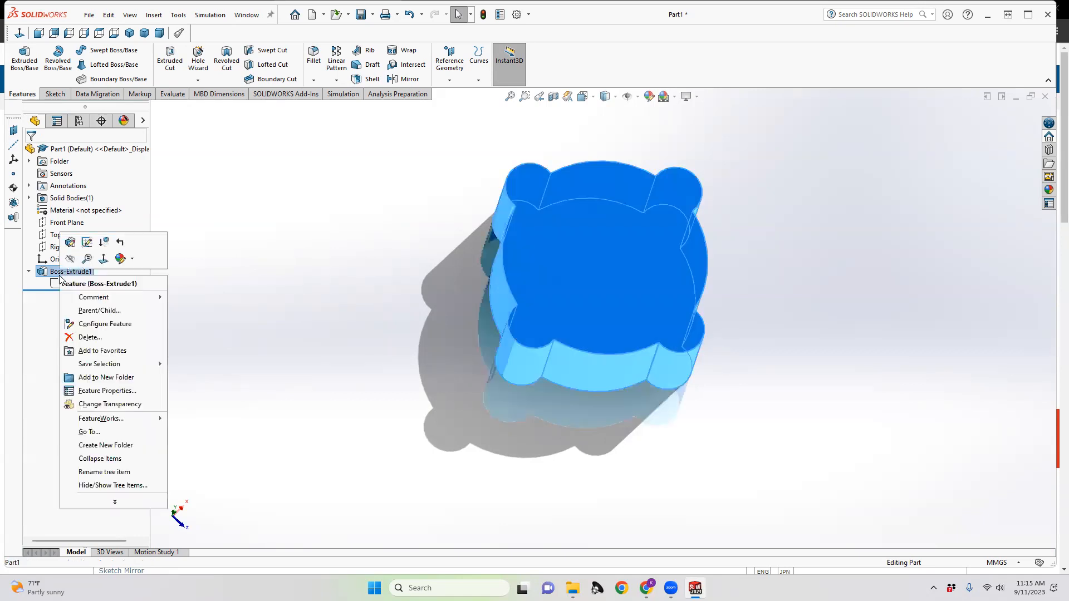
click(87, 242)
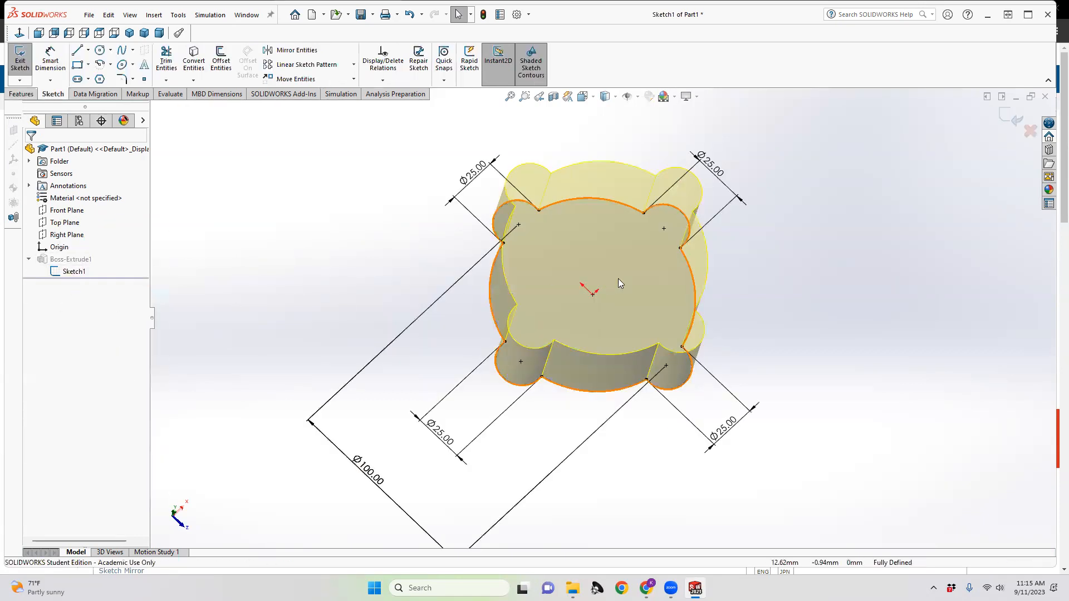
mouse_move(618, 289)
middle_down()
mouse_move(615, 320)
mouse_move(626, 233)
mouse_move(624, 251)
mouse_move(516, 333)
middle_up()
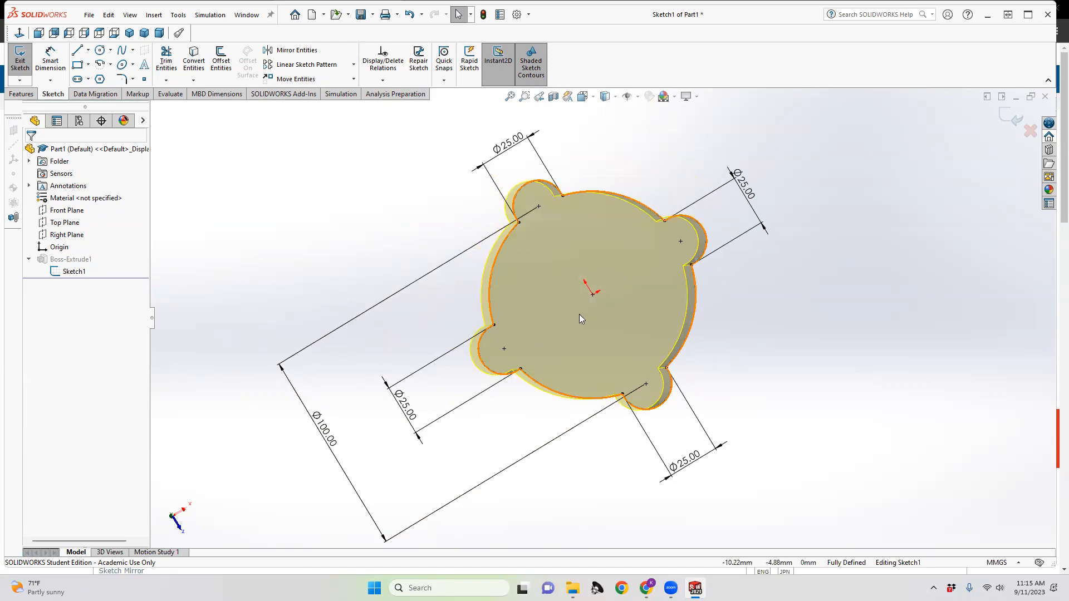
mouse_move(580, 312)
middle_down()
mouse_move(603, 245)
mouse_move(597, 178)
mouse_move(554, 143)
mouse_move(657, 167)
mouse_move(597, 131)
mouse_move(553, 158)
mouse_move(588, 226)
mouse_move(571, 267)
middle_up()
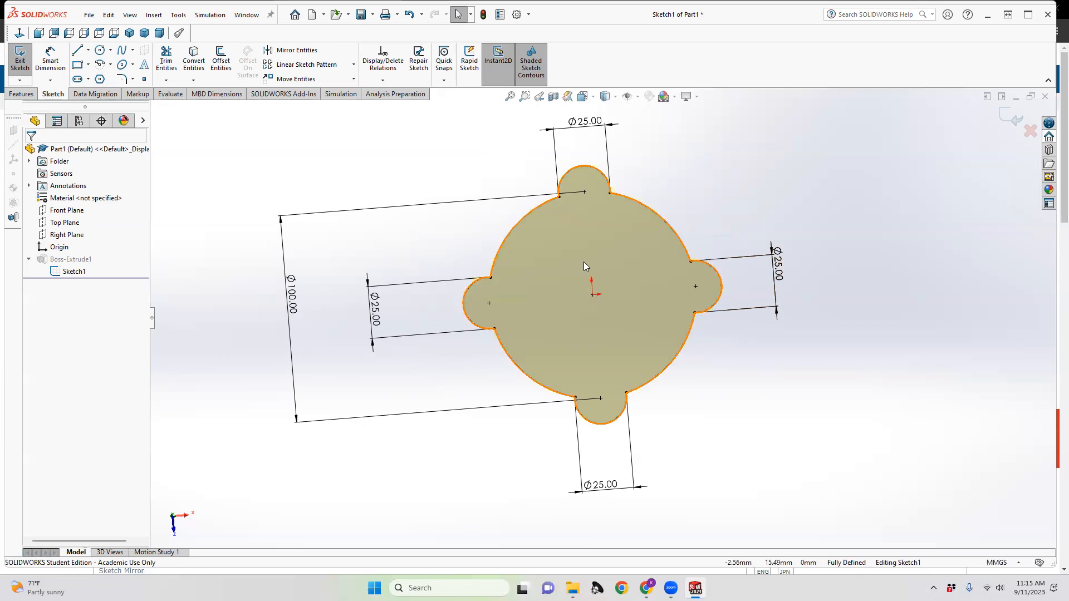
click(583, 96)
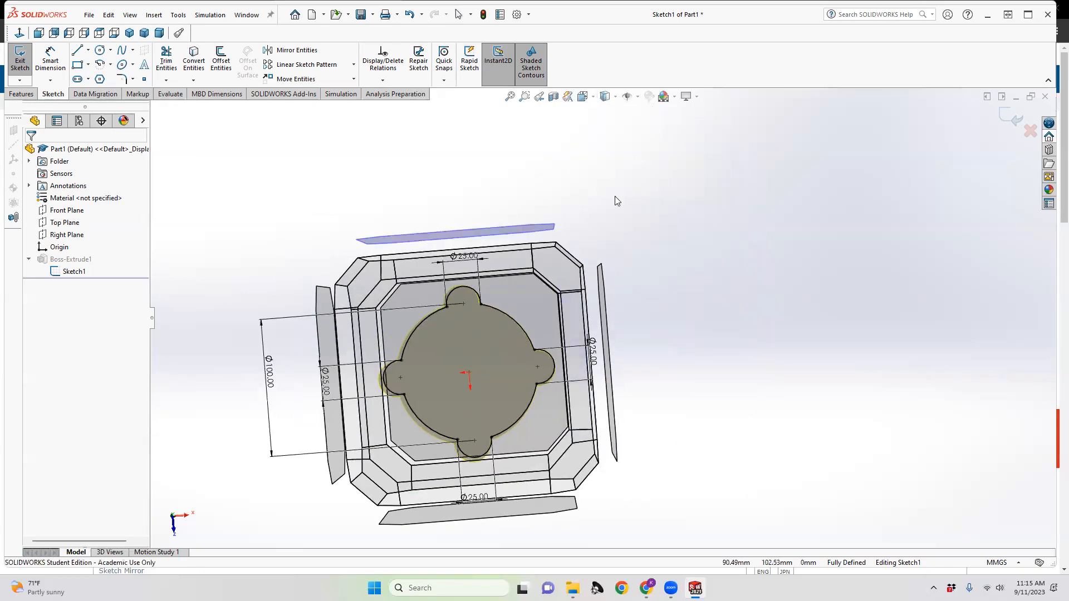
mouse_move(521, 303)
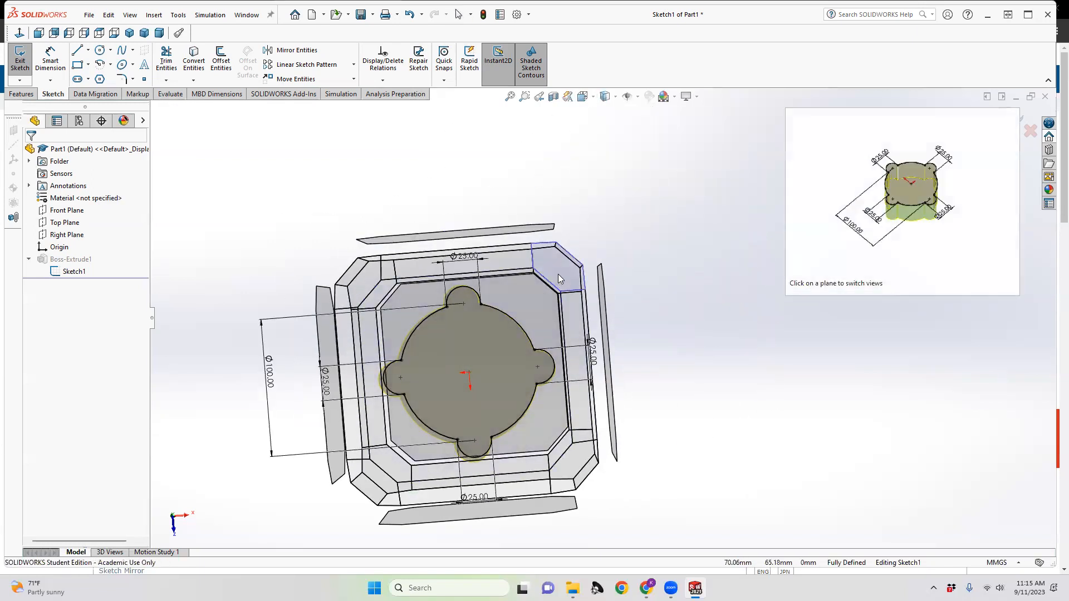
mouse_move(441, 271)
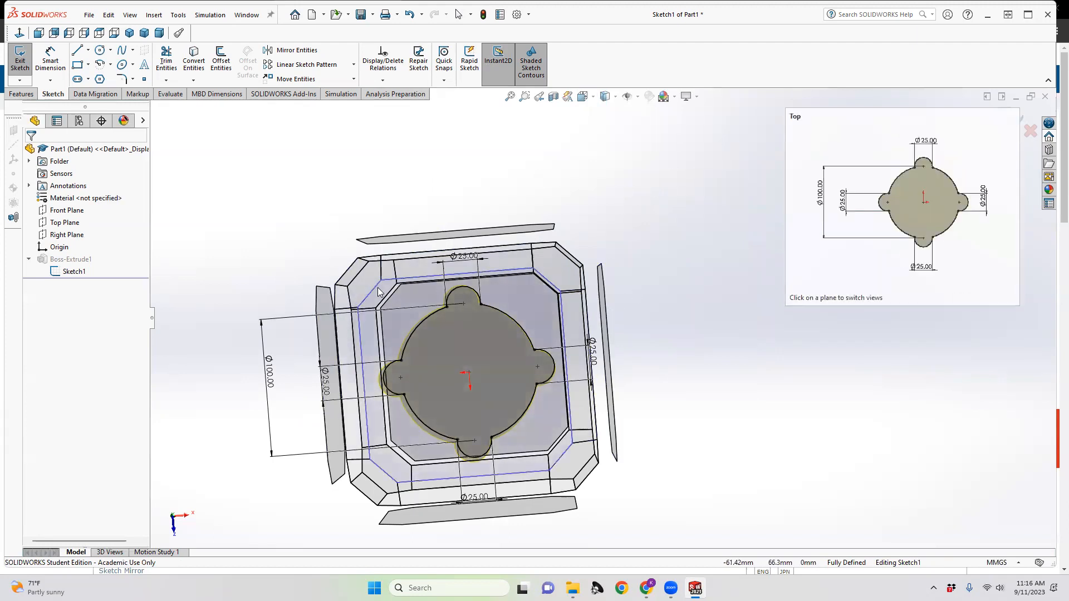
click(461, 274)
mouse_move(461, 276)
middle_down()
mouse_move(513, 271)
mouse_move(420, 355)
mouse_move(377, 293)
mouse_move(433, 221)
mouse_move(368, 257)
mouse_move(449, 384)
middle_up()
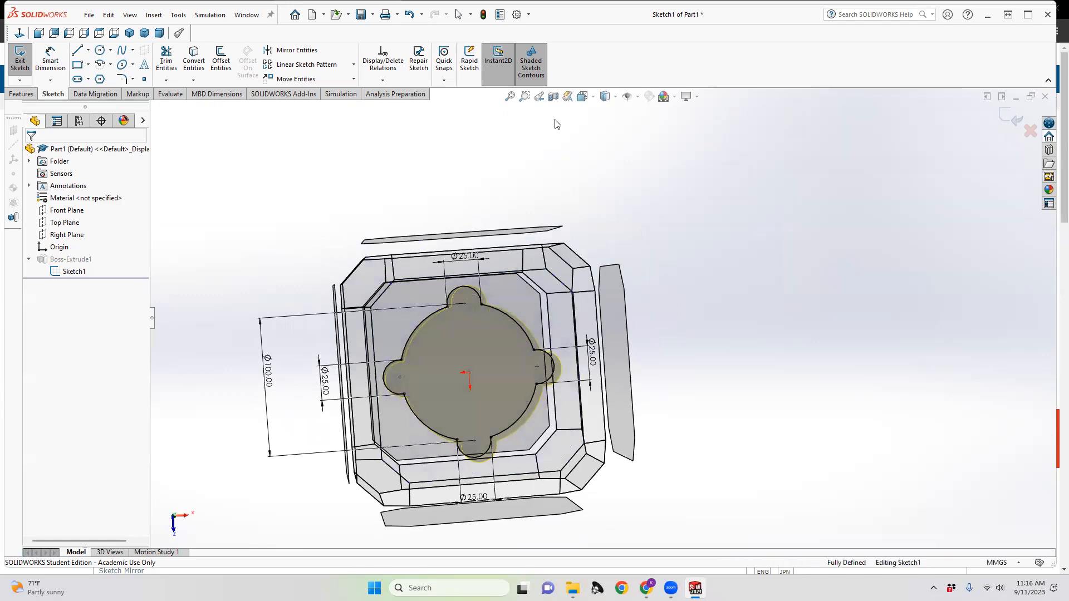
click(584, 98)
mouse_move(544, 287)
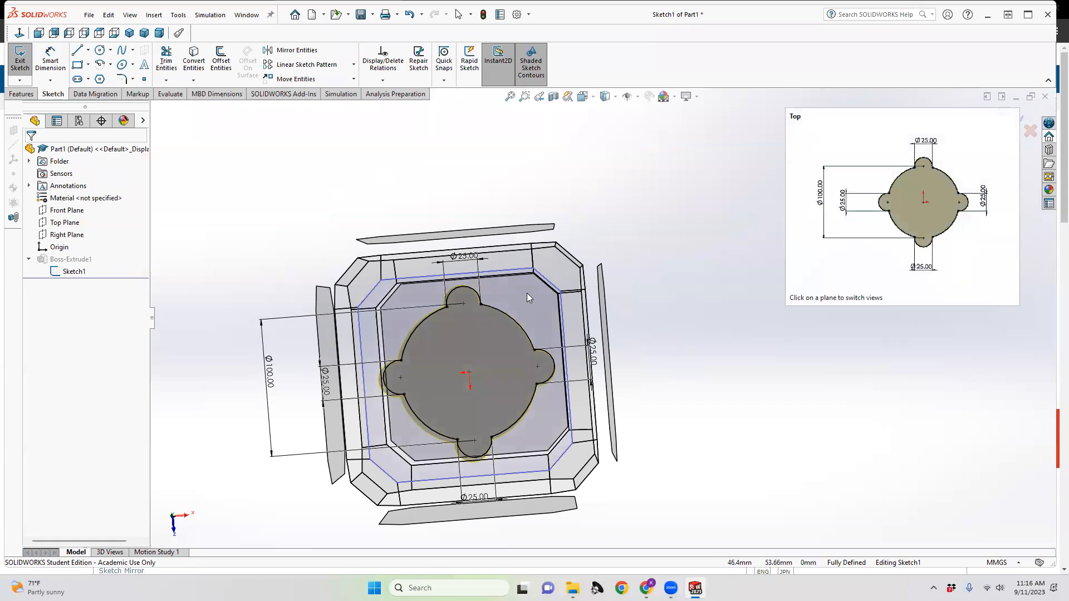
click(527, 295)
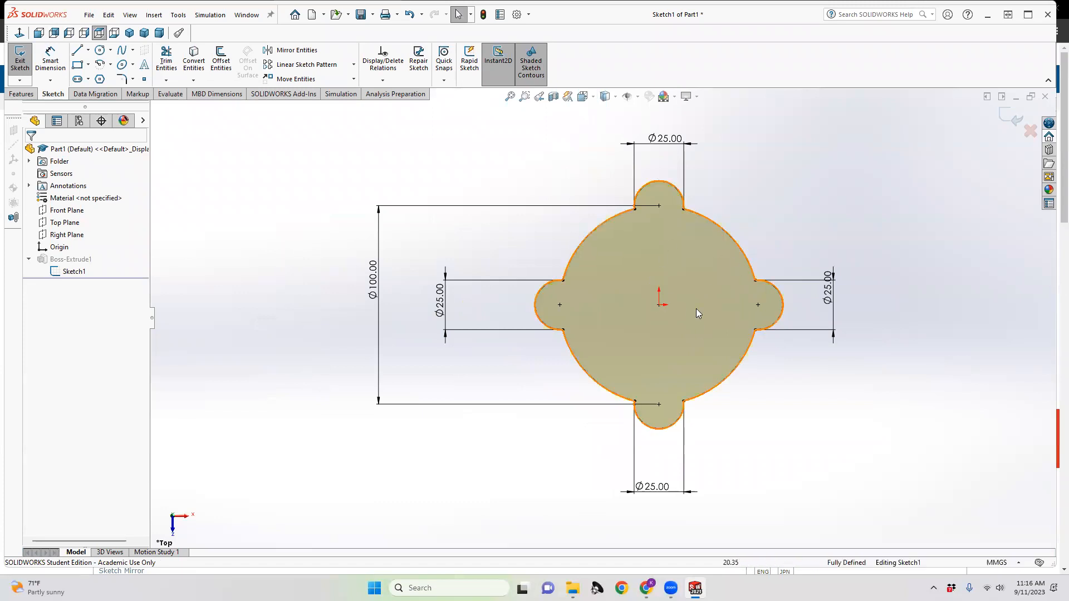
Step: Switch to the opposite view to examine the sketch profile from the underside of the extrusion
click(591, 99)
mouse_move(470, 352)
middle_down()
mouse_move(566, 346)
mouse_move(626, 361)
mouse_move(272, 381)
middle_up()
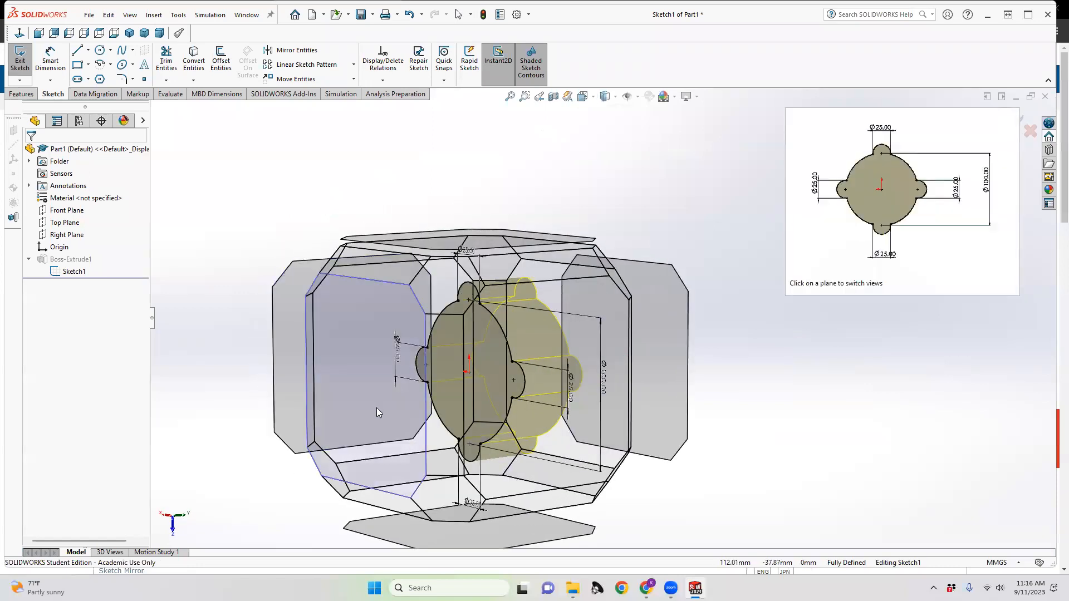
click(378, 451)
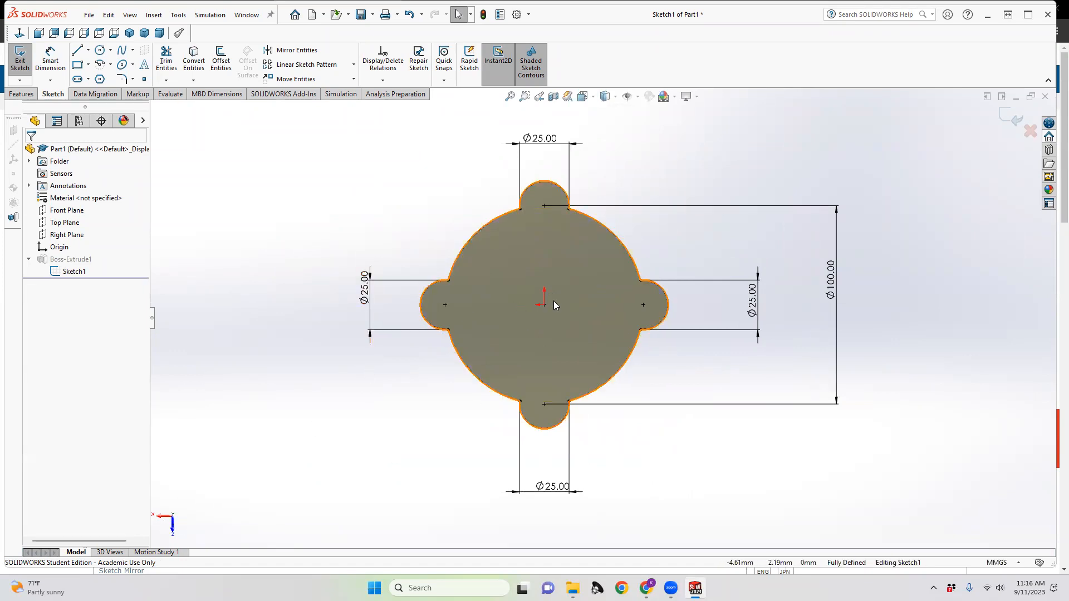
mouse_move(529, 318)
middle_down()
mouse_move(533, 333)
mouse_move(566, 316)
mouse_move(448, 306)
middle_up()
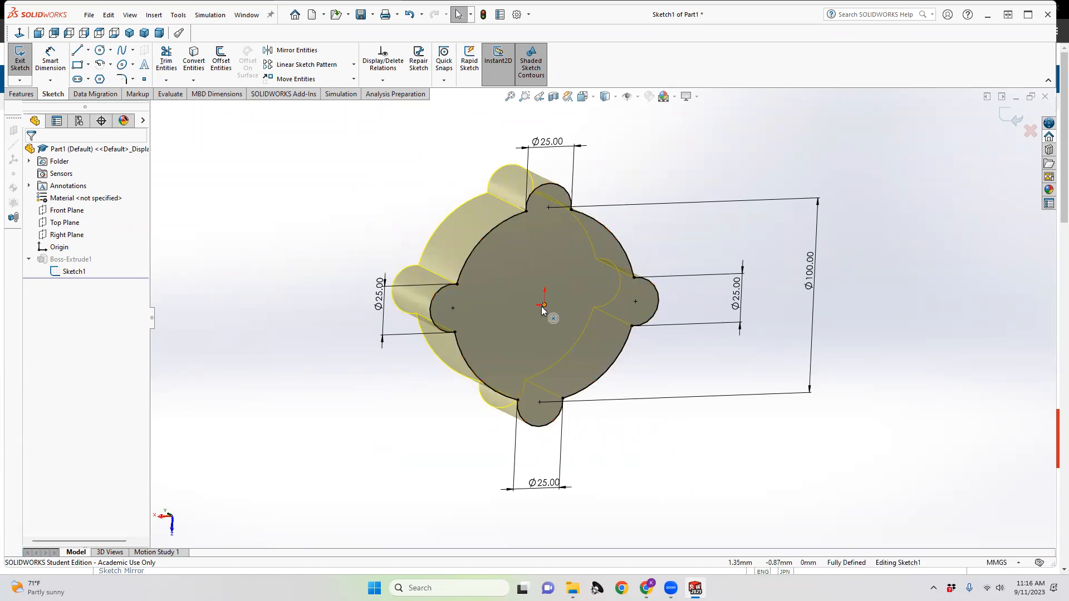
Step: Return the sketch to the Top view and exit the sketch
mouse_move(290, 219)
middle_down()
mouse_move(425, 263)
mouse_move(499, 308)
mouse_move(509, 269)
mouse_move(446, 270)
mouse_move(497, 268)
middle_up()
click(584, 97)
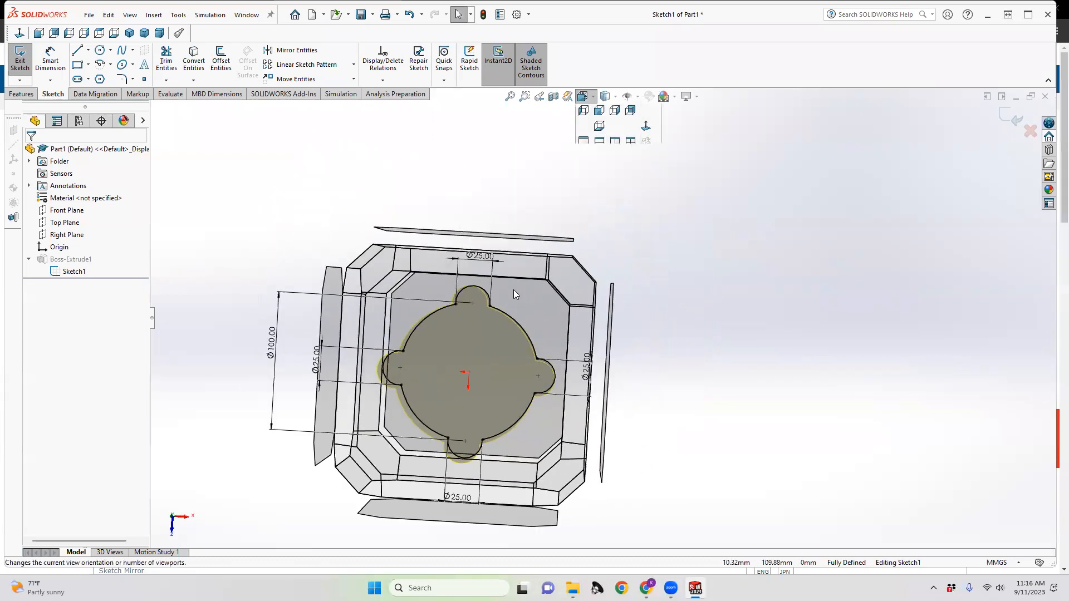
click(536, 296)
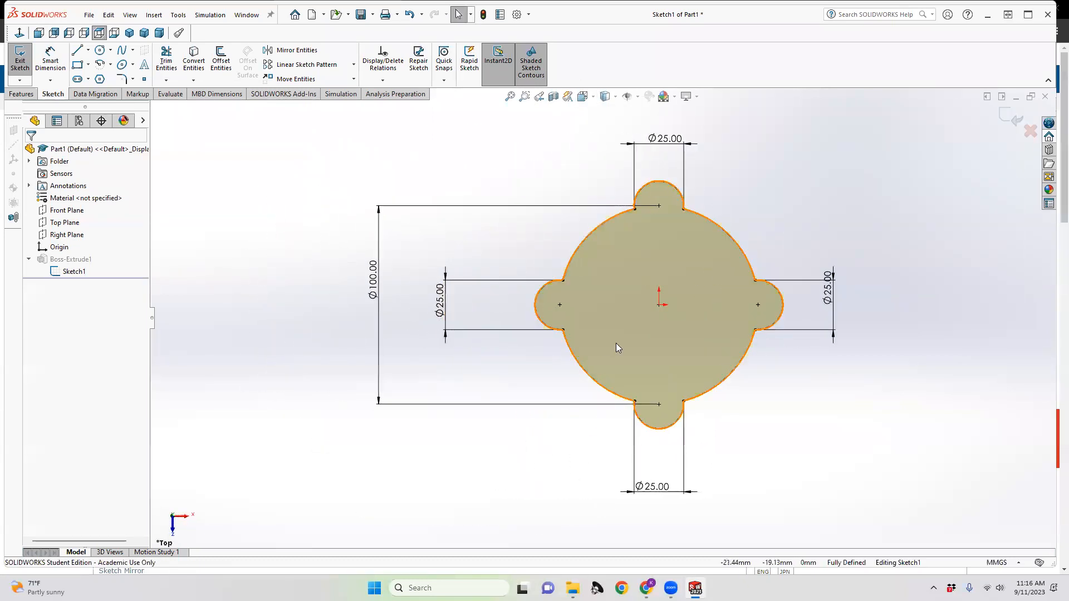
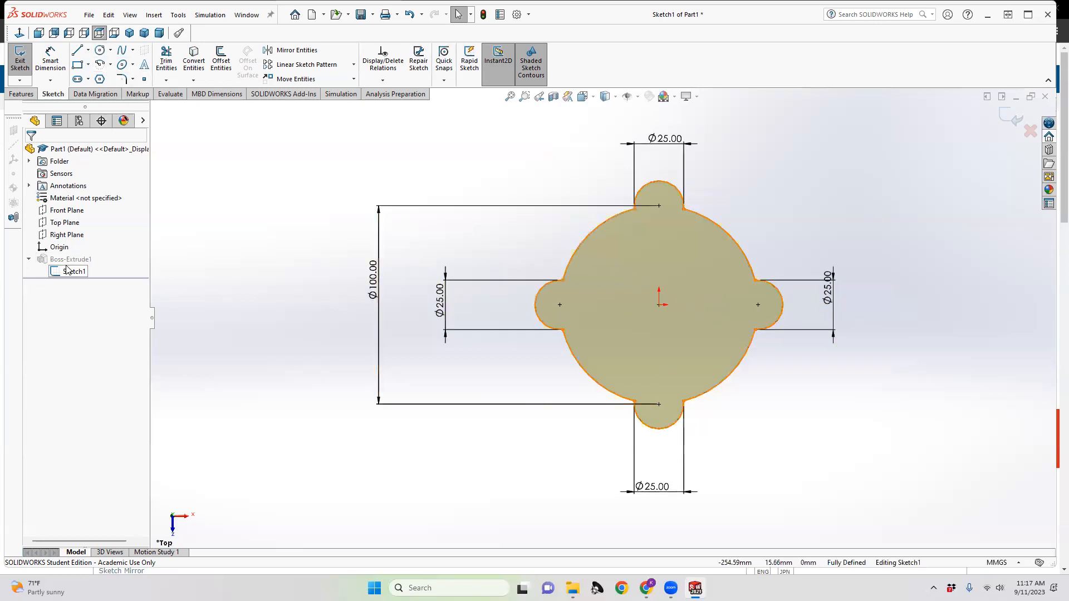
click(21, 63)
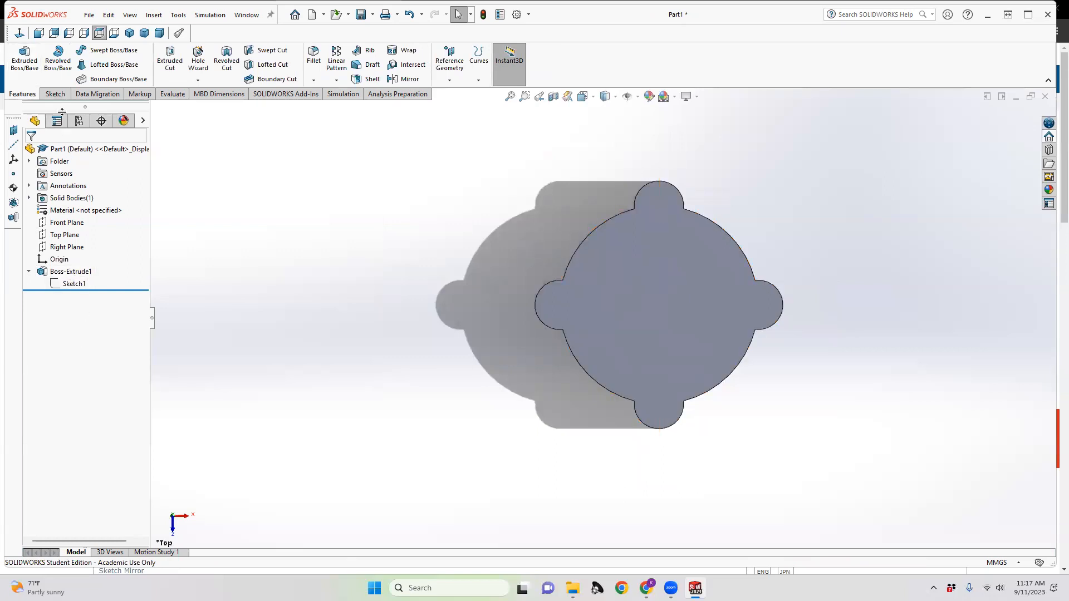
Step: Start a new sketch on the solid's upper end face, compare its location with the Top Plane, and exit the empty sketch
click(55, 94)
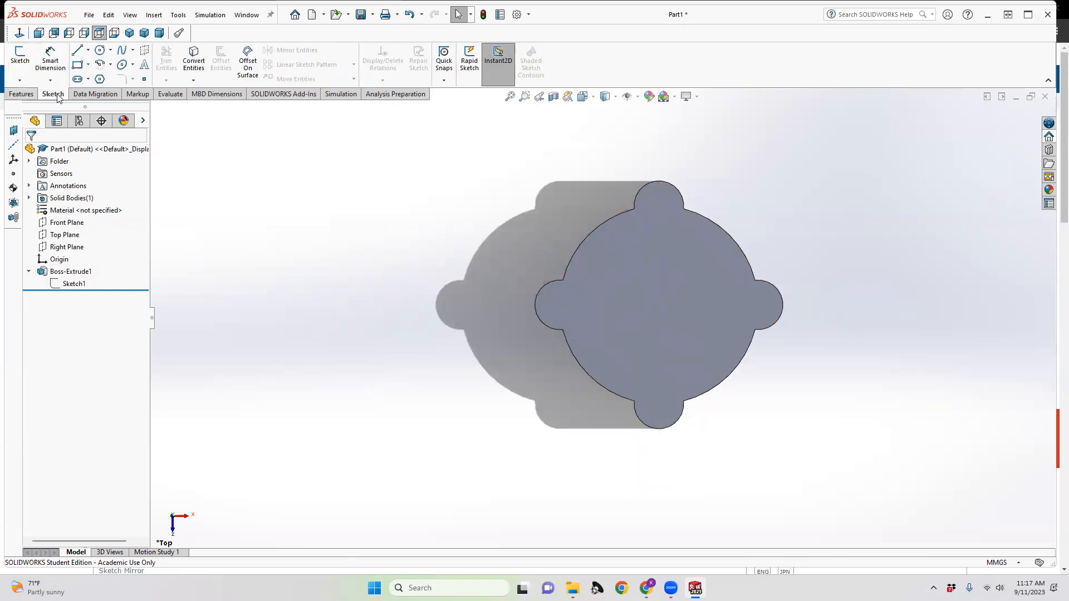
click(21, 61)
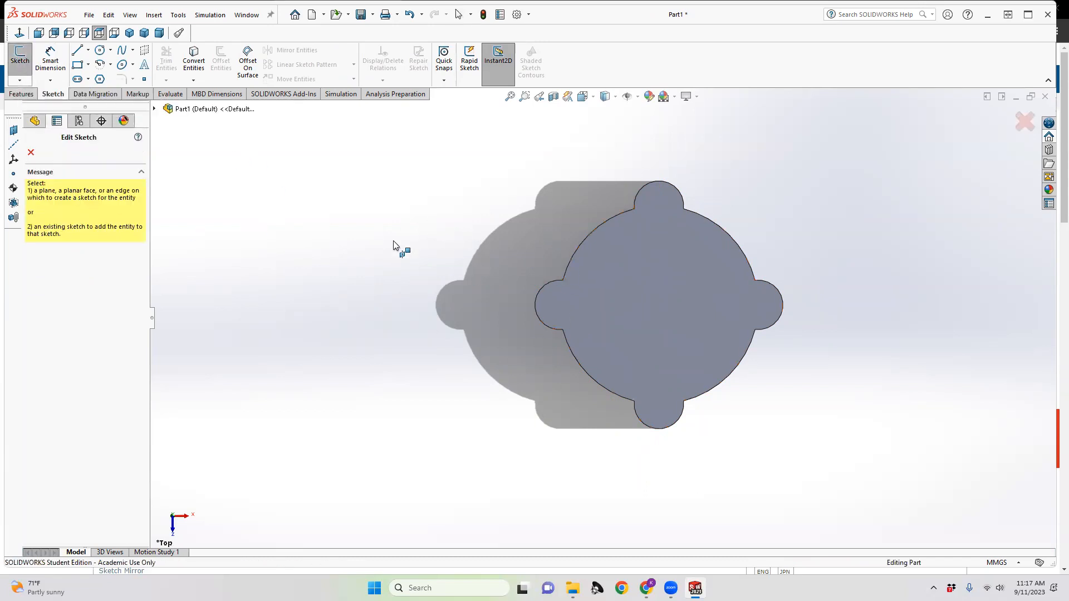
click(633, 299)
mouse_move(520, 333)
middle_down()
mouse_move(556, 303)
mouse_move(606, 332)
middle_up()
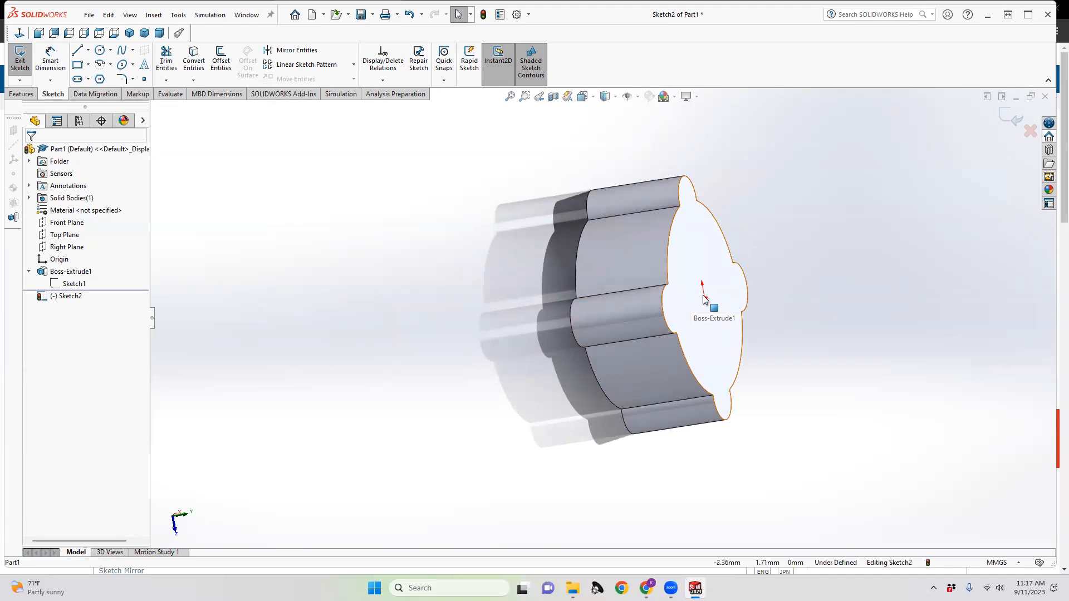
click(66, 239)
middle_drag(558, 340, 644, 334)
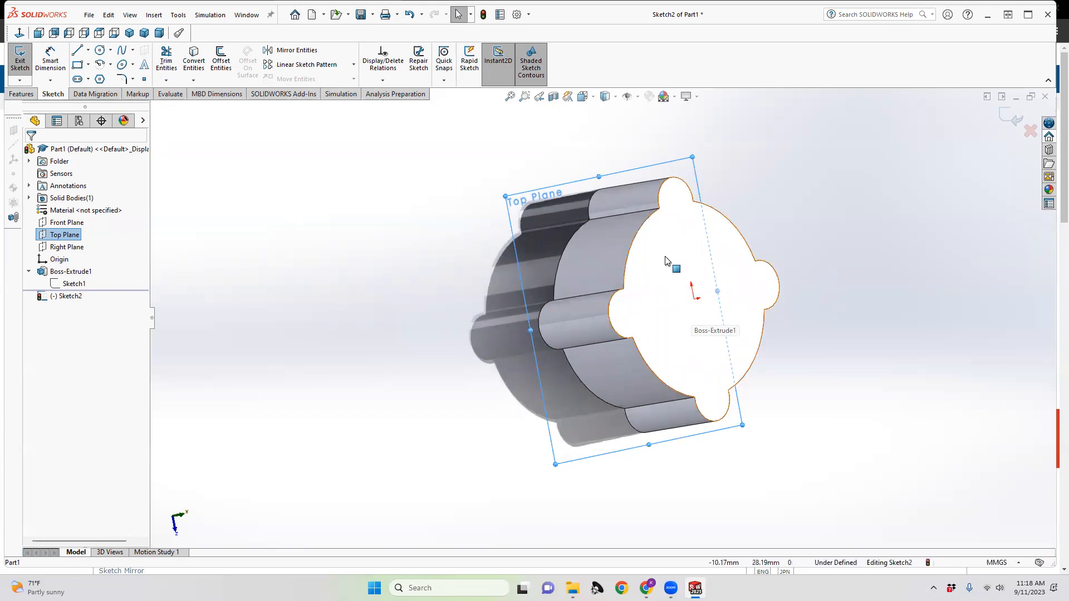
middle_drag(711, 300, 641, 307)
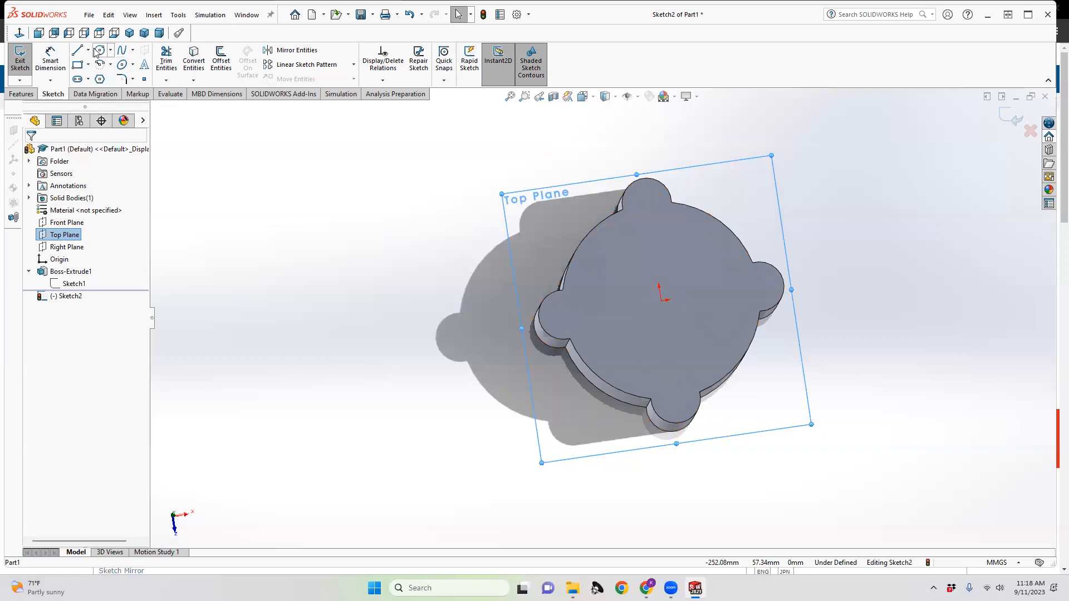
click(20, 59)
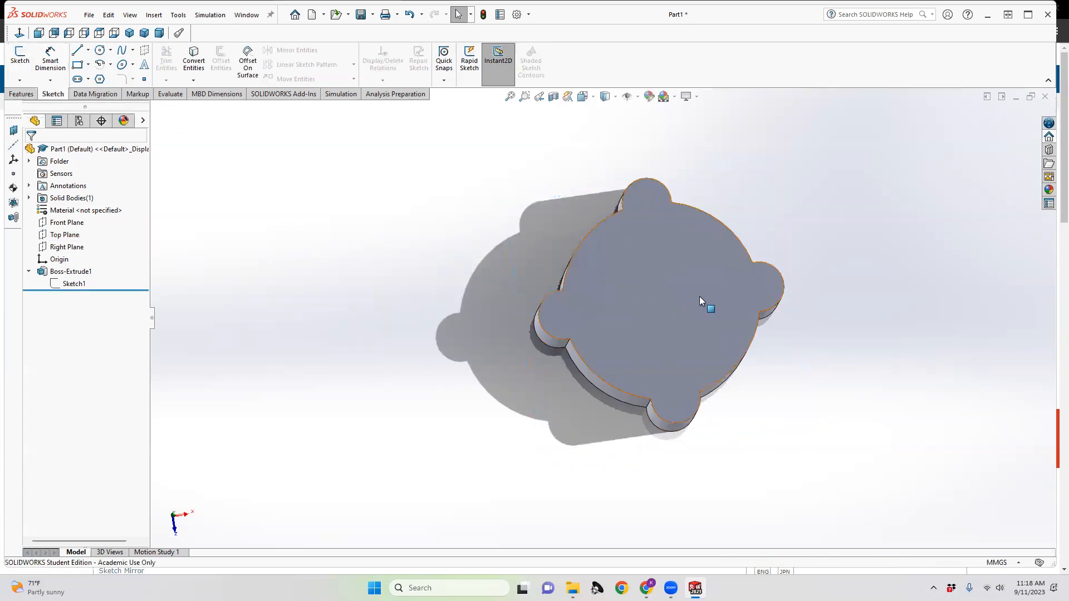
Step: Reopen the extruded boss's base sketch for editing and orient the view to Top
click(58, 287)
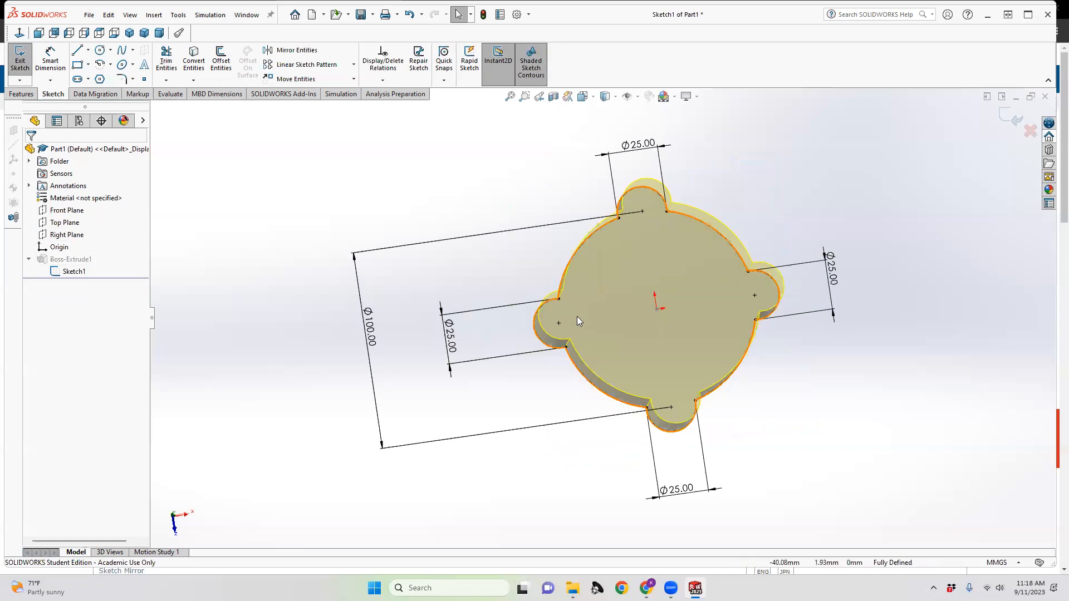
mouse_move(722, 370)
middle_down()
mouse_move(706, 343)
mouse_move(723, 387)
mouse_move(708, 341)
mouse_move(759, 362)
mouse_move(655, 287)
middle_up()
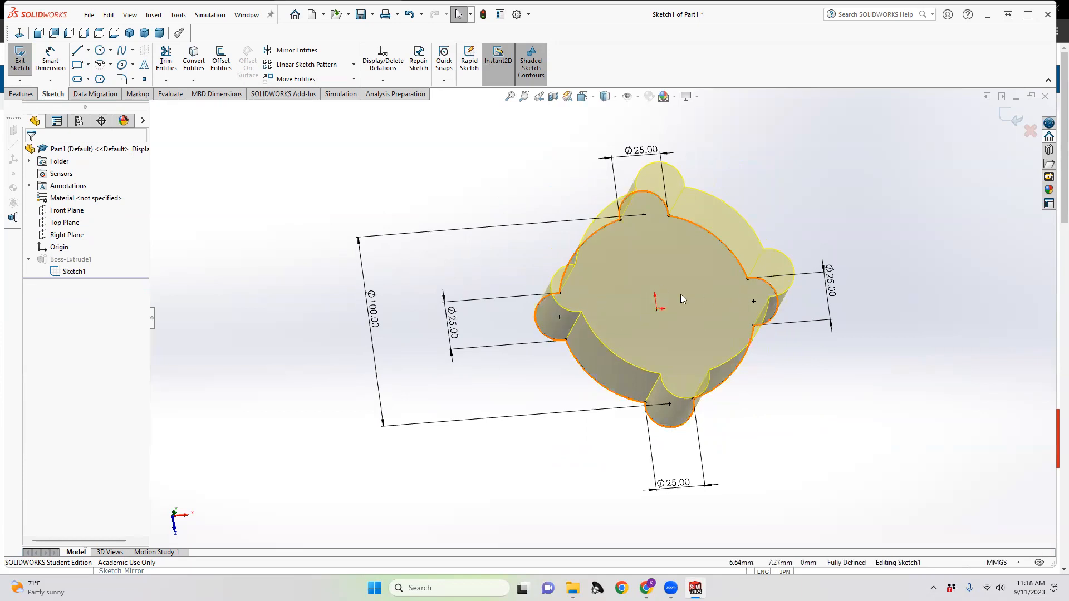
click(583, 96)
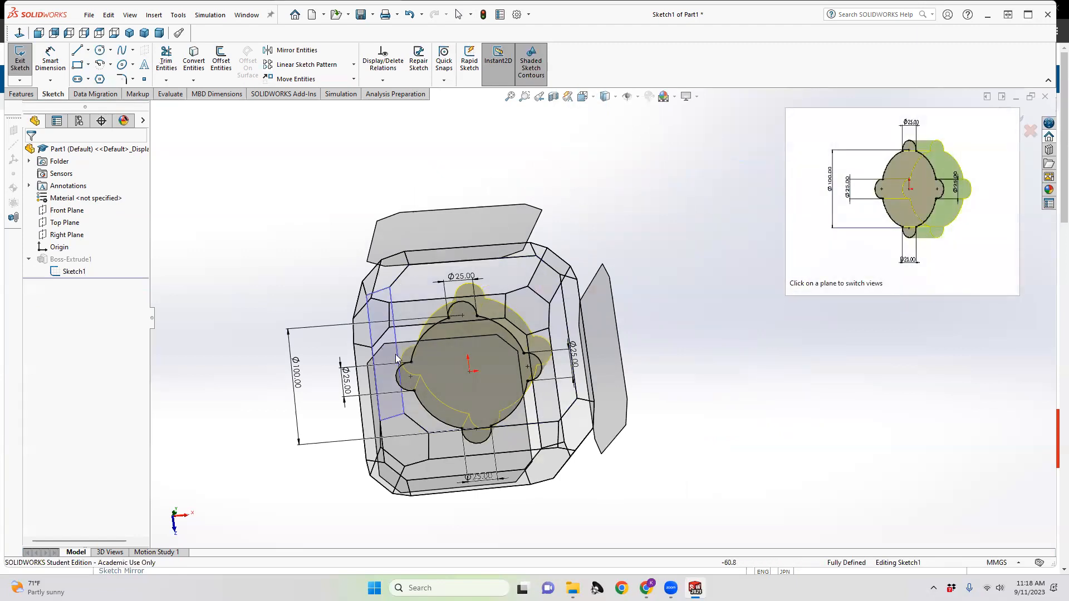
middle_drag(416, 359, 409, 456)
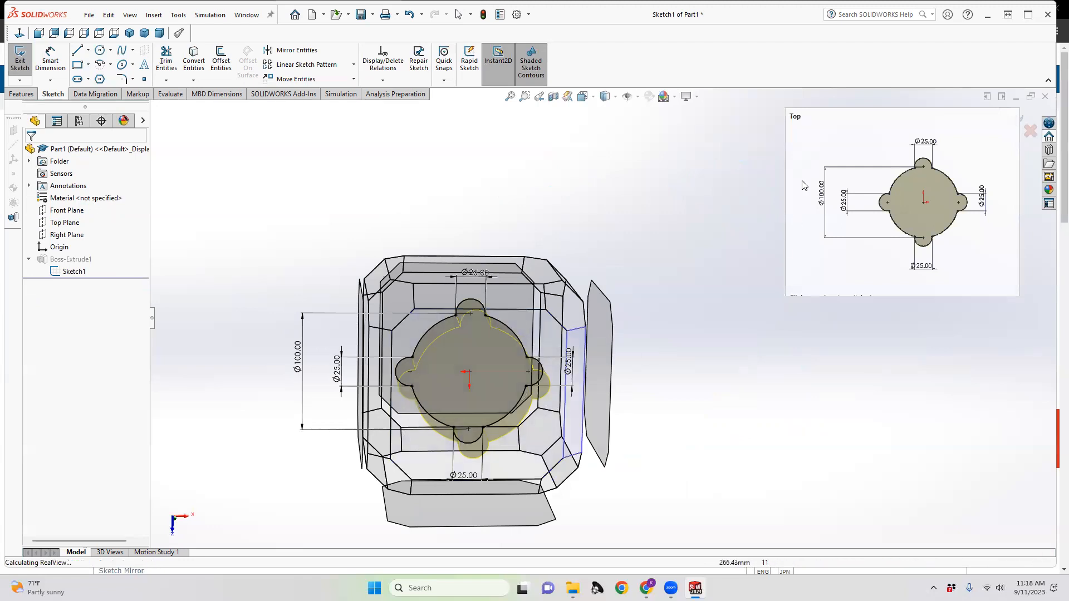
click(413, 456)
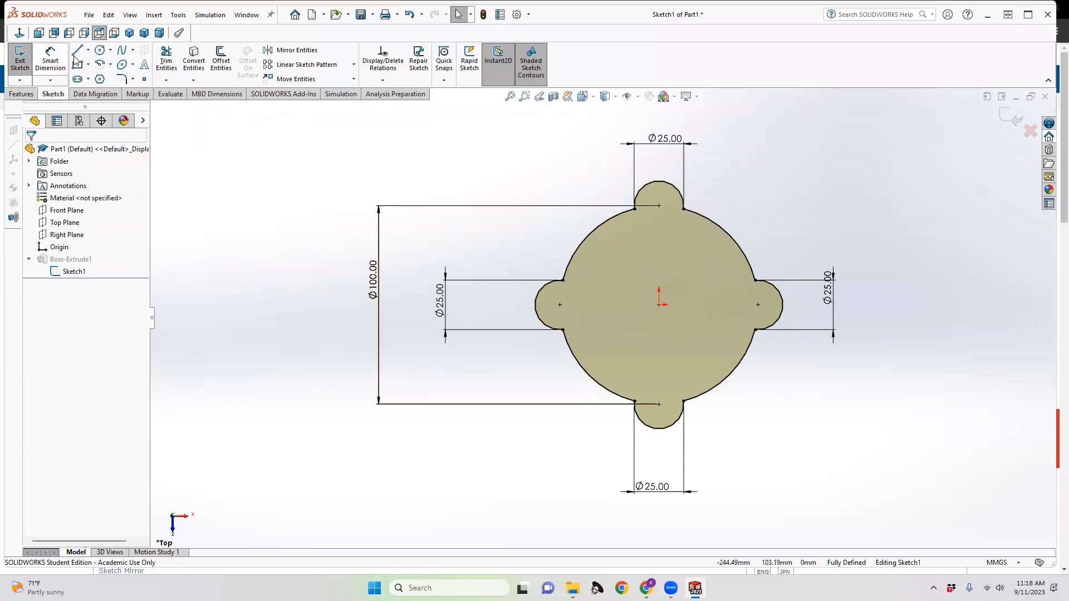
Step: Sketch four circles about 15 to 17 mm in diameter, one centred on each lobe's centre point
click(99, 53)
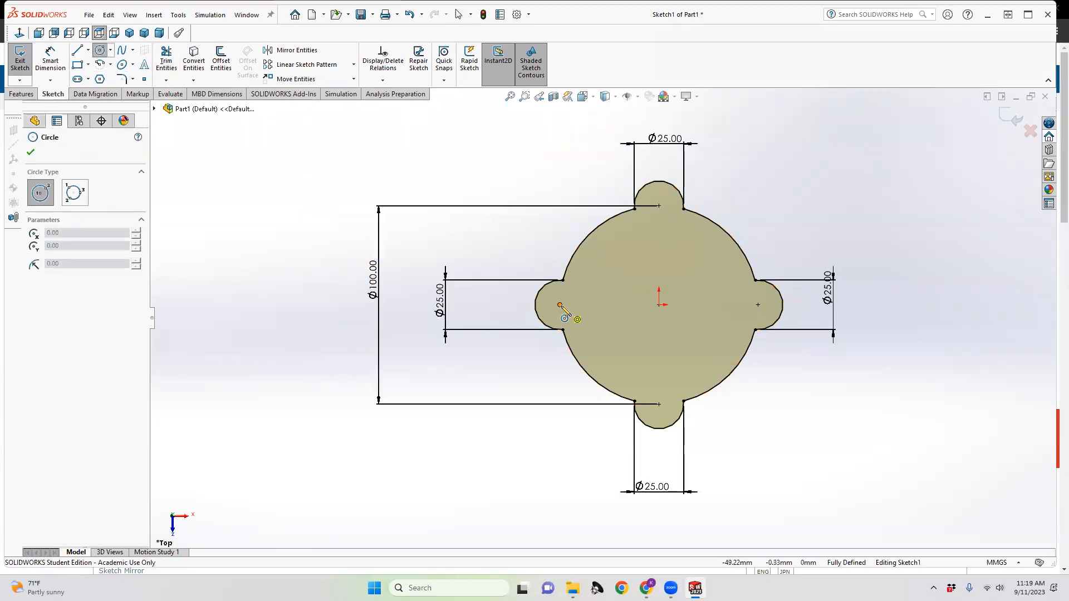
click(559, 305)
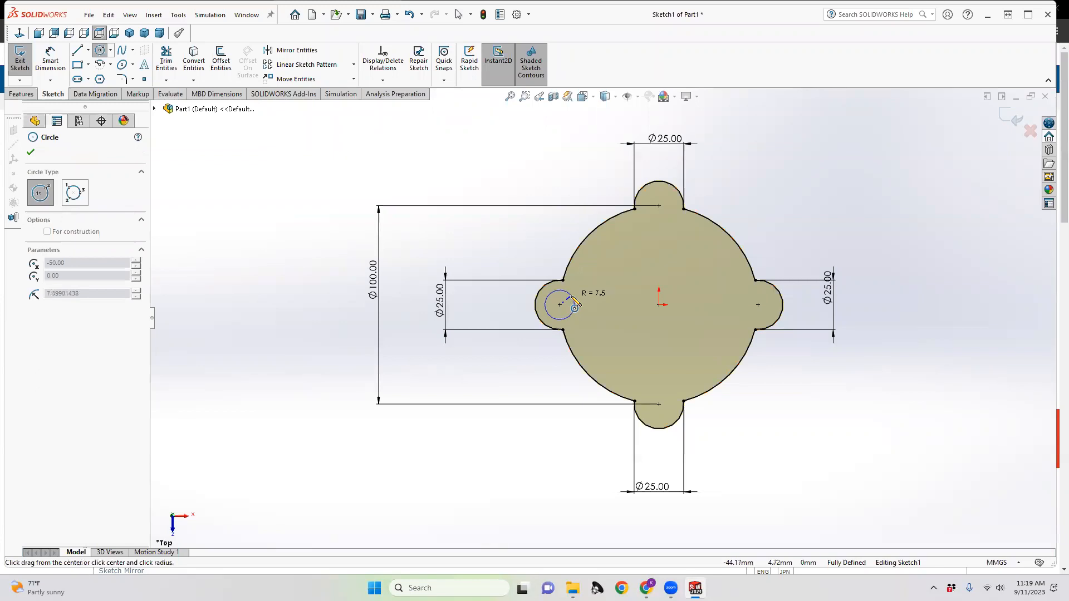
click(573, 297)
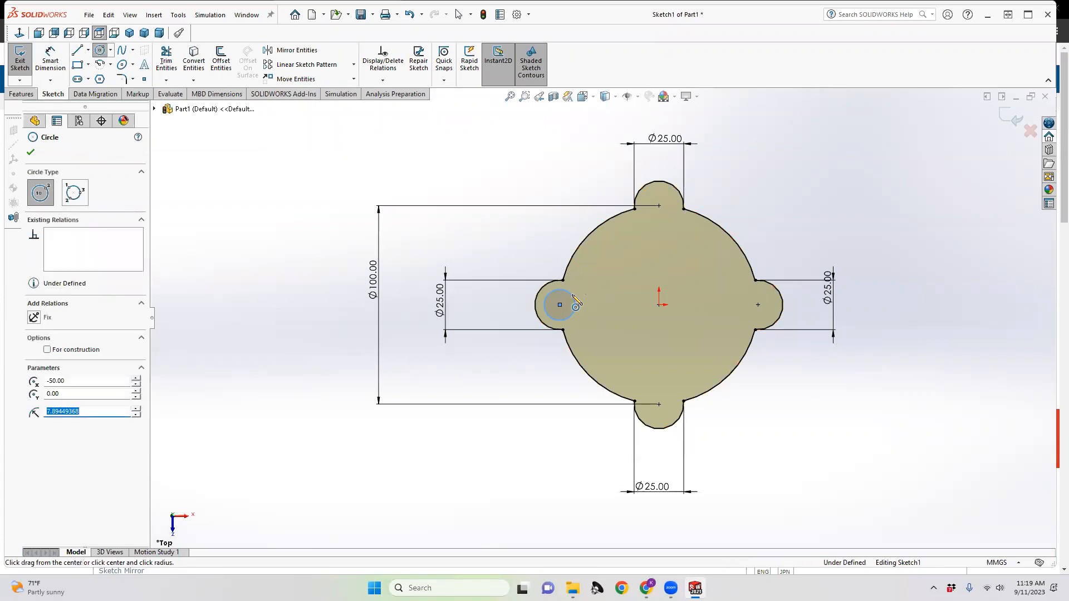
click(659, 206)
click(671, 218)
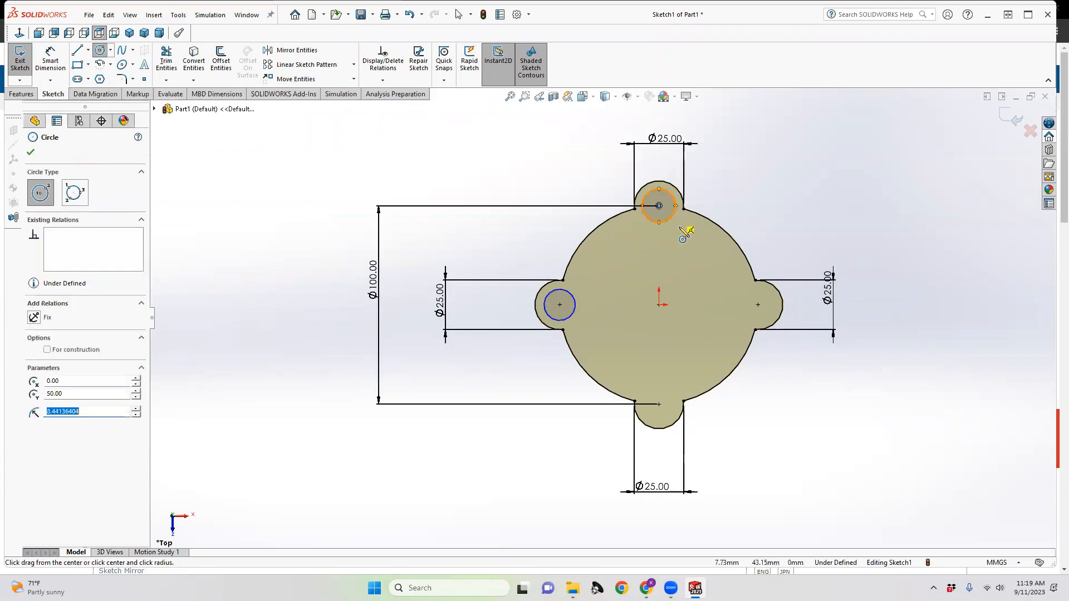
click(759, 305)
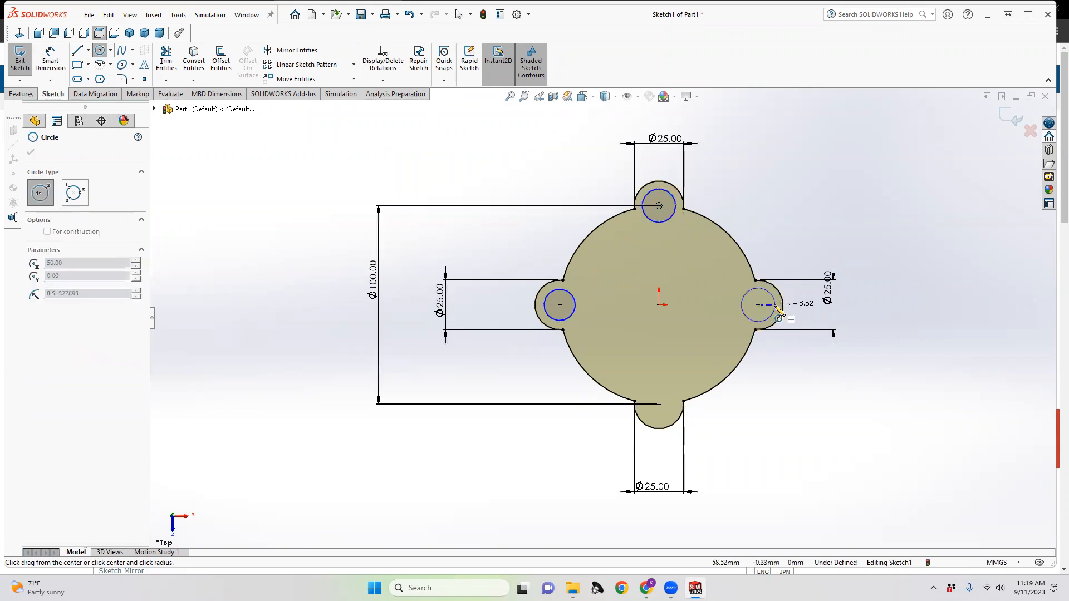
click(775, 311)
drag(659, 405, 673, 414)
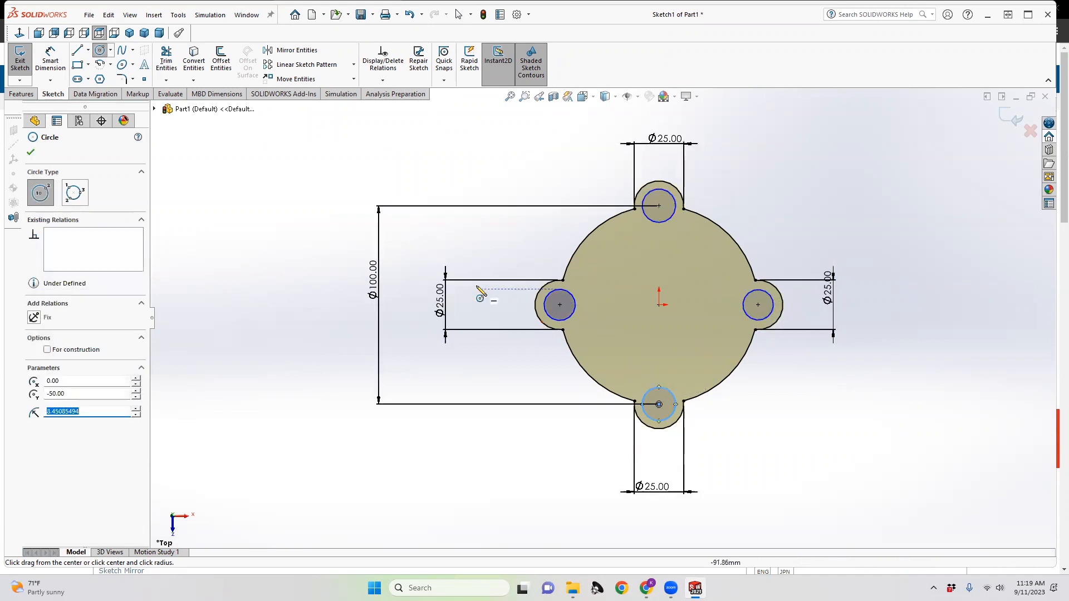
Step: Dimension the small circles in the left and upper lobes with a diameter of 15 mm each
click(50, 59)
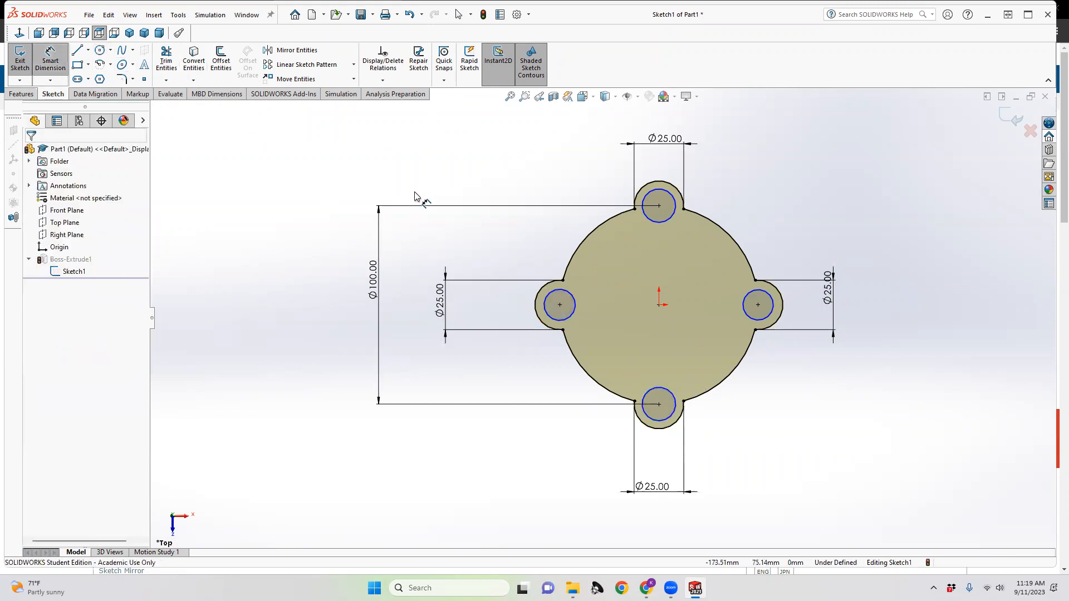
click(546, 304)
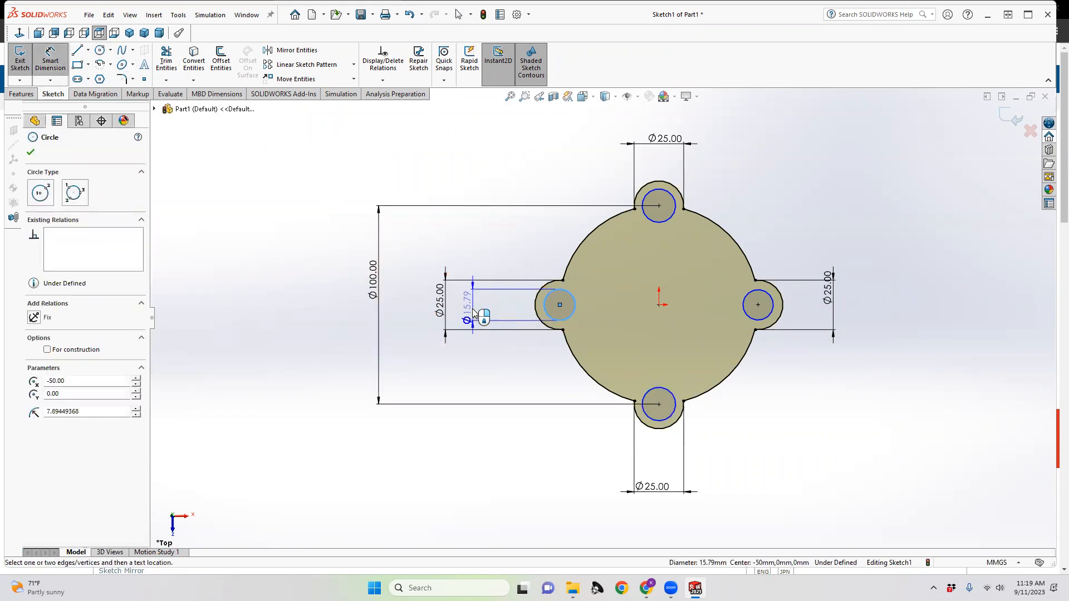
click(471, 314)
text(15)
key(Return)
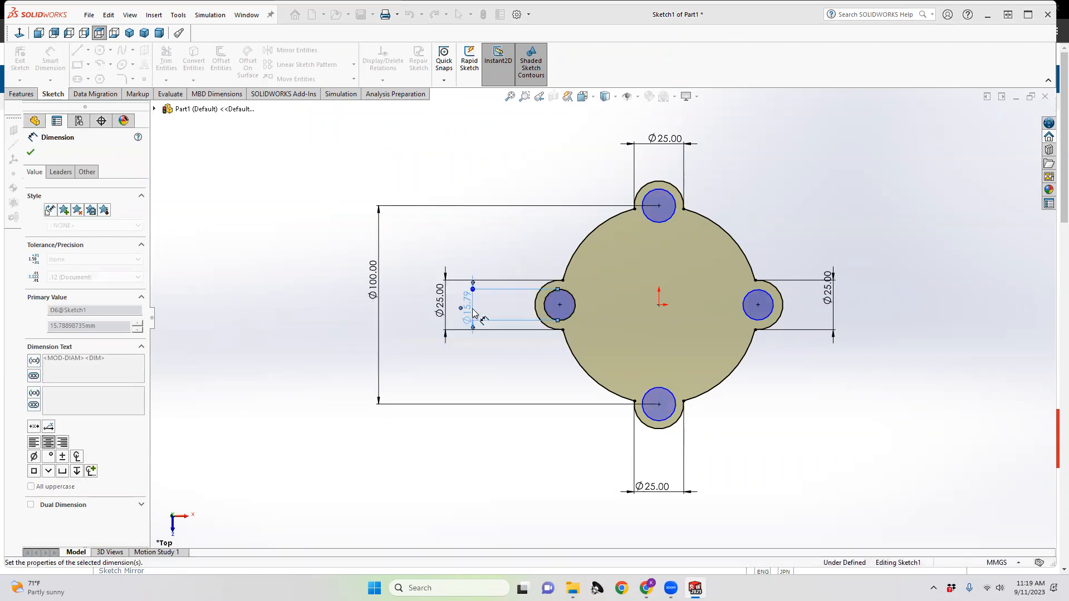
click(648, 194)
click(656, 159)
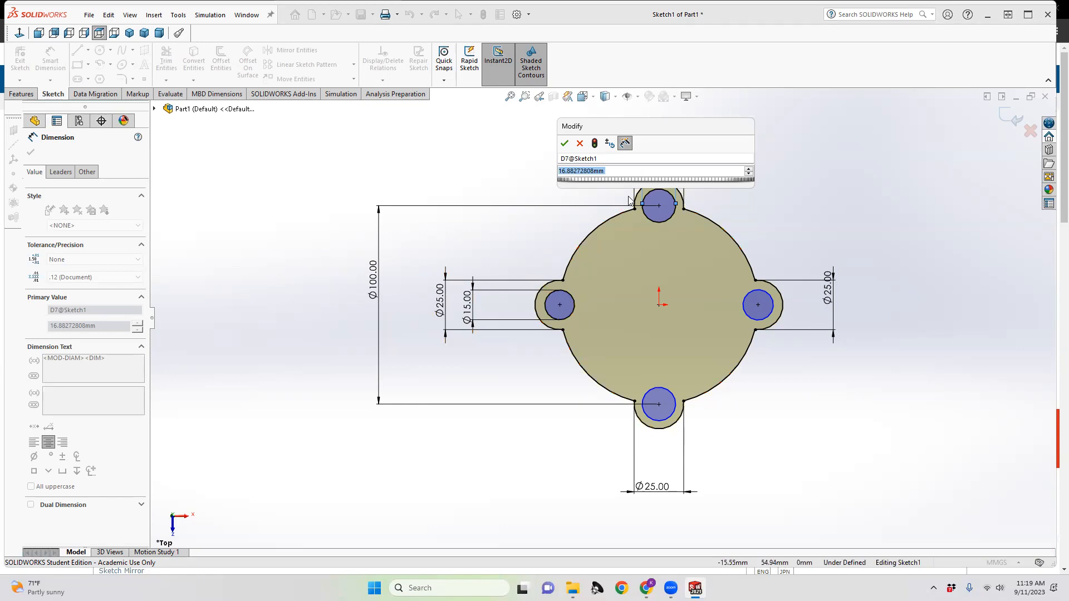
text(15)
key(Return)
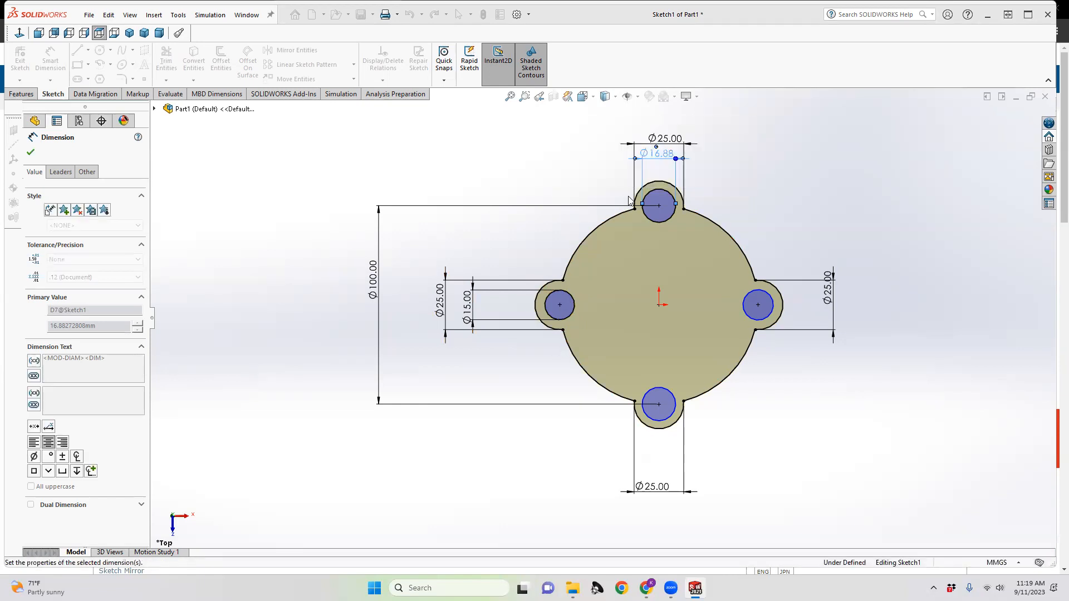
Step: Dimension the small circles in the right and lower lobes with a diameter of 15 mm each
click(771, 304)
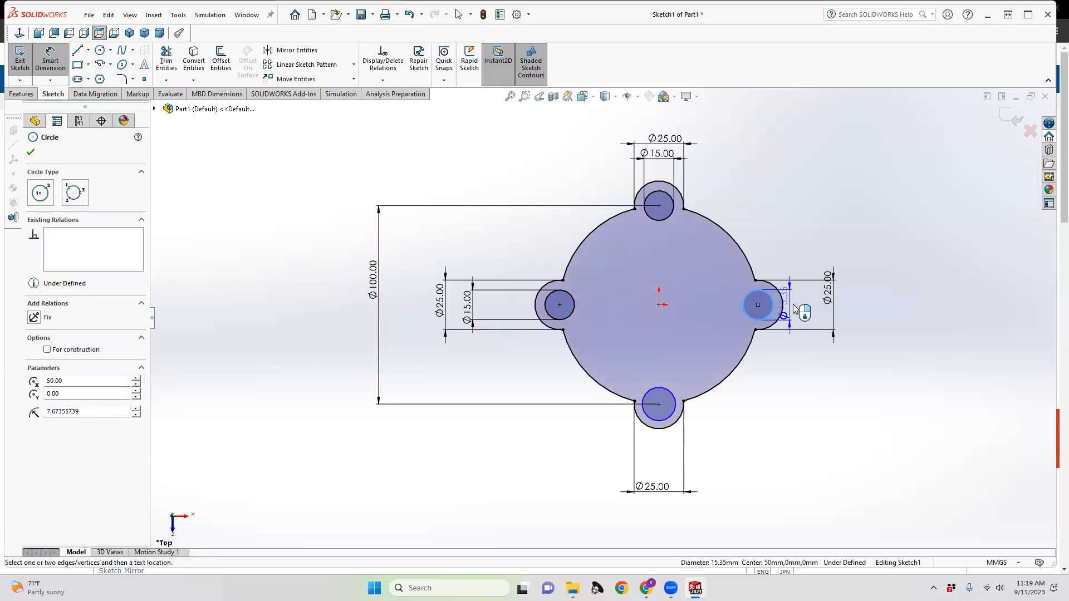
click(814, 312)
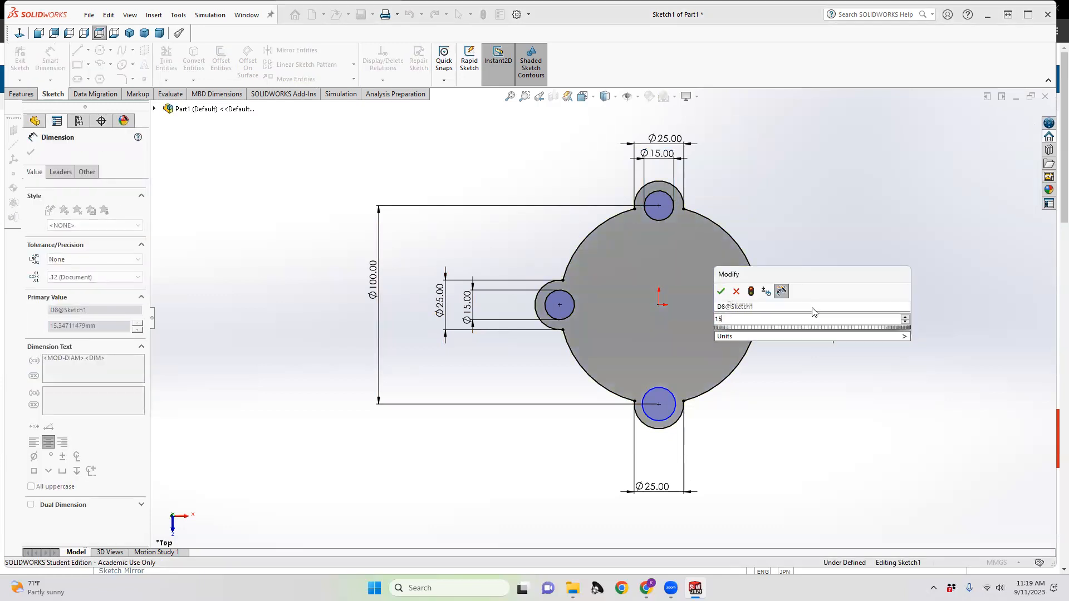
text(15)
key(Return)
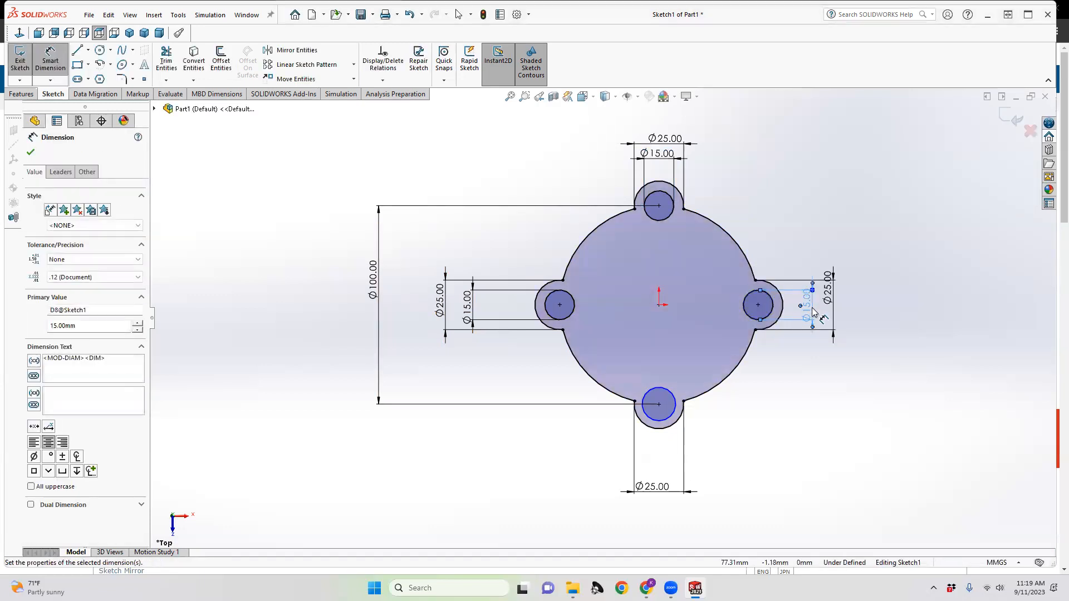
click(677, 412)
click(676, 473)
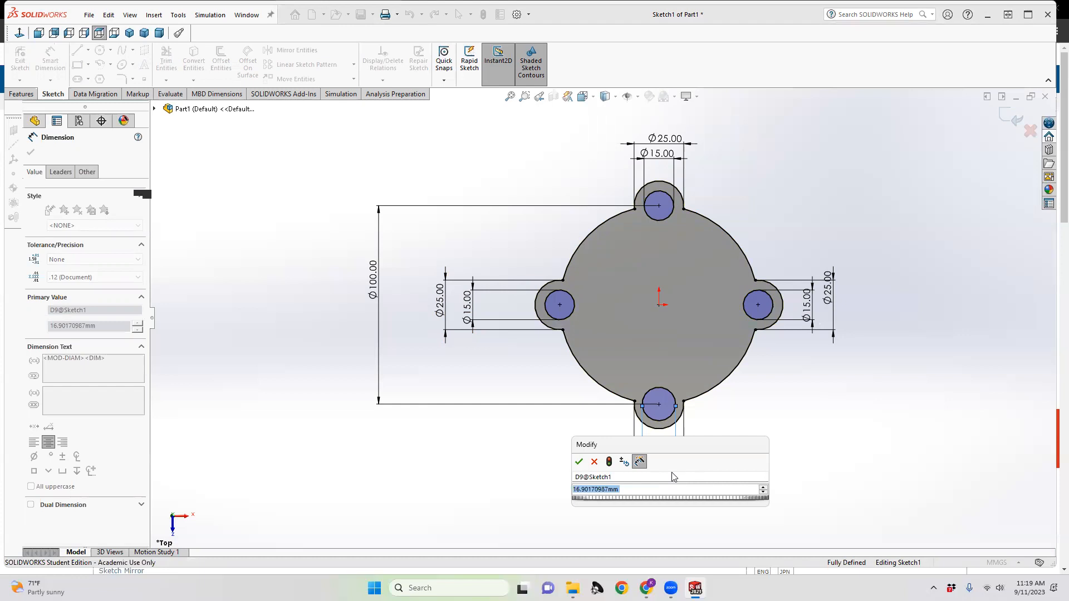
text(15)
key(Return)
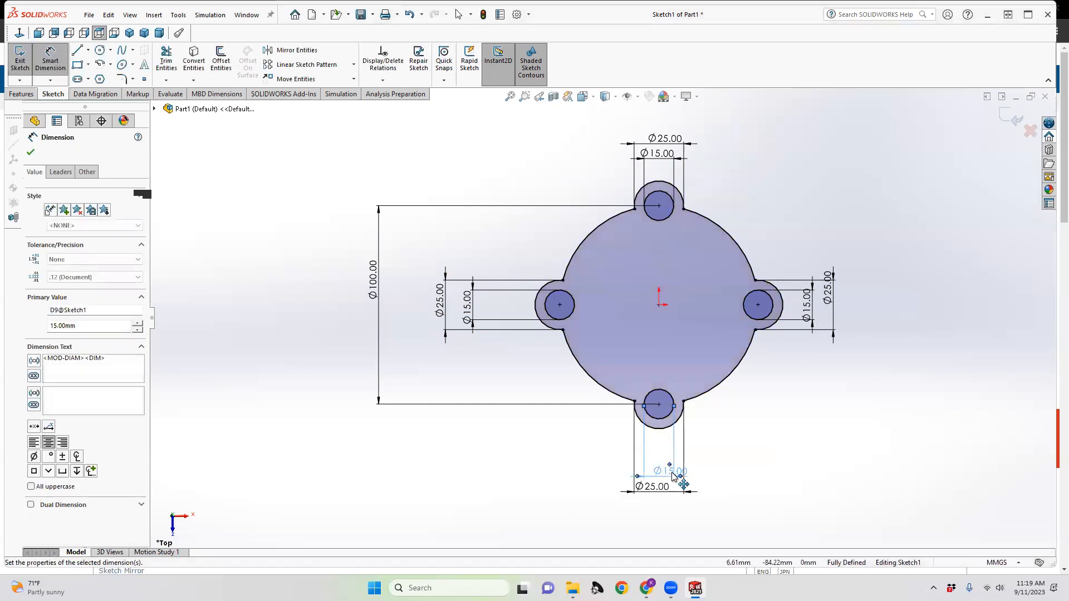
click(768, 429)
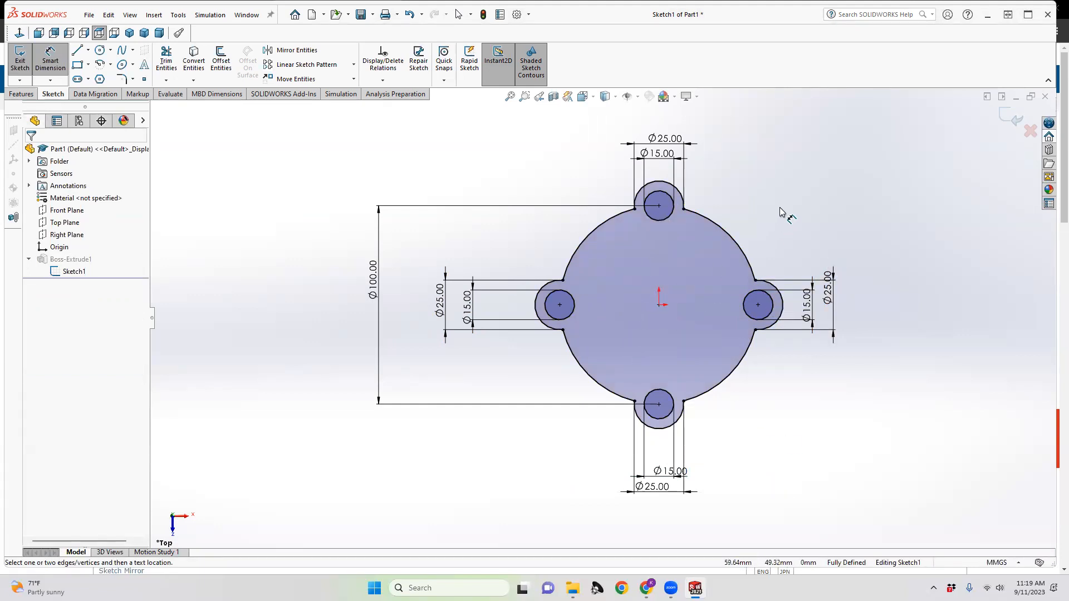
click(51, 62)
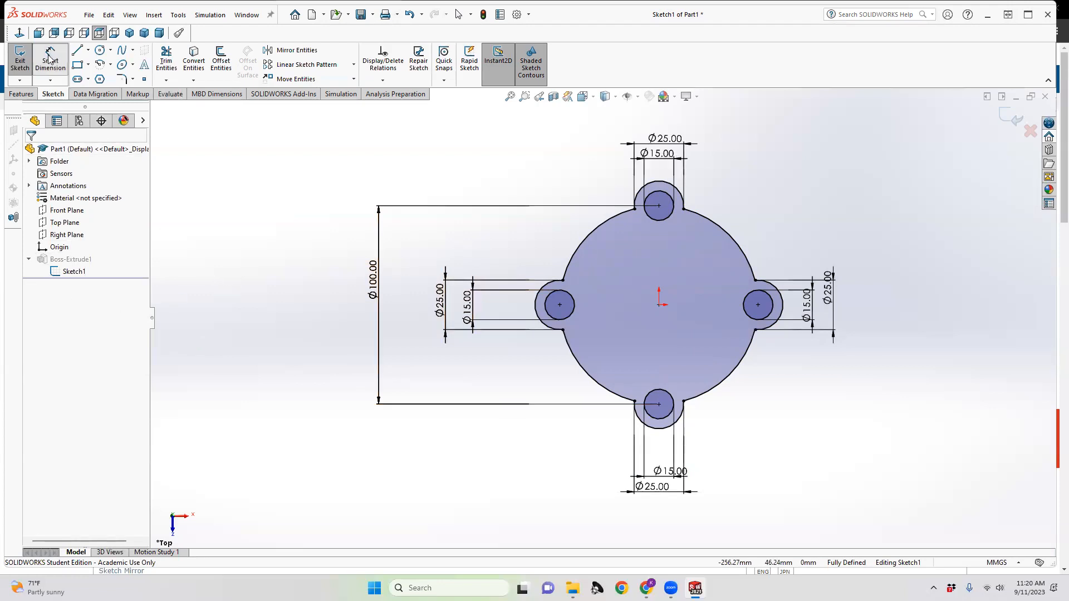
click(61, 68)
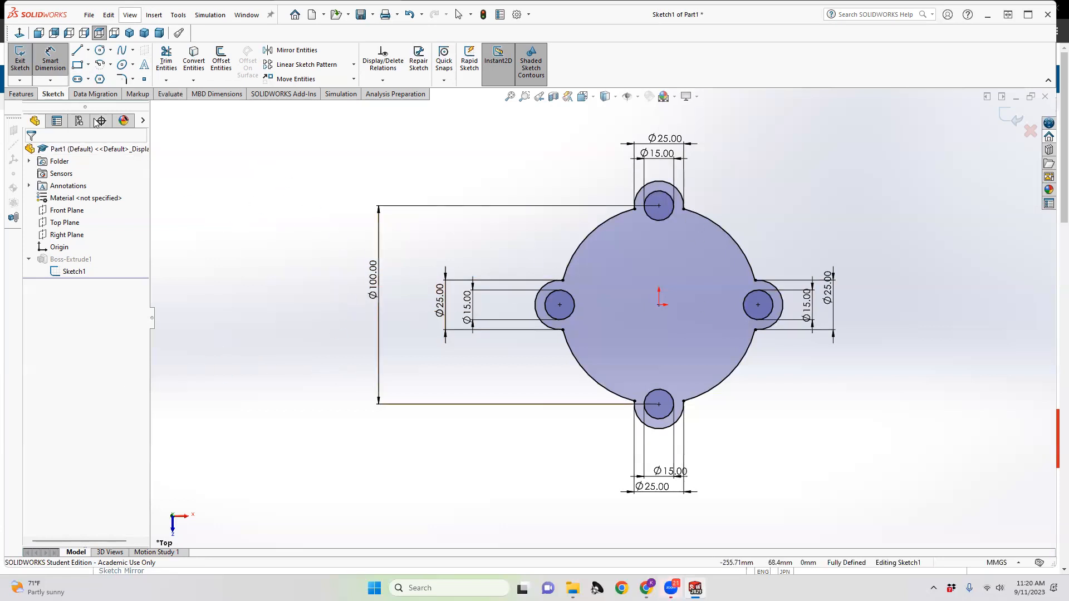
click(50, 64)
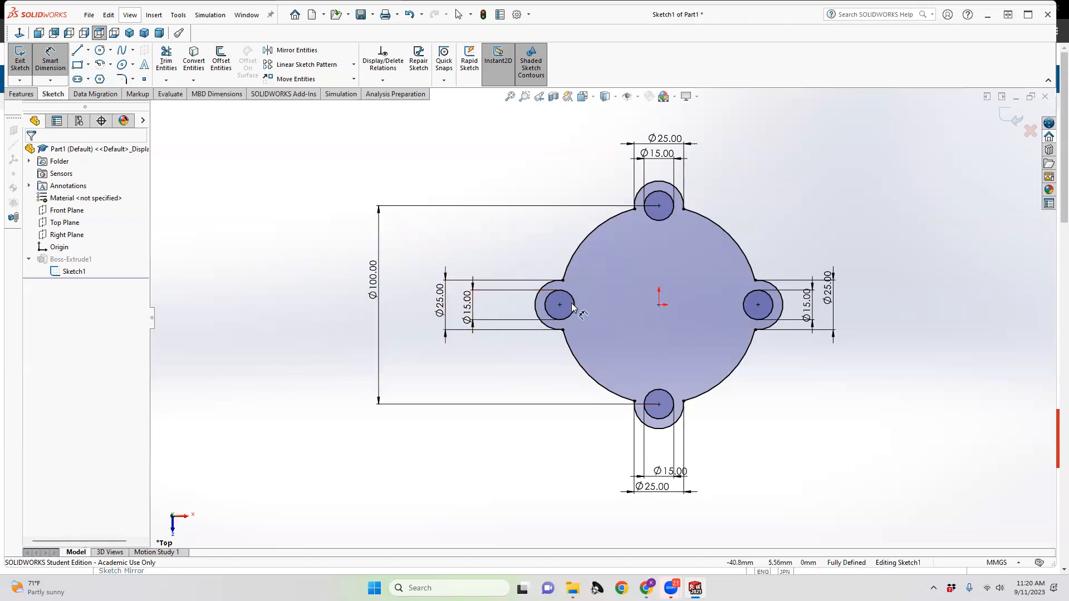
click(37, 55)
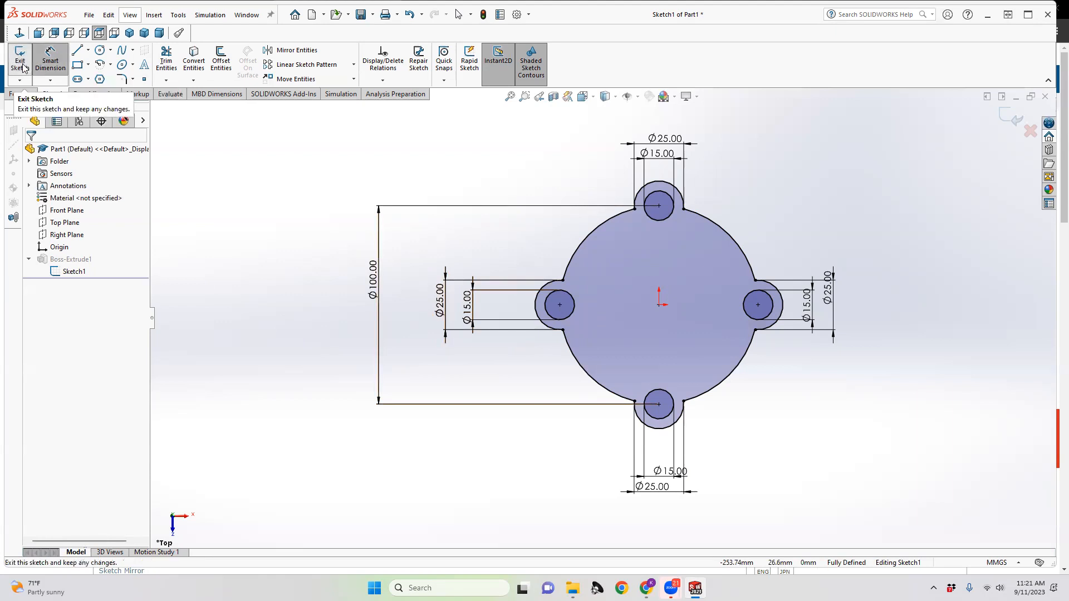
Step: Exit the sketch to update the solid with its four lobe holes, and open the boss extrusion for editing
click(21, 62)
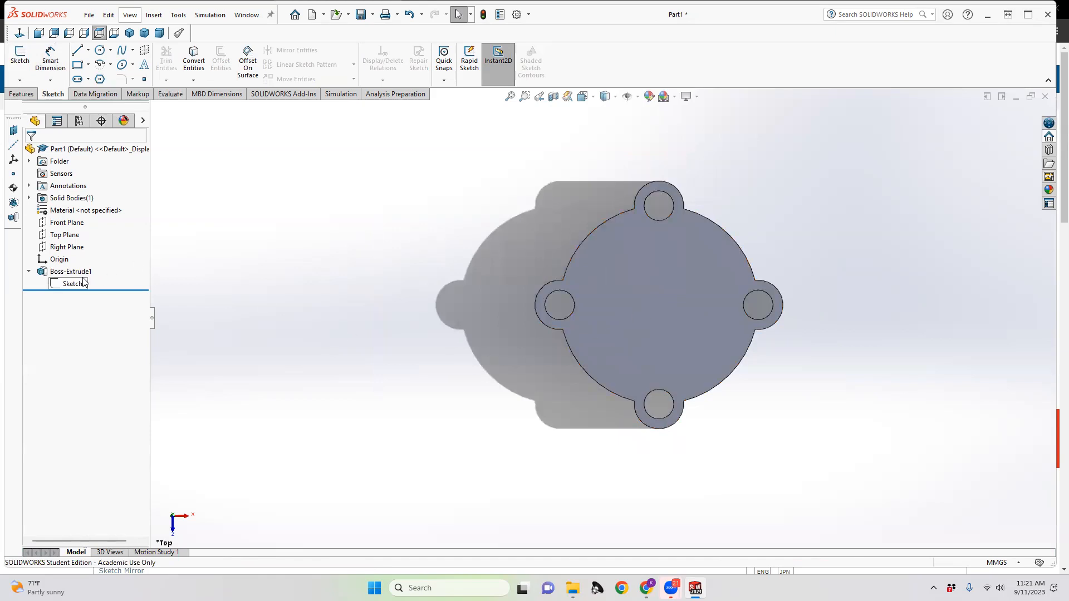
middle_drag(577, 303, 640, 299)
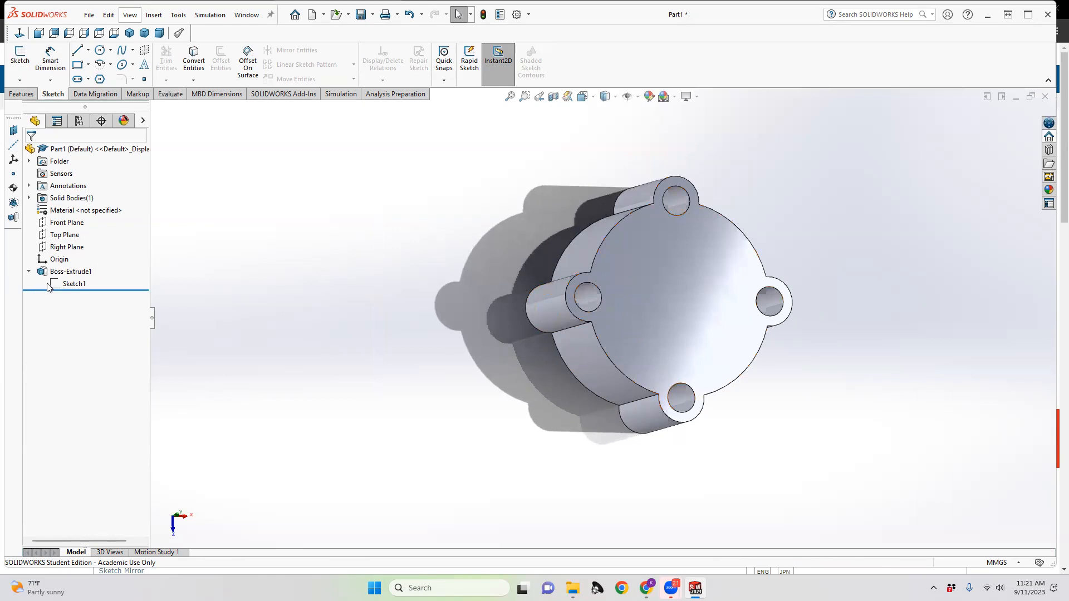
click(64, 272)
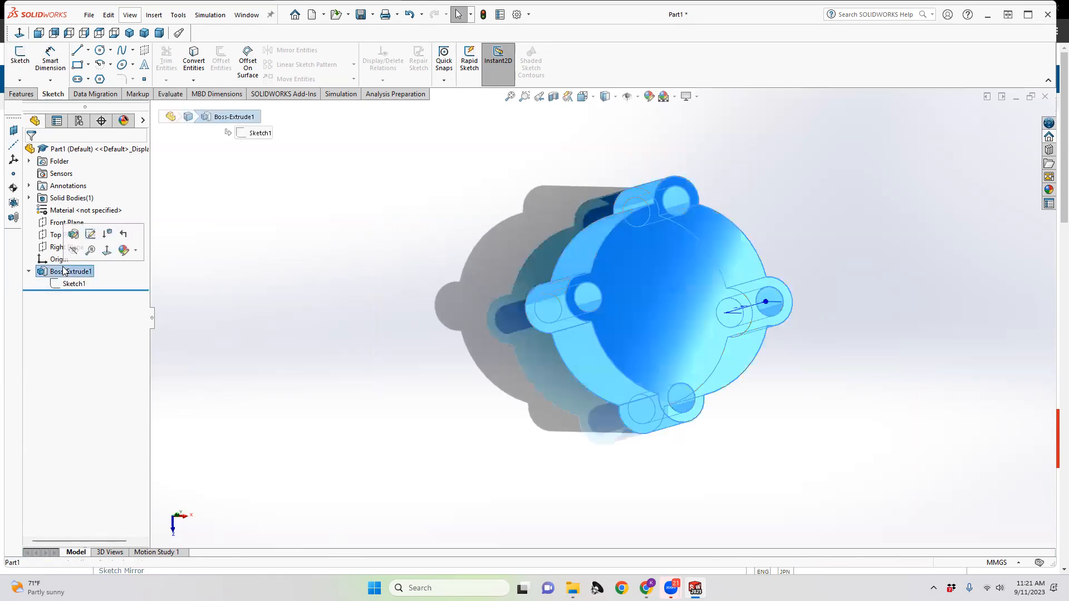
click(73, 234)
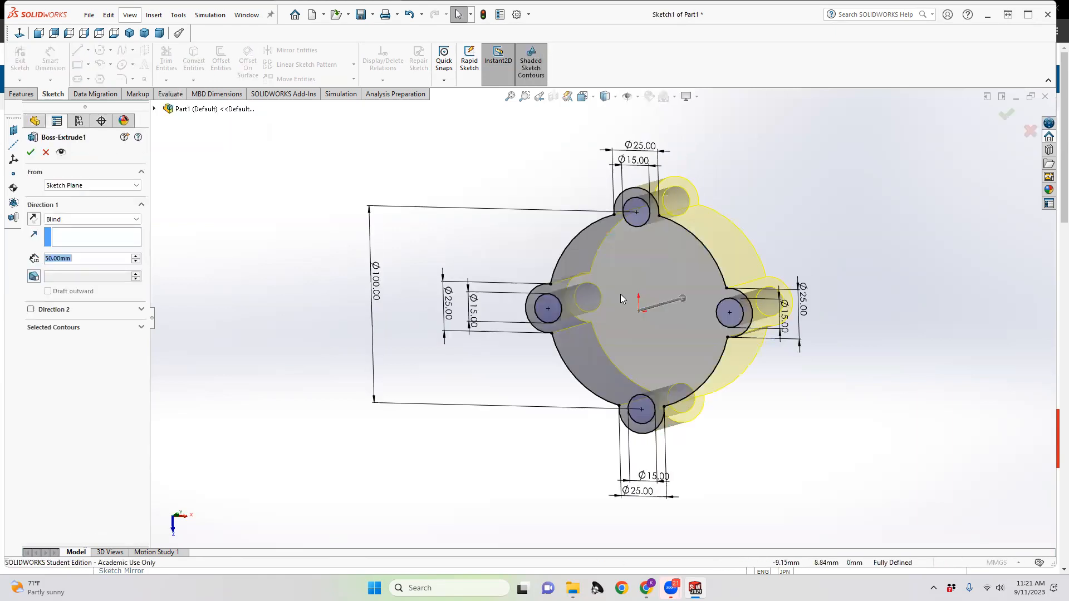
Step: In the top view, select the four-lobed plate region, excluding the four hole circles, as the extrusion's contour
middle_drag(496, 365, 468, 363)
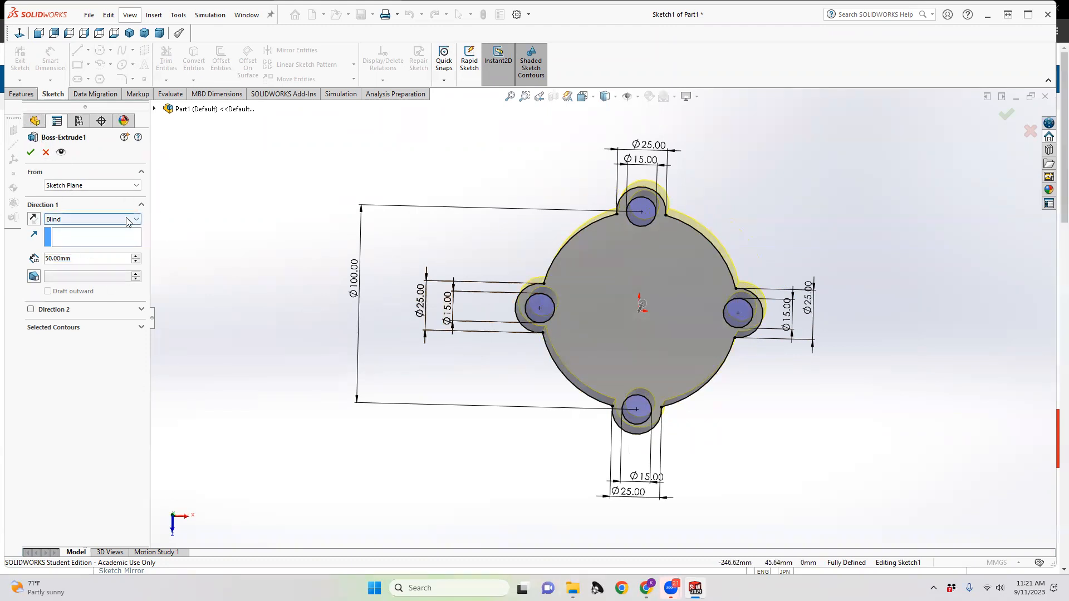
click(66, 327)
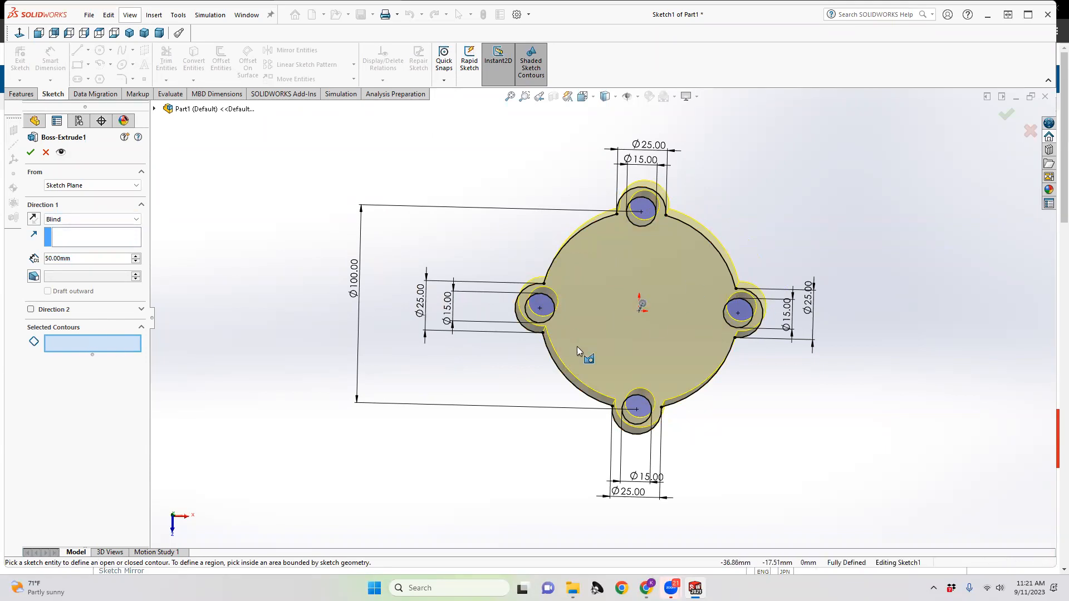
mouse_move(524, 387)
middle_down()
mouse_move(563, 362)
mouse_move(527, 377)
mouse_move(563, 411)
mouse_move(531, 407)
mouse_move(520, 420)
mouse_move(534, 407)
middle_up()
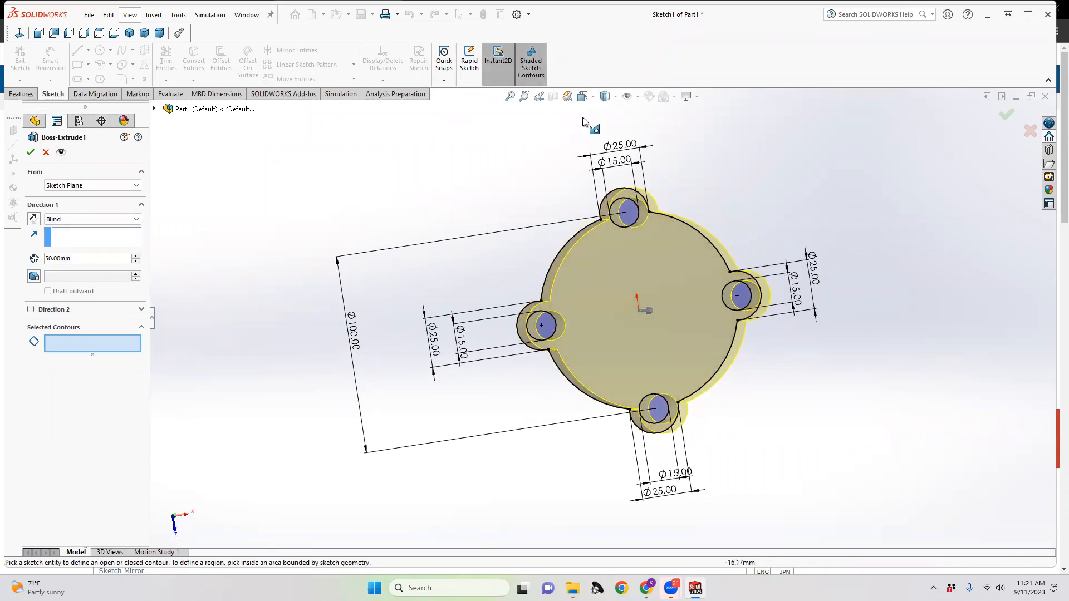
click(583, 97)
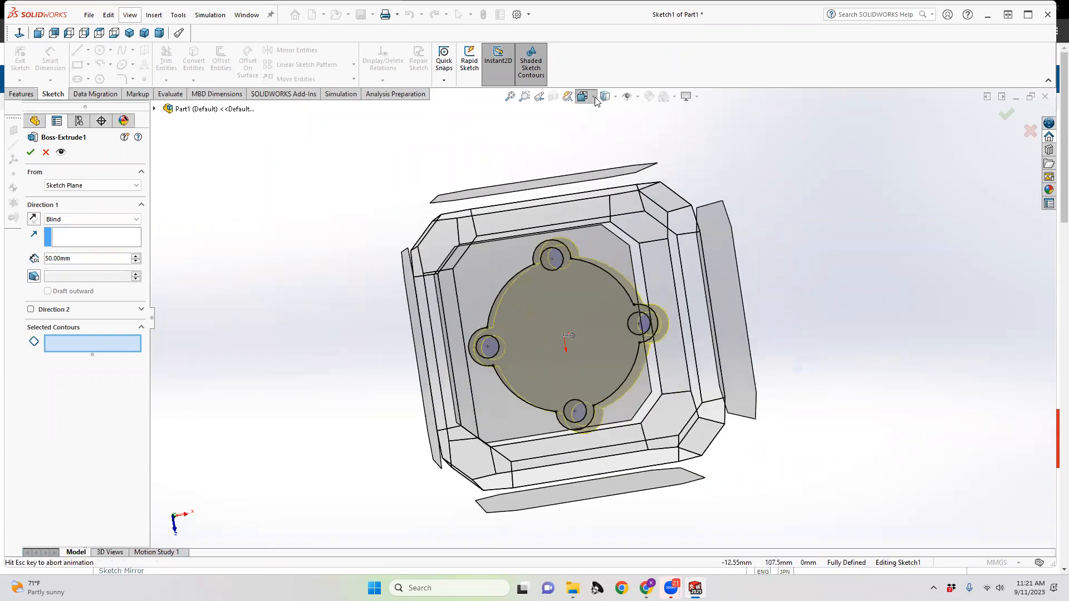
click(498, 294)
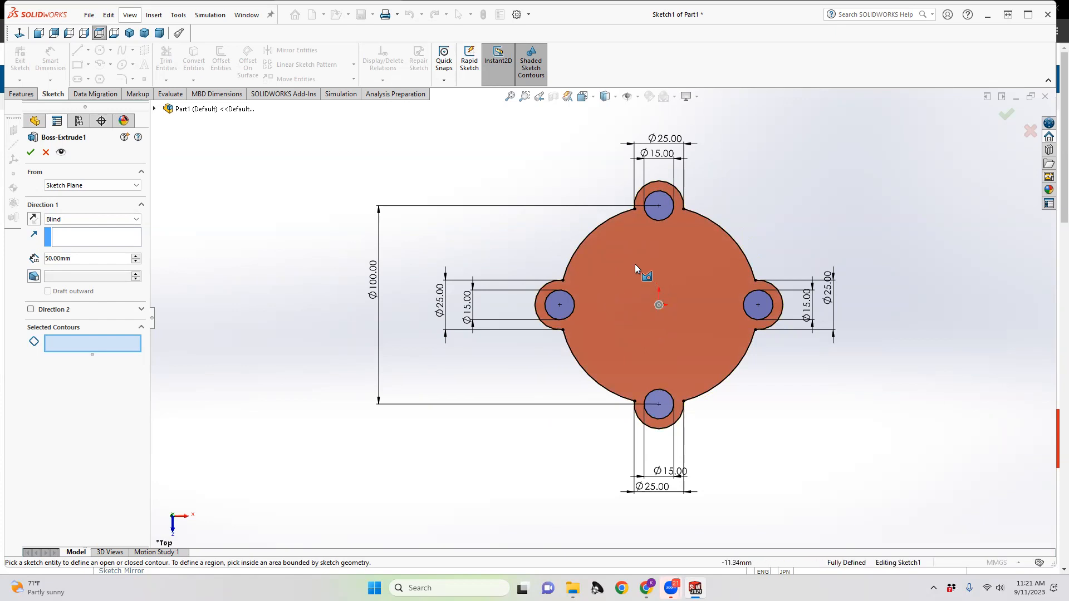
click(651, 248)
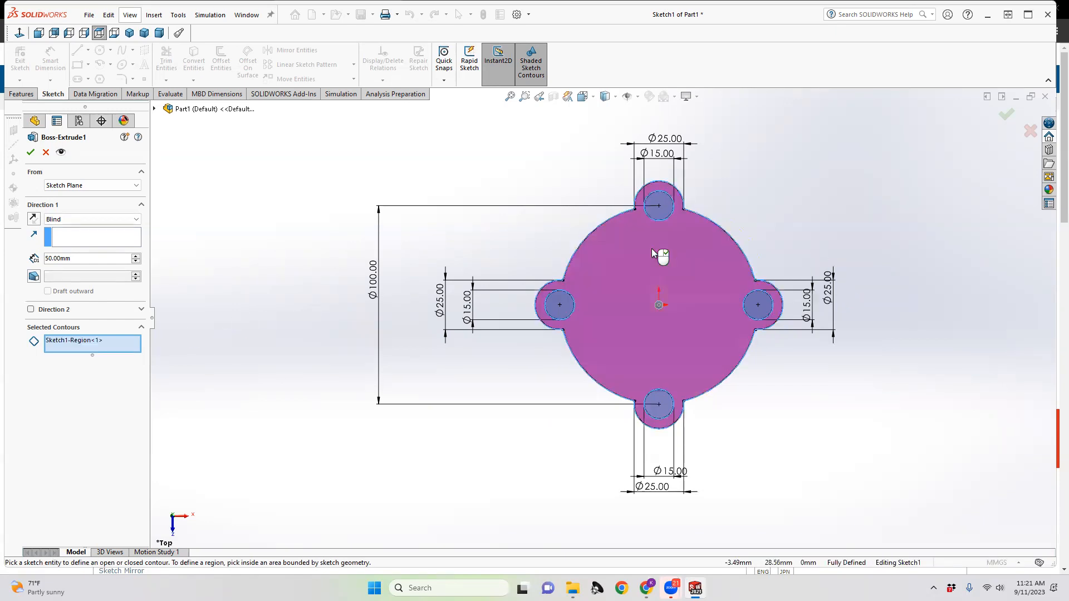
click(588, 236)
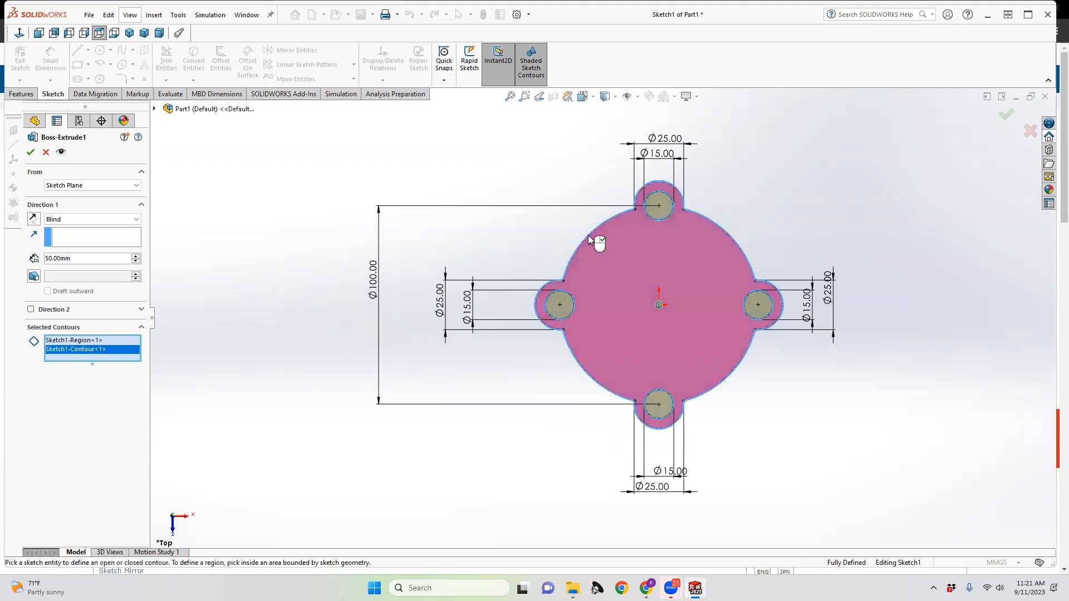
right_click(97, 353)
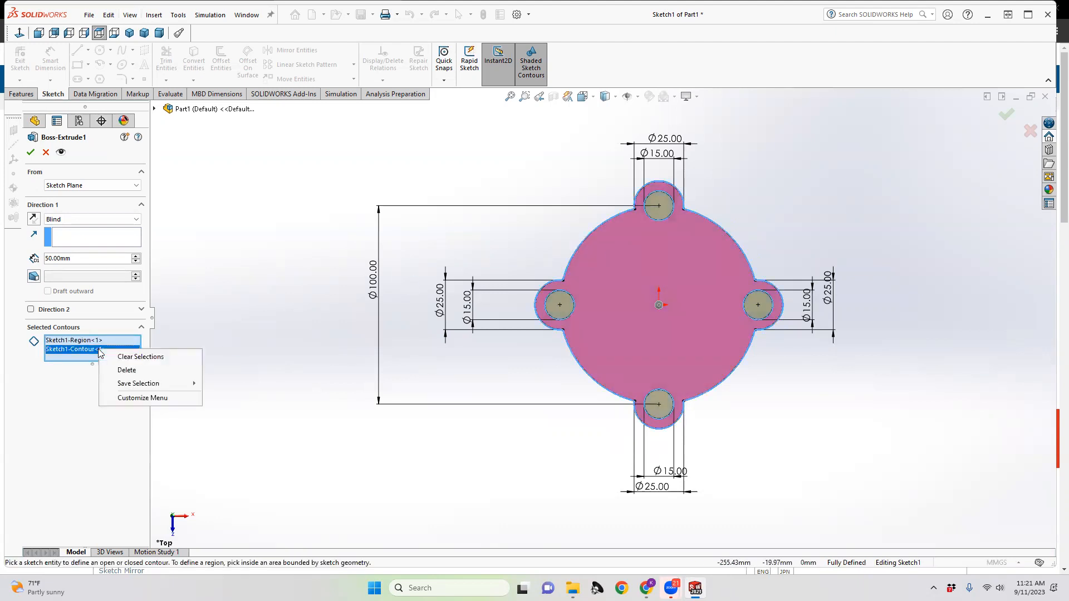
click(128, 370)
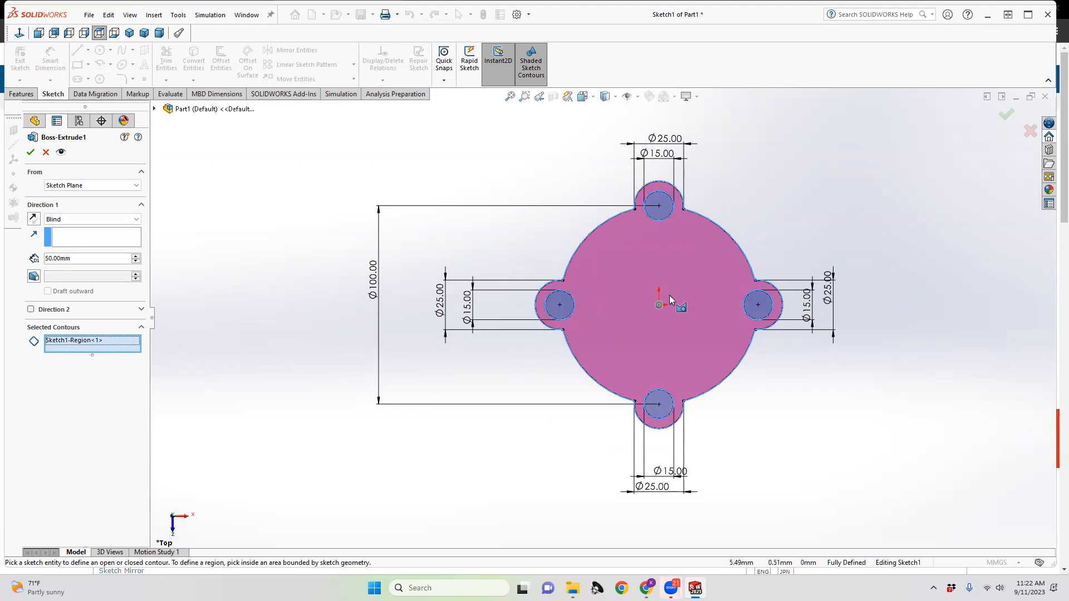
Step: Add the four 15 mm circle regions to the extrusion's selected contours and accept the feature
click(561, 309)
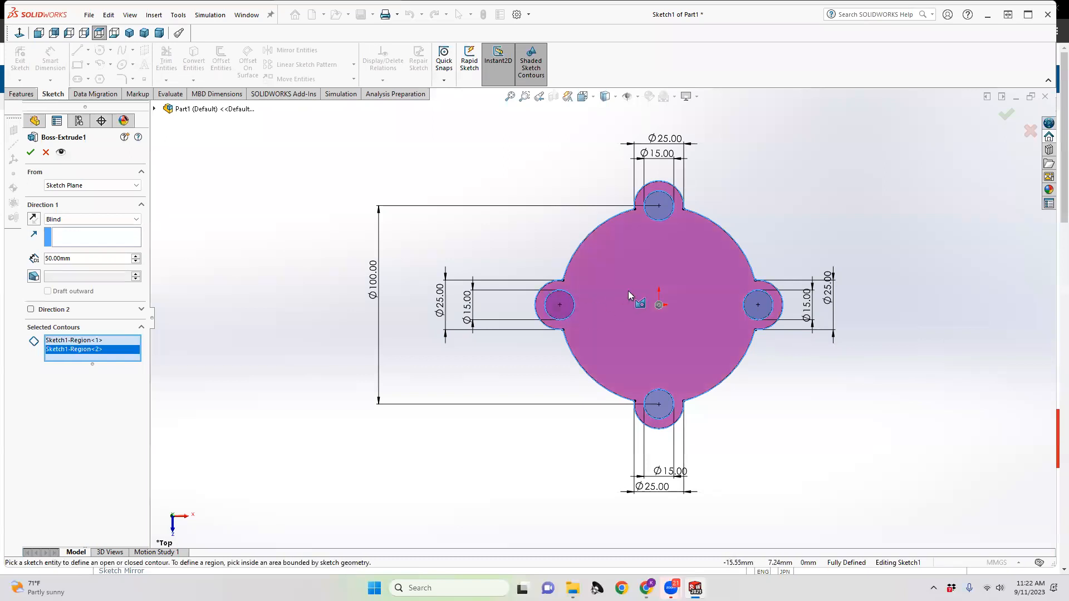
click(657, 406)
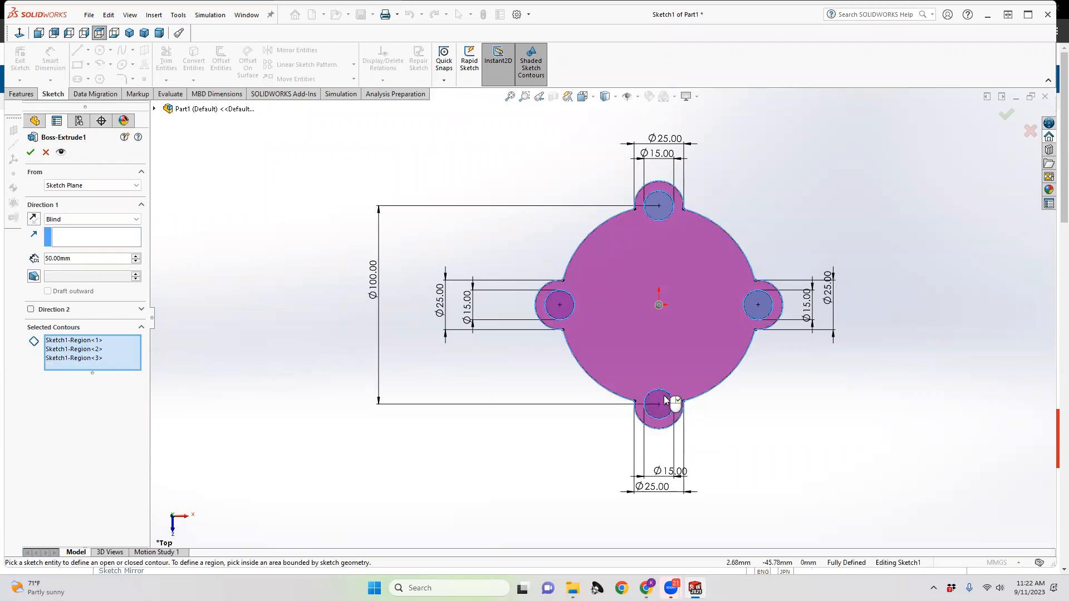
click(761, 314)
click(667, 218)
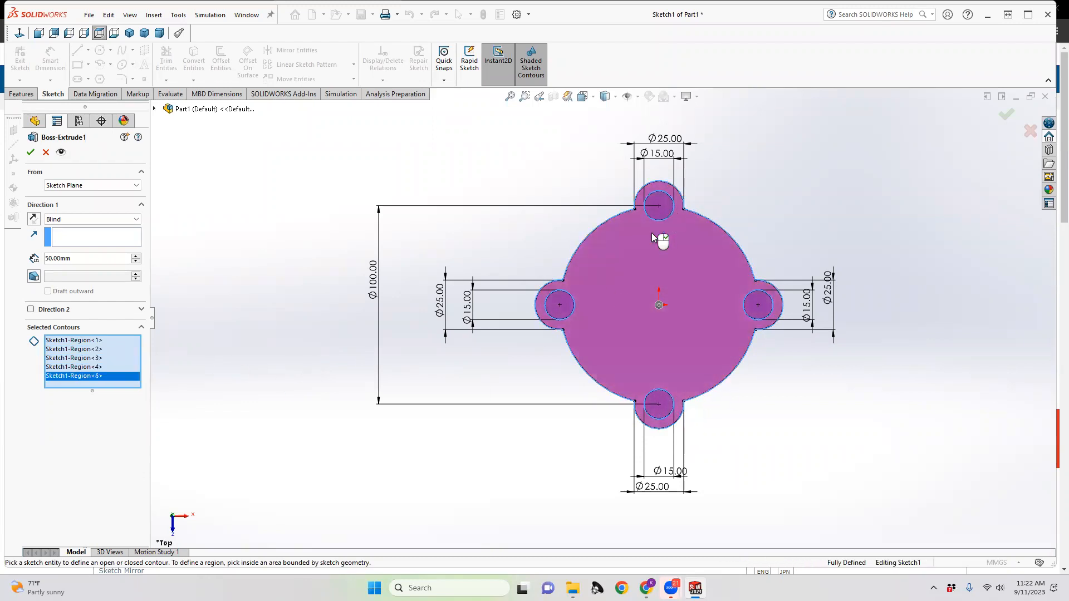
click(31, 152)
middle_drag(790, 336, 754, 312)
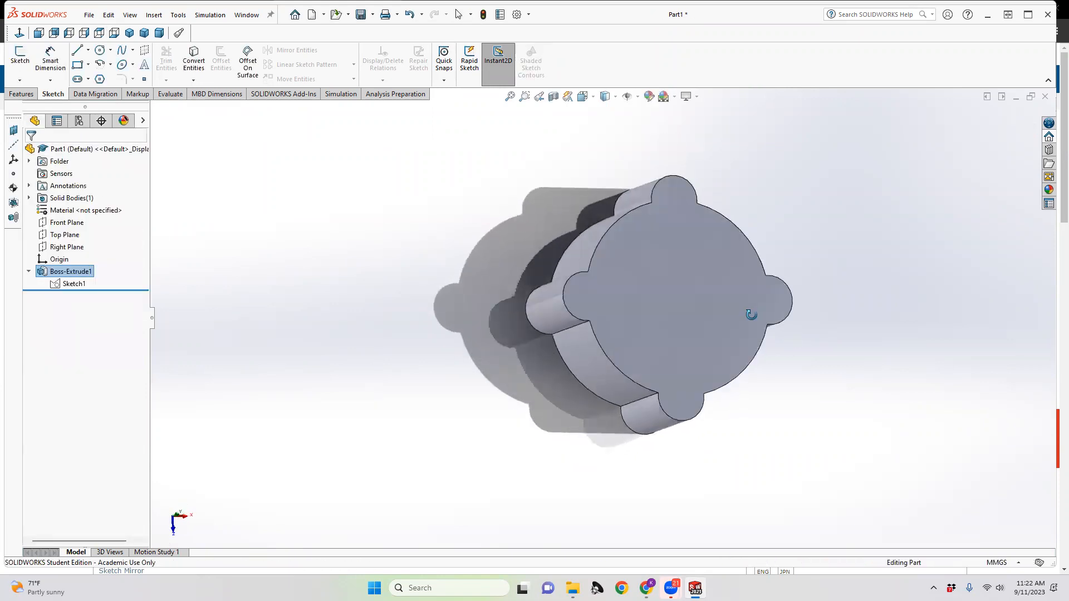
Step: Reopen the boss extrusion for editing, clear its selected contours, and select only the four-lobed plate region around the holes
right_click(84, 274)
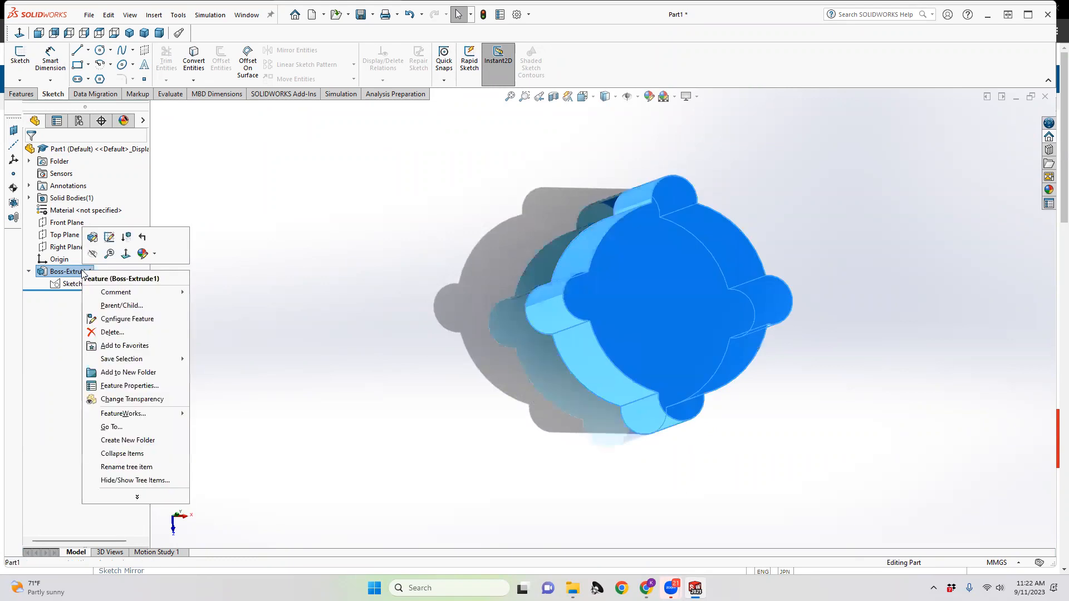
click(93, 238)
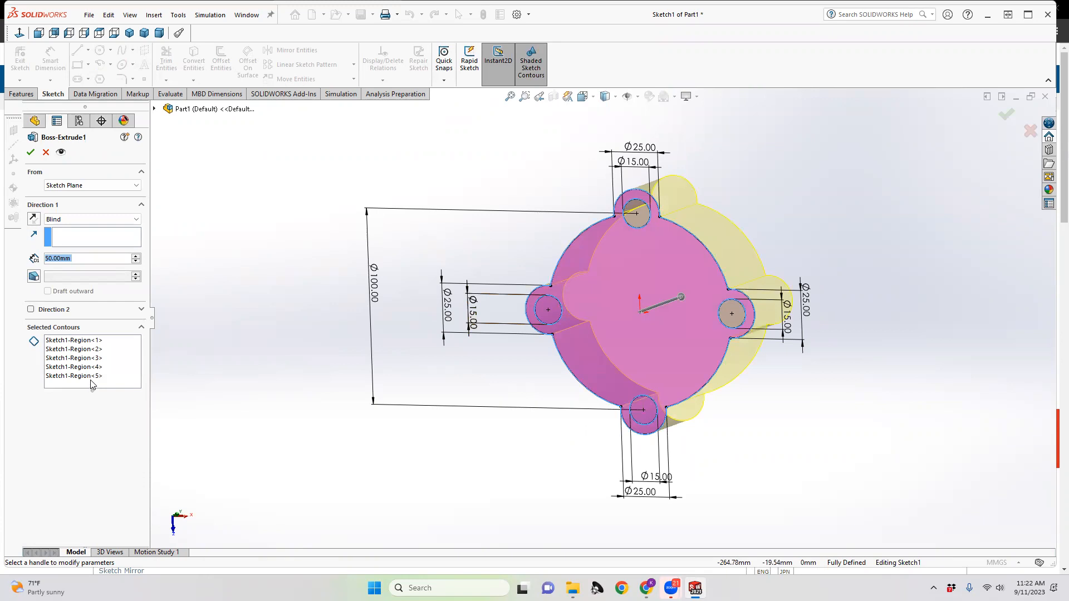
click(113, 383)
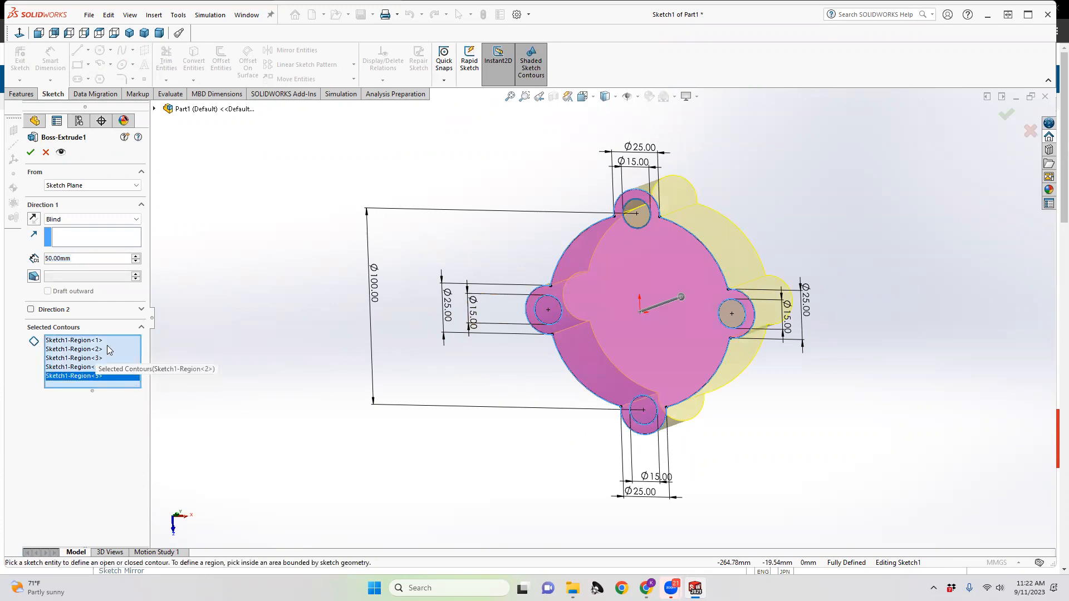
right_click(109, 350)
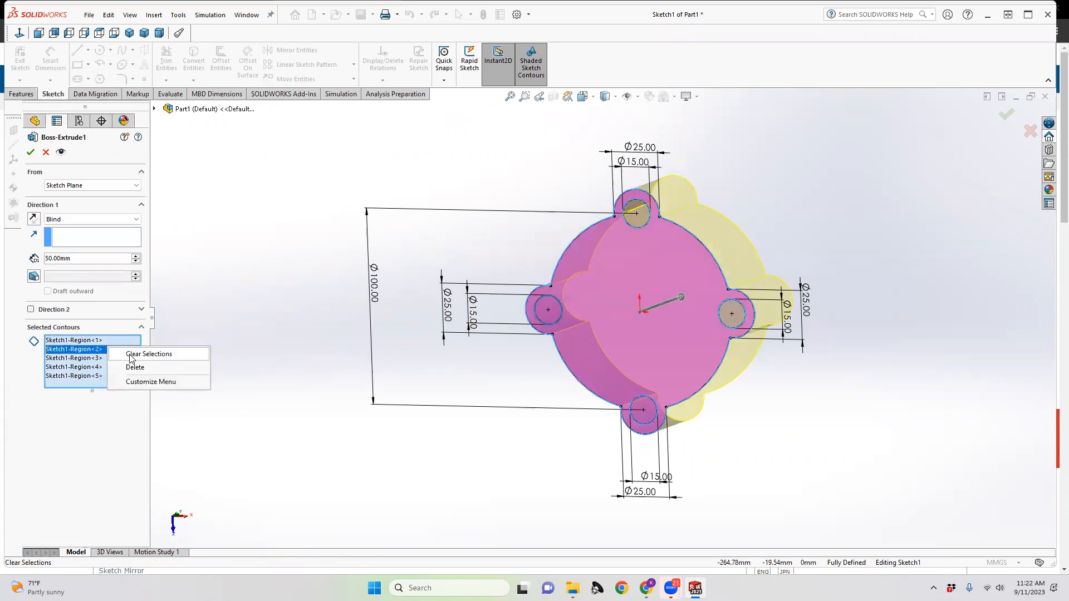
click(132, 357)
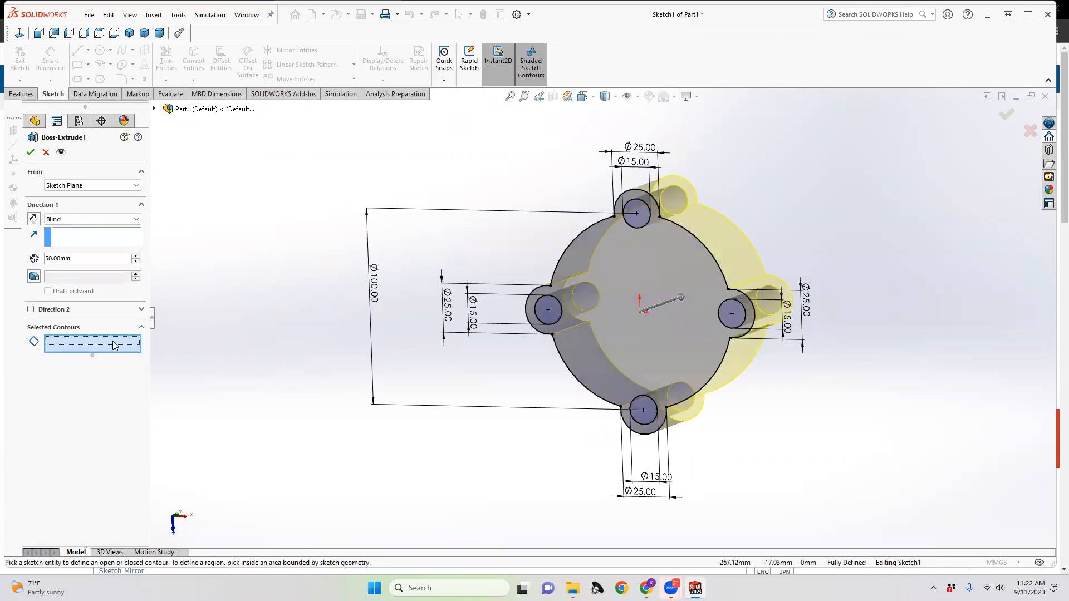
click(614, 329)
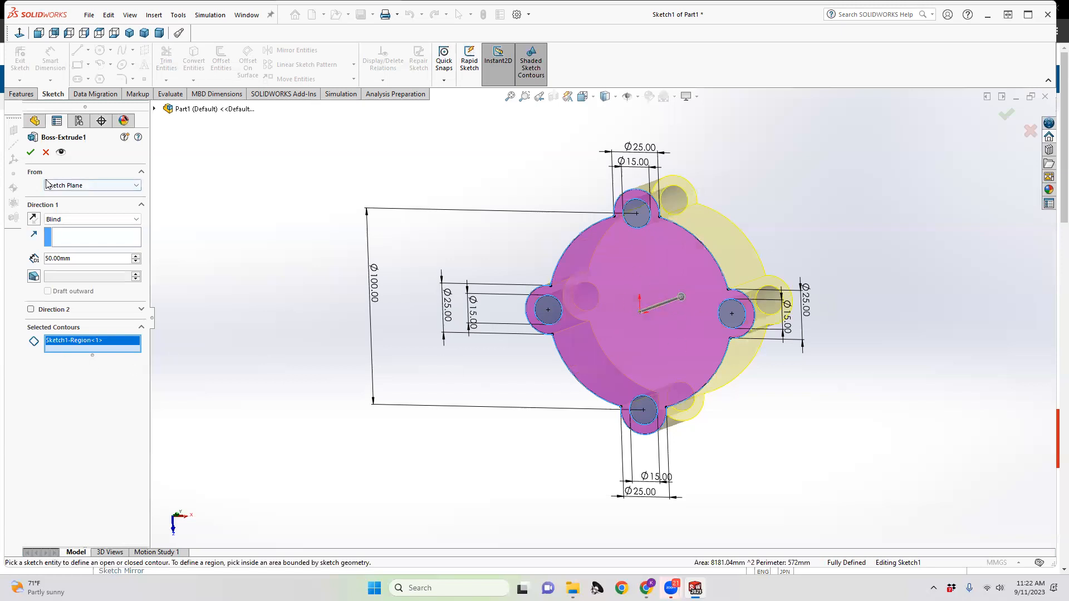
Step: Try the extrusion in the reversed direction and flip it back to the original side
click(33, 219)
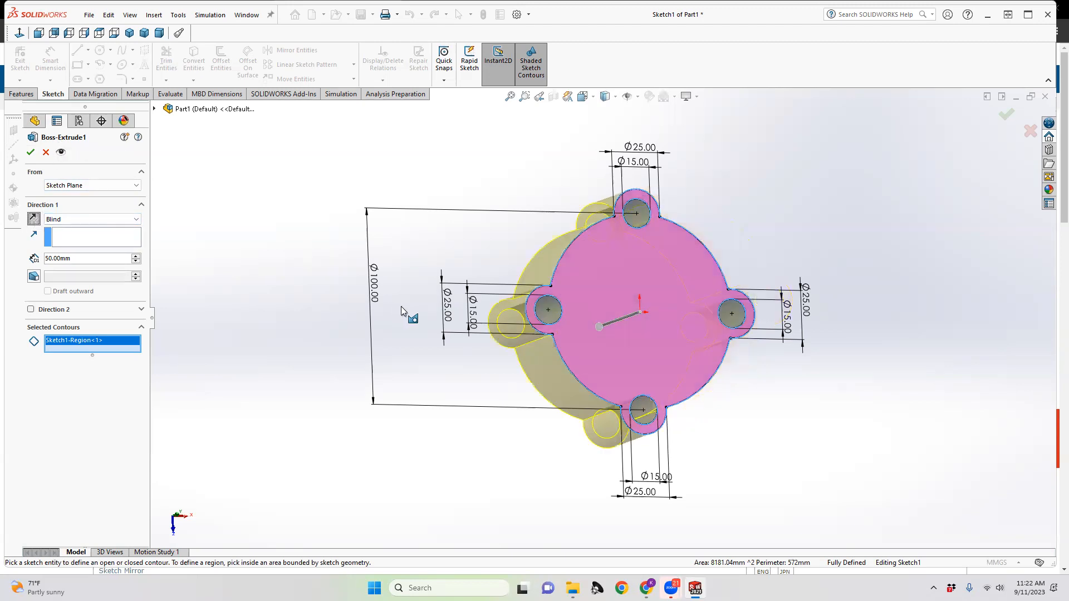
mouse_move(642, 317)
middle_down()
mouse_move(724, 313)
mouse_move(629, 315)
mouse_move(641, 315)
middle_up()
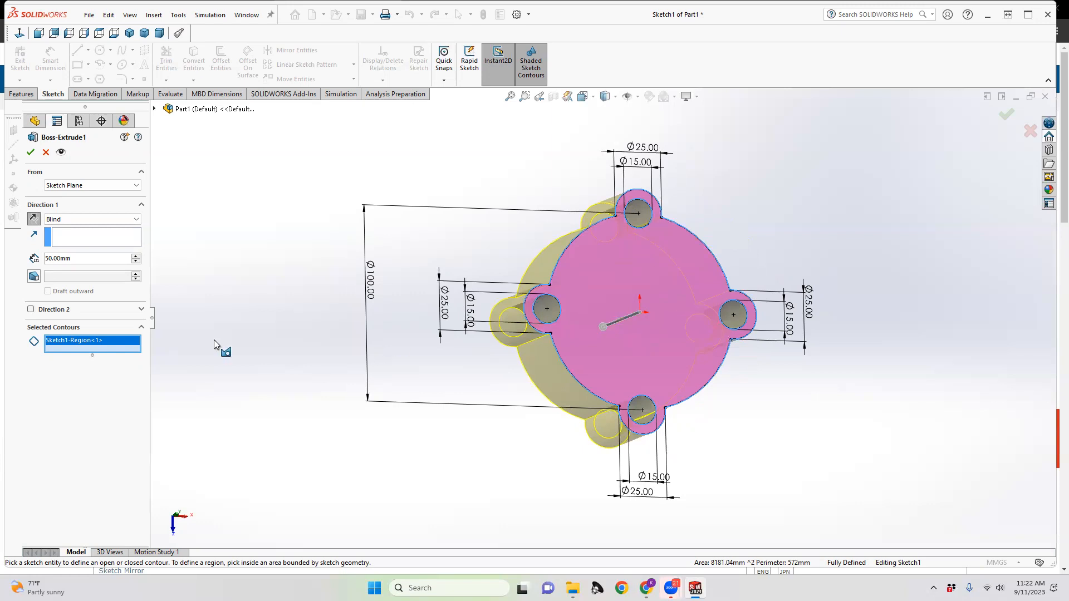
click(33, 218)
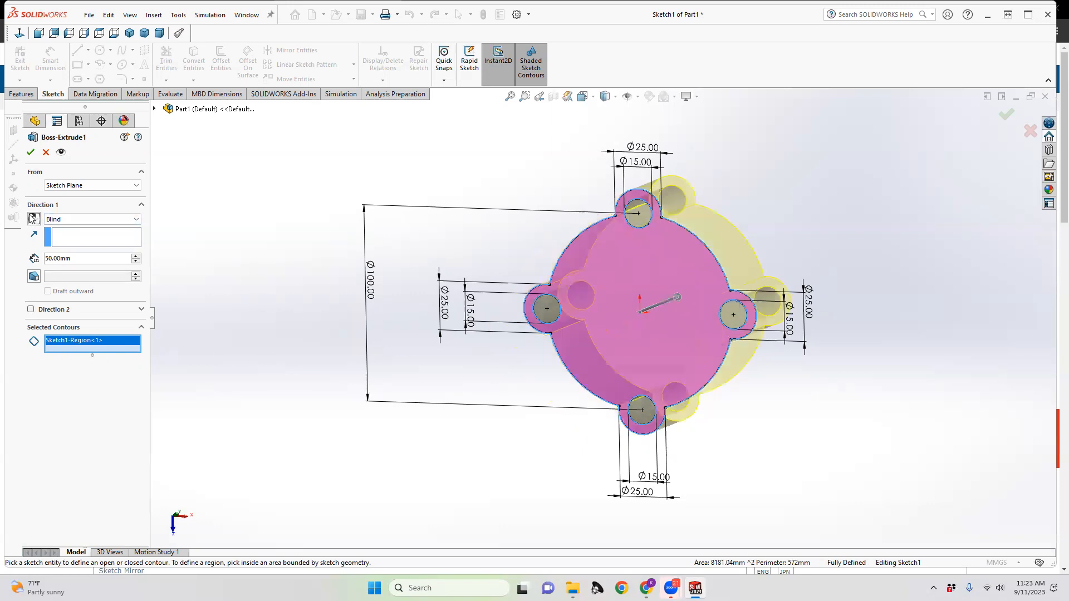
Step: Try the Mid Plane end condition for the extrusion and examine the preview on both sides of the sketch plane
click(91, 219)
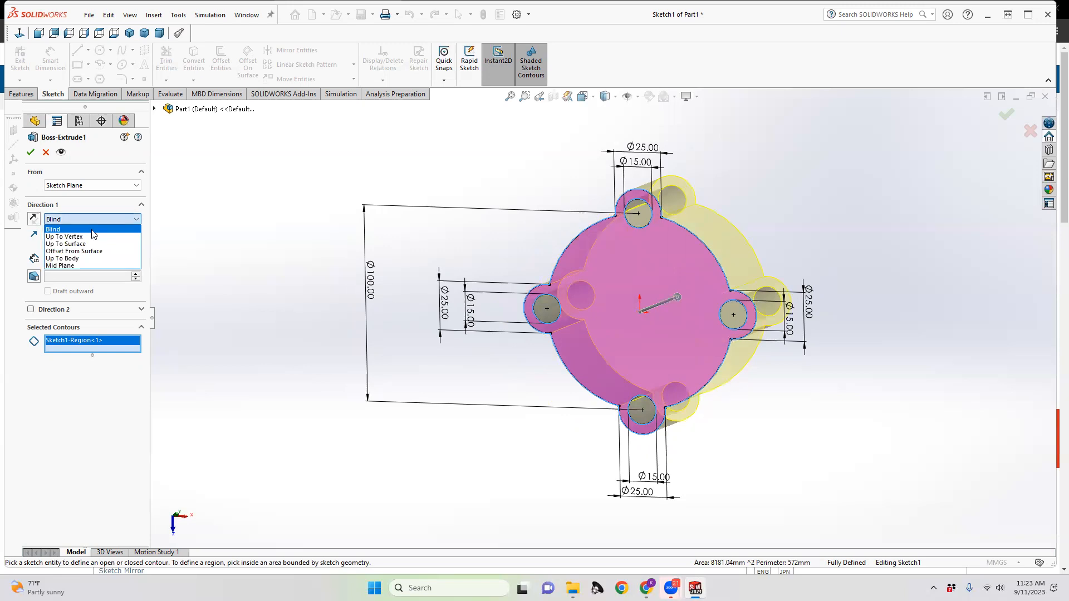
click(93, 266)
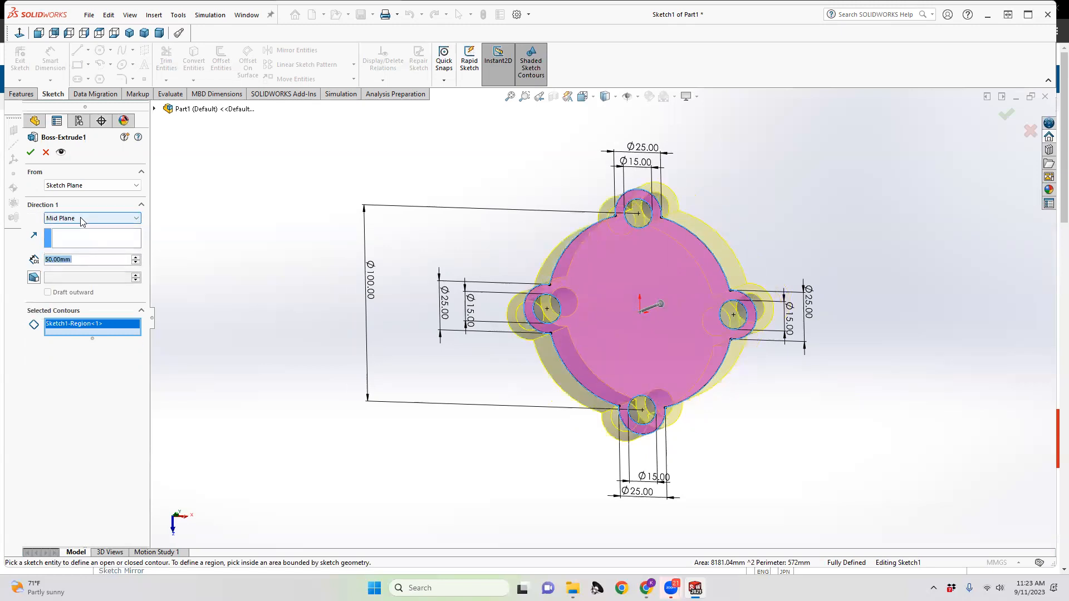
middle_drag(583, 314, 704, 271)
middle_drag(563, 295, 583, 300)
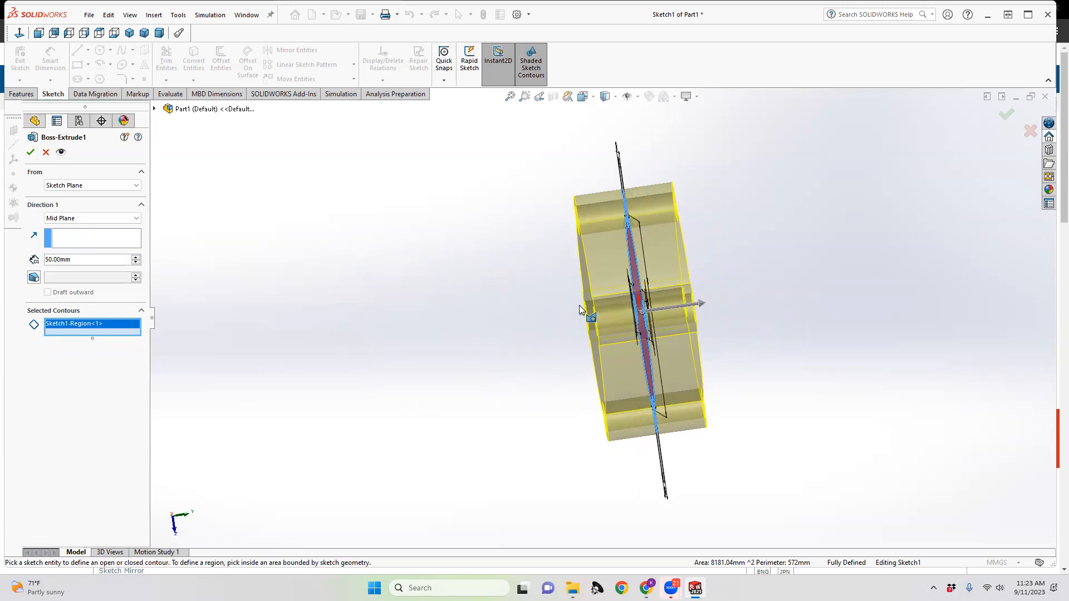
middle_drag(693, 310, 564, 307)
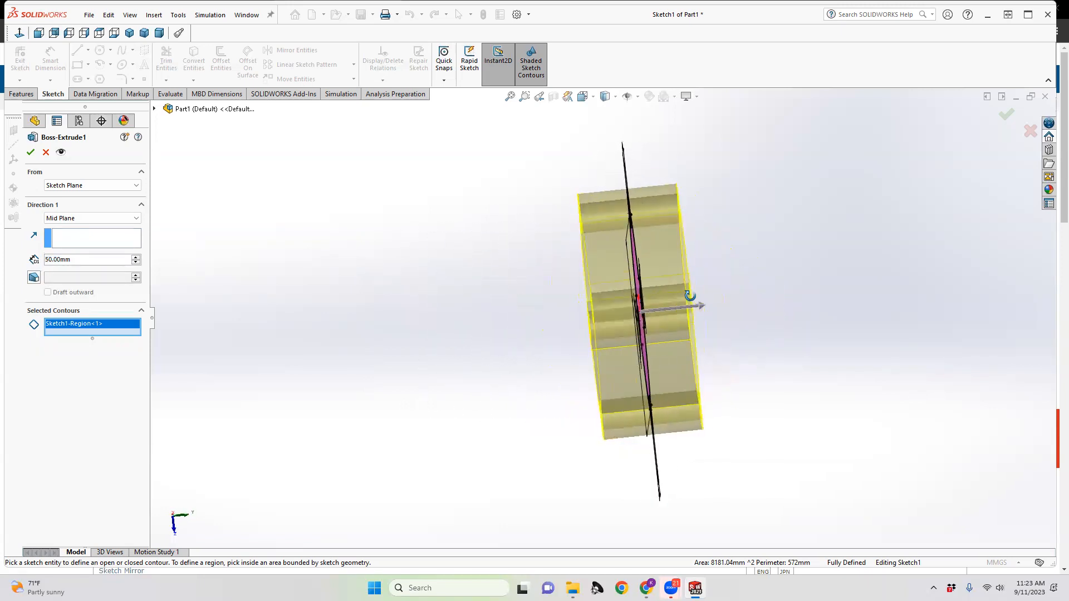
middle_drag(654, 296, 616, 318)
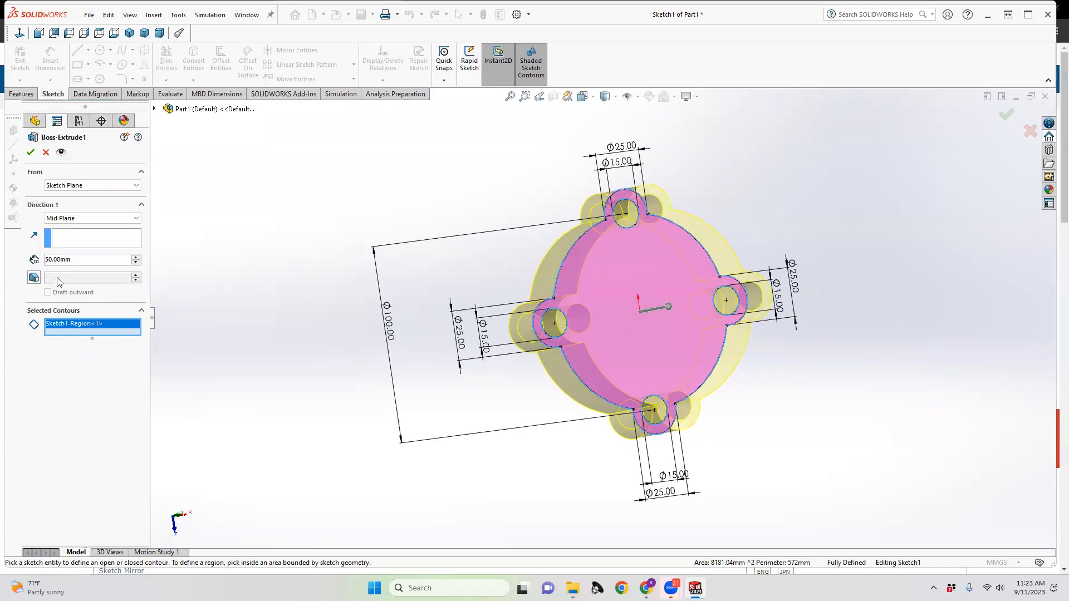
Step: Set the extrusion's end condition to Blind, keep the 50 mm depth, and accept the feature
click(84, 219)
click(82, 230)
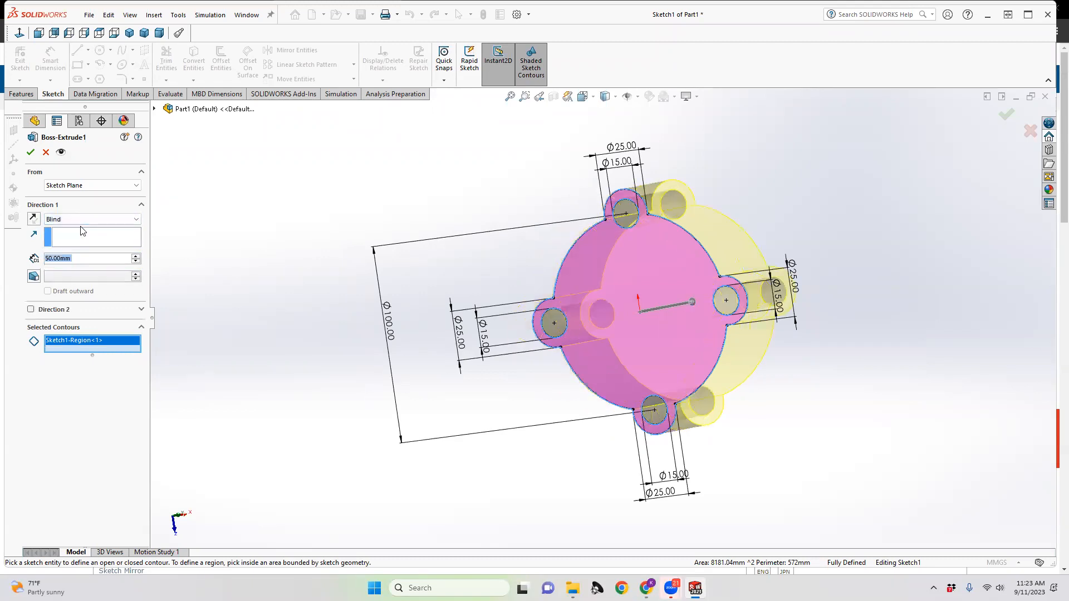
mouse_move(646, 337)
middle_down()
mouse_move(624, 316)
mouse_move(633, 333)
mouse_move(627, 174)
mouse_move(631, 319)
middle_up()
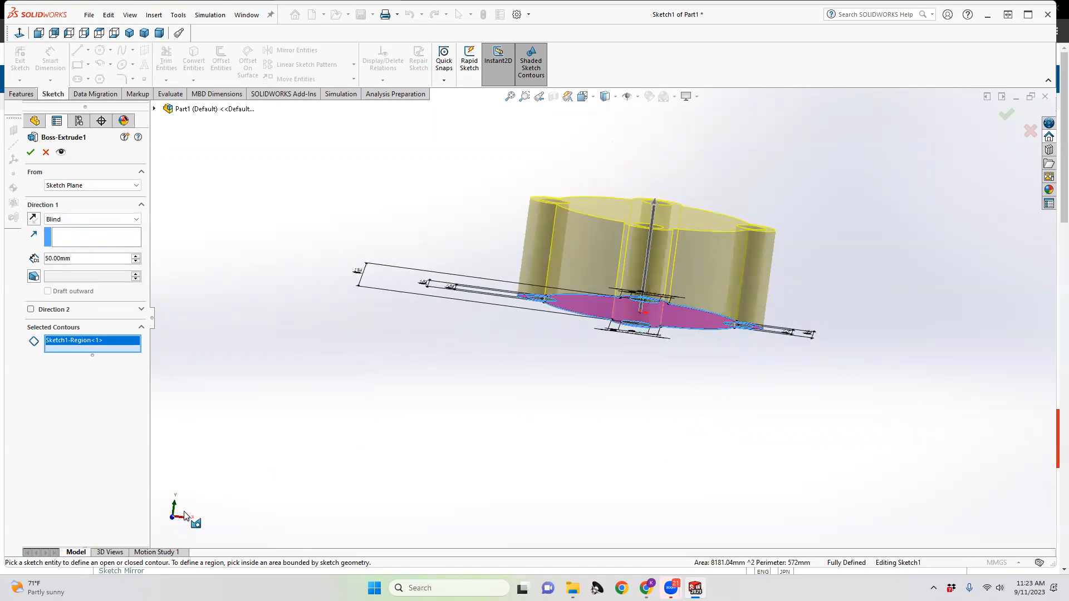
middle_drag(635, 280, 647, 451)
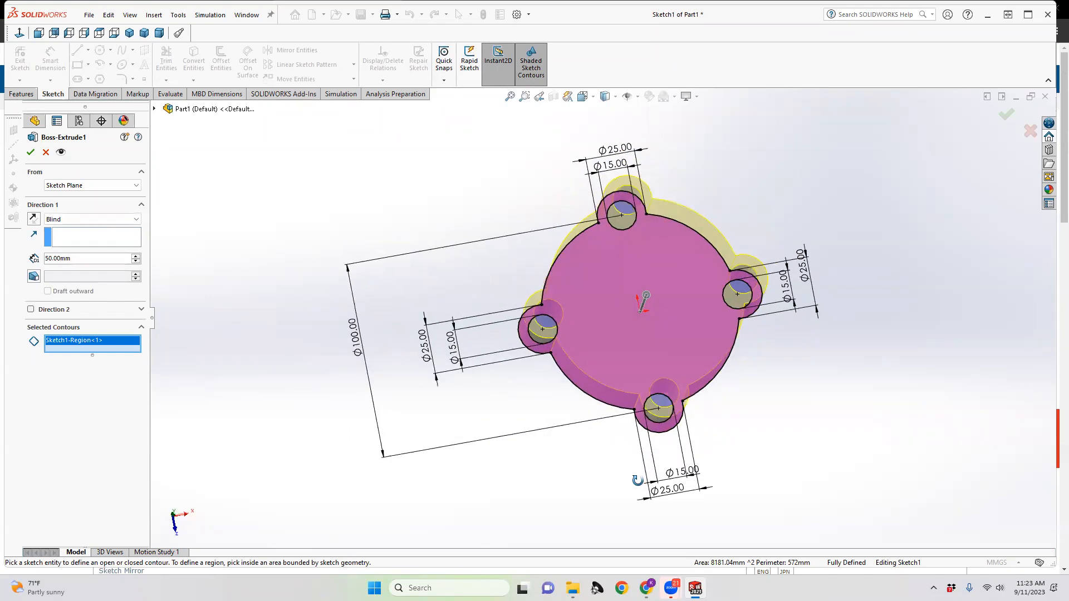
click(32, 152)
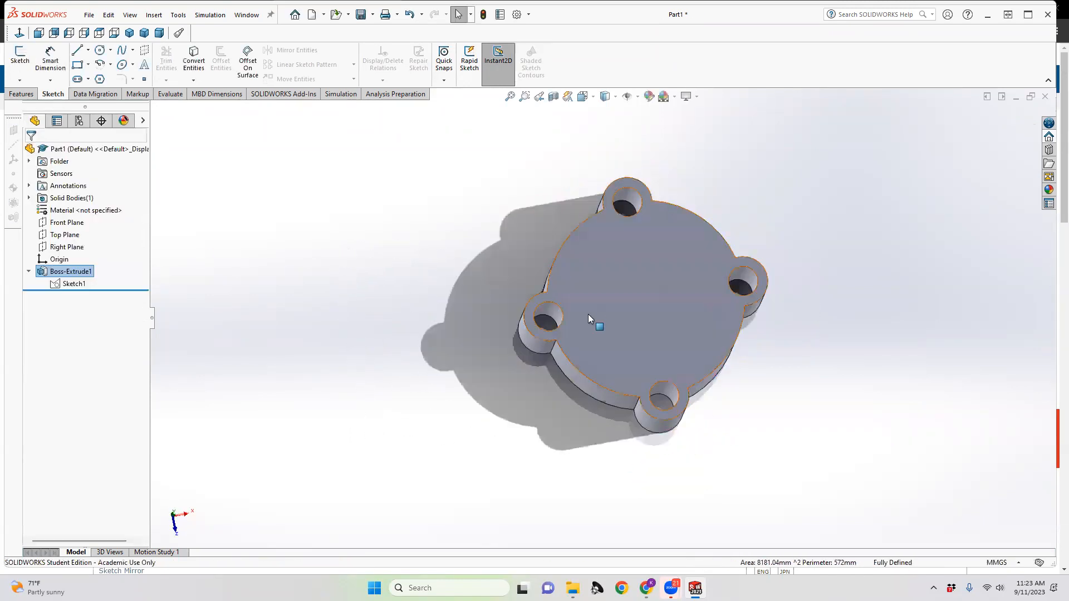
mouse_move(627, 321)
middle_down()
mouse_move(623, 367)
mouse_move(623, 329)
mouse_move(623, 342)
middle_up()
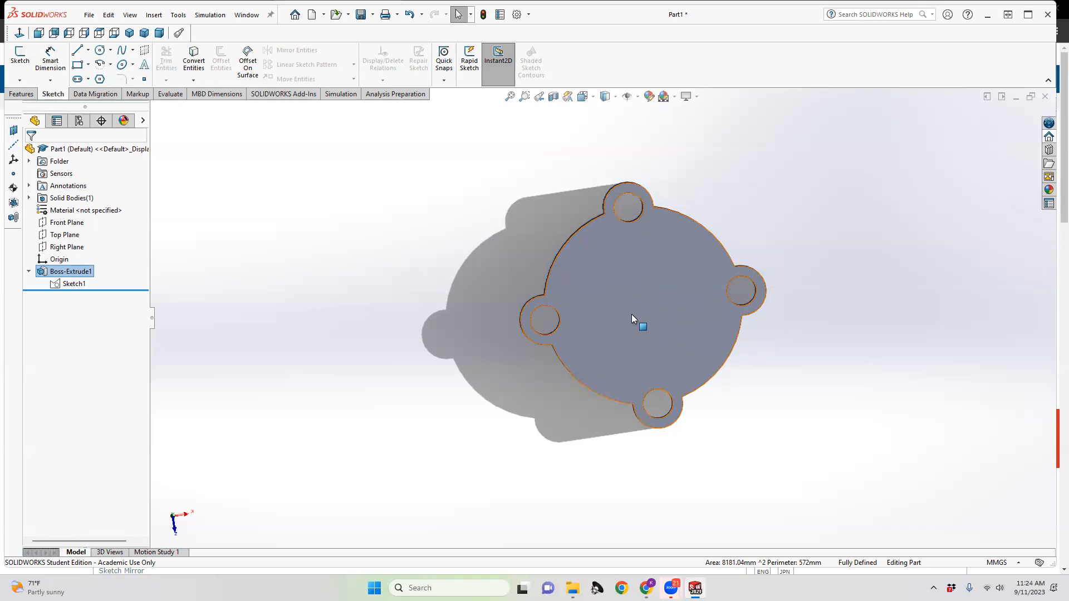
Step: Open the boss extrusion's sketch for editing and preview the Top orientation in the view selector
click(67, 289)
click(75, 254)
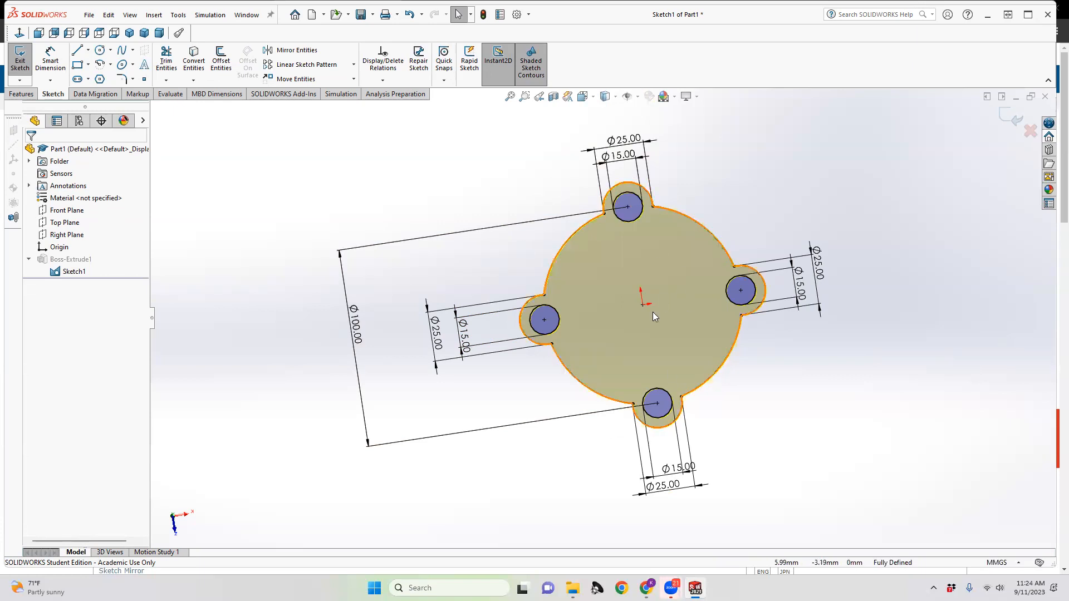
click(583, 96)
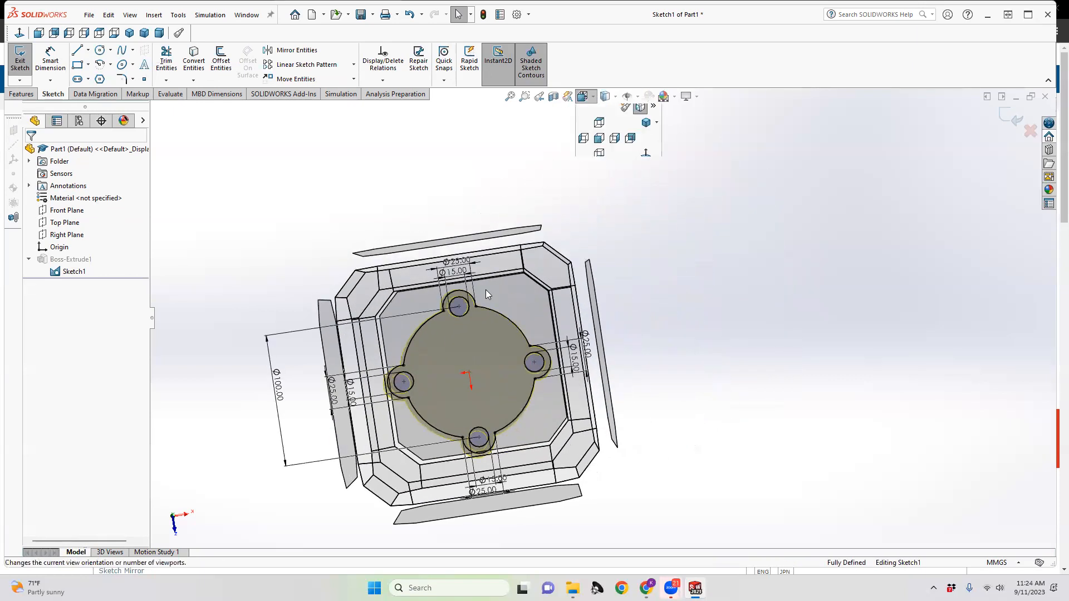
mouse_move(462, 365)
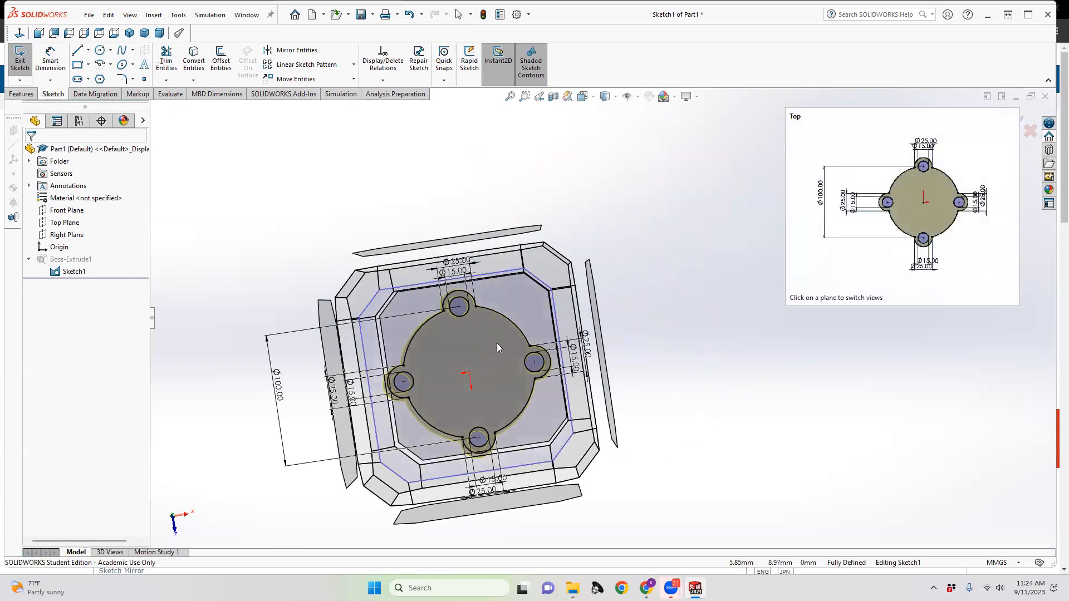
click(493, 171)
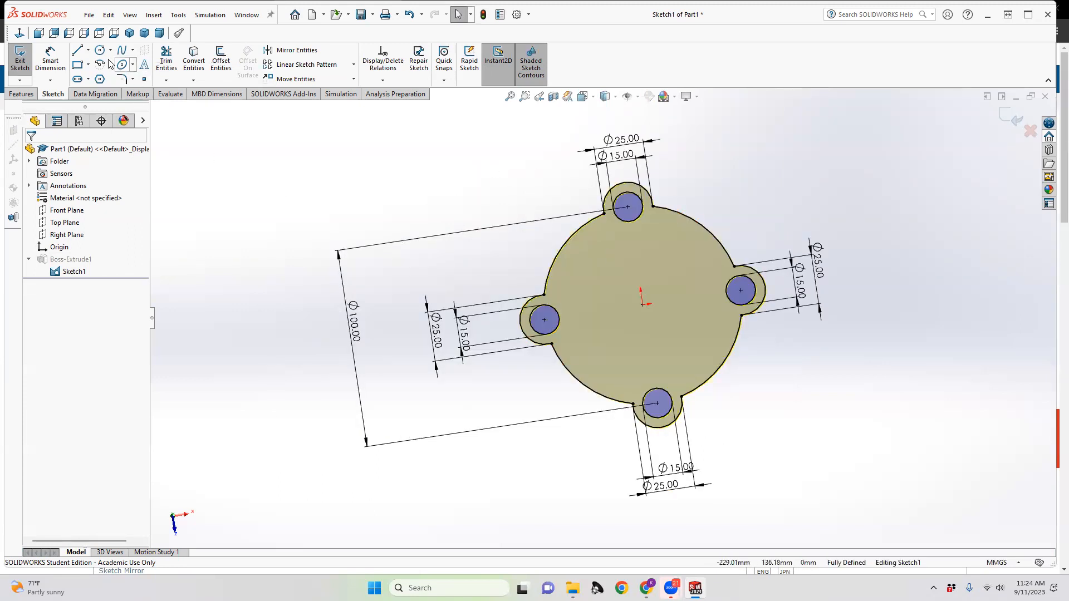
Step: Try a center rectangle about 50 mm by 33 mm centered on the origin of the plate sketch
click(77, 64)
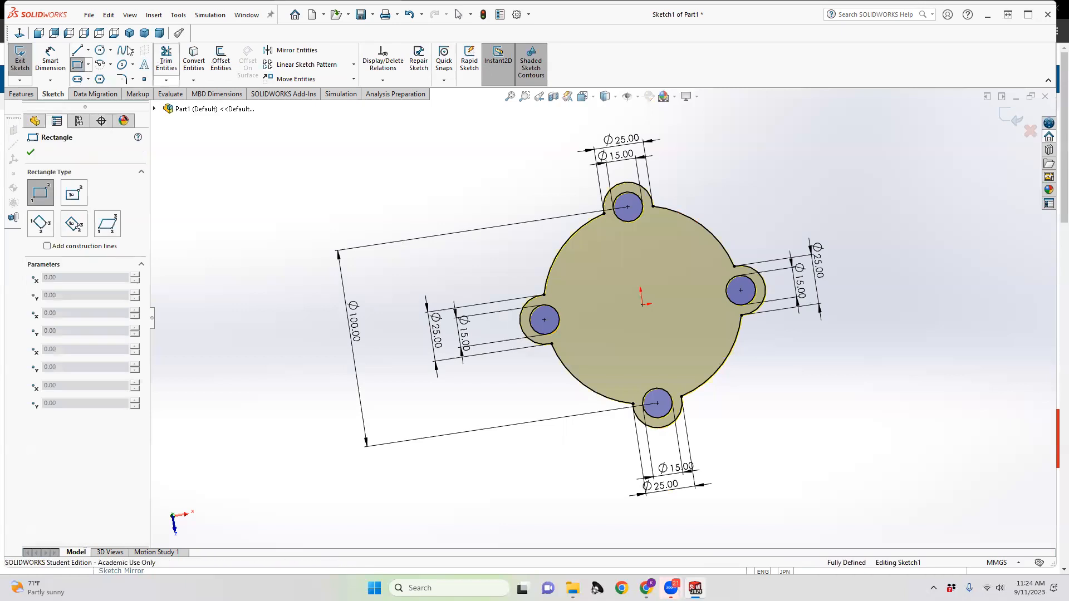
click(89, 65)
click(101, 92)
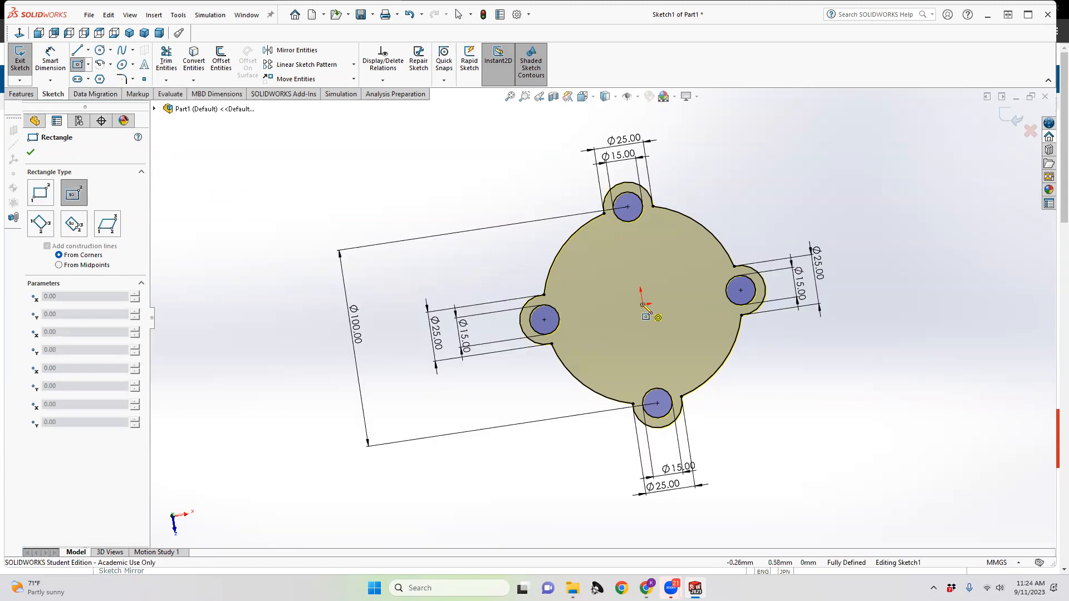
click(642, 305)
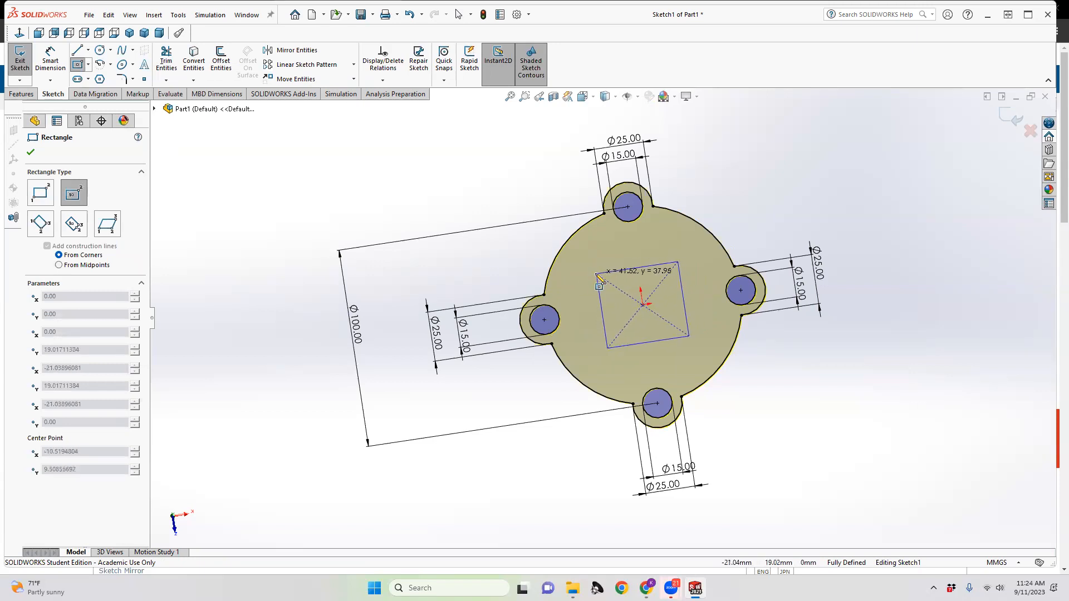
click(589, 281)
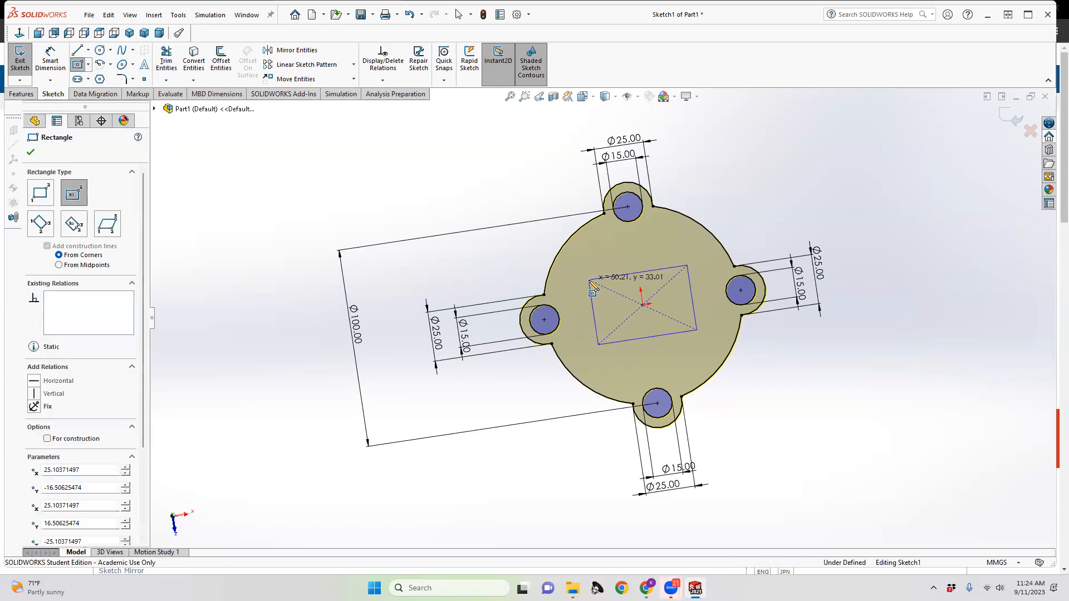
mouse_move(618, 262)
middle_down()
mouse_move(624, 249)
mouse_move(535, 340)
mouse_move(645, 303)
mouse_move(638, 289)
middle_up()
key(Escape)
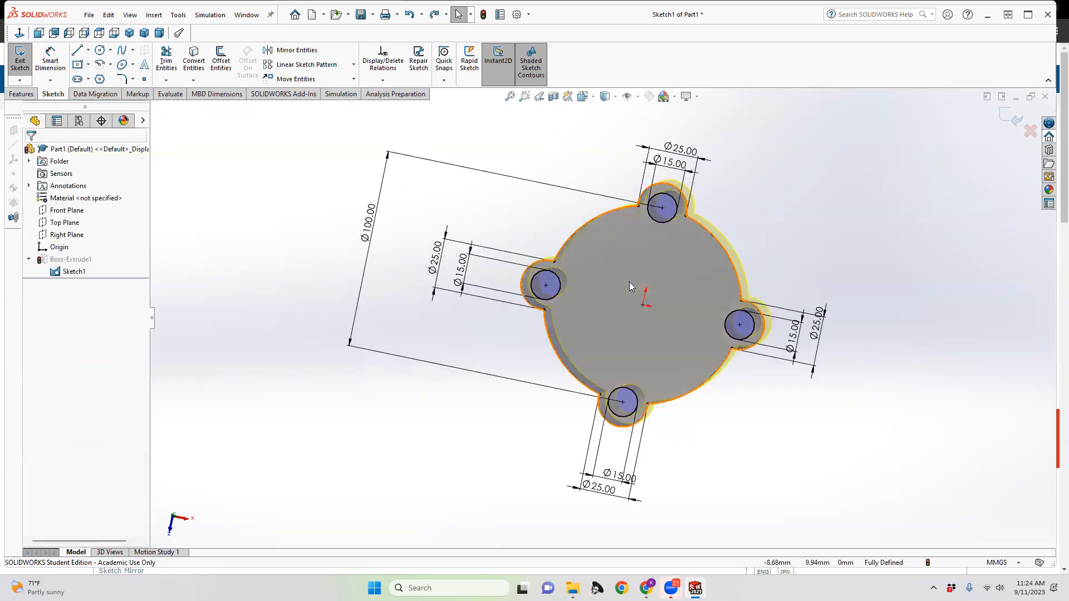
Step: Try a corner rectangle about 33 mm by 22 mm starting at the origin, and undo it
click(88, 68)
click(106, 77)
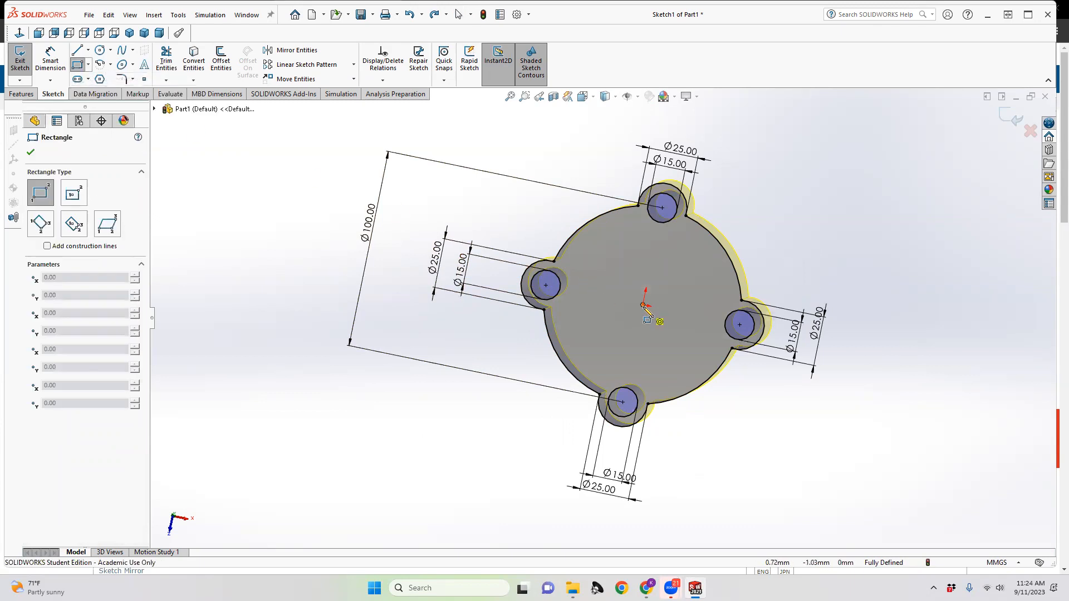
click(644, 305)
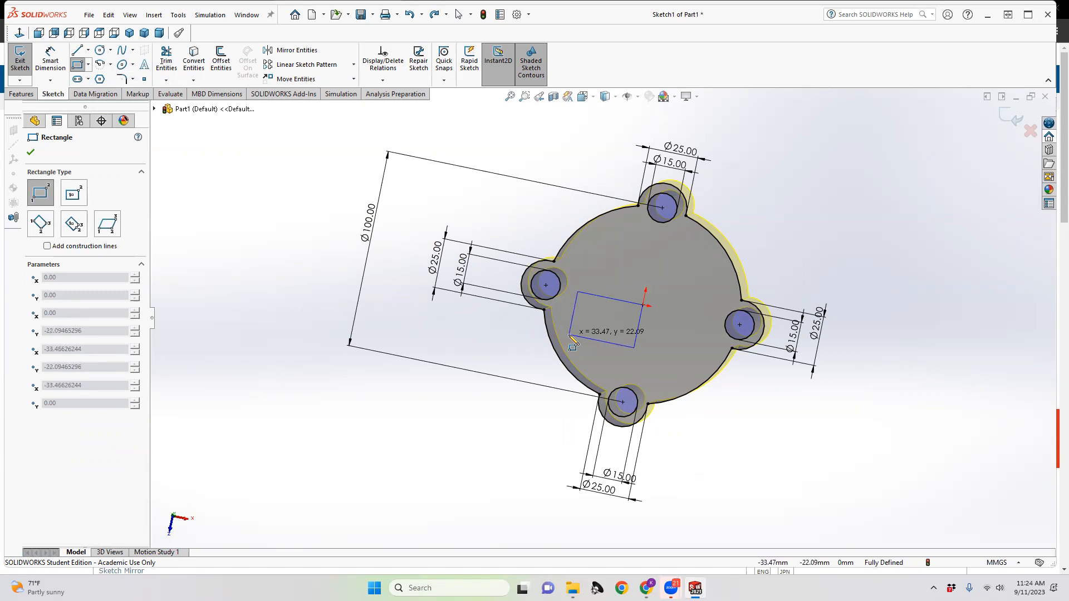
click(570, 336)
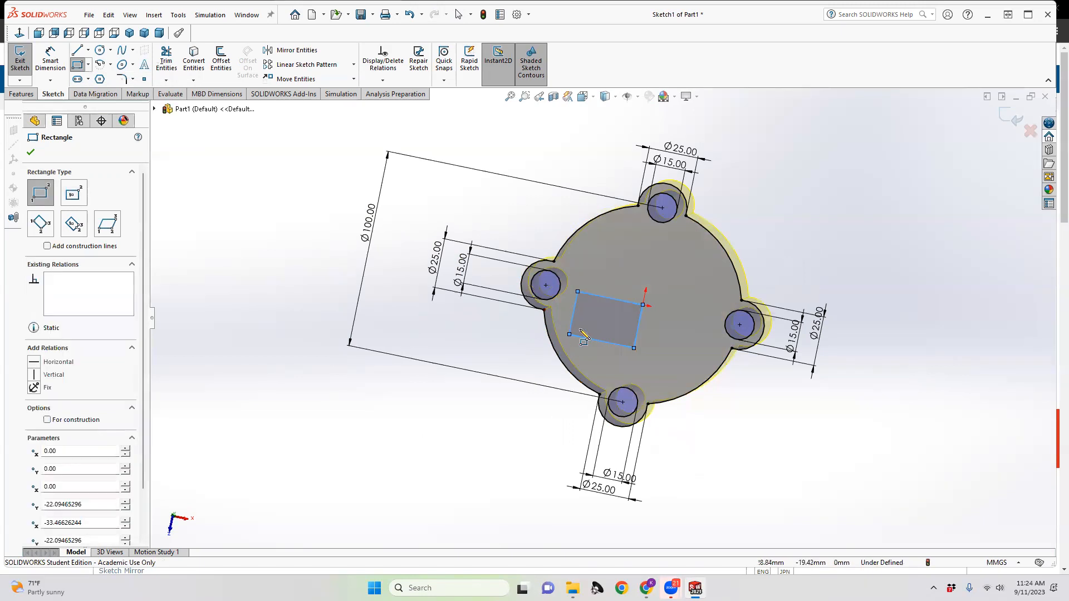
mouse_move(571, 351)
middle_down()
mouse_move(578, 334)
mouse_move(565, 349)
middle_up()
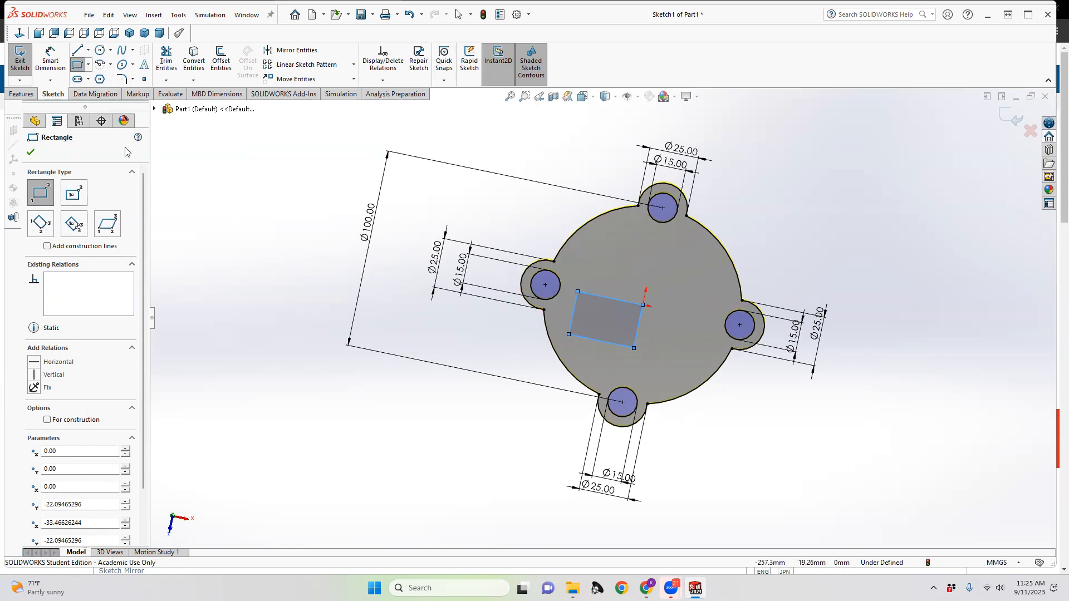
key(Escape)
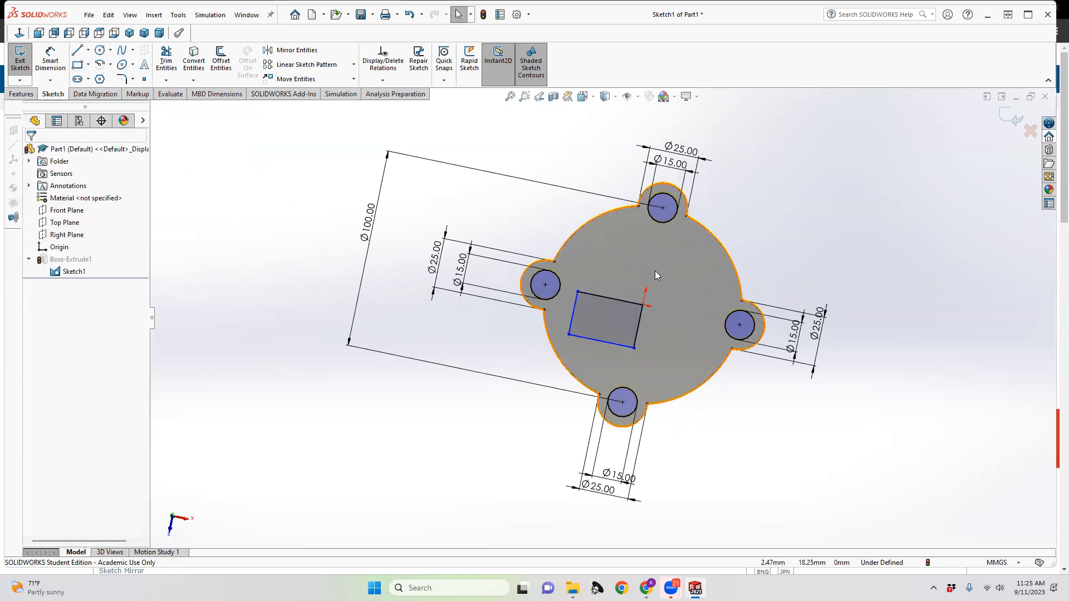
key(ctrl+z)
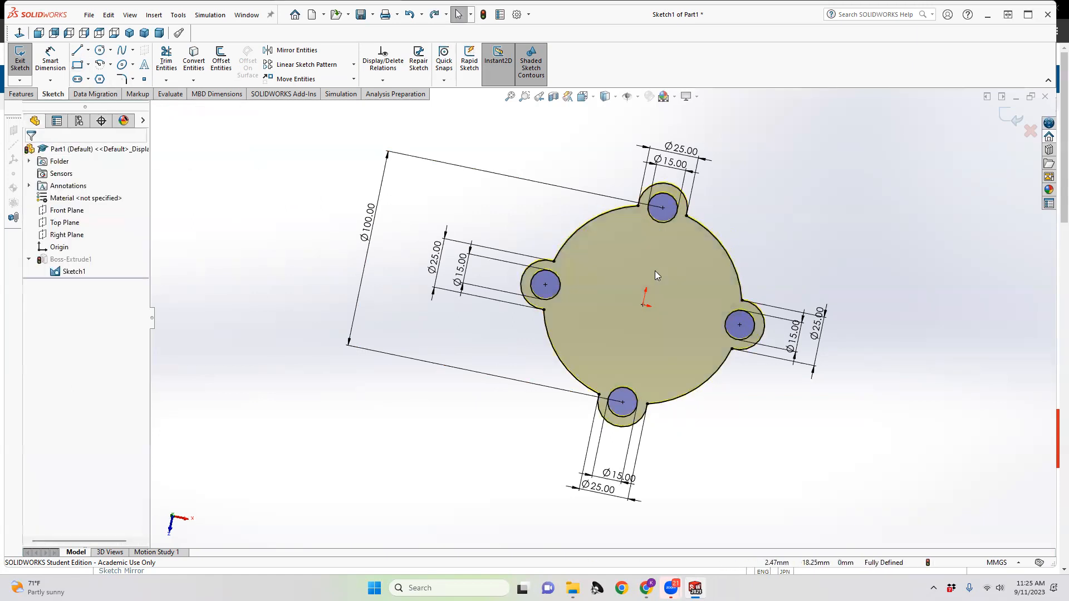
Step: Orient the sketch to the Top view and draw a circle about 65 mm in diameter centered on the origin
click(583, 98)
click(525, 301)
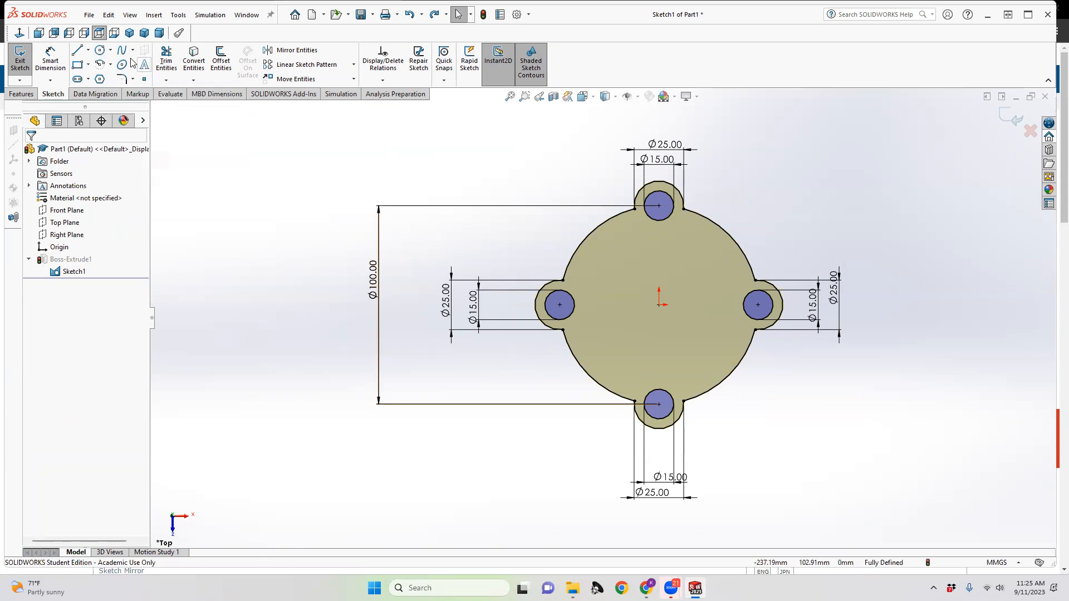
click(100, 54)
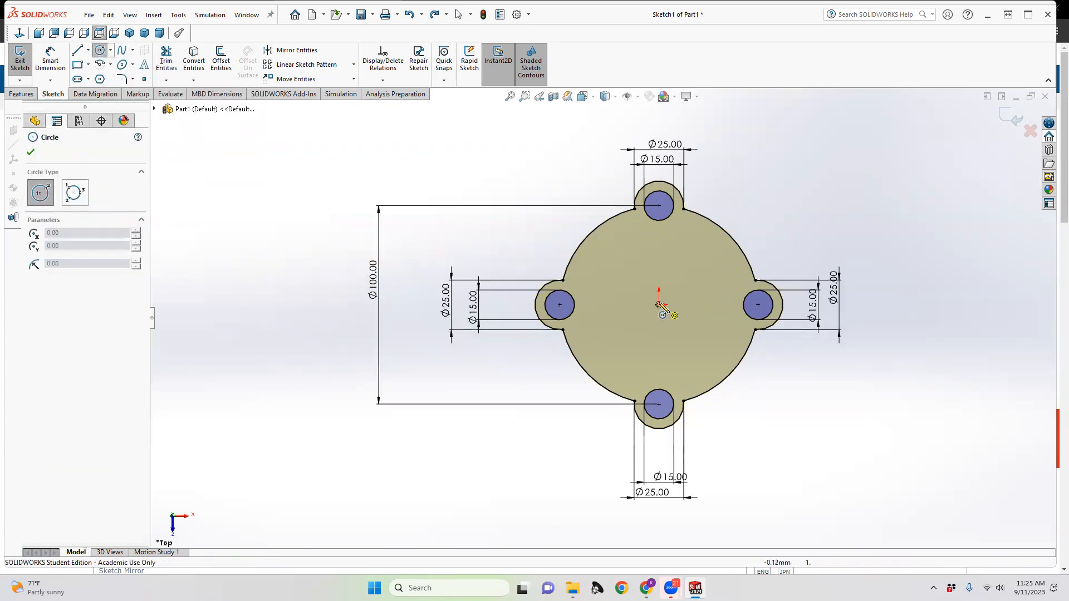
click(659, 306)
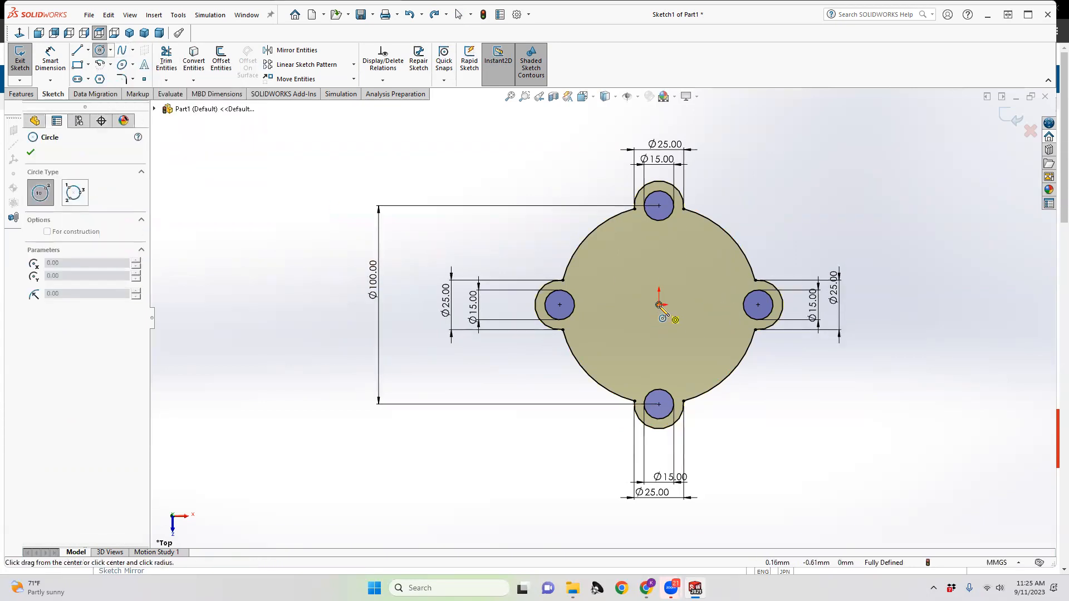
click(596, 306)
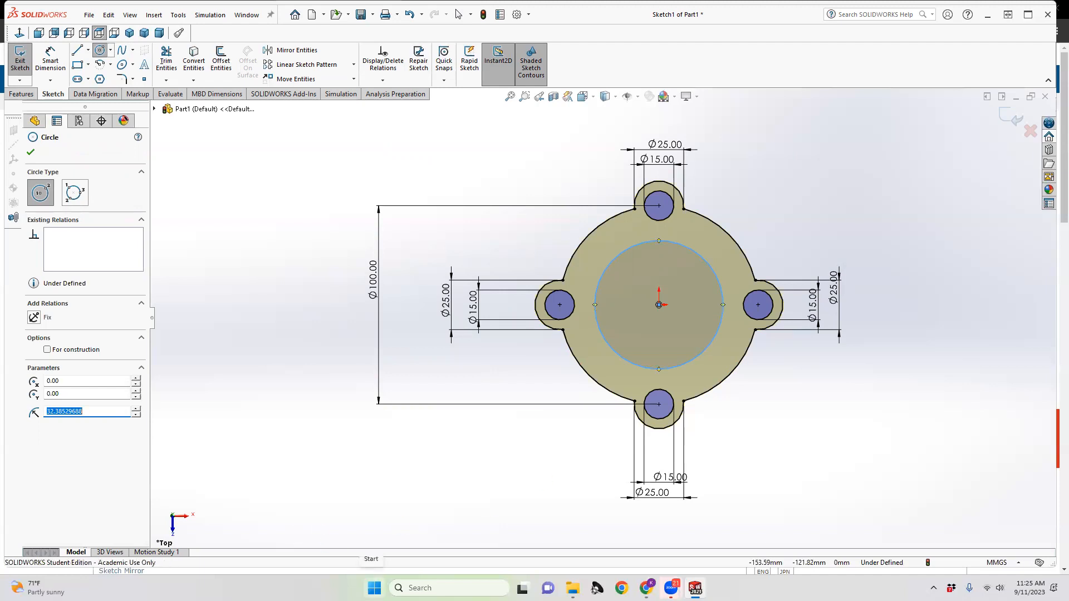
Step: Switch to Calculator, compute 1.5 × 25.4 to convert inches to millimetres, and return to the SOLIDWORKS sketch
click(374, 588)
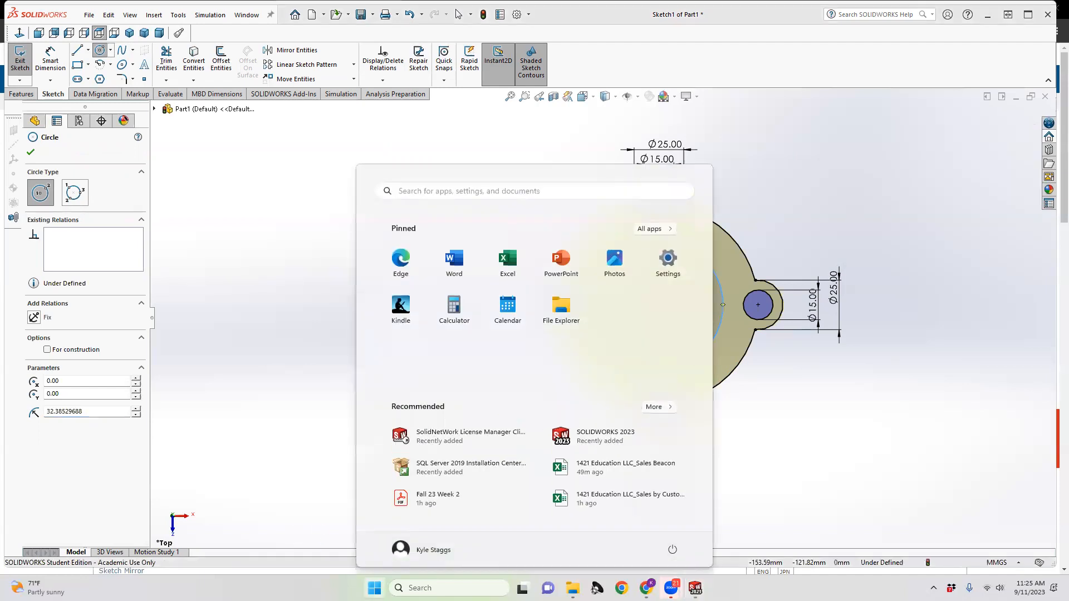
click(454, 306)
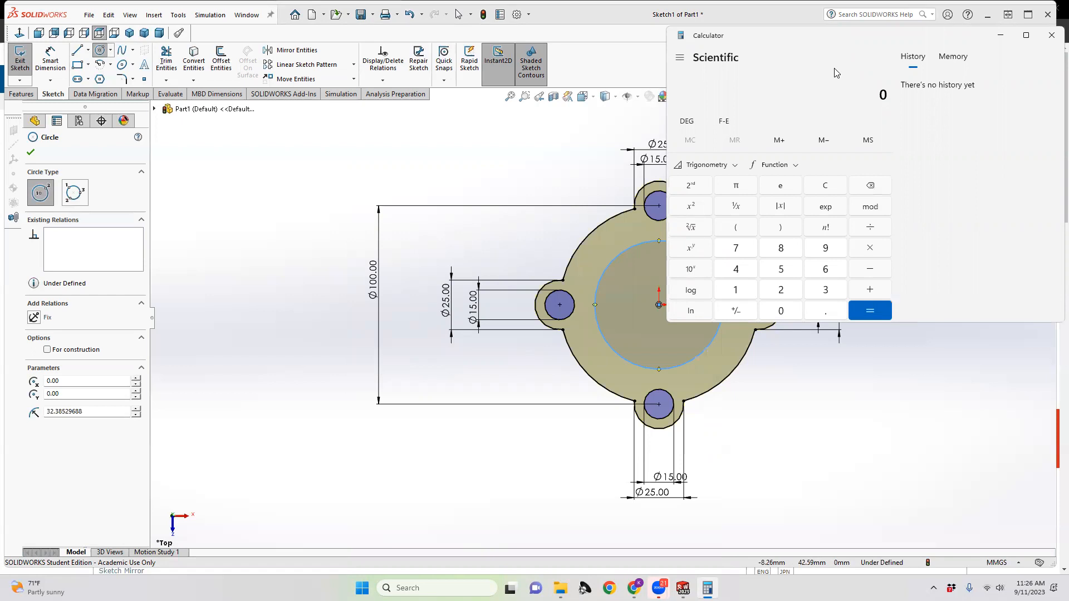
text(1.5 × )
text(25)
text(.4)
key(Return)
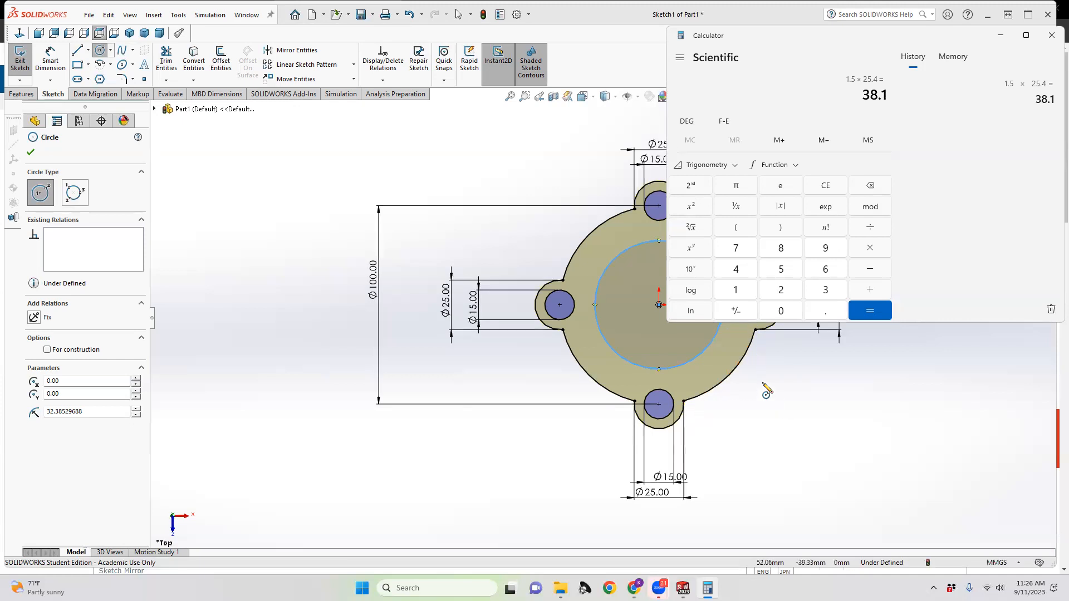
drag(864, 94, 891, 96)
click(588, 12)
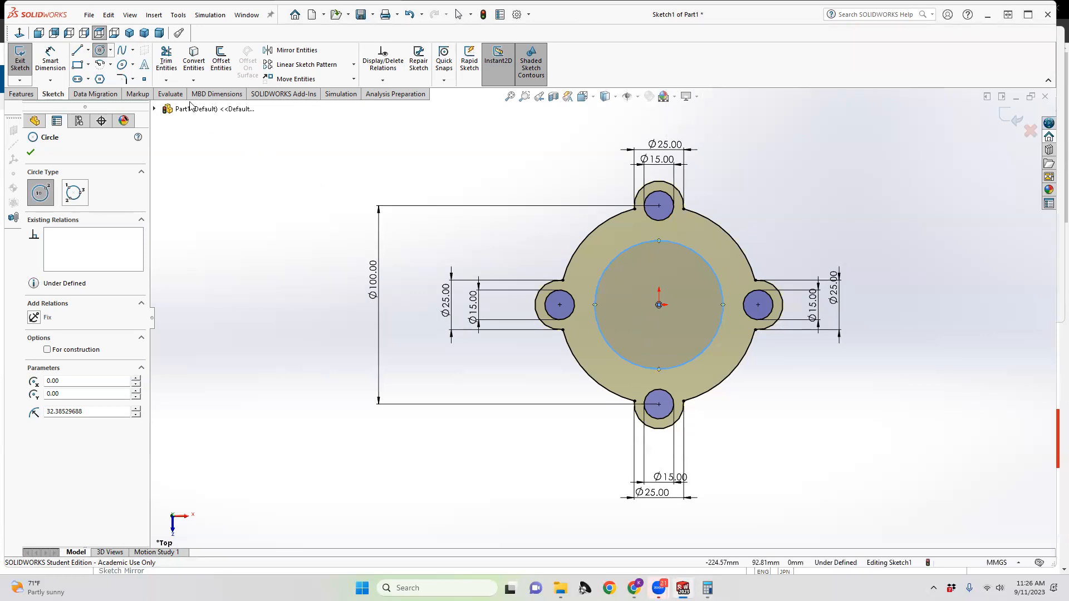
Step: Dimension the diameter of the central circle with the expression 1.5*25.4in
click(46, 59)
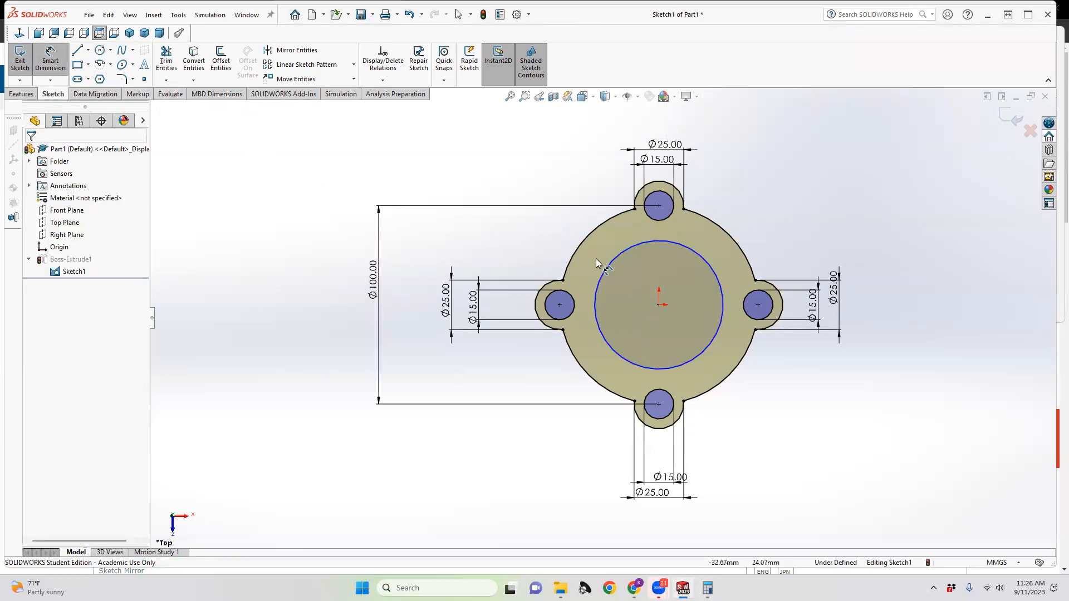
click(606, 269)
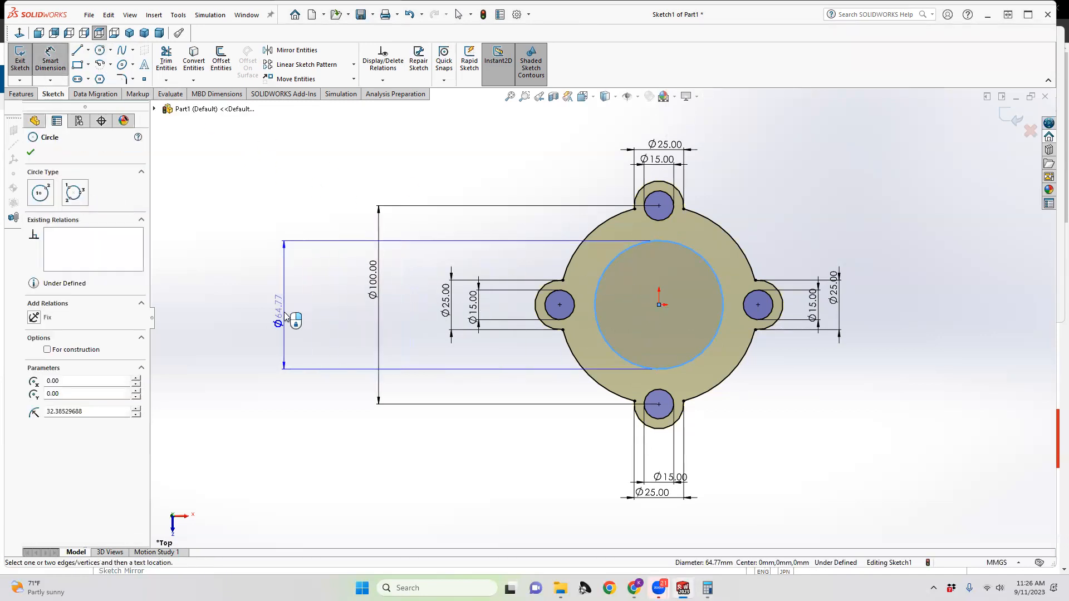
click(287, 311)
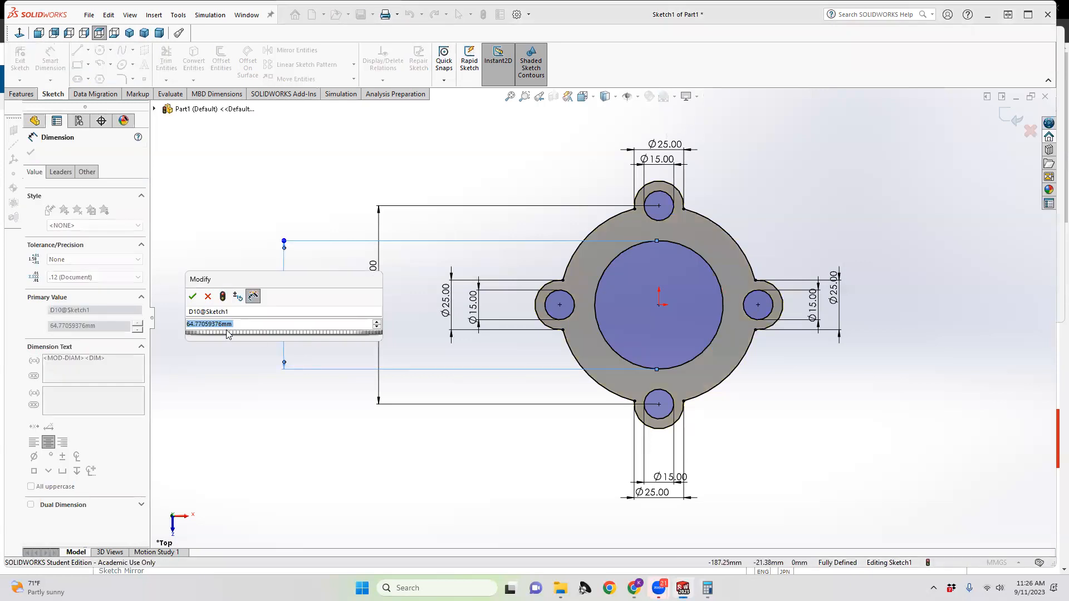
text(1.5)
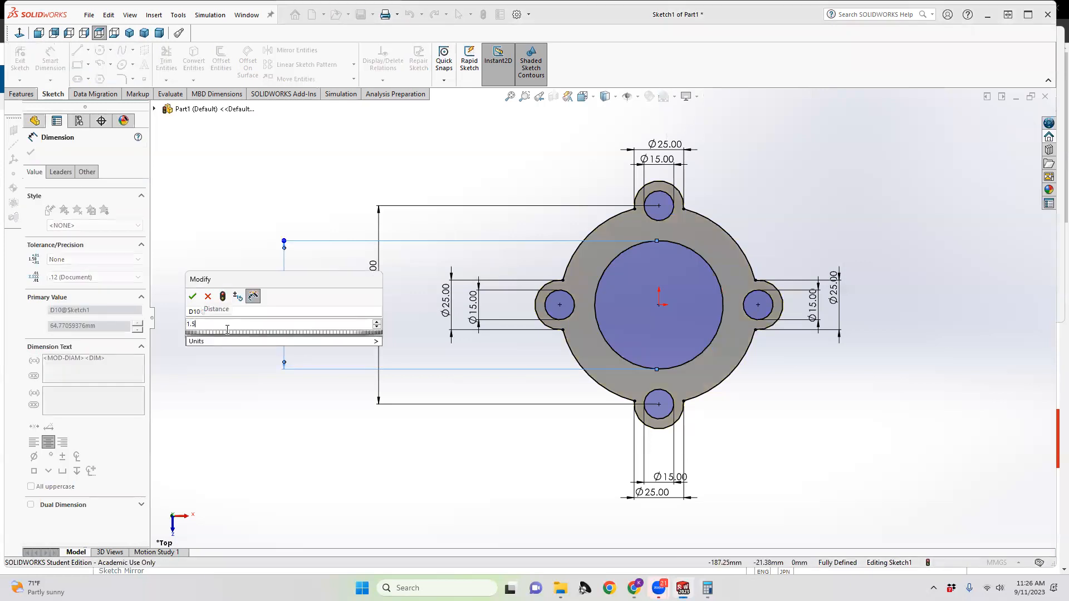
text(*25.4in)
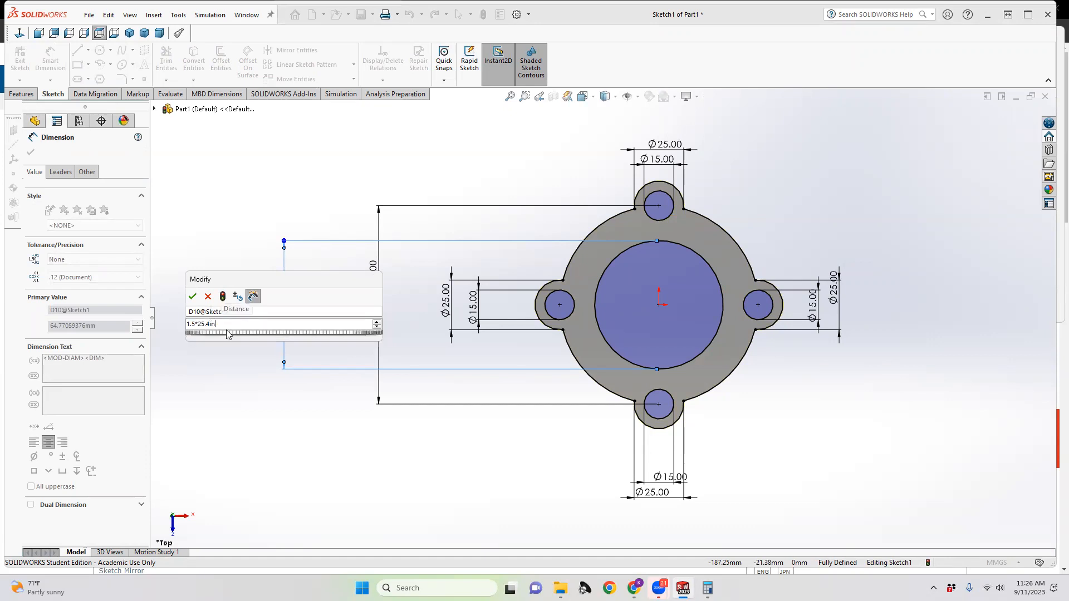
key(Return)
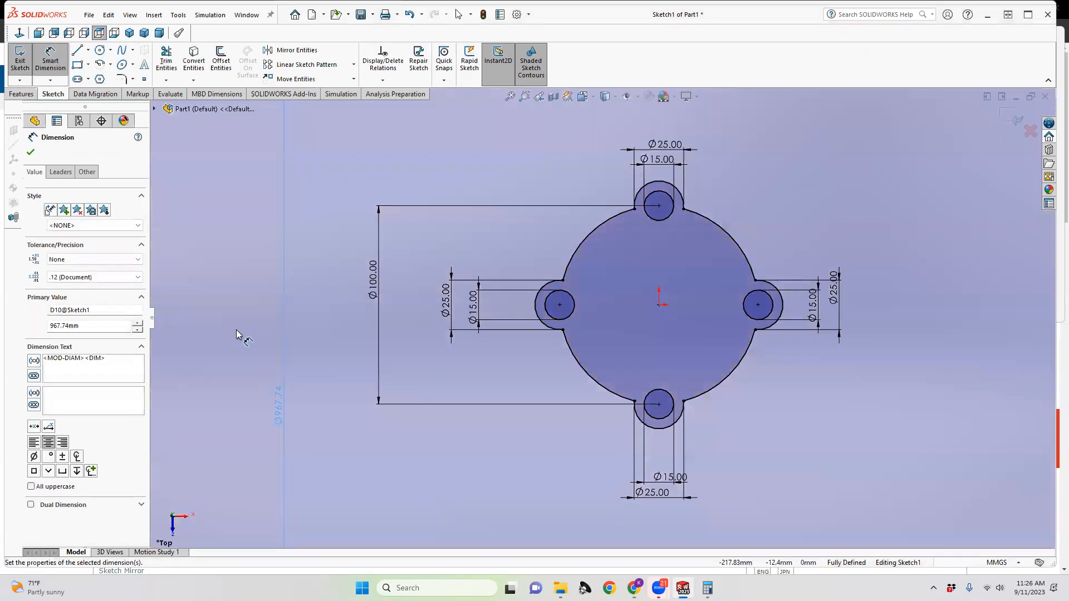
Step: Try the expression 1.5*25.4 for the central circle's diameter and browse the available units
key(f)
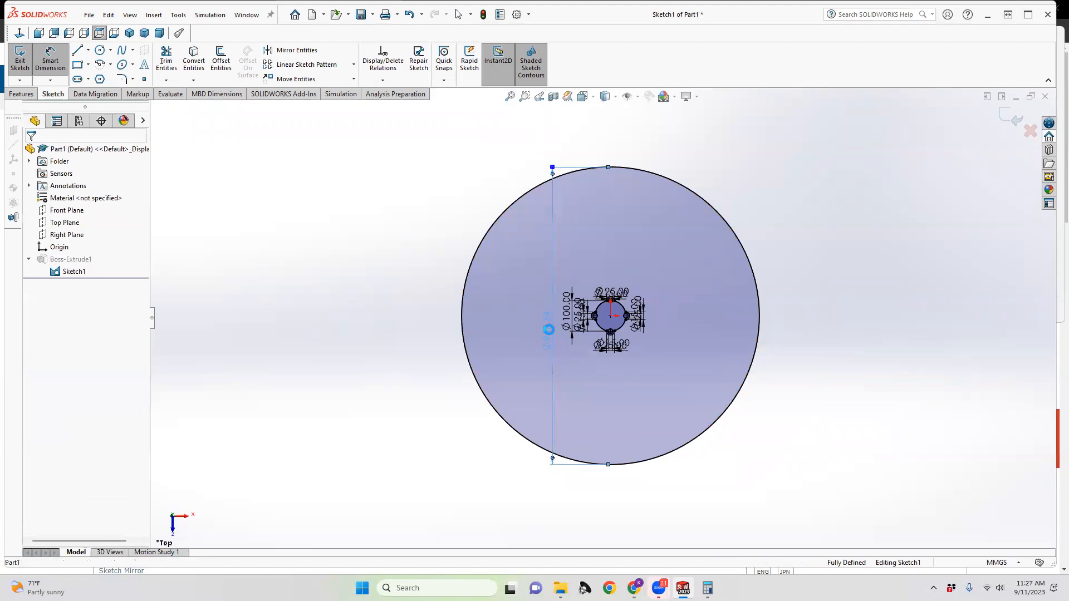
double_click(549, 329)
click(484, 344)
double_click(484, 343)
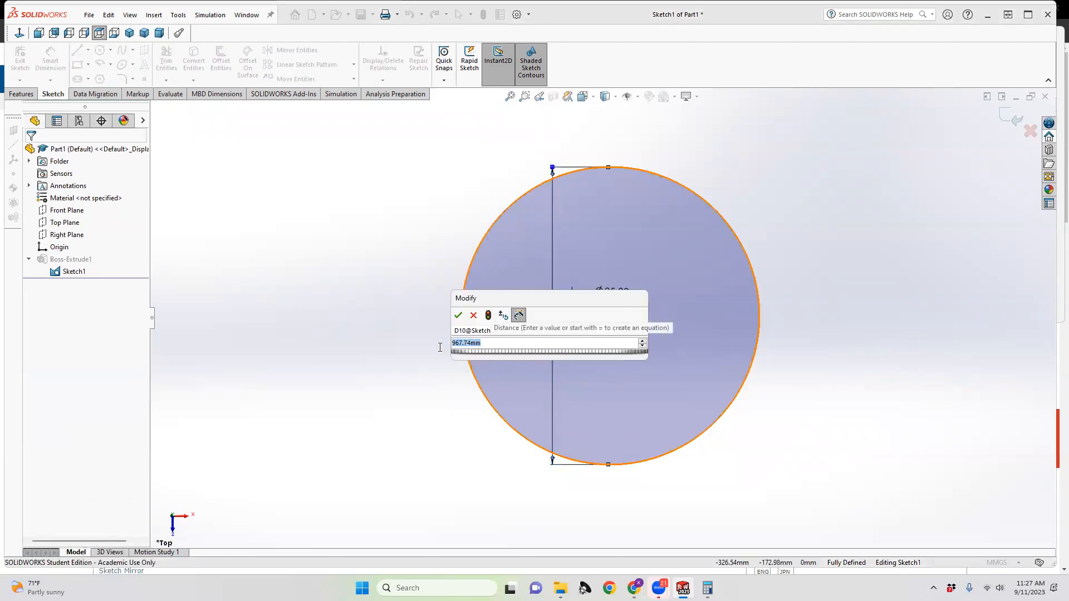
click(643, 346)
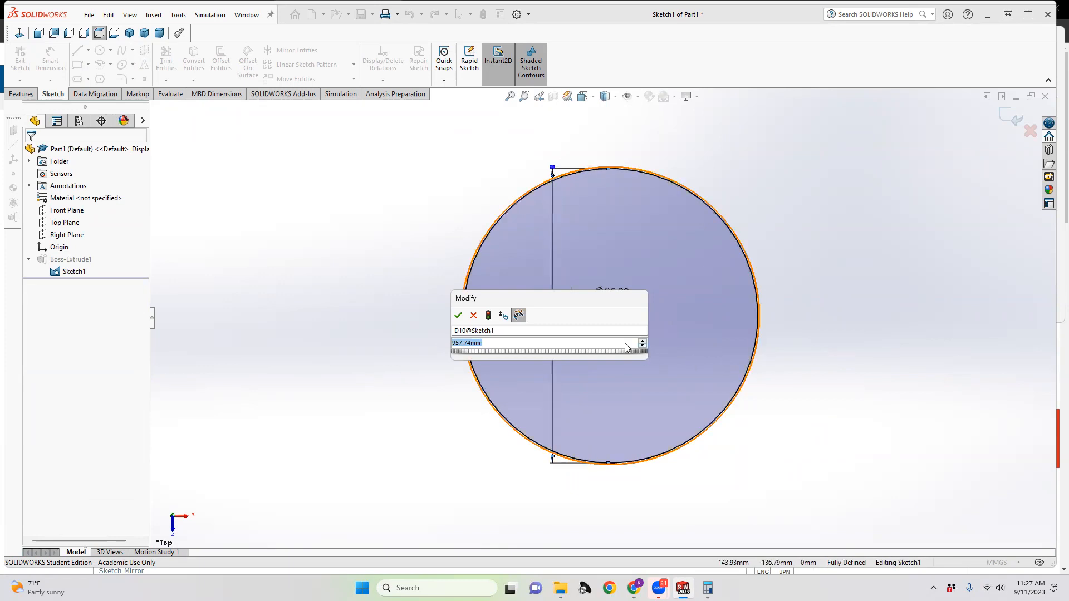
drag(500, 351, 357, 353)
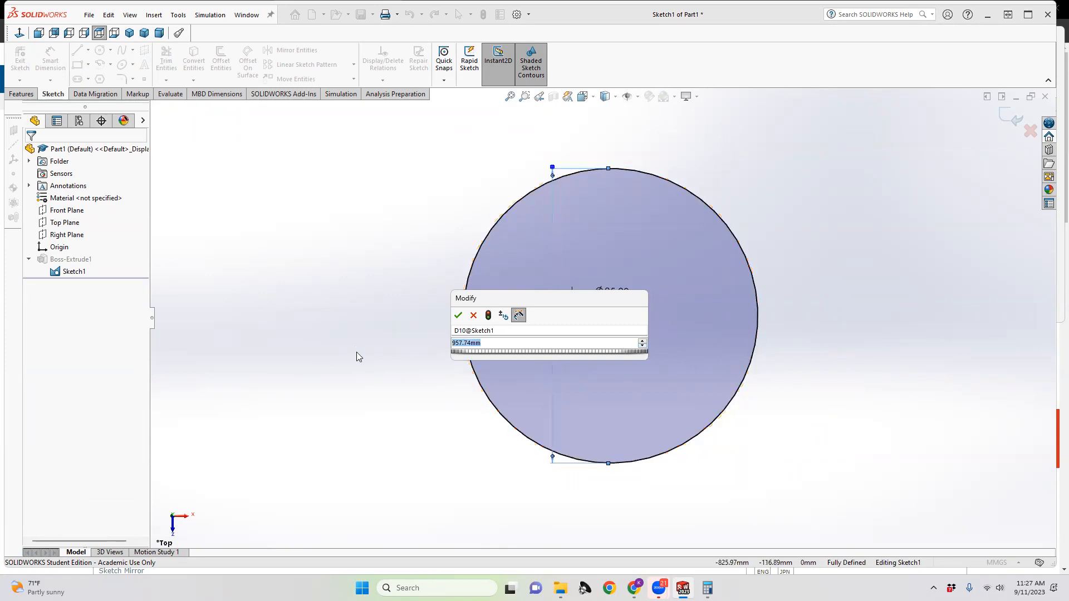
text(1.5)
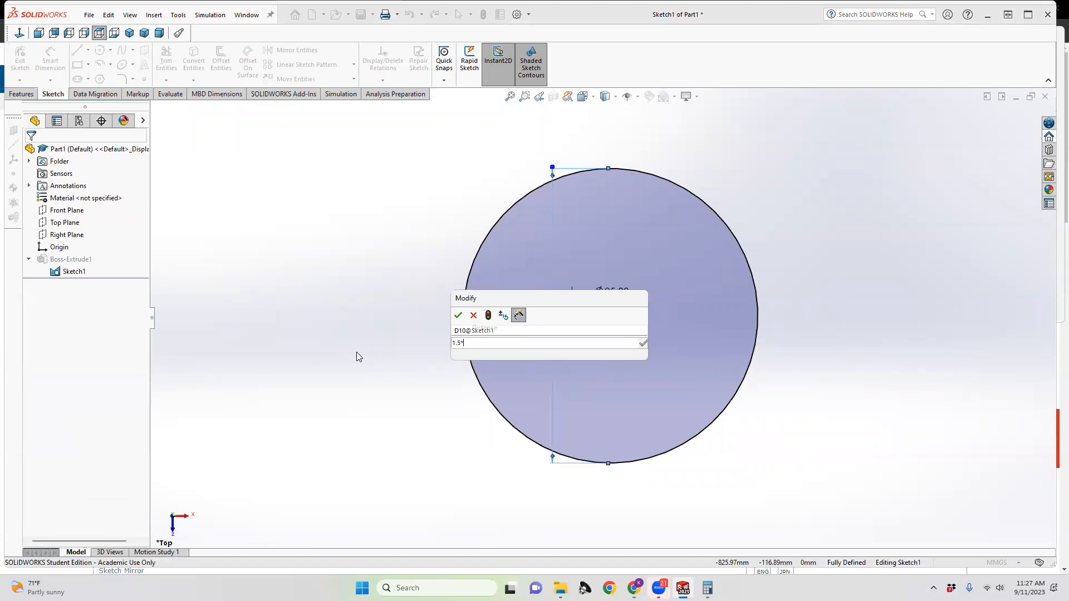
text(*25.4)
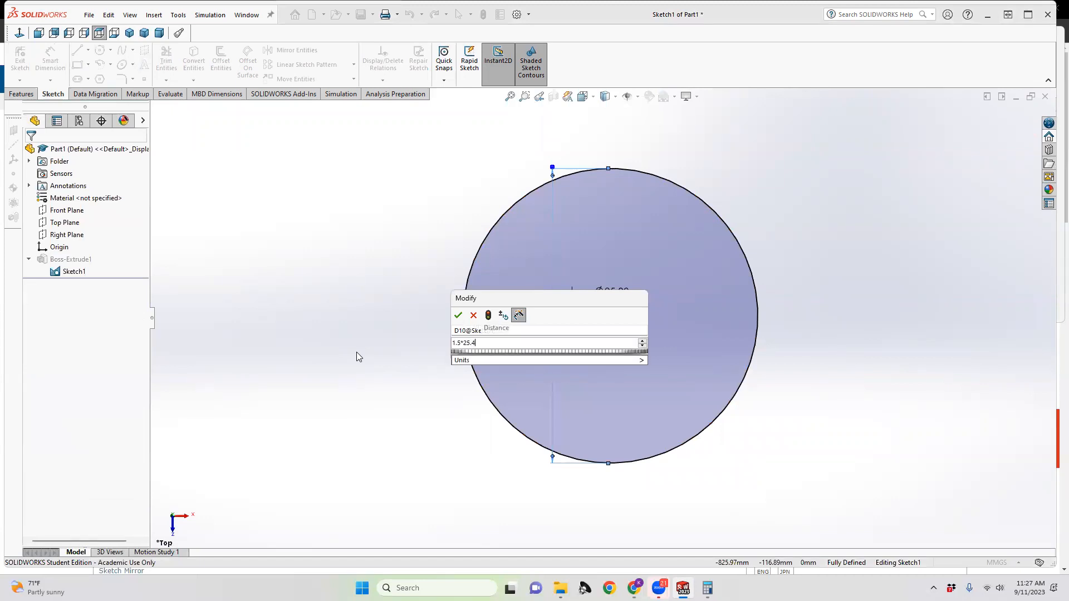
mouse_move(468, 365)
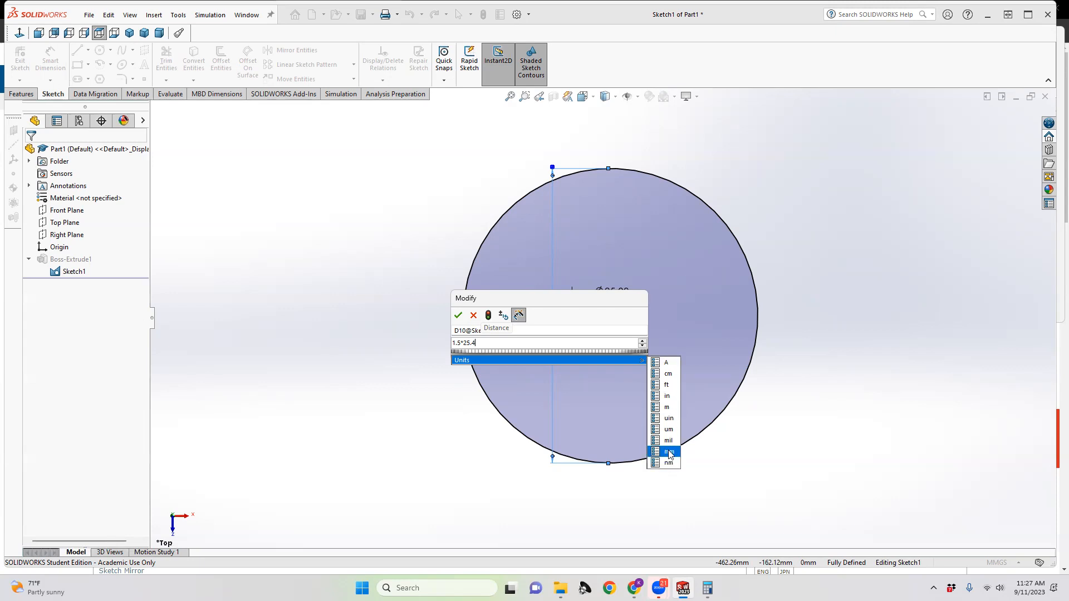
Step: Set the central circle's diameter to 1.5in
double_click(480, 344)
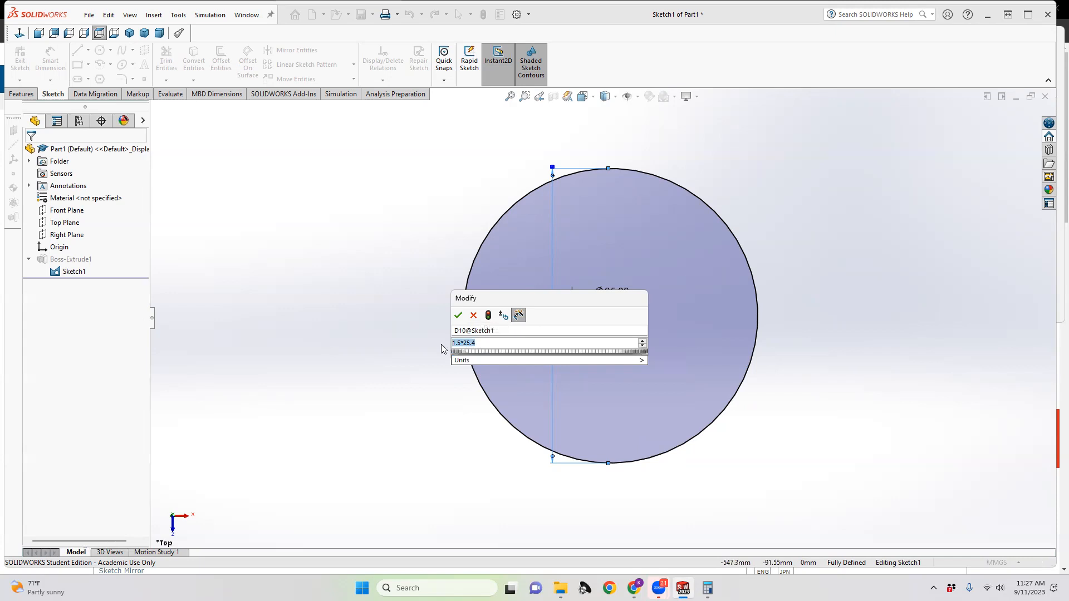
text(1.5in)
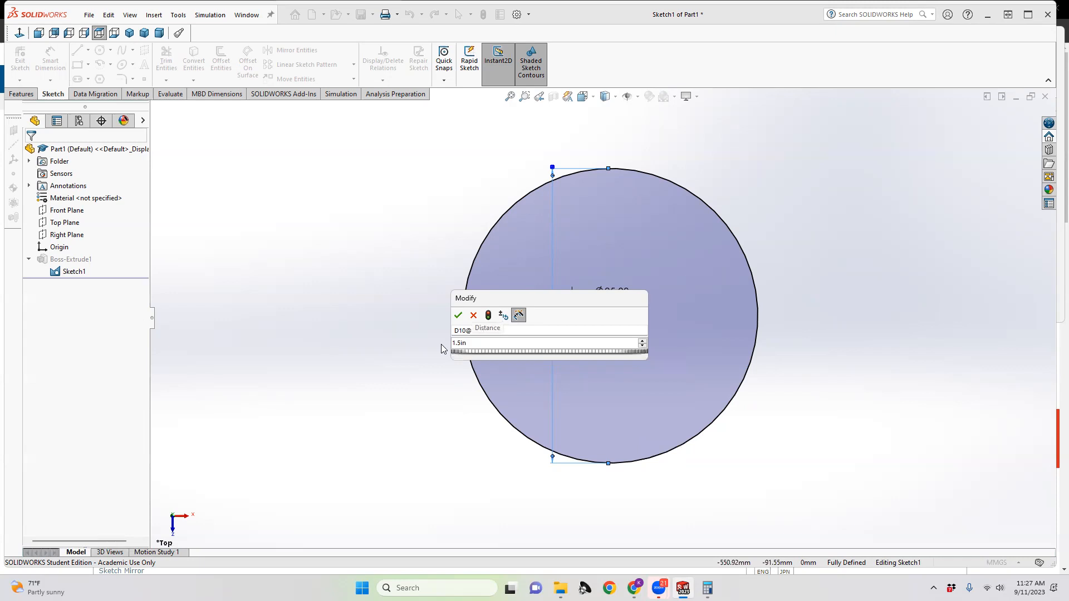
key(Return)
key(f)
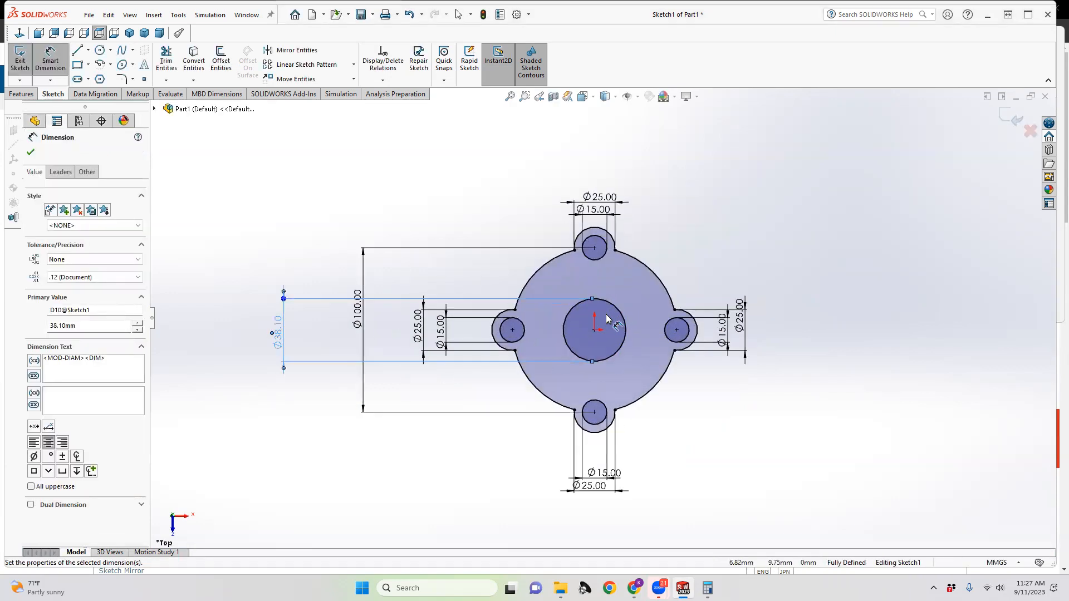
scroll(607, 318, down, 2)
scroll(601, 301, up, 2)
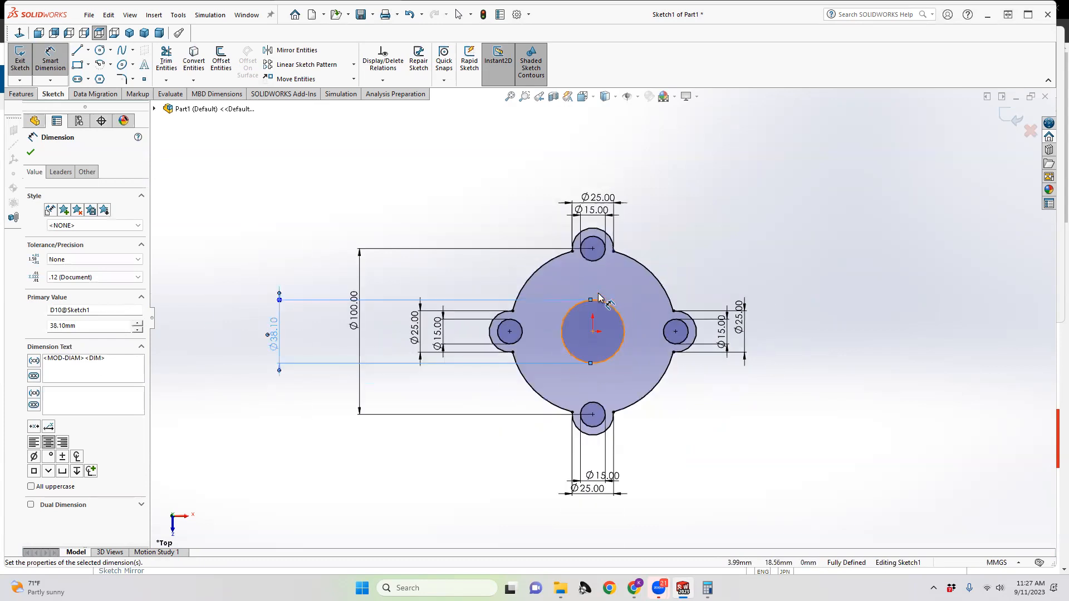
Step: Set the central circle's diameter to 62.5mm
double_click(277, 328)
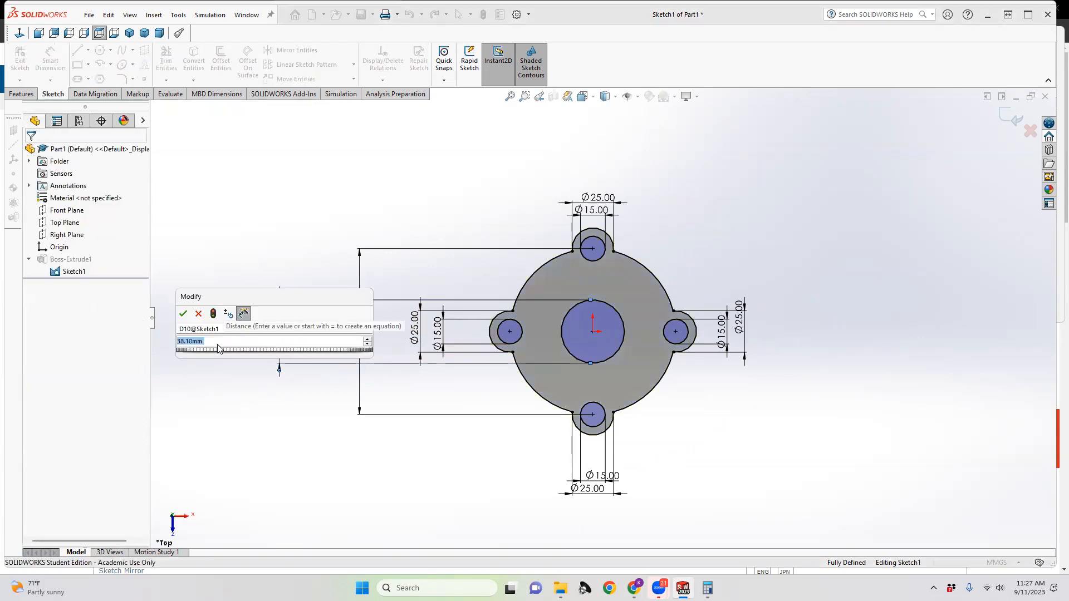
text(6.25)
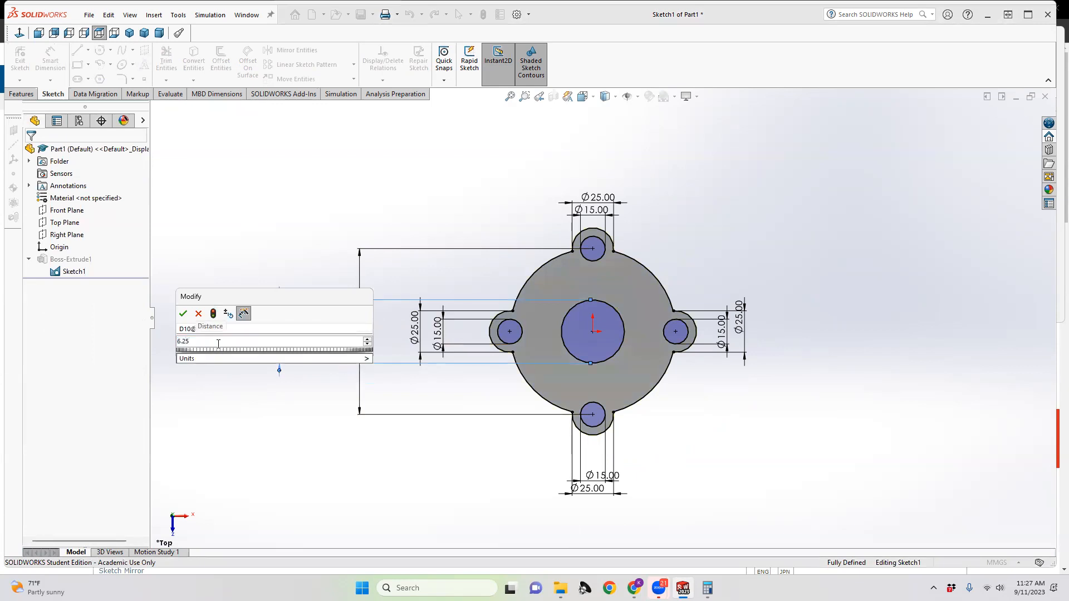
key(BackSpace)
key(BackSpace)
text(2.5mm)
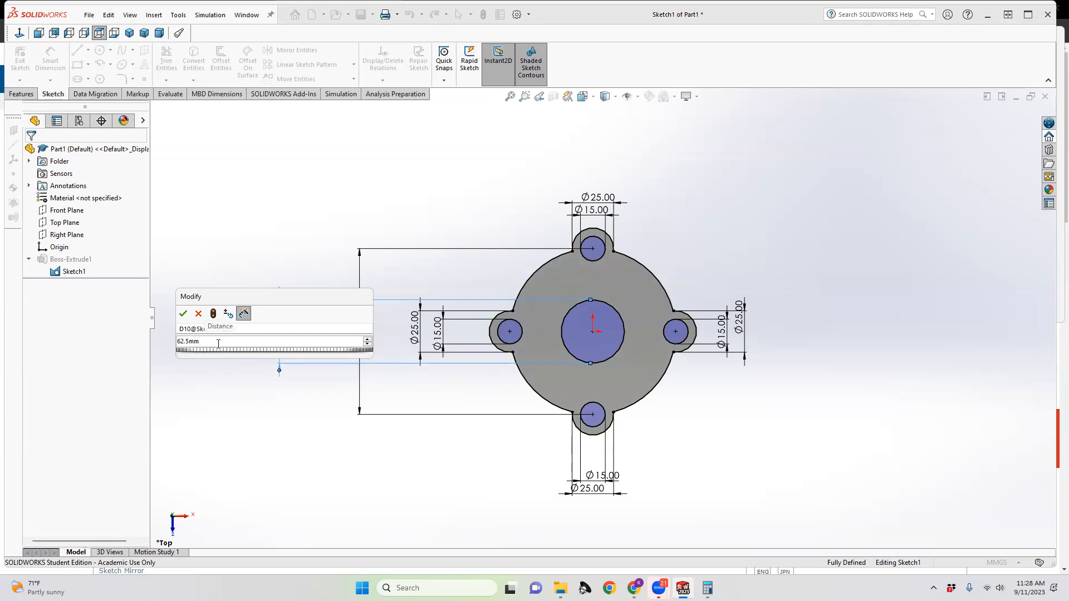
key(Return)
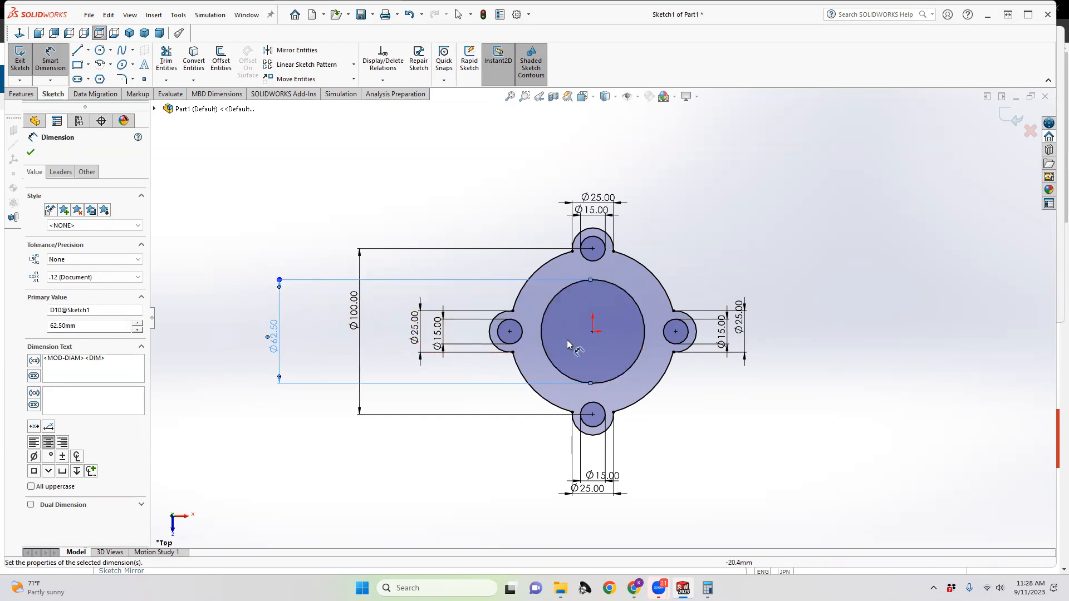
Step: Set the central circle's diameter with the expression 60+2mm and look at the document's unit system choices
double_click(275, 336)
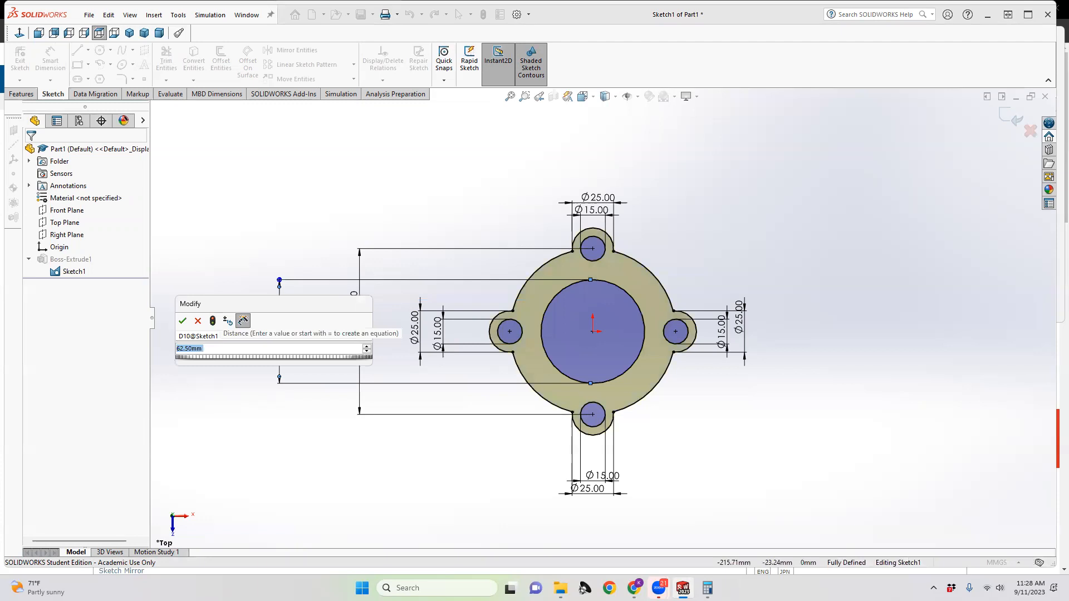
text(50+)
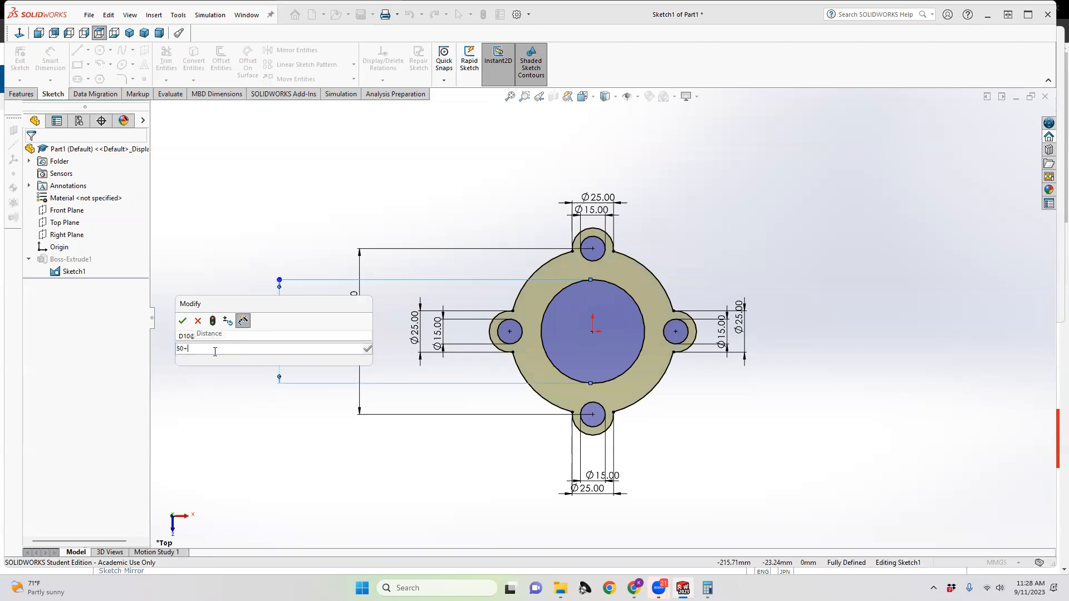
text(2)
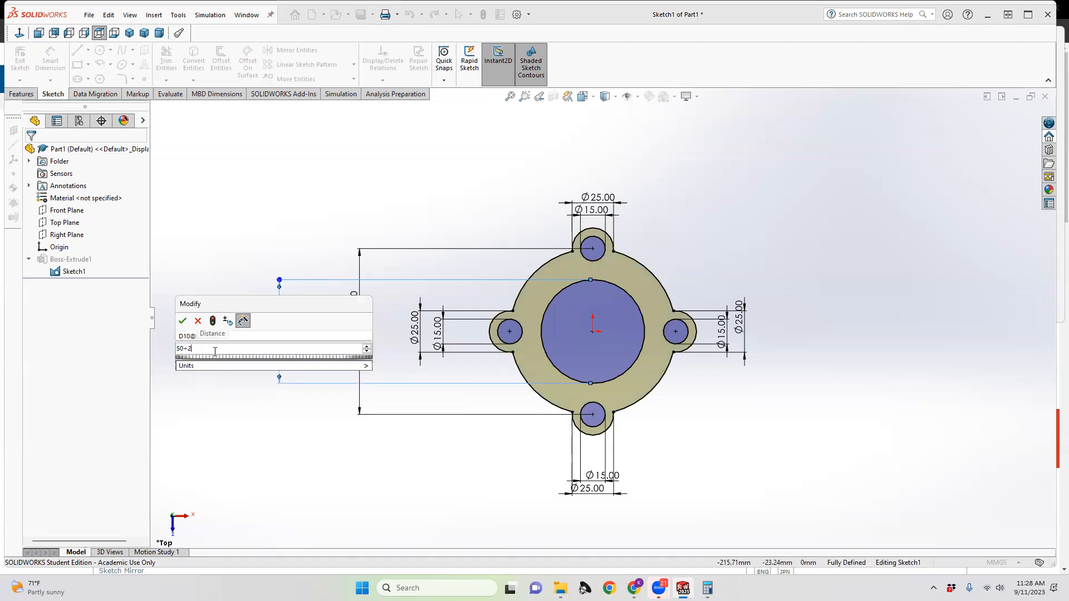
text(mm)
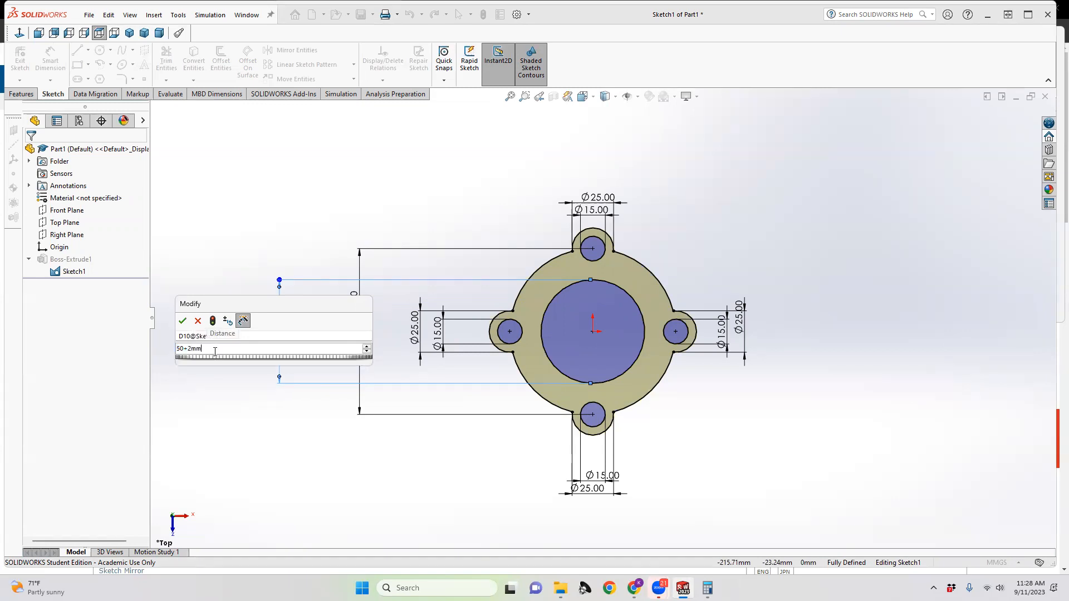
drag(177, 351, 184, 351)
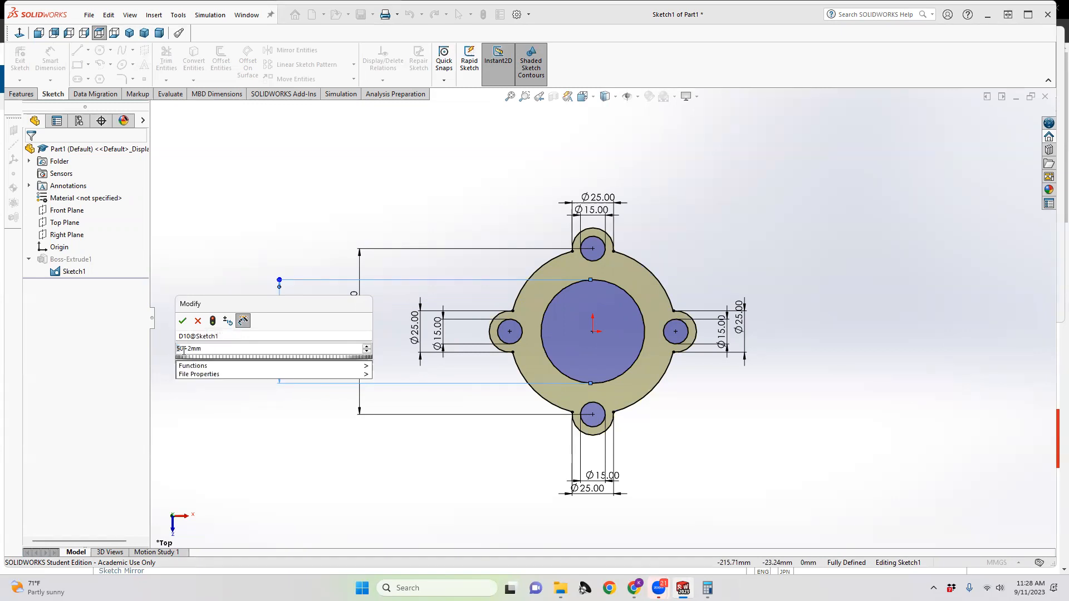
text(60)
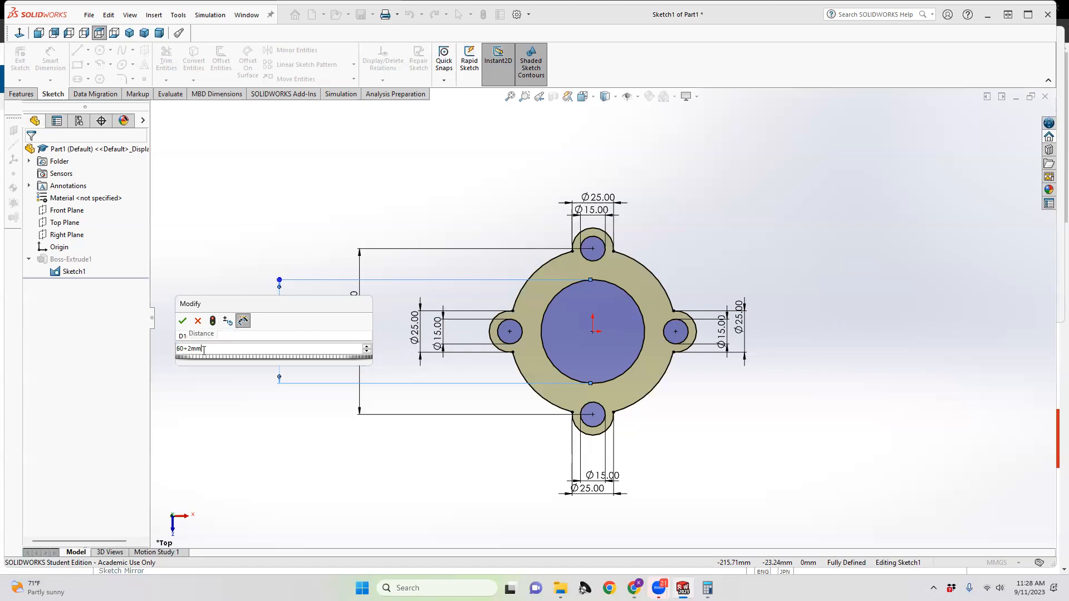
click(183, 322)
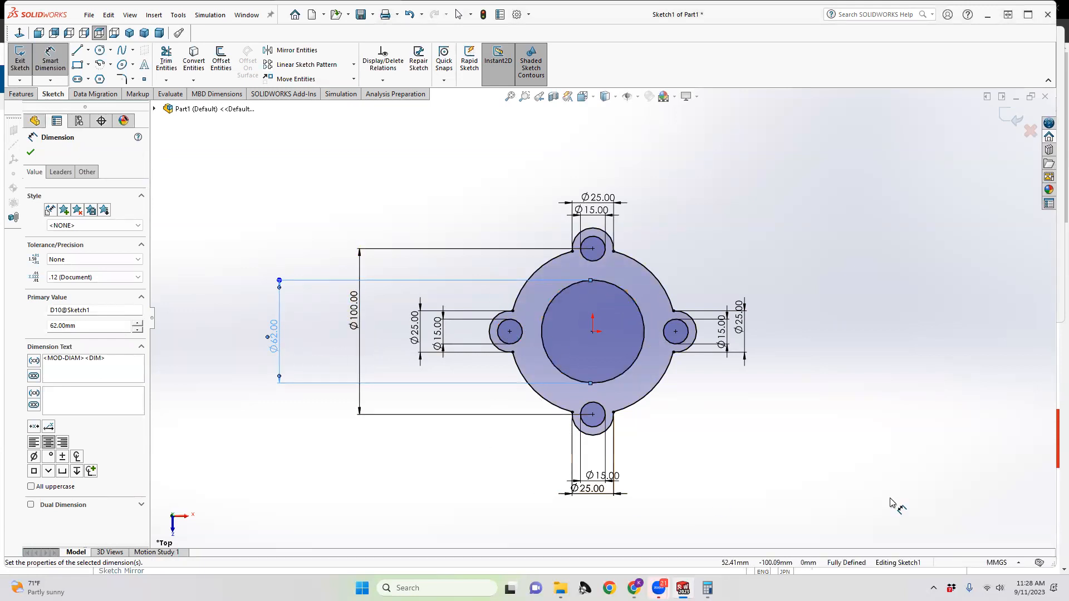
click(1001, 563)
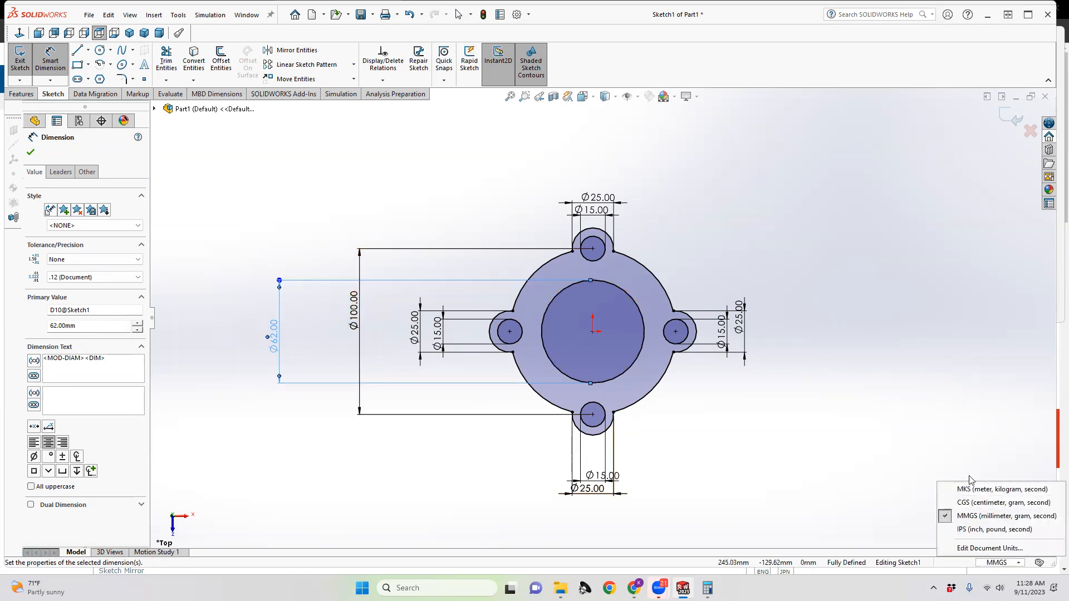
click(682, 416)
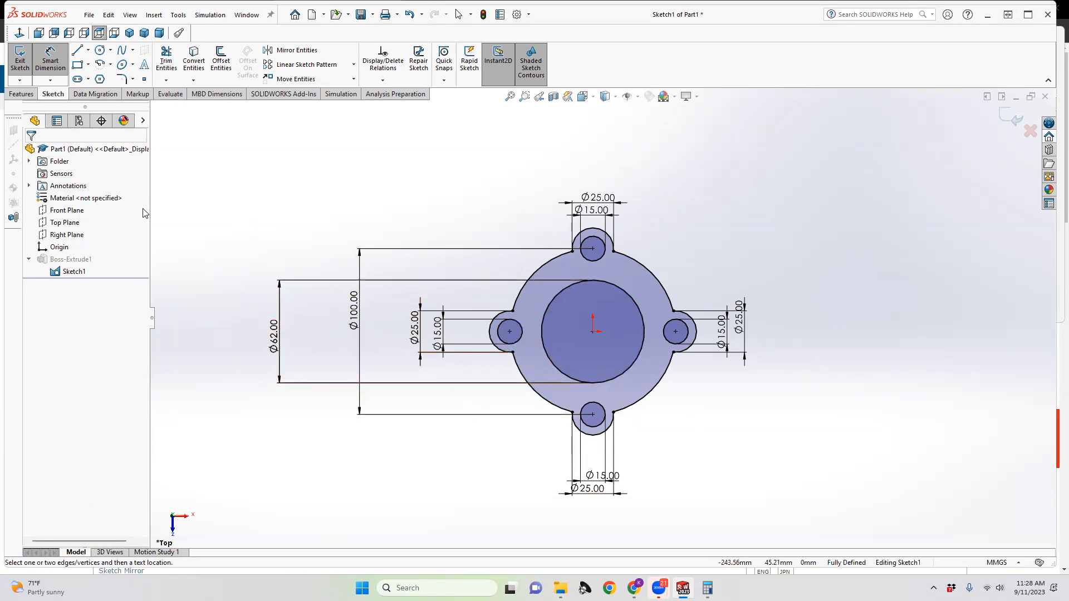
Step: Exit the sketch to rebuild the extruded part with its central opening, and inspect the solid
click(20, 69)
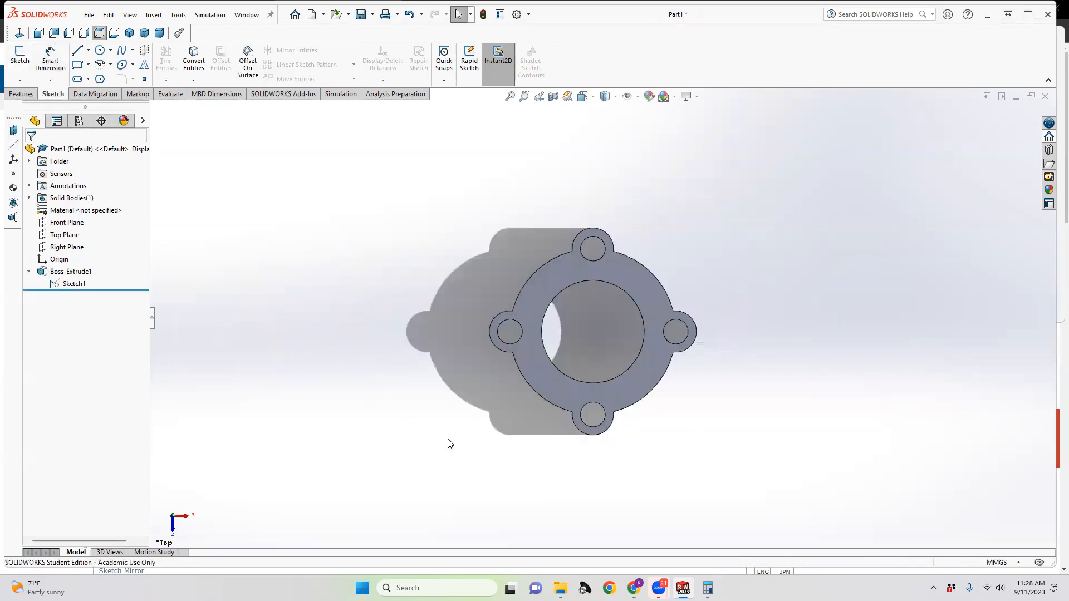
click(22, 94)
middle_drag(587, 371, 634, 319)
mouse_move(608, 284)
middle_down()
mouse_move(637, 295)
mouse_move(606, 290)
middle_up()
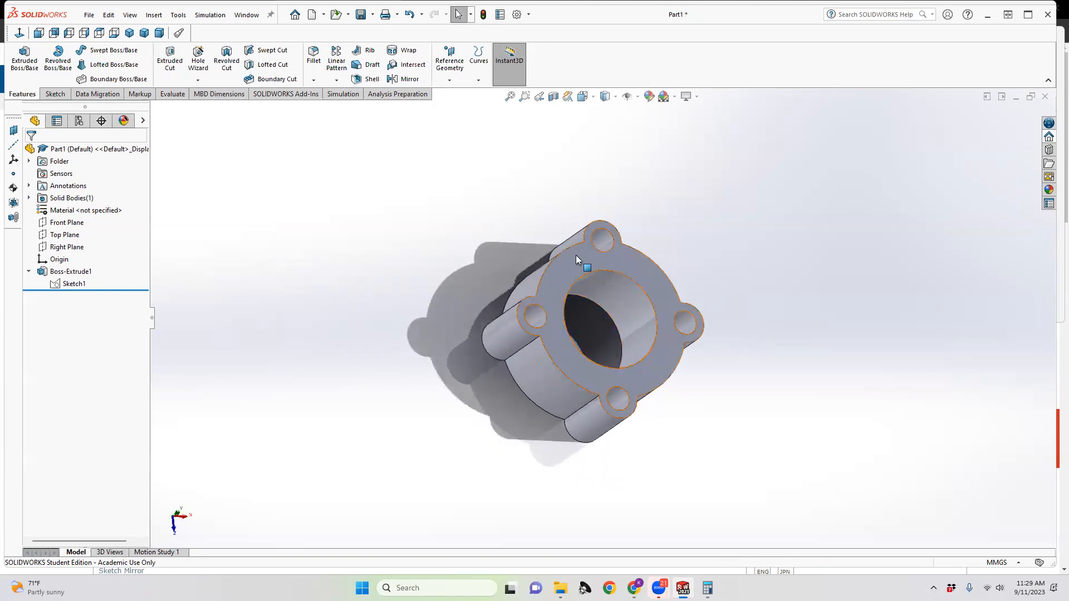
Step: Edit Boss-Extrude1, check its selected contour region, and set the blind depth to 25 mm
click(59, 273)
click(73, 235)
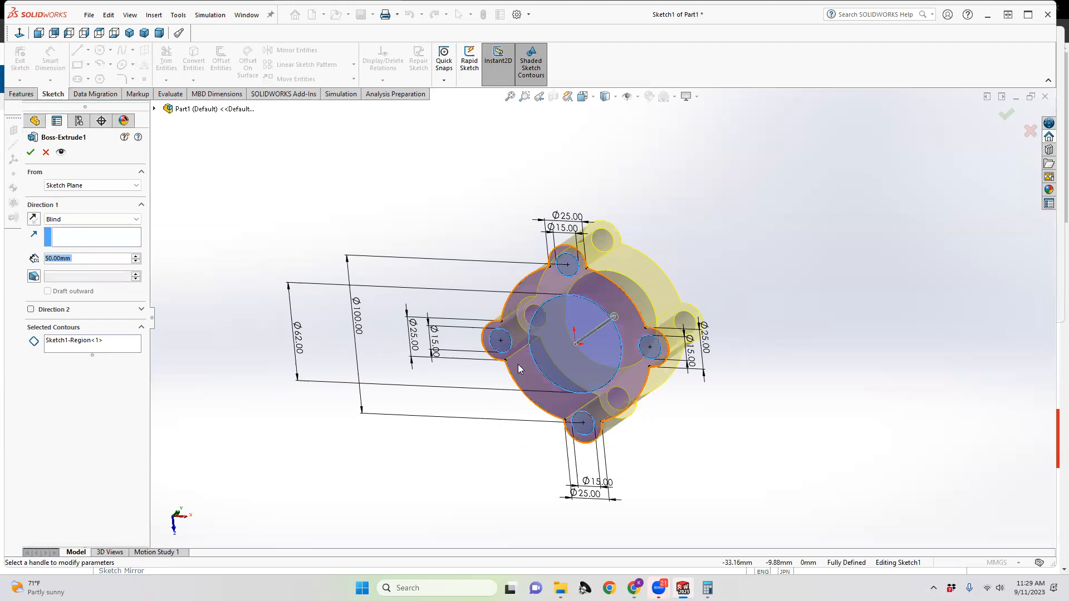
click(106, 341)
mouse_move(554, 344)
middle_down()
mouse_move(612, 380)
mouse_move(531, 370)
mouse_move(496, 414)
middle_up()
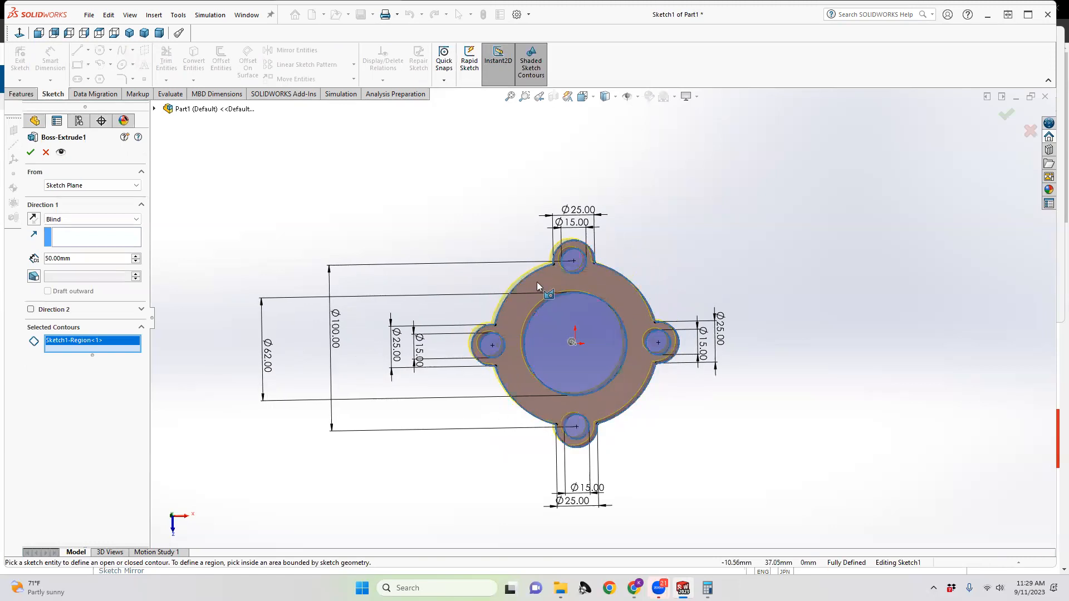
middle_drag(547, 366, 648, 384)
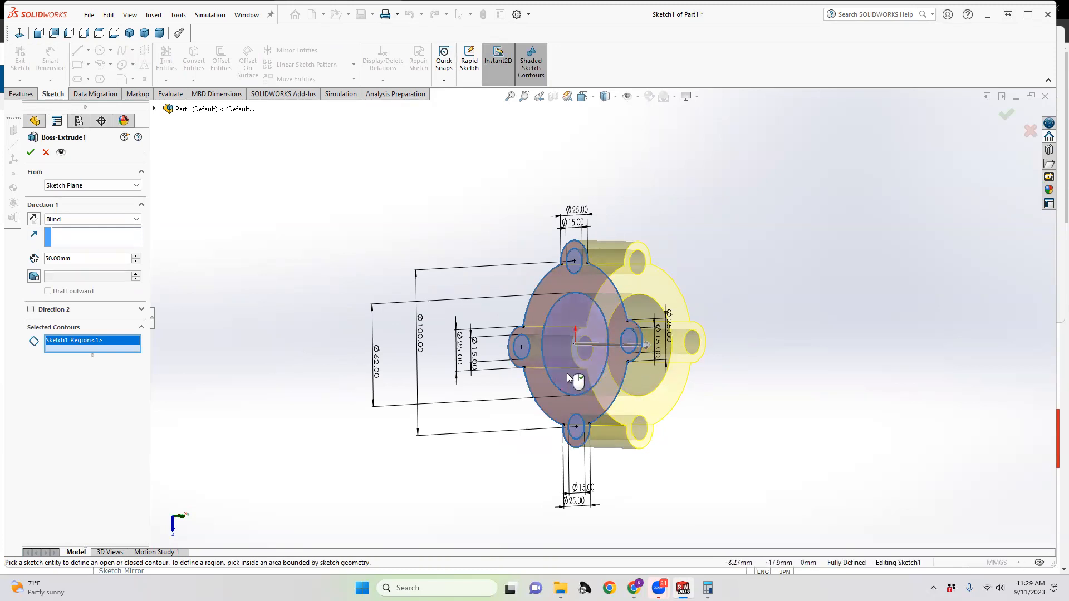
middle_drag(604, 390, 559, 355)
middle_drag(578, 394, 589, 431)
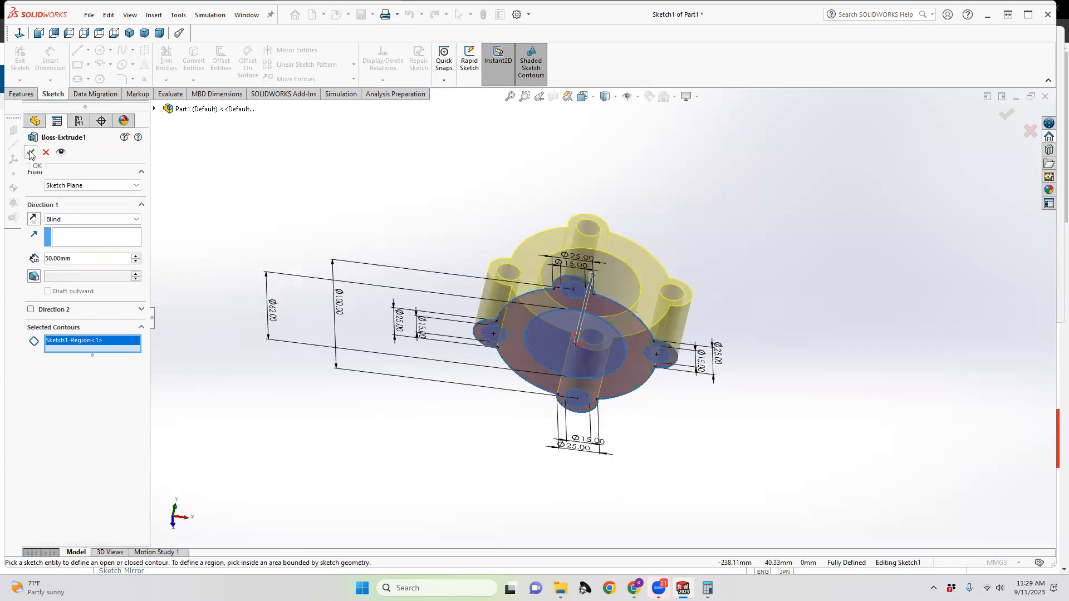
right_click(50, 260)
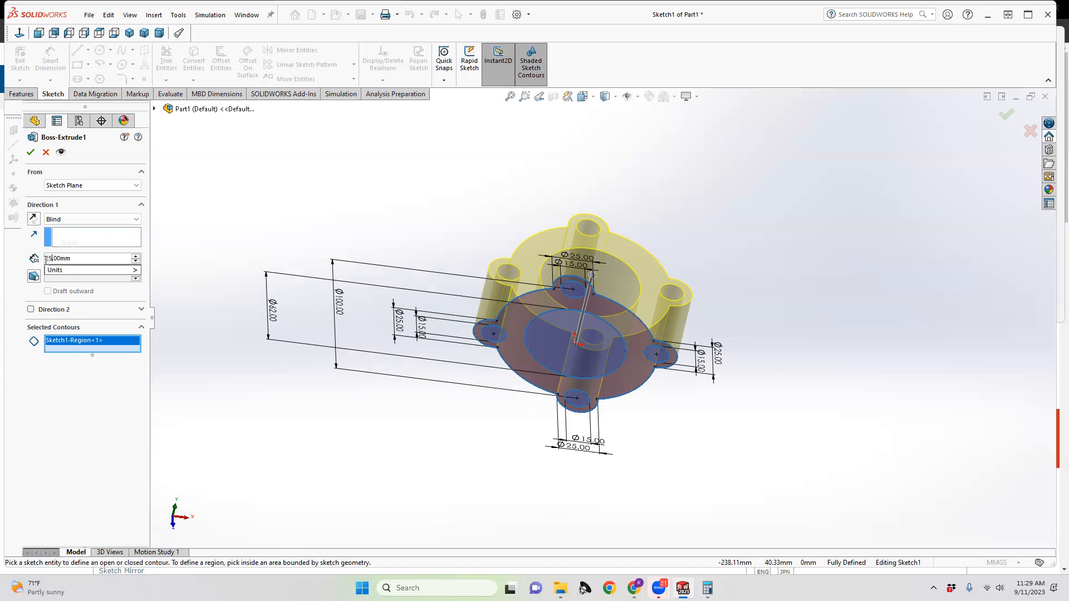
key(Return)
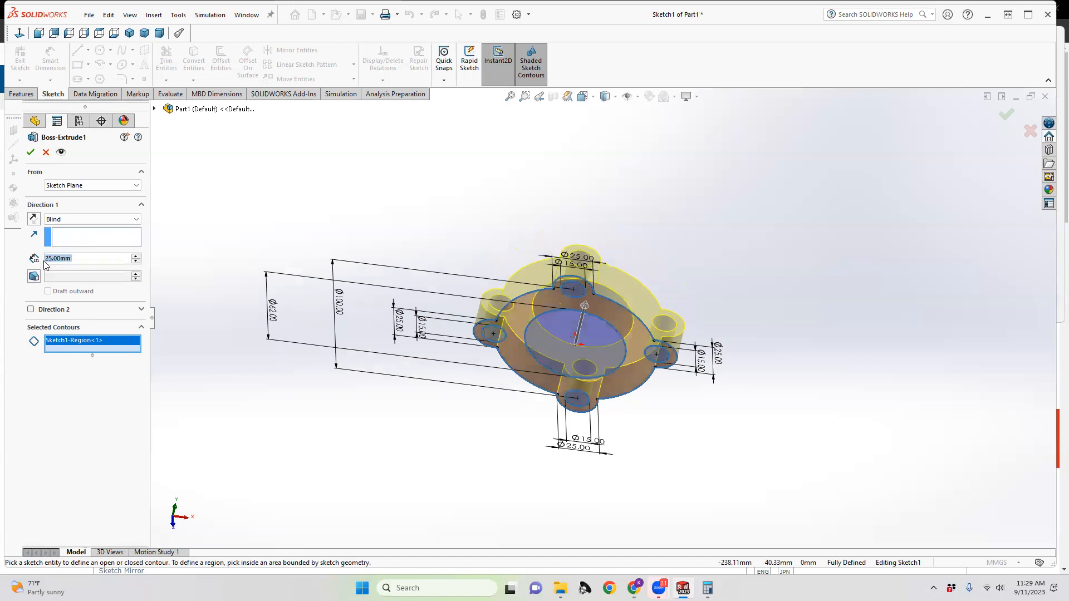
click(31, 153)
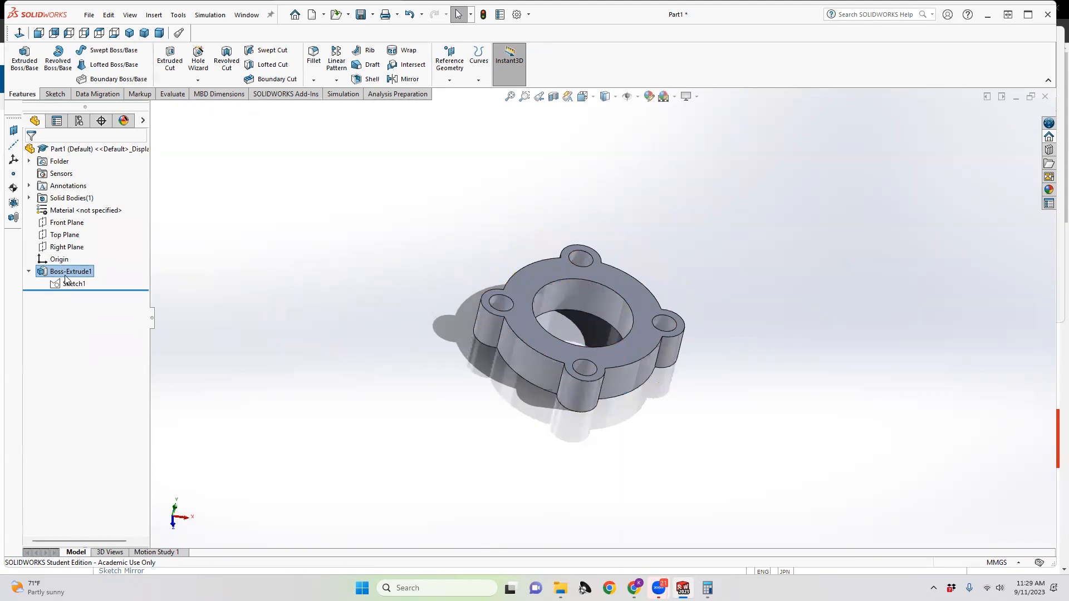
Step: Start a new boss extrusion that reuses Sketch1 from Boss-Extrude1
click(26, 70)
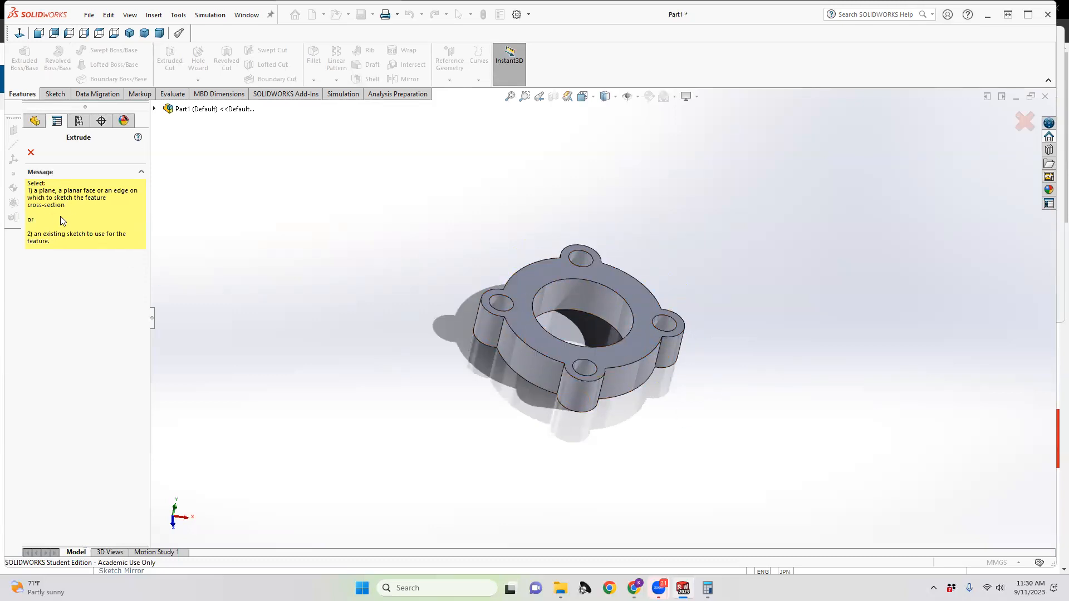
click(154, 110)
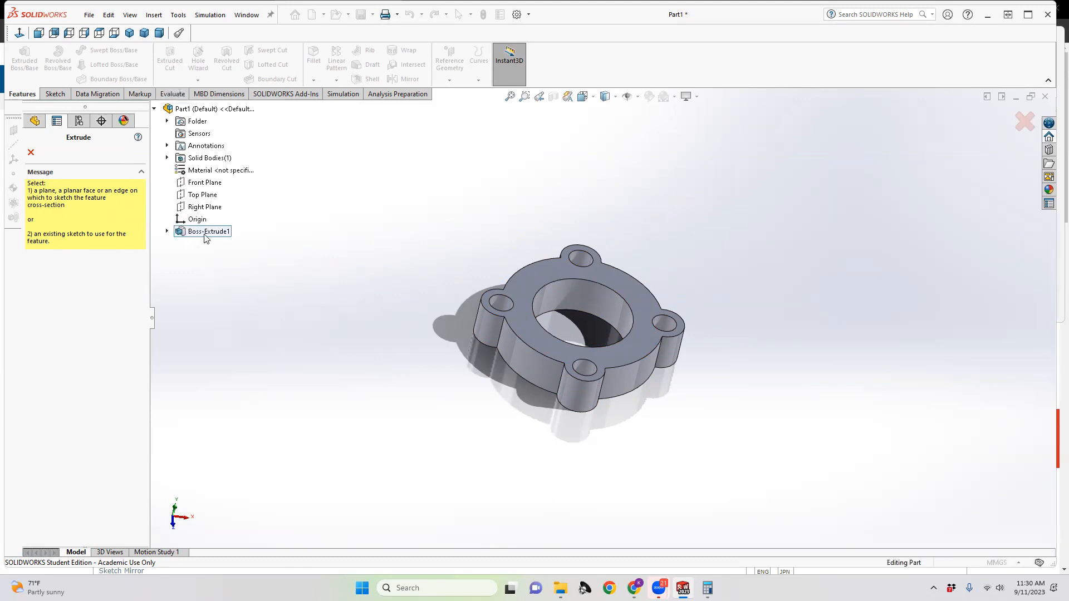
click(167, 232)
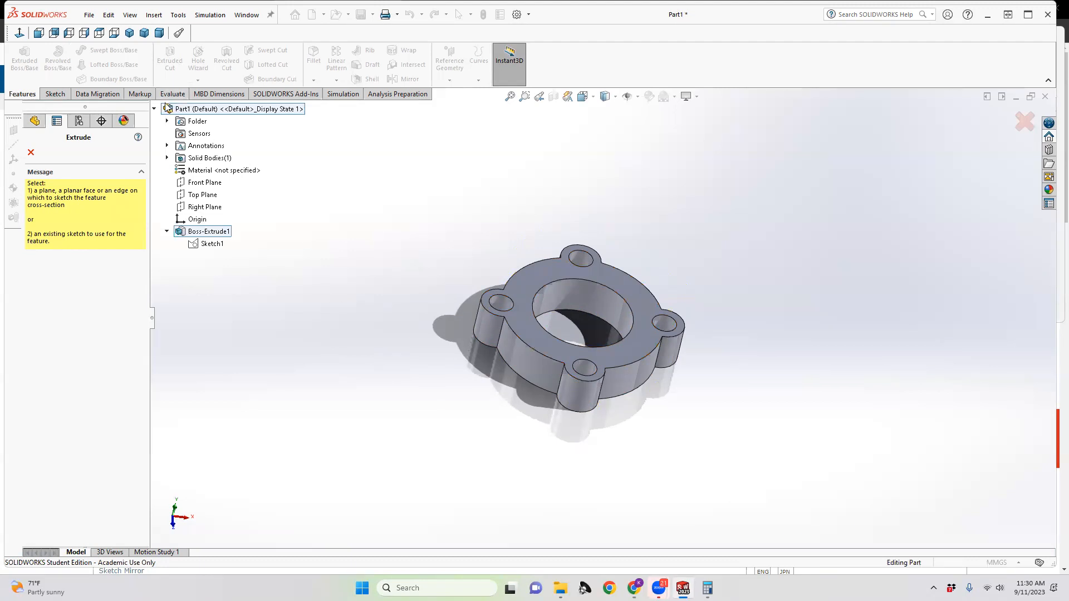
click(210, 245)
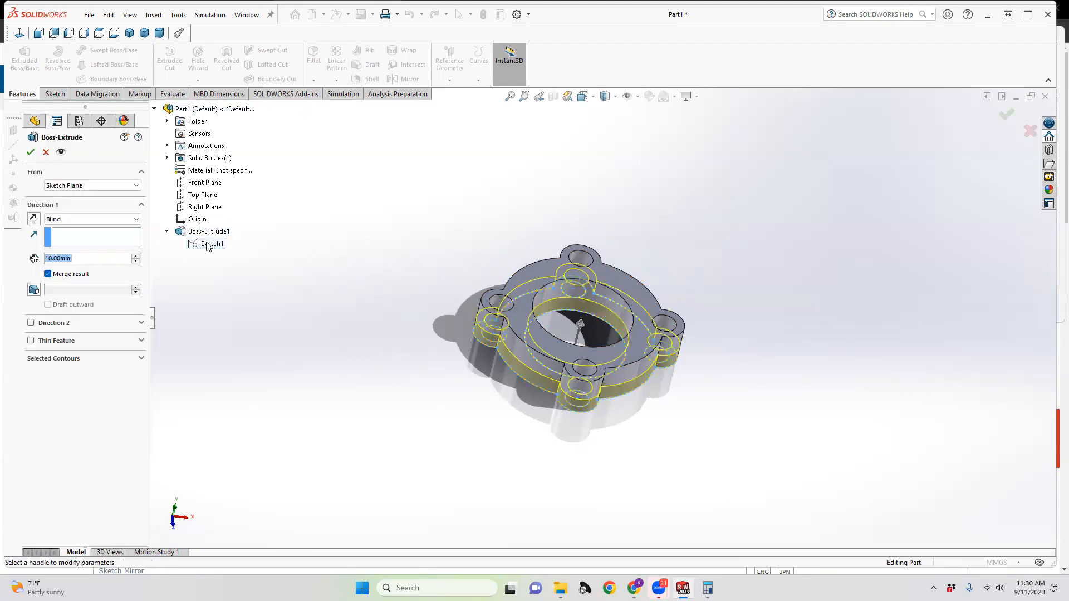
Step: Replace the whole sketch in the extrusion's selected contours with the central circle and the four small lobe circles
click(69, 355)
click(62, 361)
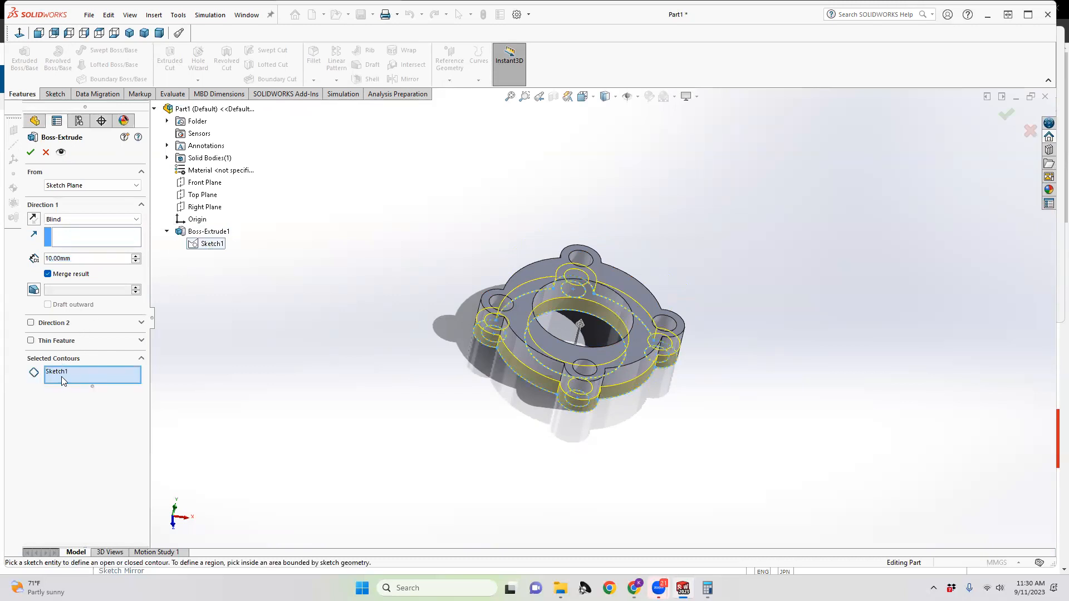
click(71, 371)
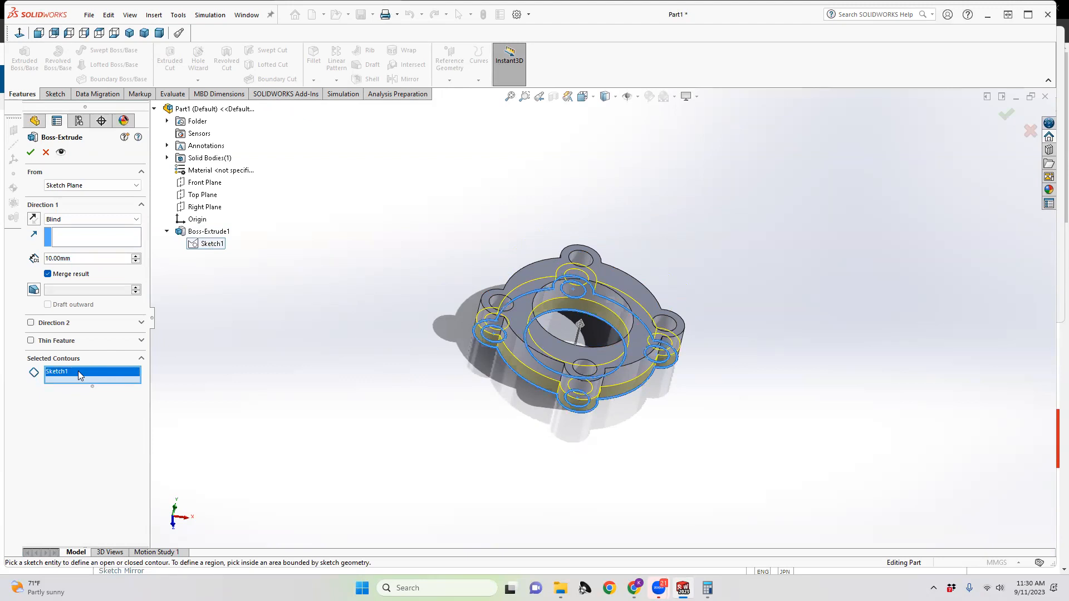
key(Delete)
middle_drag(575, 348, 505, 320)
click(563, 314)
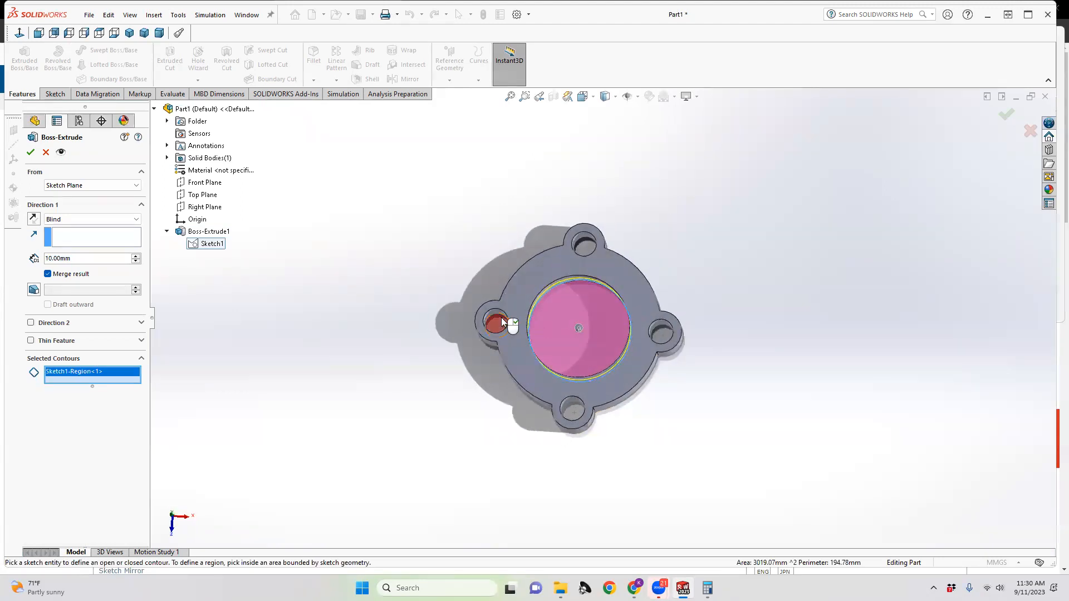
click(501, 320)
click(585, 245)
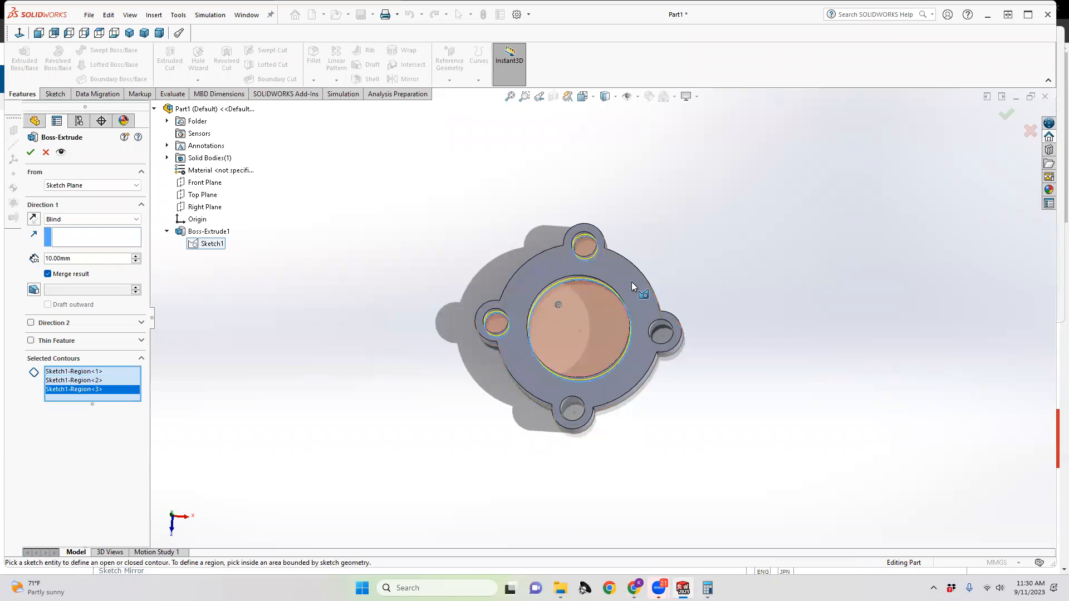
click(672, 325)
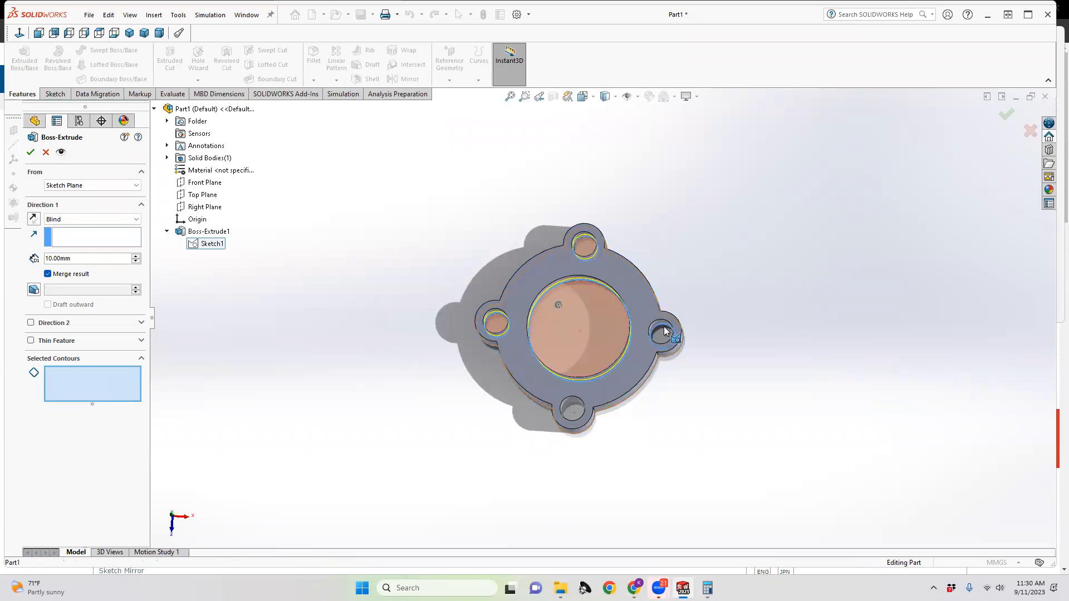
click(570, 412)
Step: Set the extrusion's depth to 25 mm and review the end conditions, keeping Blind
middle_drag(476, 436, 469, 318)
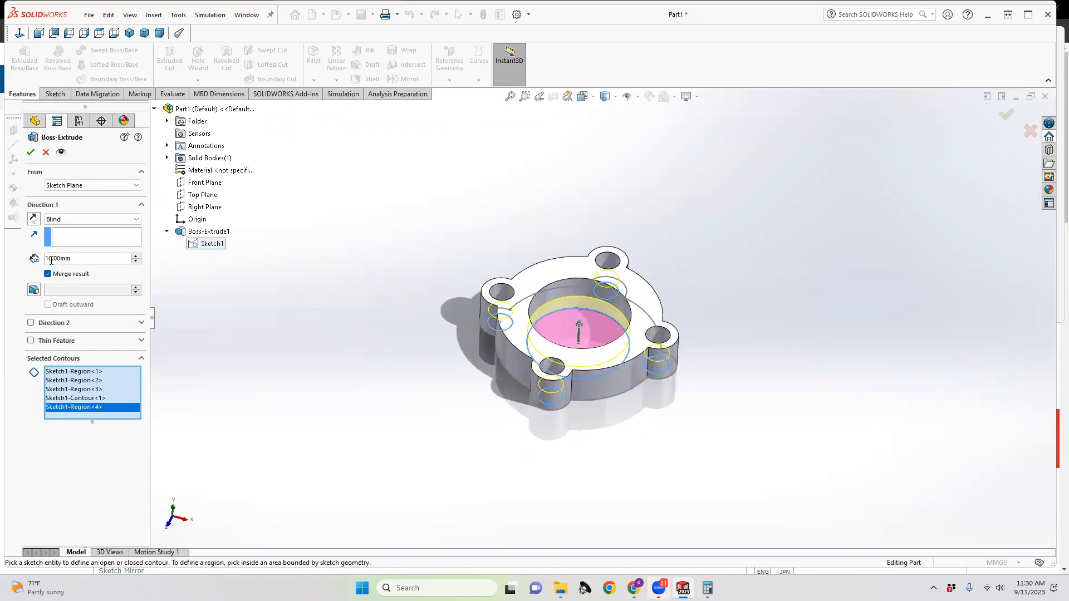
text(25)
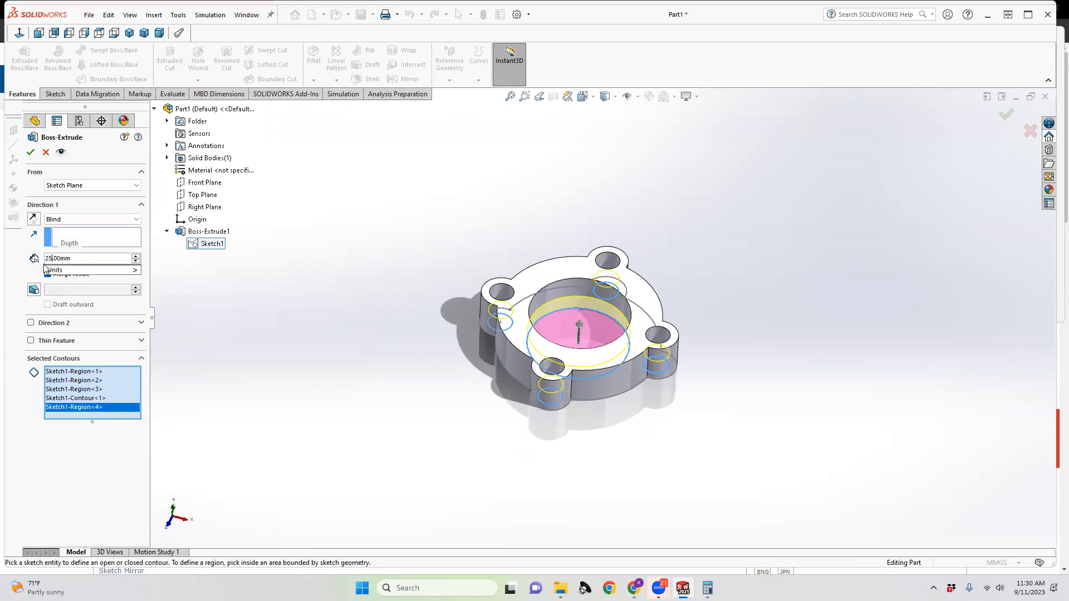
key(Return)
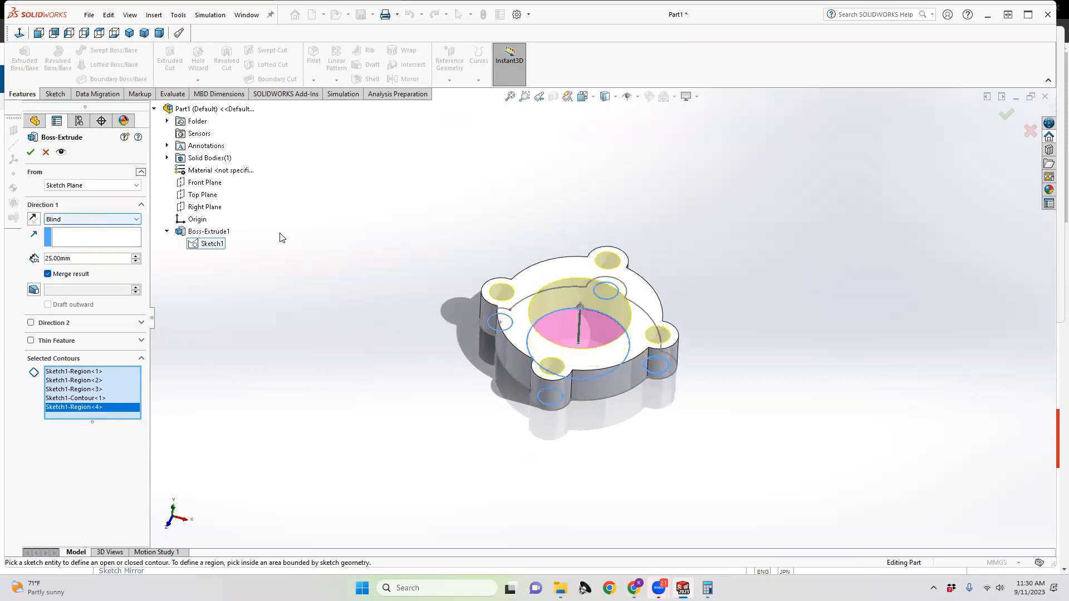
middle_drag(559, 315, 542, 188)
middle_drag(541, 353, 539, 451)
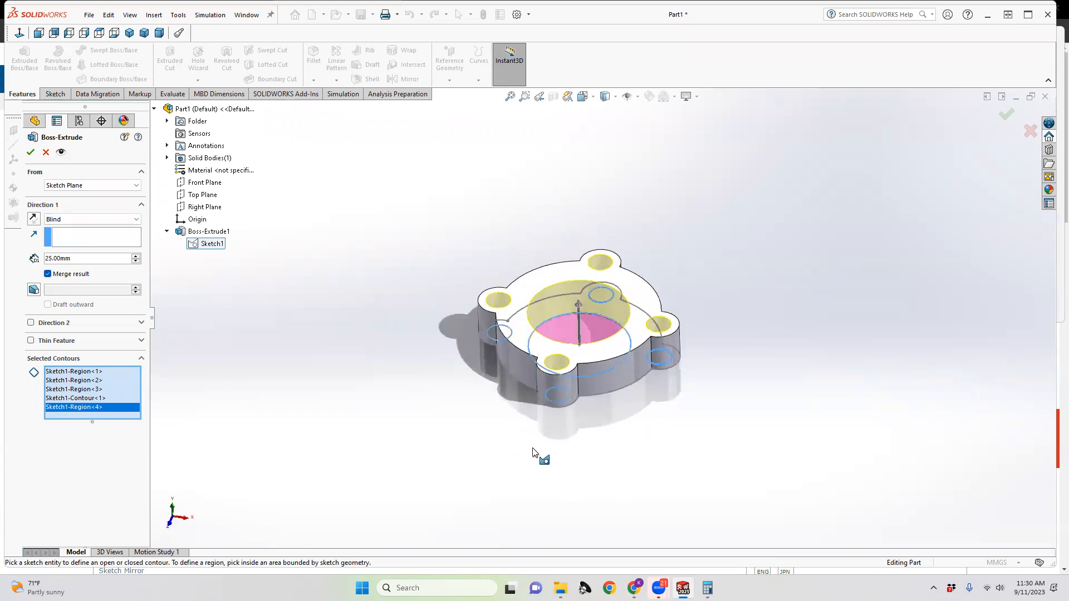
click(71, 220)
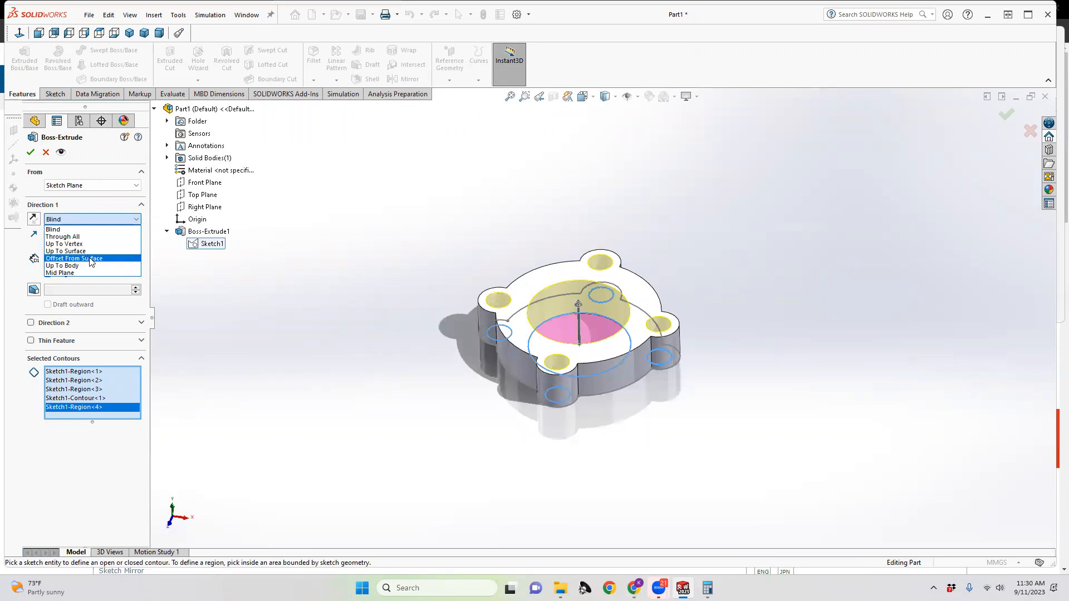
click(64, 230)
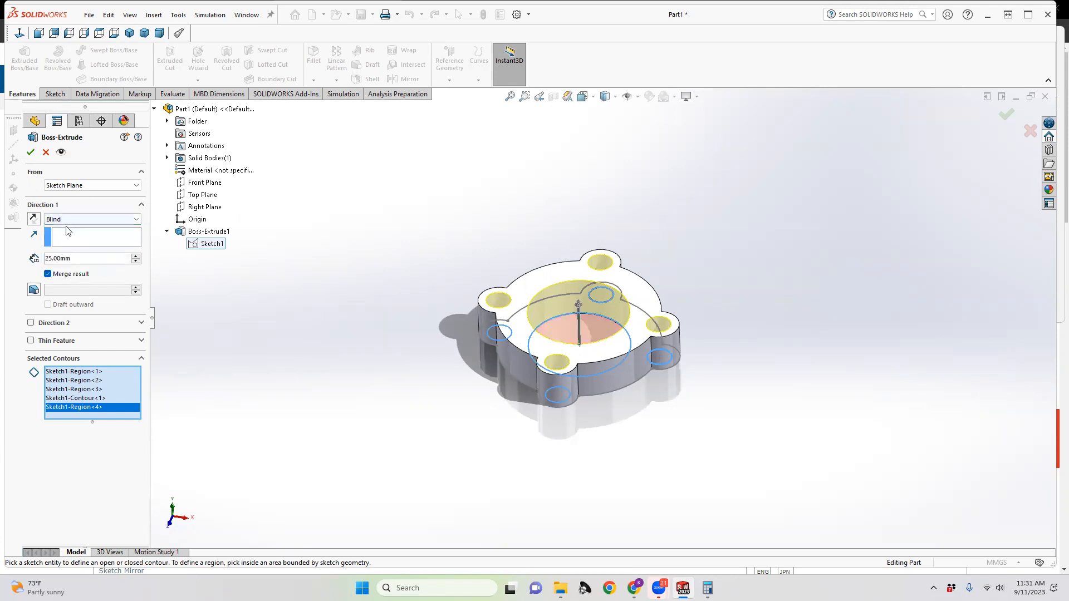
Step: Try starting the extrusion from a vertex on the upper edge of the four-lobed ring
click(80, 187)
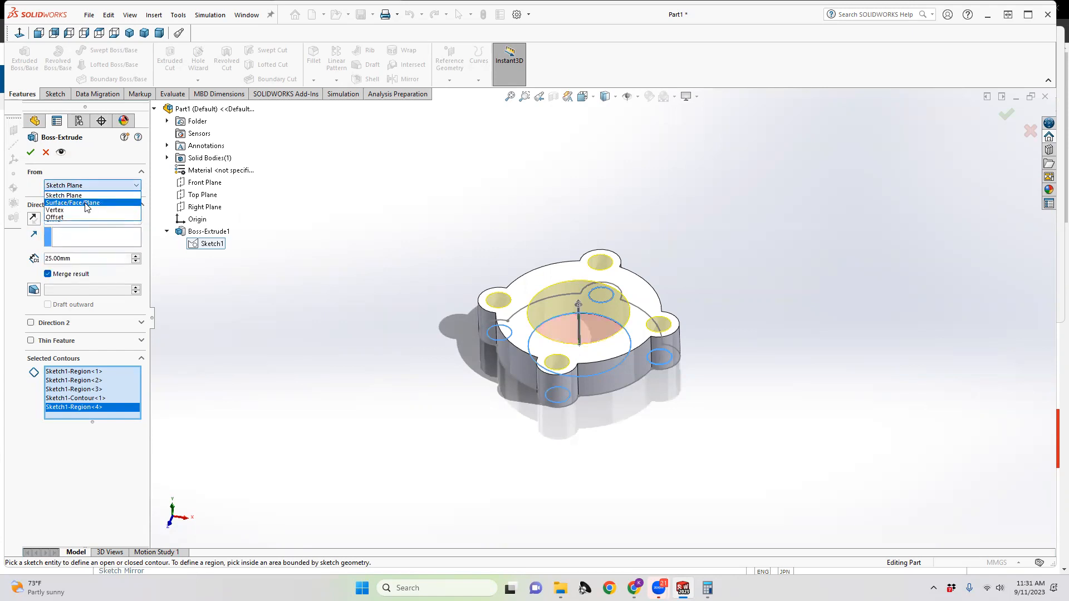
click(81, 203)
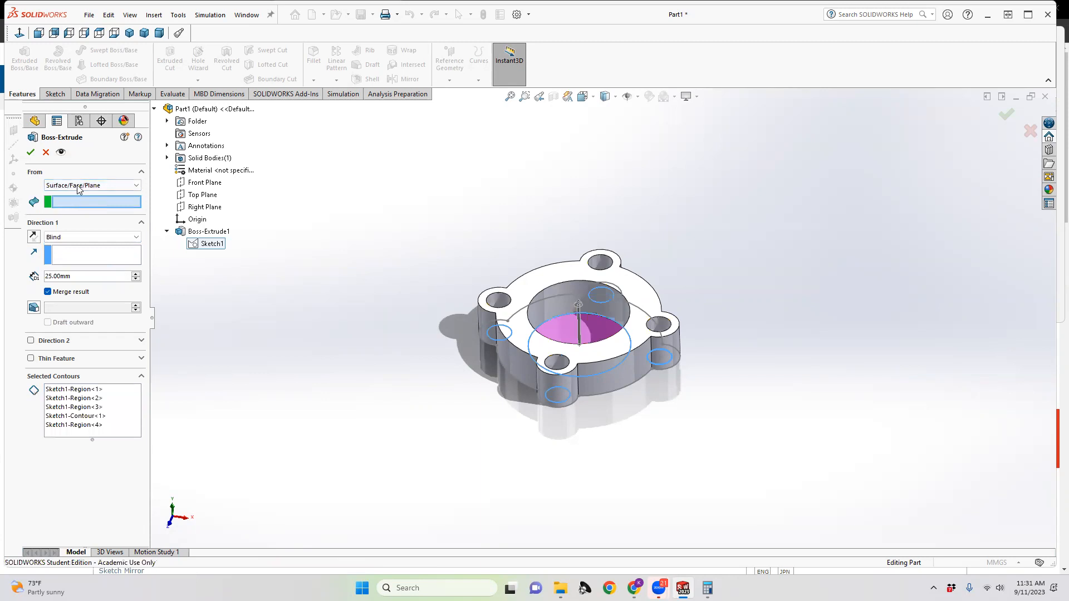
click(78, 186)
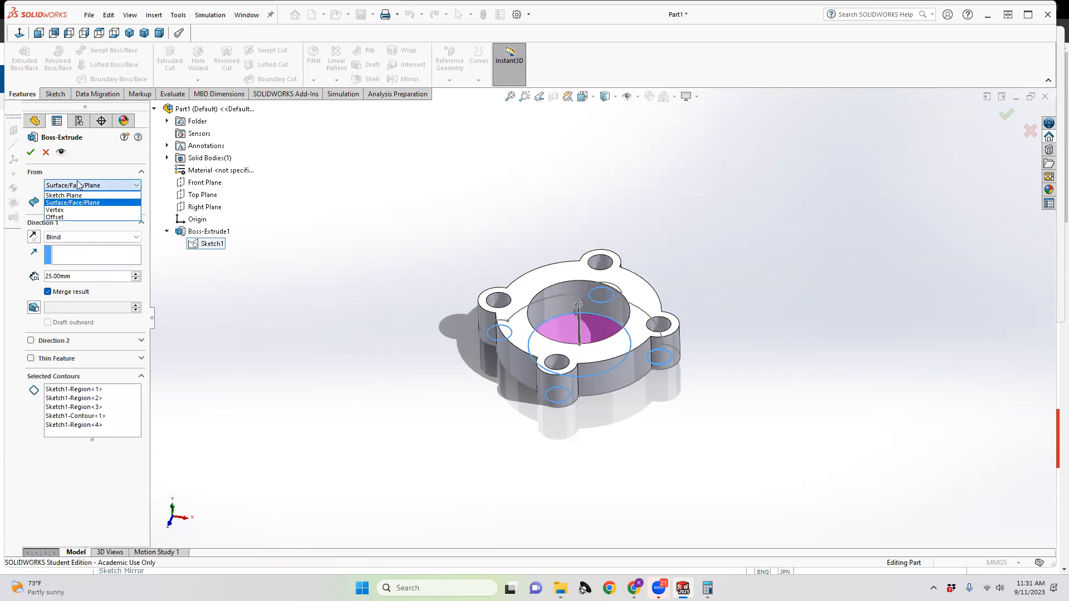
click(69, 210)
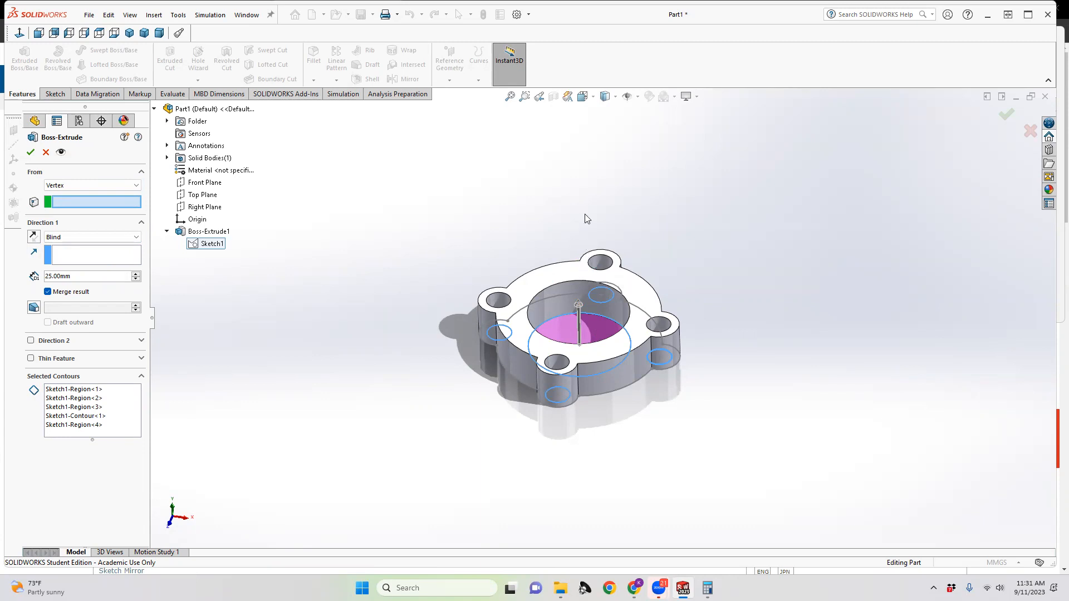
click(579, 261)
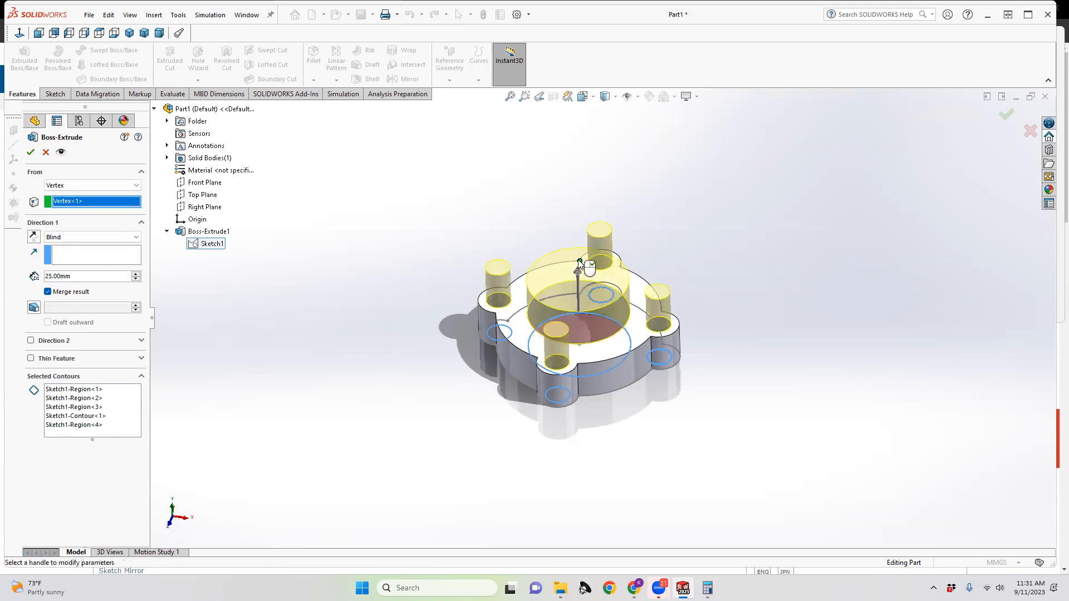
middle_drag(629, 304, 576, 305)
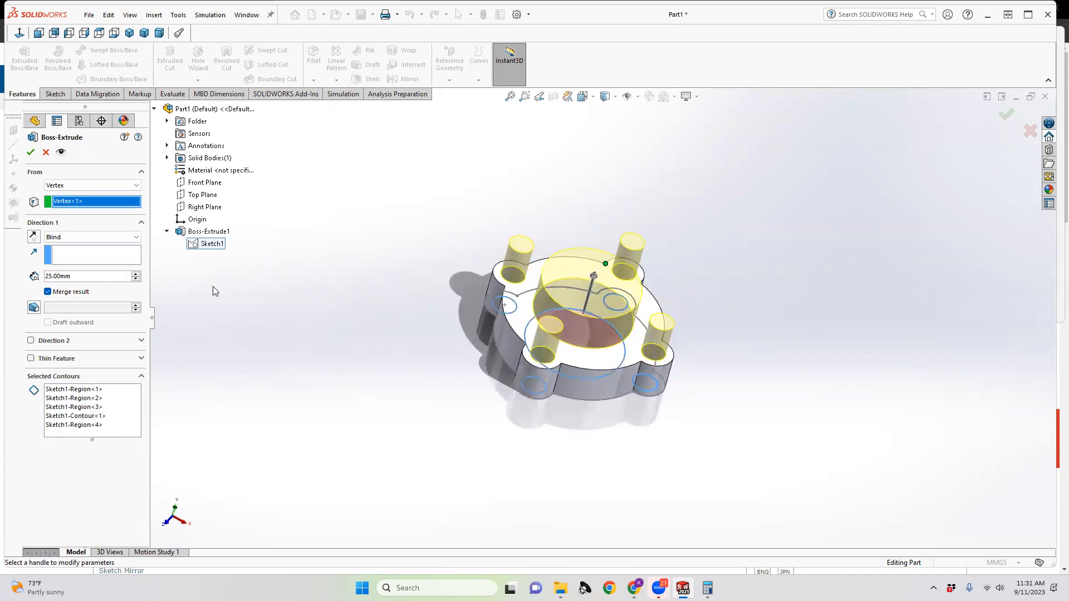
Step: Start the extrusion from the ring's top face using Surface/Face/Plane, and create the central cylinder and four pins
click(122, 185)
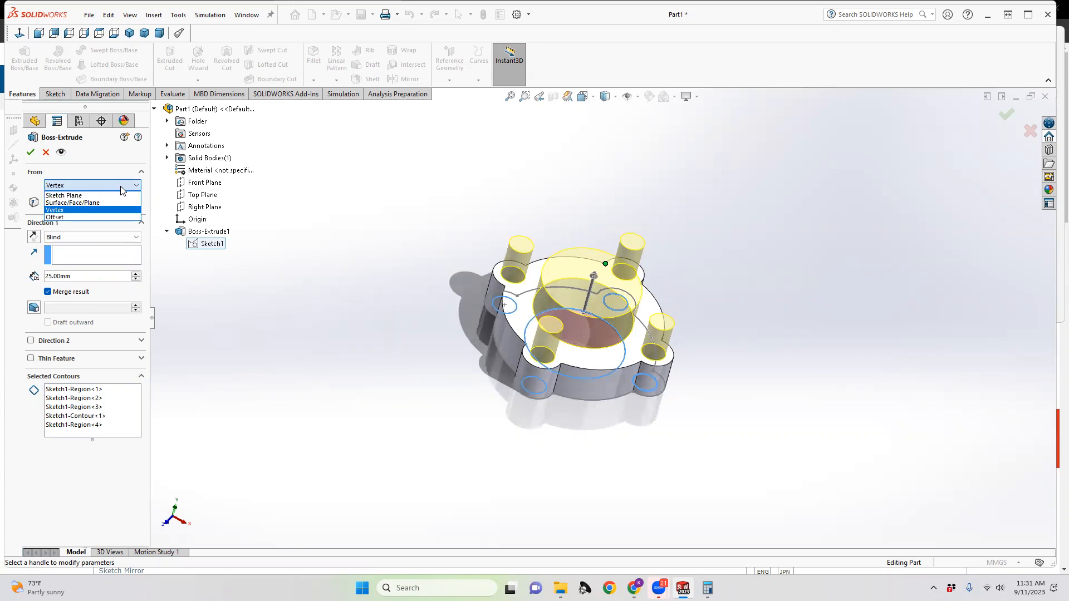
click(94, 202)
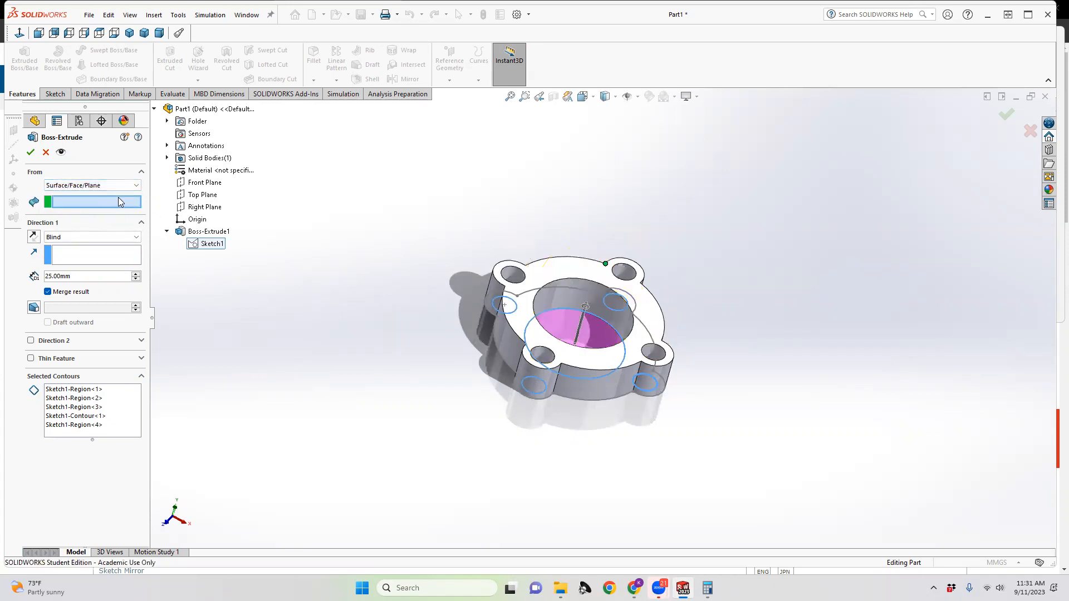
click(73, 203)
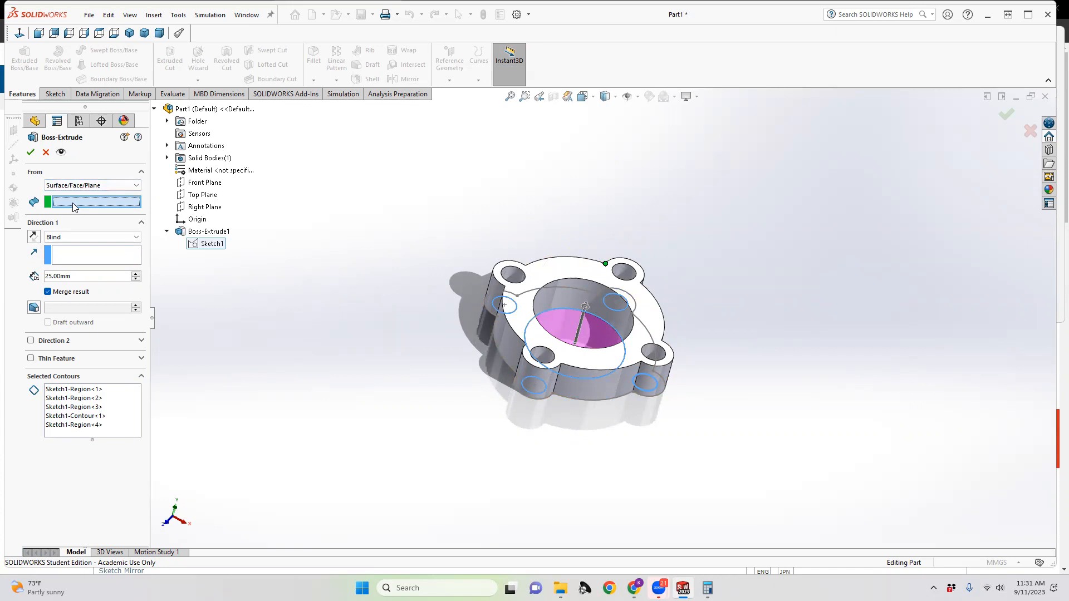
click(545, 266)
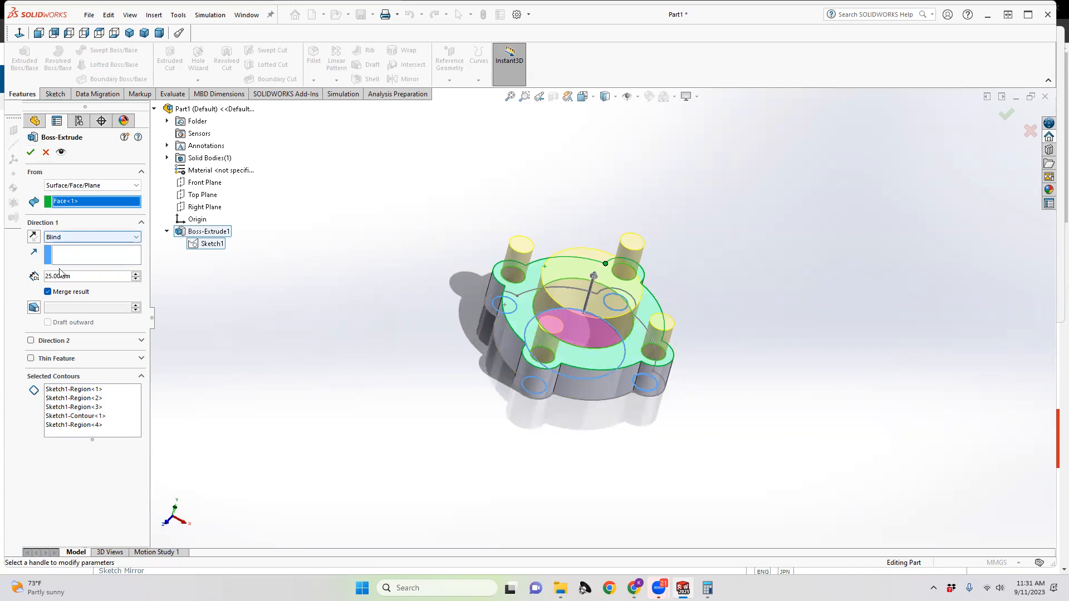
click(31, 153)
middle_drag(511, 424, 519, 223)
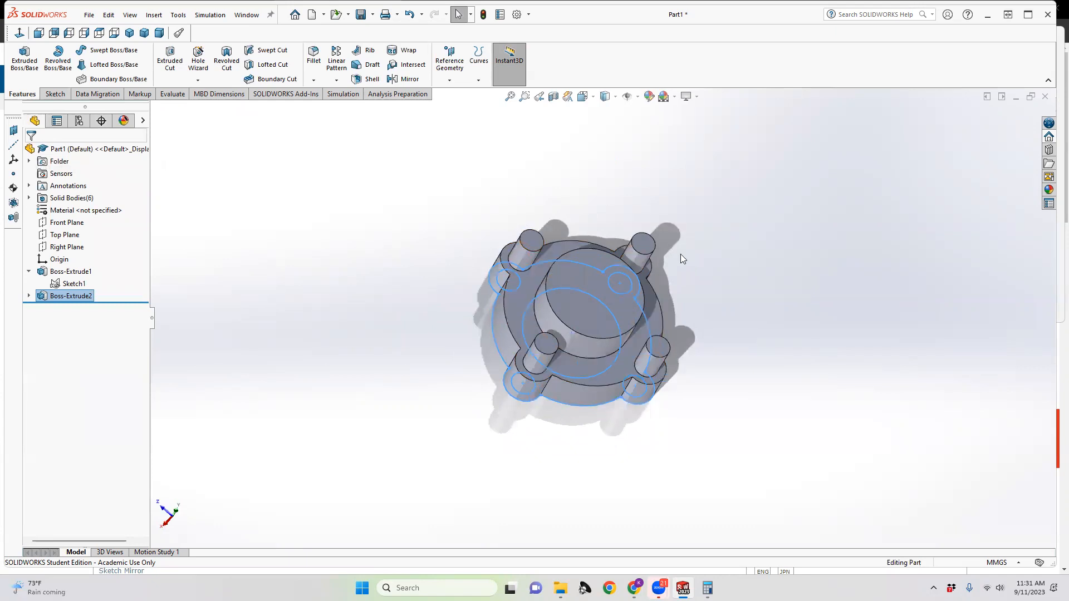
middle_drag(616, 311, 601, 246)
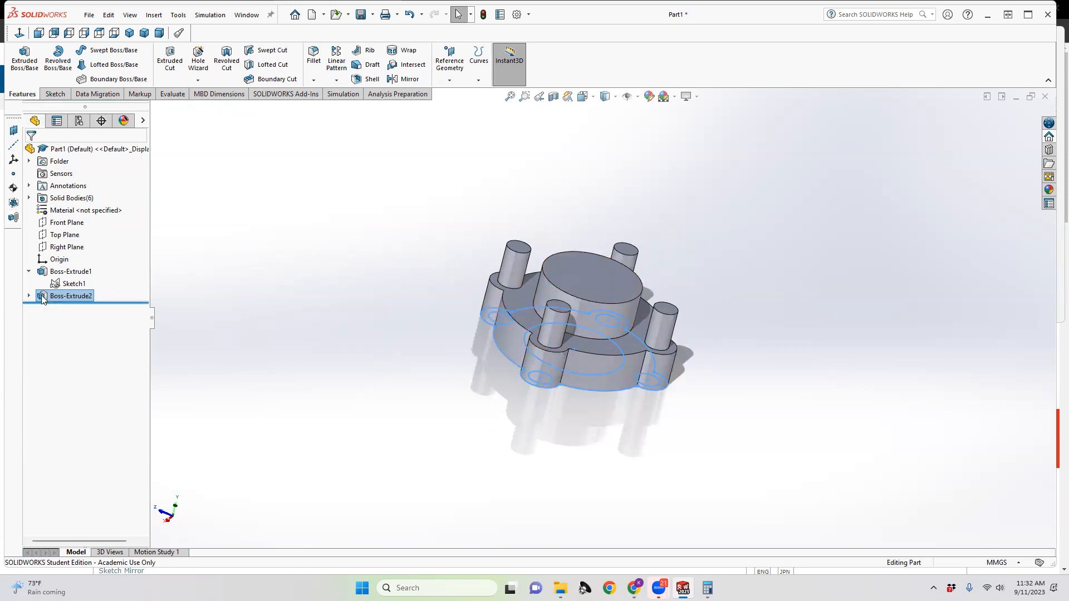
Step: Extrude the whole of Sketch1 again as a 25 mm blind boss starting from the central cylinder's top face
click(25, 61)
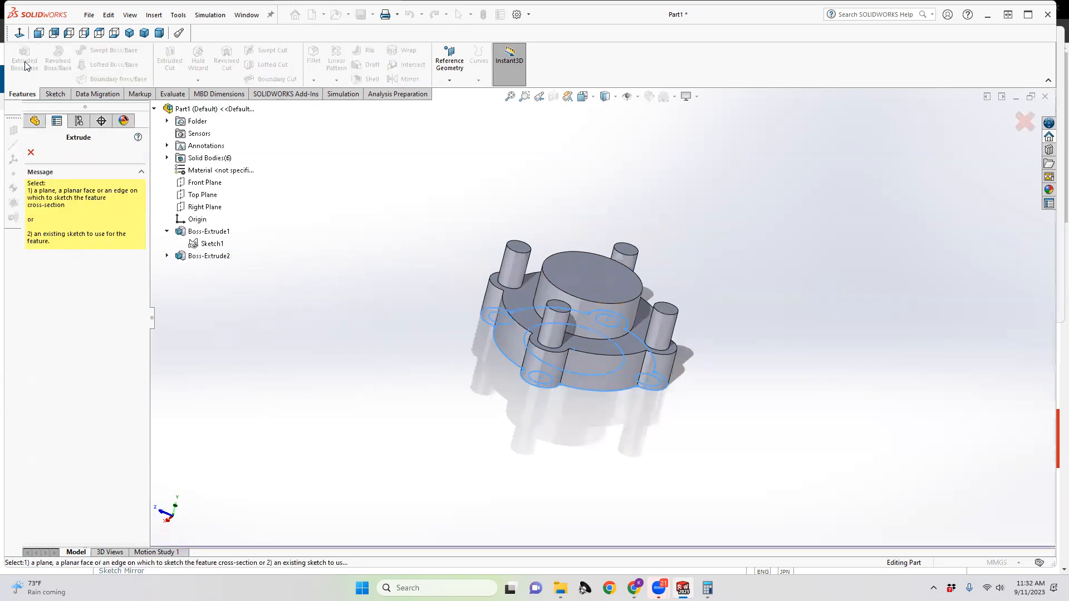
click(199, 242)
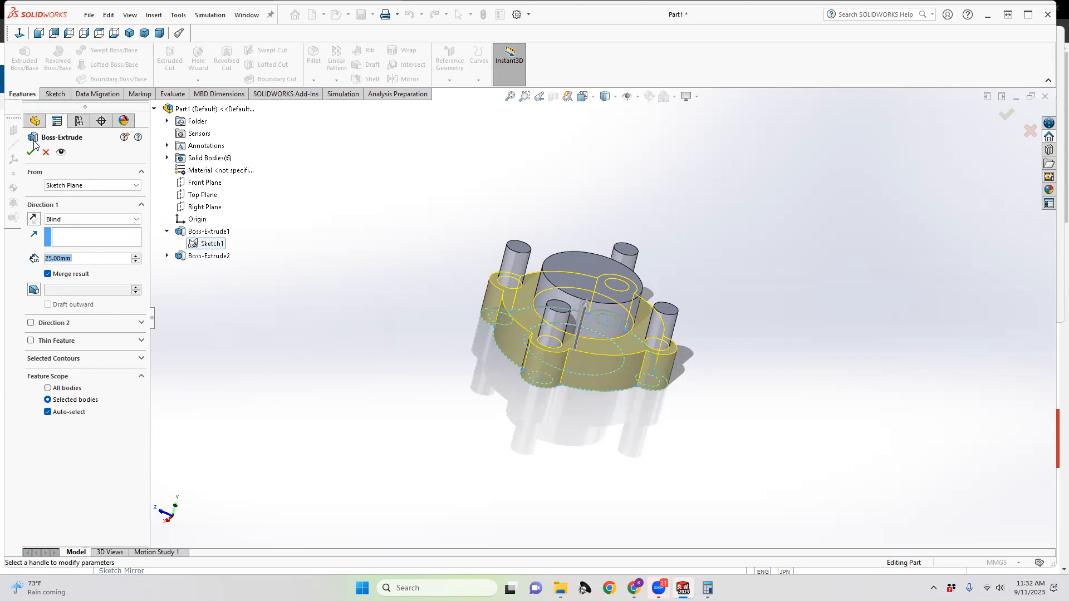
click(96, 186)
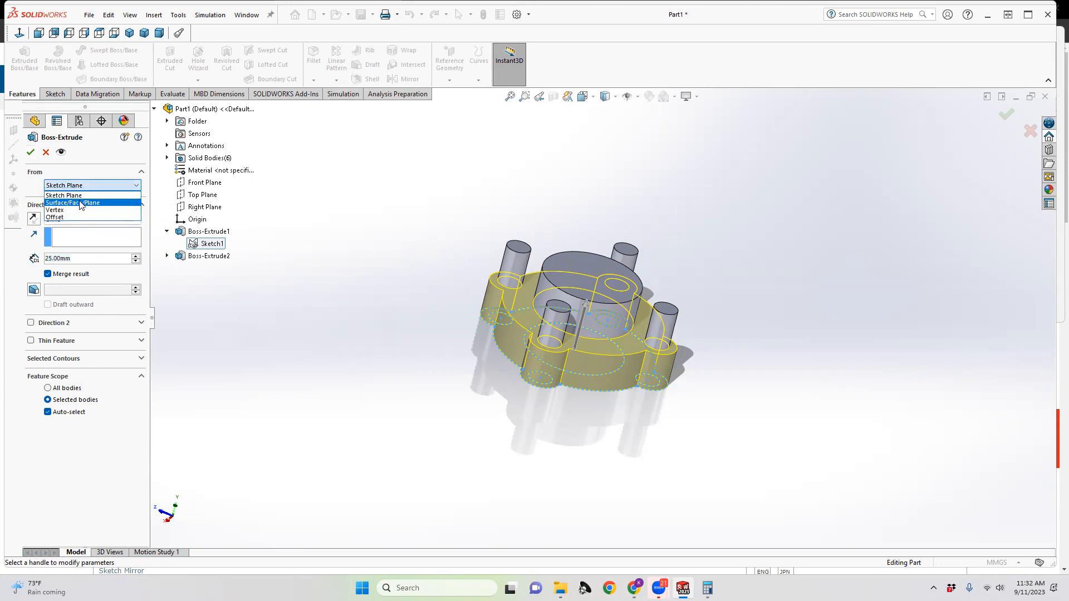
click(82, 201)
click(562, 274)
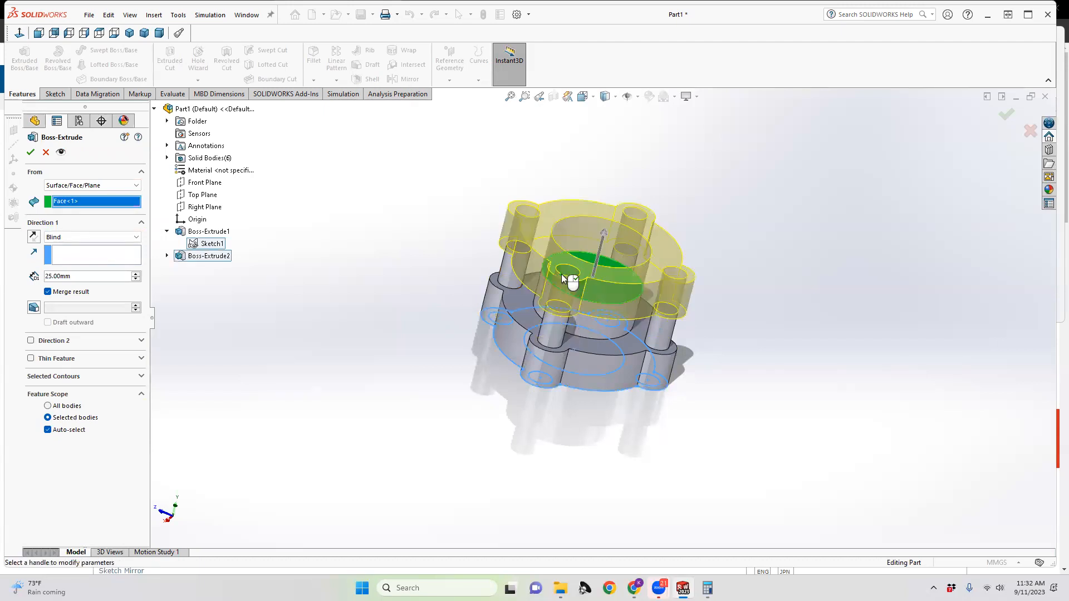
middle_drag(661, 179, 607, 323)
middle_drag(547, 339, 552, 210)
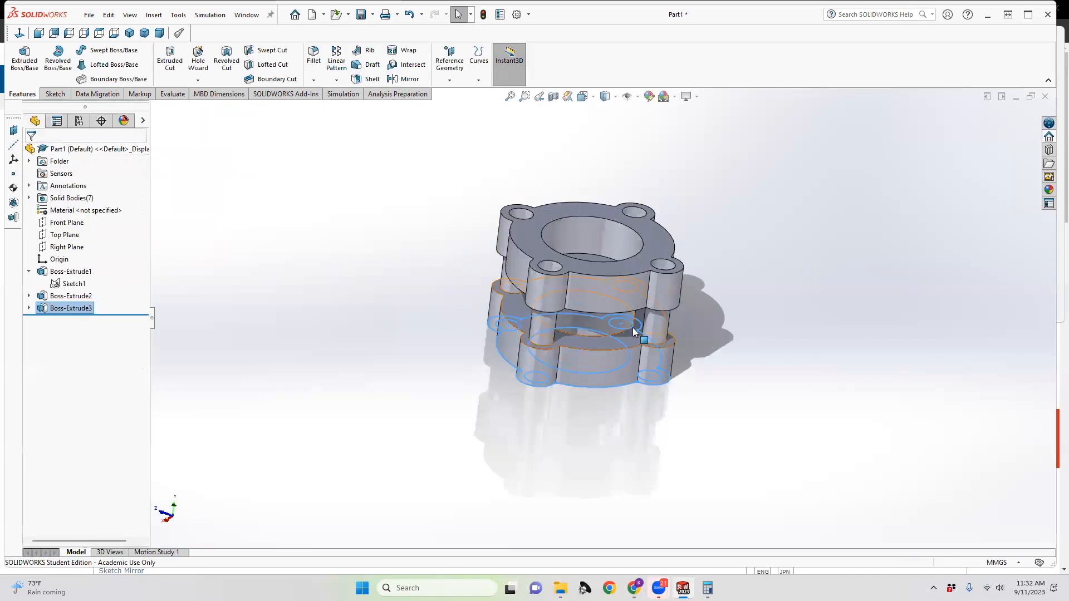
middle_drag(613, 275, 585, 289)
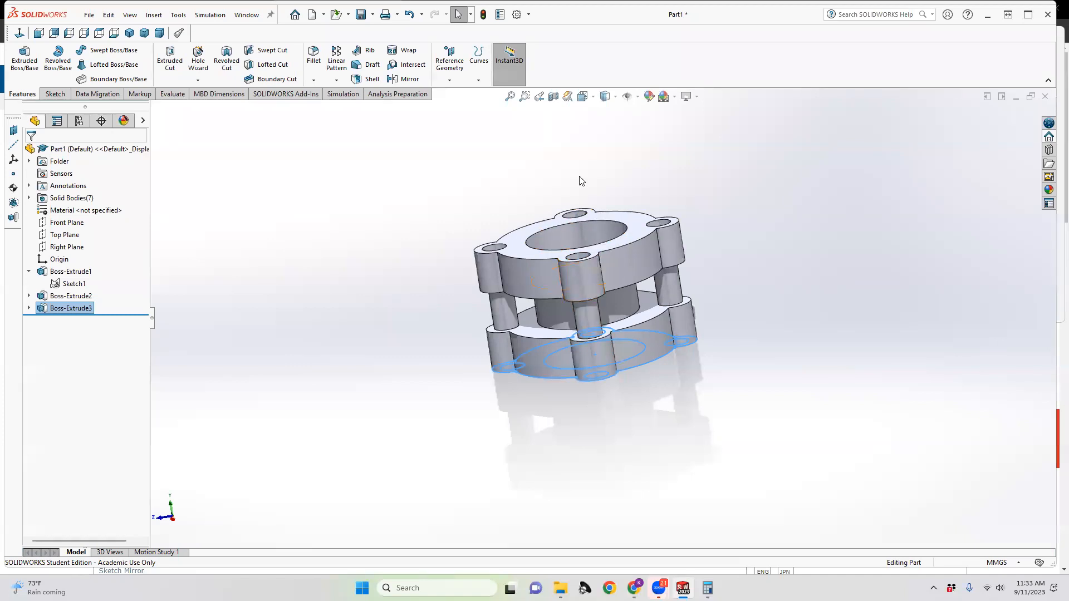
Step: Examine the first extrusion's sketch and its diameter dimensions, both face-on and at an angle to the flanged part
middle_drag(610, 334, 578, 420)
middle_drag(585, 379, 591, 434)
click(74, 284)
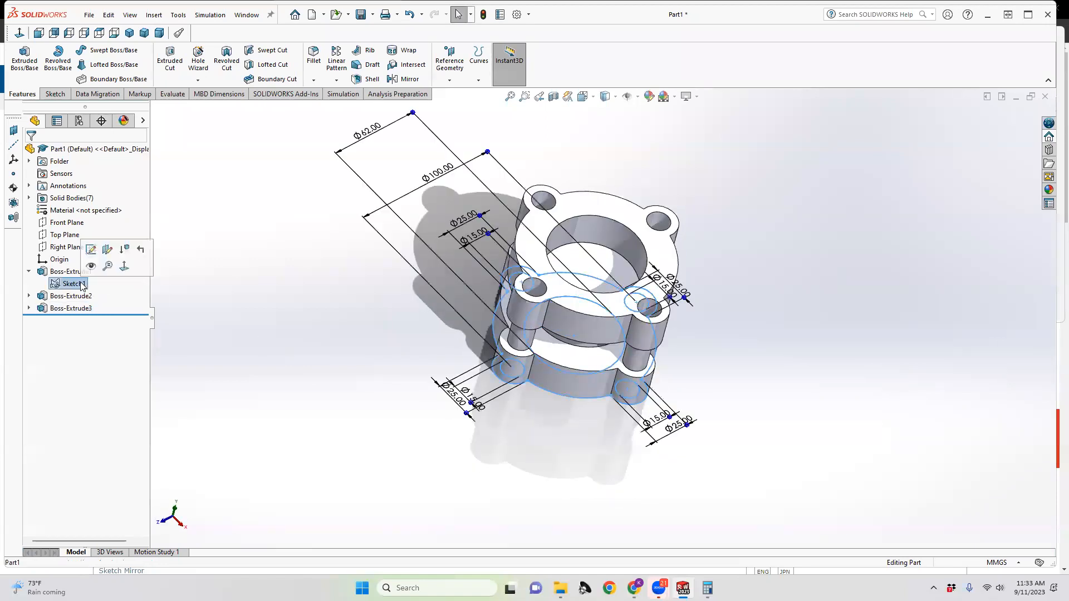
middle_drag(496, 294, 484, 410)
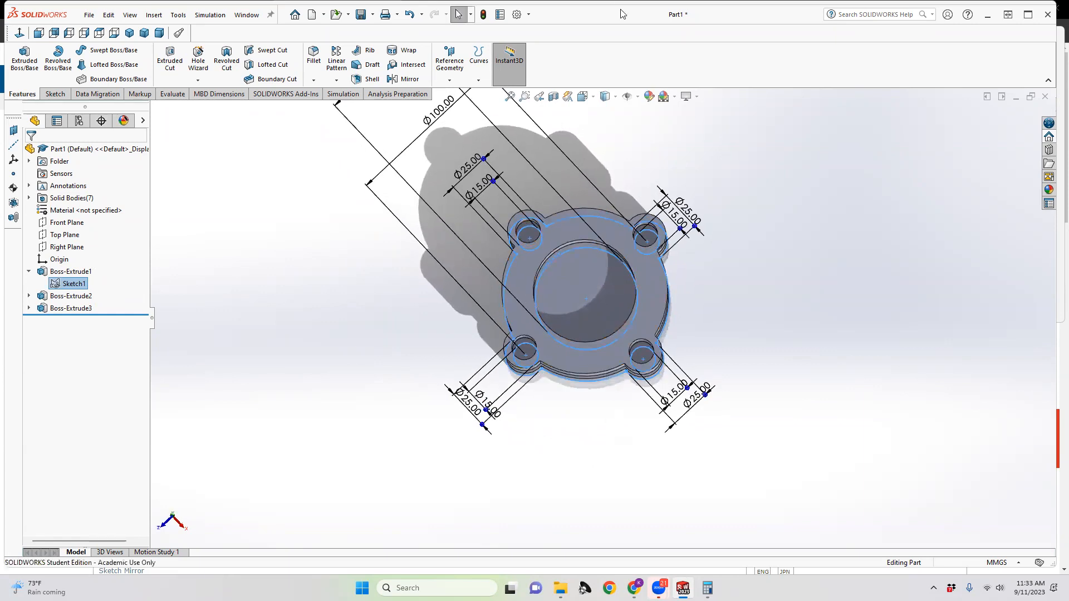
click(583, 97)
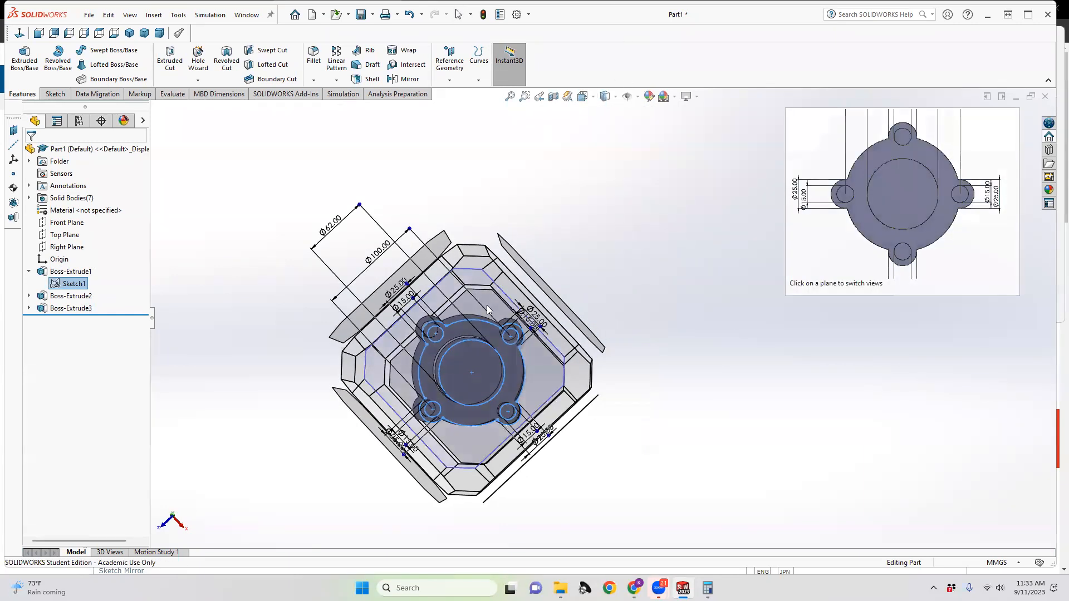
click(485, 307)
click(485, 307)
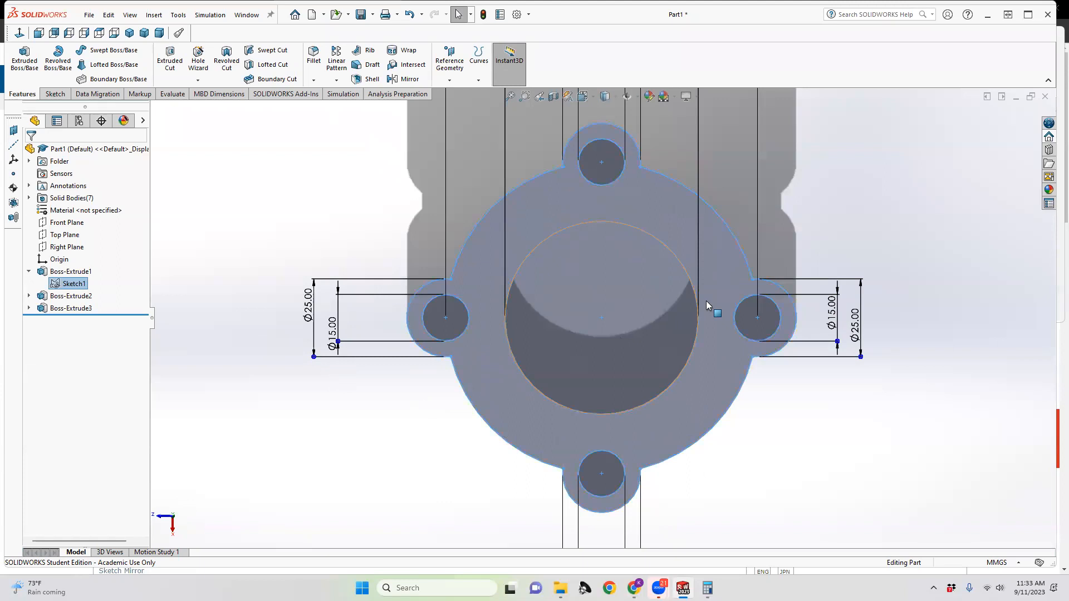
scroll(571, 307, up, 3)
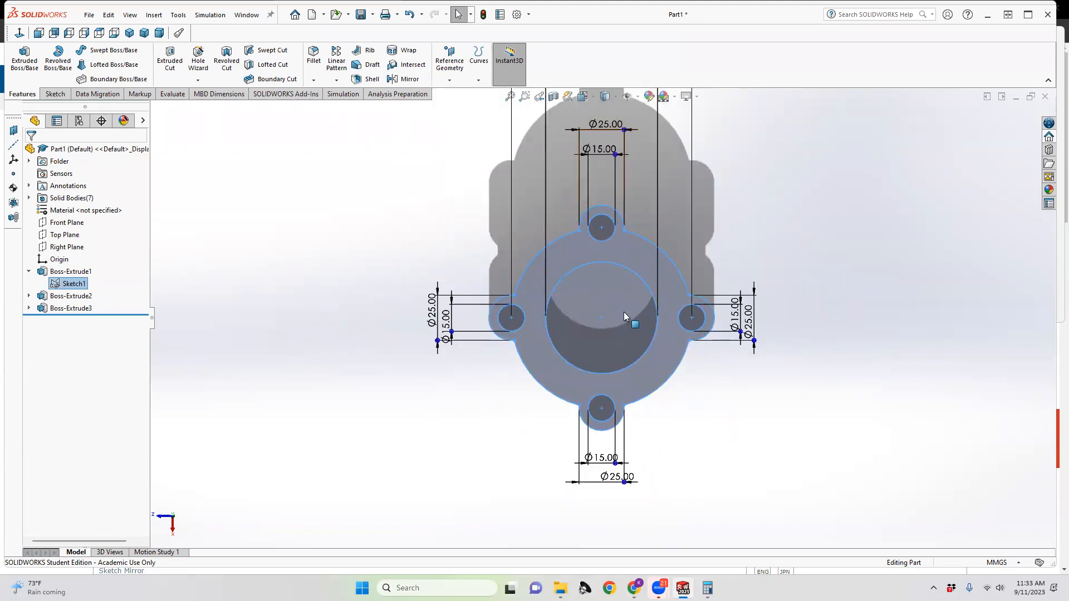
middle_drag(591, 325, 605, 139)
middle_drag(608, 304, 570, 320)
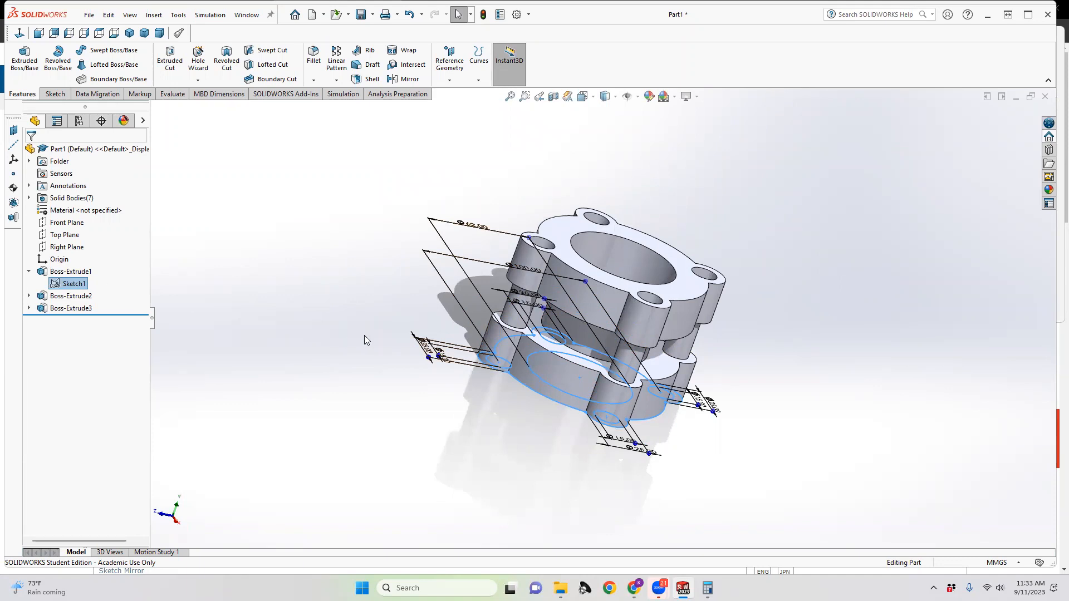
middle_drag(552, 309, 550, 322)
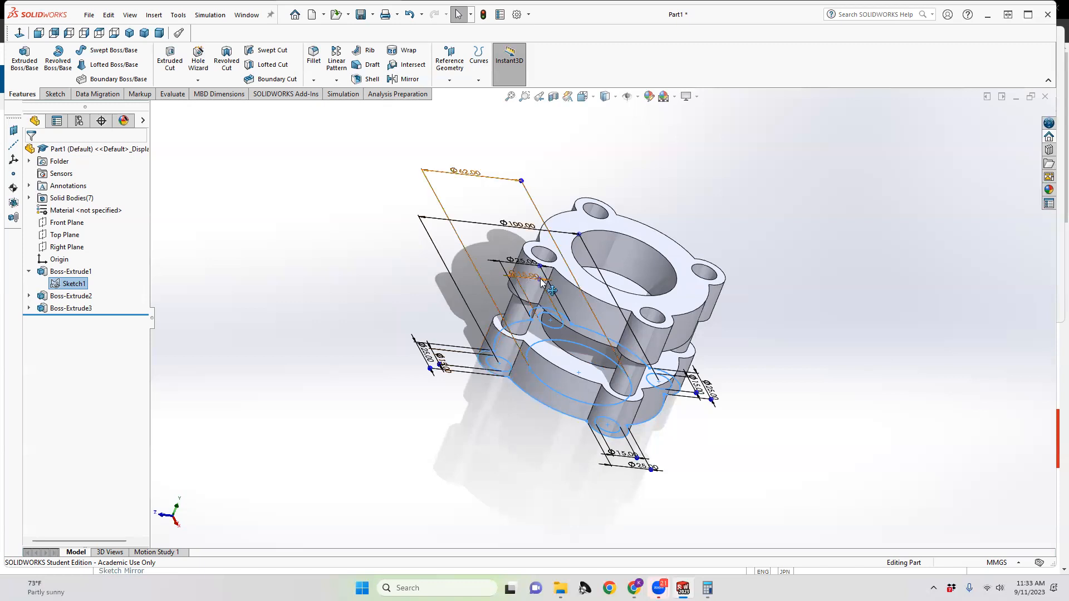
middle_drag(539, 280, 506, 425)
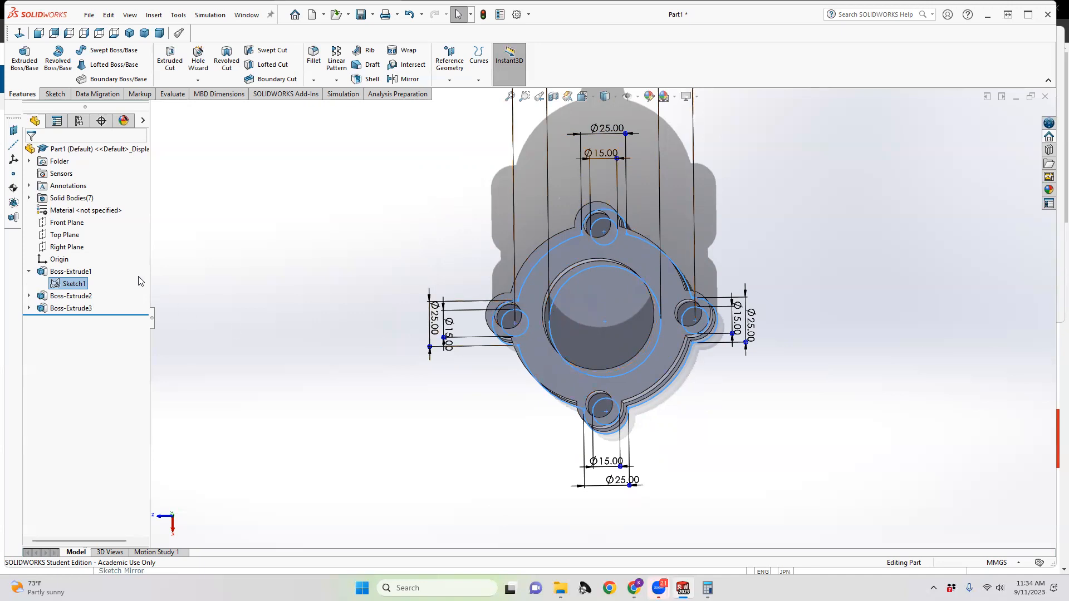
Step: Edit the first extrusion's sketch and set the diameters of the upper and left bolt holes to 12 mm
right_click(71, 287)
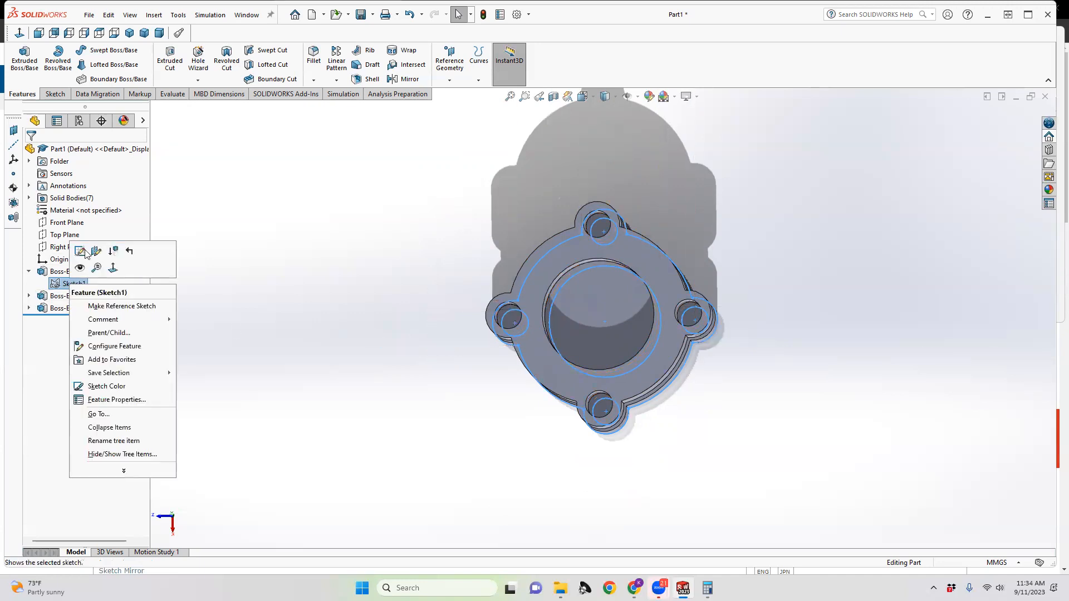
click(81, 250)
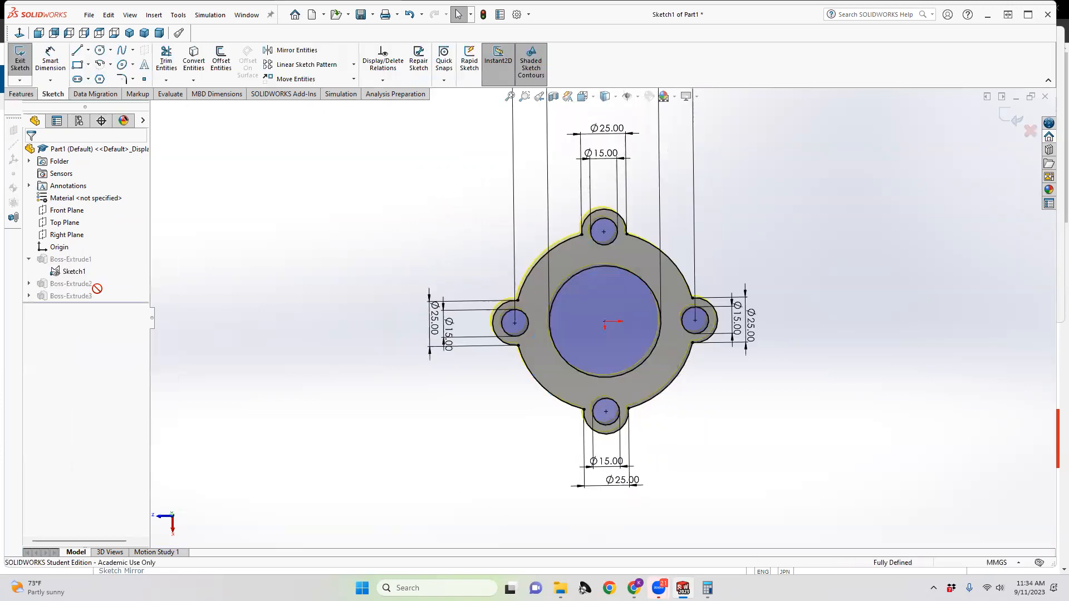
double_click(601, 154)
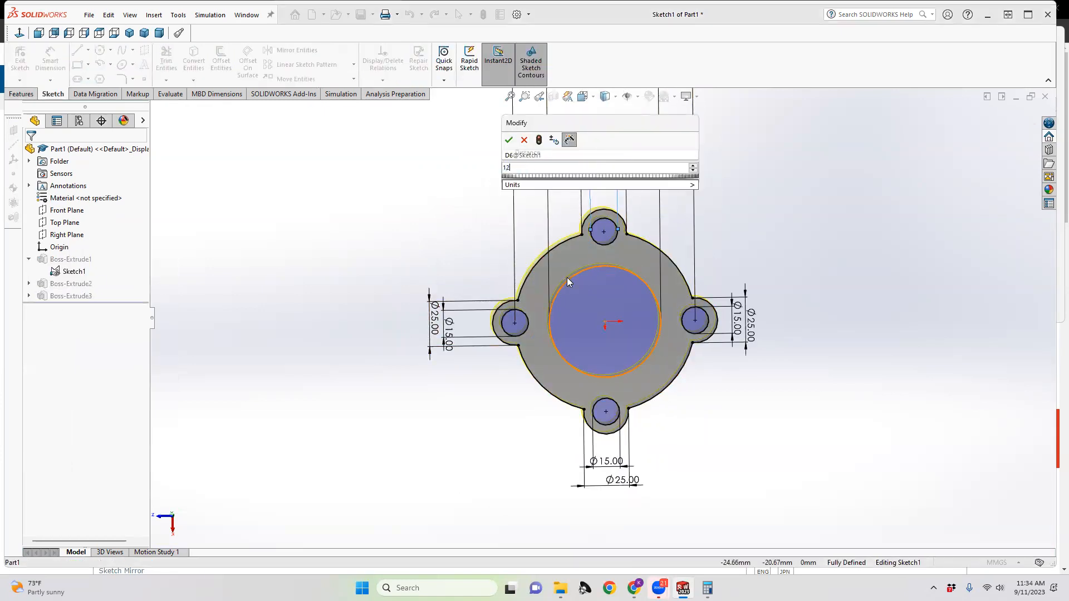
key(Return)
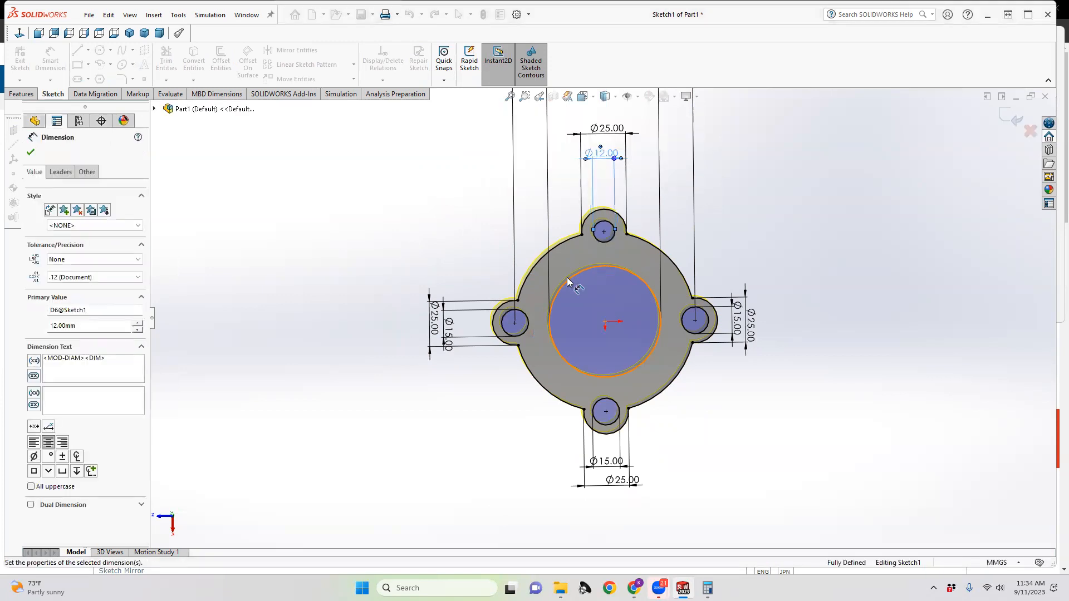
double_click(448, 332)
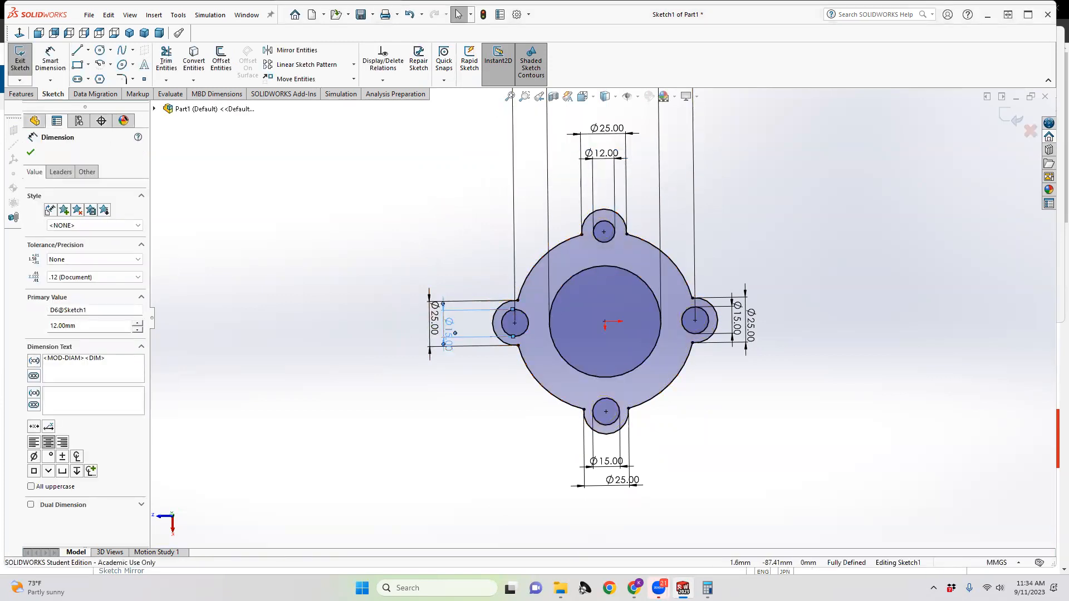
text(1)
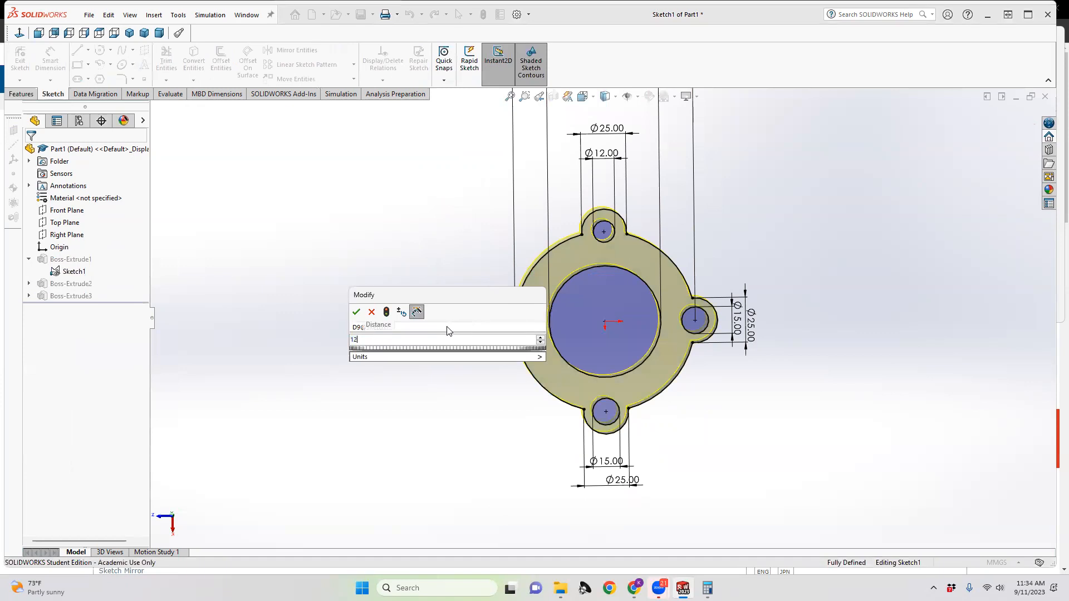
text(2)
key(Return)
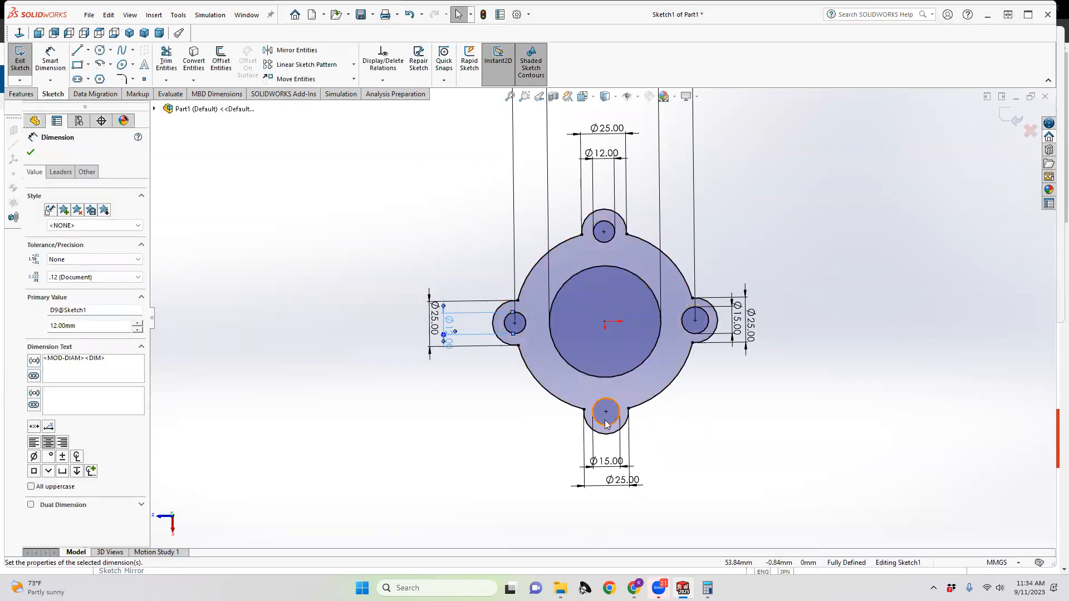
Step: Set the lower and right bolt-hole diameters to 12 mm and exit the sketch to rebuild the part
click(609, 462)
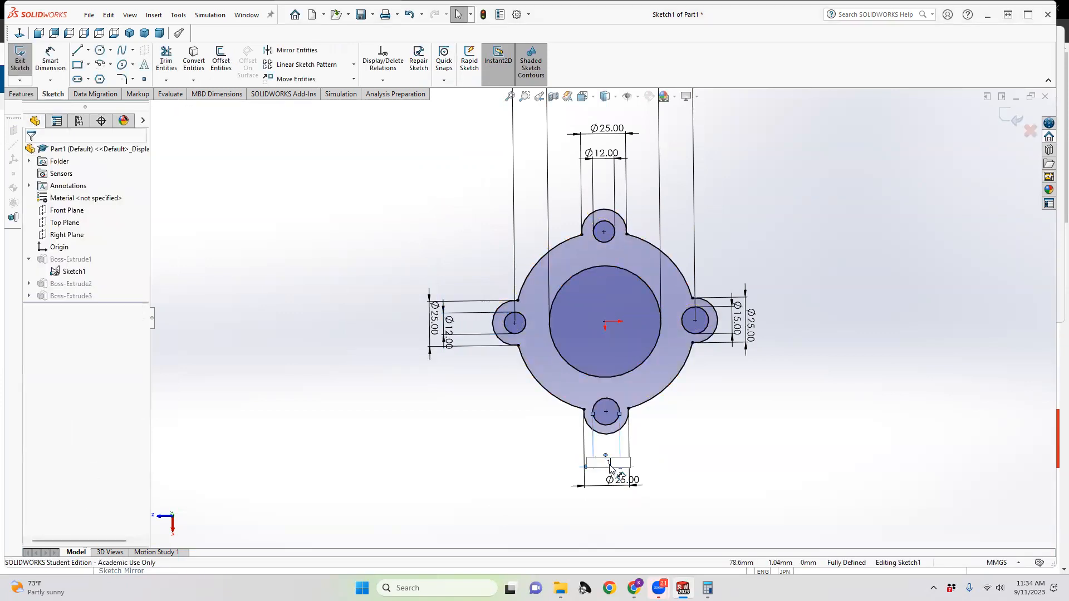
key(Return)
click(738, 320)
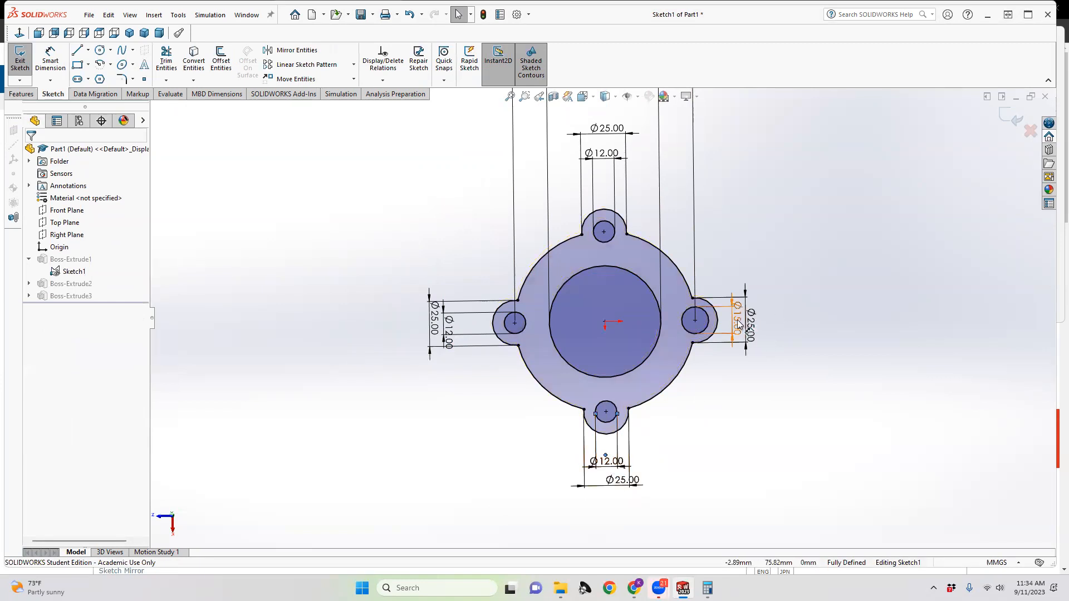
text(12)
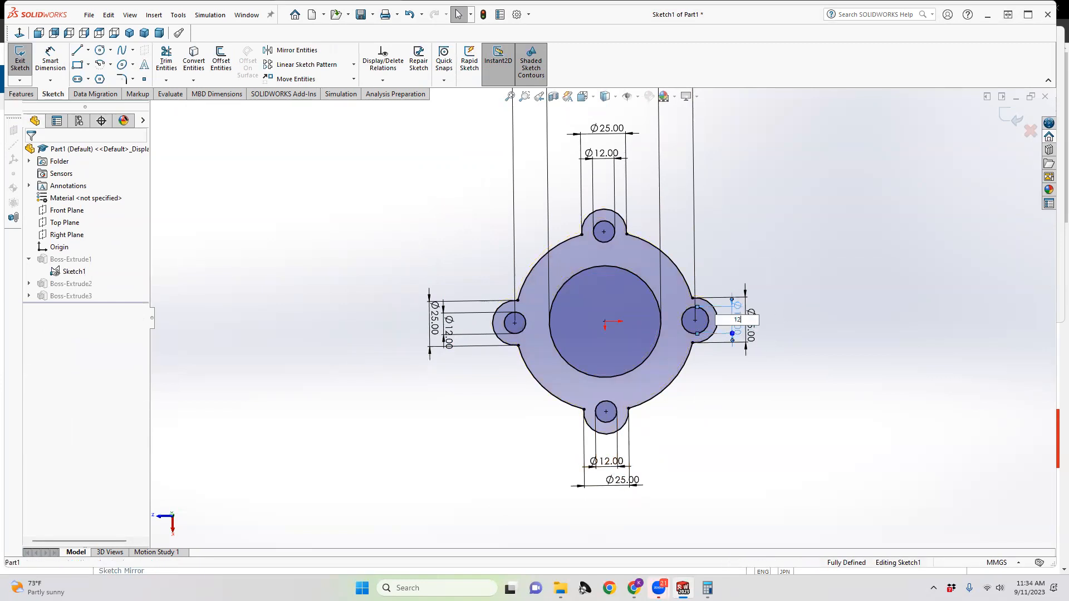
key(Return)
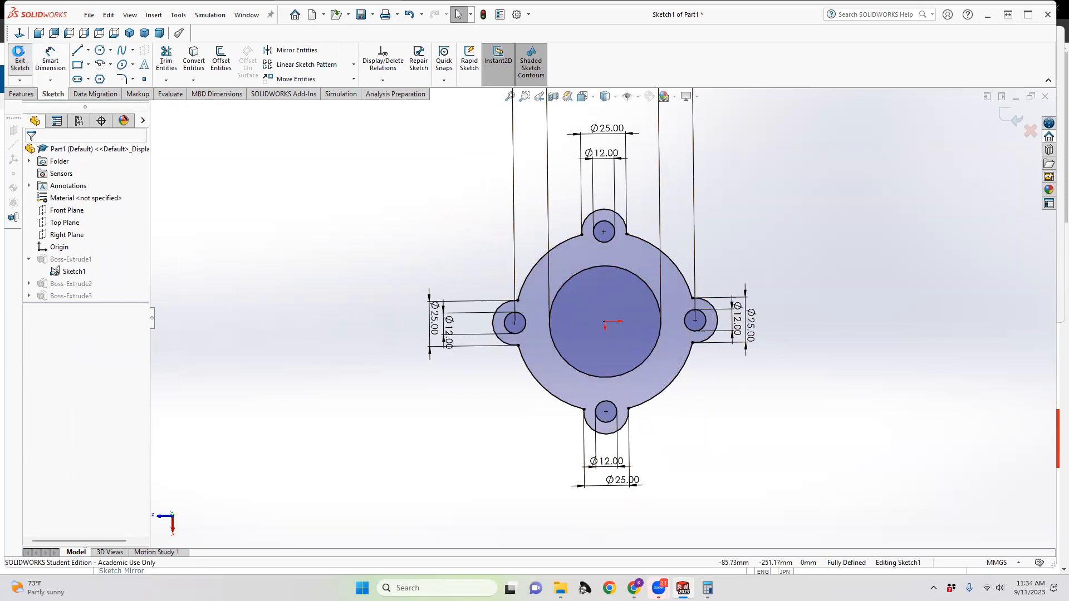
click(20, 61)
mouse_move(565, 523)
middle_down()
mouse_move(570, 194)
mouse_move(636, 343)
mouse_move(544, 232)
mouse_move(596, 353)
mouse_move(636, 361)
mouse_move(484, 303)
mouse_move(566, 277)
mouse_move(574, 311)
middle_up()
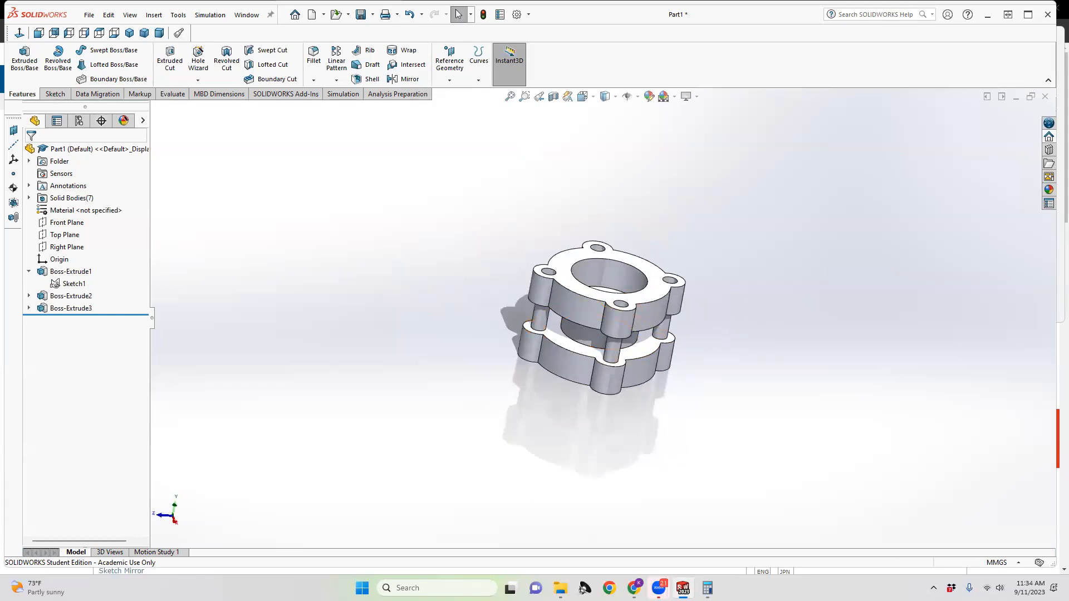
Step: Switch to the browser and look through the lesson list of the CSWA Exam Prep Course
click(634, 588)
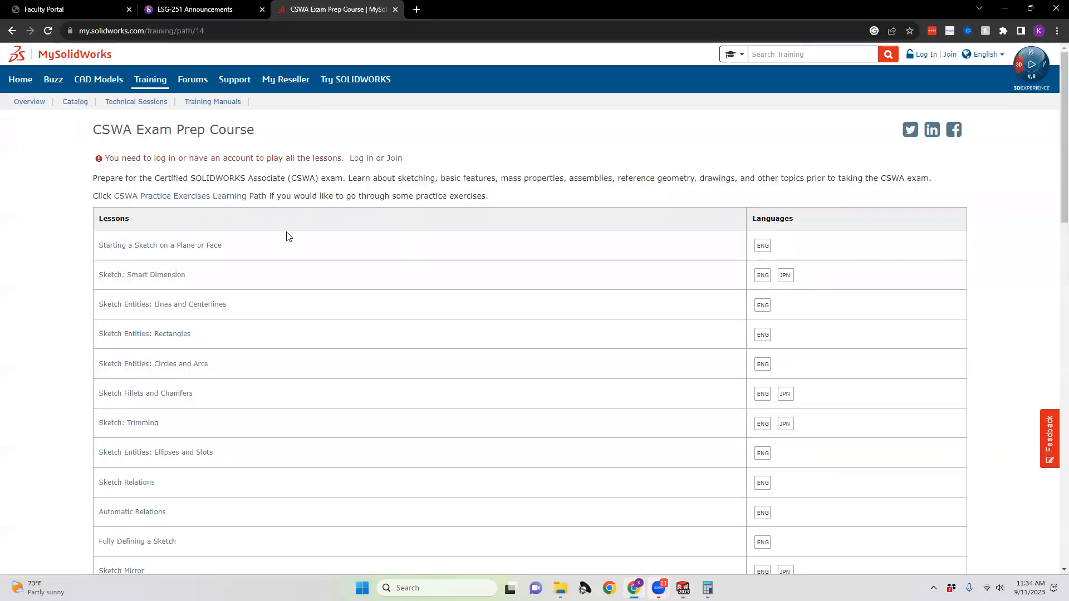
scroll(270, 255, down, 18)
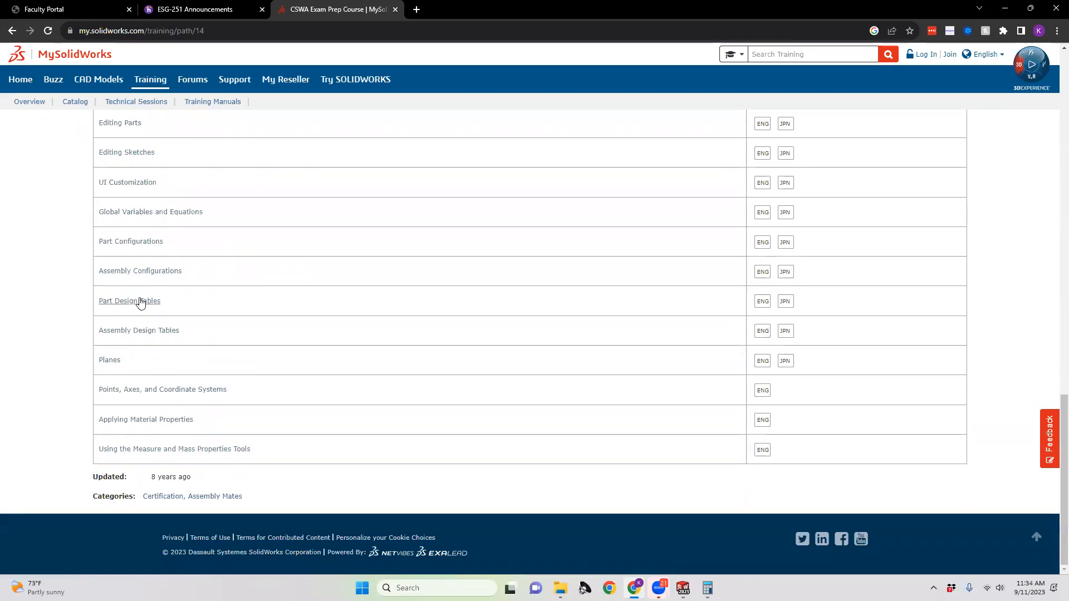
scroll(140, 302, up, 2)
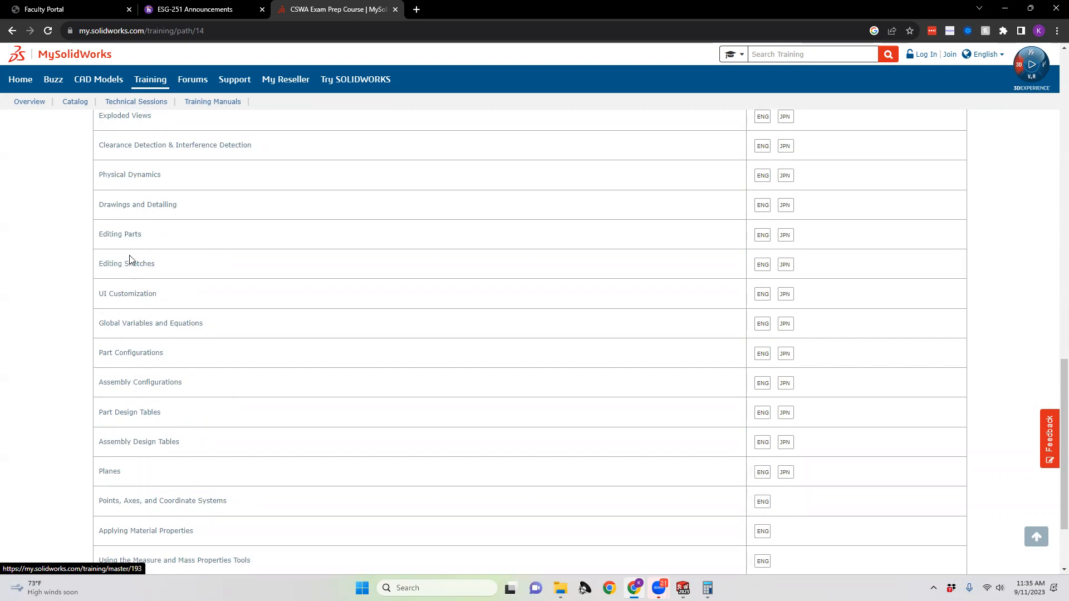
scroll(131, 260, up, 15)
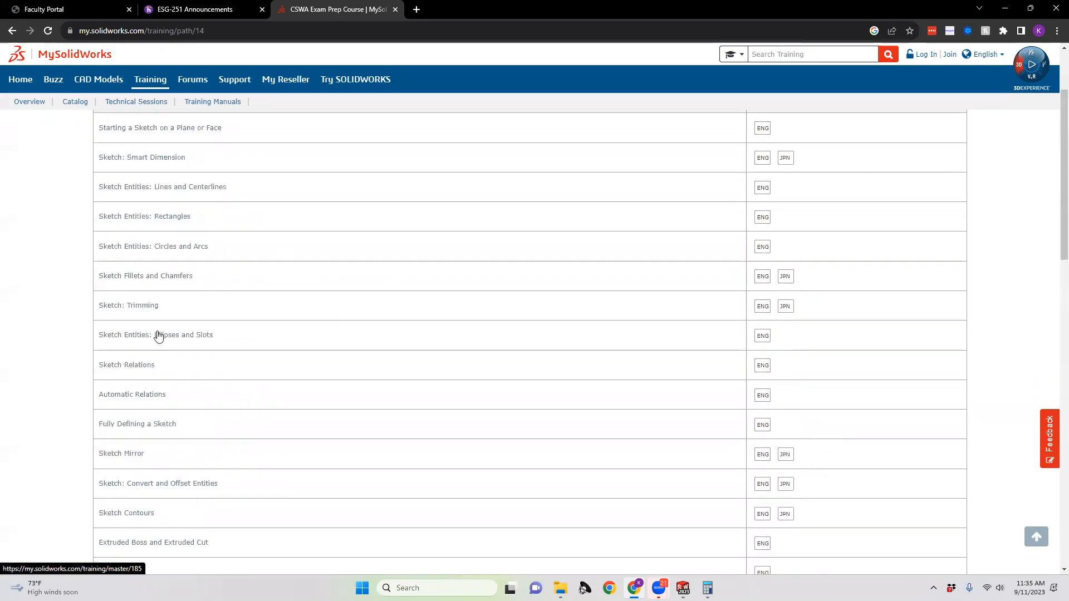
scroll(158, 336, up, 3)
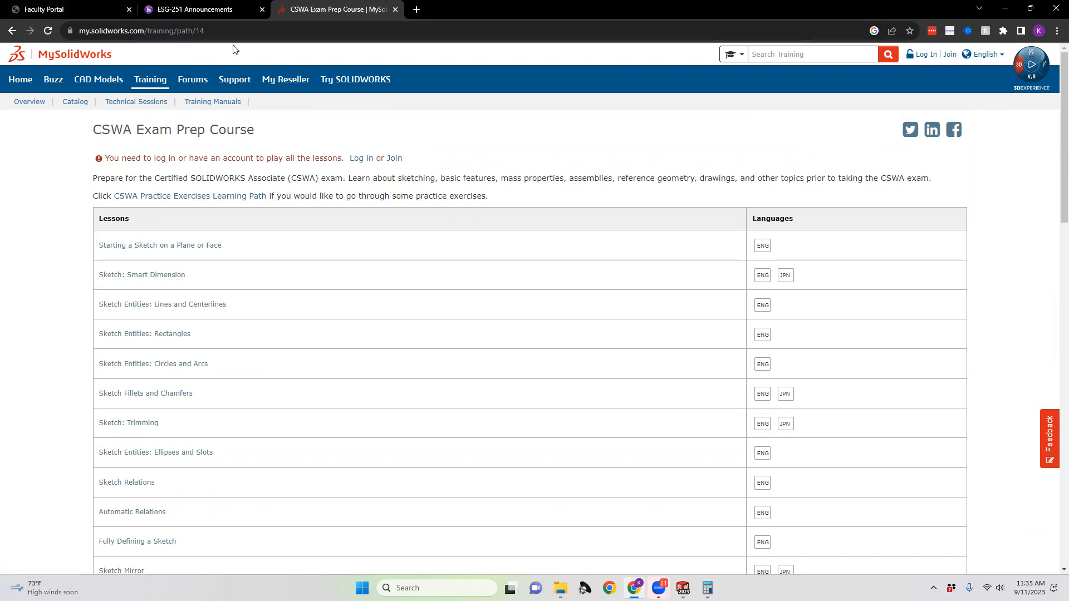
Step: Switch back to SOLIDWORKS and inspect the first extrusion's sketch dimensions in a view facing the sketch plane
mouse_move(683, 588)
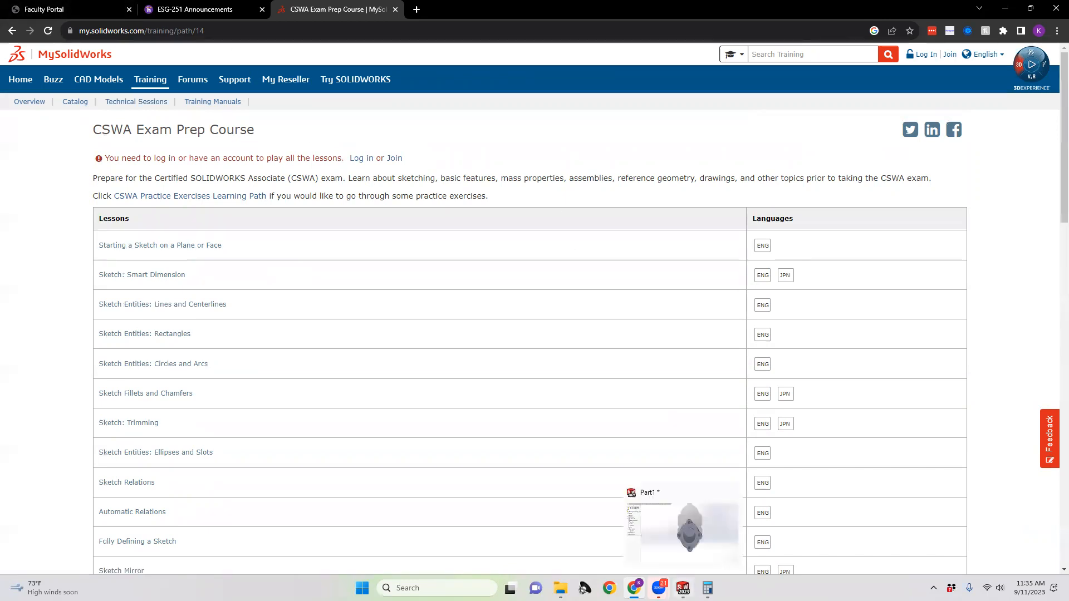
click(687, 549)
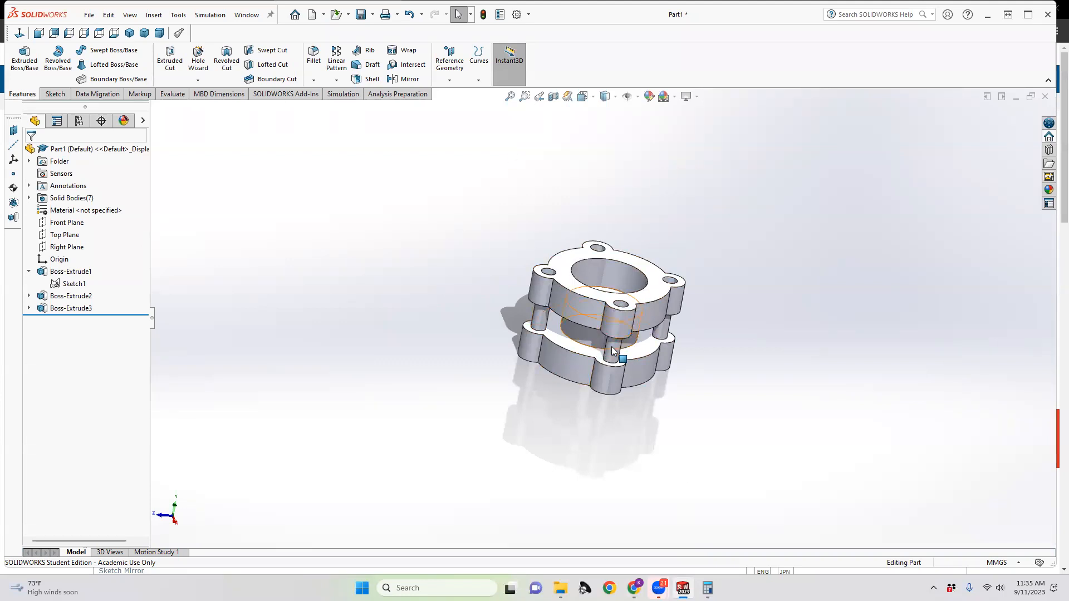
middle_drag(598, 344, 578, 375)
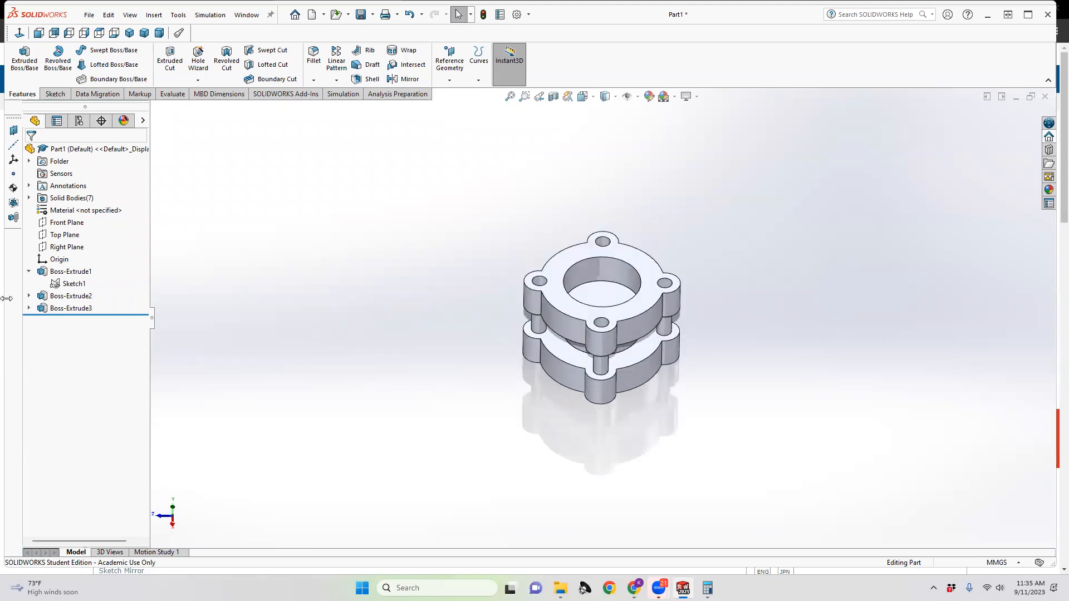
click(61, 285)
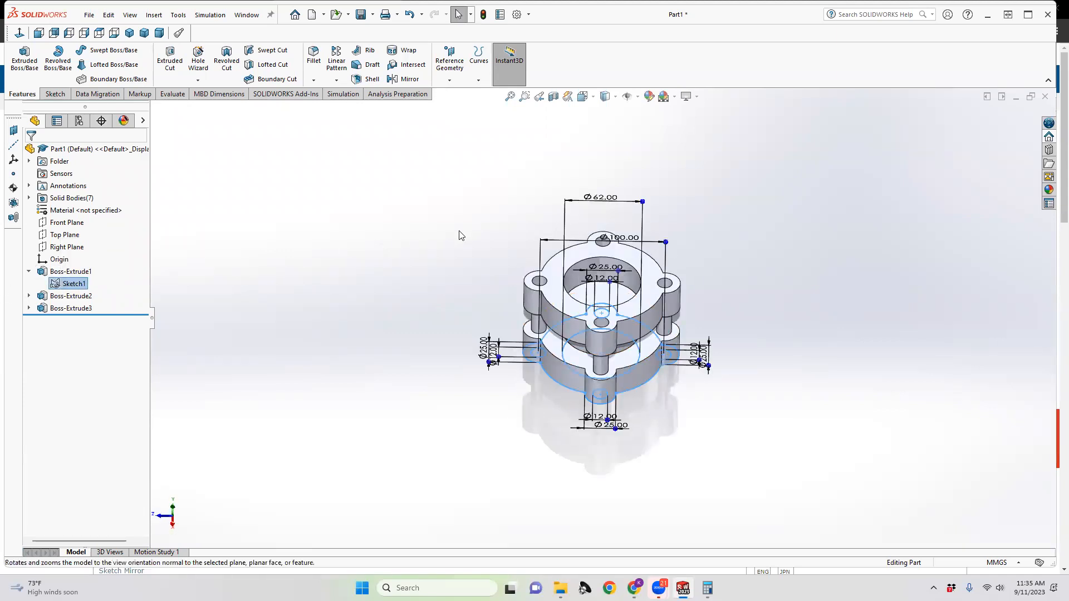
middle_drag(616, 218, 615, 354)
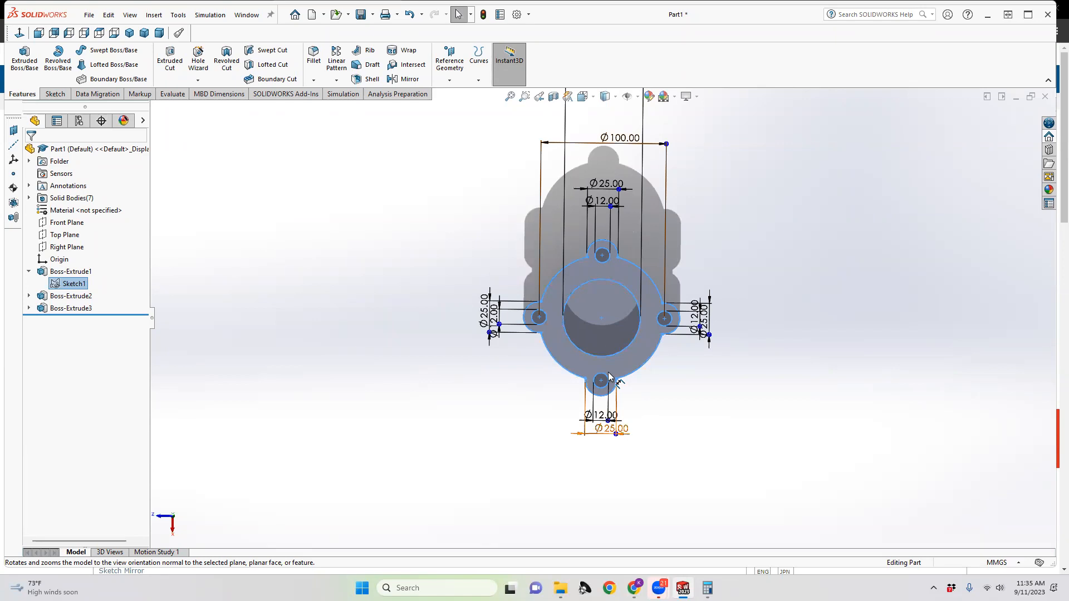
click(586, 99)
click(558, 295)
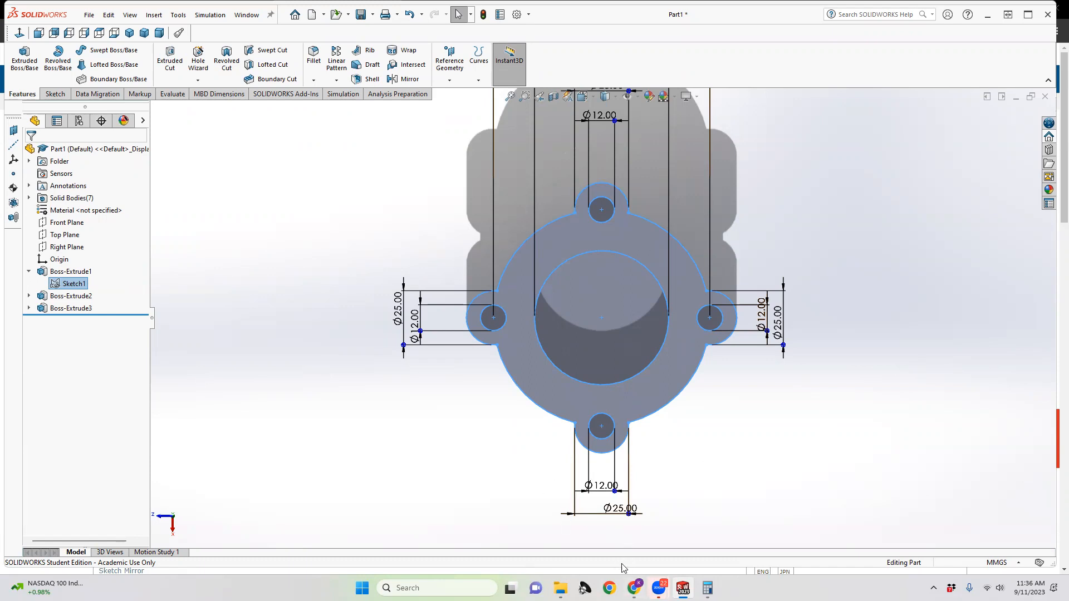
Step: Switch to the browser and view the ESG-251 class announcements page in Halo
mouse_move(634, 588)
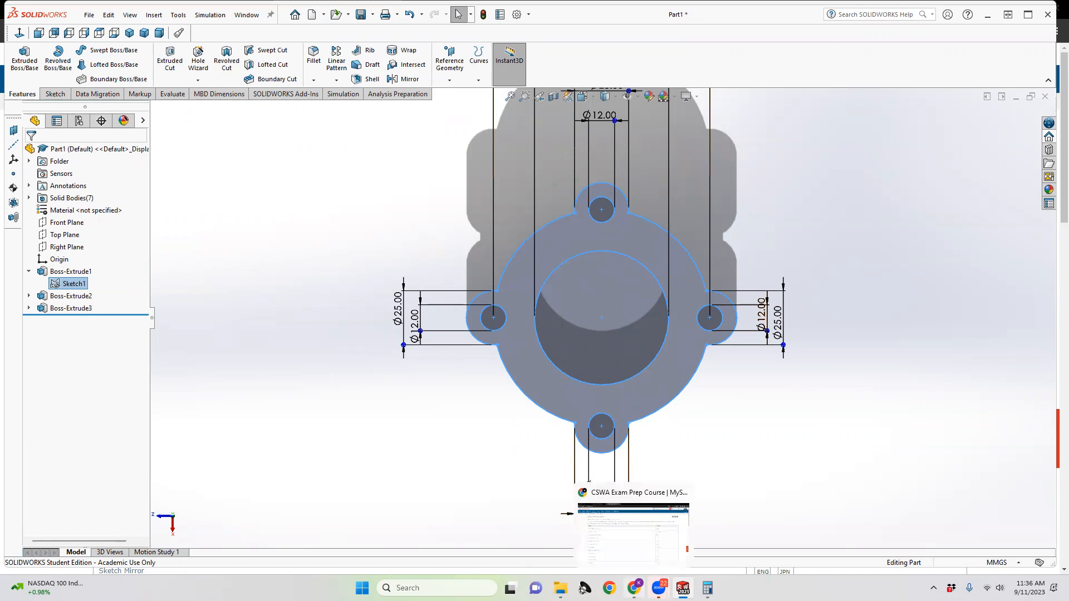
click(627, 532)
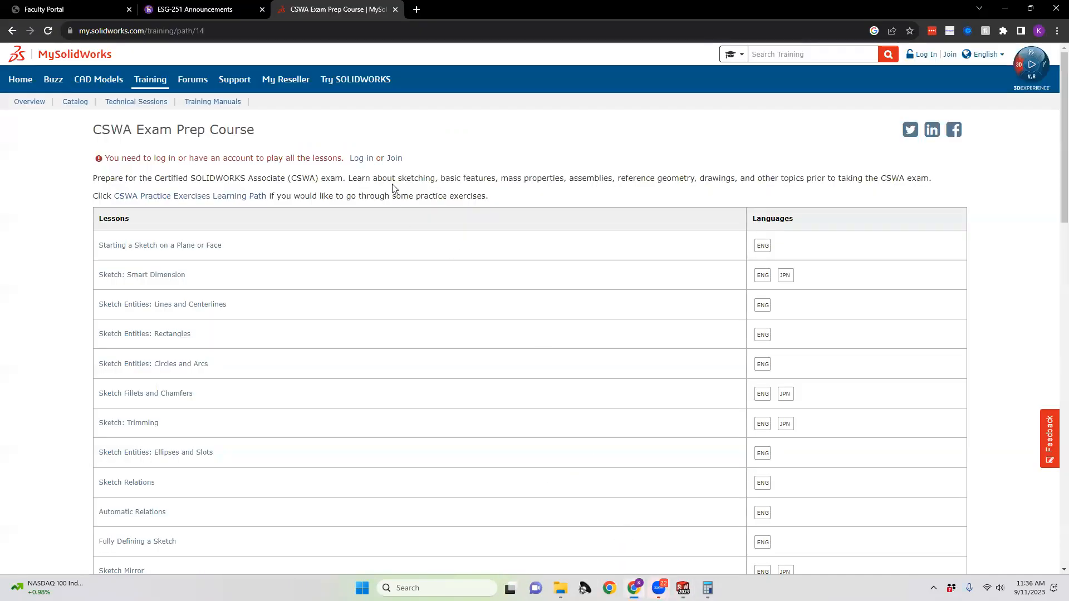
click(210, 8)
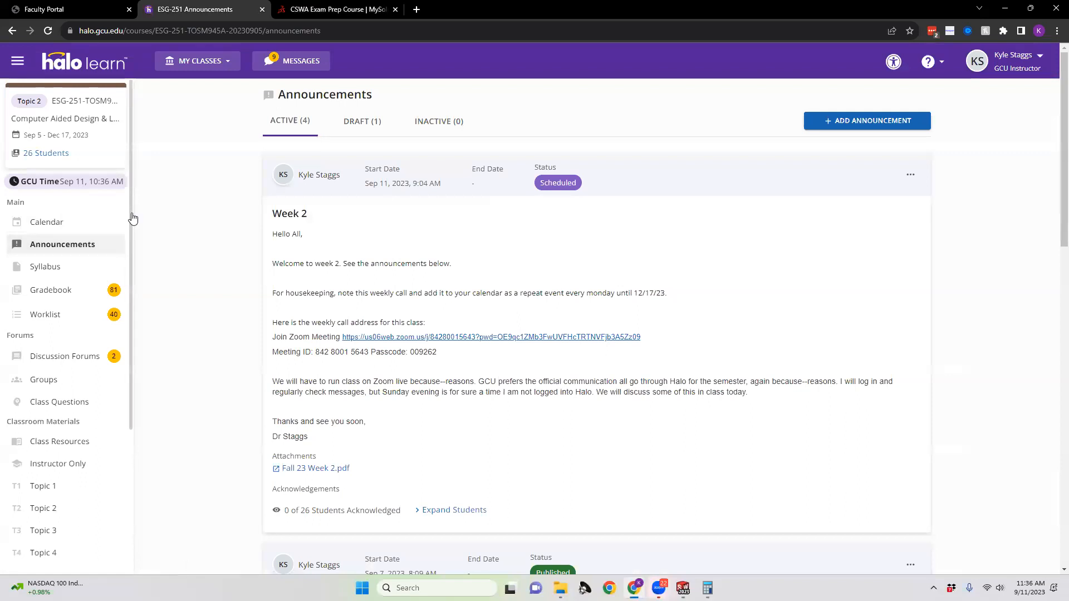
scroll(132, 218, down, 1)
scroll(132, 218, up, 1)
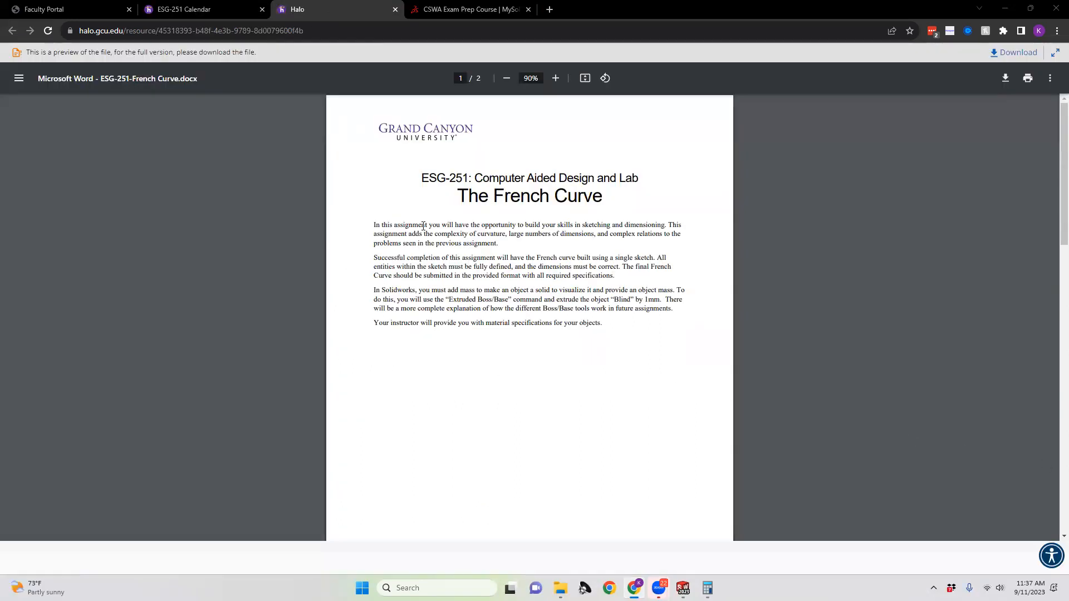
Step: Look through the French Curve assignment's instructions and the dimensioned main view of its drawing on page 2
scroll(399, 273, down, 1)
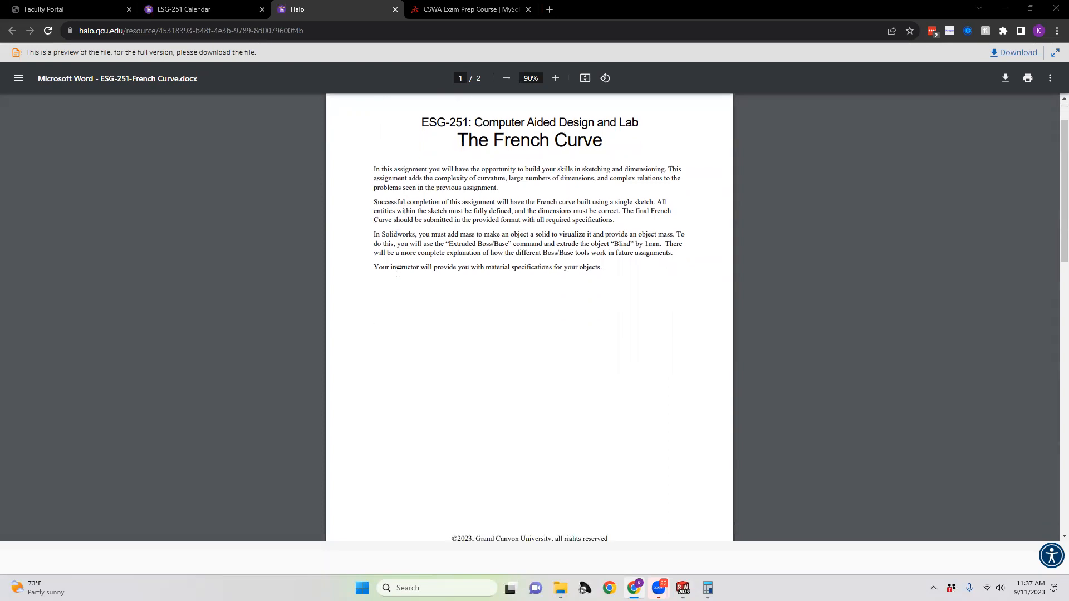
scroll(398, 273, down, 7)
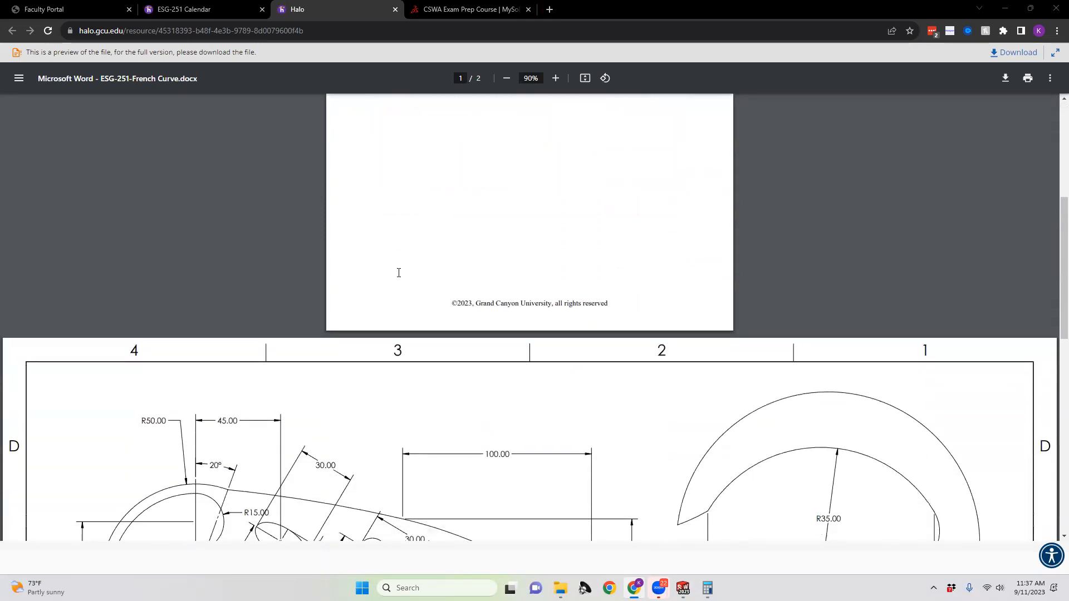
scroll(399, 273, down, 3)
scroll(399, 273, up, 1)
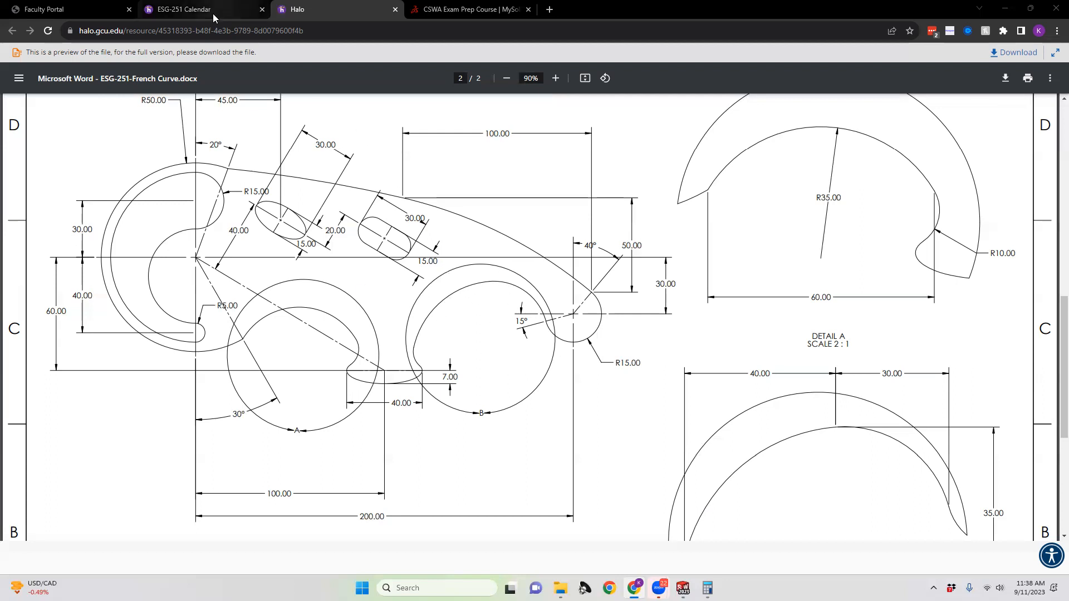
mouse_move(211, 12)
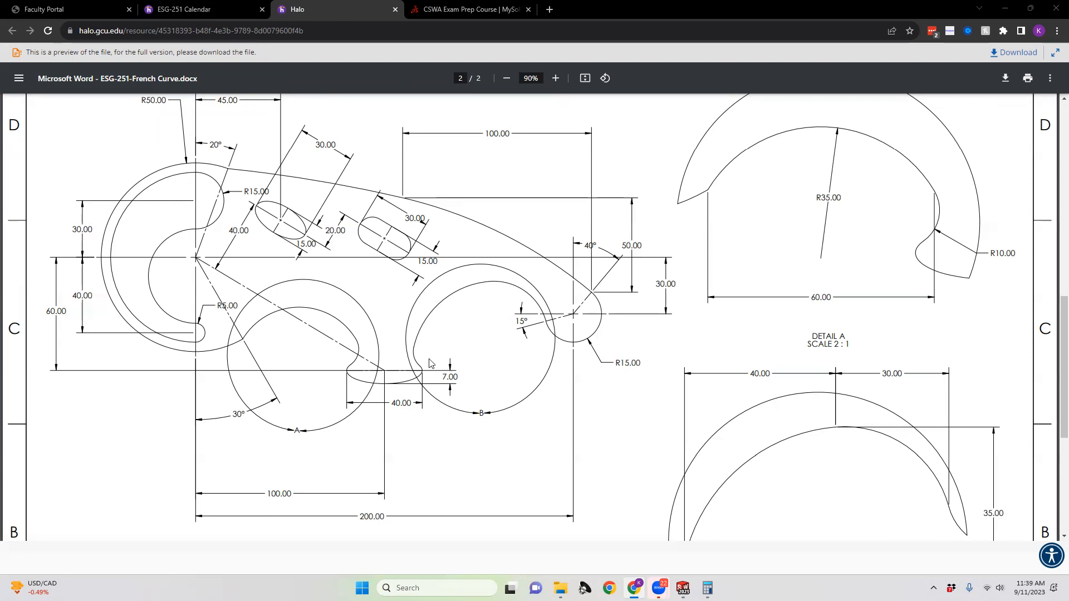
mouse_move(683, 588)
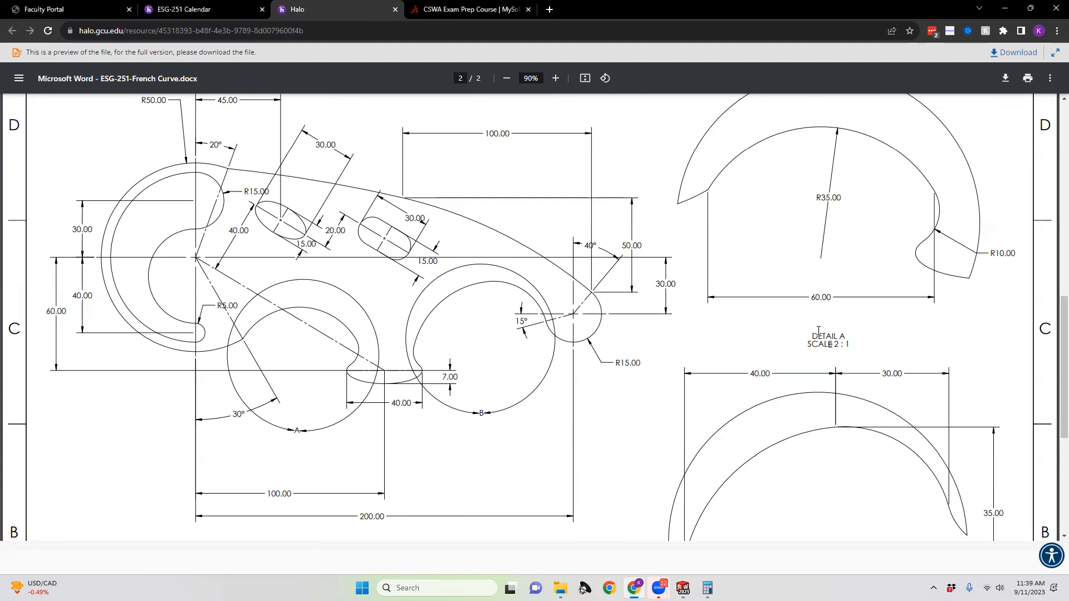
Step: Examine Detail A and Detail B of the French Curve drawing and compare them with the main view
scroll(829, 288, down, 1)
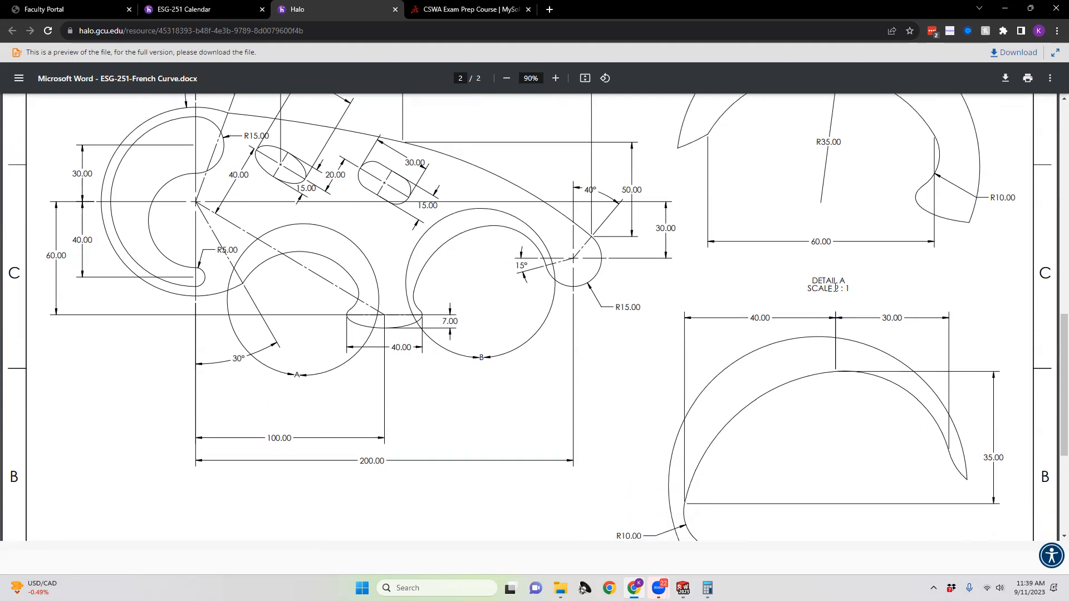
scroll(767, 434, down, 2)
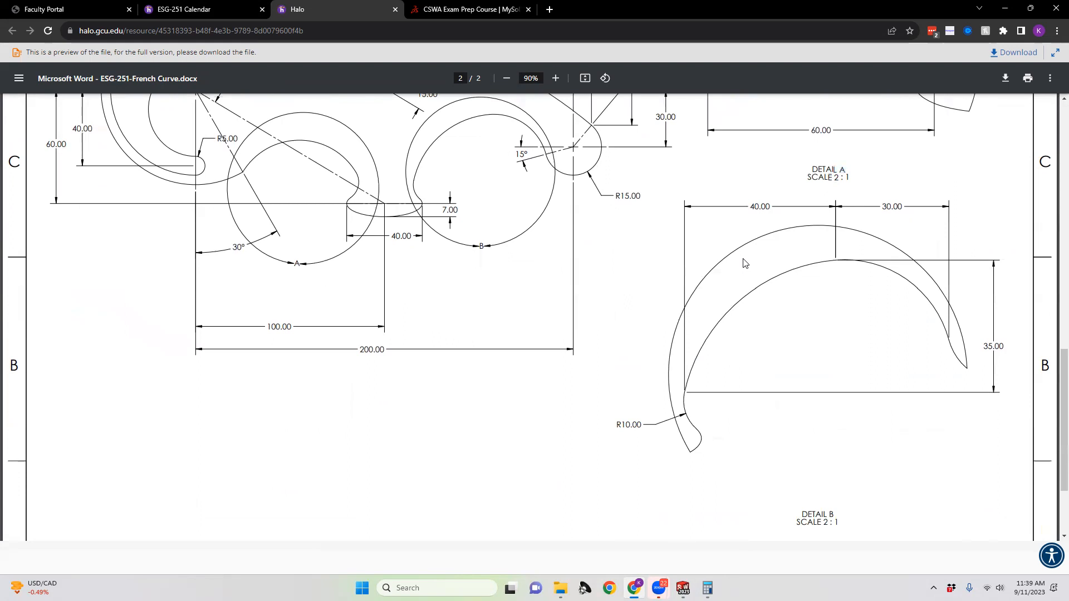
scroll(746, 265, up, 5)
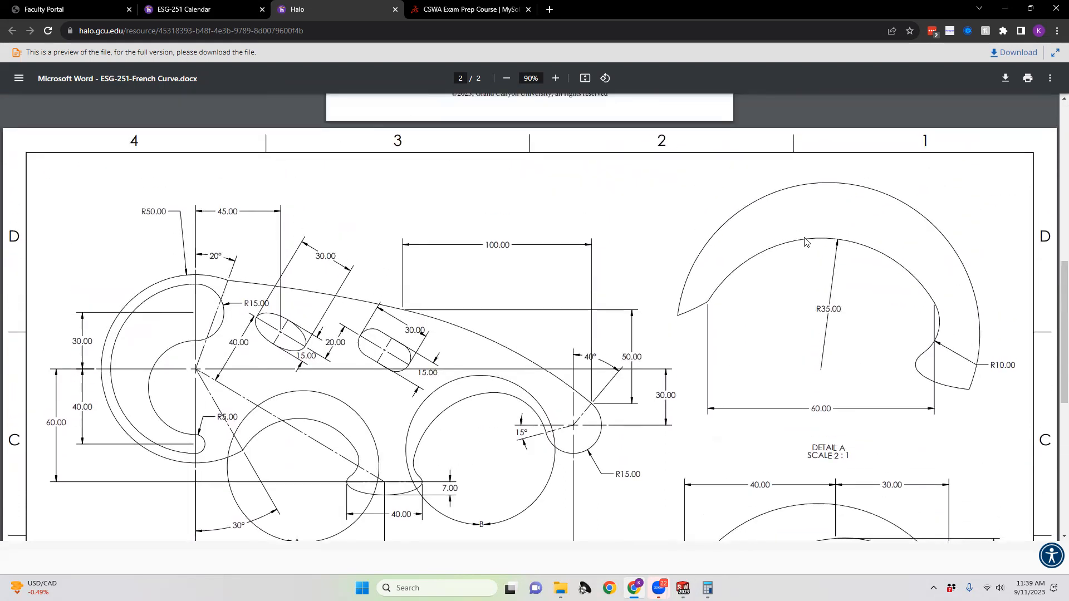
scroll(796, 326, down, 7)
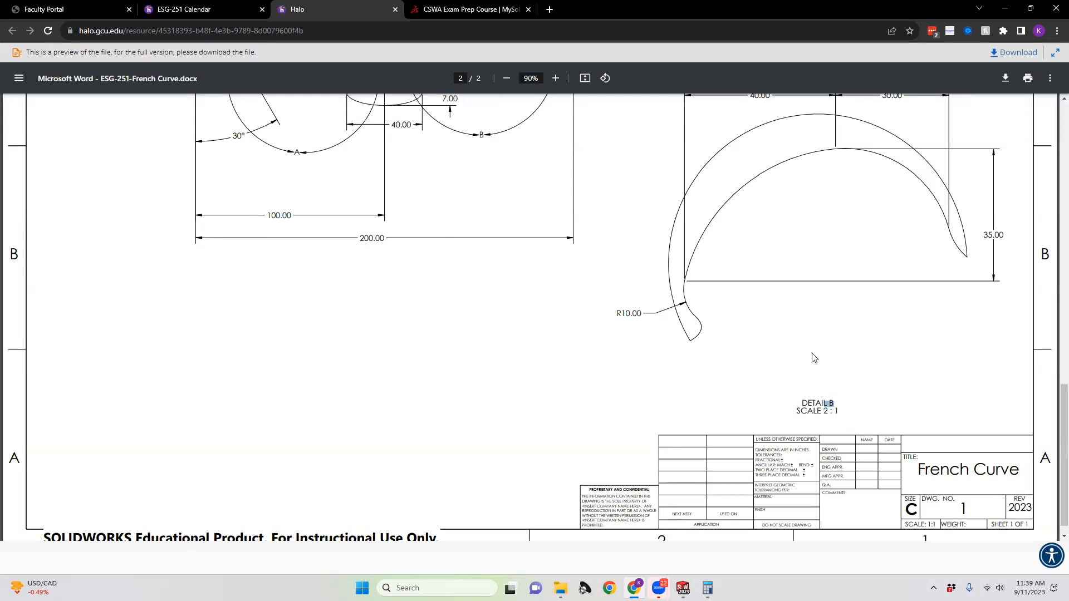
scroll(813, 358, up, 4)
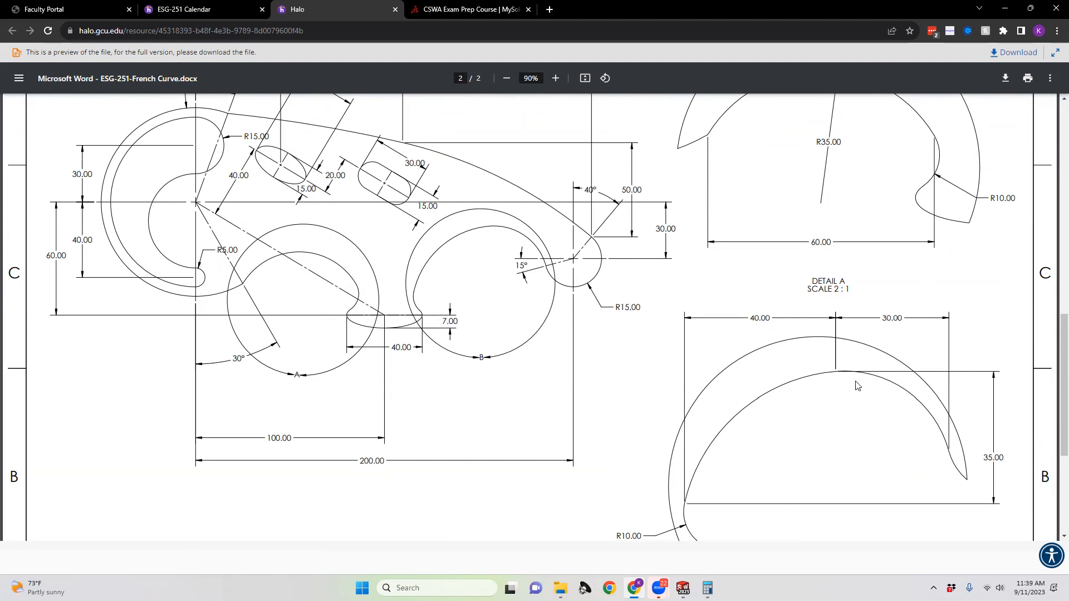
scroll(816, 394, up, 1)
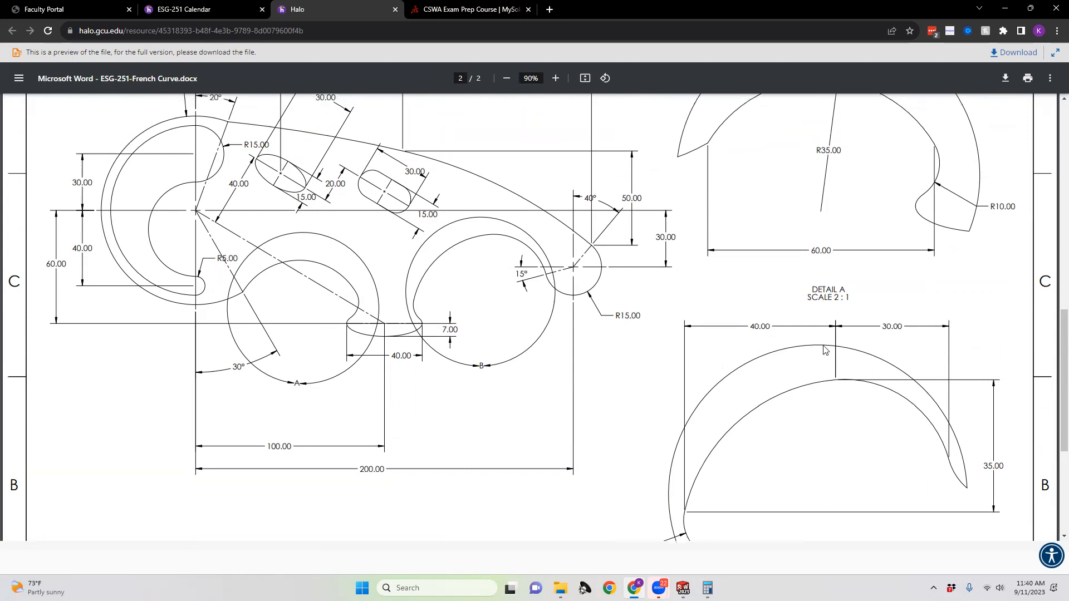
scroll(842, 379, up, 1)
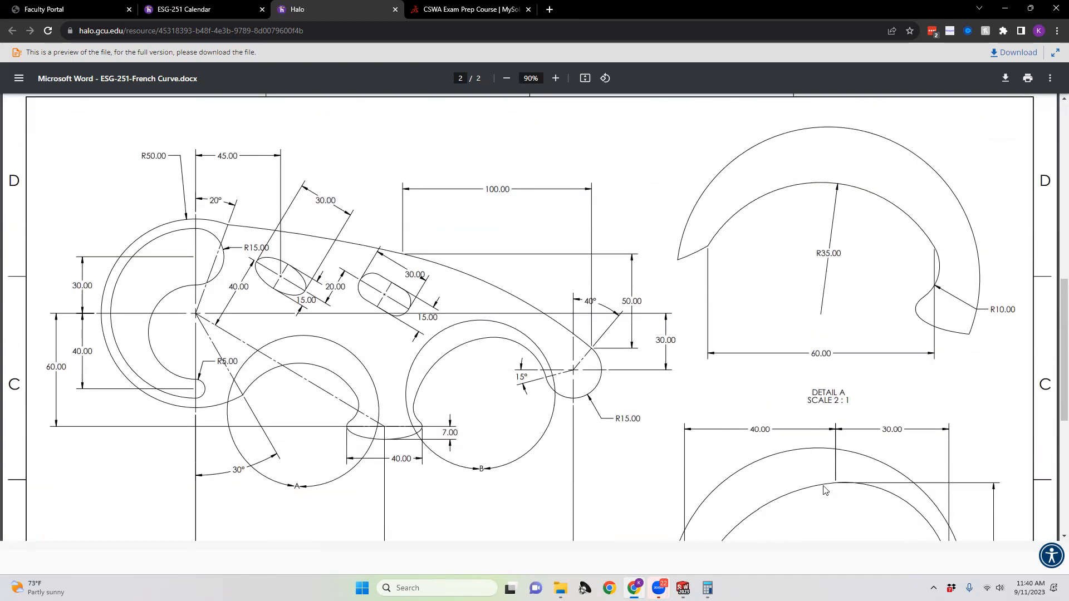
scroll(811, 457, down, 2)
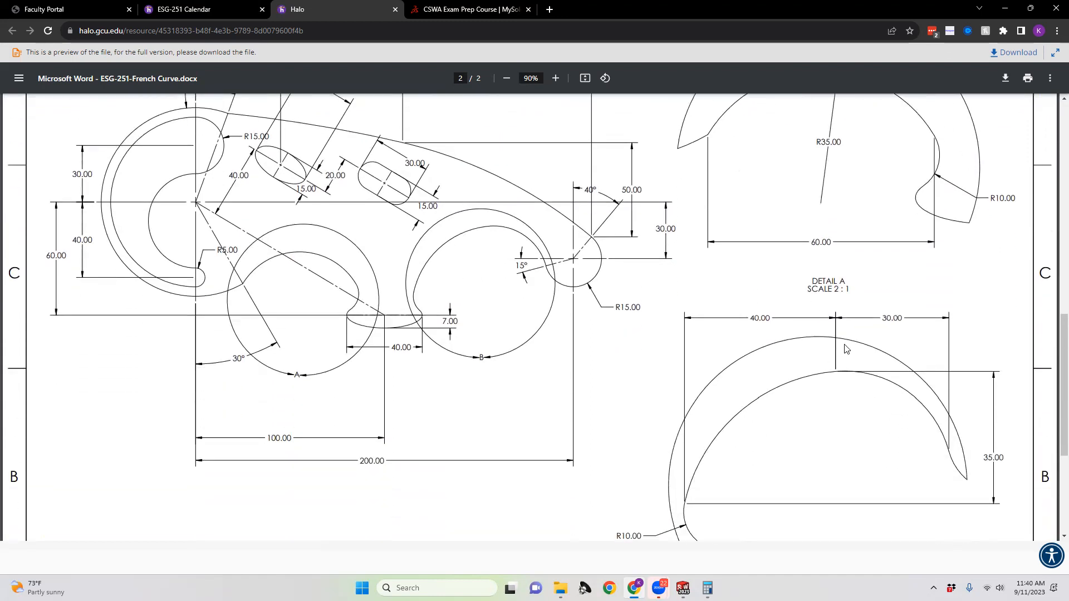
scroll(858, 343, up, 2)
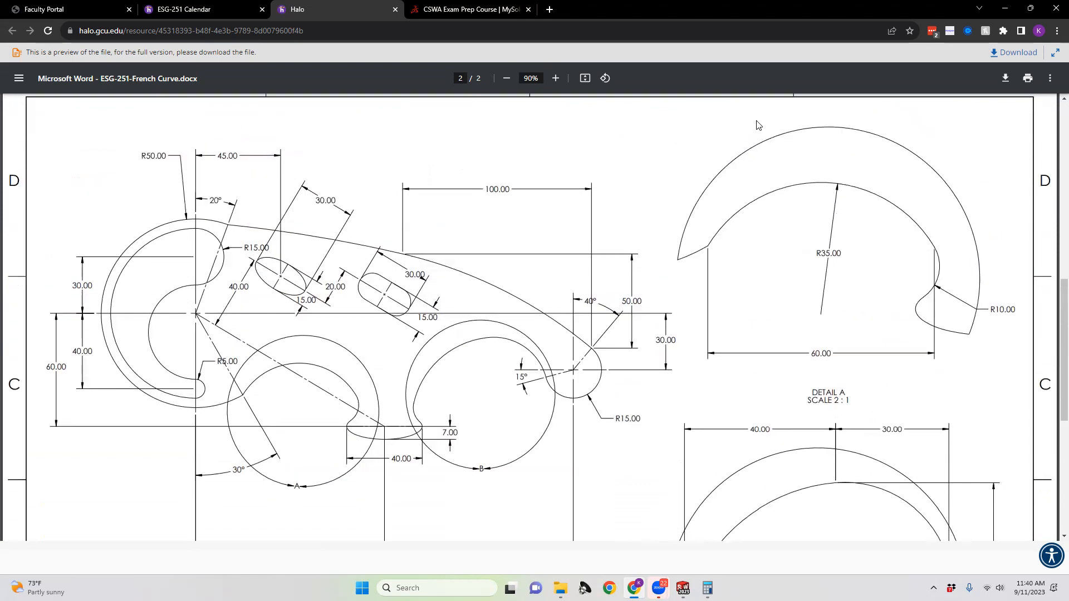
Step: Switch to SOLIDWORKS, collapse the first extrusion in the feature tree and create a new part document
mouse_move(684, 588)
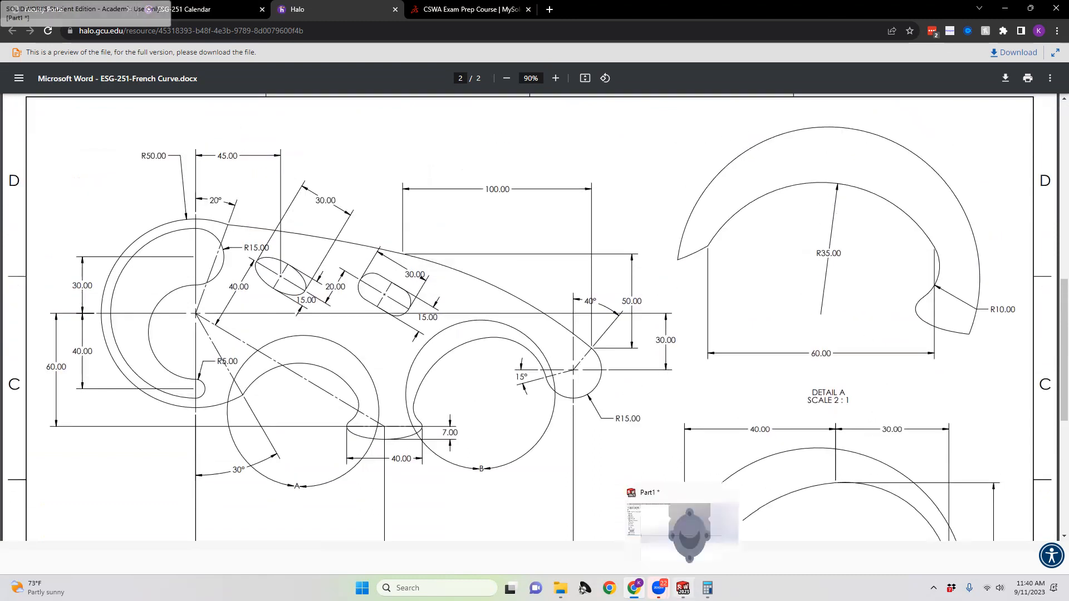
click(689, 529)
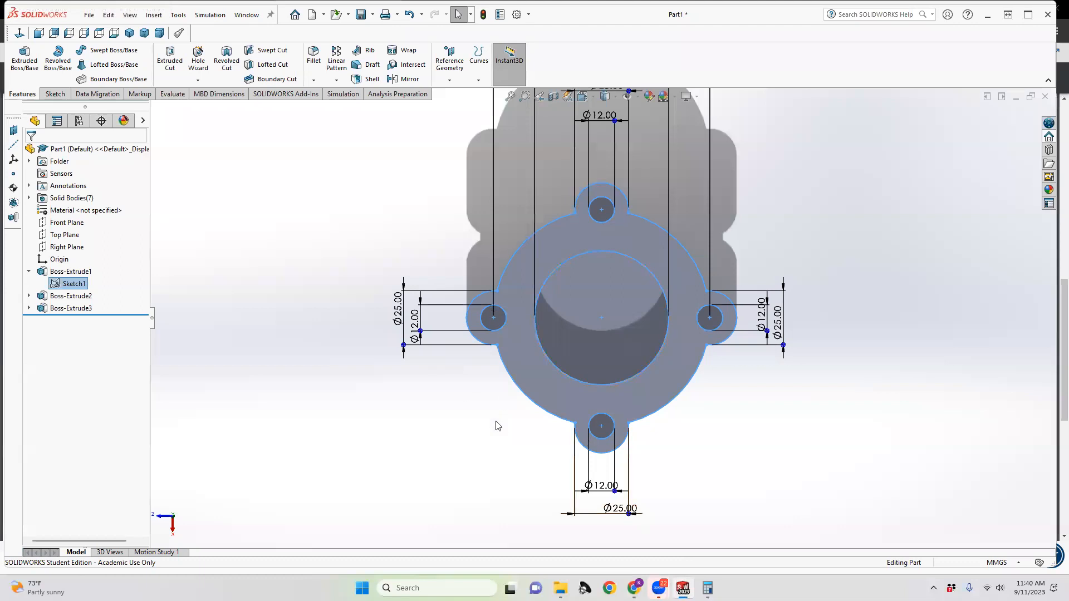
click(29, 272)
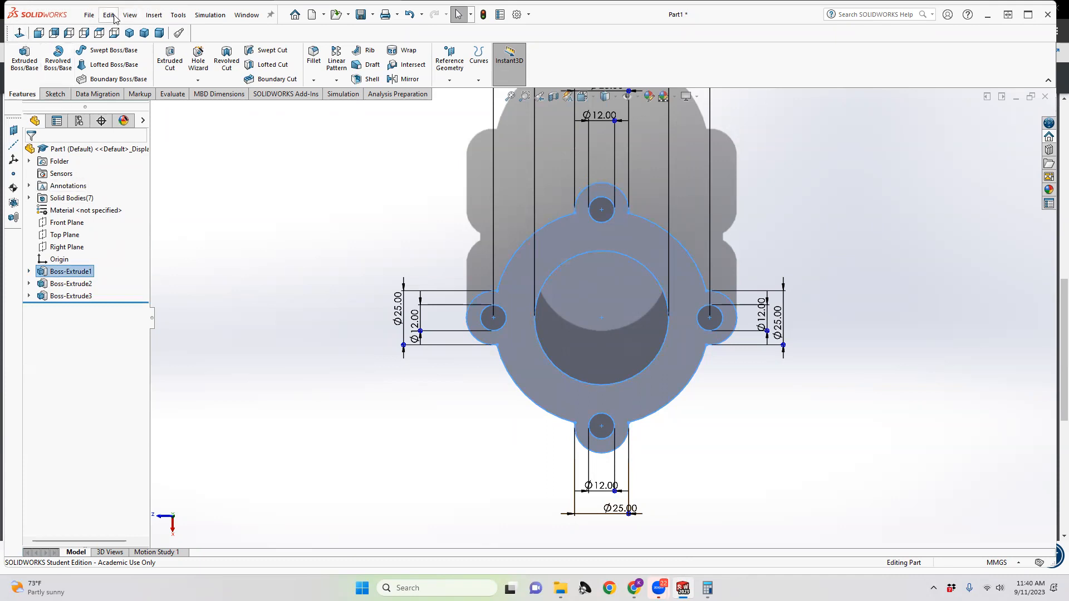
click(89, 17)
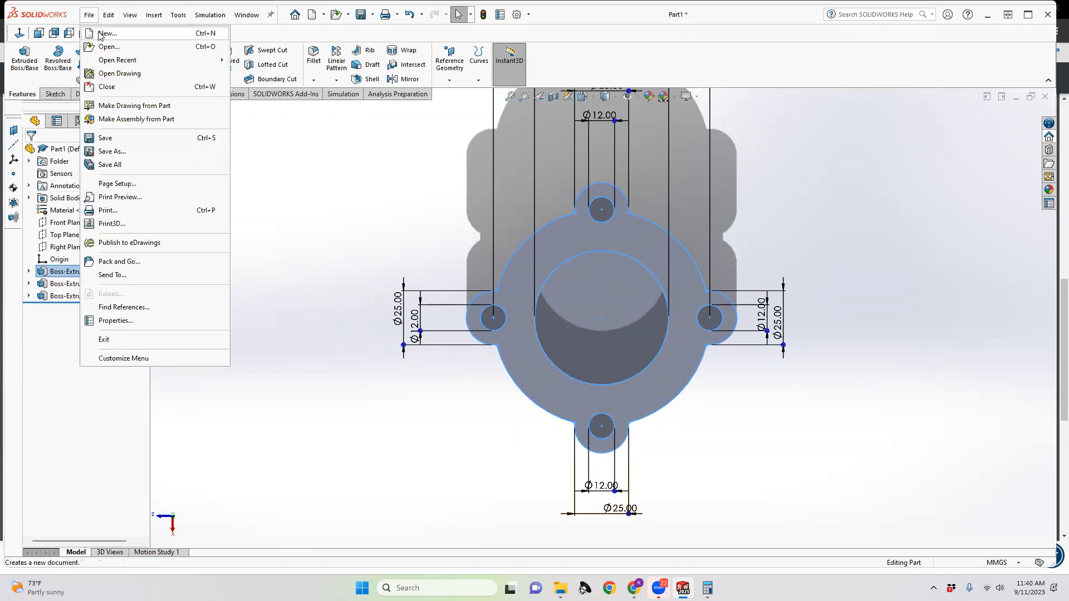
click(100, 35)
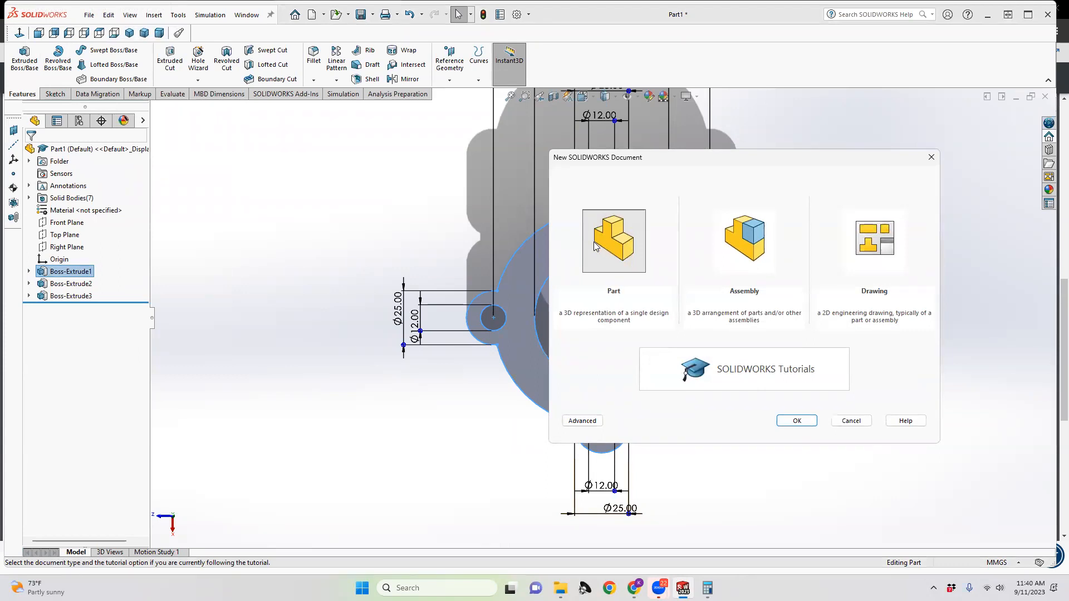
double_click(595, 246)
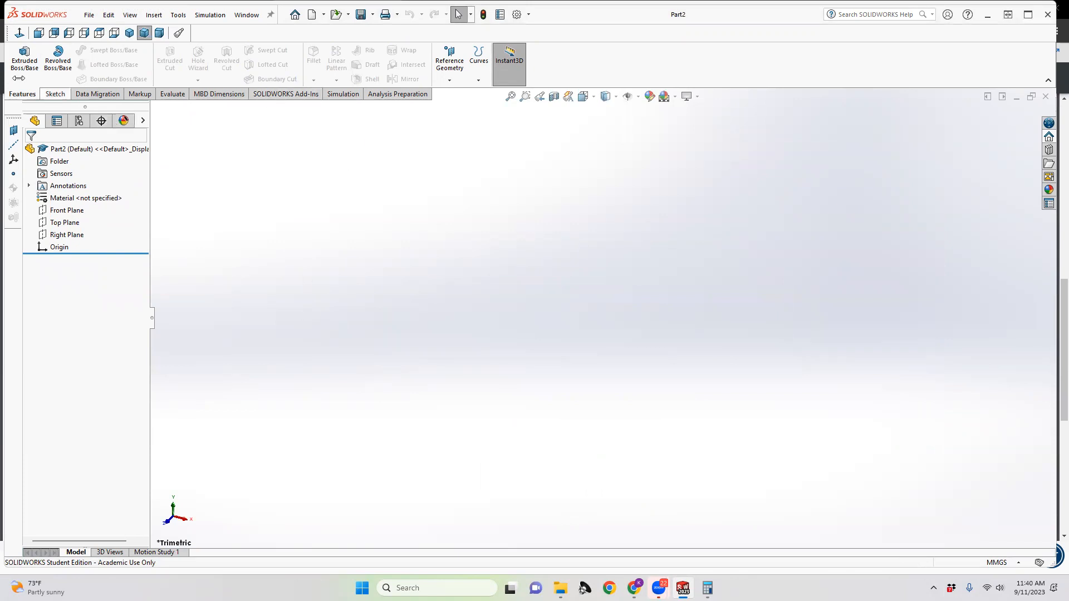
Step: Start a sketch on the Top Plane and draw a corner rectangle from the origin, about 103 mm wide and 58 mm high
click(56, 93)
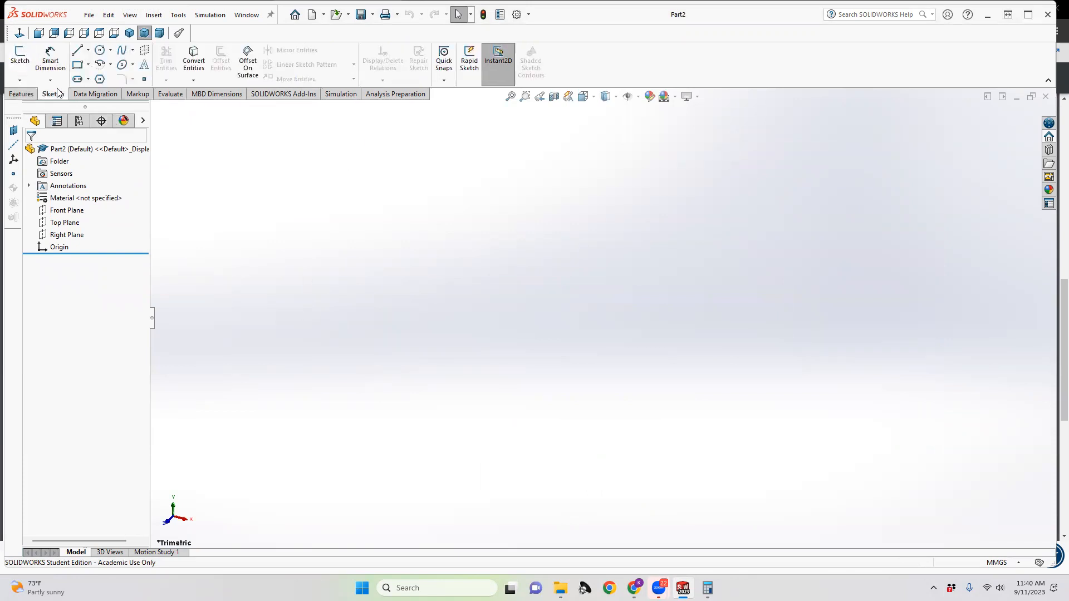
click(19, 59)
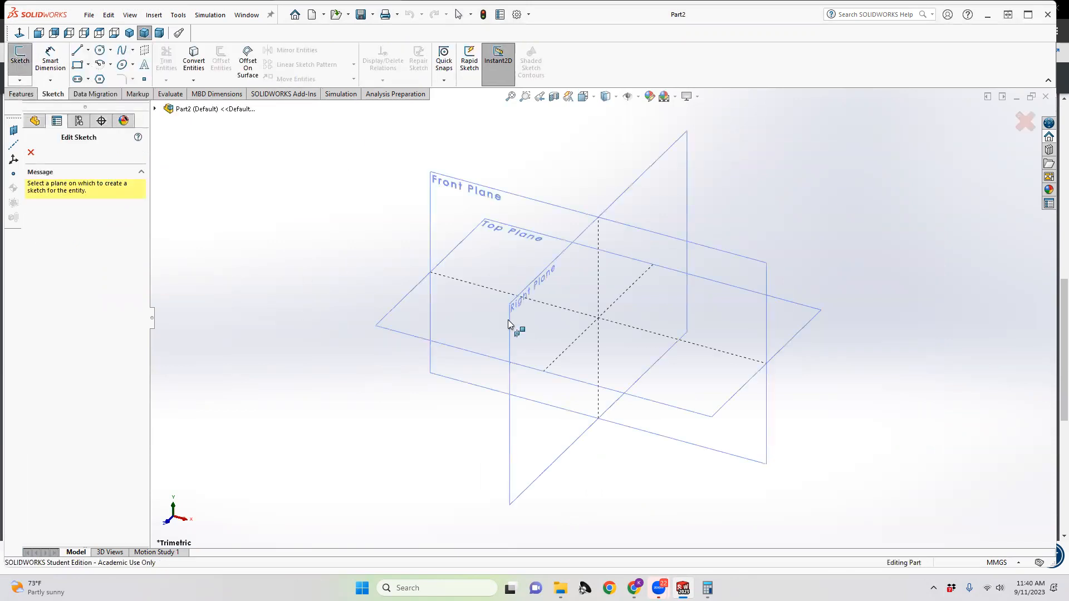
click(413, 316)
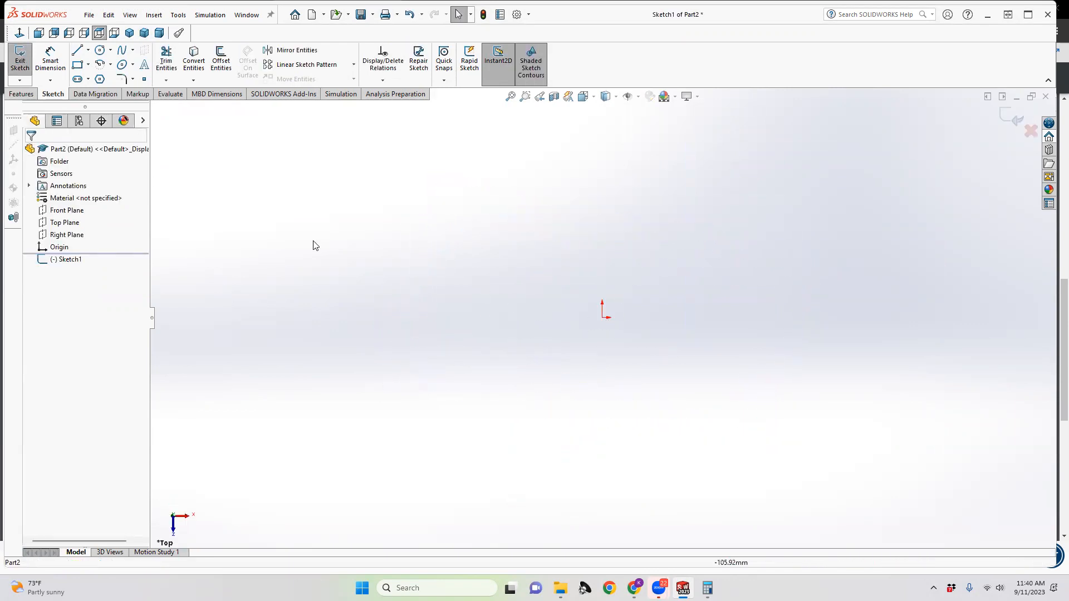
click(78, 65)
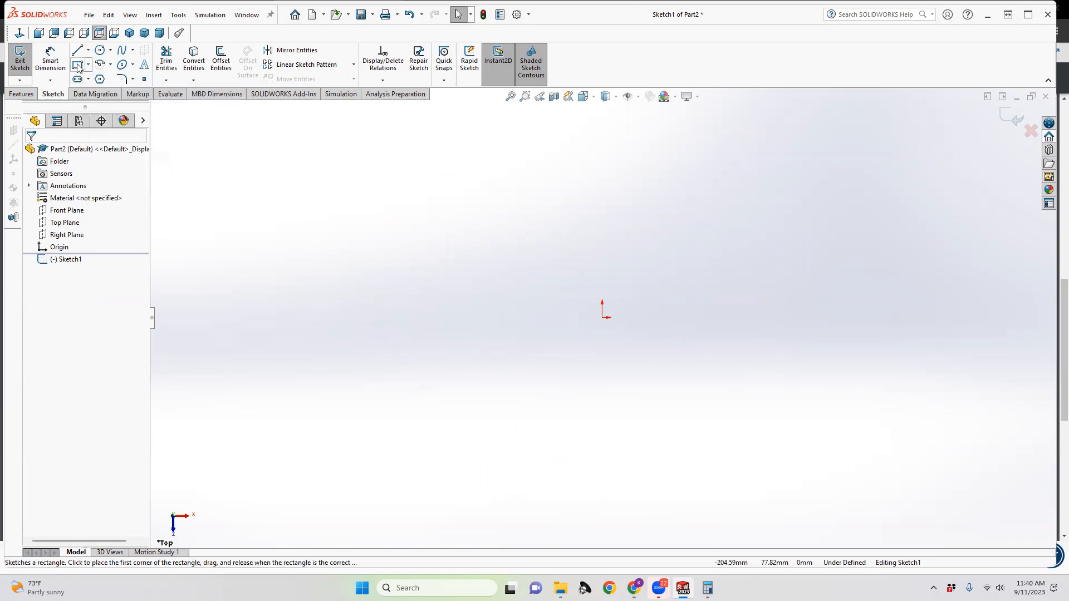
click(601, 318)
click(376, 444)
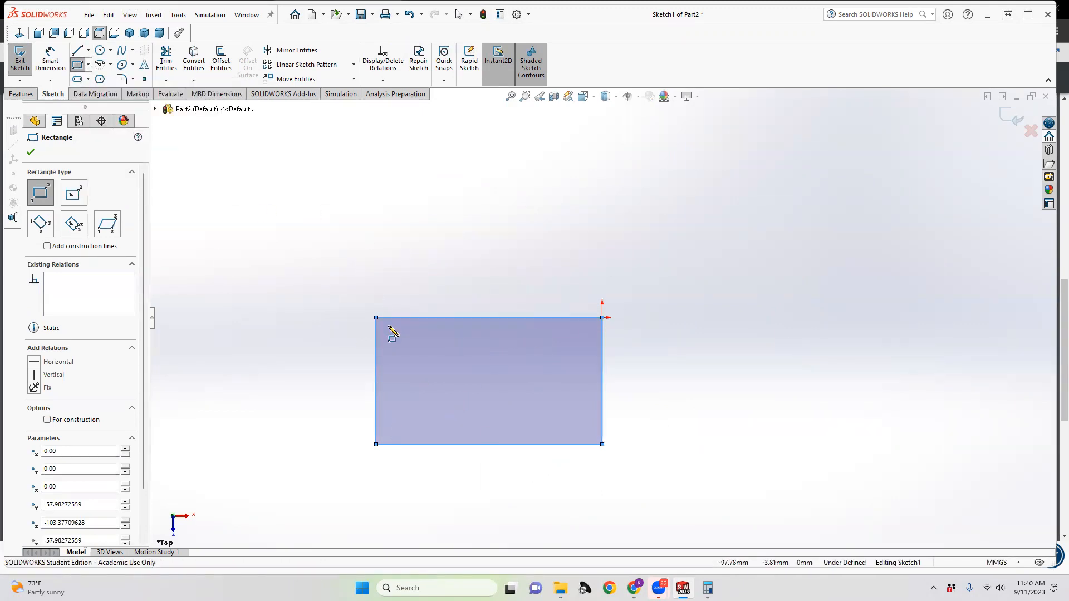
Step: Draw a tangent arc outside the rectangle's left edge, joining its upper-left and lower-left corners
click(111, 66)
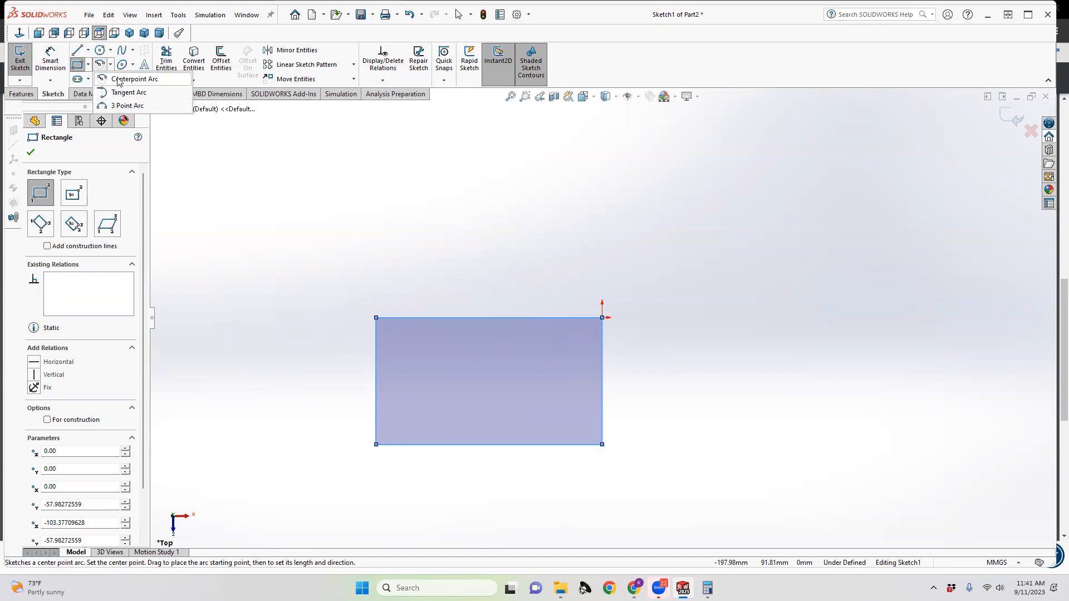
click(120, 93)
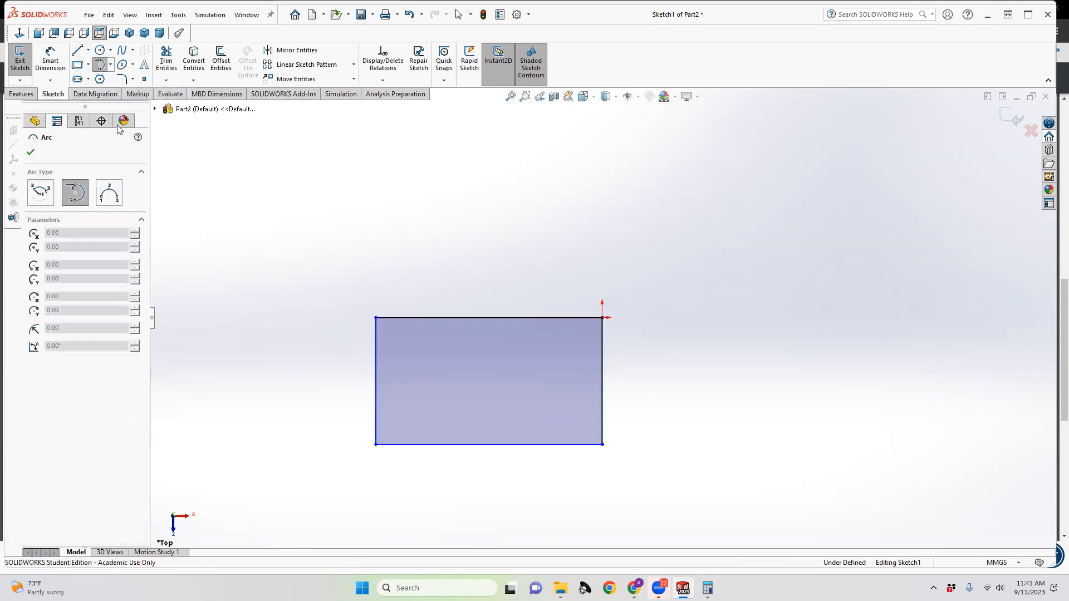
click(376, 318)
click(376, 443)
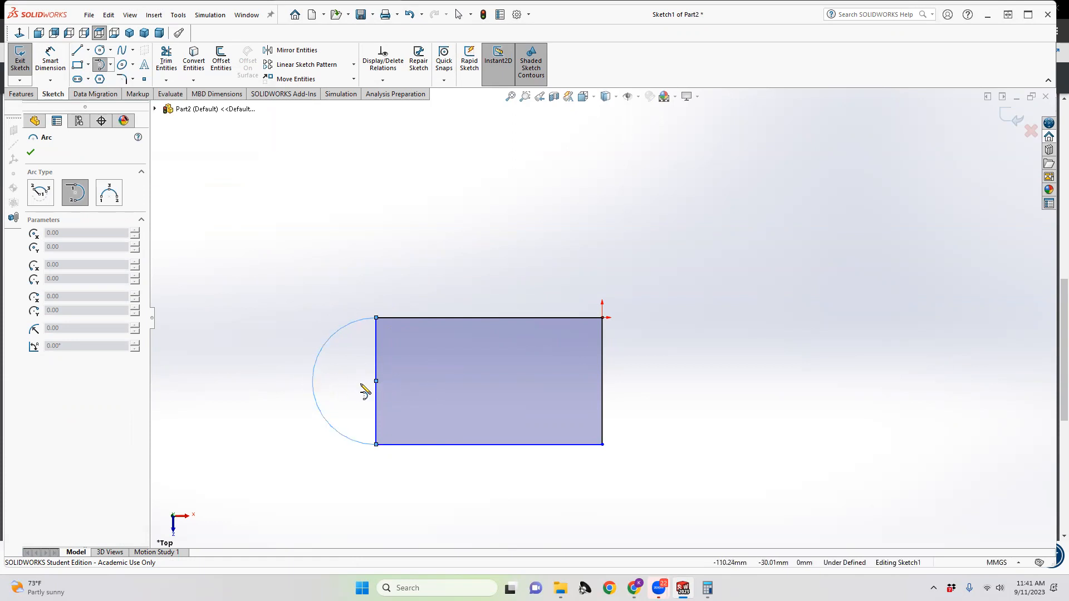
Step: Draw a shallow 3 Point Arc above the rectangle between its two upper corners, with a radius of about 153 mm
click(111, 65)
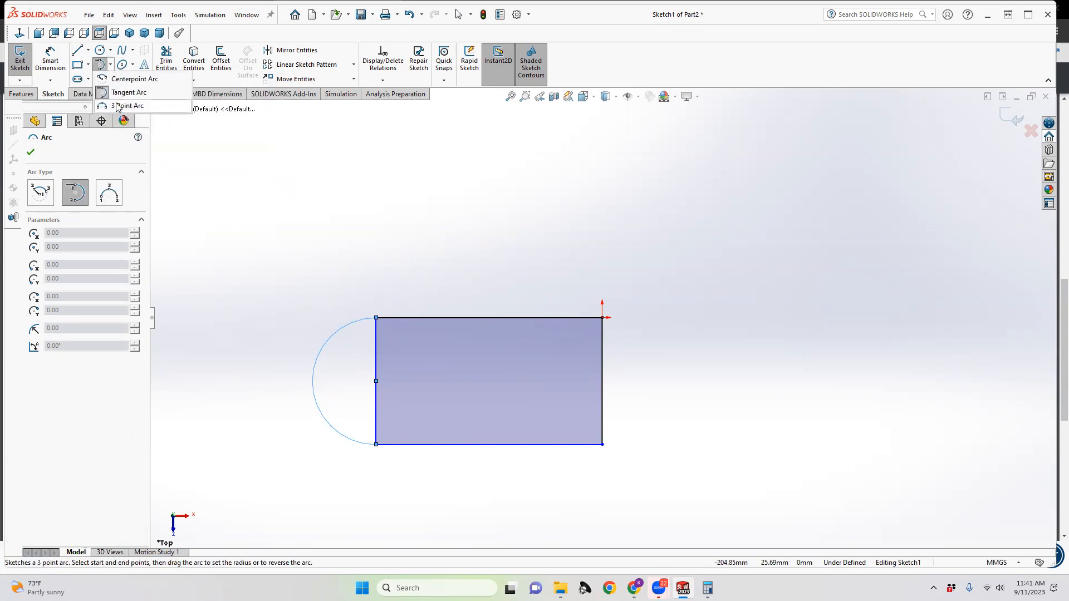
click(117, 106)
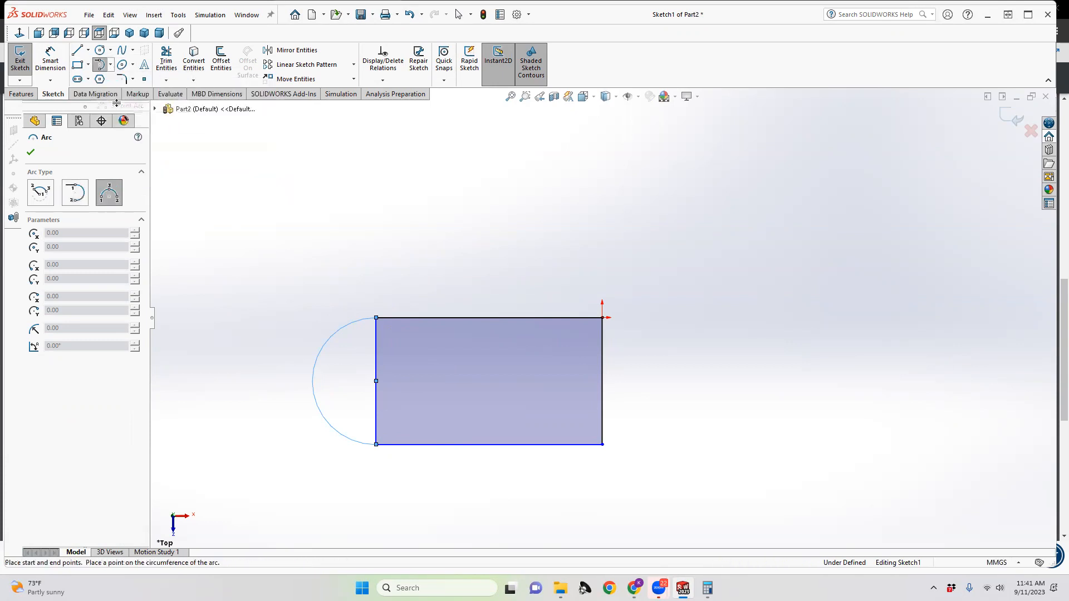
click(603, 318)
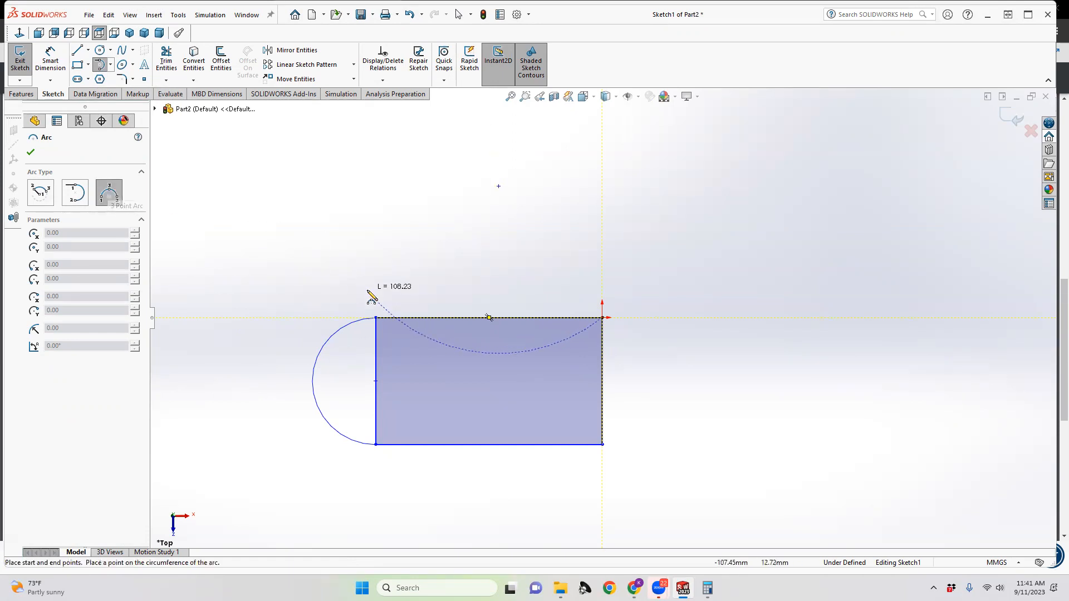
click(377, 318)
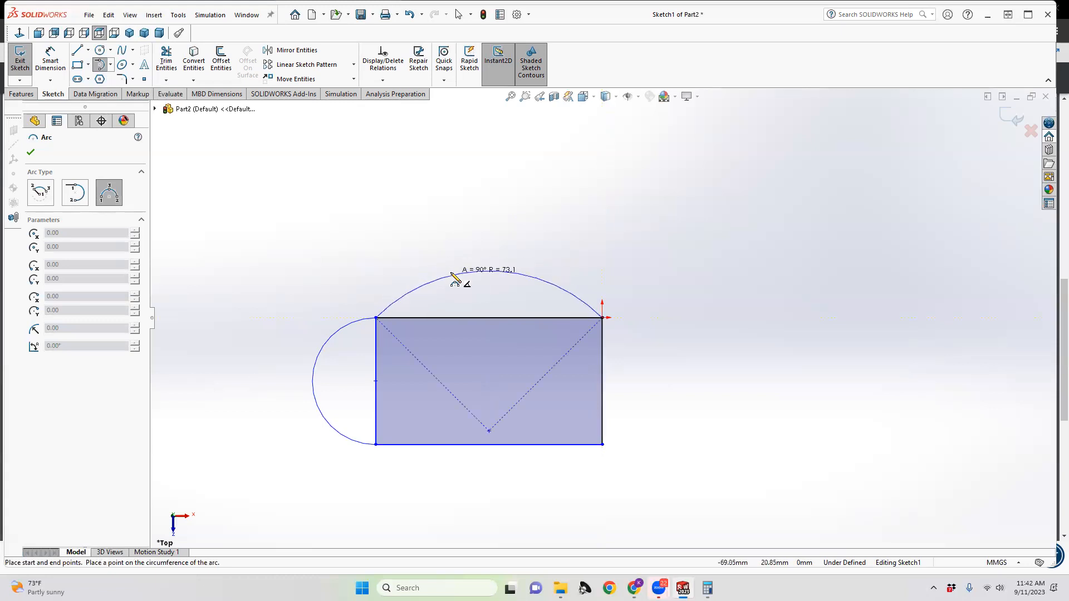
click(451, 305)
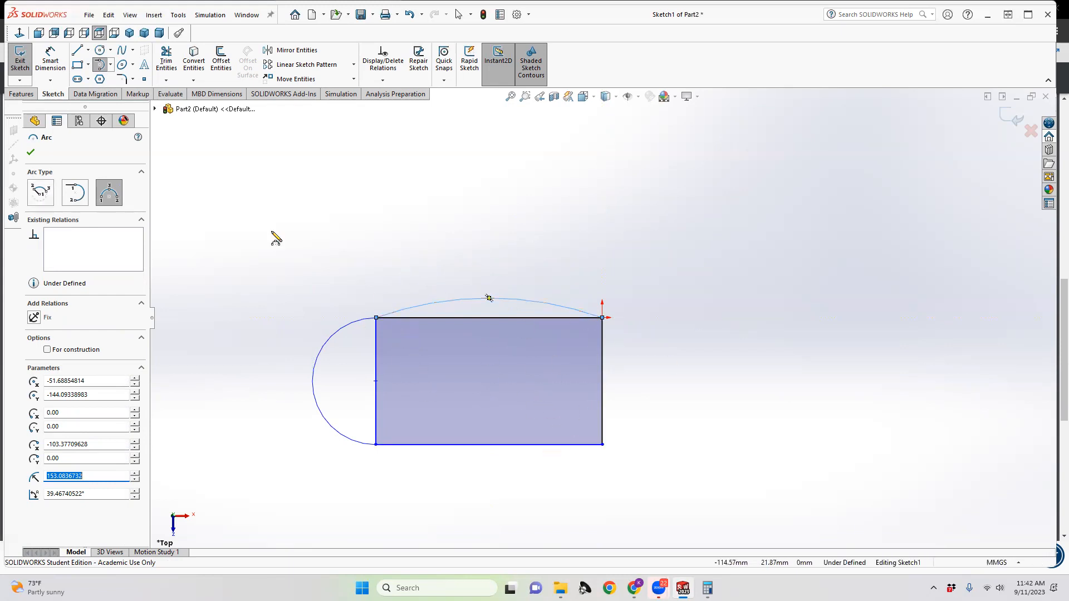
Step: Draw a 90° centerpoint arc outside the rectangle, centred on its right edge's midpoint and starting at the origin, with a 35 mm radius
click(35, 193)
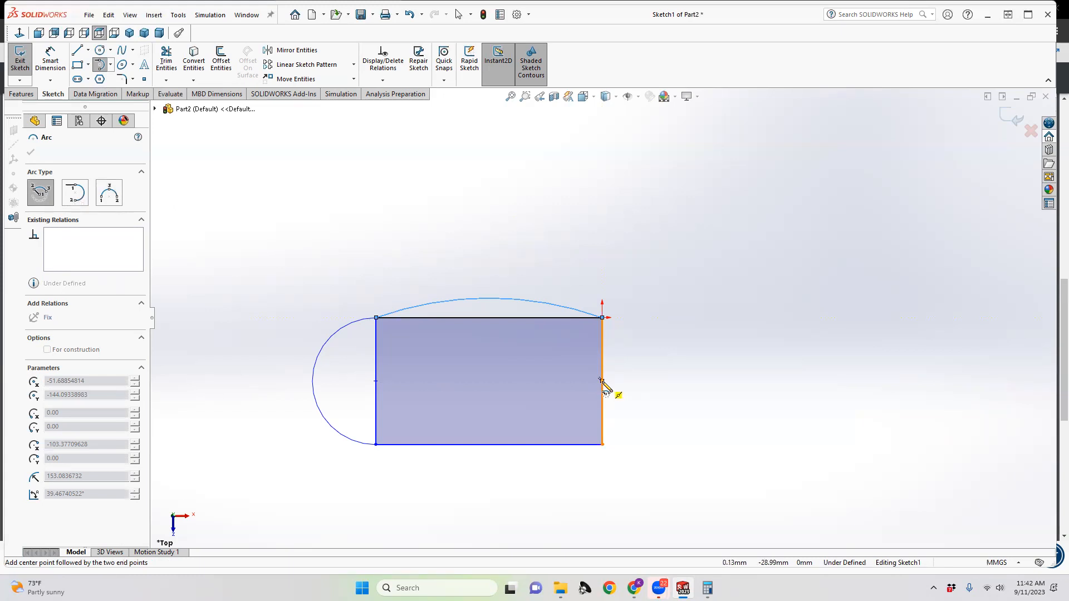
click(602, 381)
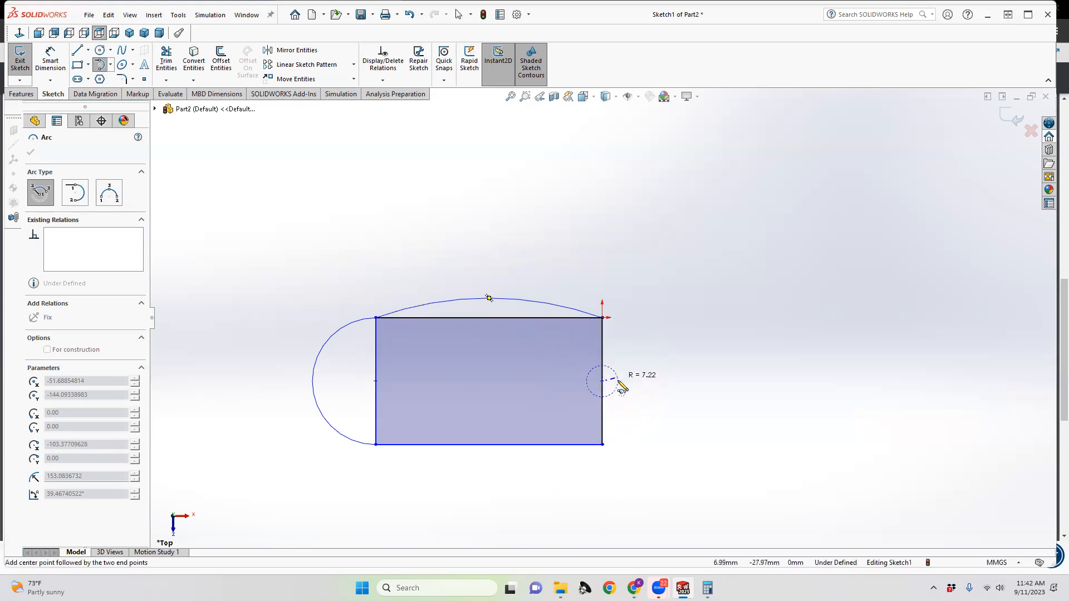
click(48, 196)
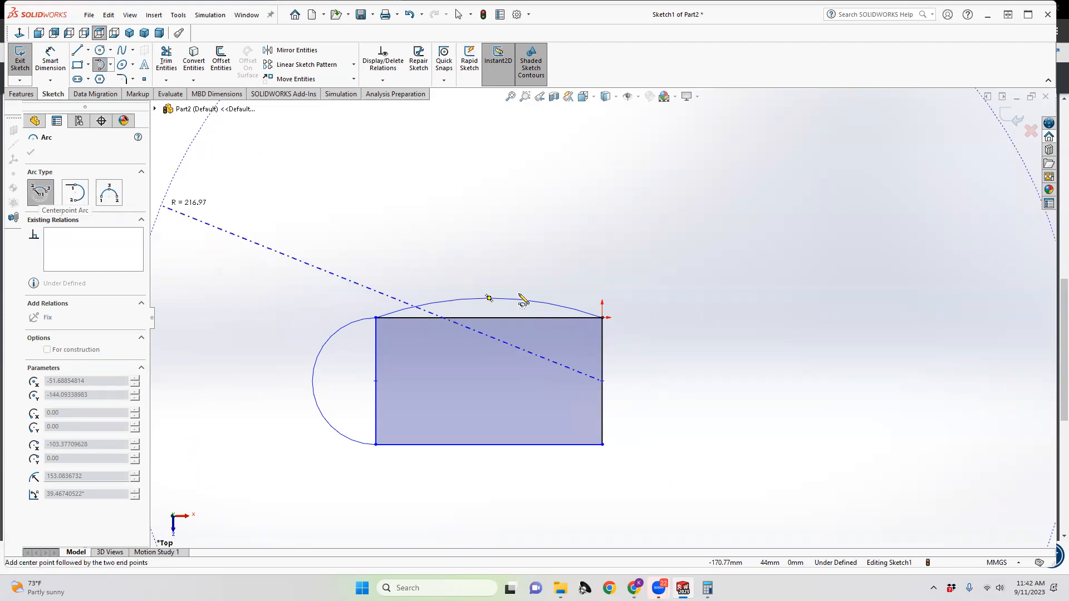
click(602, 381)
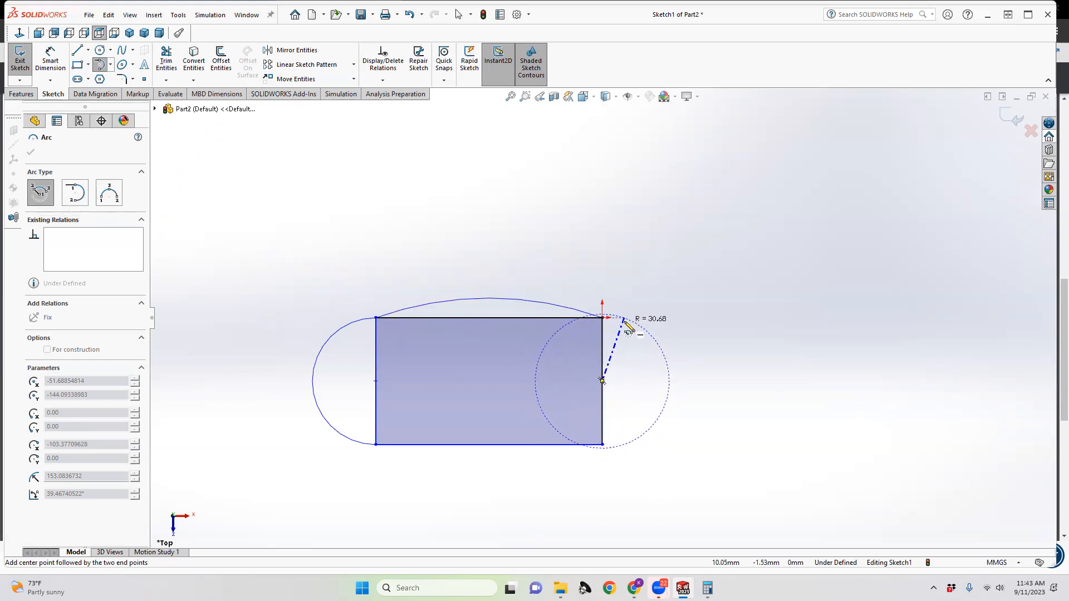
scroll(633, 326, down, 5)
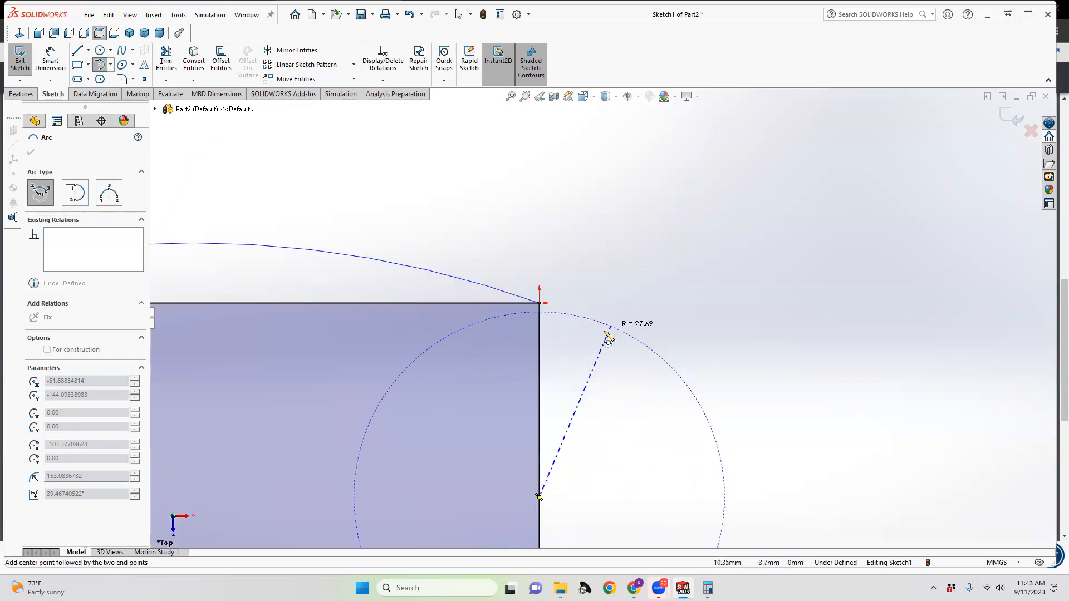
scroll(606, 328, down, 3)
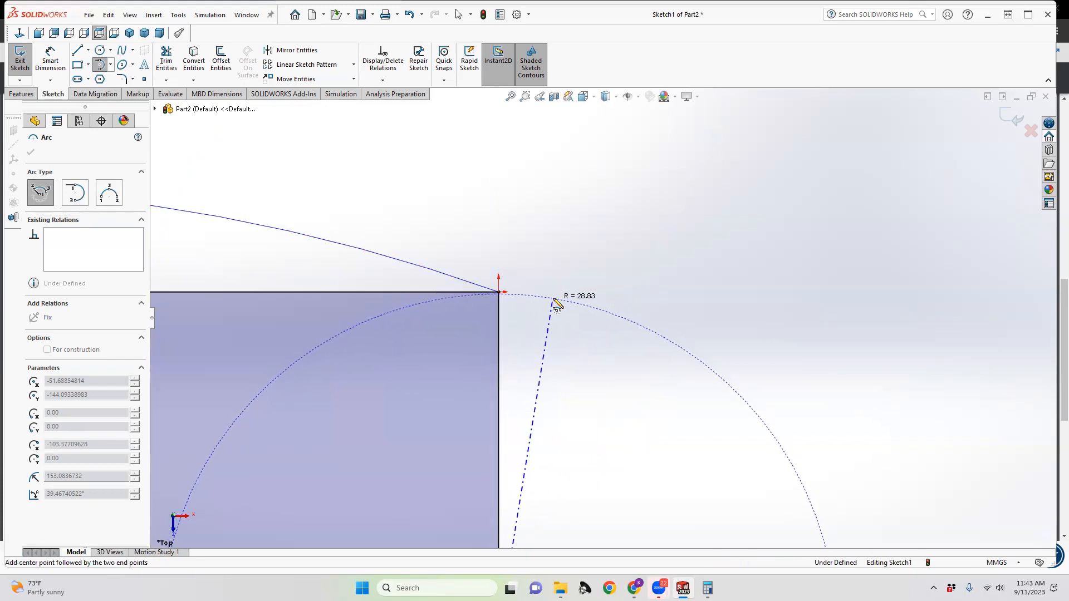
click(499, 293)
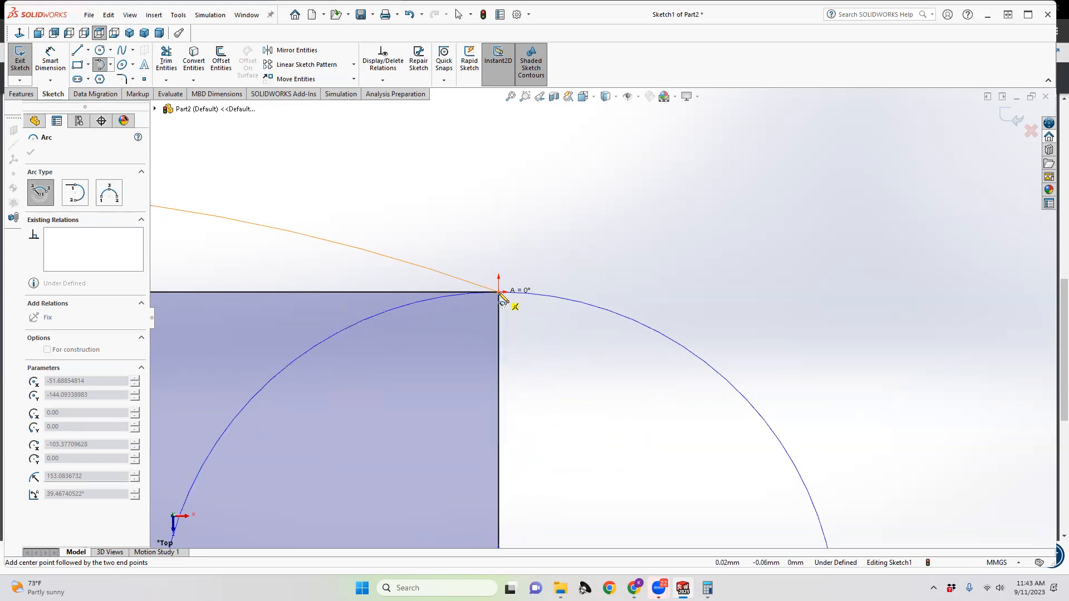
scroll(582, 334, up, 3)
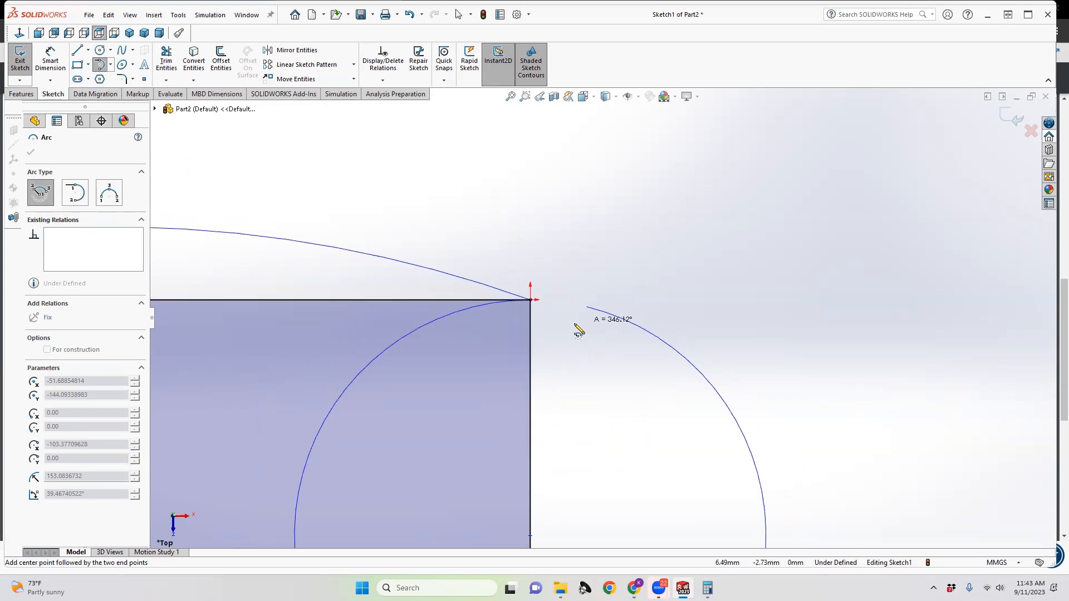
scroll(590, 339, up, 2)
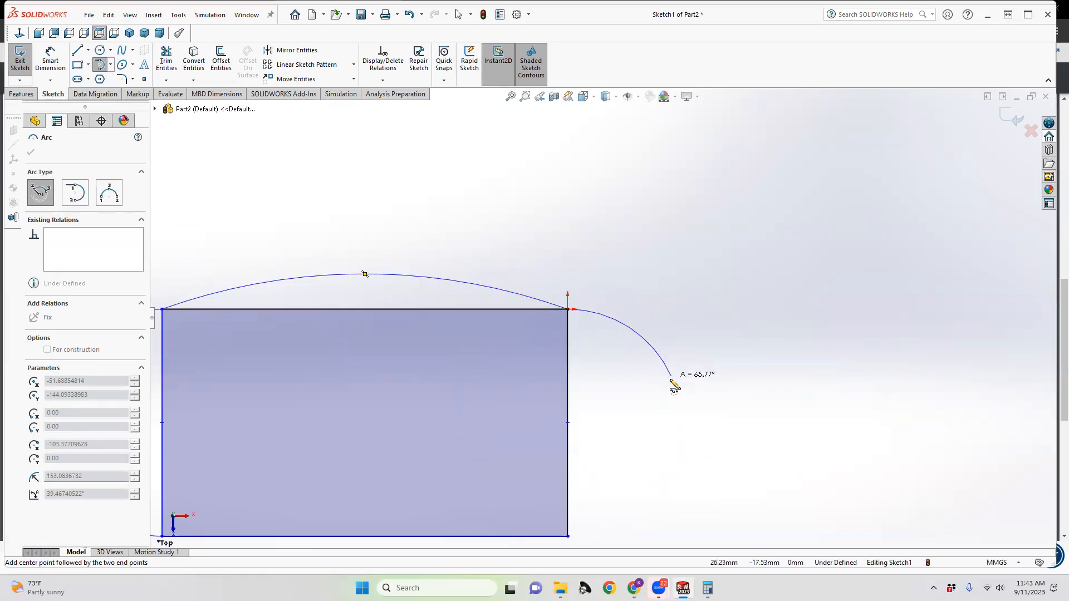
click(681, 423)
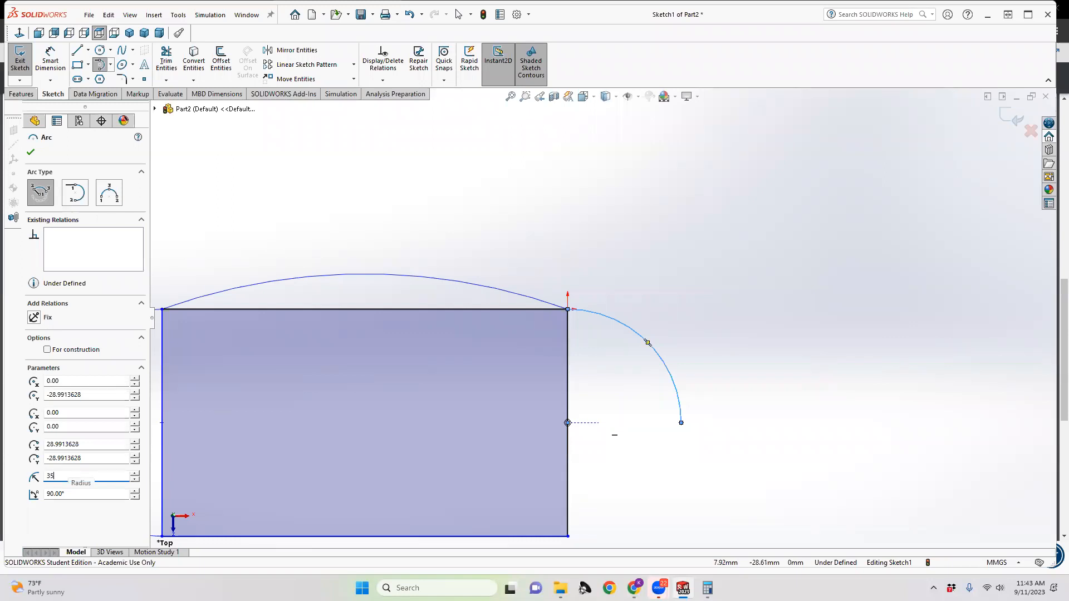
key(Return)
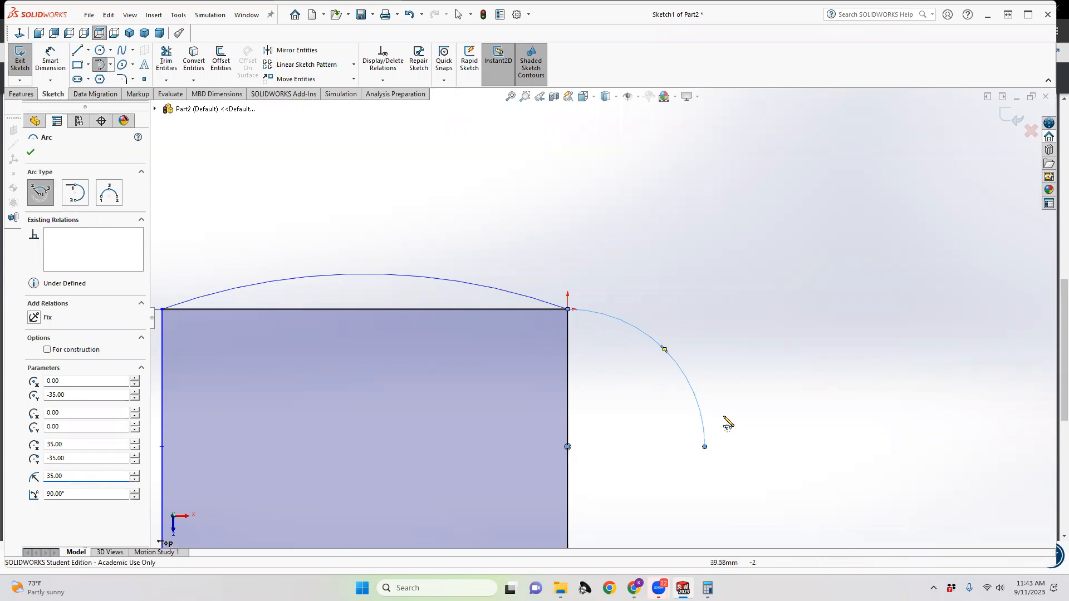
key(z)
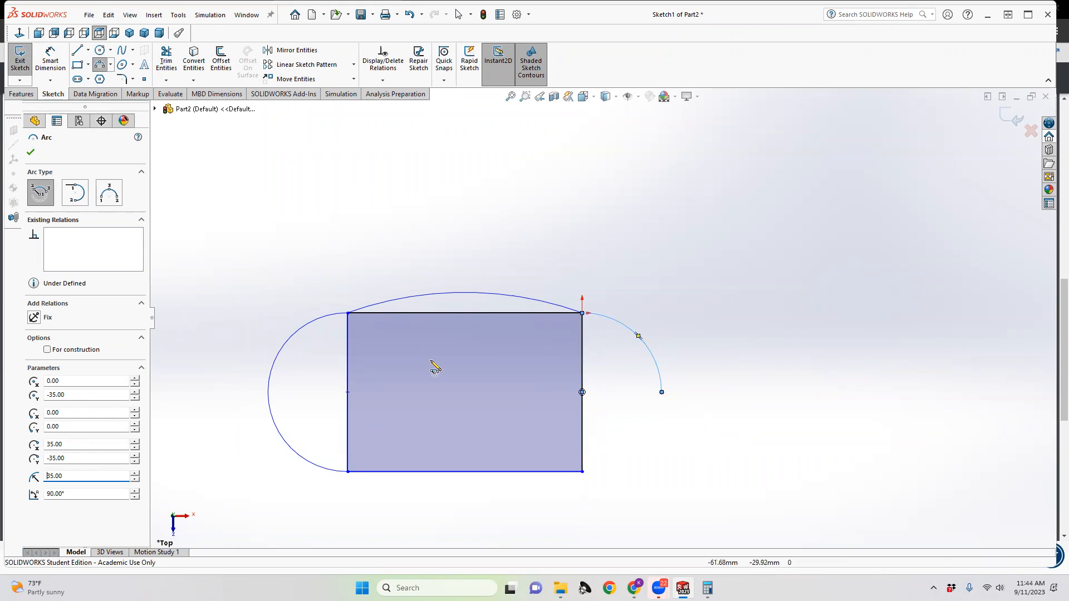
Step: Dimension the rectangle's right edge and set its height to 50 mm
click(49, 64)
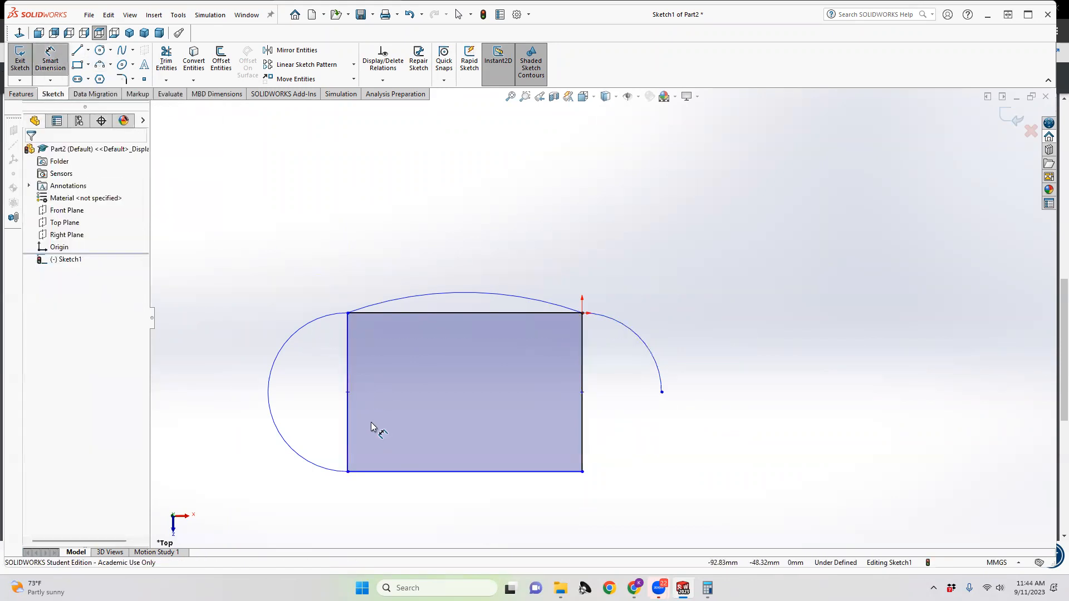
click(583, 363)
click(743, 367)
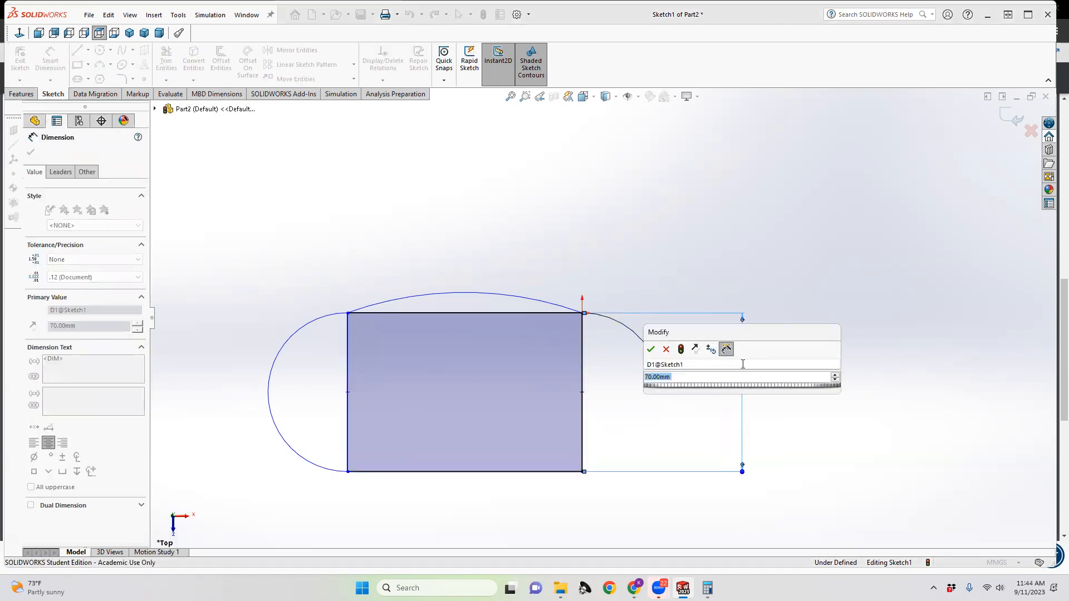
text(50)
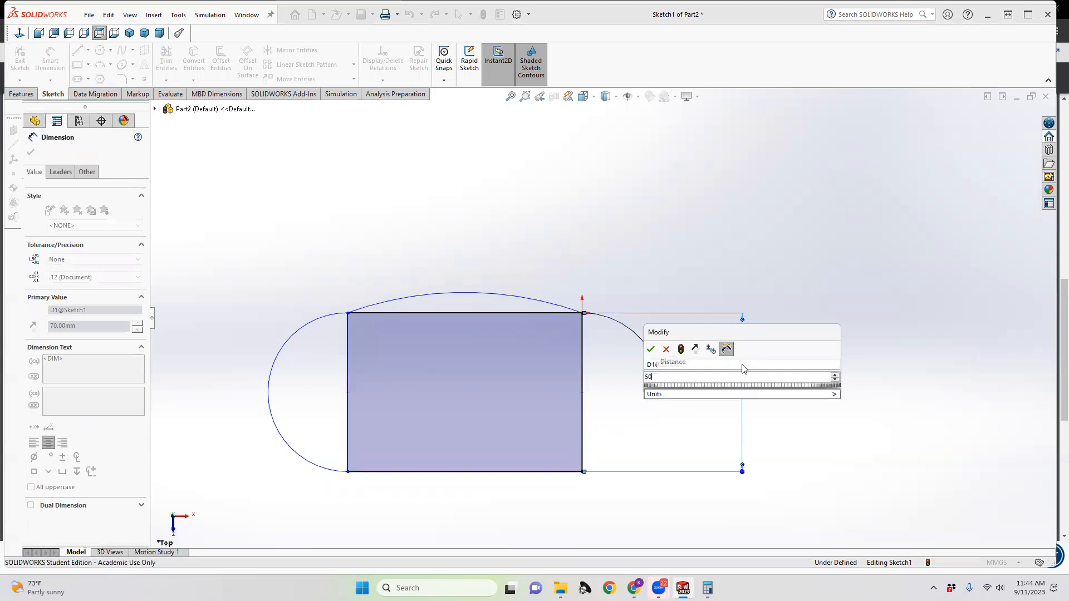
key(Return)
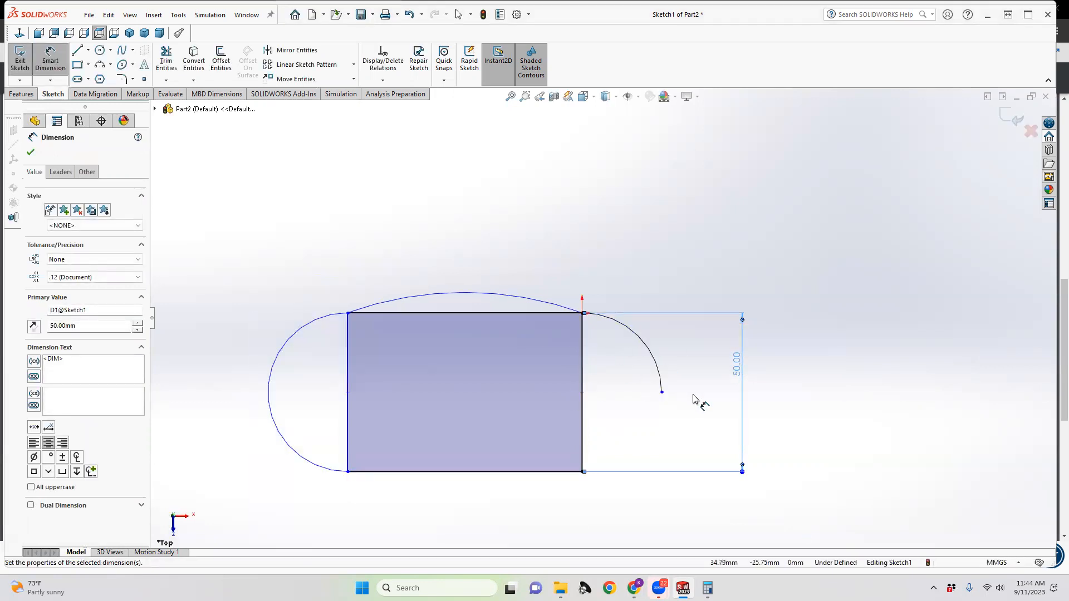
Step: Dimension the rectangle's top edge and set its width to 75 mm
click(511, 314)
click(540, 220)
text(75)
key(Return)
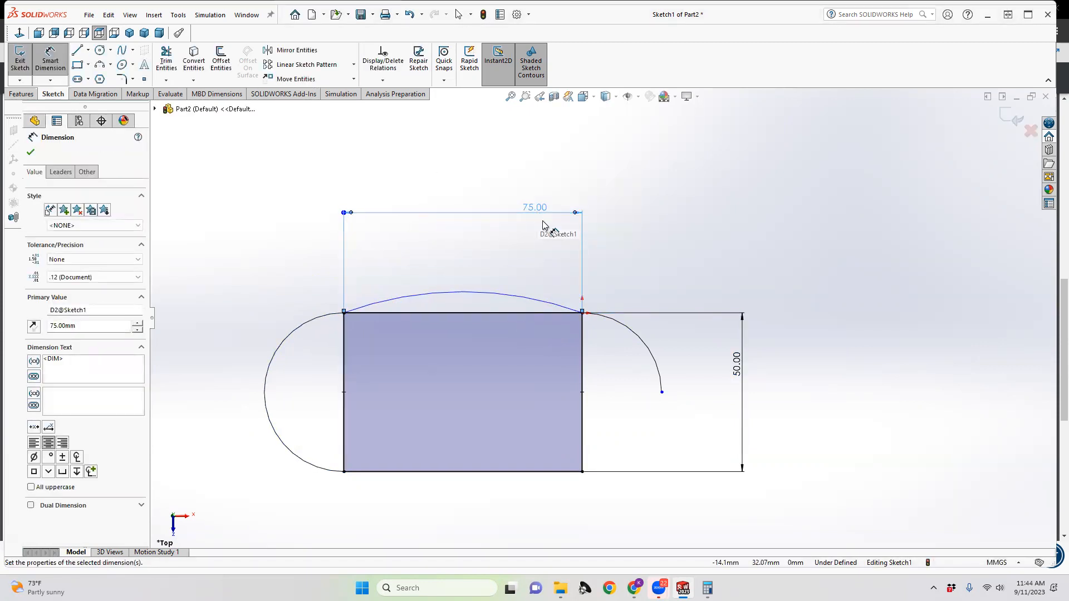
click(649, 257)
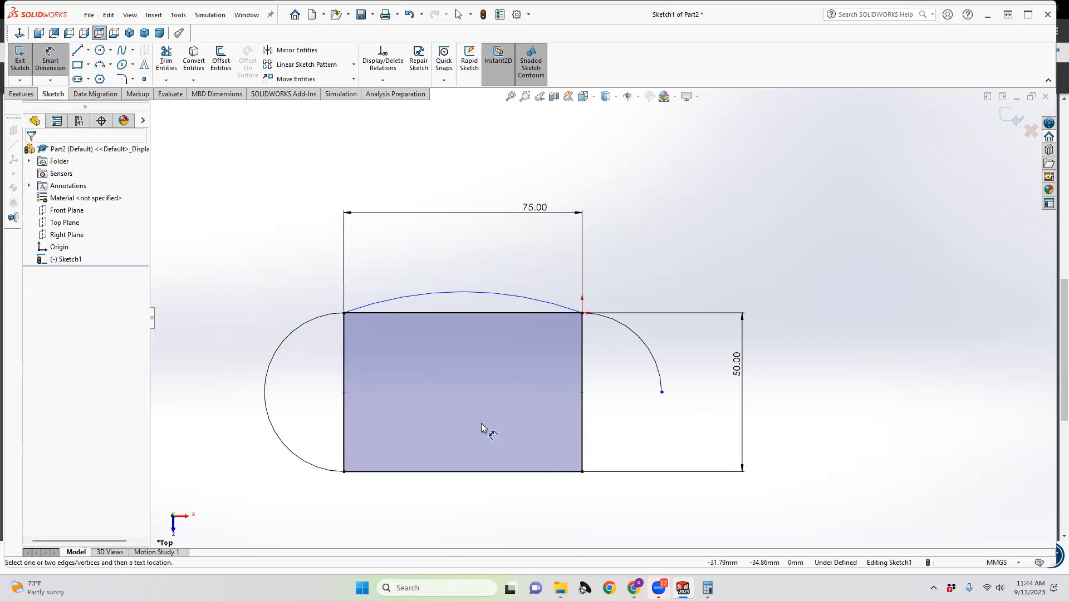
Step: Dimension the radius of the shallow arc above the rectangle as 110 mm
click(398, 296)
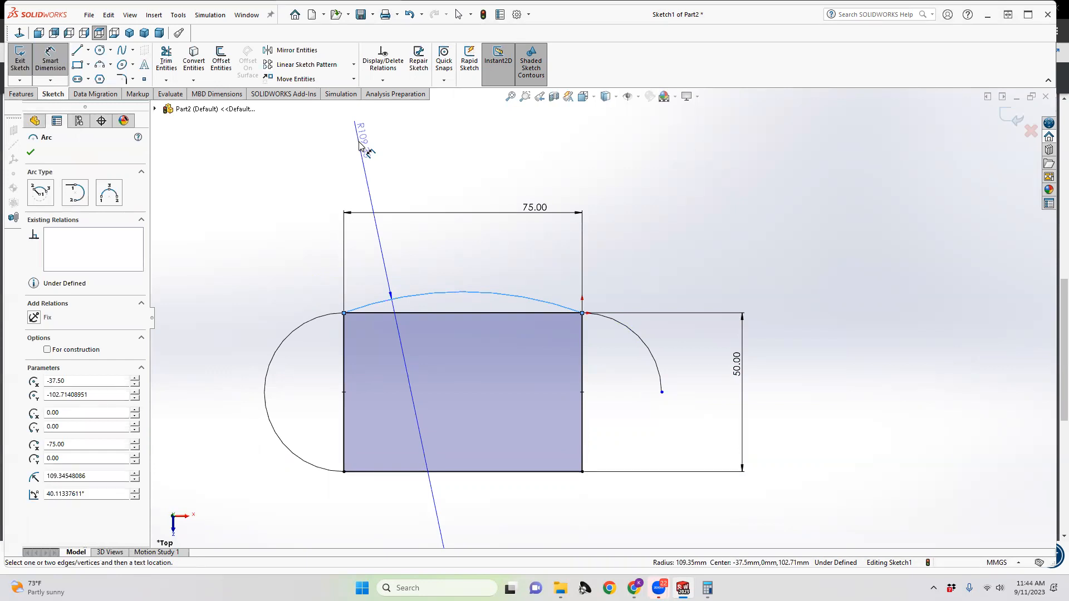
click(359, 143)
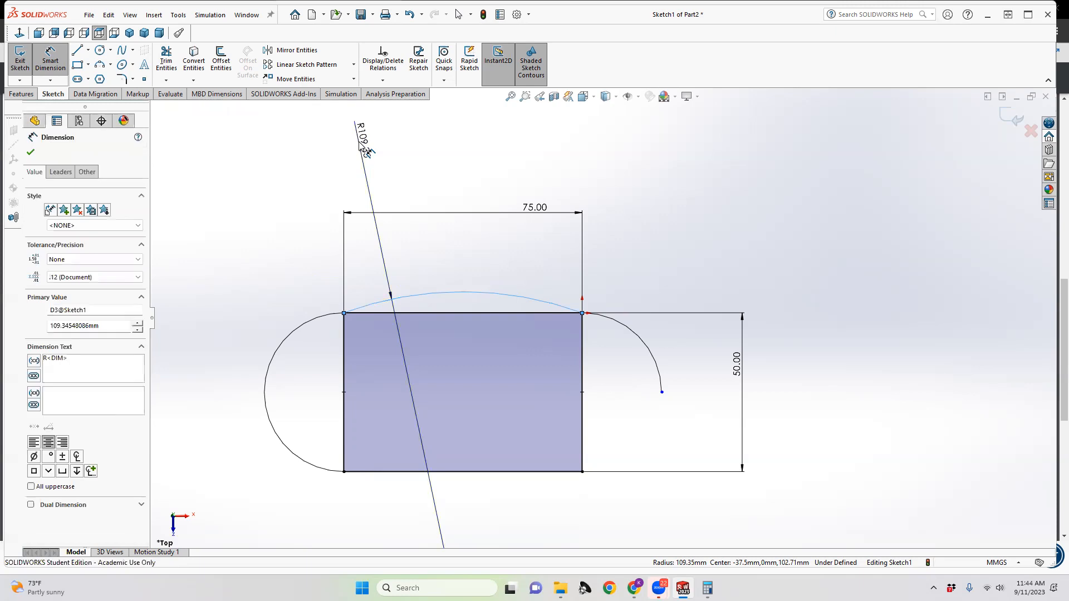
text(110)
key(Return)
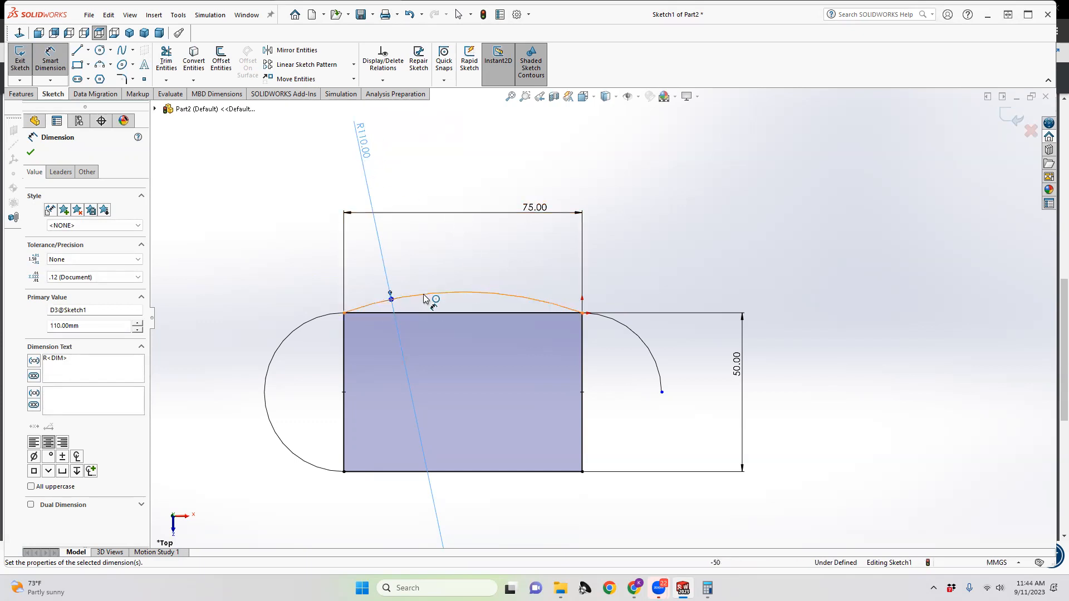
Step: Examine the centre point of the shallow top arc and the centres and endpoints of the two side arcs
scroll(461, 430, up, 3)
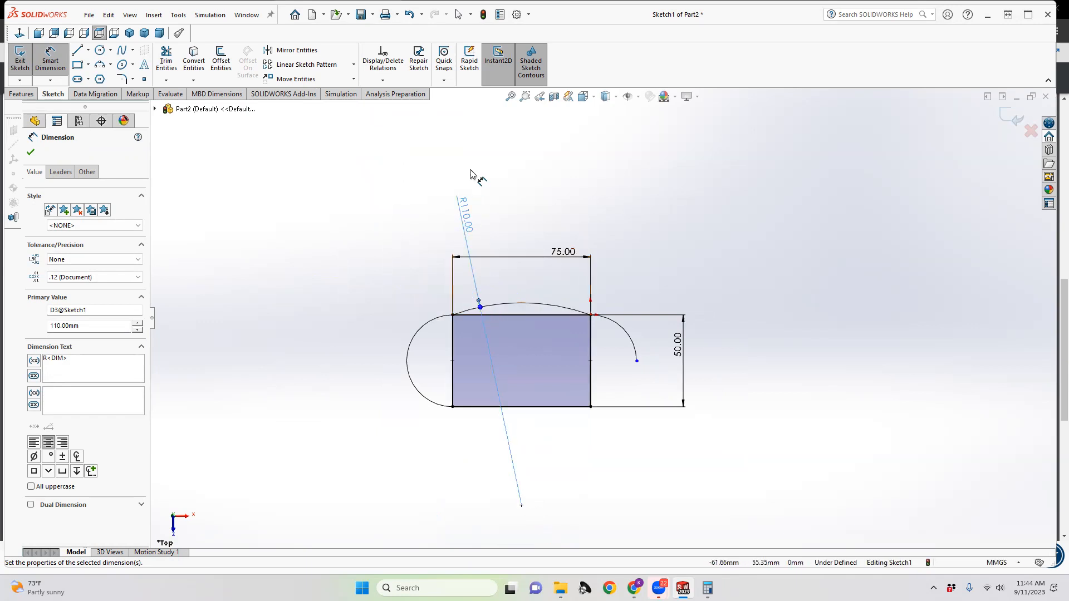
scroll(476, 237, down, 2)
scroll(510, 273, up, 3)
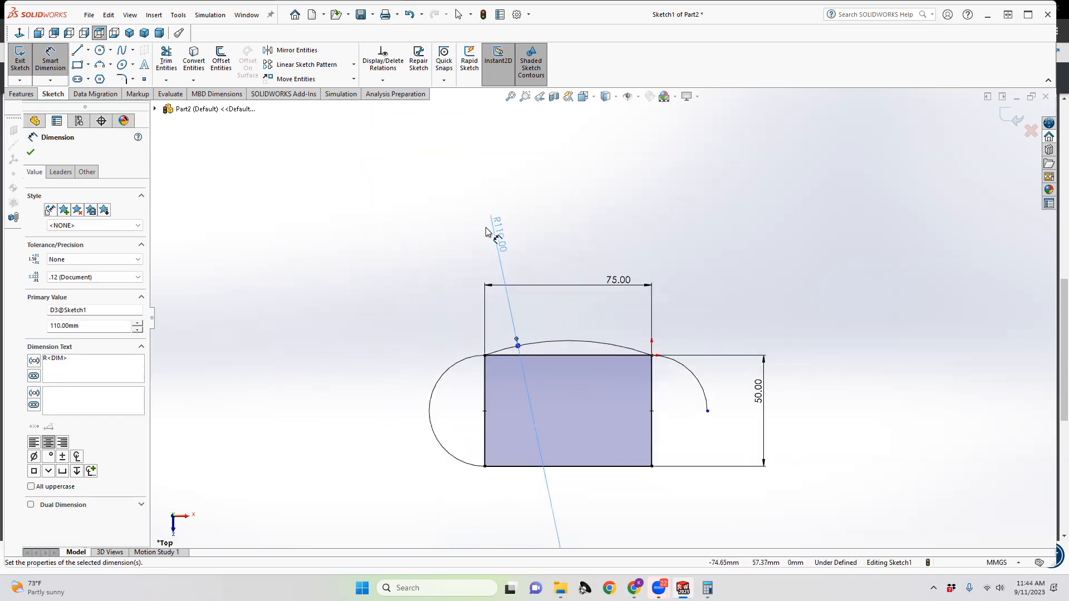
scroll(584, 510, down, 6)
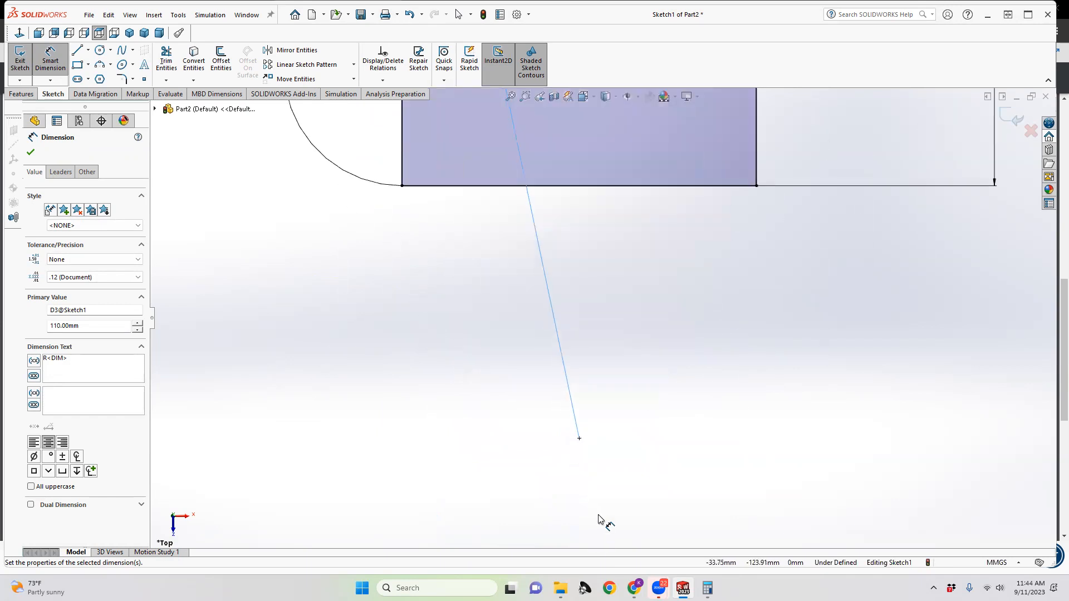
scroll(584, 423, up, 4)
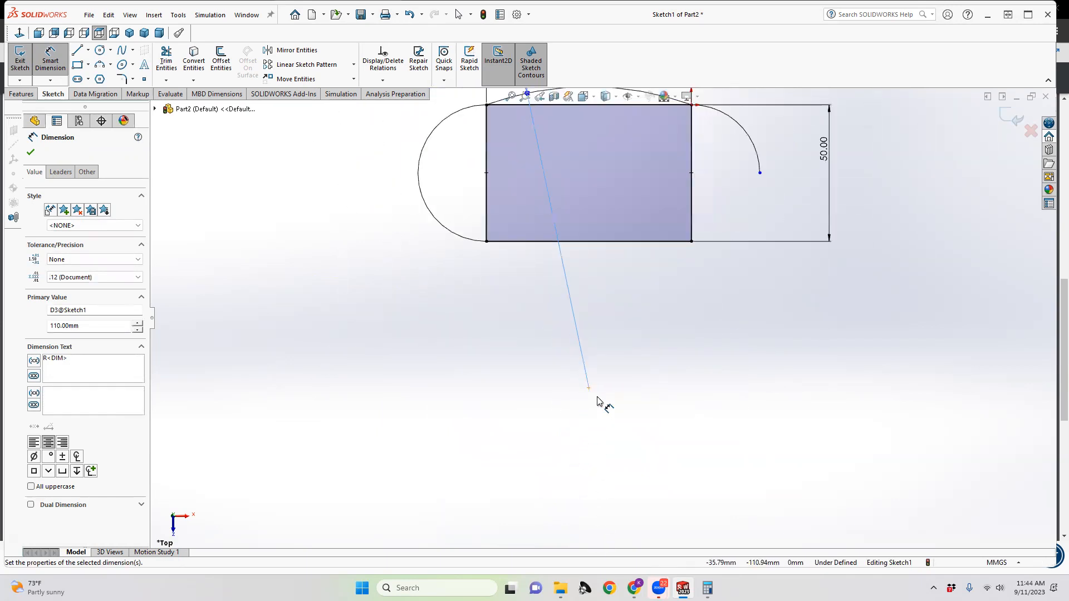
scroll(600, 233, down, 3)
scroll(599, 186, down, 1)
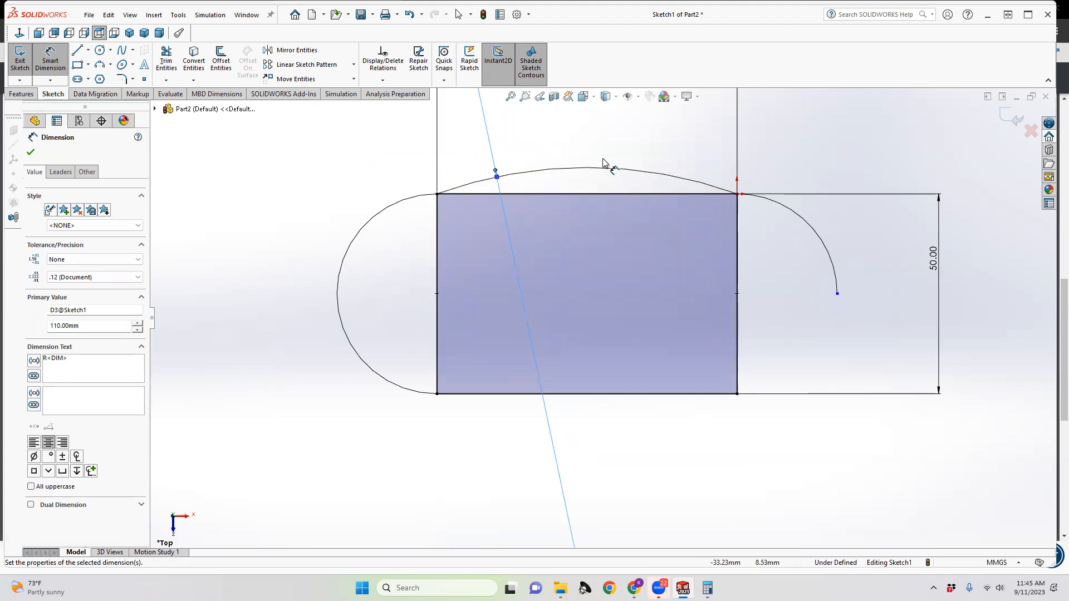
scroll(591, 160, up, 1)
scroll(574, 223, up, 1)
scroll(559, 348, up, 1)
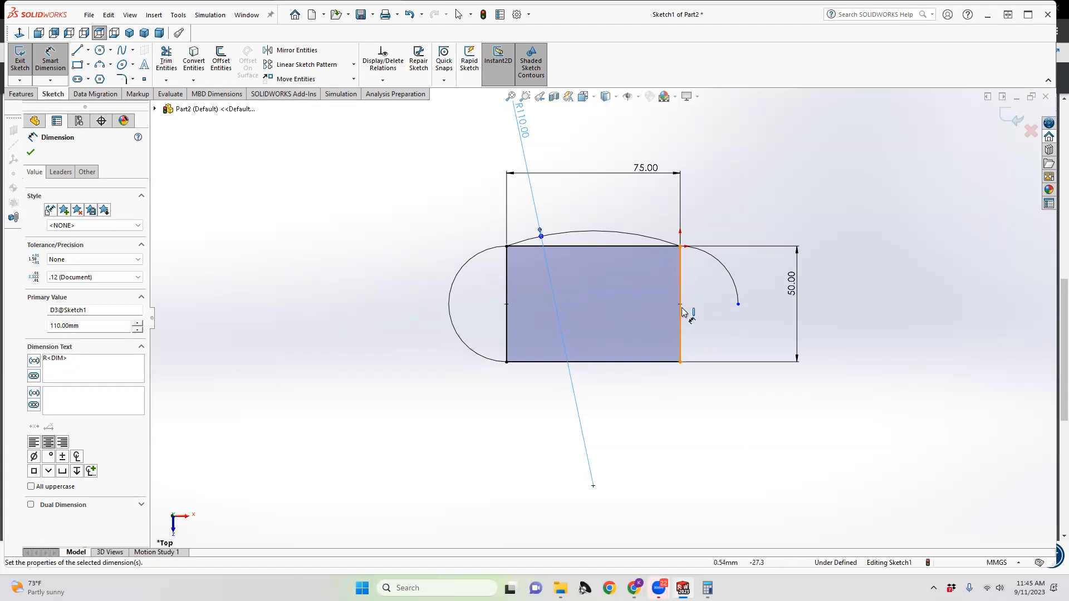
scroll(686, 303, down, 5)
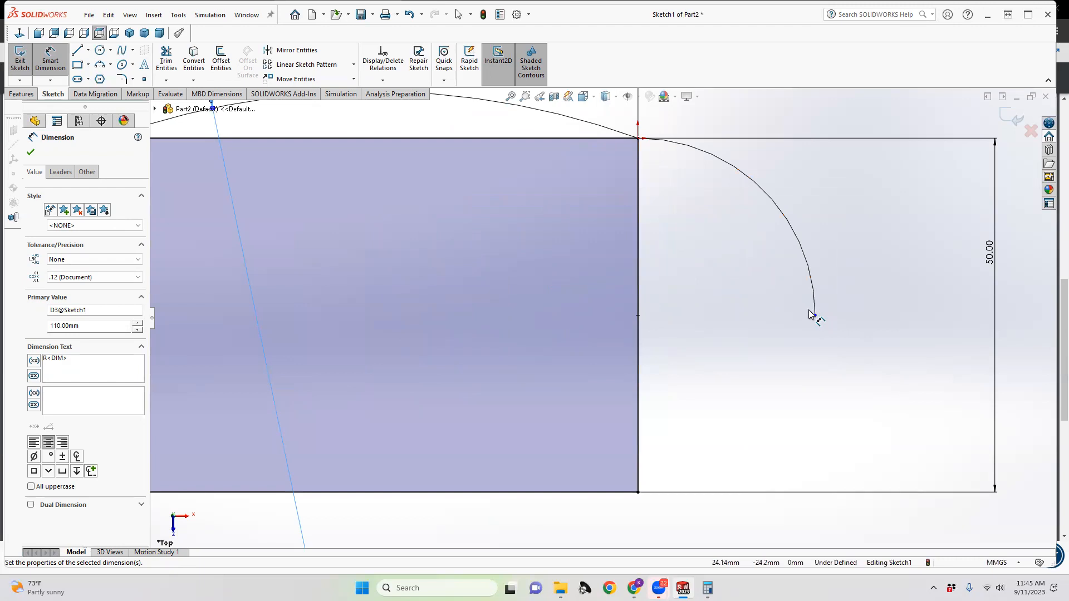
scroll(813, 311, up, 5)
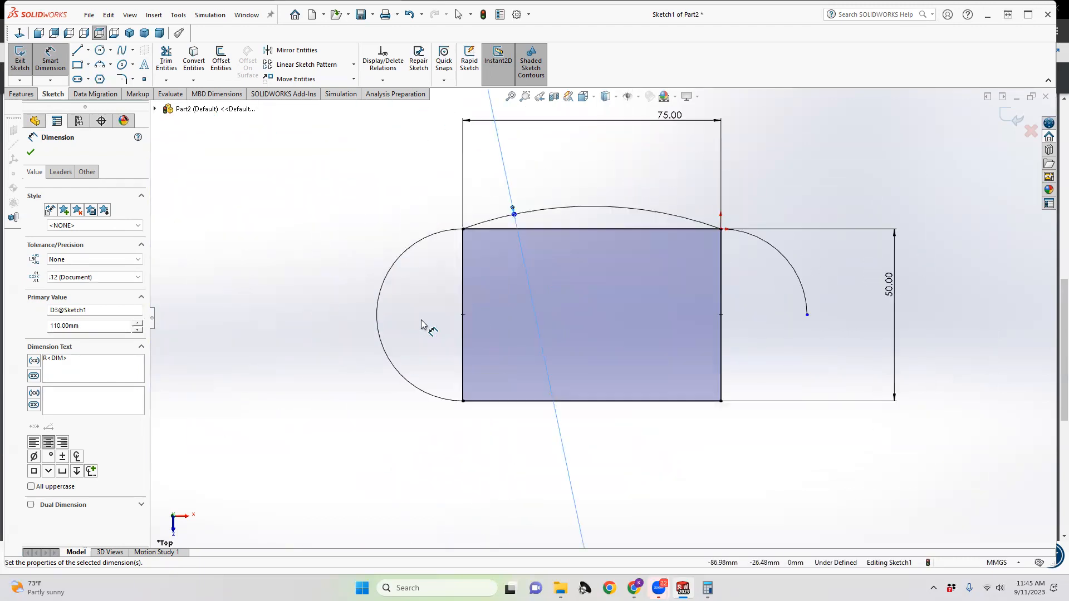
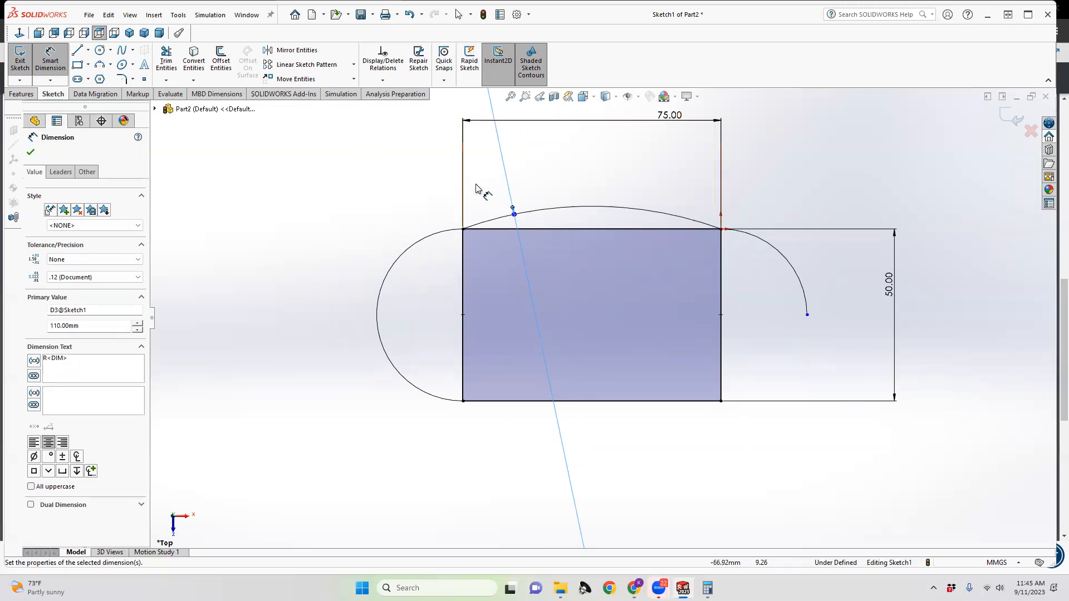
Step: Try to dimension the vertical distance between the shallow arc's centre point and the rectangle's upper-right corner
scroll(518, 219, up, 5)
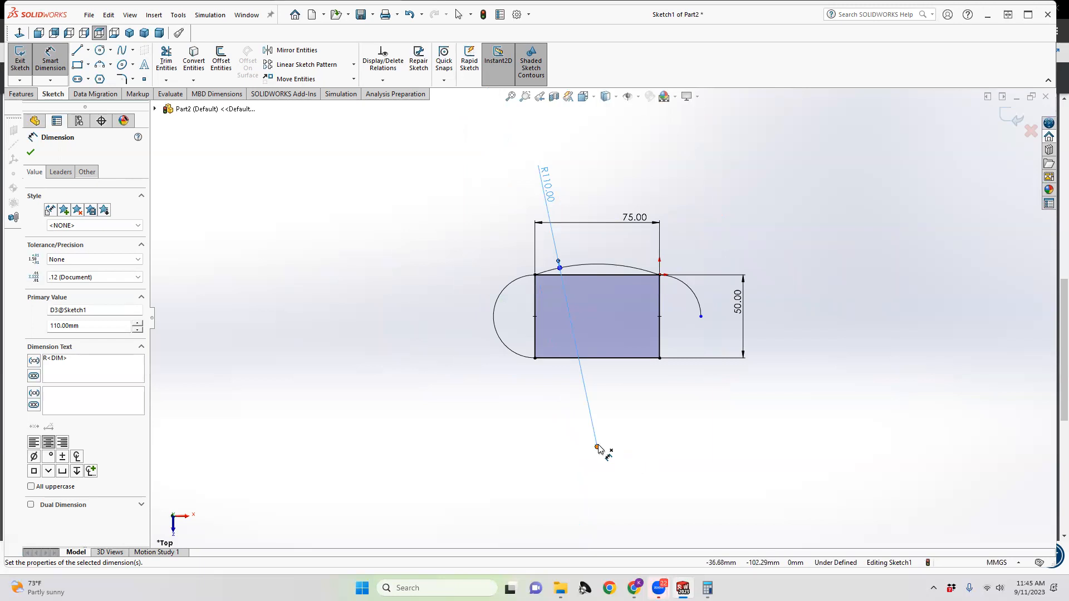
click(597, 448)
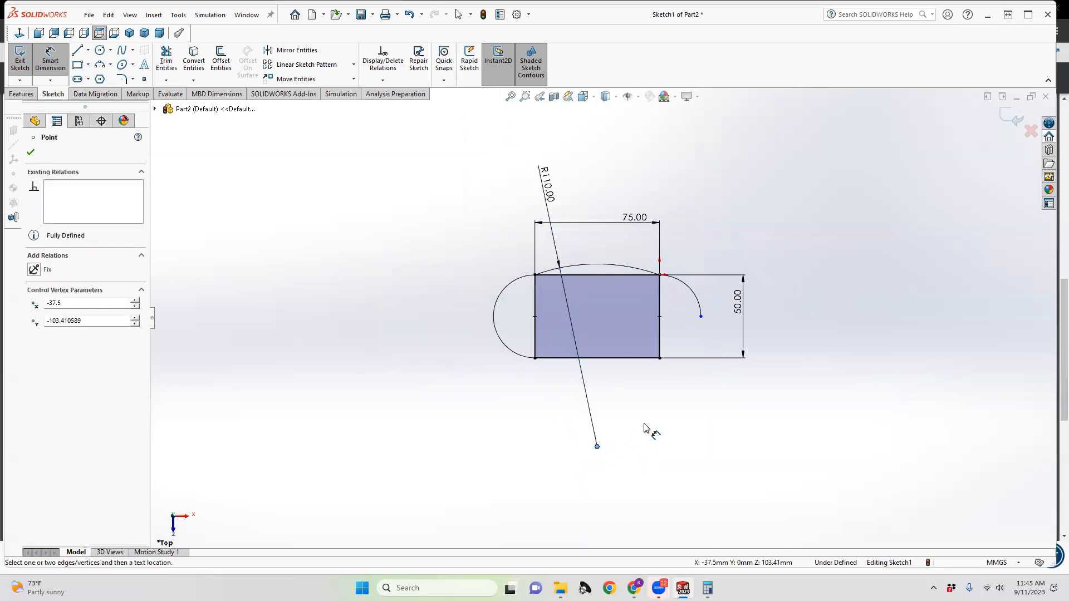
click(660, 275)
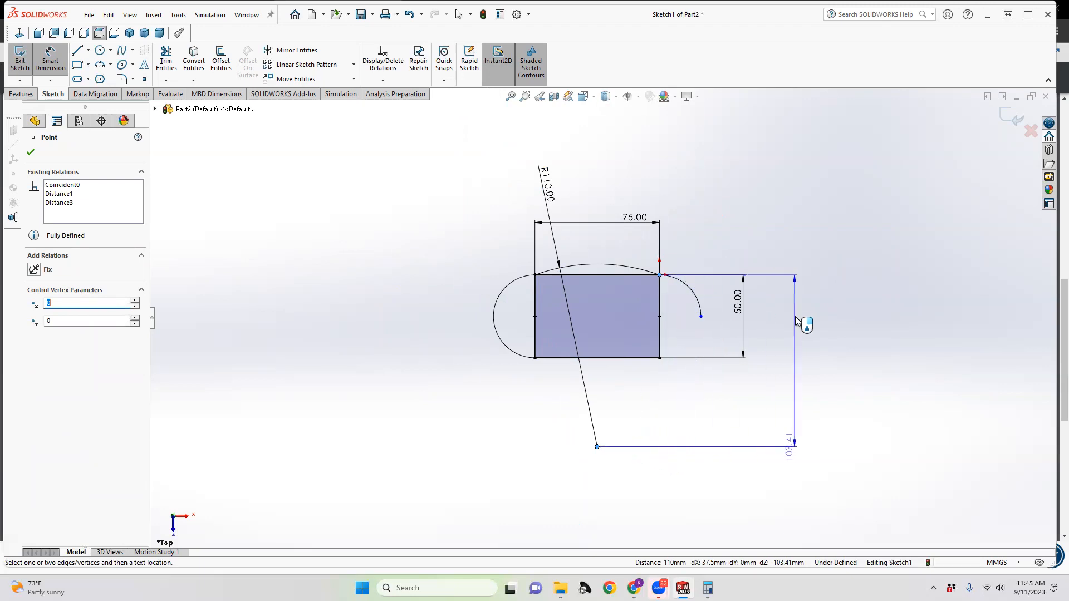
click(795, 330)
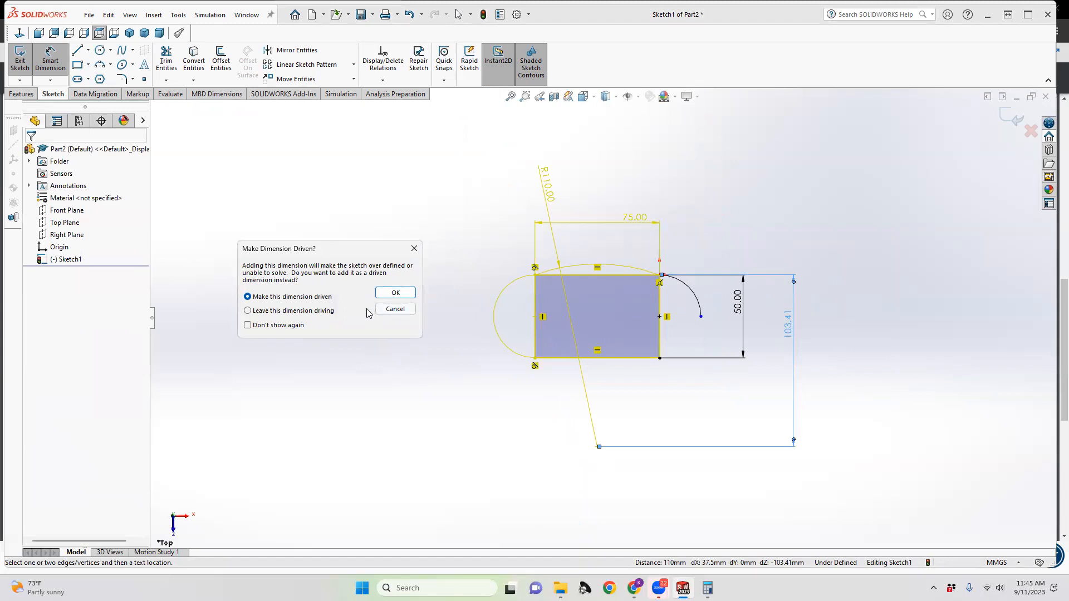
click(395, 310)
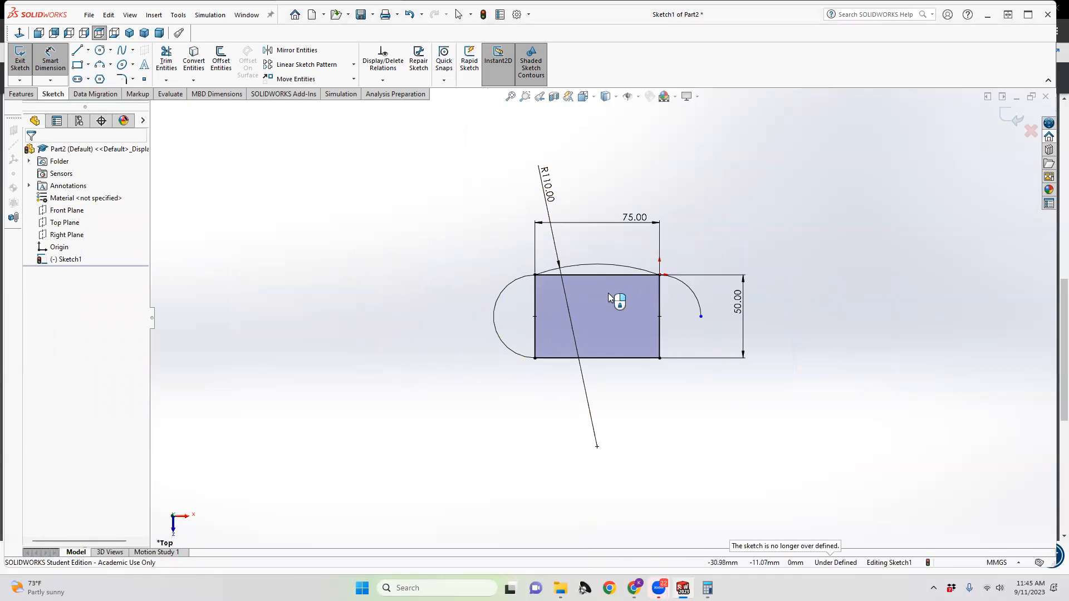
Step: Undo all the practice arcs, rectangle and dimensions until the sketch is empty
key(ctrl+z)
key(ctrl+z)
key(ctrl+z)
key(ctrl+z)
key(ctrl+z)
key(ctrl+z)
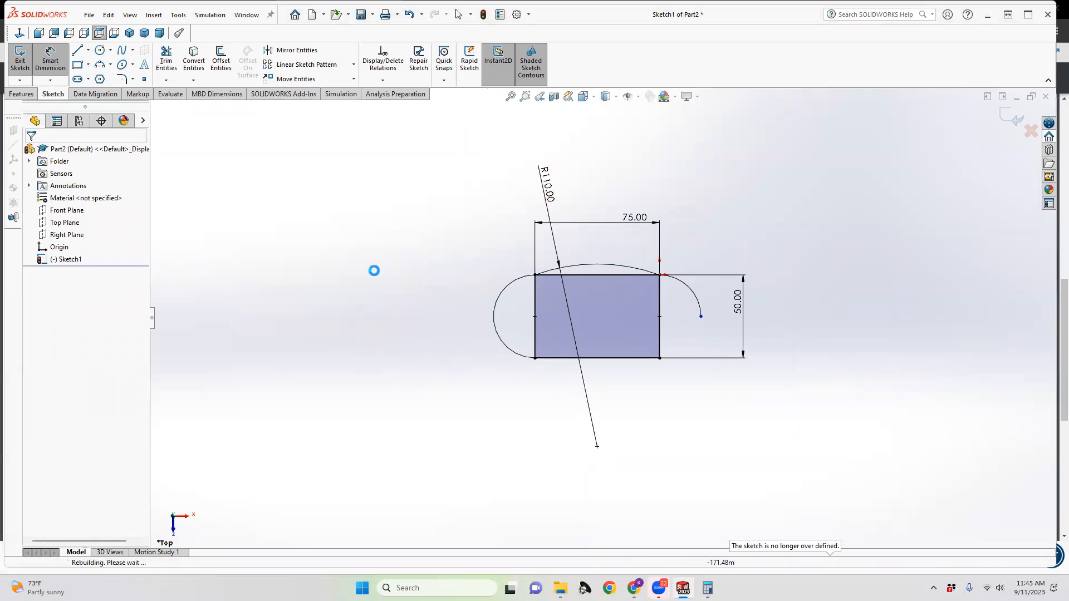
key(ctrl+z)
key(ctrl+z)
key(ctrl+z)
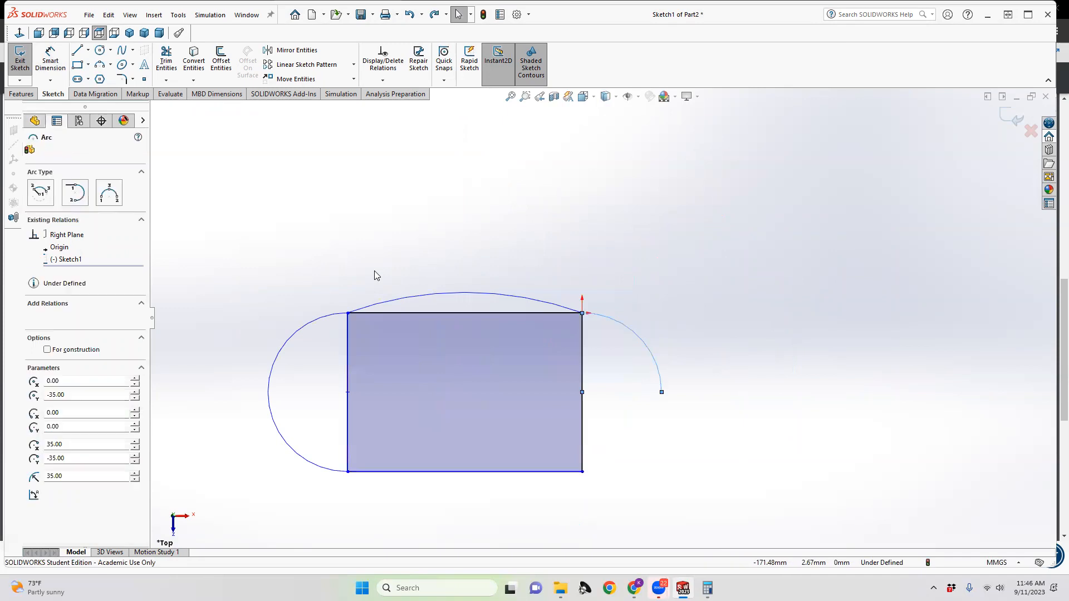
key(ctrl+z)
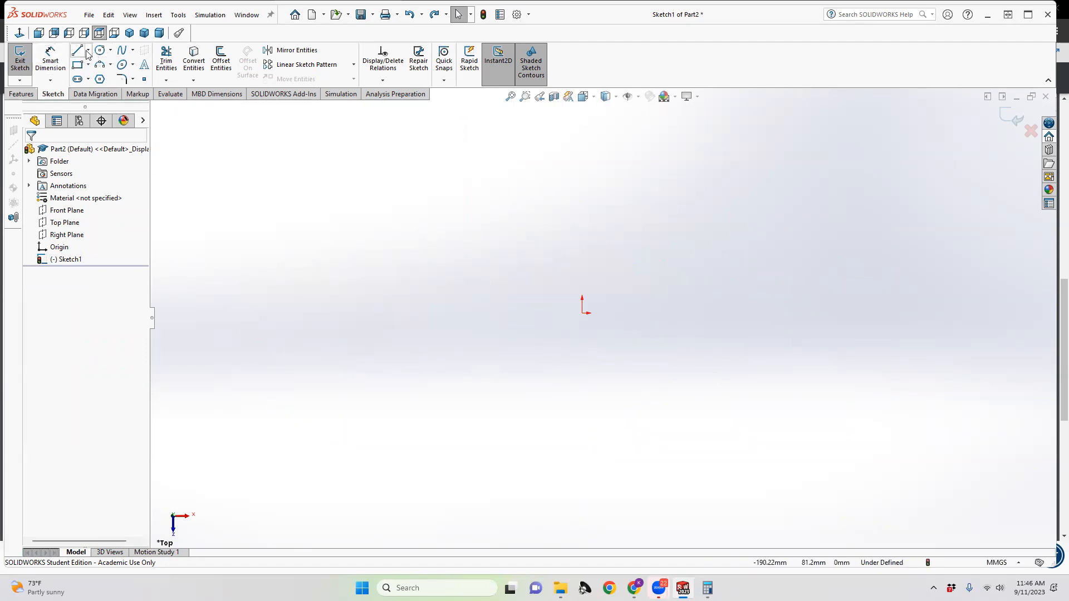
Step: Sketch a large 3 point arc of about 43 mm radius left of and above the origin, bulging to the left
click(111, 67)
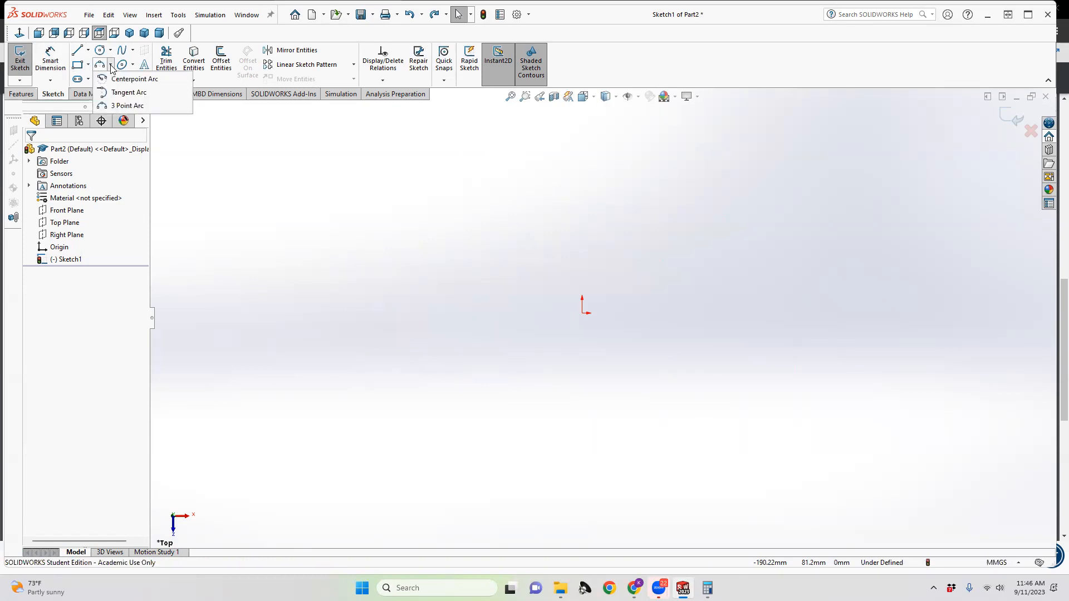
click(127, 106)
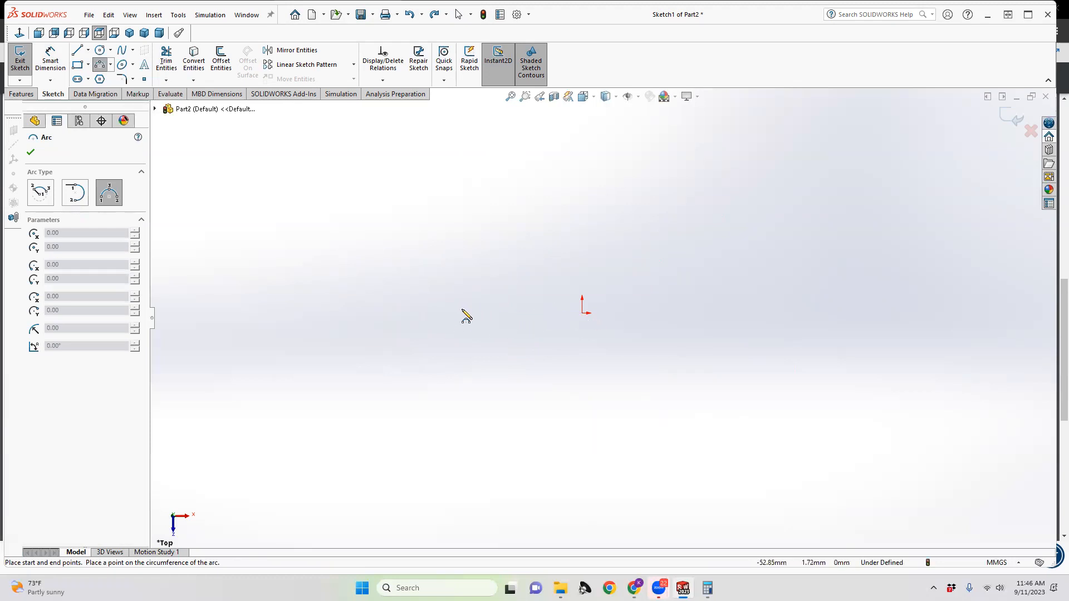
click(311, 311)
click(310, 134)
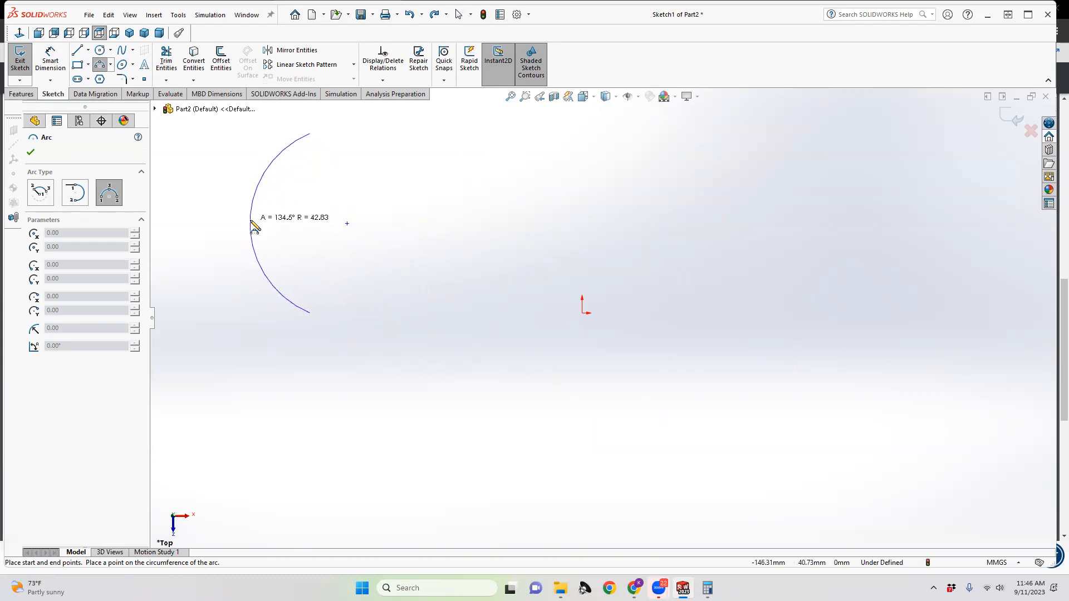
click(252, 225)
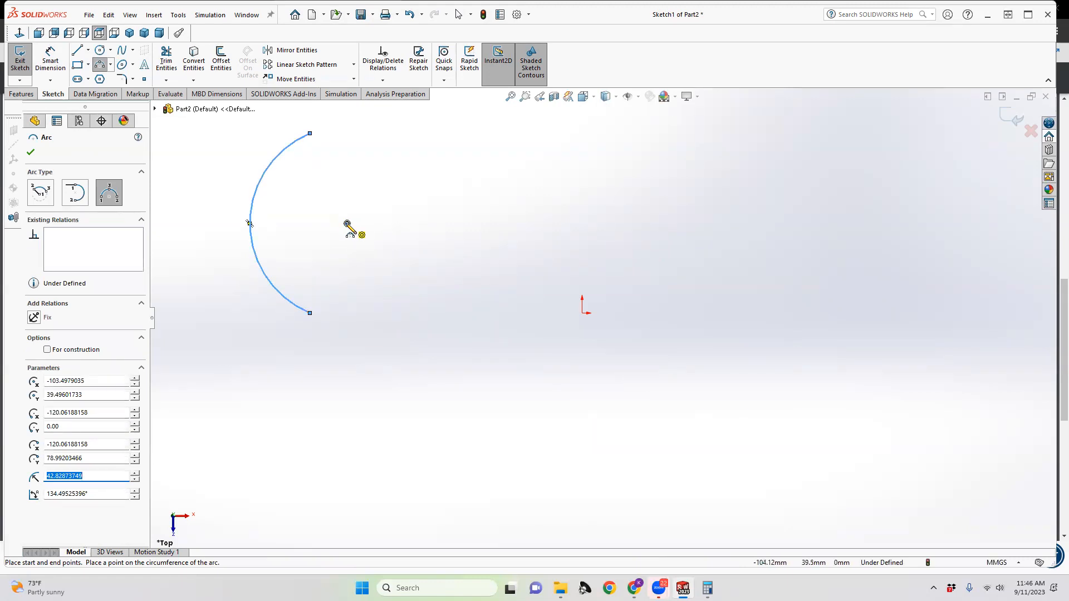
Step: Dimension the horizontal distance between the large arc's centre point and the origin as 100 mm
click(50, 59)
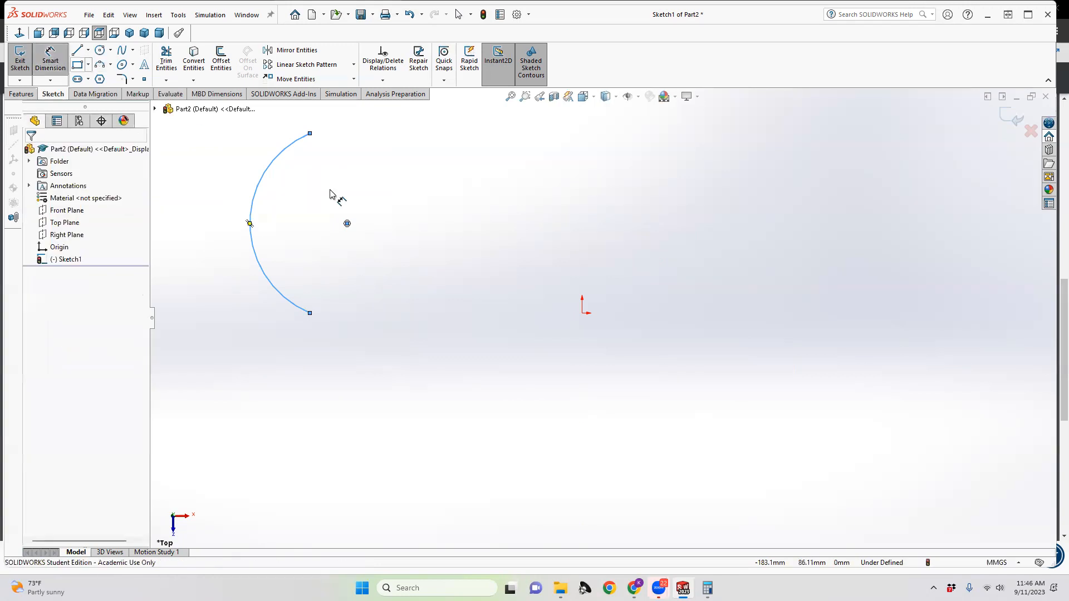
click(348, 223)
click(582, 313)
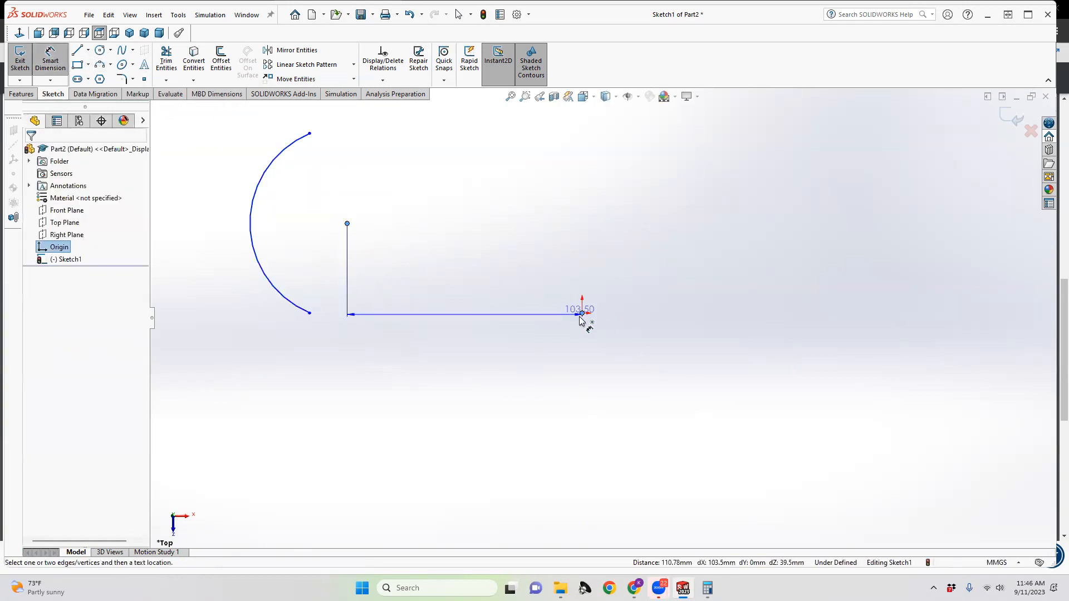
click(529, 500)
text(100)
key(Return)
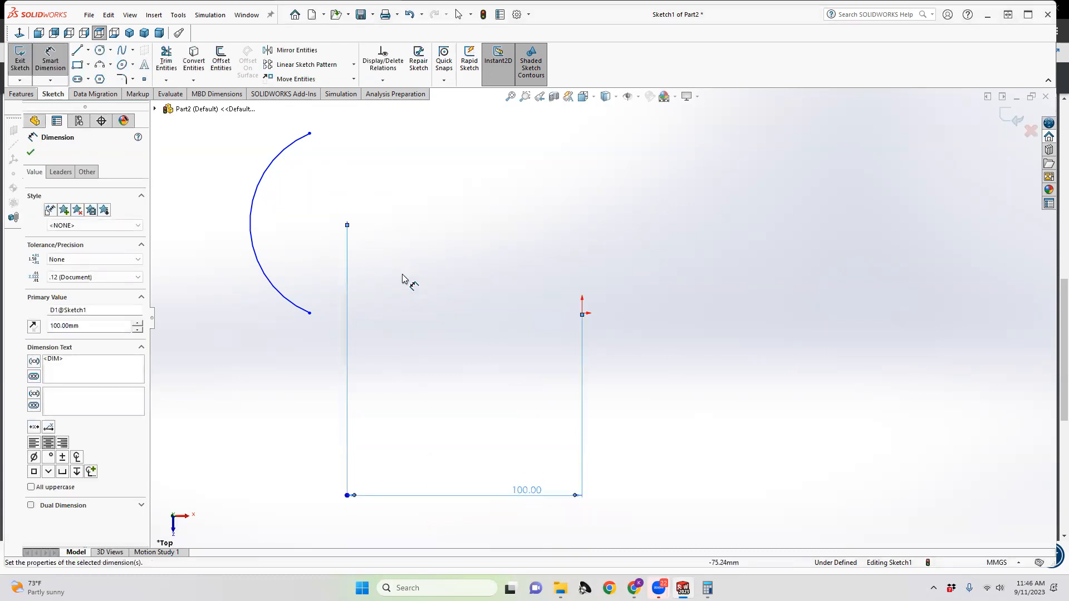
Step: Dimension the vertical distance between the large left arc's centre point and the origin as 25 mm
click(347, 224)
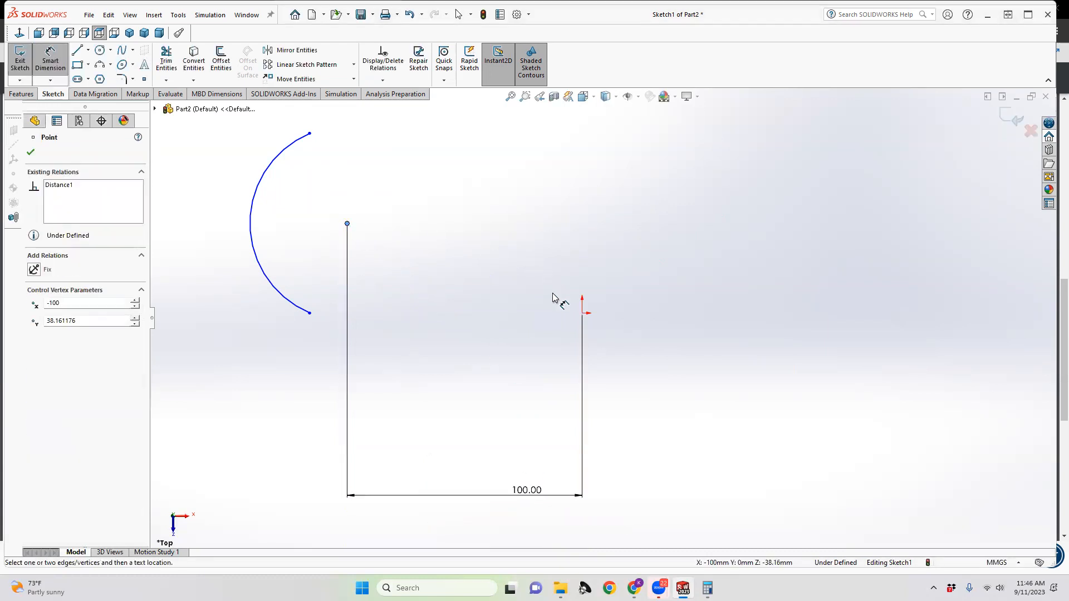
click(582, 313)
click(793, 277)
text(25)
key(Return)
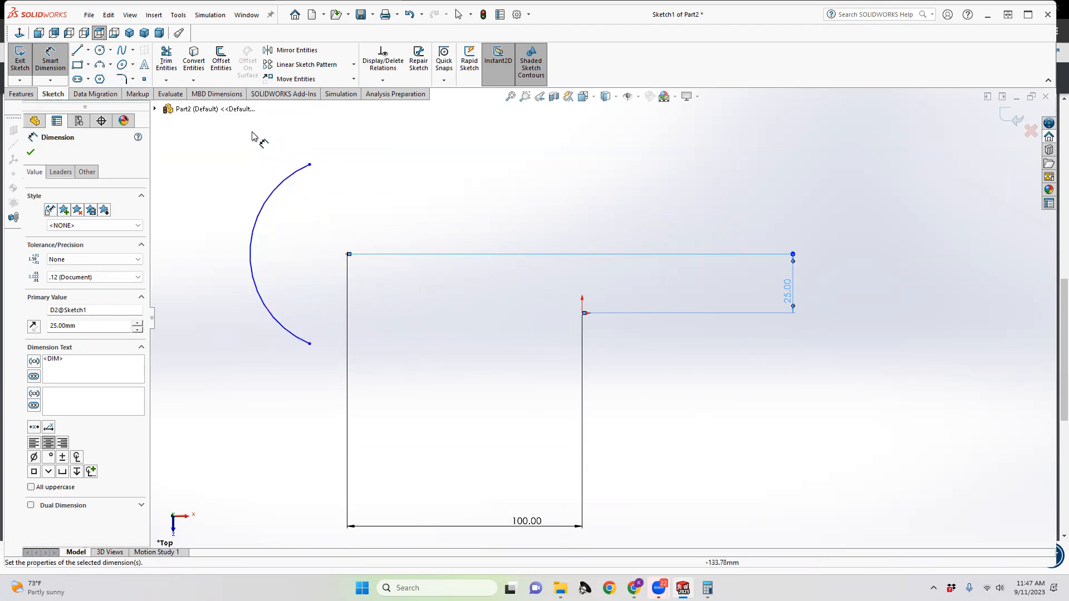
Step: Sketch a small 180° 3 point arc of about 11 mm radius right of the origin, bulging to the right
click(110, 65)
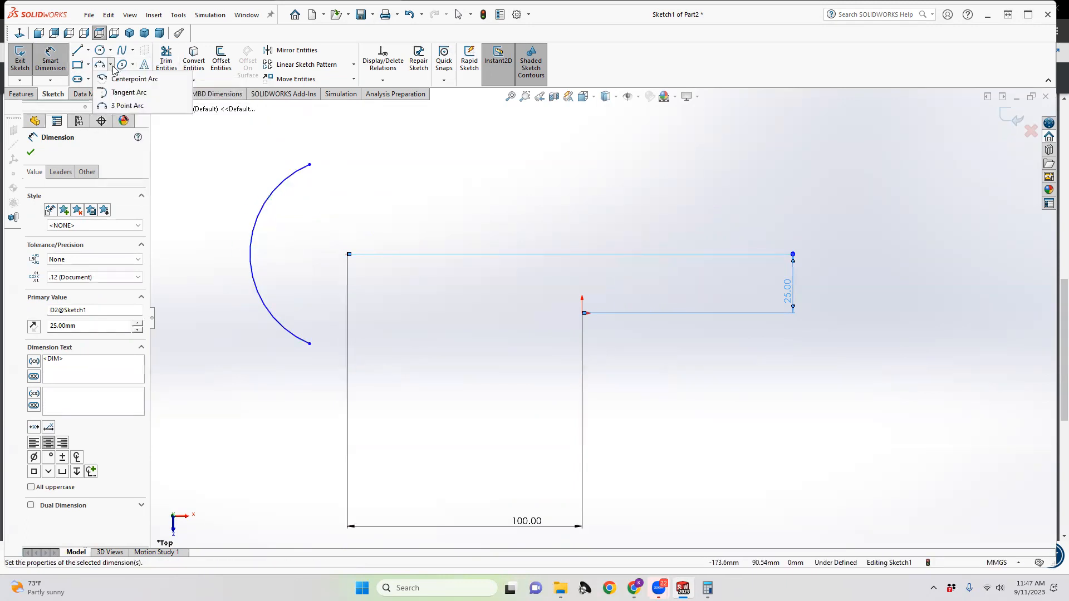
click(128, 106)
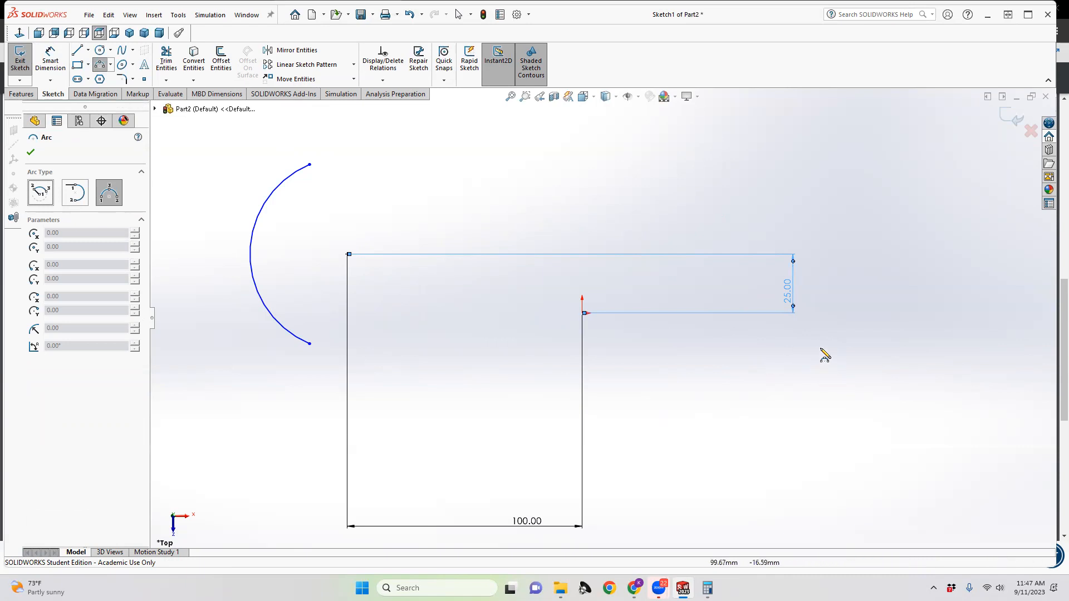
click(839, 344)
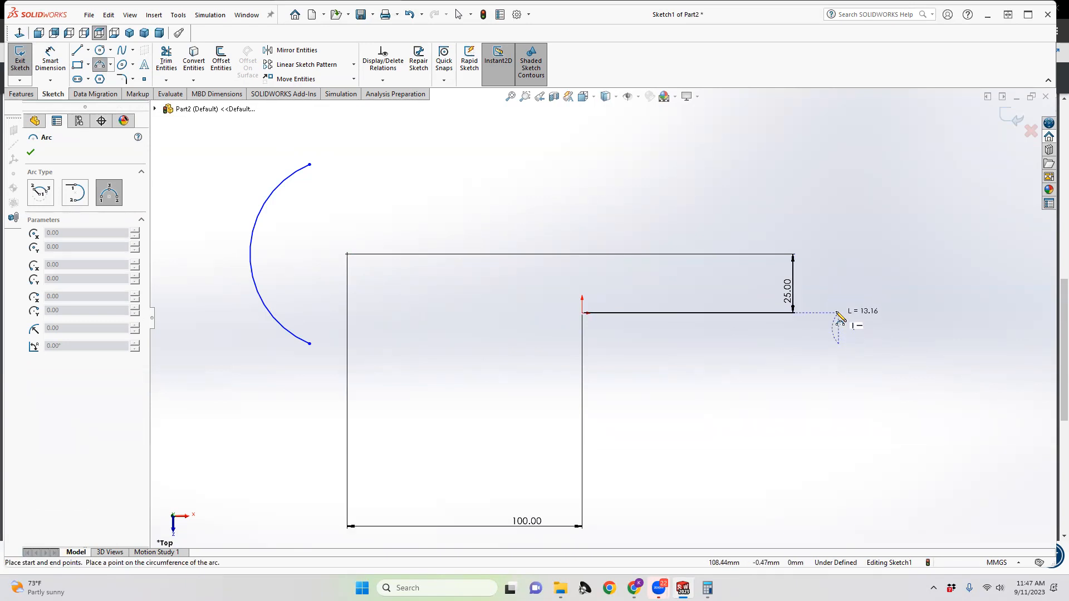
click(839, 293)
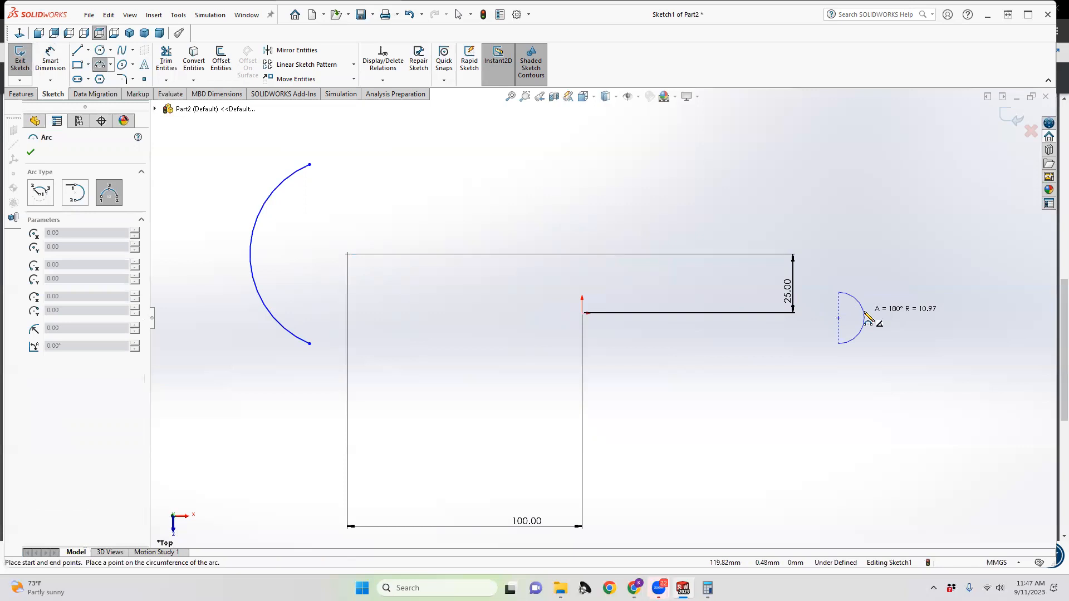
click(868, 318)
Step: Dimension the vertical distance between the small right arc's centre point and the origin as 3 mm
click(50, 60)
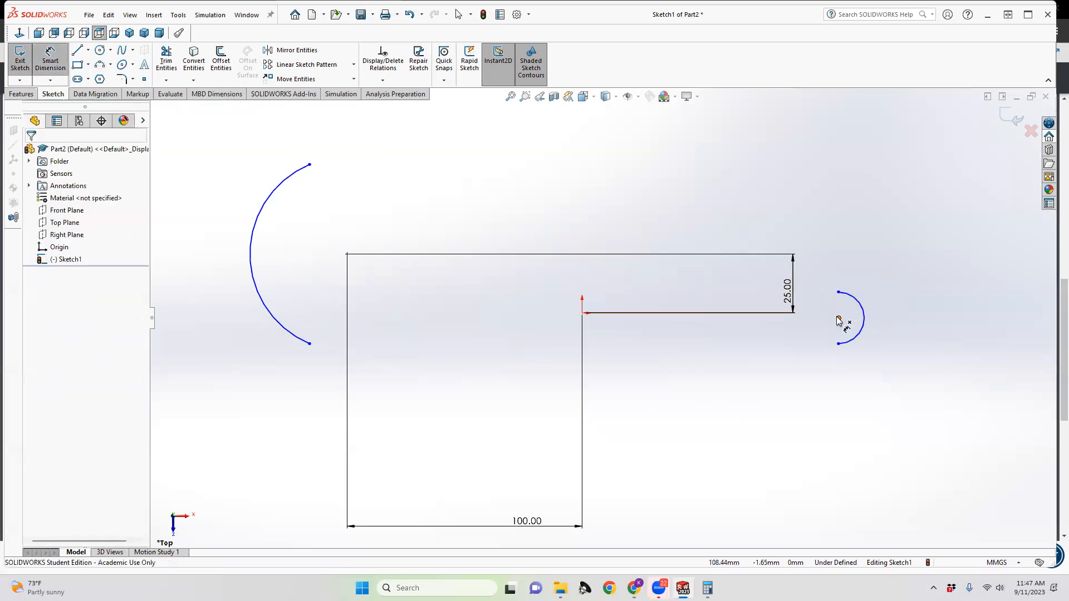
click(839, 319)
click(580, 312)
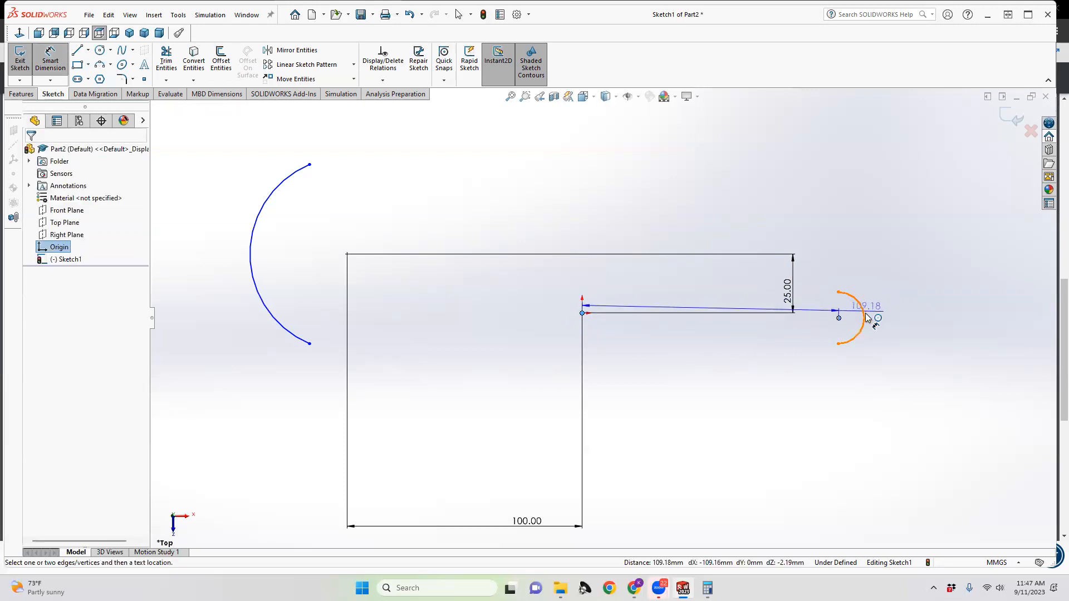
click(934, 318)
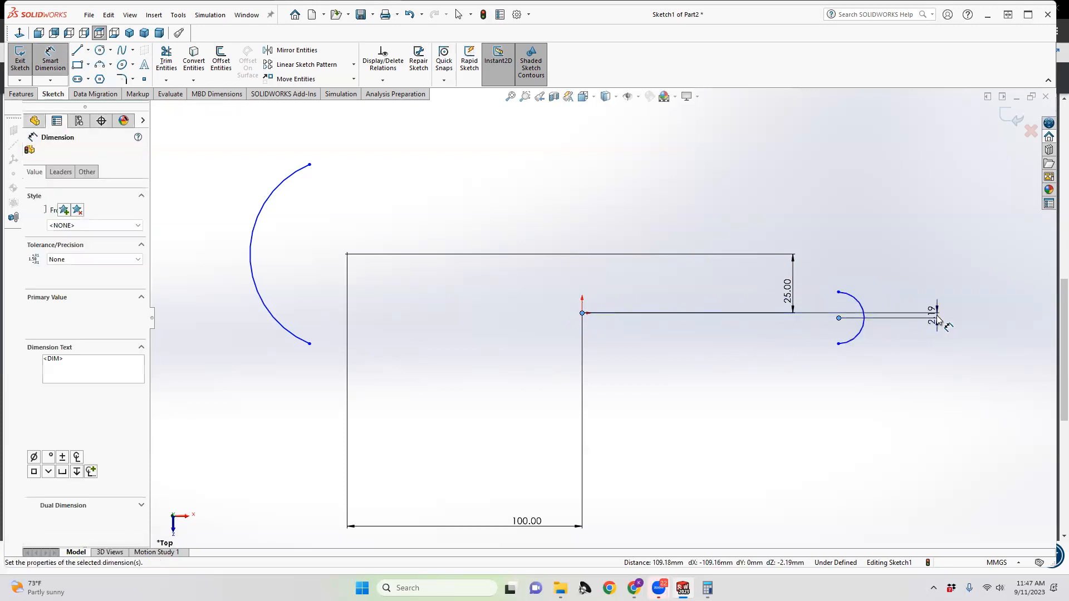
text(3)
key(Return)
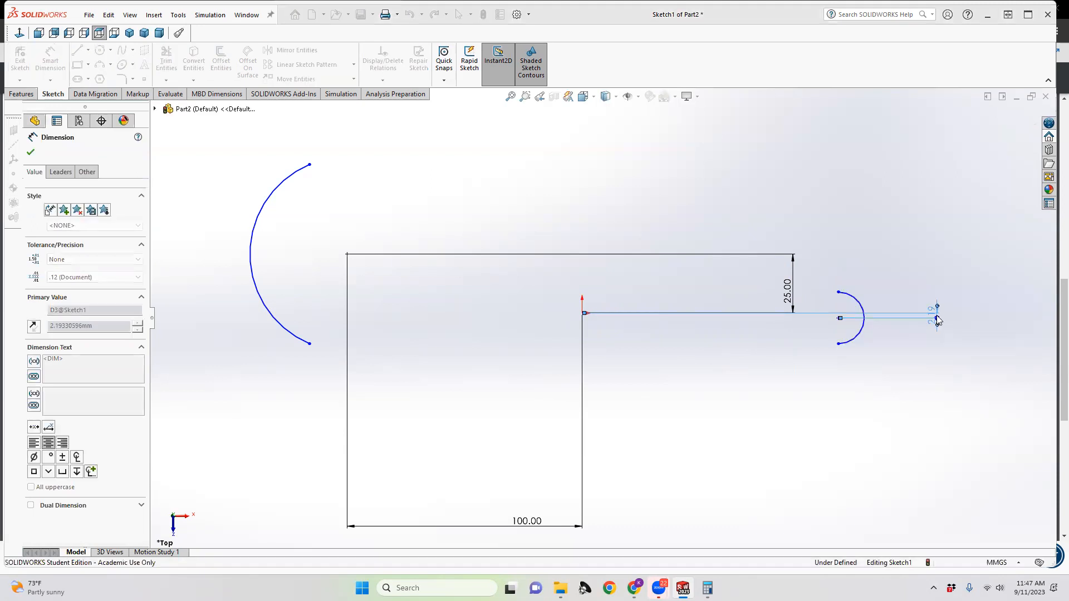
click(583, 313)
click(839, 319)
key(Escape)
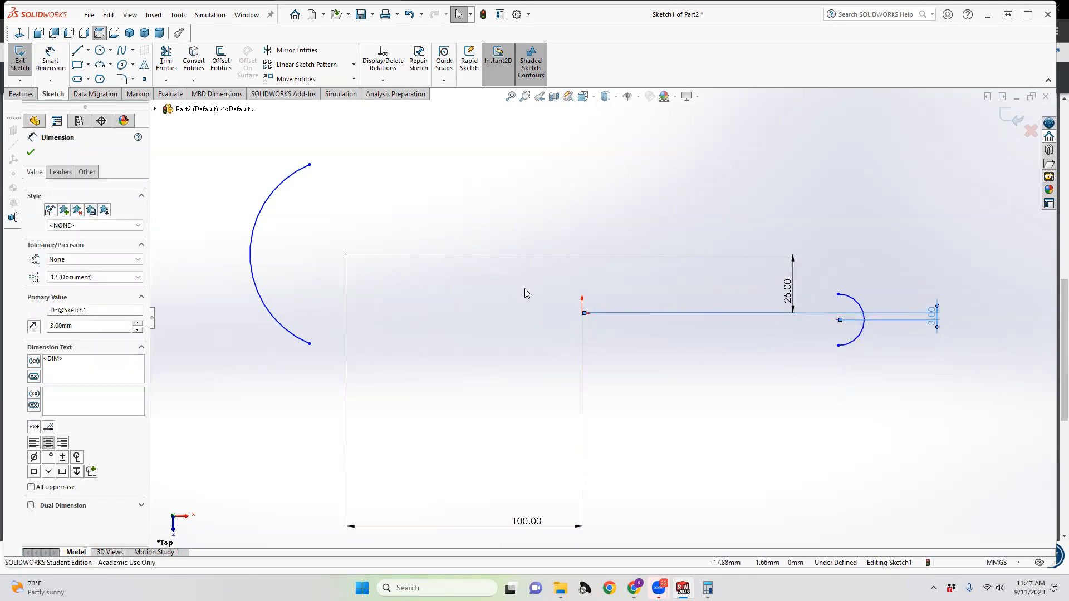
Step: Dimension the horizontal distance between the origin and the small right arc's centre point as 75 mm
click(50, 59)
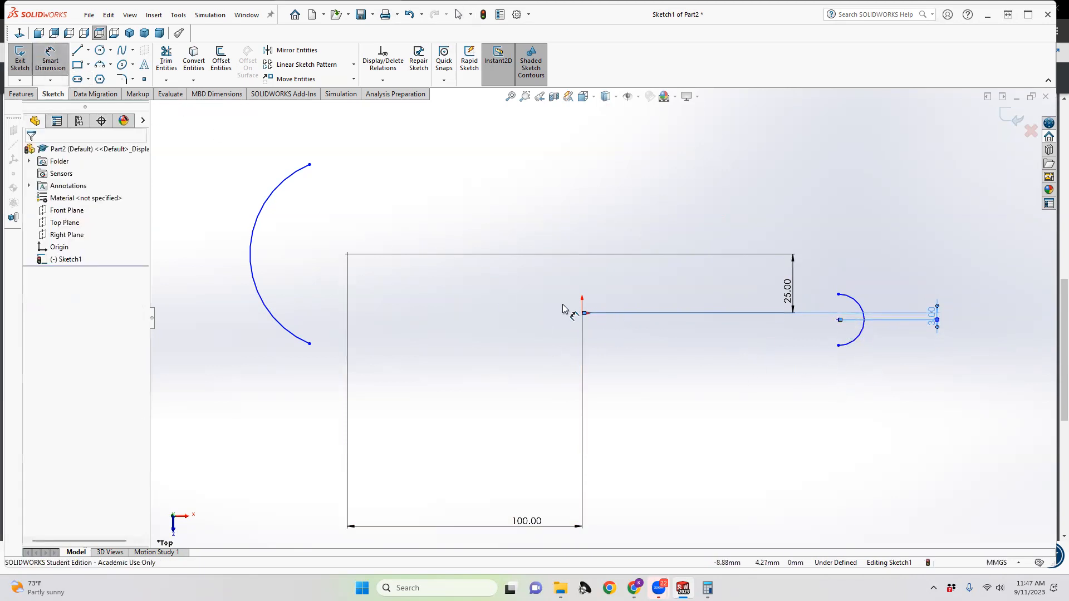
click(839, 321)
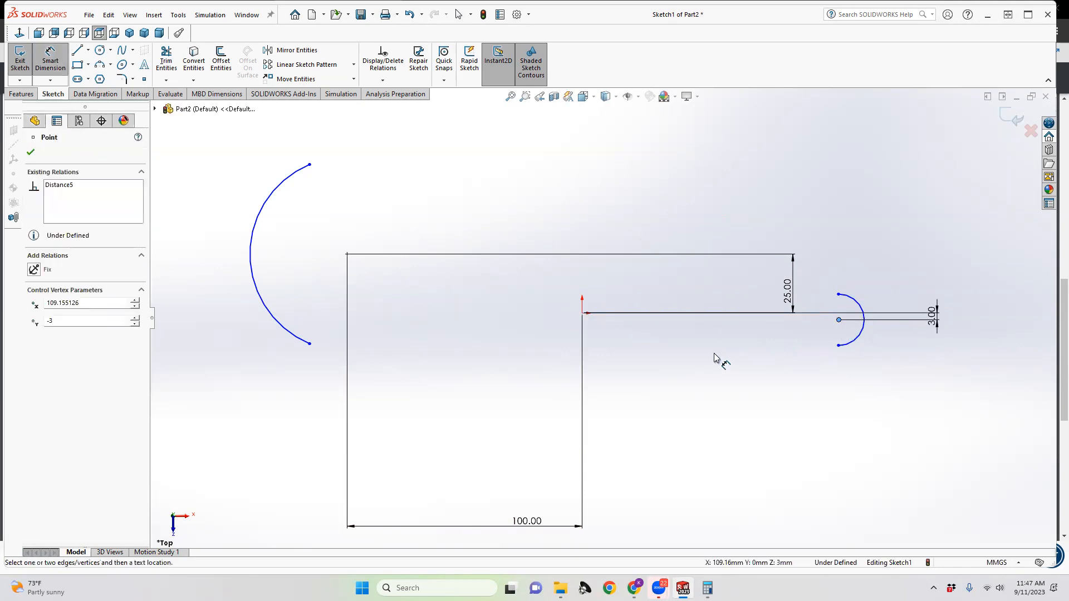
click(583, 313)
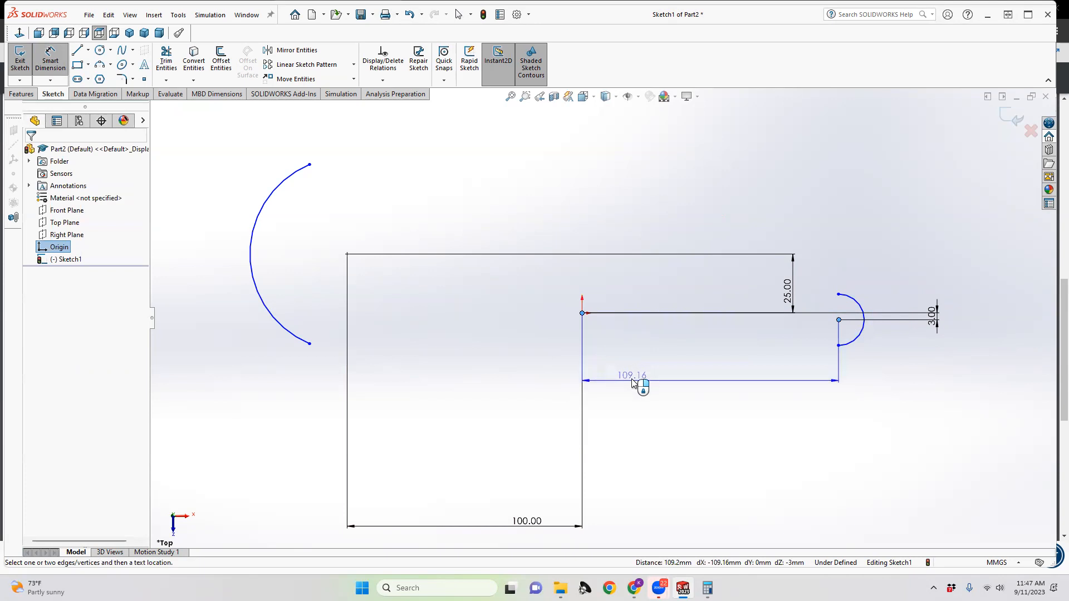
click(632, 380)
text(75)
key(Return)
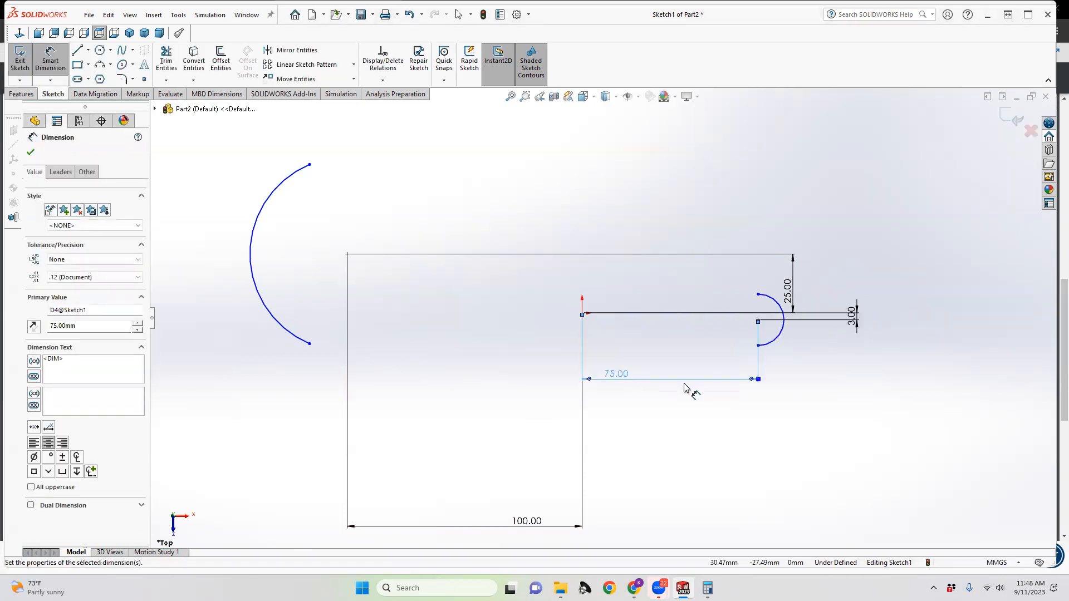
click(797, 408)
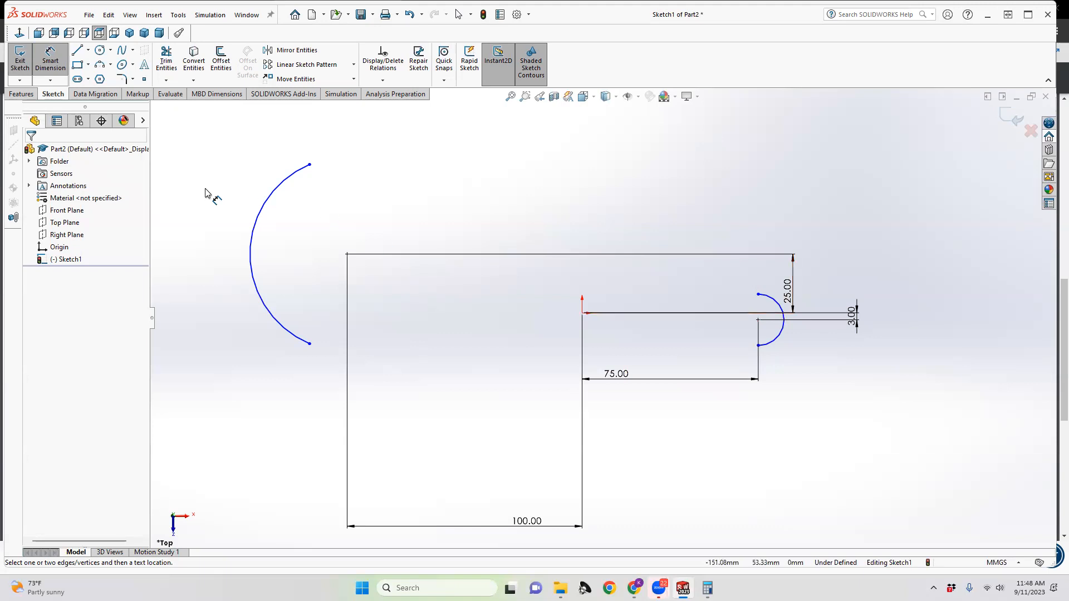
Step: Sketch a shallow upward-bulging 3 point arc of about 126 mm radius rightward from the large left arc's upper endpoint, ending level with it
click(101, 65)
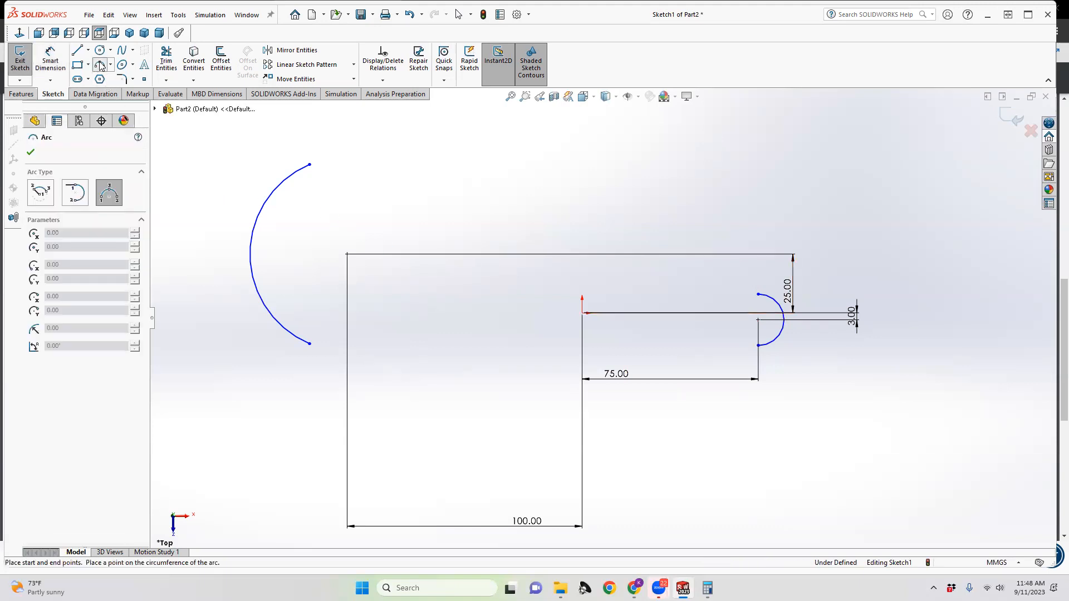
click(309, 165)
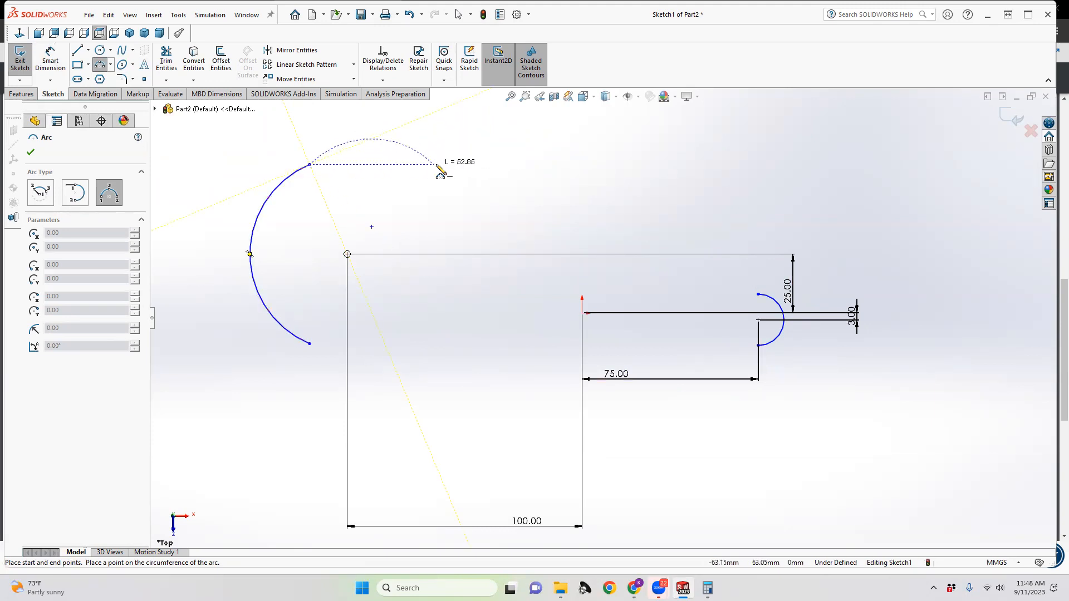
click(467, 165)
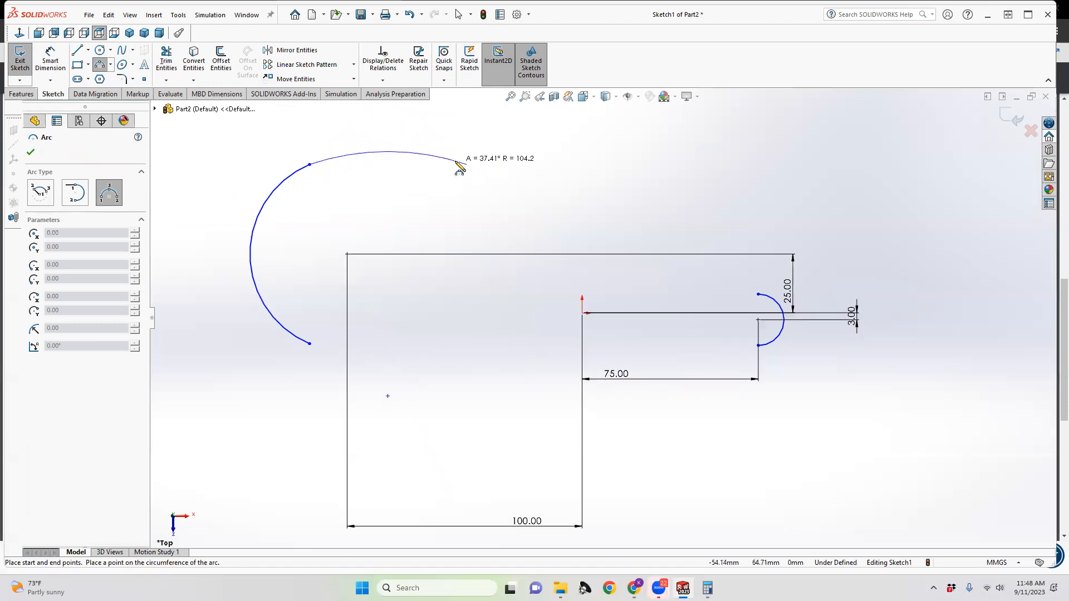
click(457, 163)
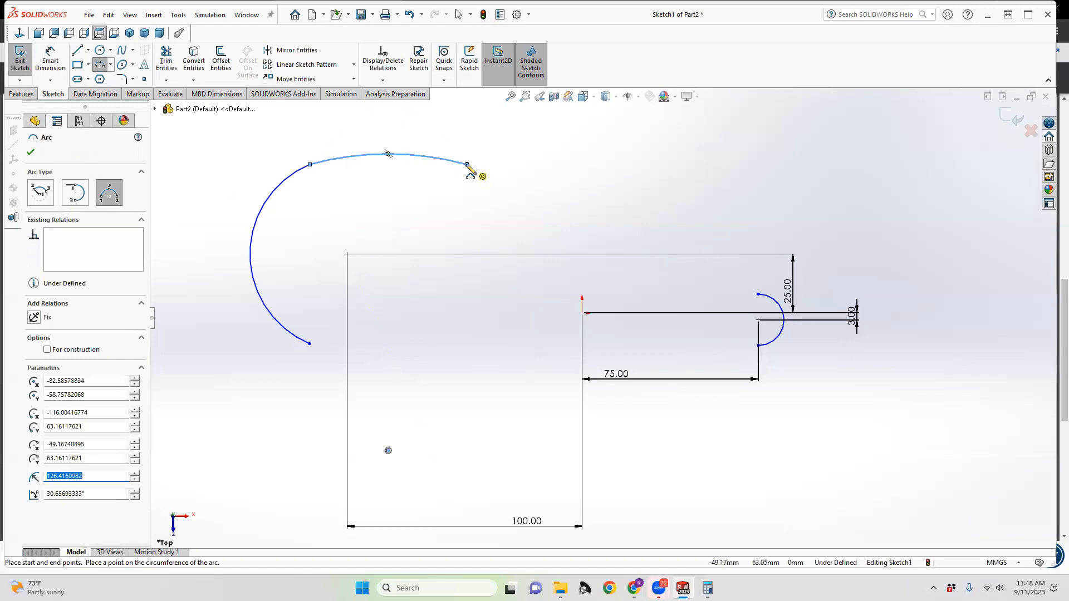
Step: Connect the shallow top arc's right endpoint to the small arc's upper endpoint with a downward-bowed 3 point arc of about 331 mm radius
click(467, 165)
click(758, 294)
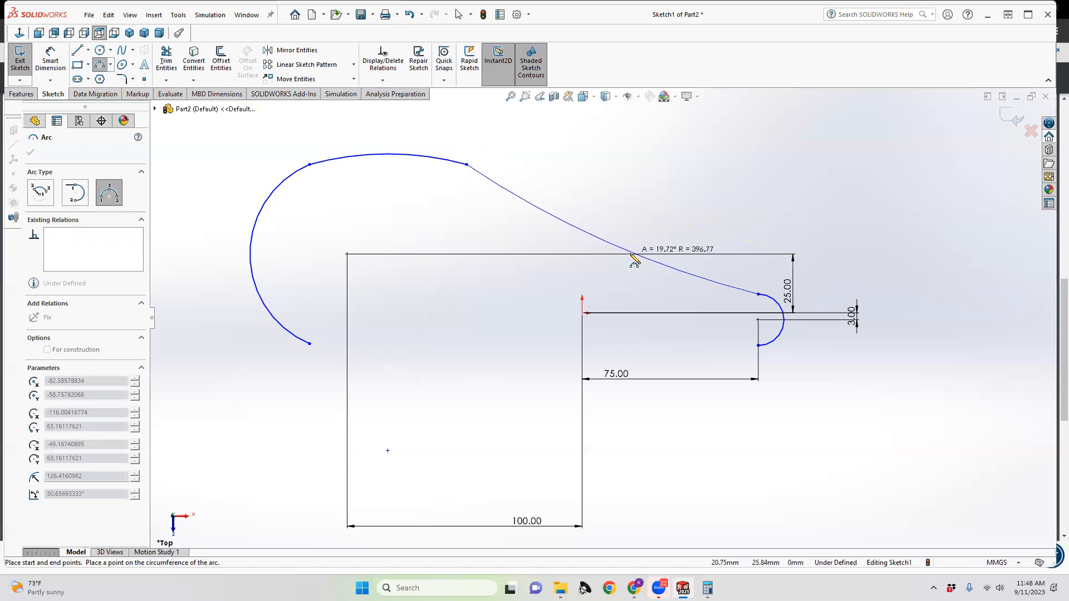
click(634, 256)
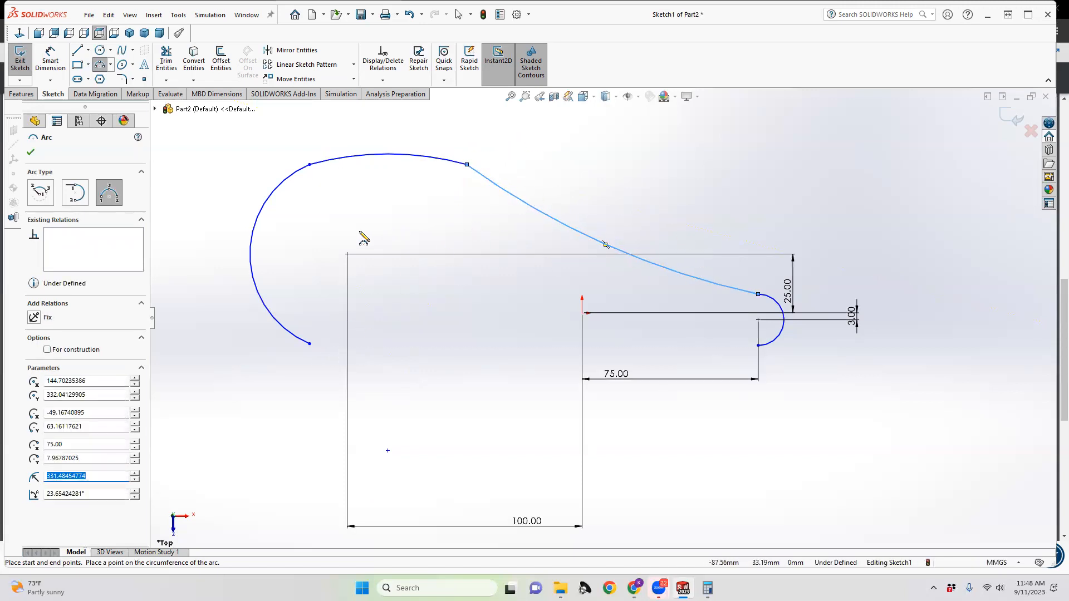
Step: Dimension the vertical distance between the shallow top arc's right endpoint and the small right arc's centre point as 65 mm
click(50, 59)
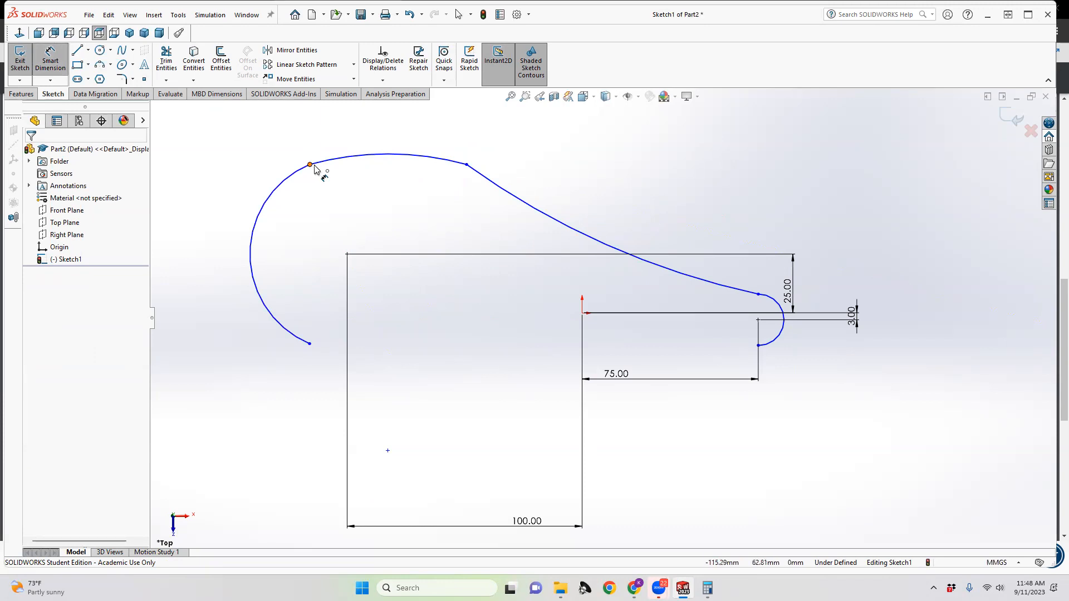
click(467, 166)
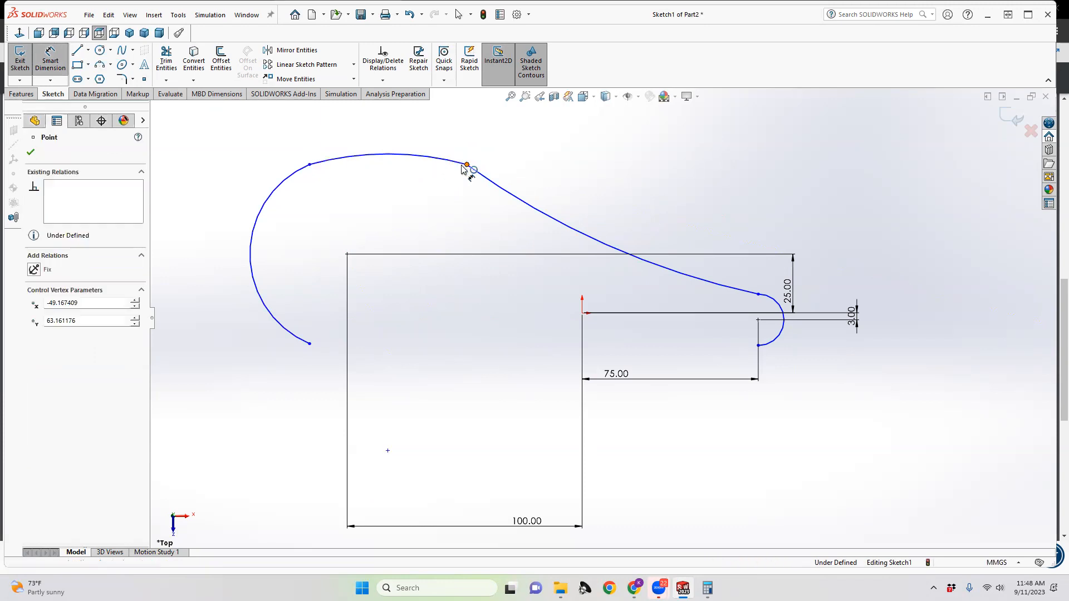
click(758, 322)
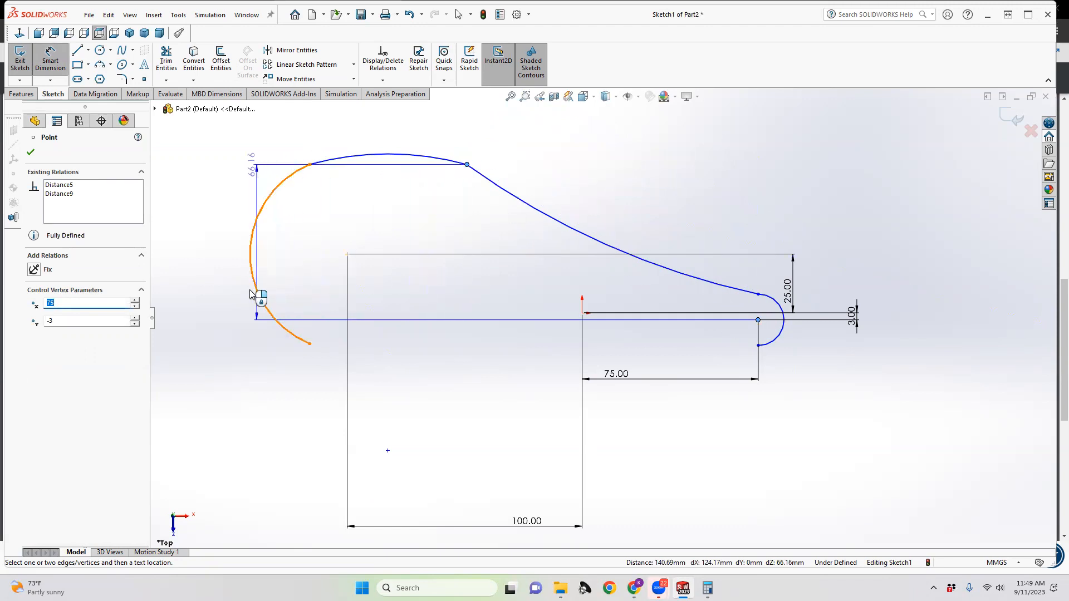
click(204, 299)
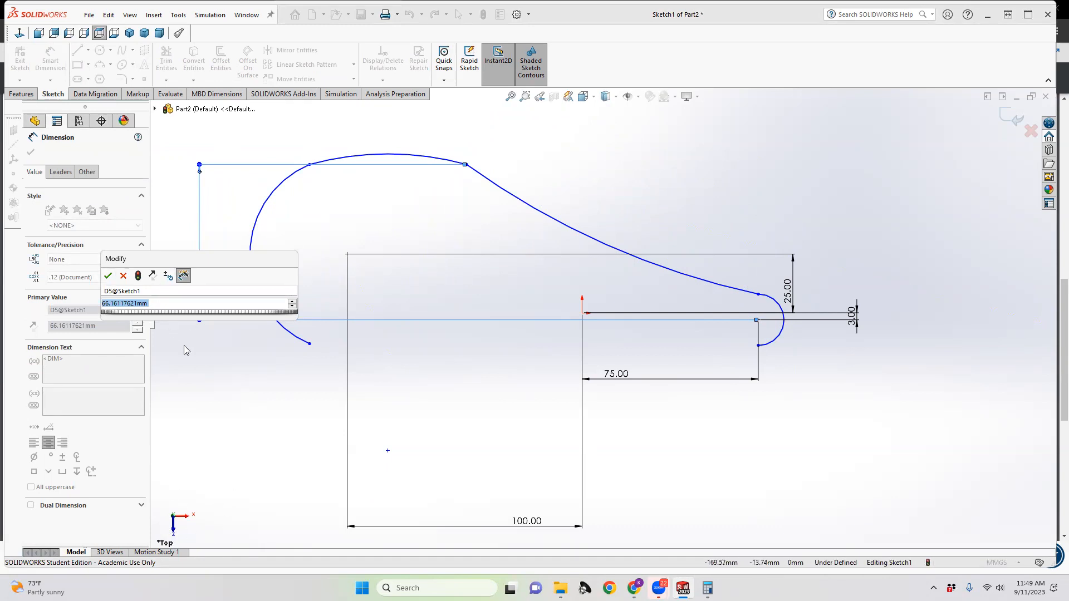
text(65)
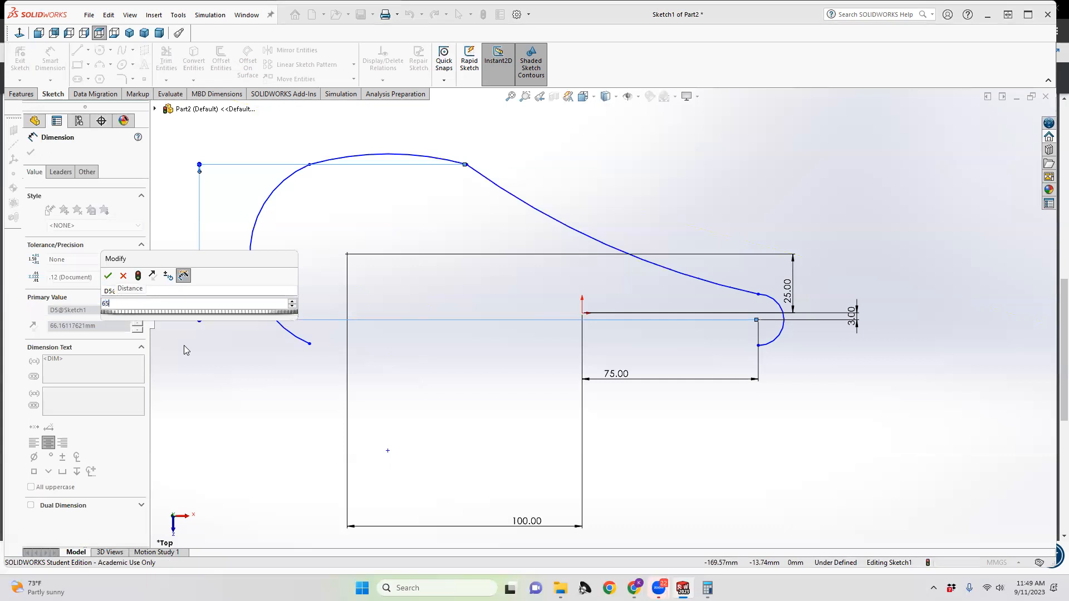
key(Return)
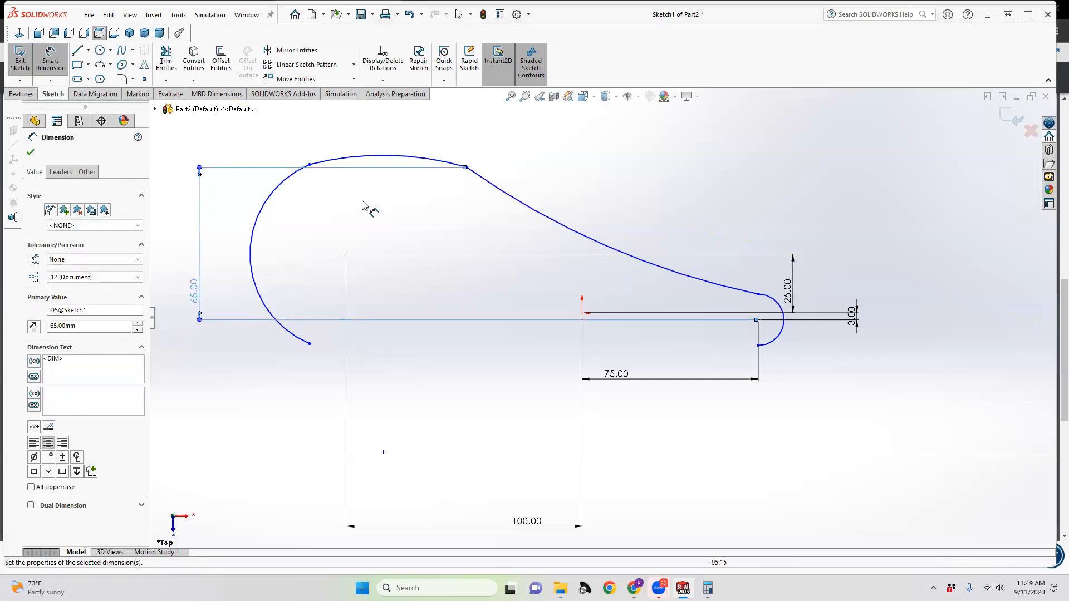
Step: Dimension the vertical distance between the large left arc's upper endpoint and the small right arc's centre point as 65 mm
click(310, 166)
click(757, 321)
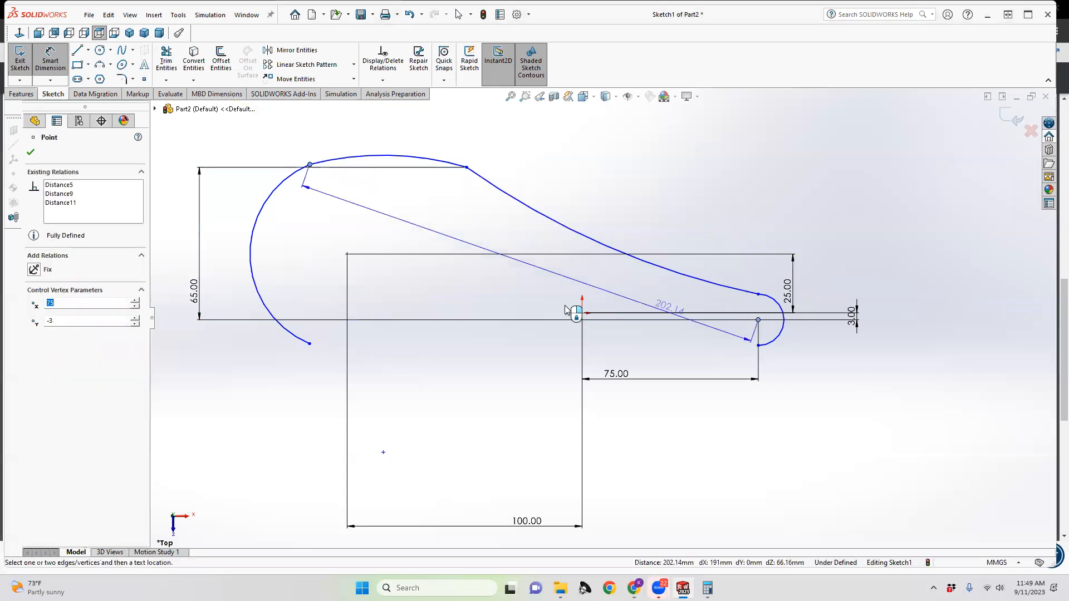
click(180, 259)
text(65)
key(Return)
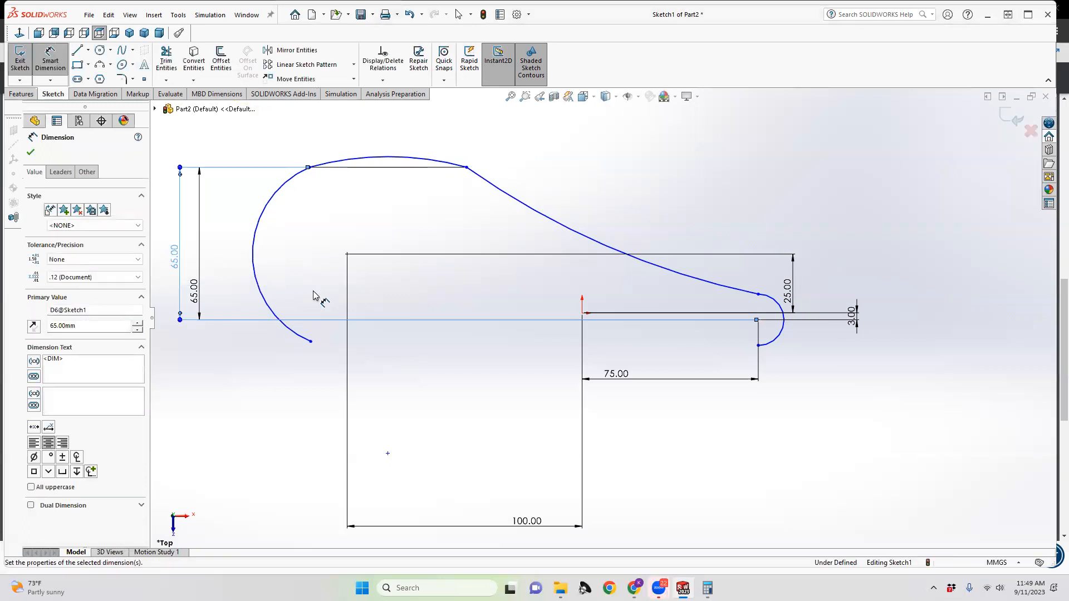
Step: Dimension the large left arc's radius as 45 mm
click(283, 330)
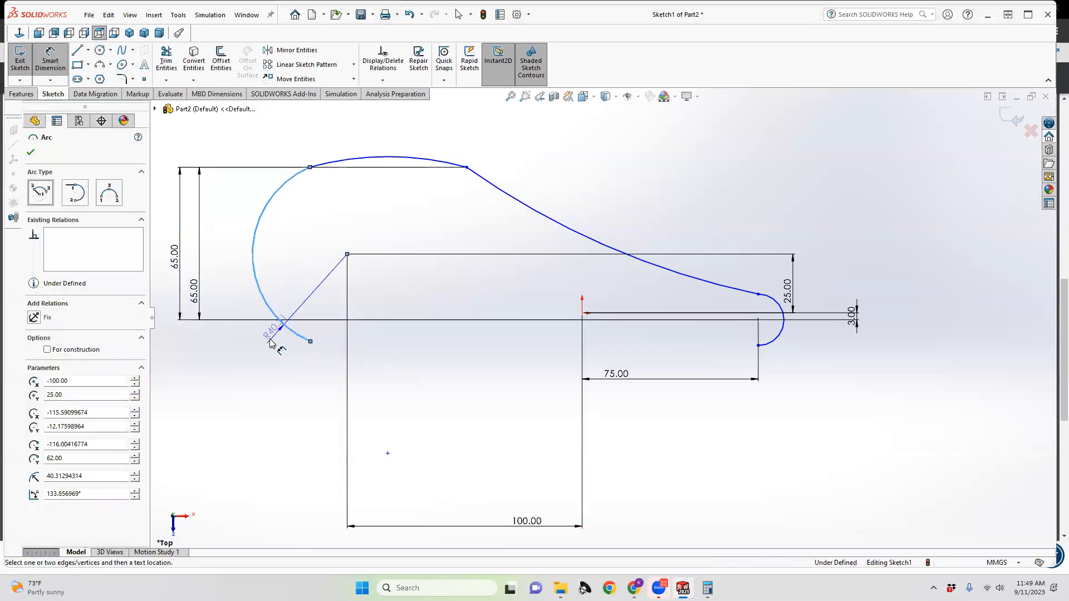
click(205, 410)
text(45)
key(Return)
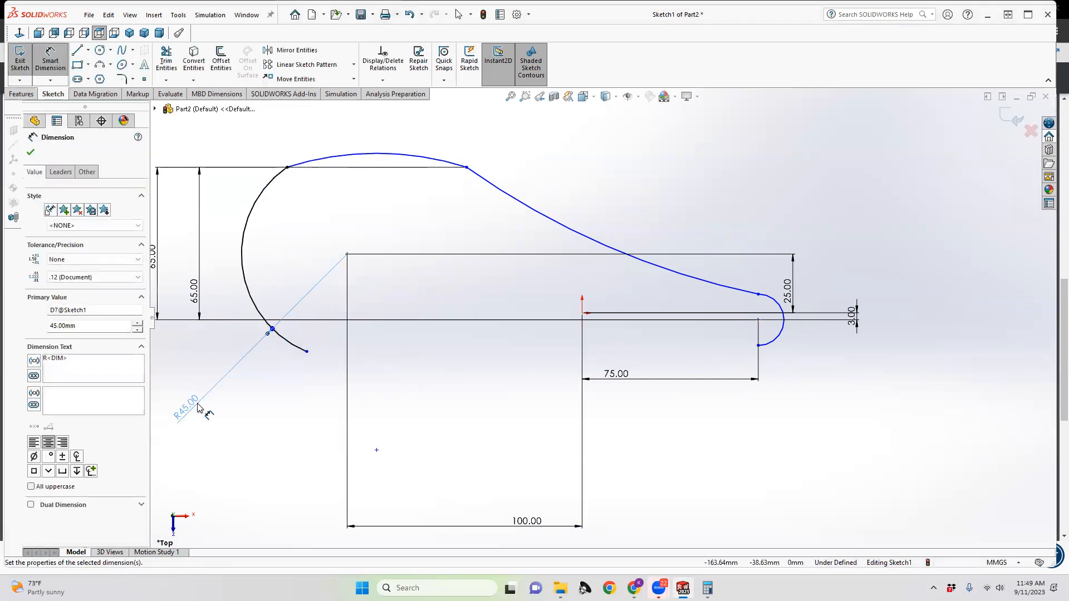
Step: Dimension the shallow top arc's radius as 130 mm
click(369, 158)
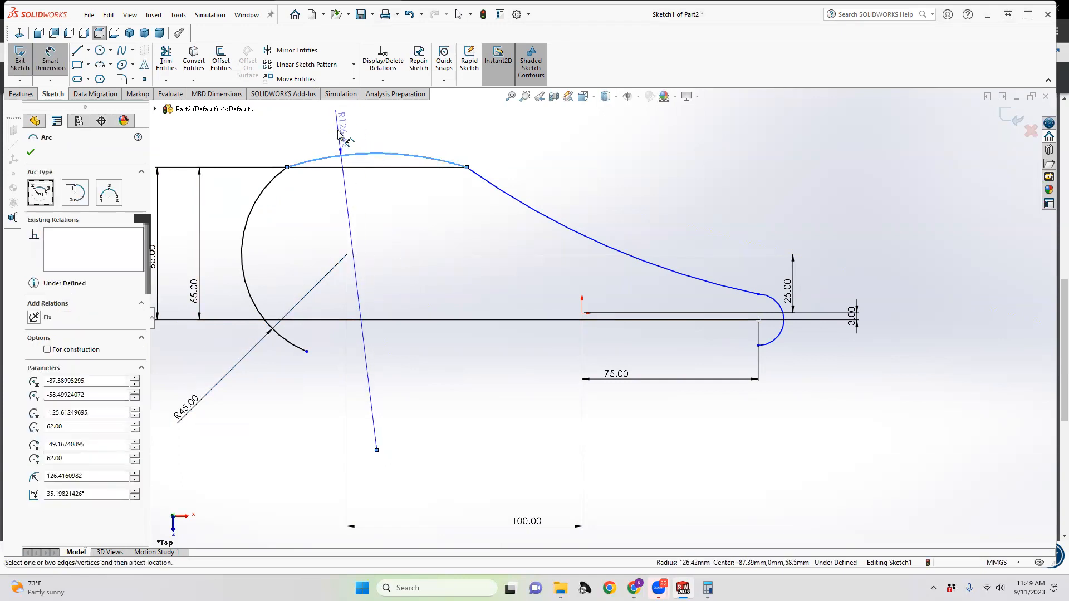
click(342, 138)
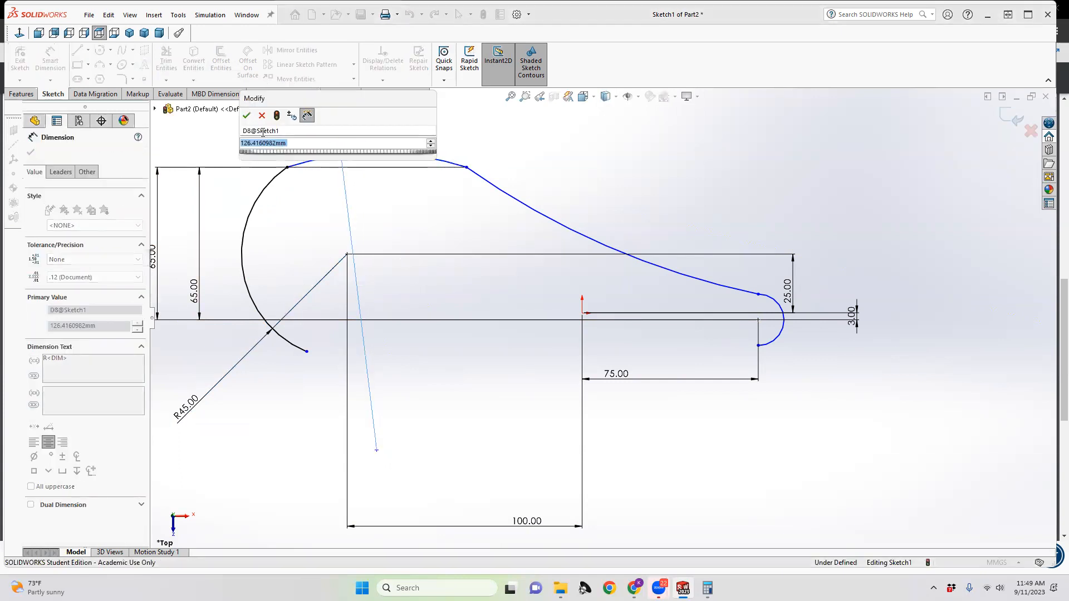
text(130)
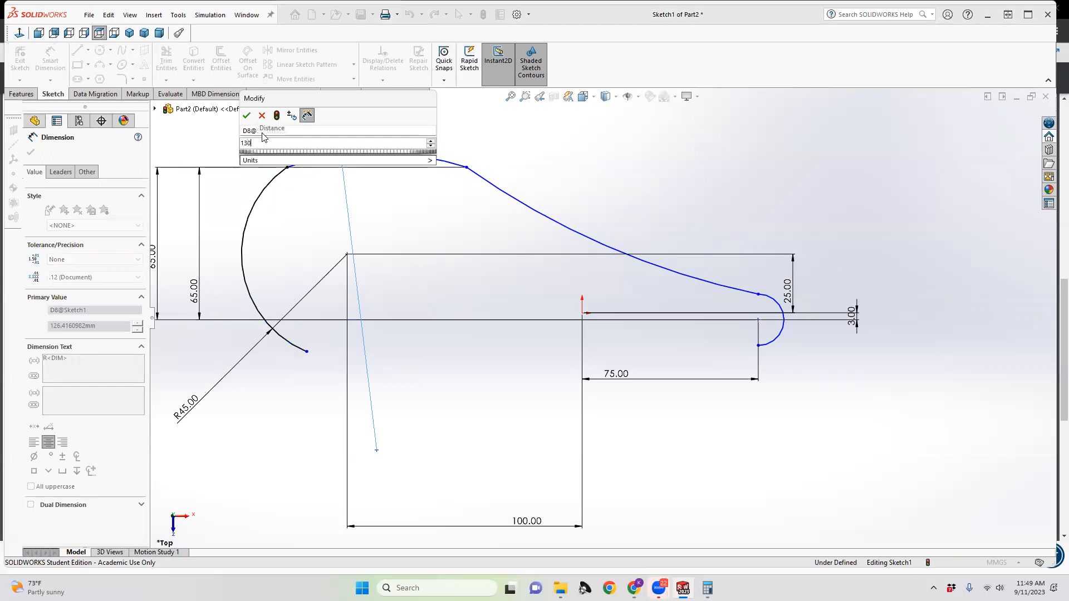
key(Return)
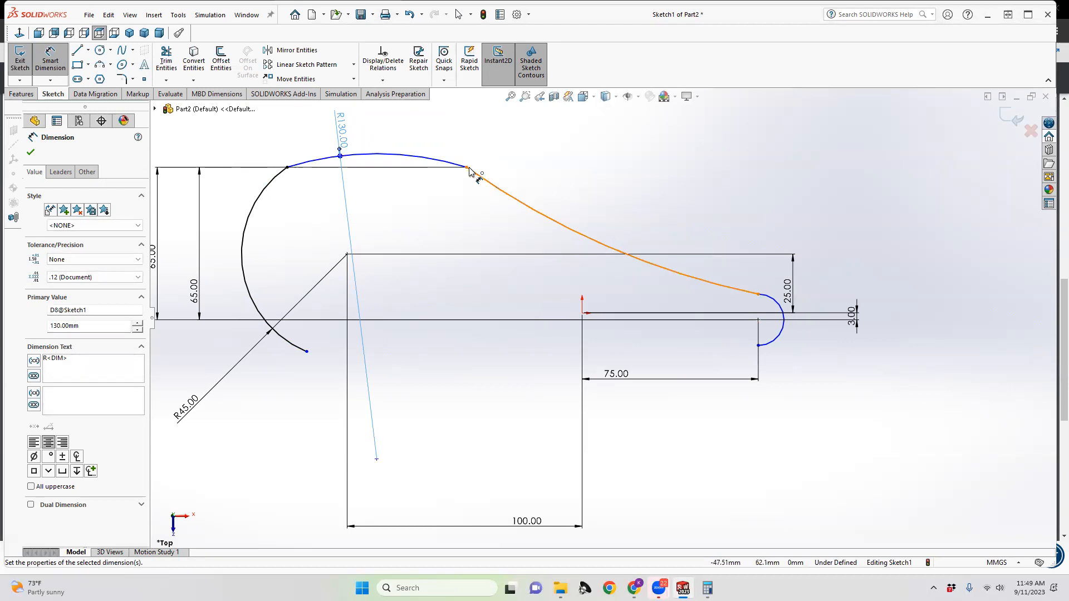
Step: Dimension the horizontal distance between the top arc's right endpoint and the small right arc's centre point as 125 mm
click(466, 168)
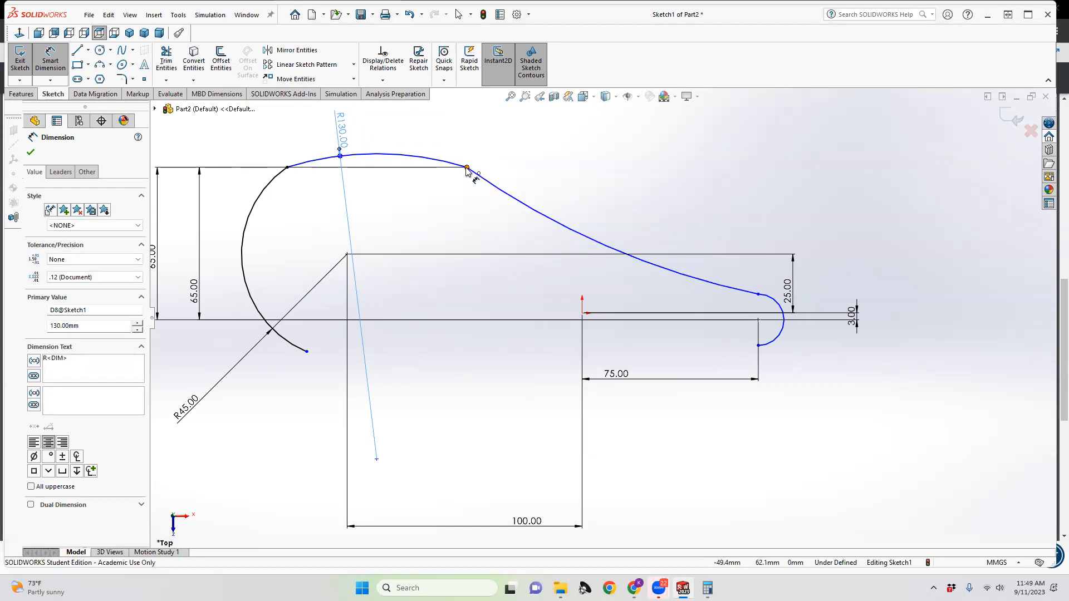
click(758, 320)
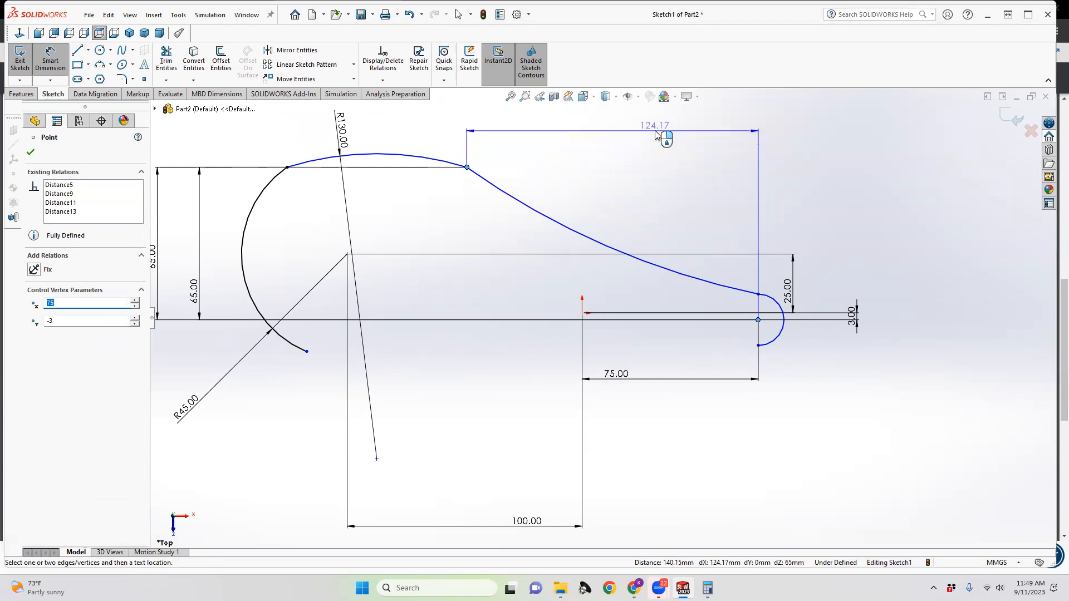
click(656, 135)
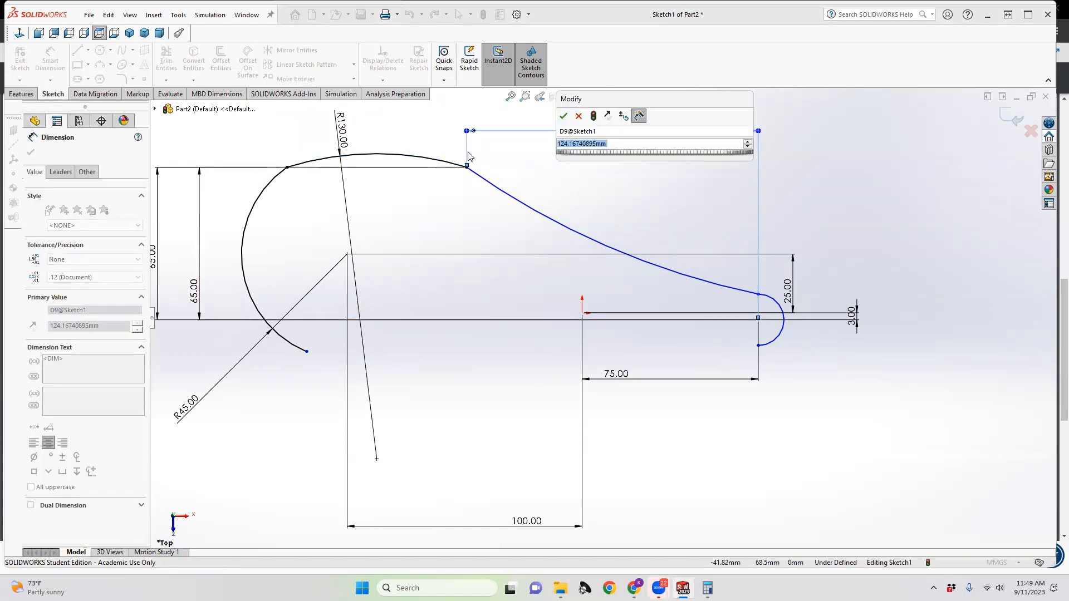
text(125)
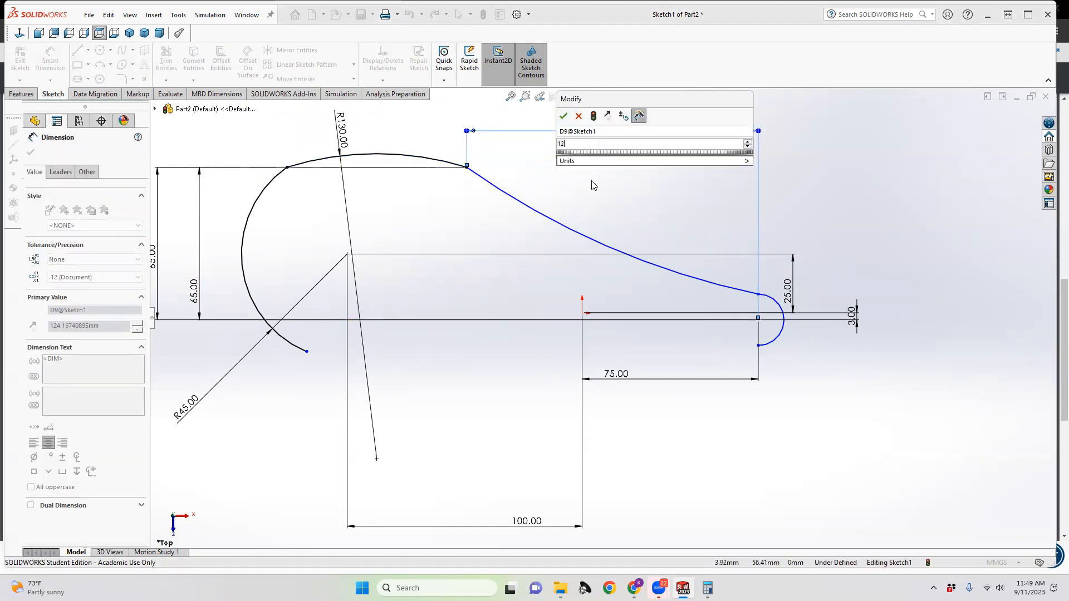
key(Return)
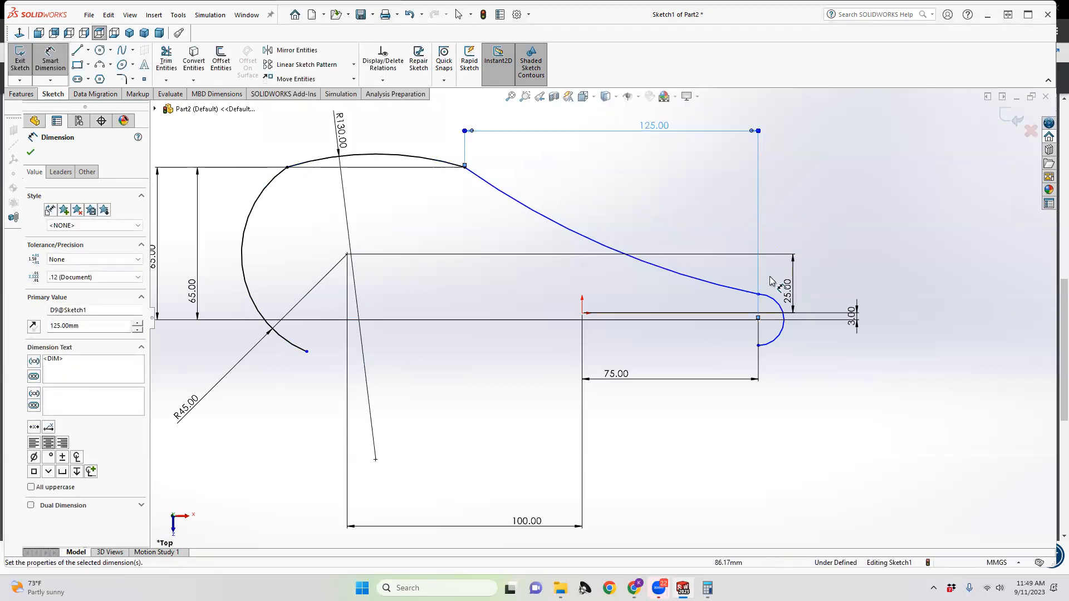
Step: Dimension the radius of the long downward-bowed arc leading to the small right arc as 335 mm
click(724, 290)
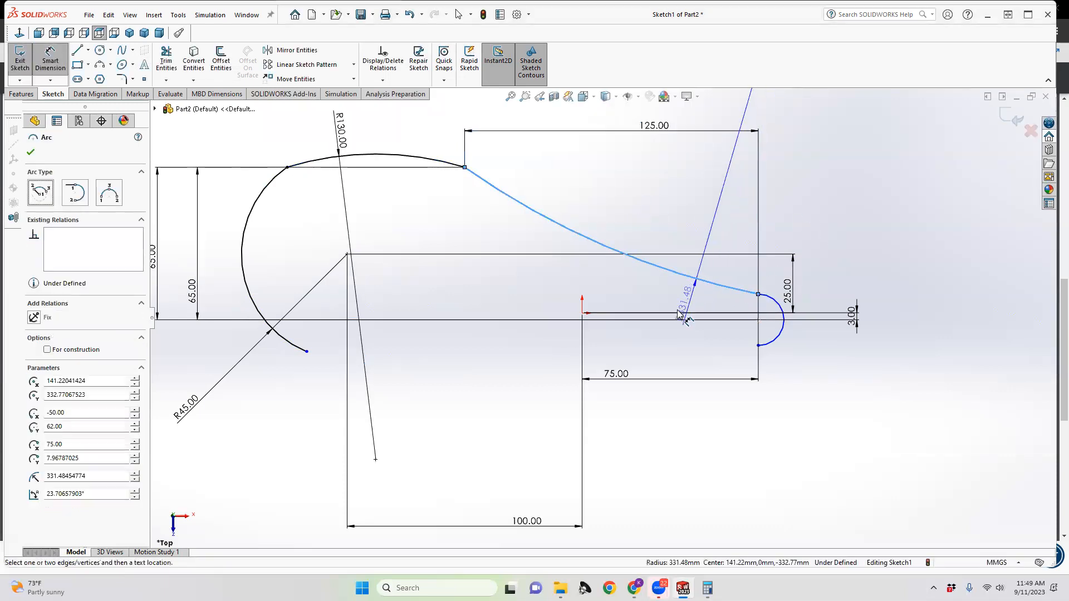
click(613, 469)
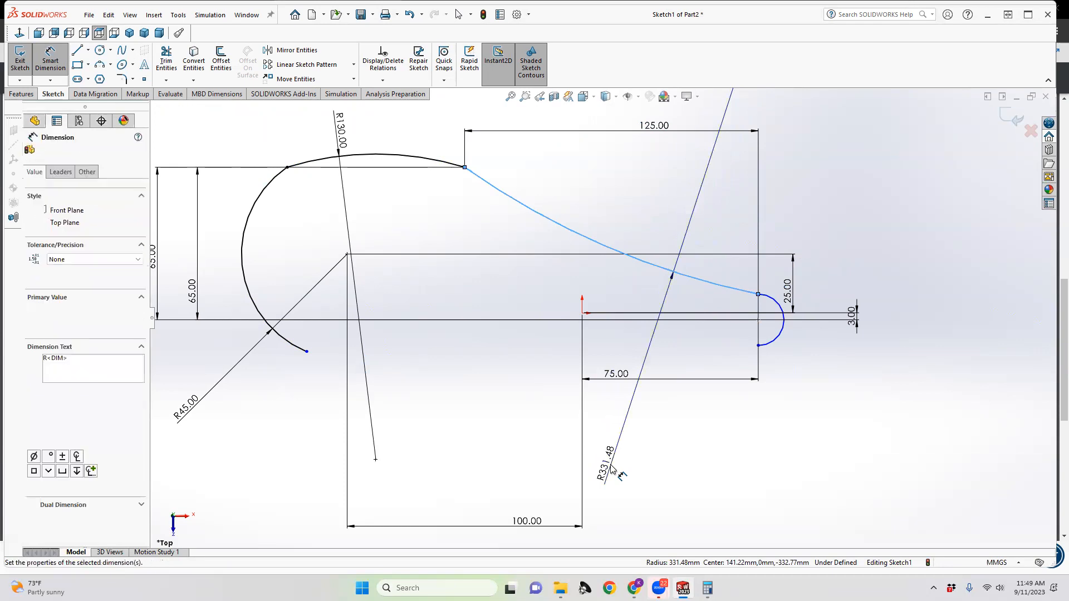
text(33)
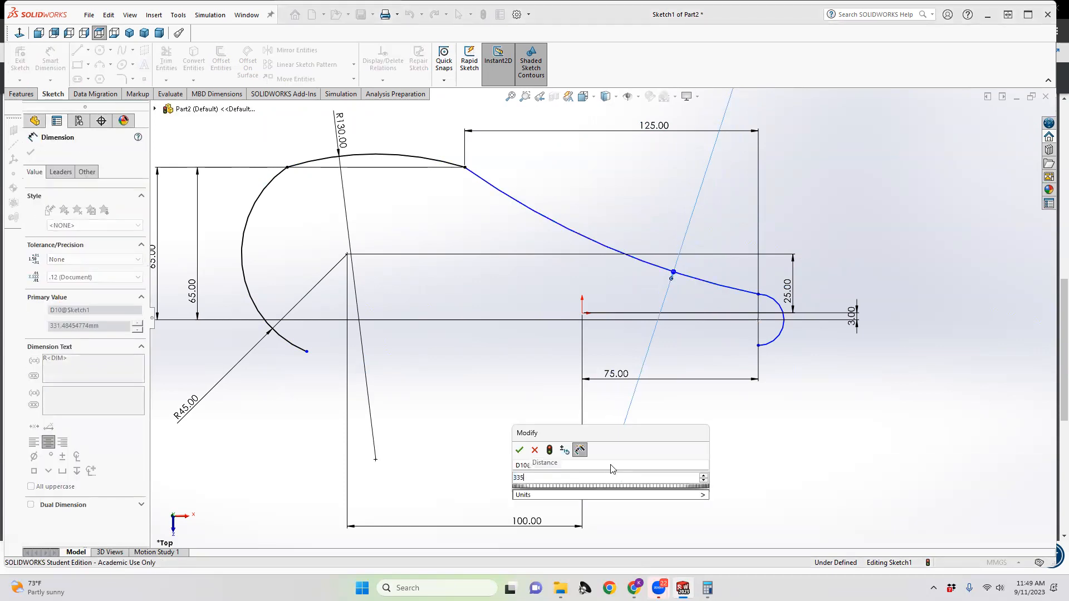
text(5)
key(Return)
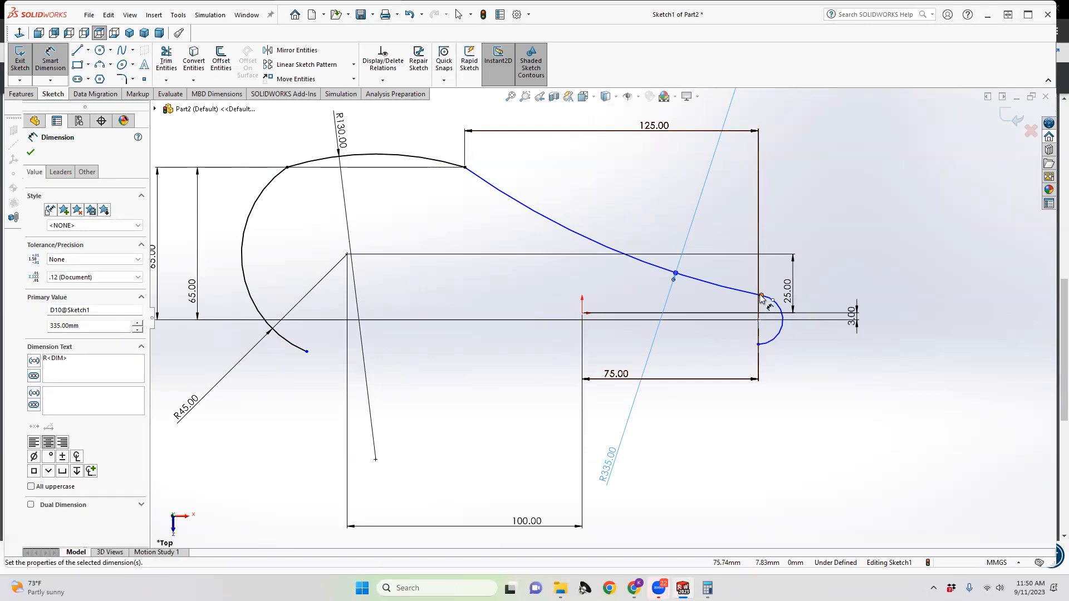
Step: Dimension the small right arc's radius as 12 mm
click(778, 339)
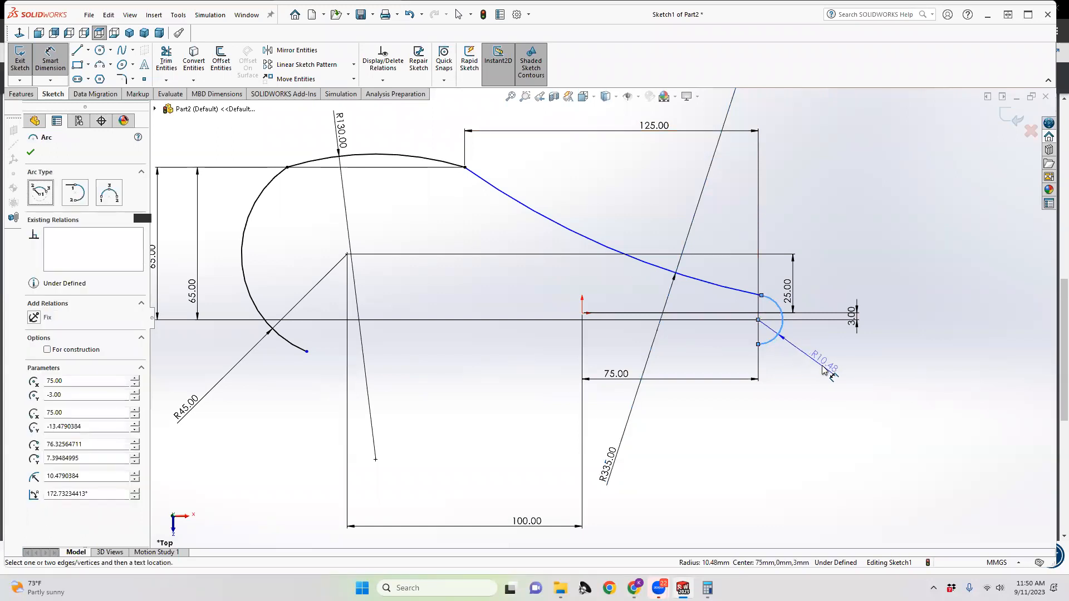
click(823, 371)
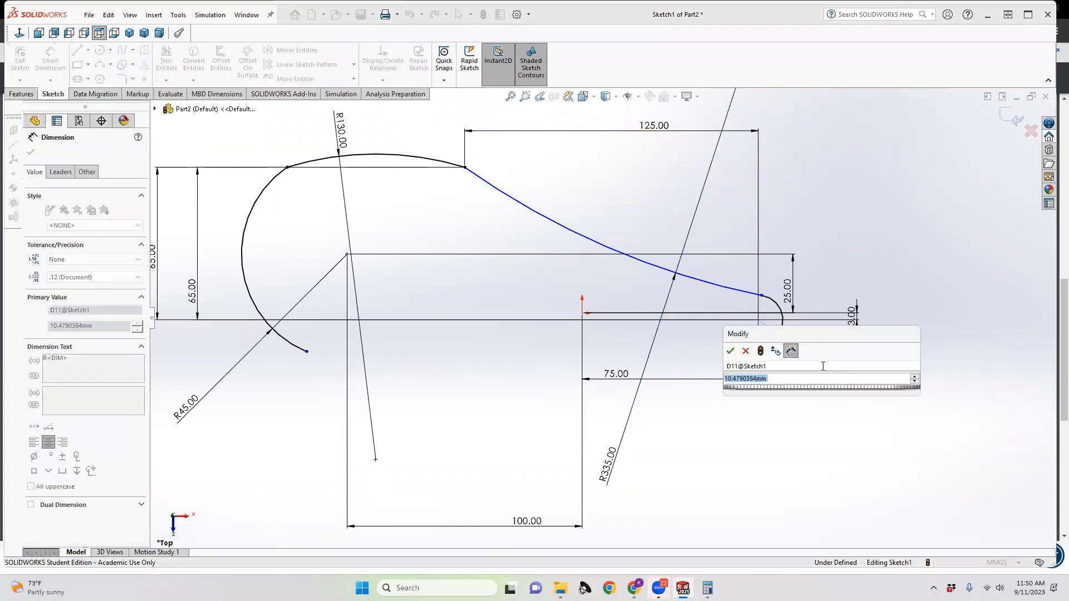
text(1)
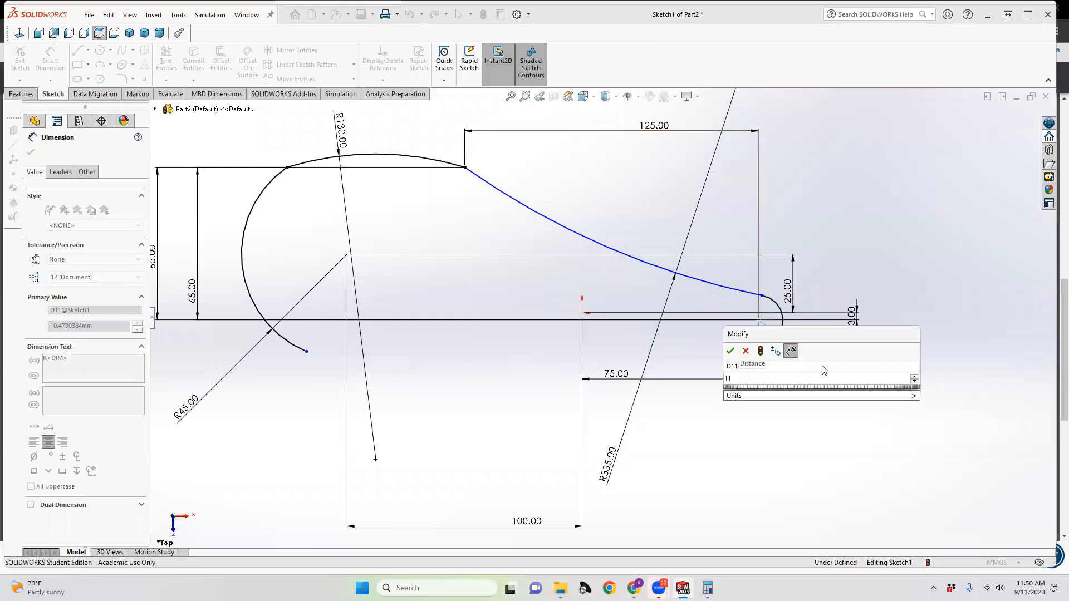
text(2)
key(Return)
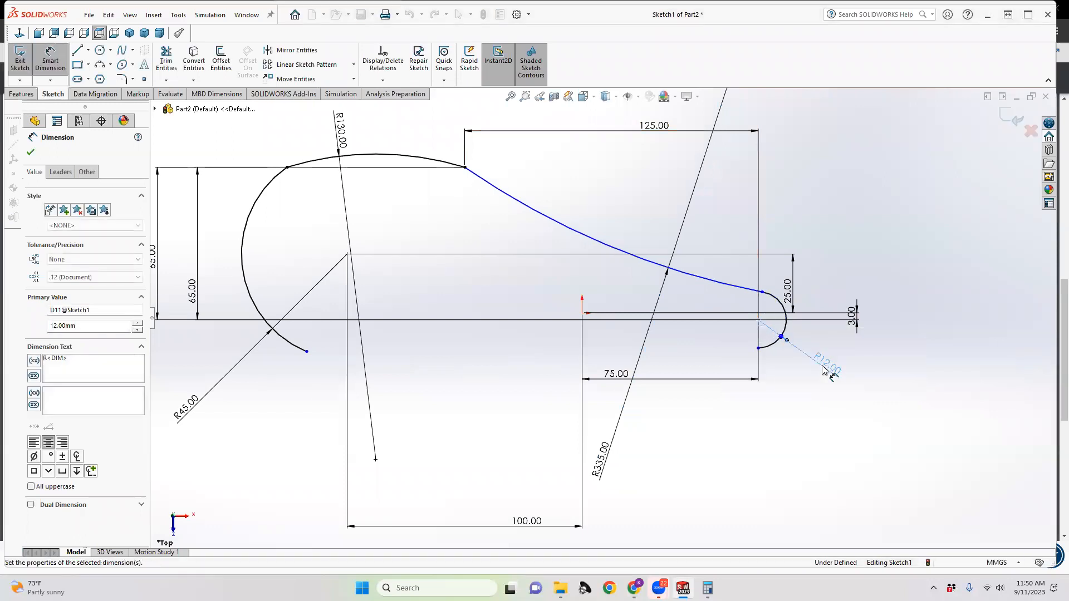
click(870, 348)
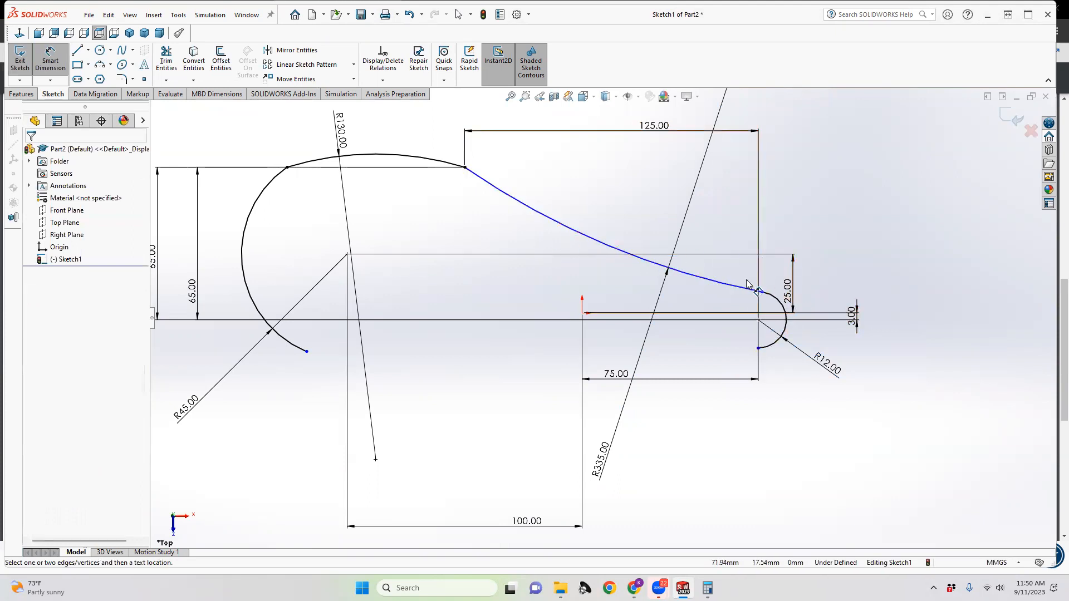
Step: Dimension the horizontal distance between the small right arc's upper endpoint and its centre point as 2 mm
click(763, 293)
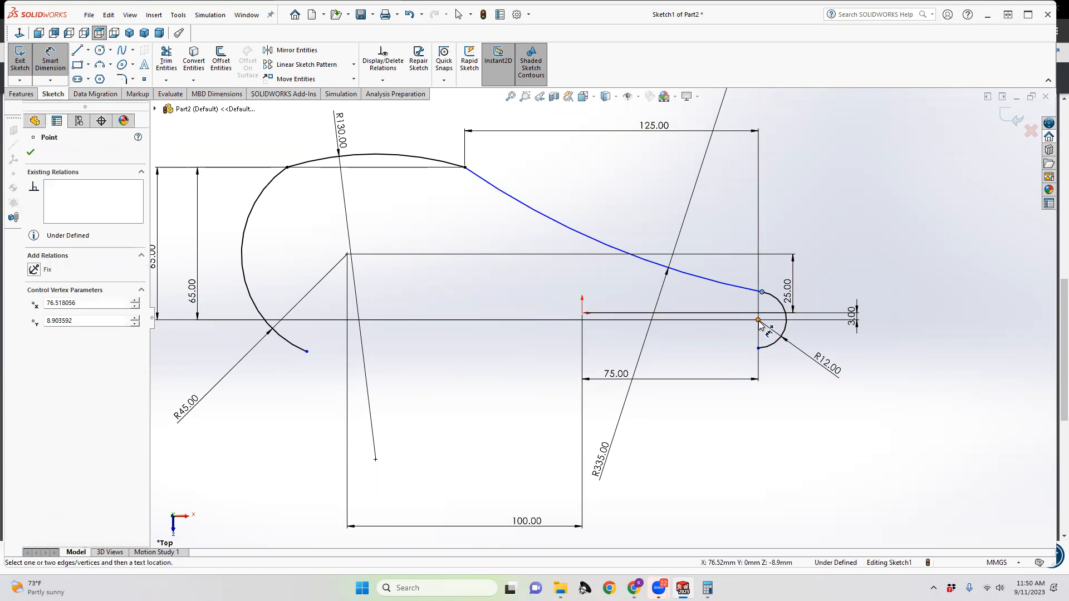
click(758, 322)
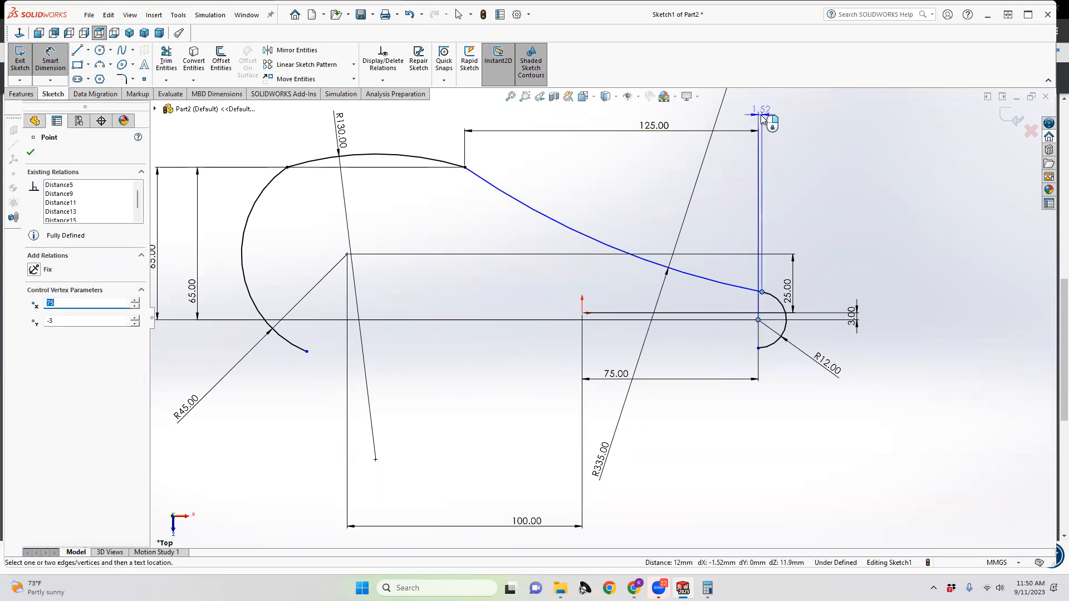
click(762, 117)
text(2)
key(Return)
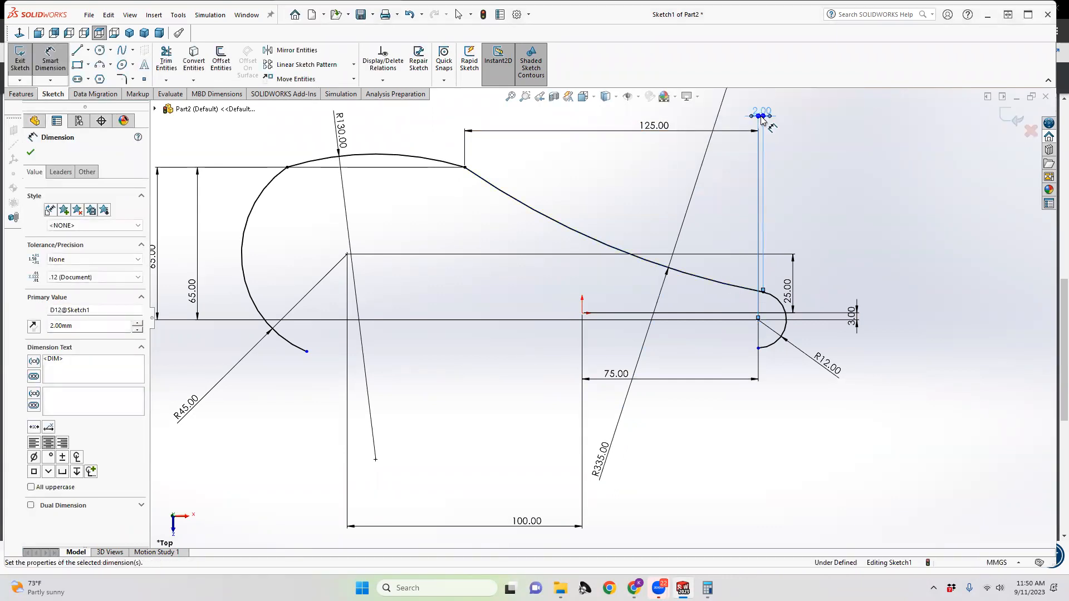
click(874, 208)
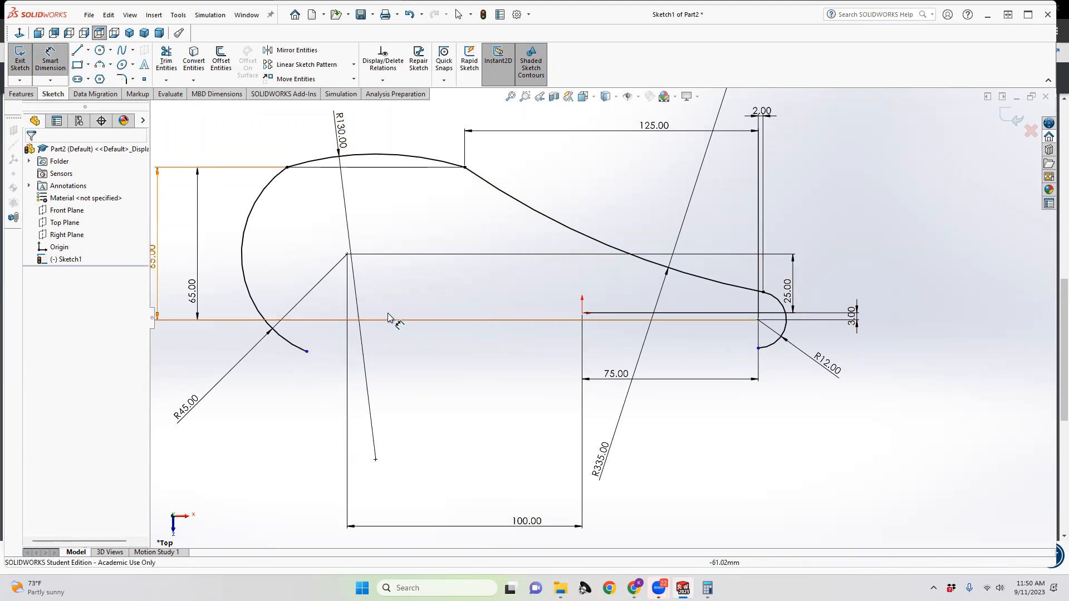
Step: Close the profile's lower side with two upward-bowed 3 point arcs meeting at the origin, with radii of about 107 mm and 54 mm
click(99, 66)
click(109, 67)
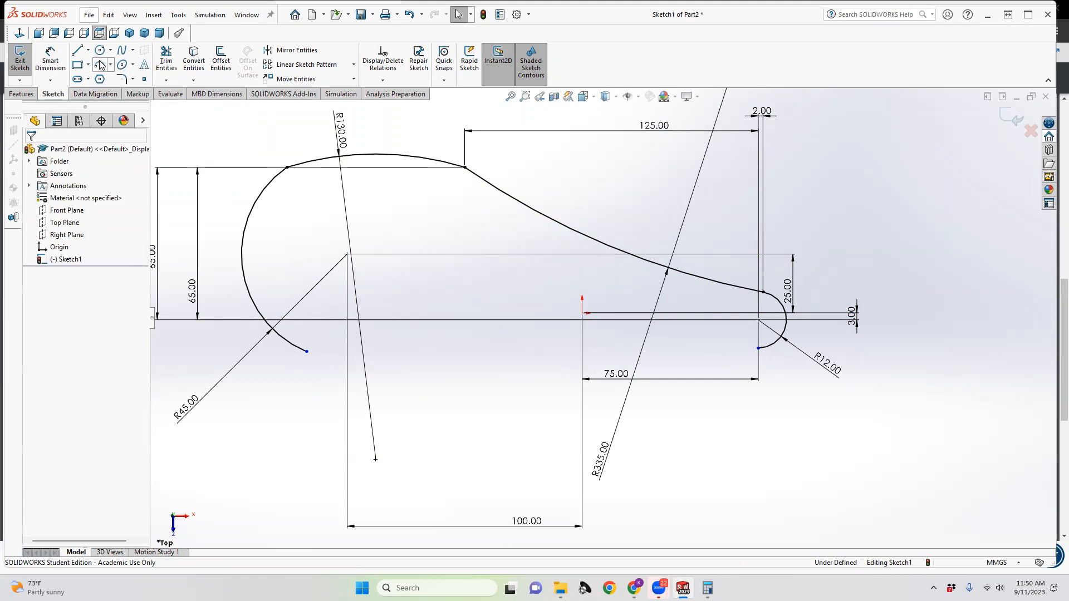
click(307, 352)
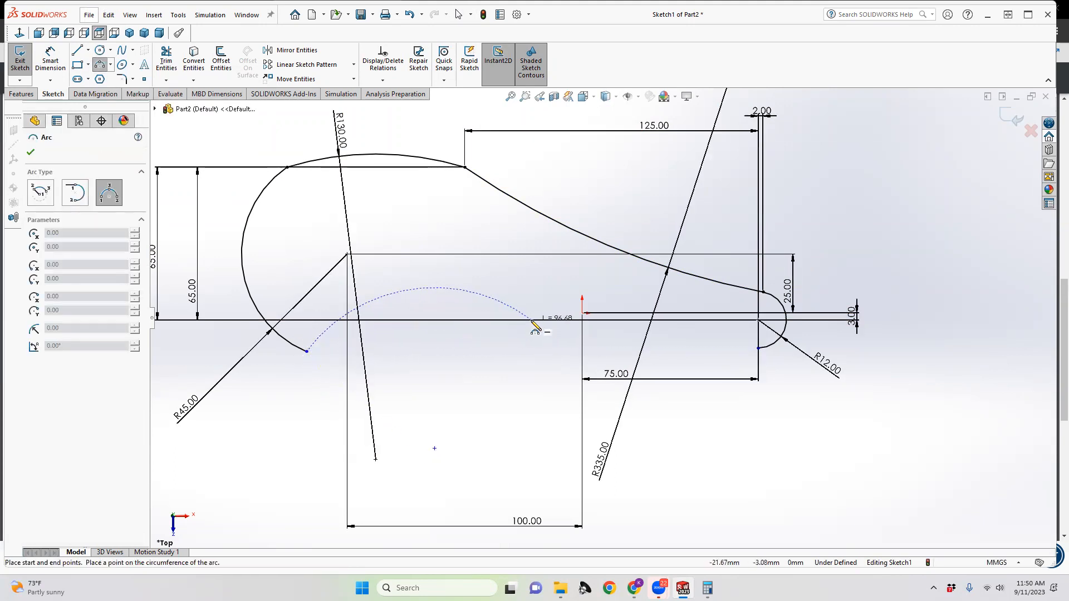
click(581, 320)
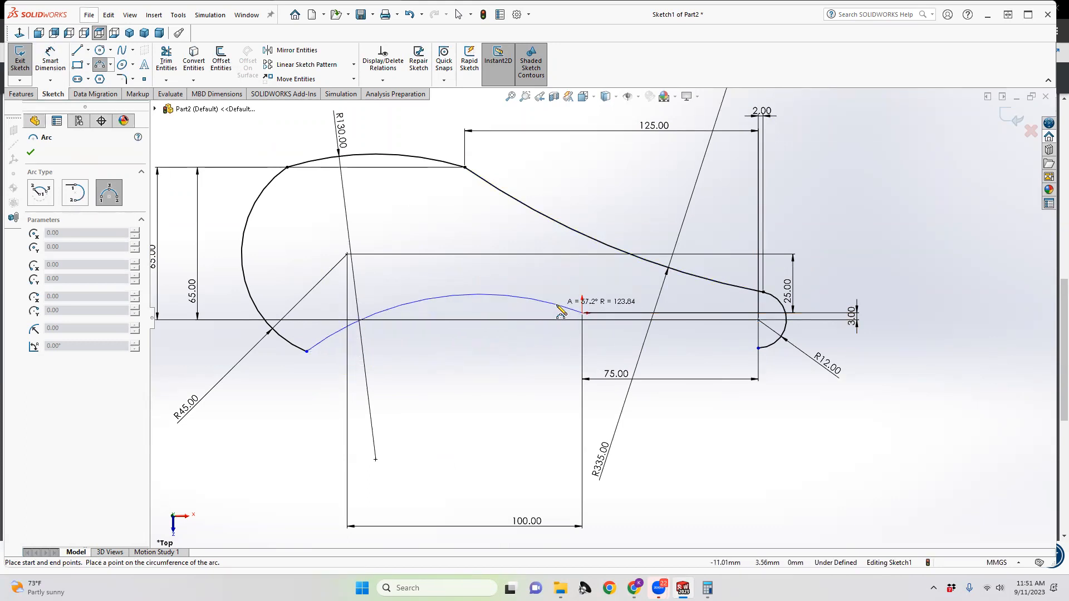
click(556, 303)
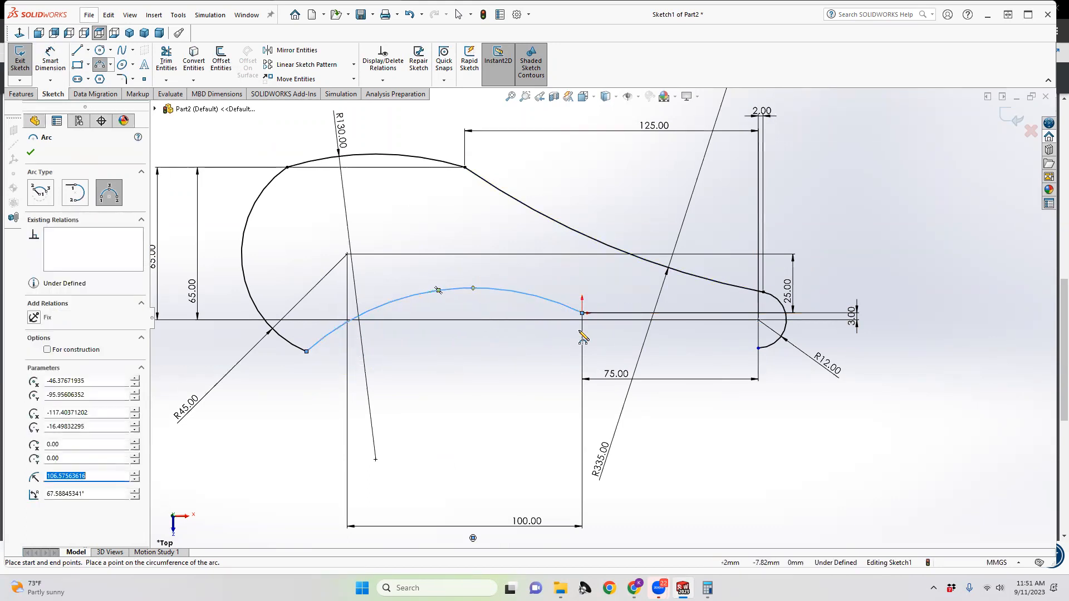
click(758, 349)
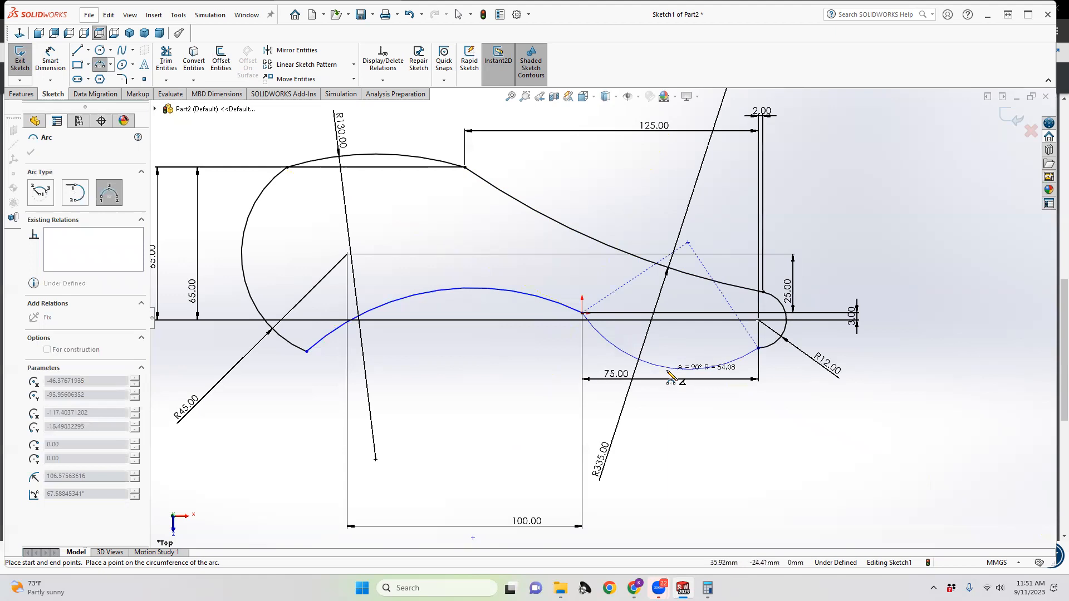
click(681, 298)
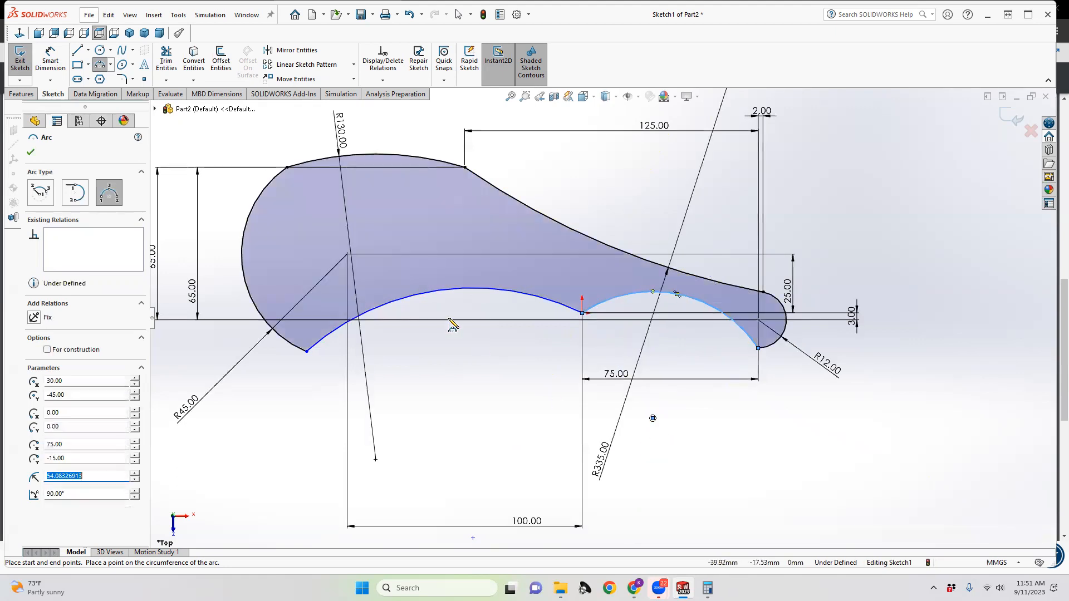
Step: Dimension the radius of the lower arc between the large left arc and the origin as 105 mm
click(48, 53)
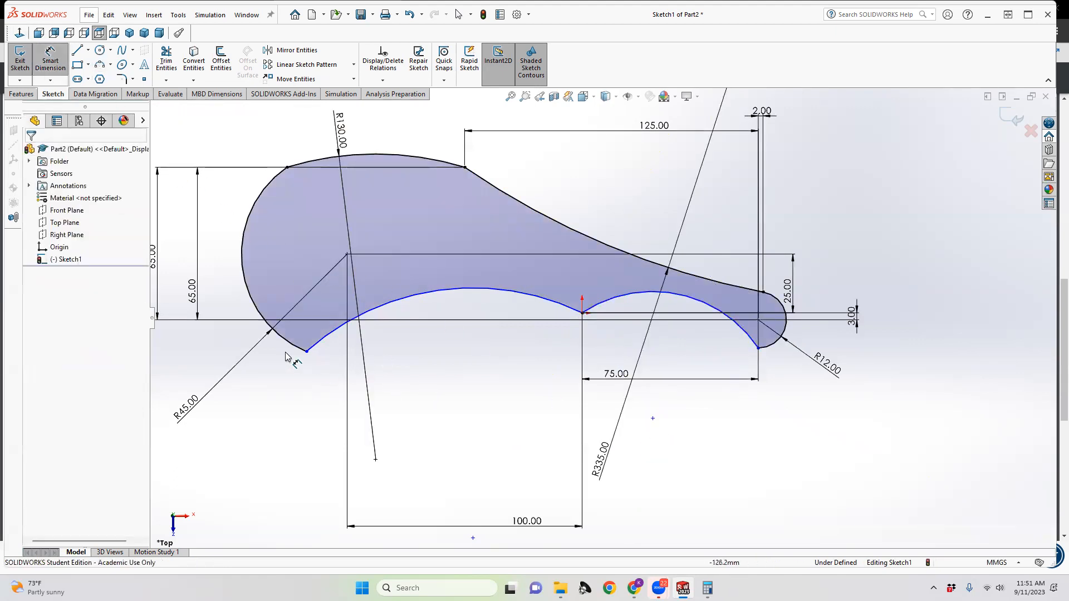
click(362, 315)
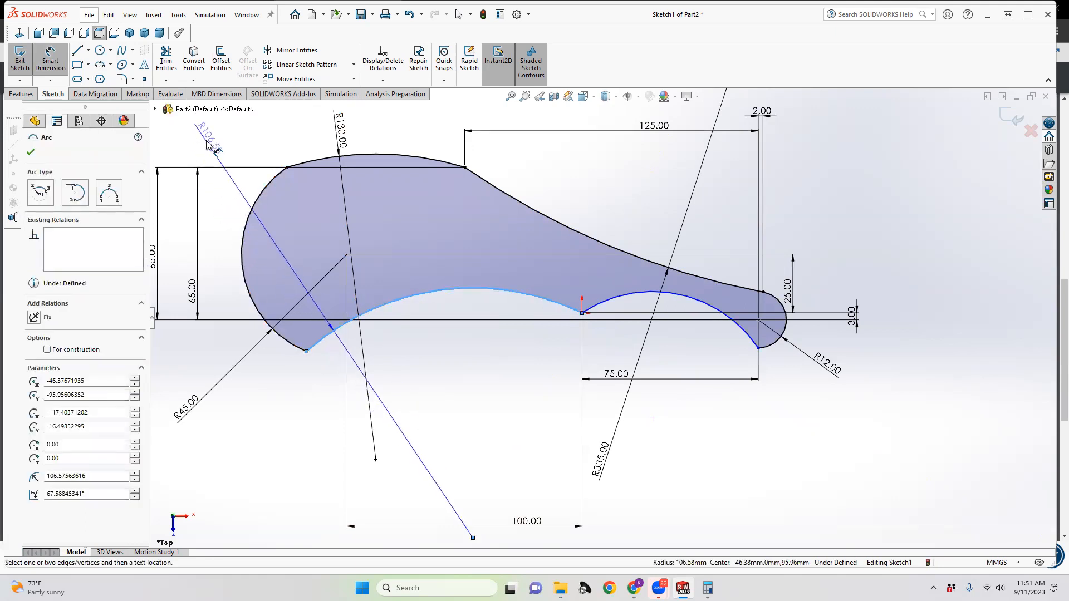
click(207, 144)
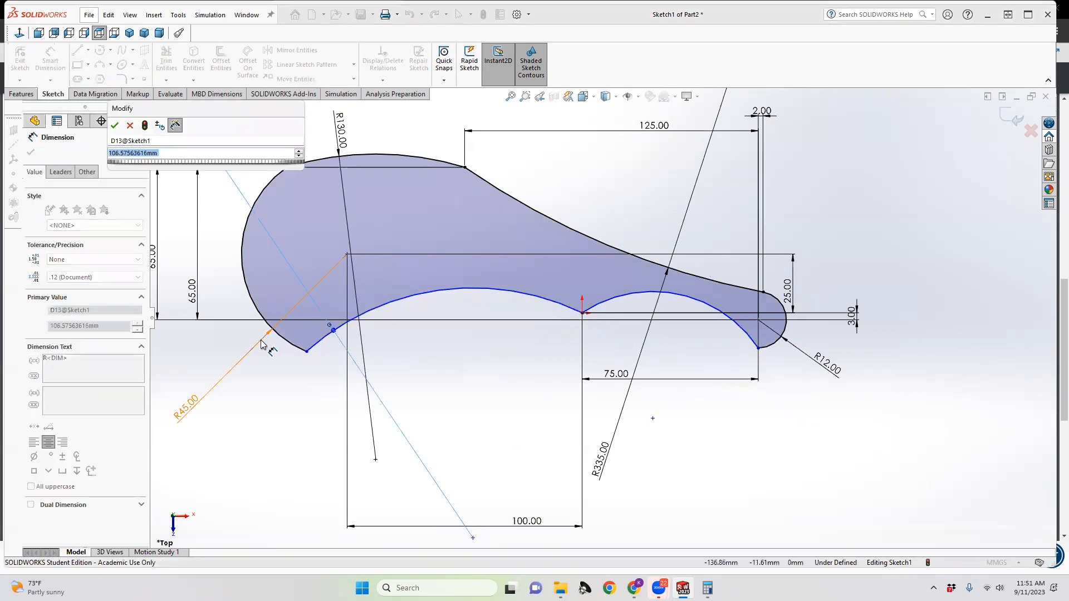
text(105)
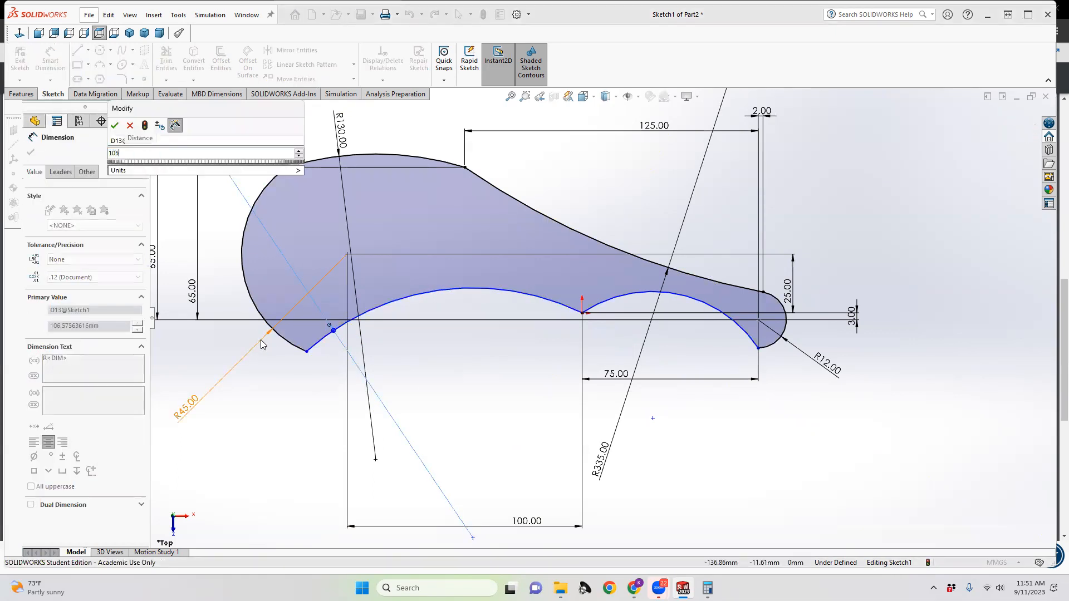
key(Return)
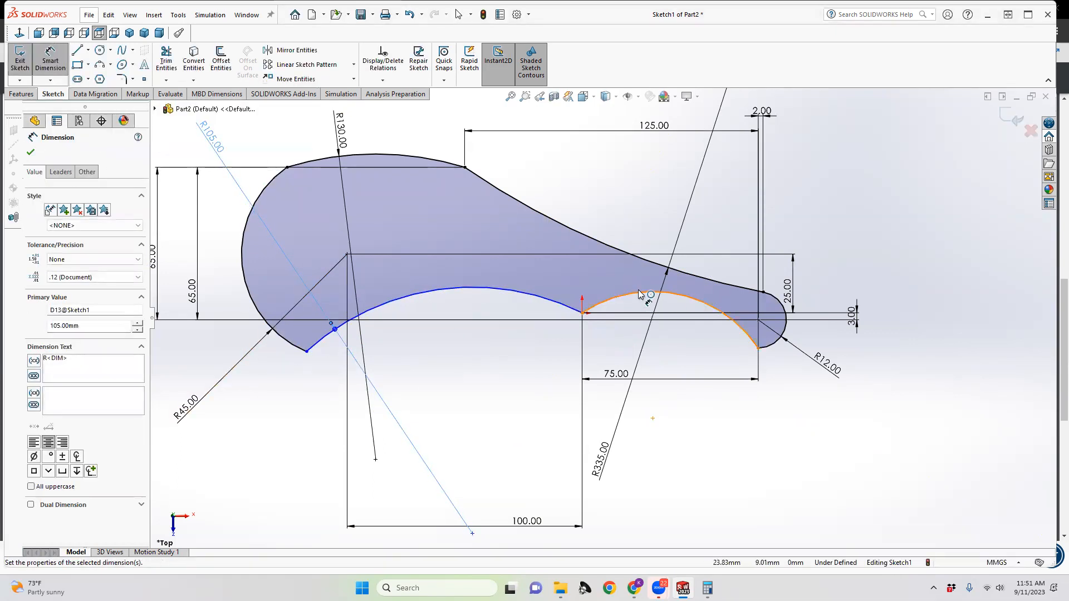
Step: Dimension the radius of the lower arc between the origin and the small right arc as 55 mm
click(648, 293)
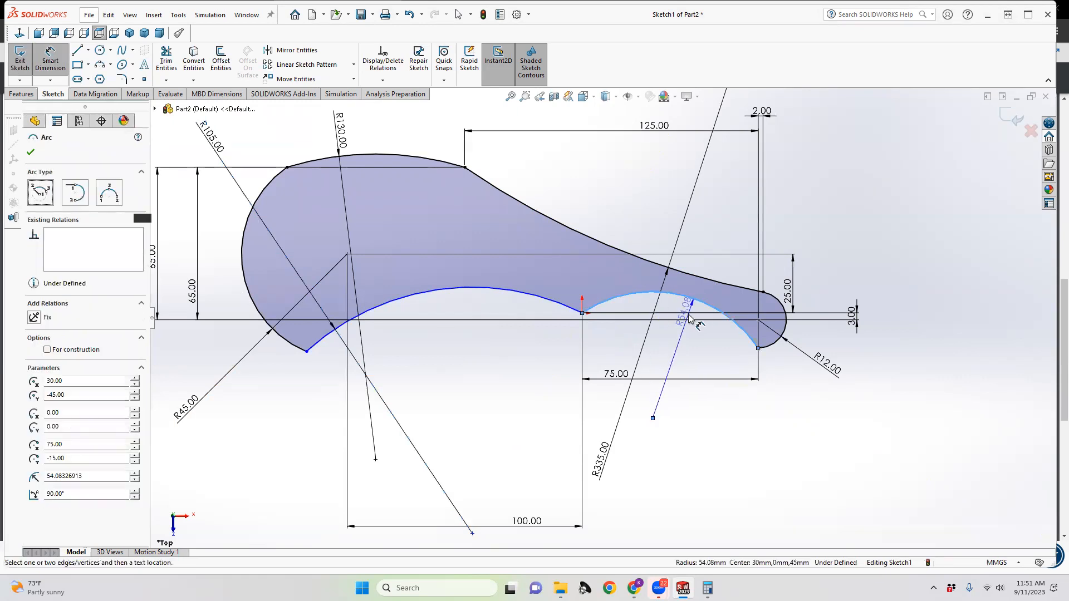
click(673, 422)
text(55)
key(Return)
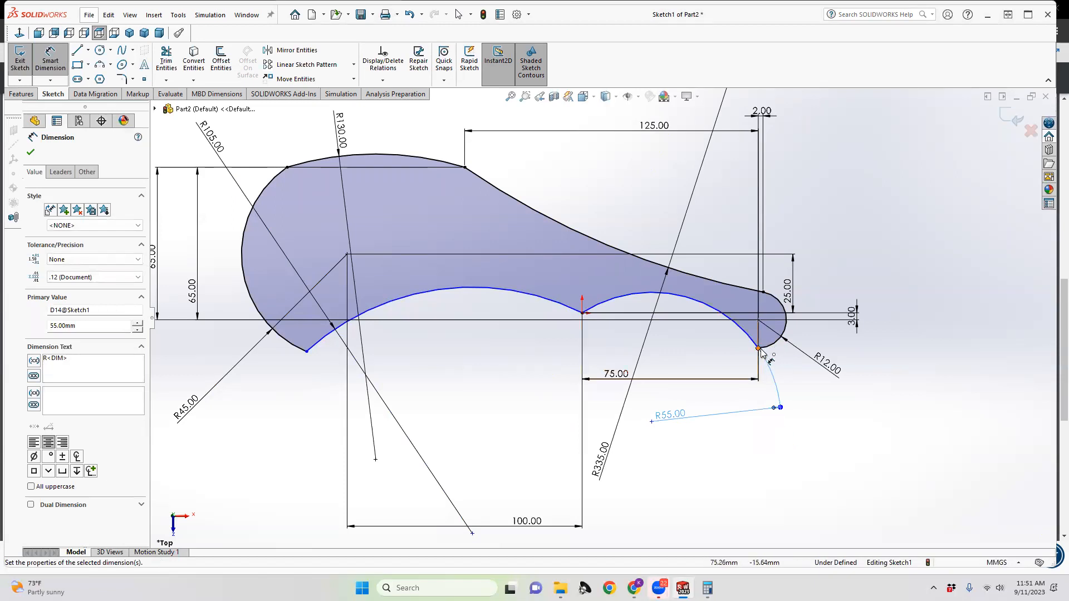
Step: Try dimensioning the vertical distance between the origin and the small right arc's lower endpoint as 15 mm
scroll(762, 352, down, 5)
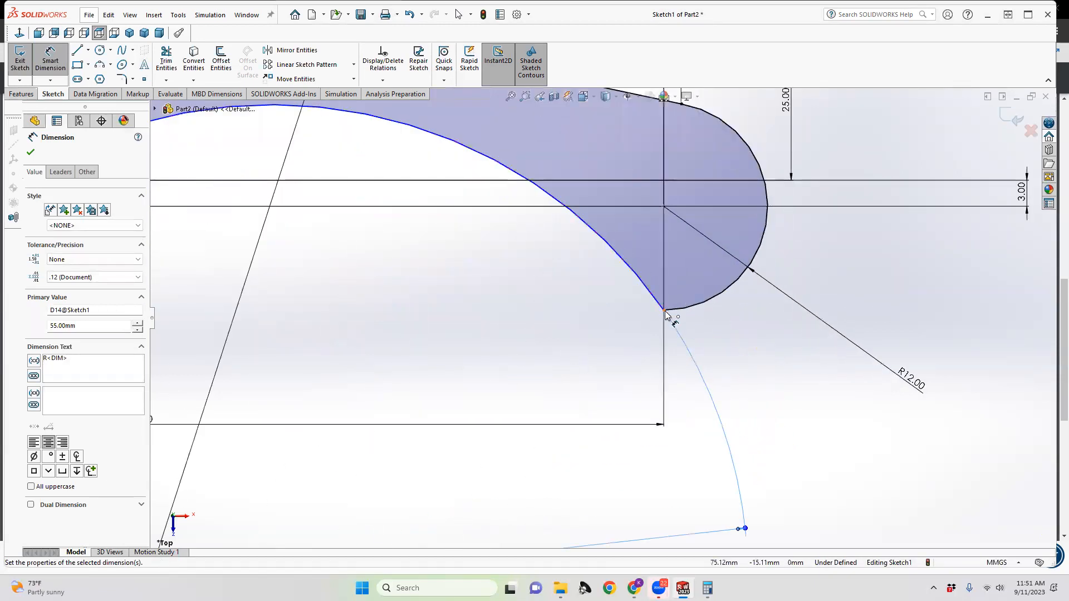
scroll(667, 314, up, 5)
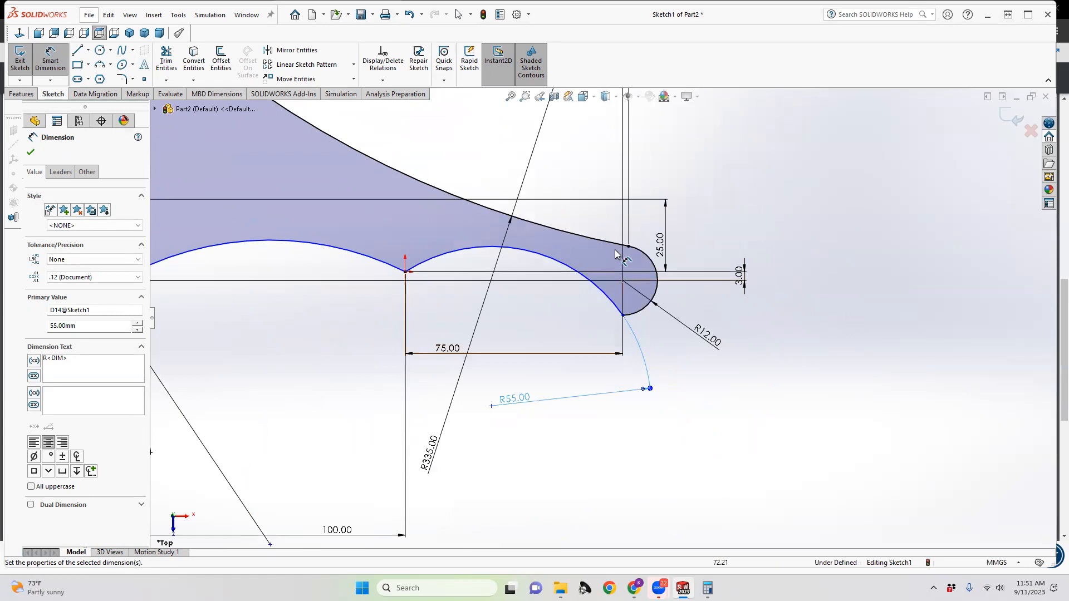
click(623, 316)
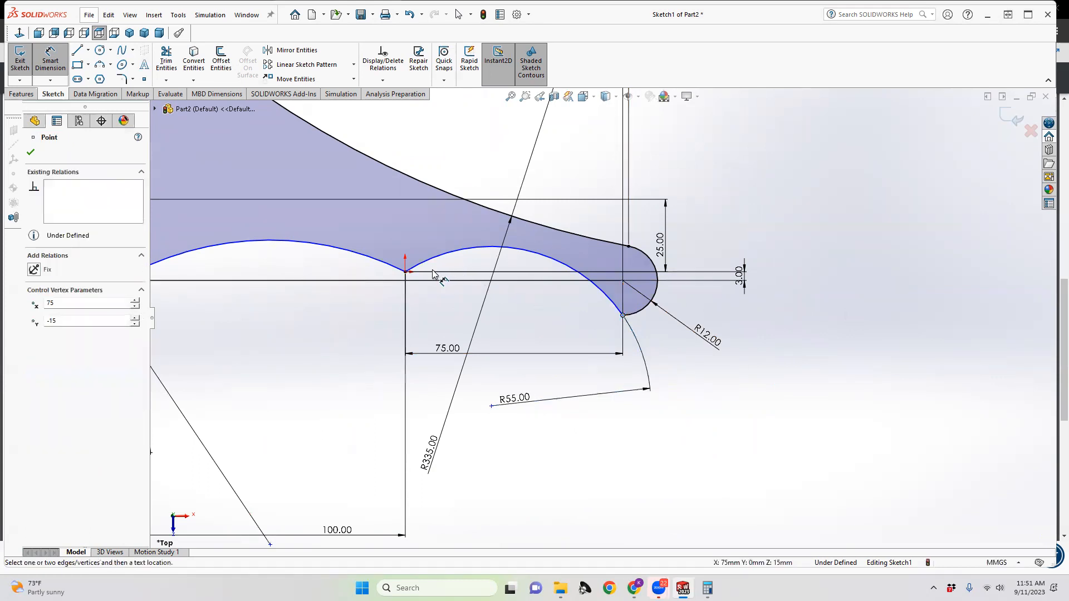
click(405, 273)
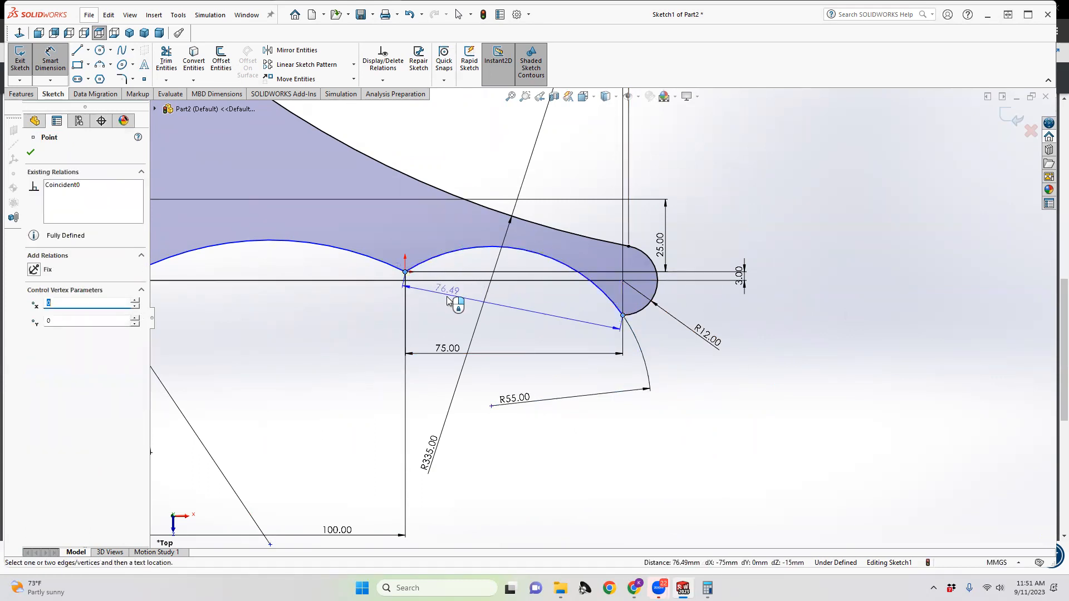
click(777, 314)
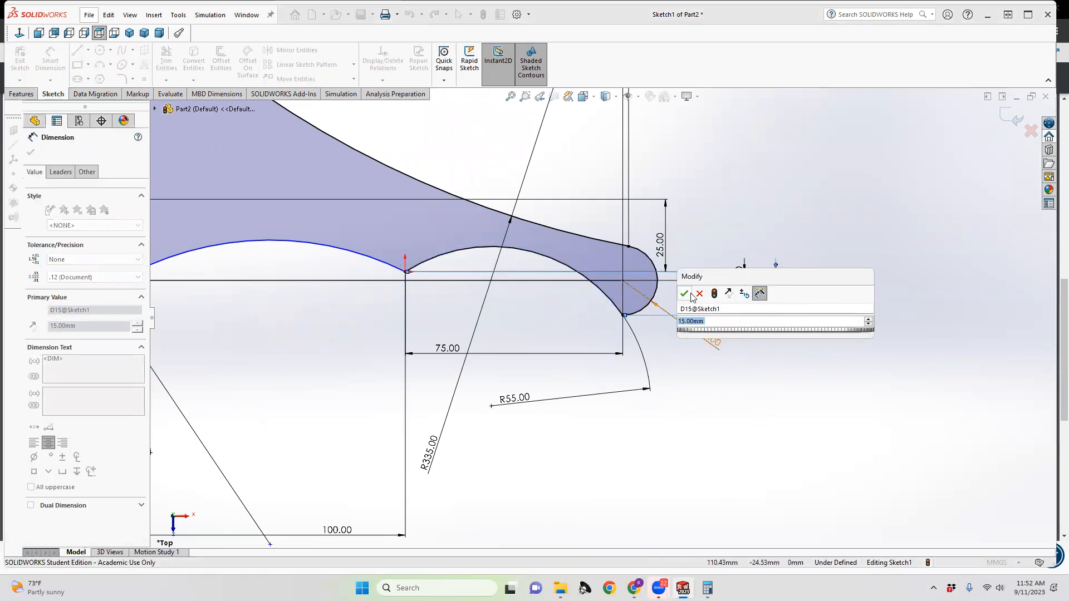
click(685, 294)
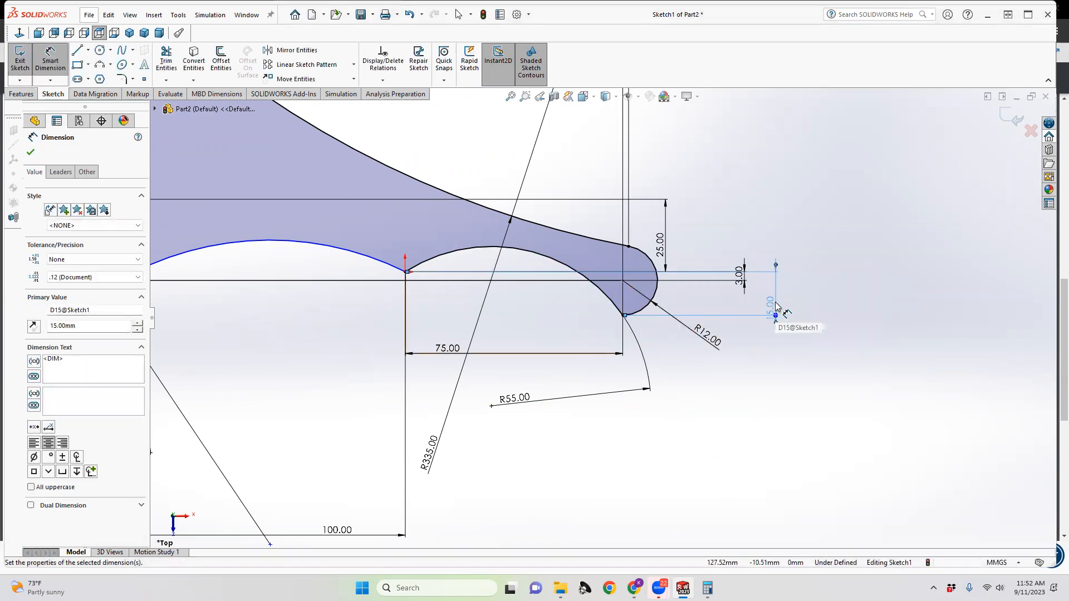
key(Escape)
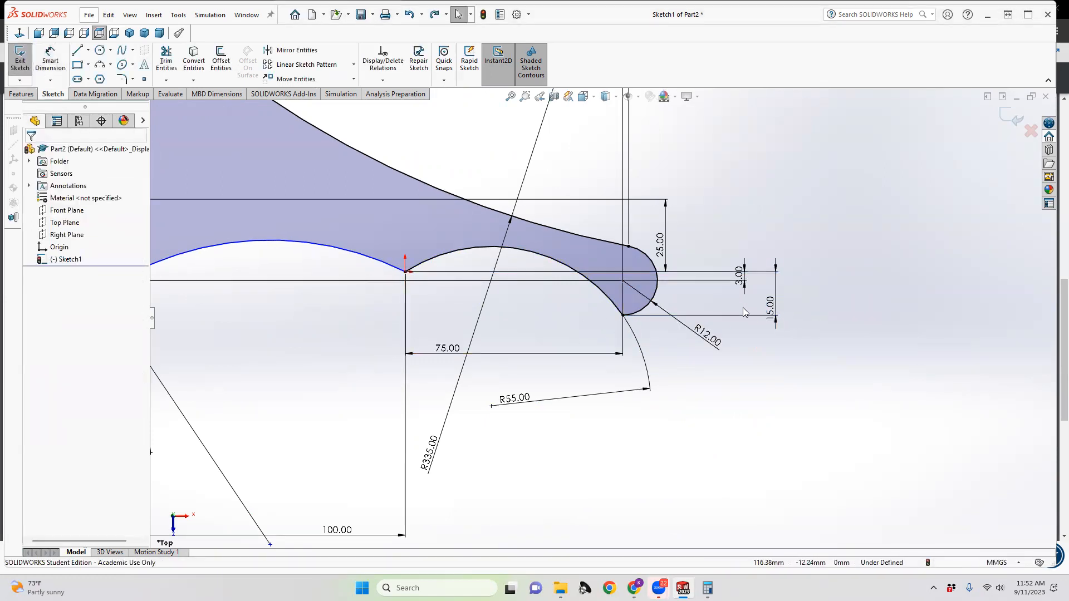
Step: Undo the vertical dimension and the 55 mm radius value, and dimension the origin horizontally to the small right arc's lower endpoint as 75 mm
key(ctrl+z)
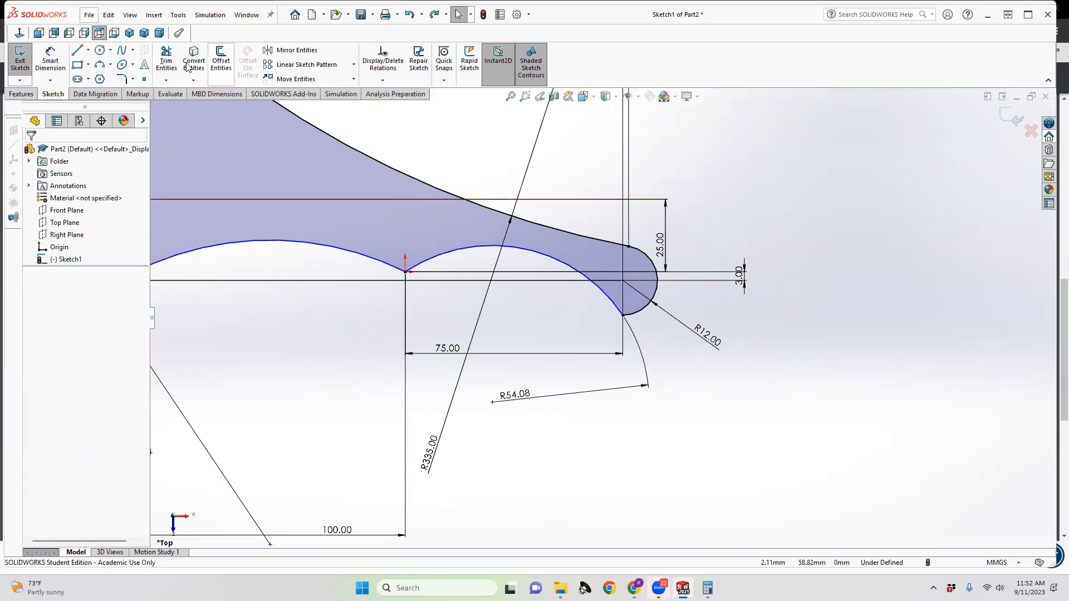
click(49, 56)
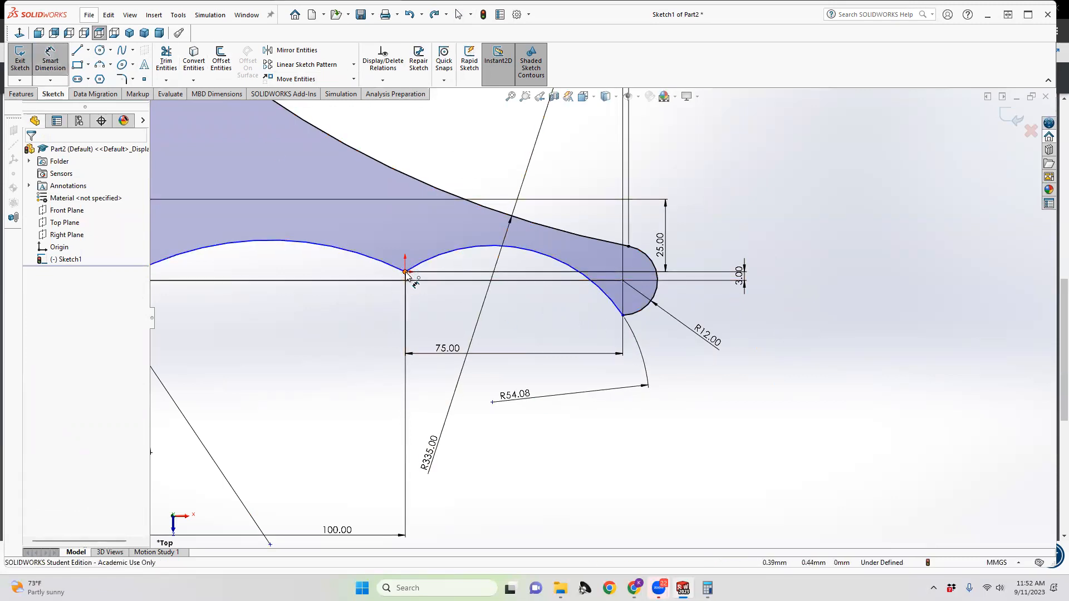
click(405, 272)
click(622, 316)
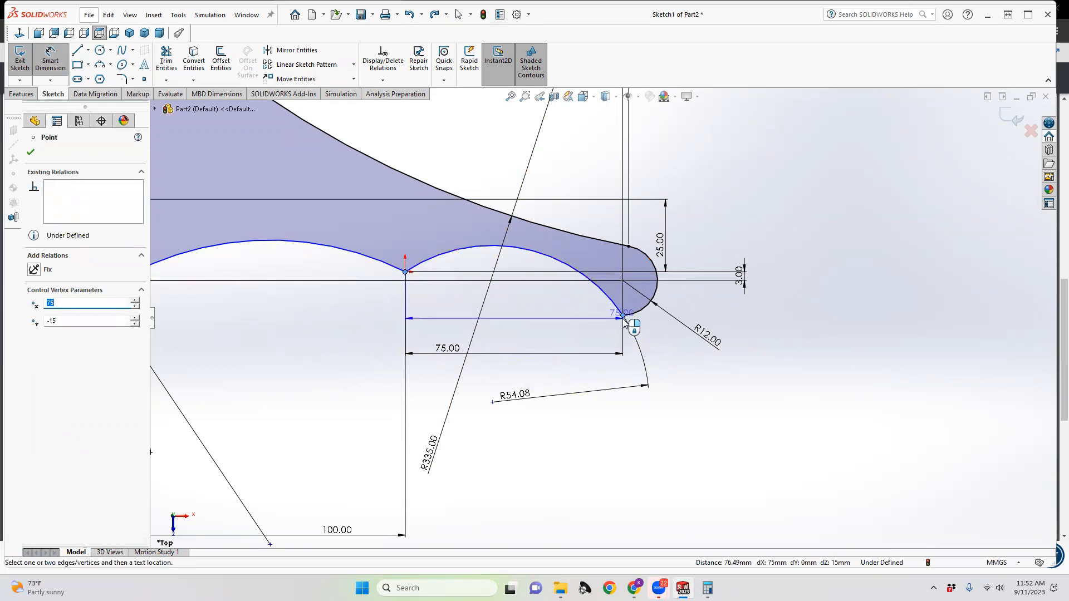
click(535, 428)
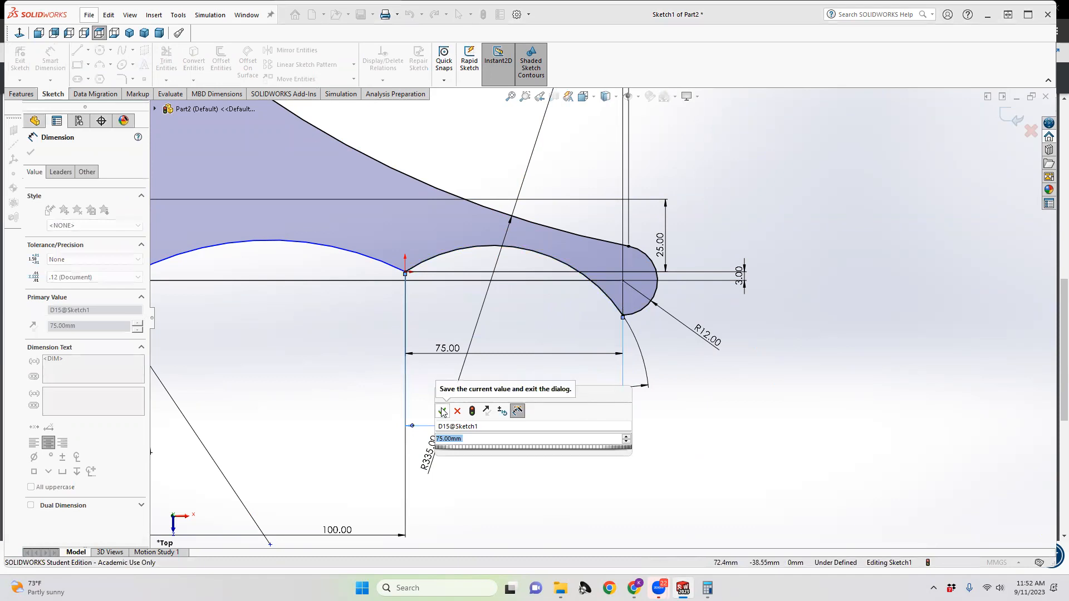
click(443, 412)
click(623, 316)
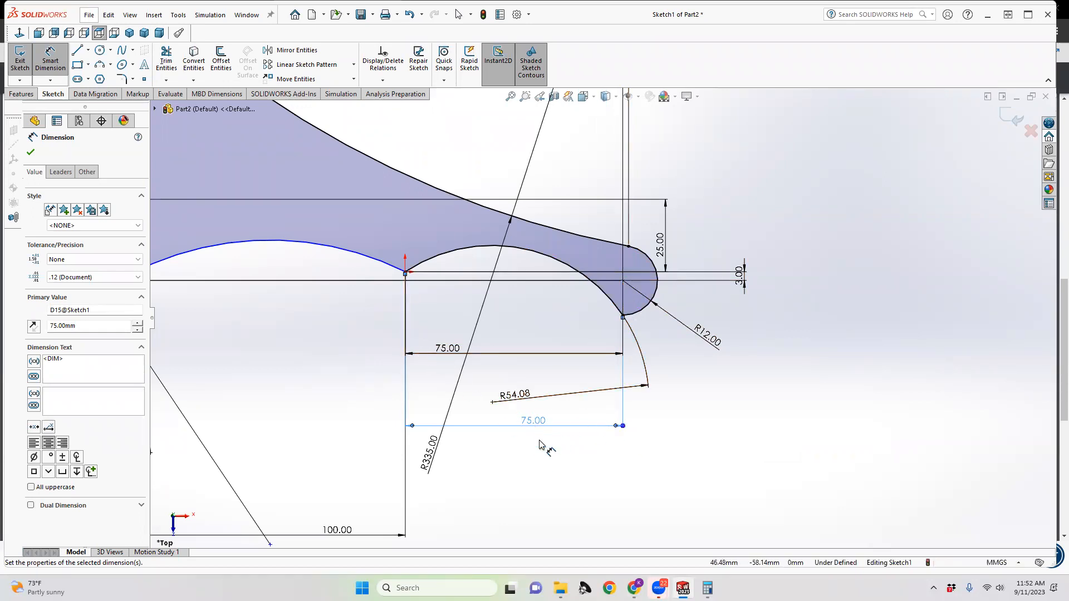
Step: Dimension the vertical distance between the large left arc's lower endpoint and the origin as 17 mm
scroll(577, 406, up, 1)
scroll(577, 407, up, 2)
scroll(482, 309, down, 1)
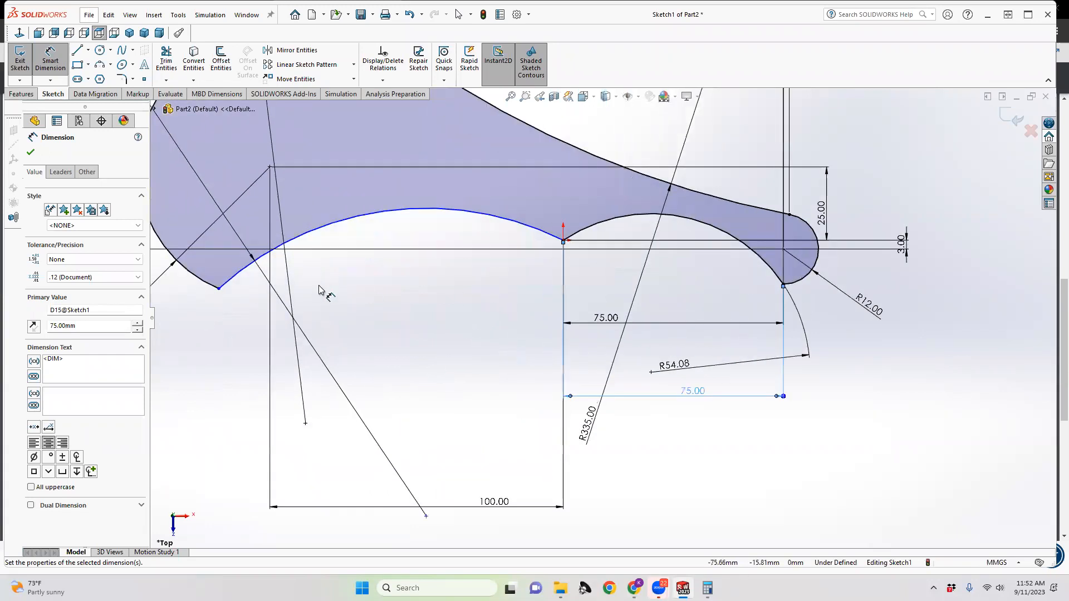
click(219, 289)
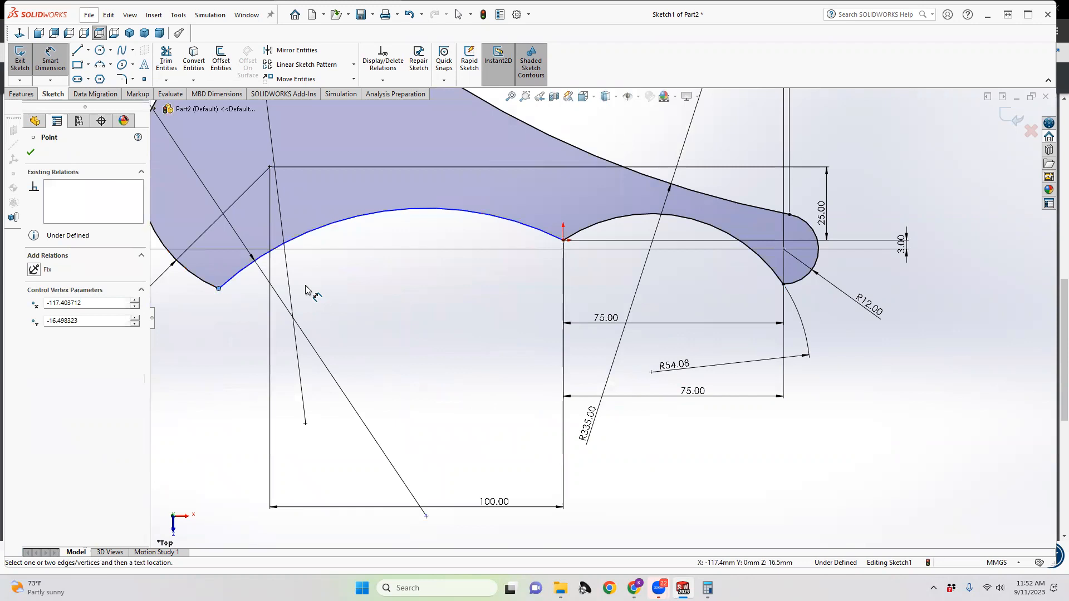
click(565, 241)
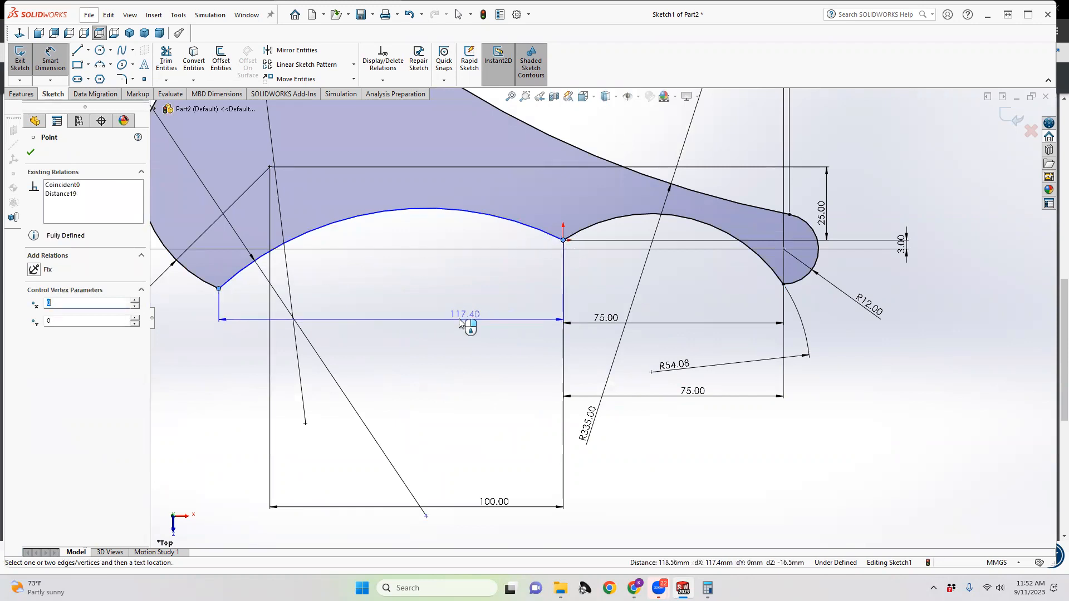
scroll(601, 318, up, 3)
click(222, 283)
click(222, 283)
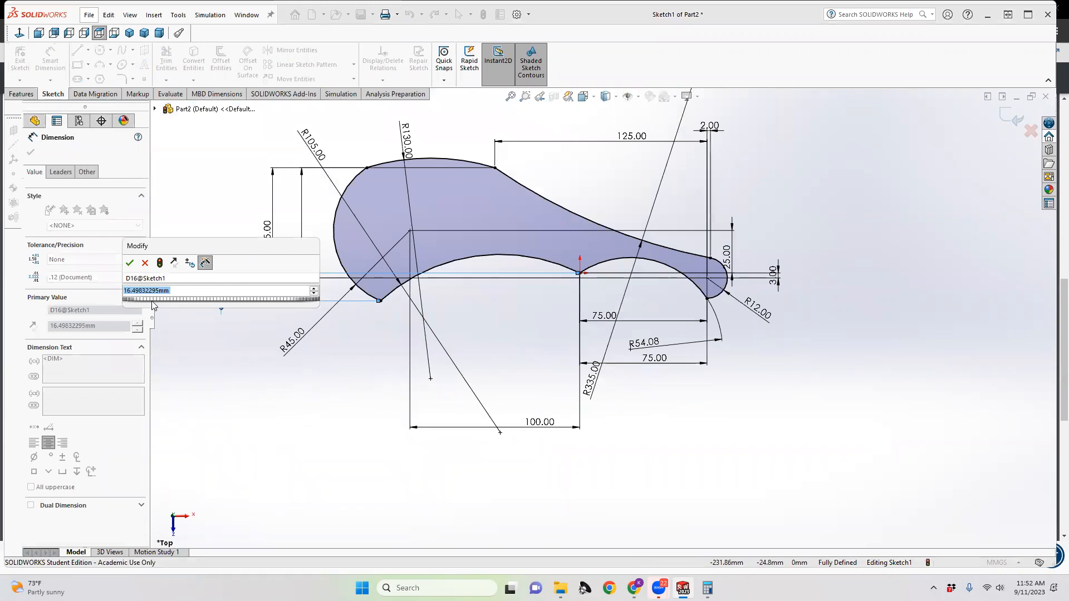
text(17)
key(Return)
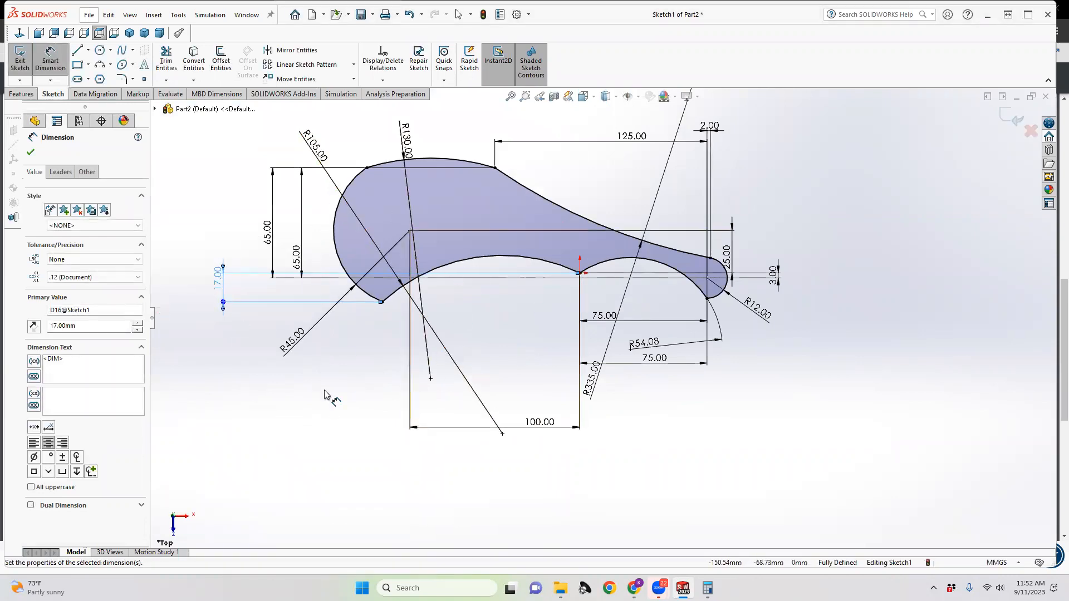
click(332, 444)
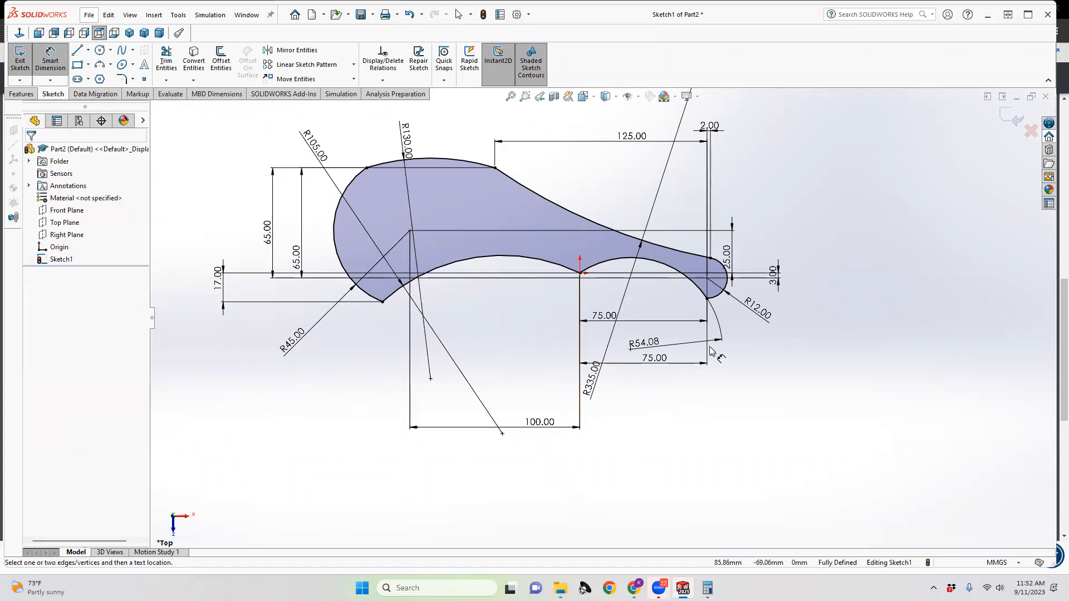
Step: Review the closed profile, switch to the French Curve drawing in the browser, and examine its lower circles and detail views
scroll(668, 154, down, 2)
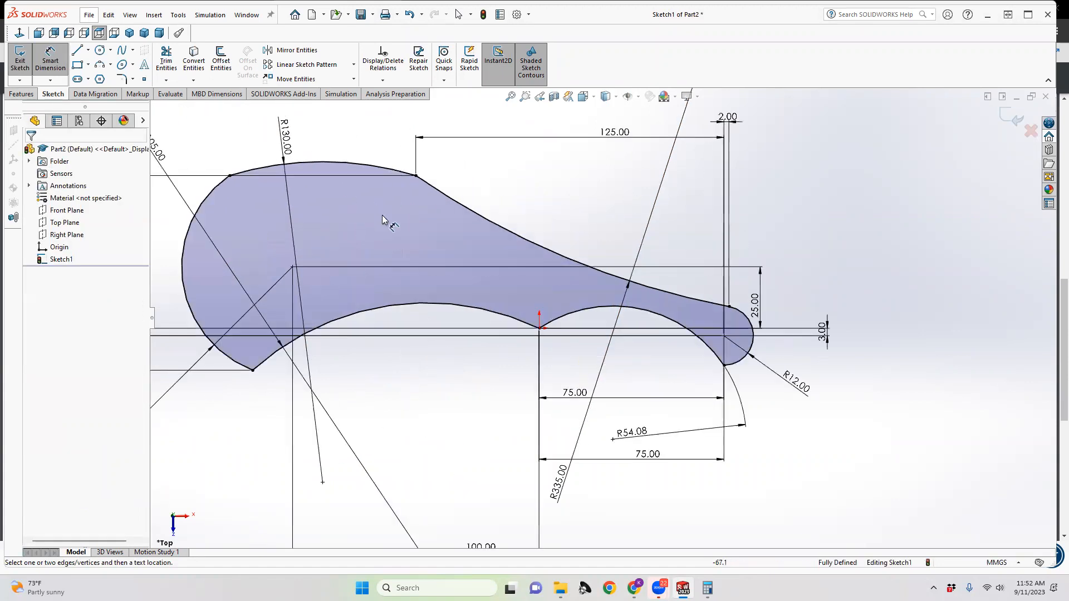
scroll(388, 223, up, 2)
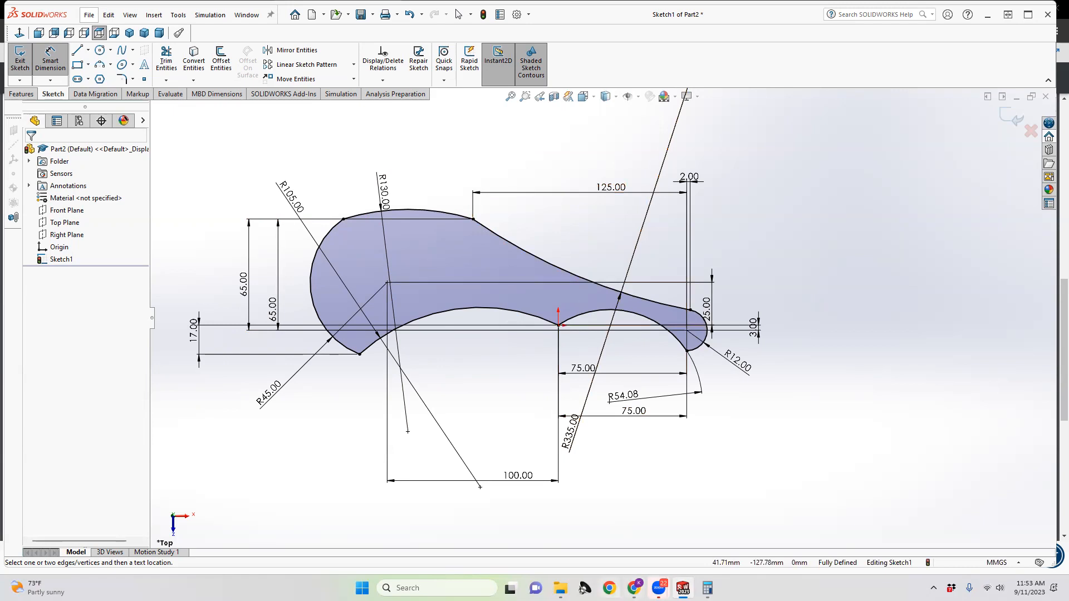
click(634, 588)
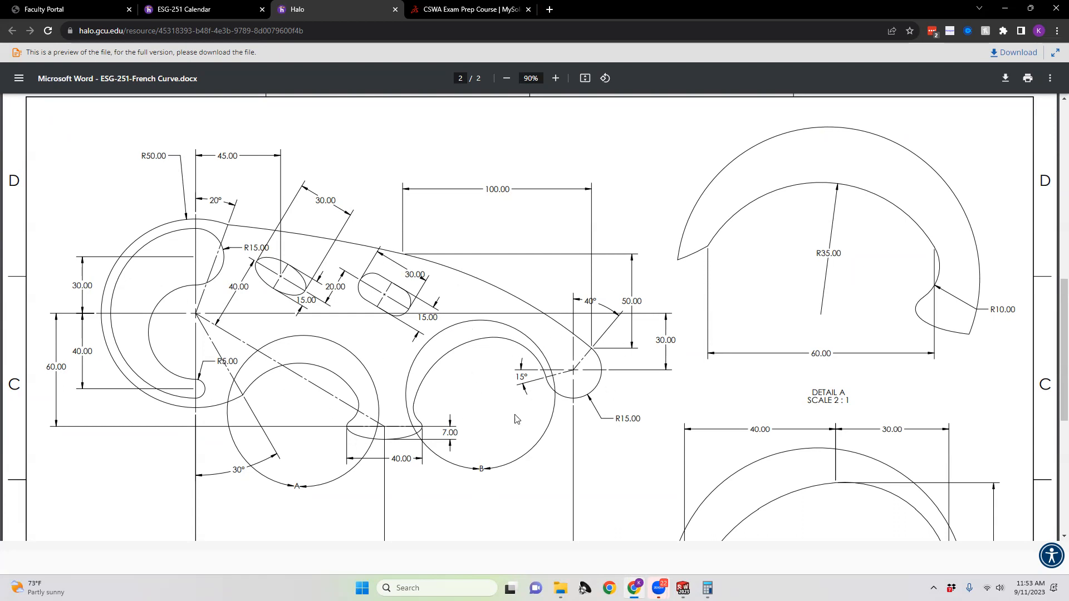
scroll(689, 365, down, 4)
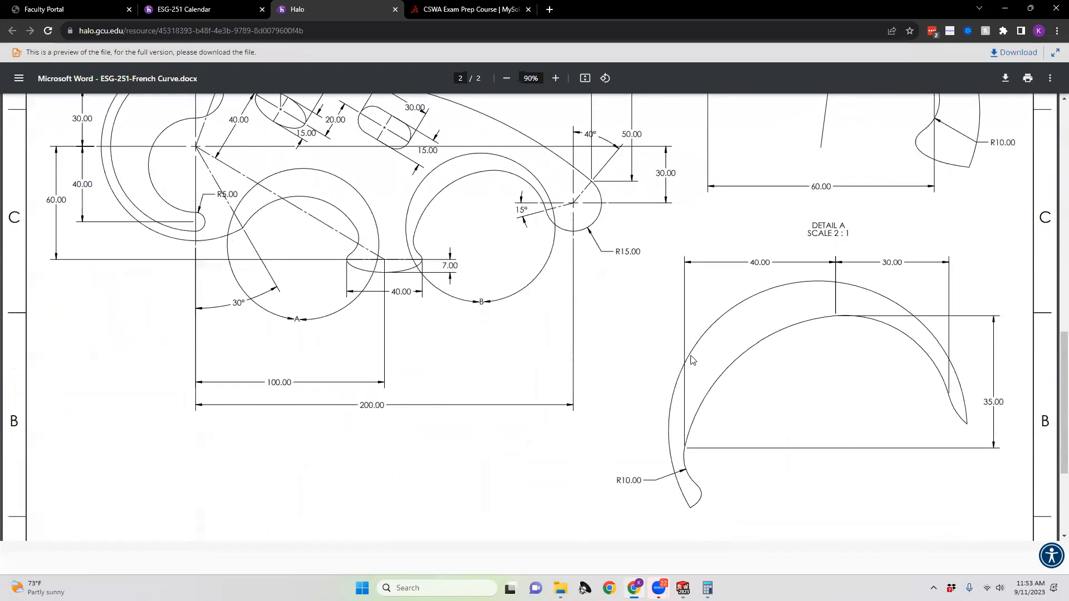
Step: Examine the angled slots in the French Curve drawing, and switch back to the SOLIDWORKS sketch
scroll(738, 388, up, 4)
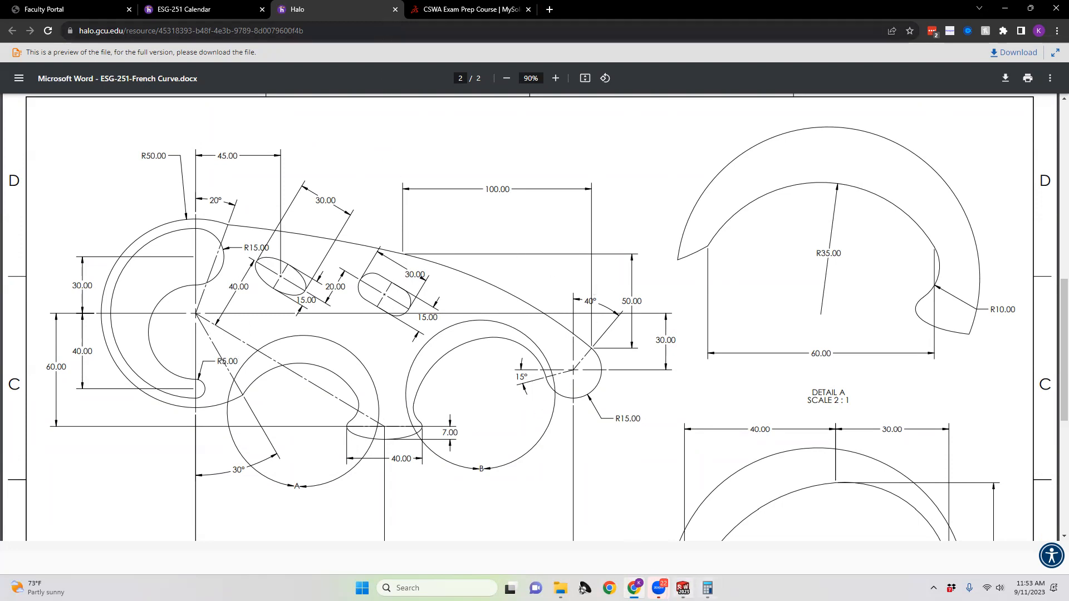
click(682, 588)
click(733, 534)
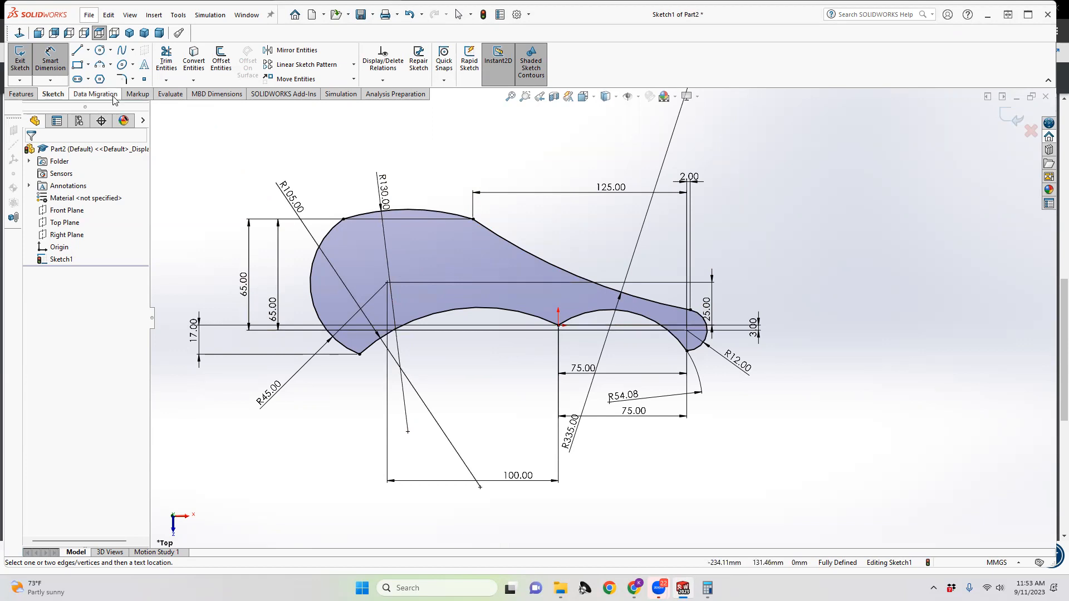
click(46, 68)
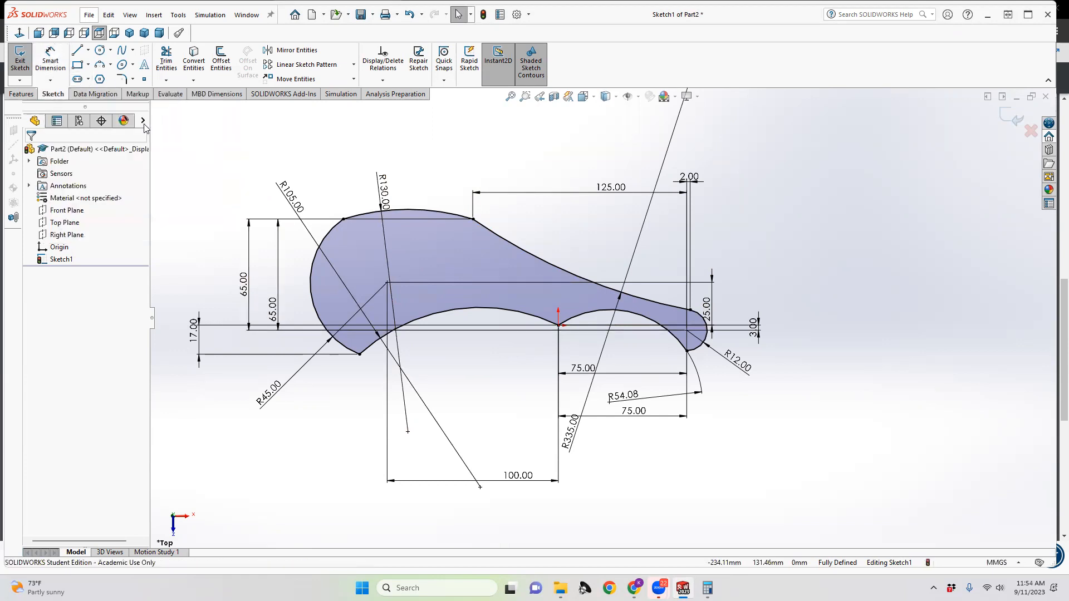
Step: Sketch a horizontal straight slot about 28.6 mm between centers and 13 mm wide near the profile's upper edge
click(77, 80)
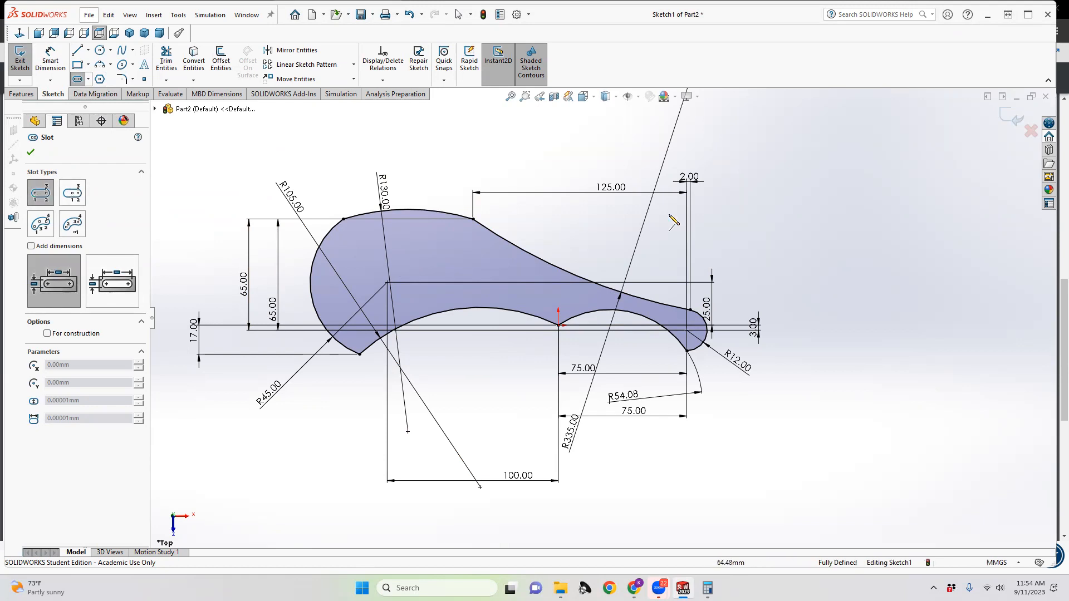
click(400, 232)
click(449, 232)
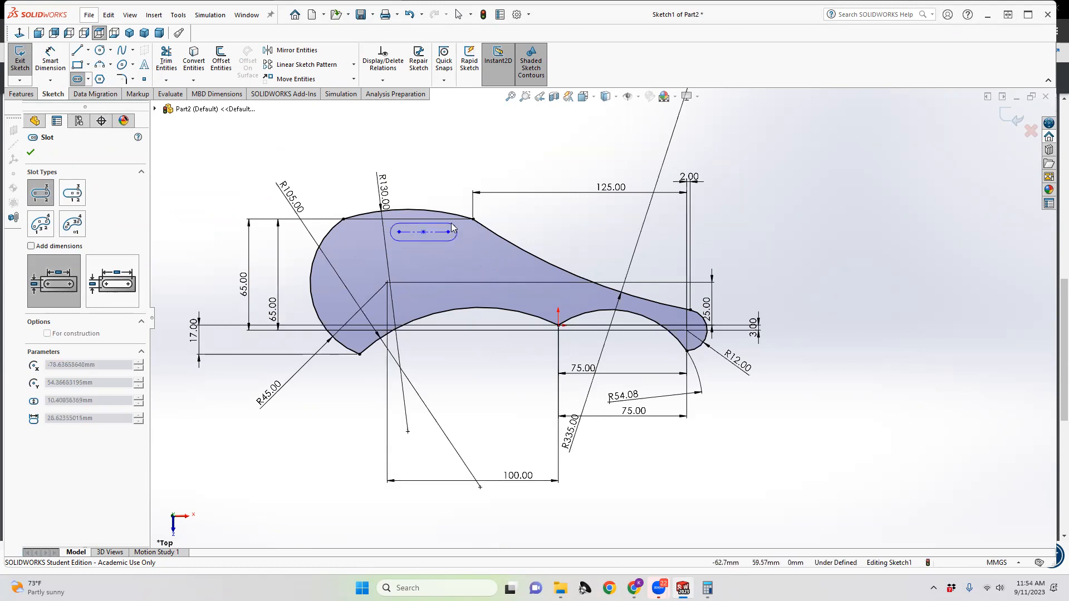
click(453, 225)
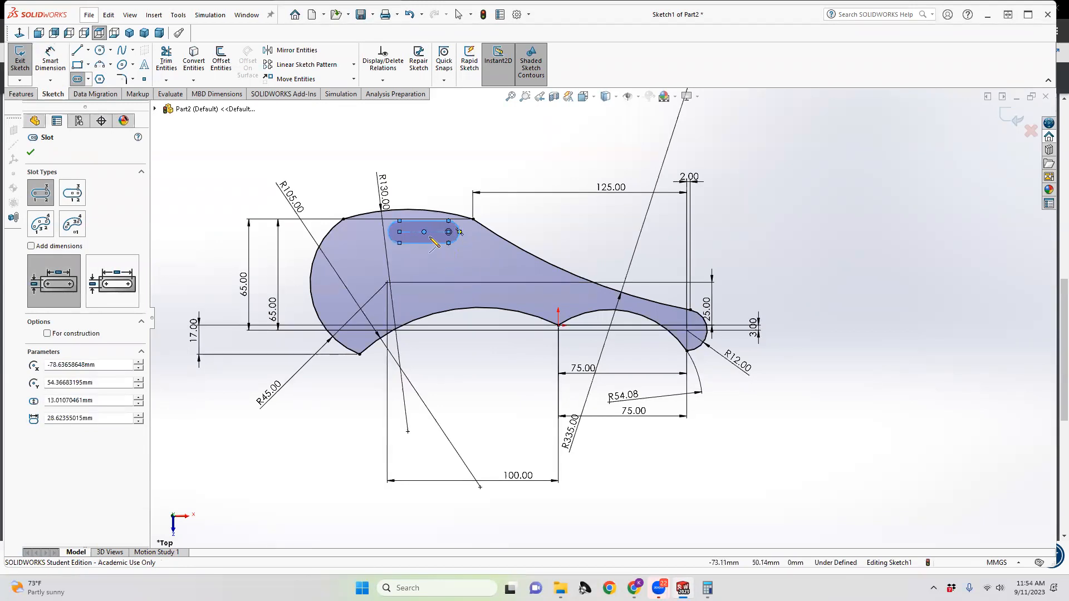
key(Escape)
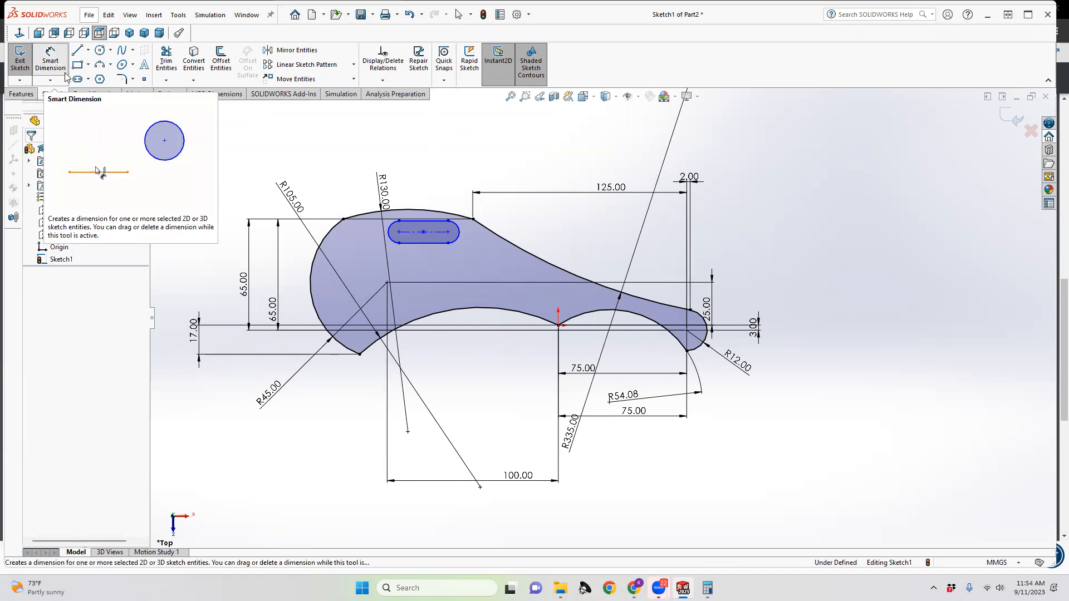
Step: Draw a horizontal centerline about 374 mm long, aligned with the small right arc's center and extending past both sides of the profile
click(88, 50)
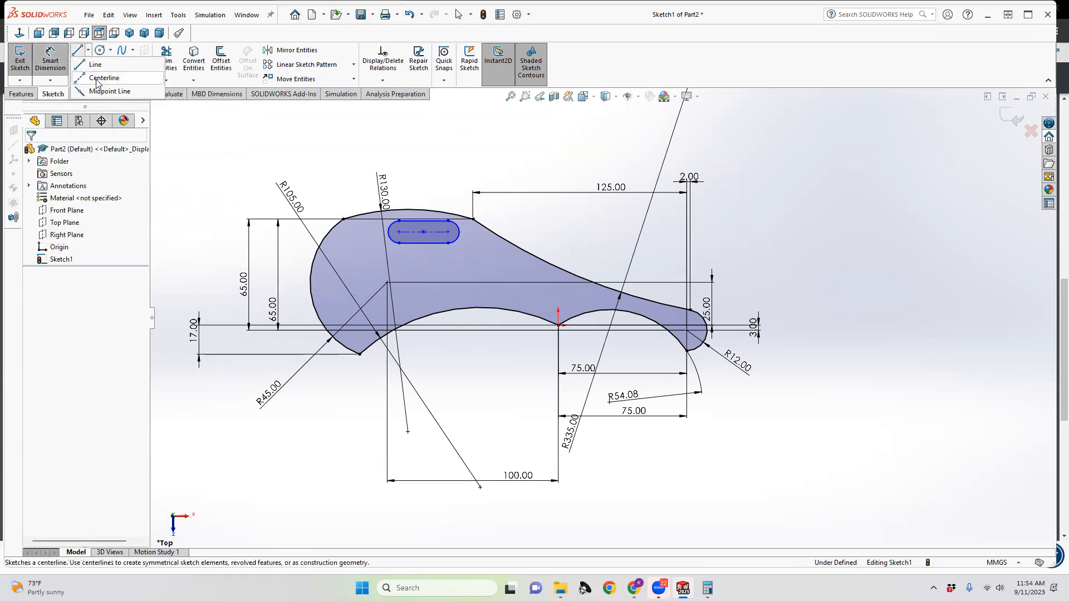
click(87, 53)
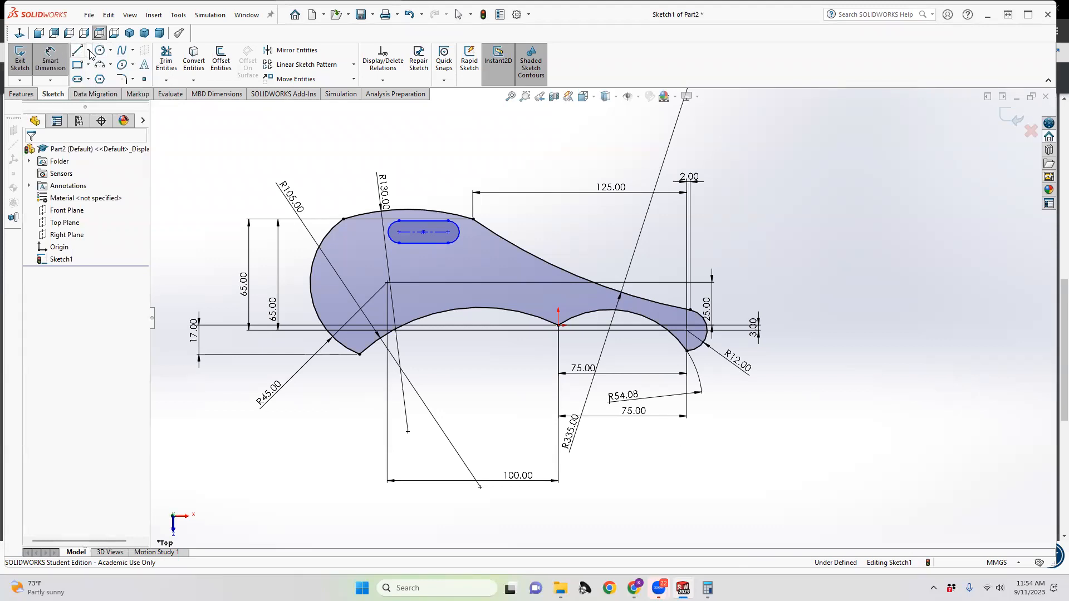
click(89, 50)
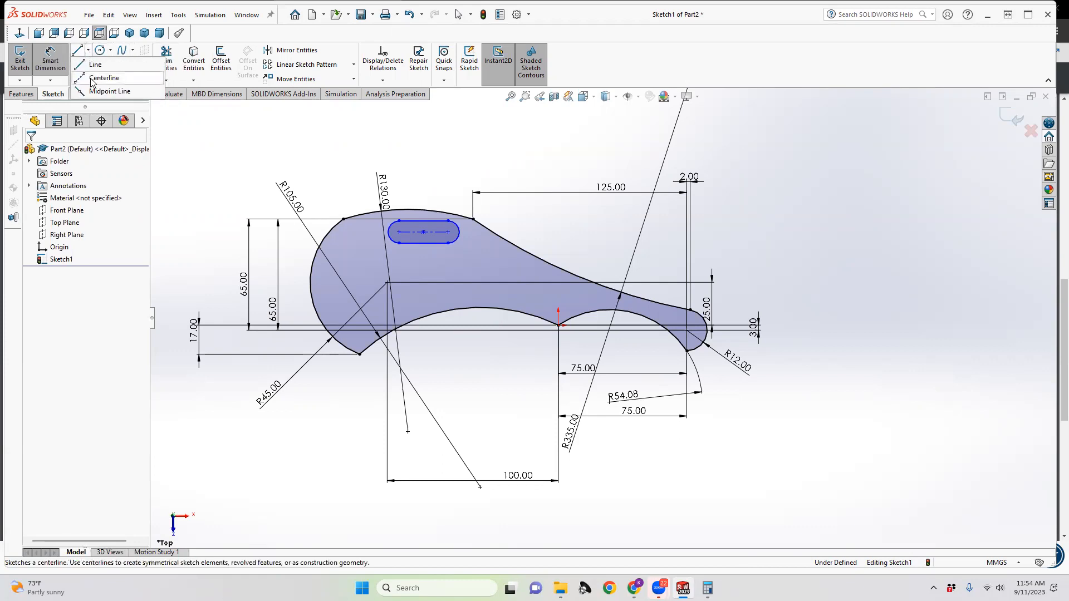
click(103, 78)
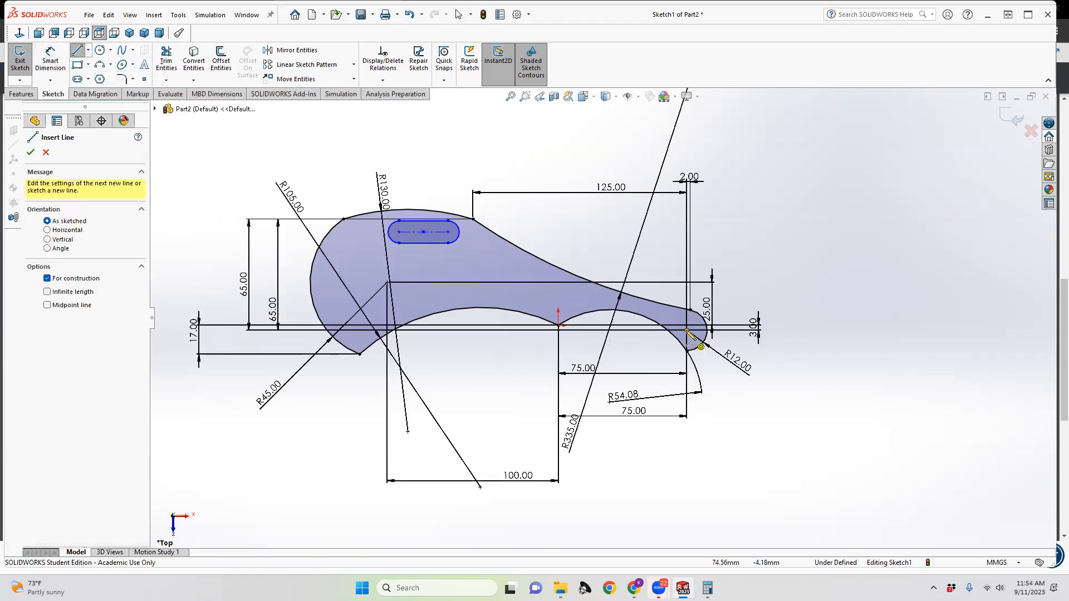
click(806, 331)
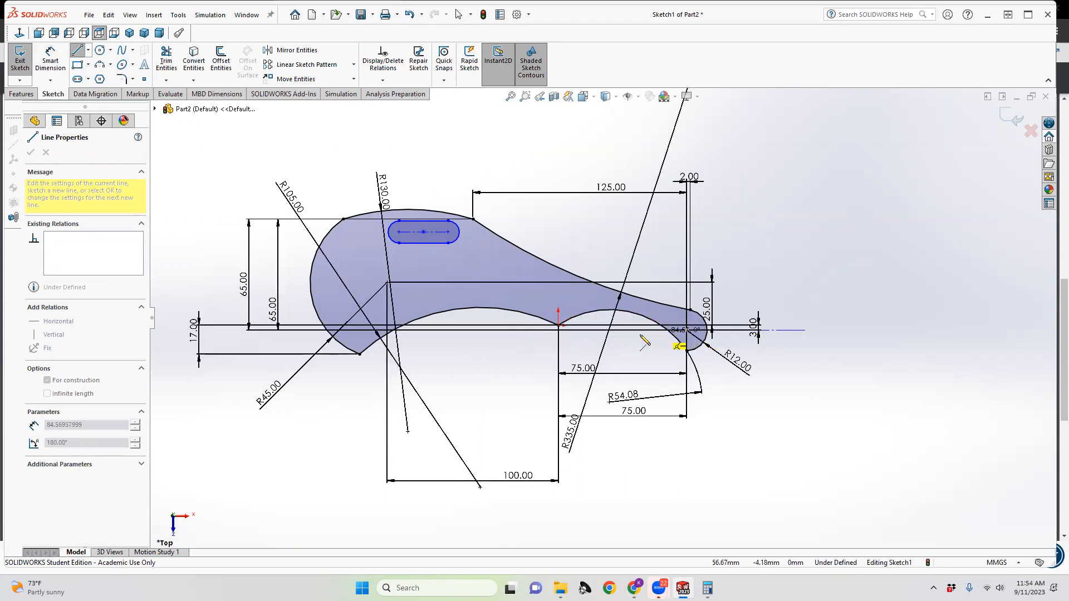
click(165, 330)
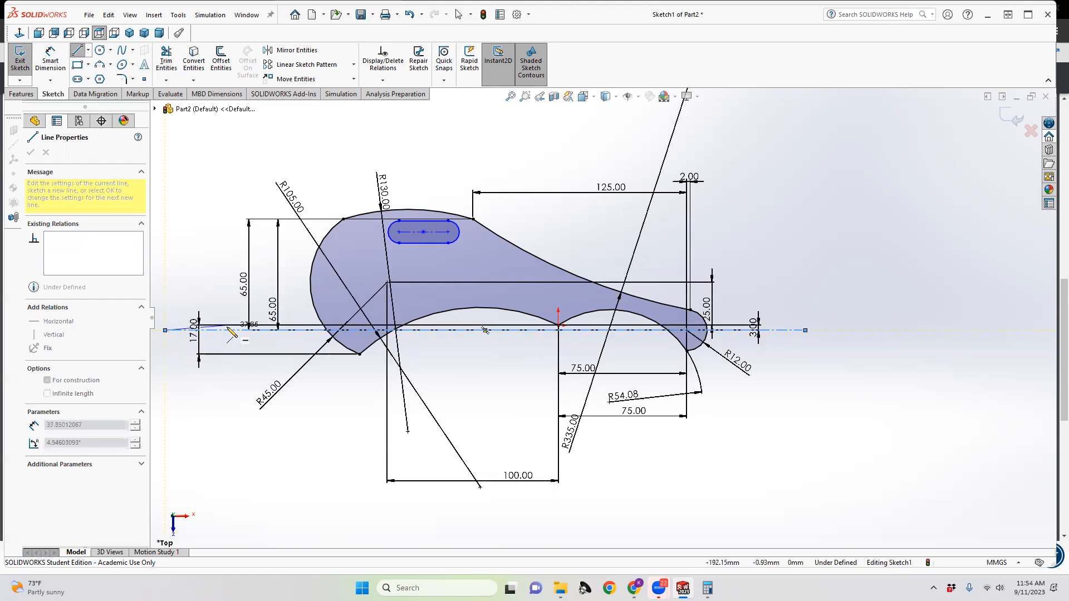
key(Escape)
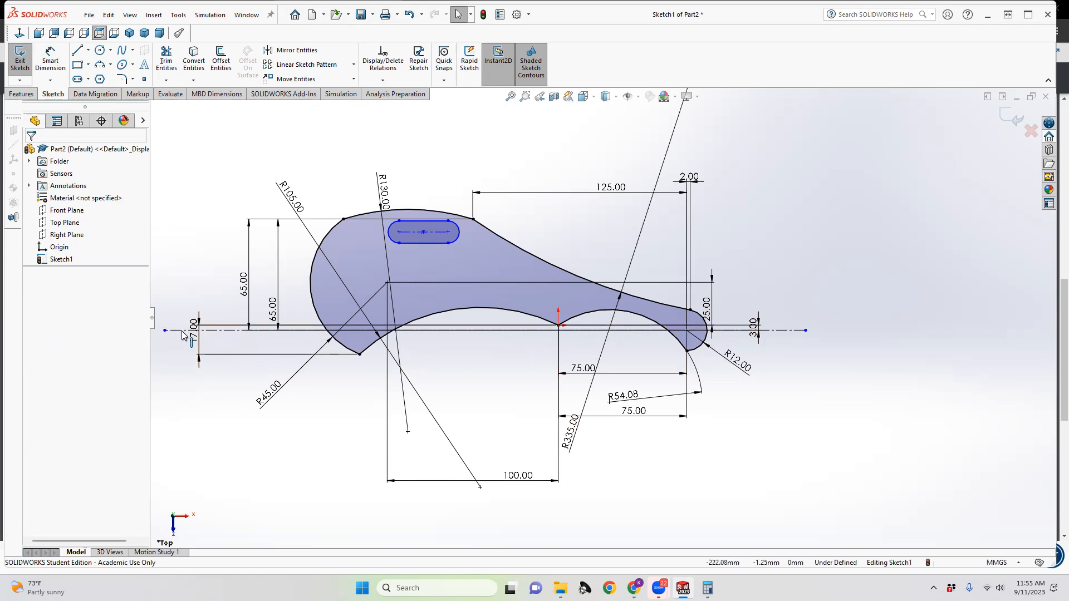
scroll(195, 333, down, 3)
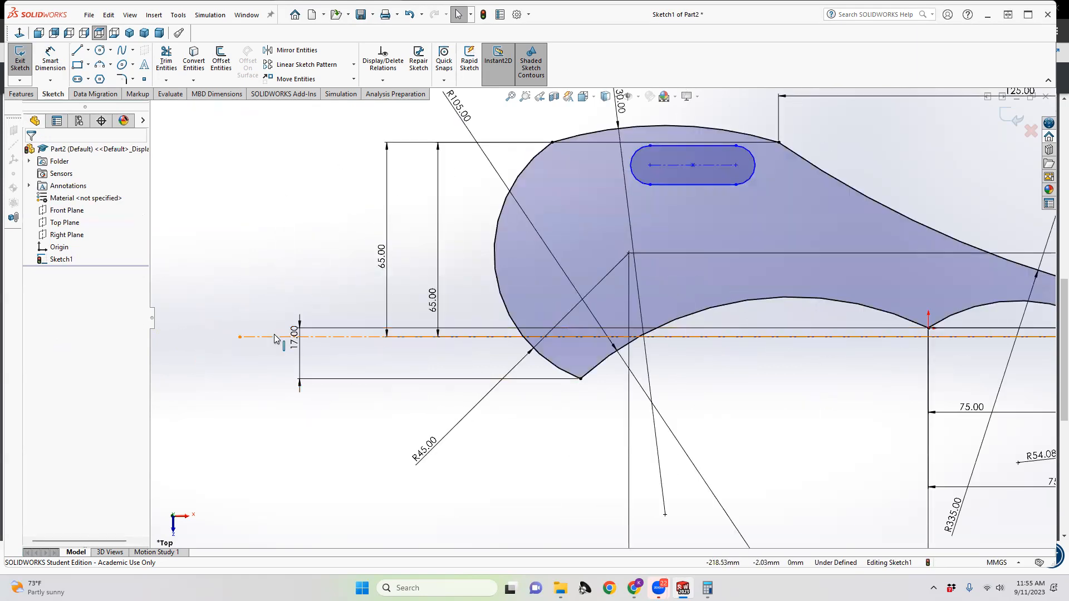
scroll(274, 336, up, 3)
scroll(665, 306, down, 1)
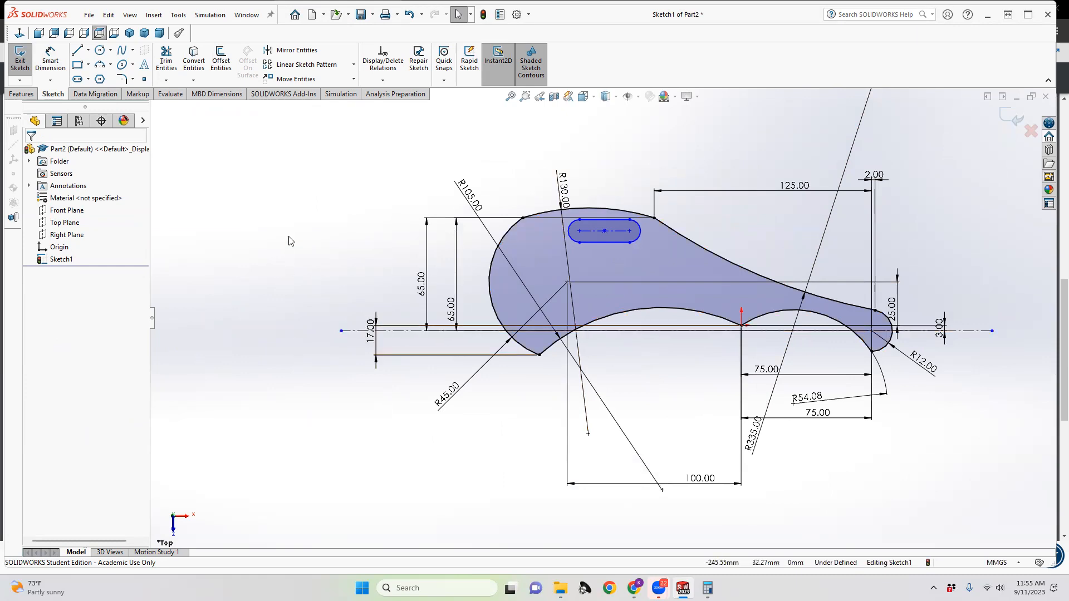
click(50, 60)
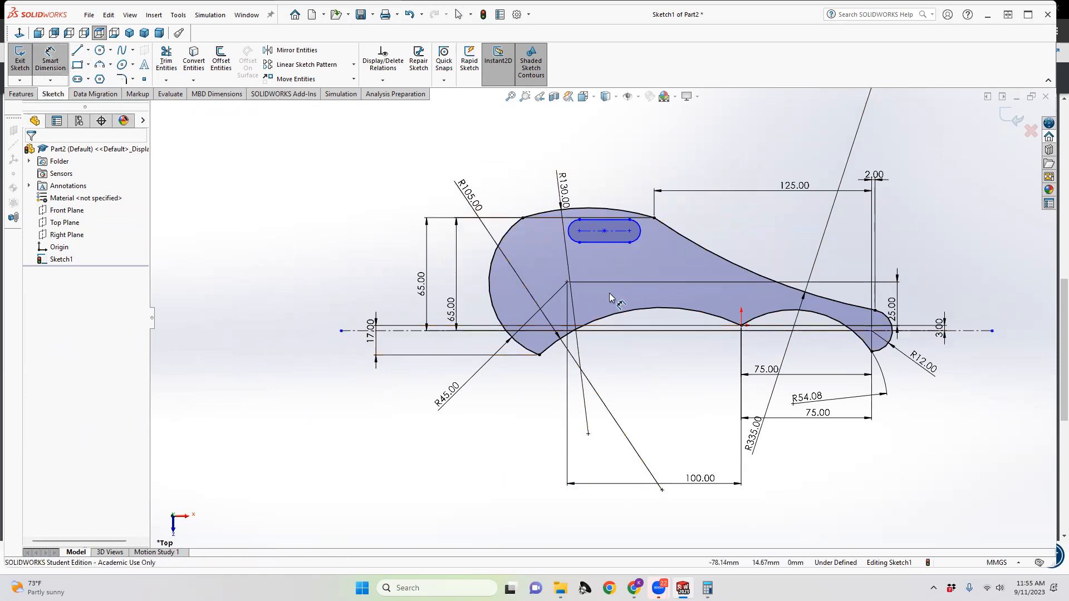
click(592, 243)
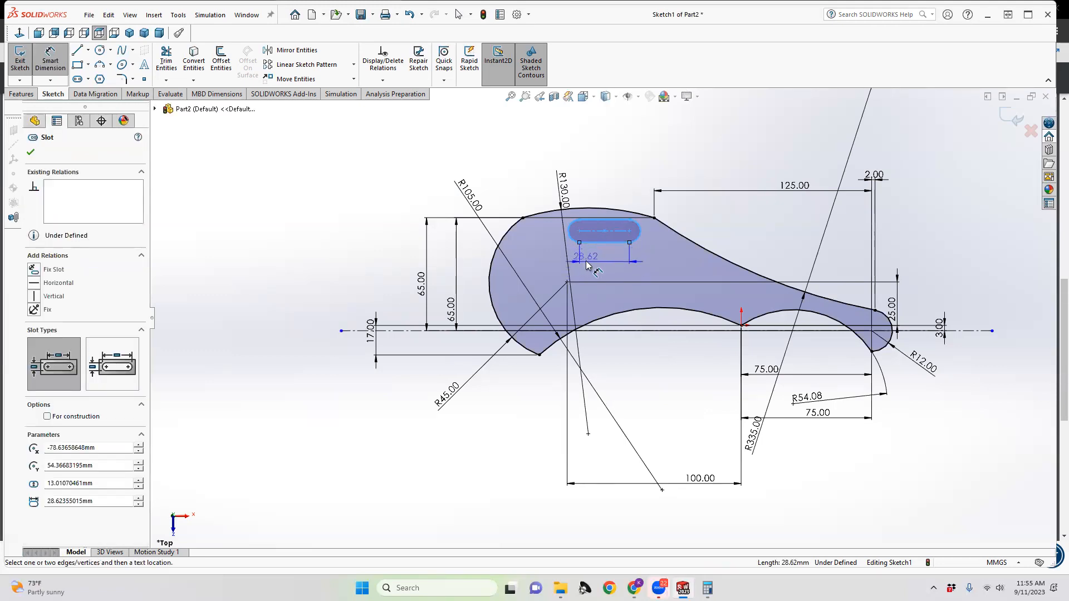
click(357, 332)
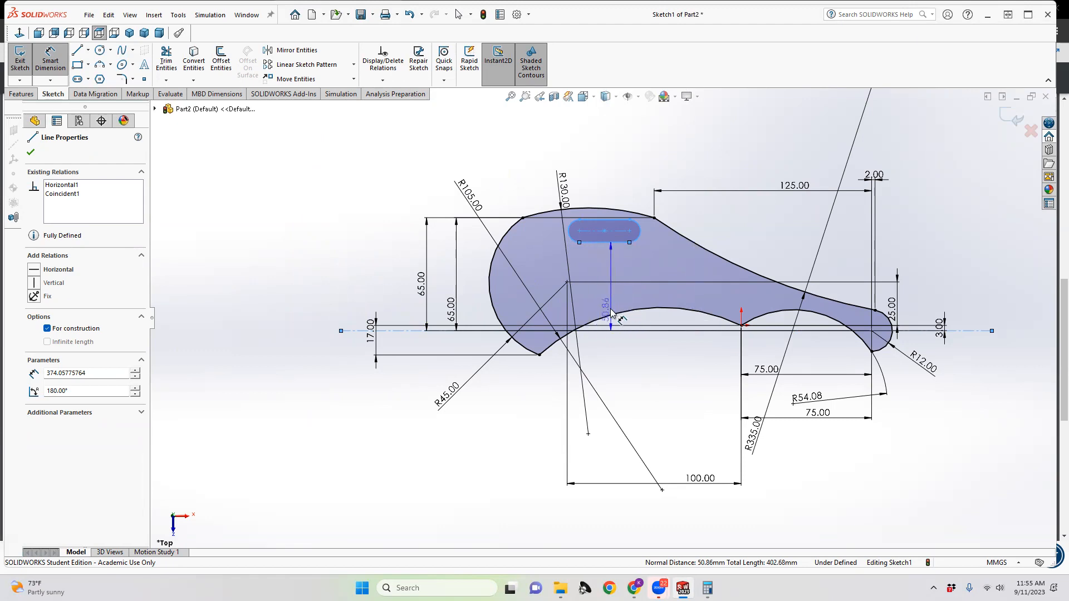
key(Escape)
key(Escape)
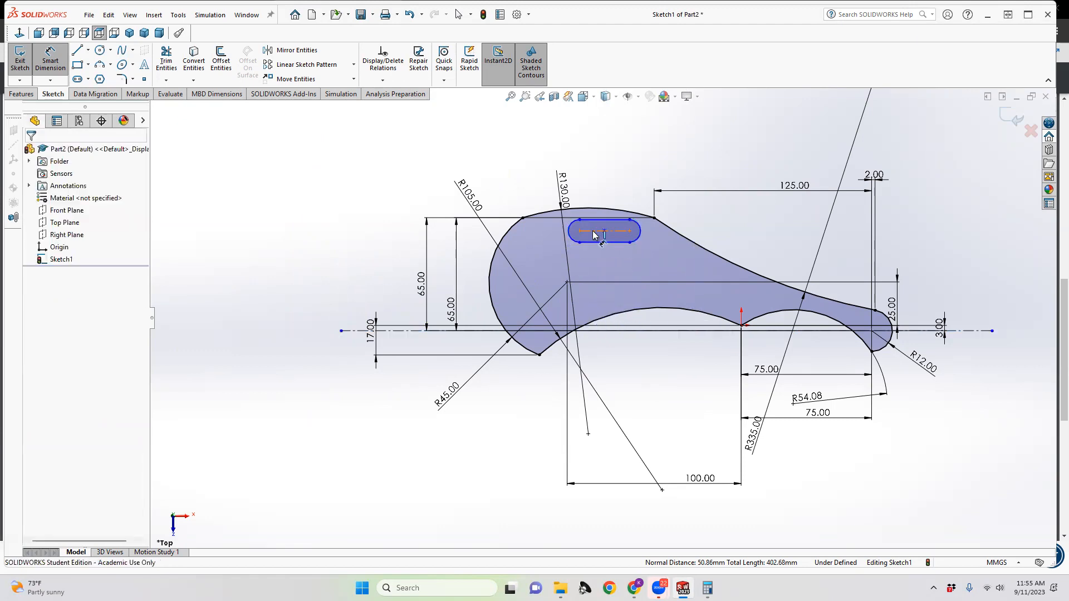
click(595, 234)
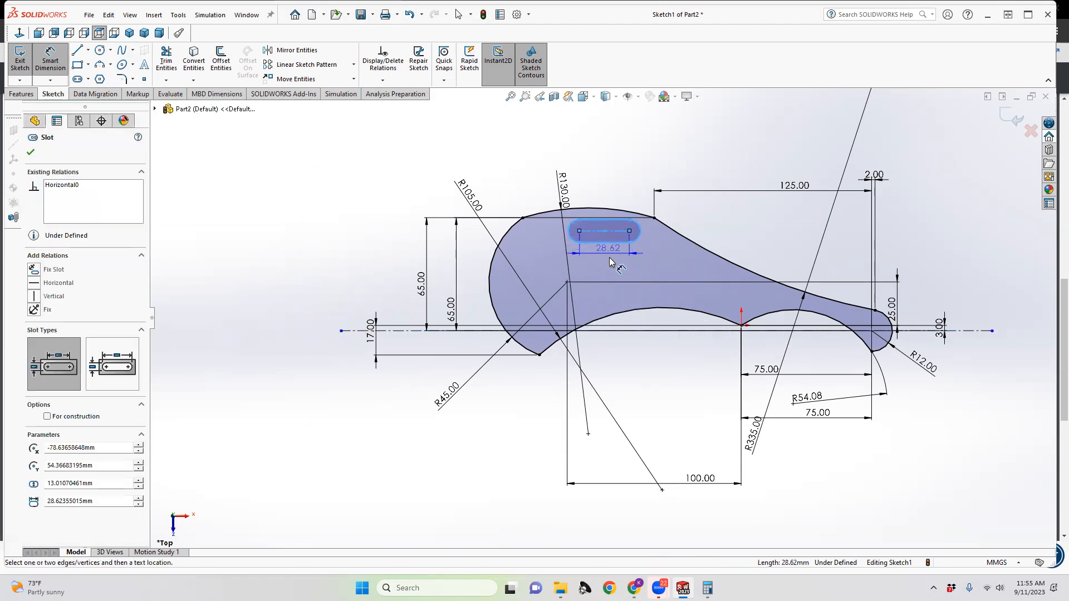
click(622, 332)
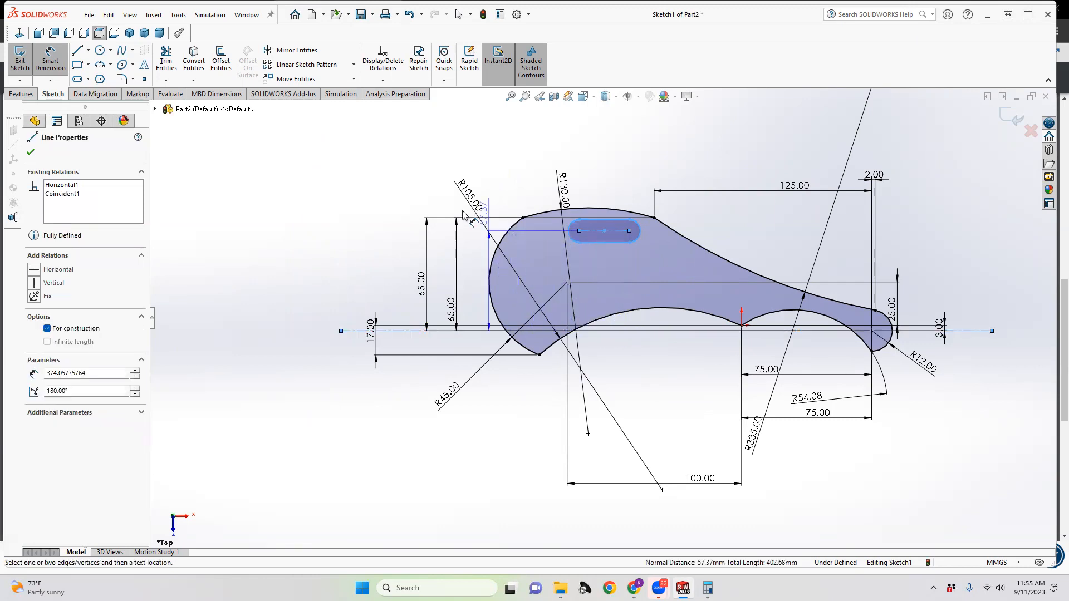
key(Escape)
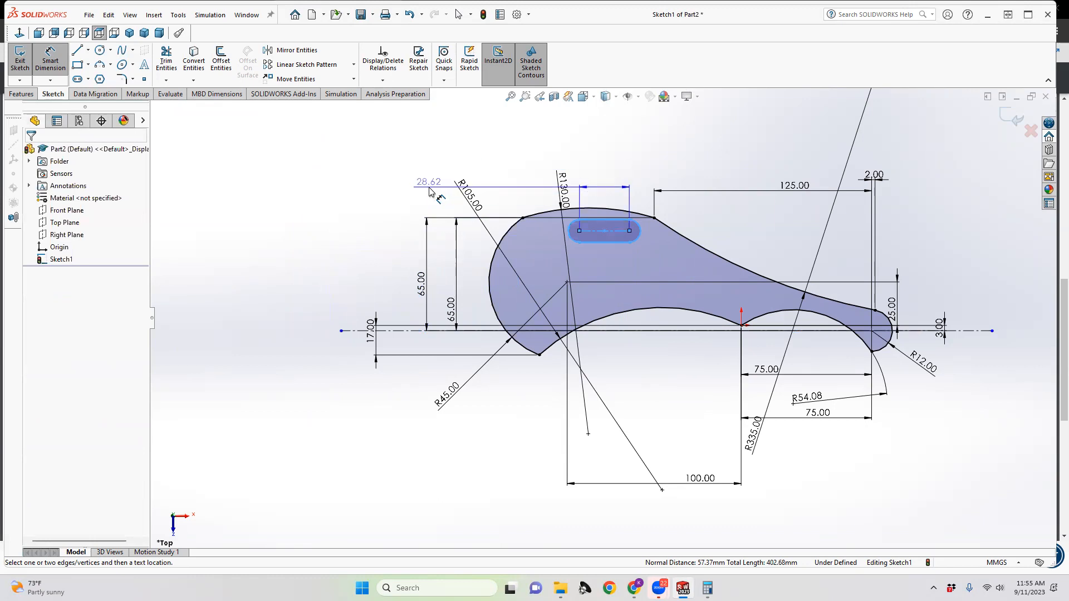
key(Escape)
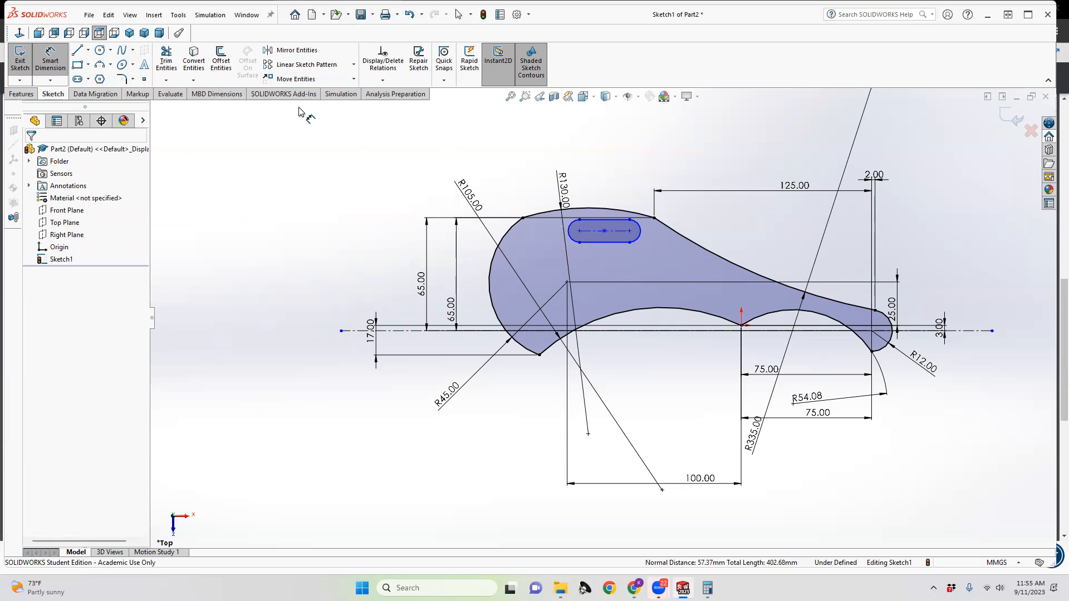
Step: Rotate the slot by 345° about its left arc center using Rotate Entities
click(353, 80)
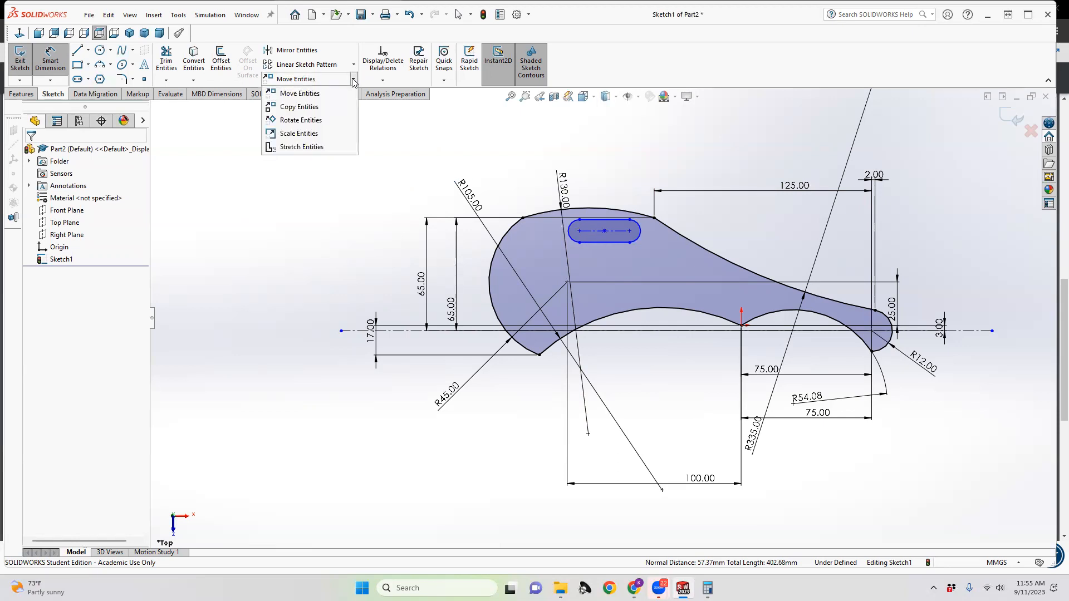
click(307, 120)
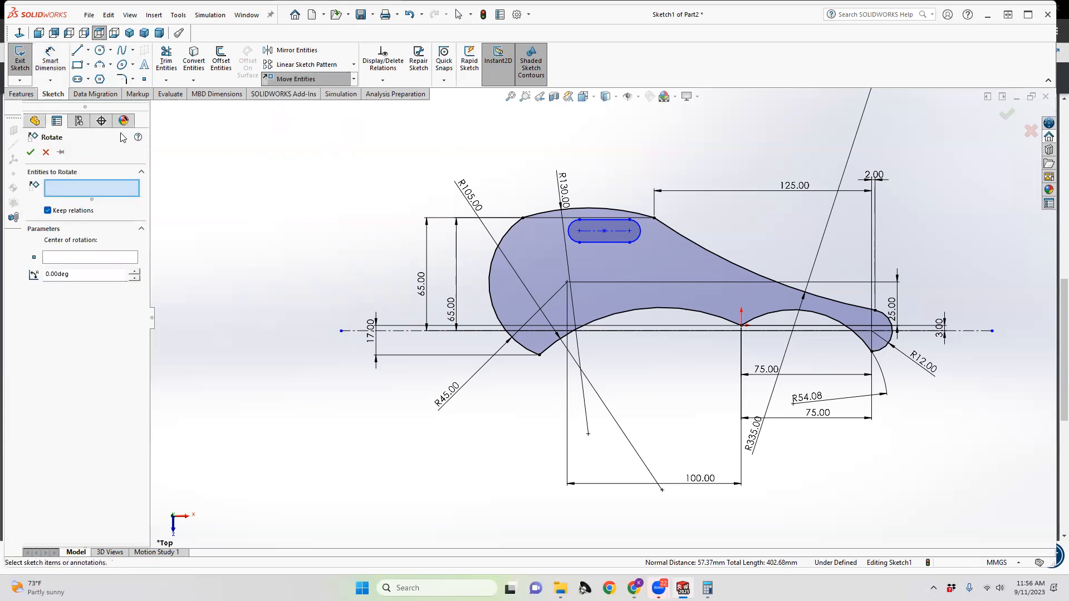
click(585, 235)
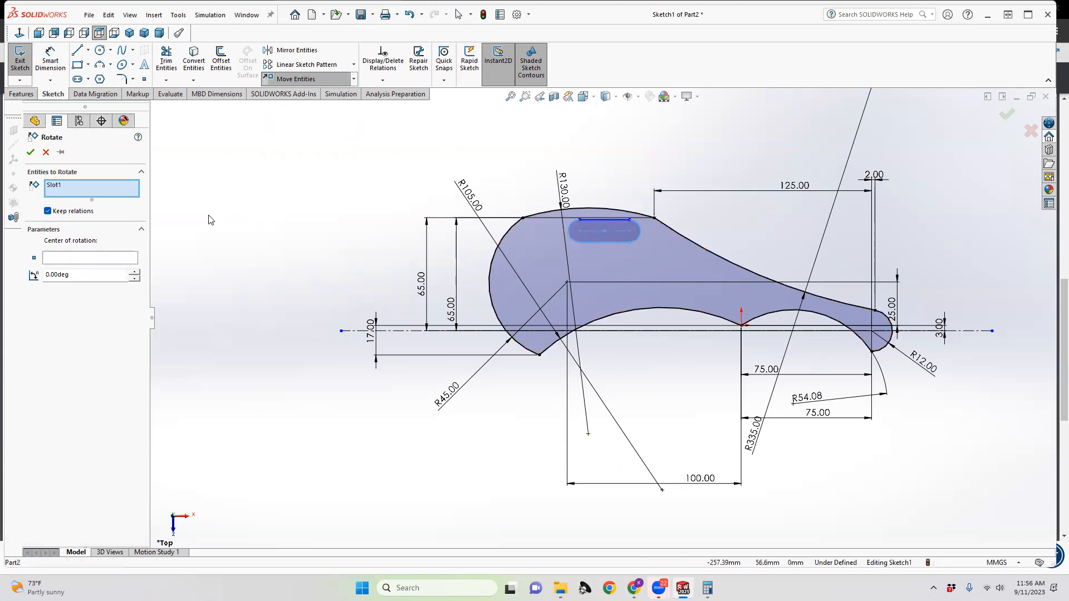
click(84, 258)
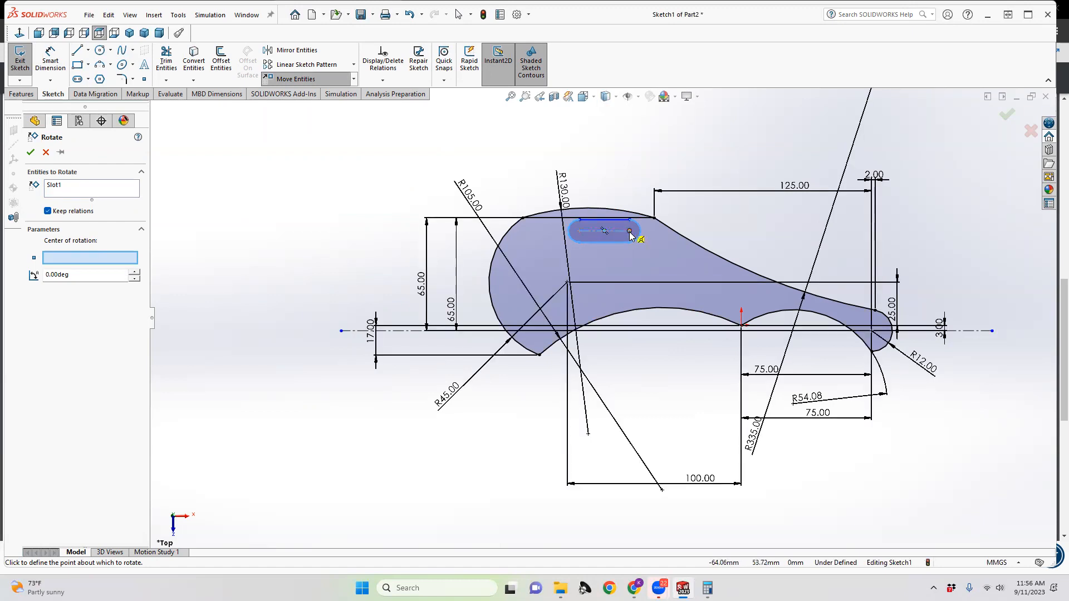
click(579, 231)
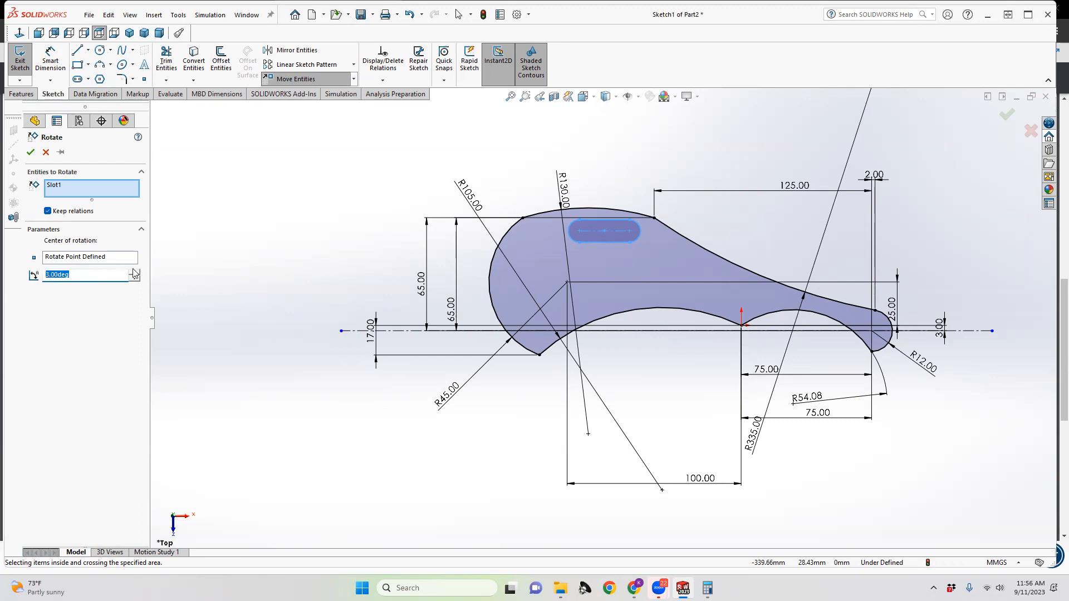
key(BackSpace)
click(630, 229)
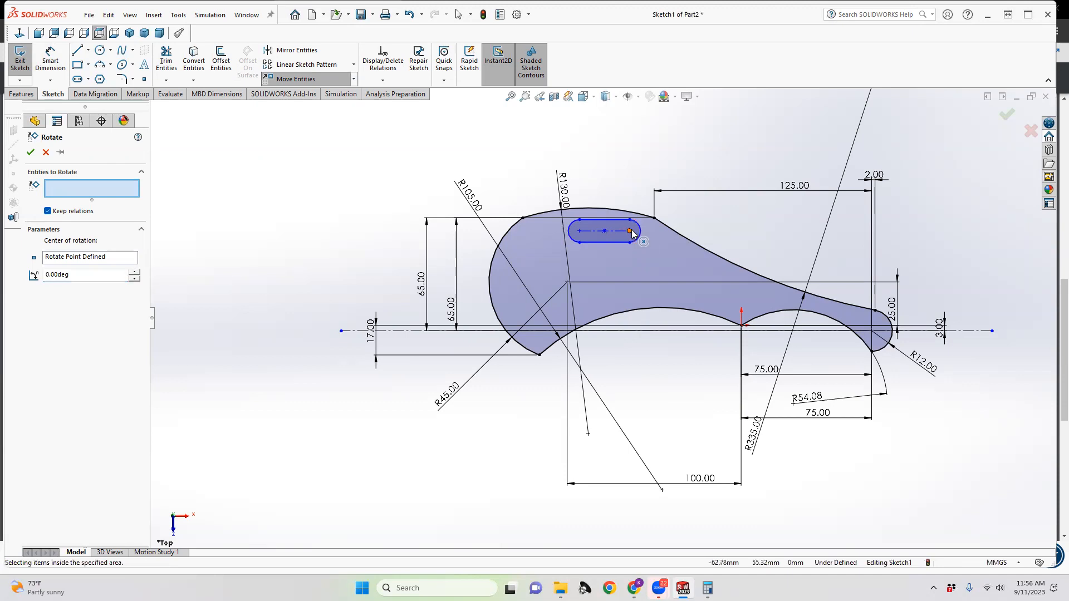
click(633, 236)
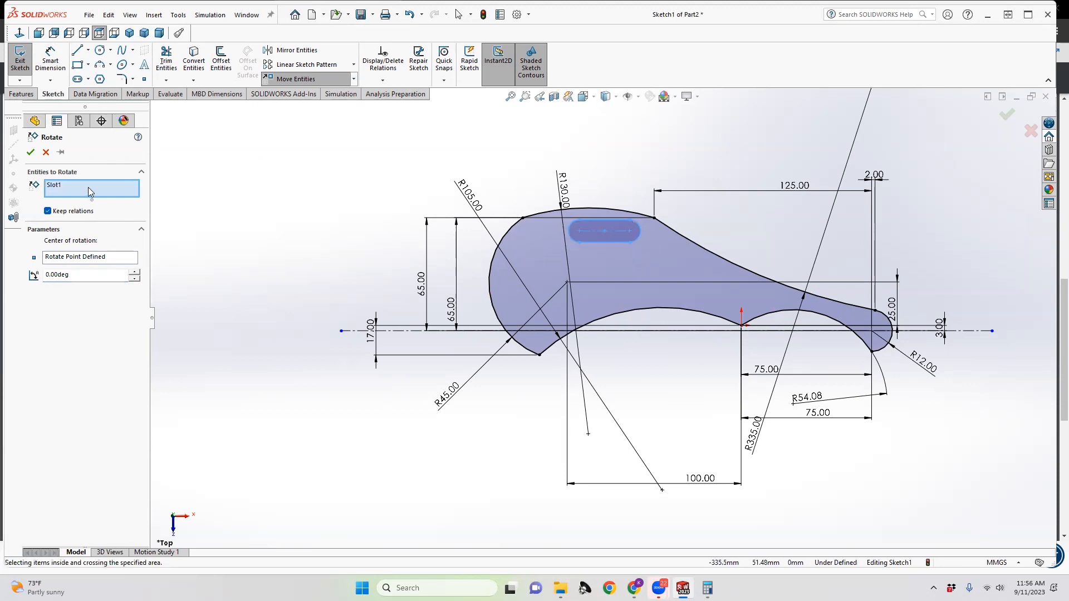
click(117, 259)
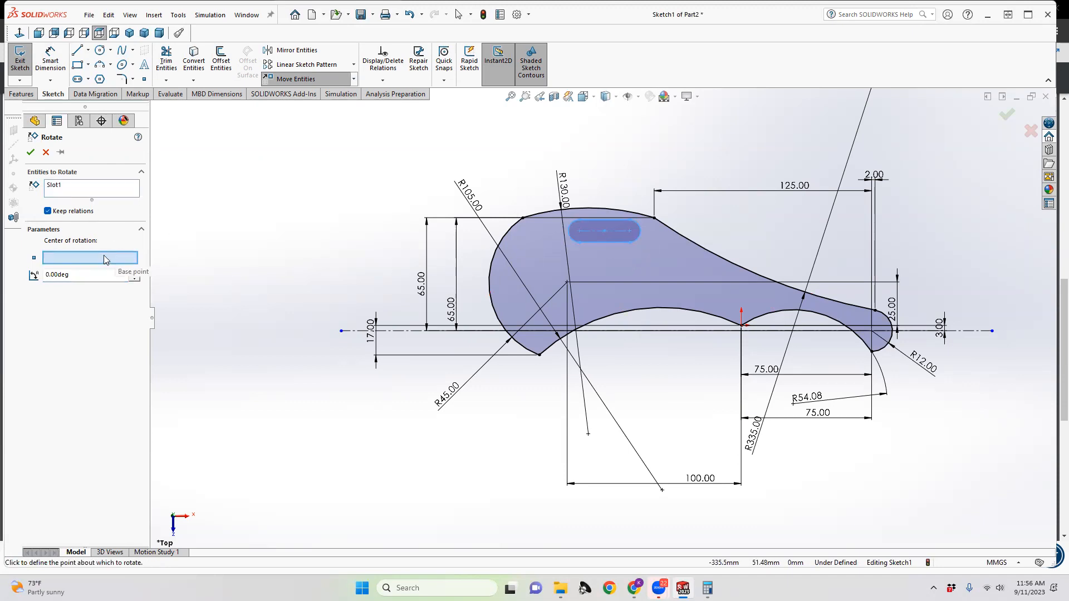
click(579, 230)
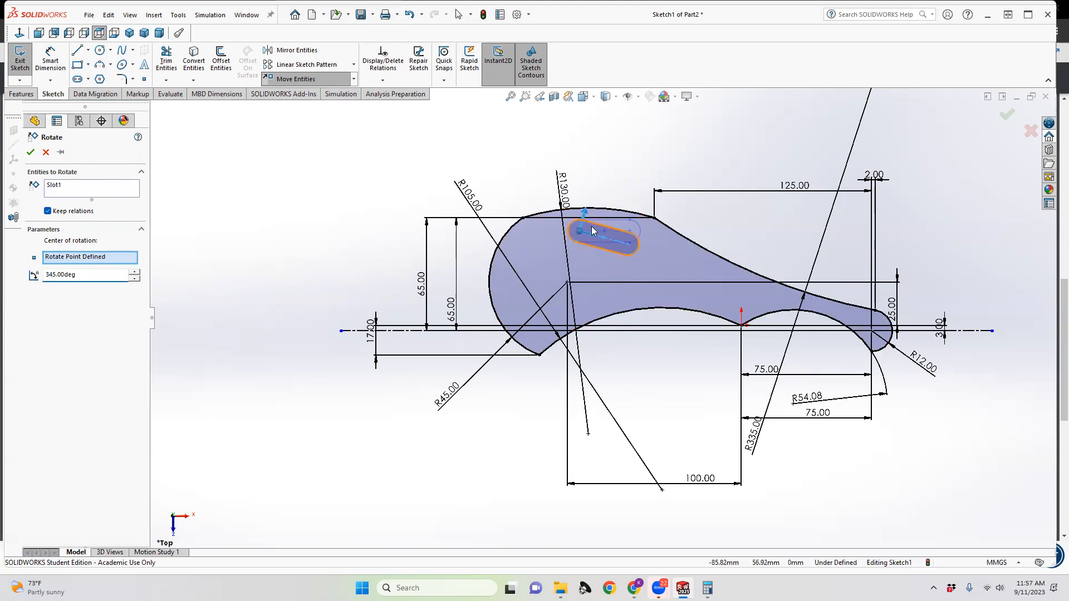
click(31, 153)
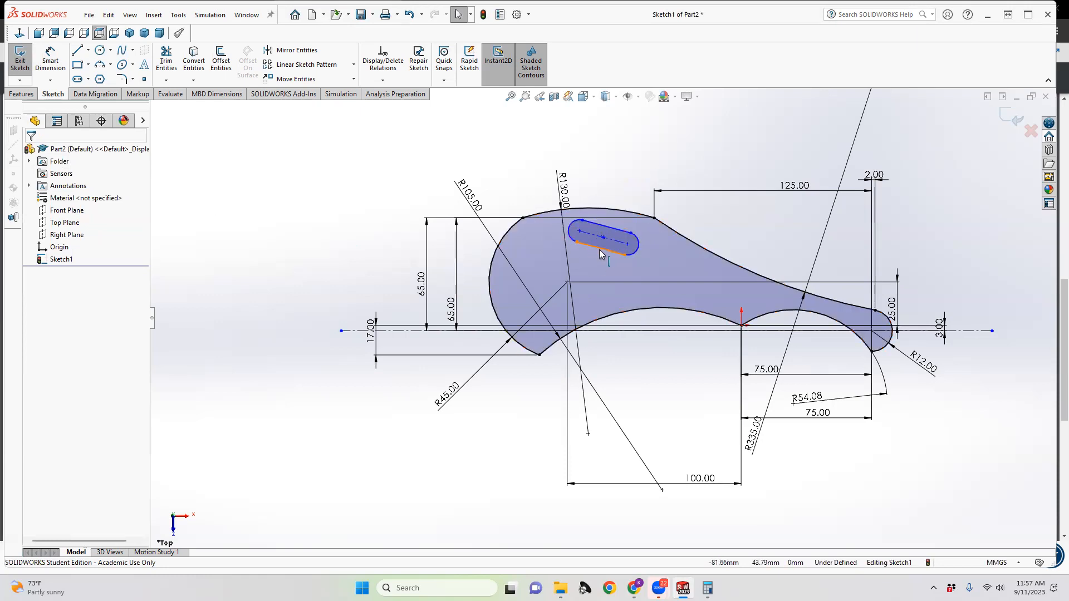
Step: Dimension the angle between the slot's lower straight edge and the horizontal centerline as 17°
click(50, 58)
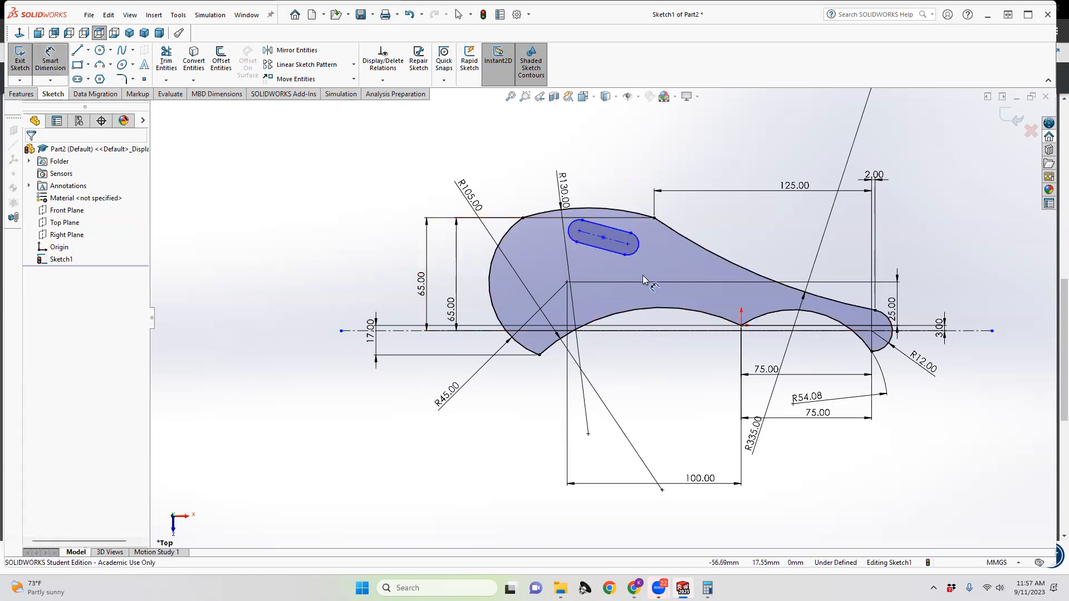
click(614, 256)
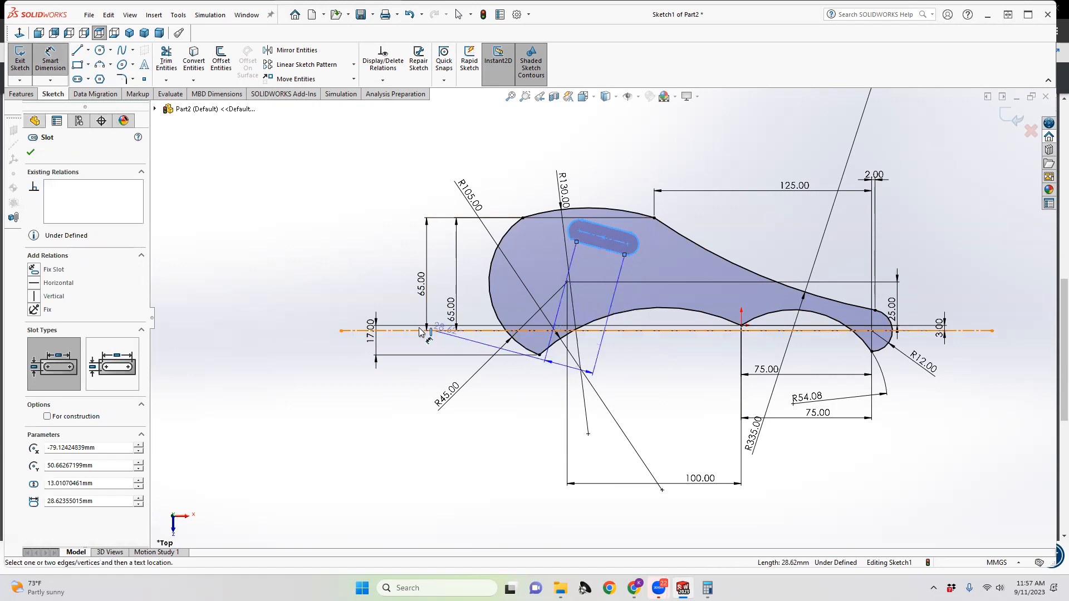
click(358, 331)
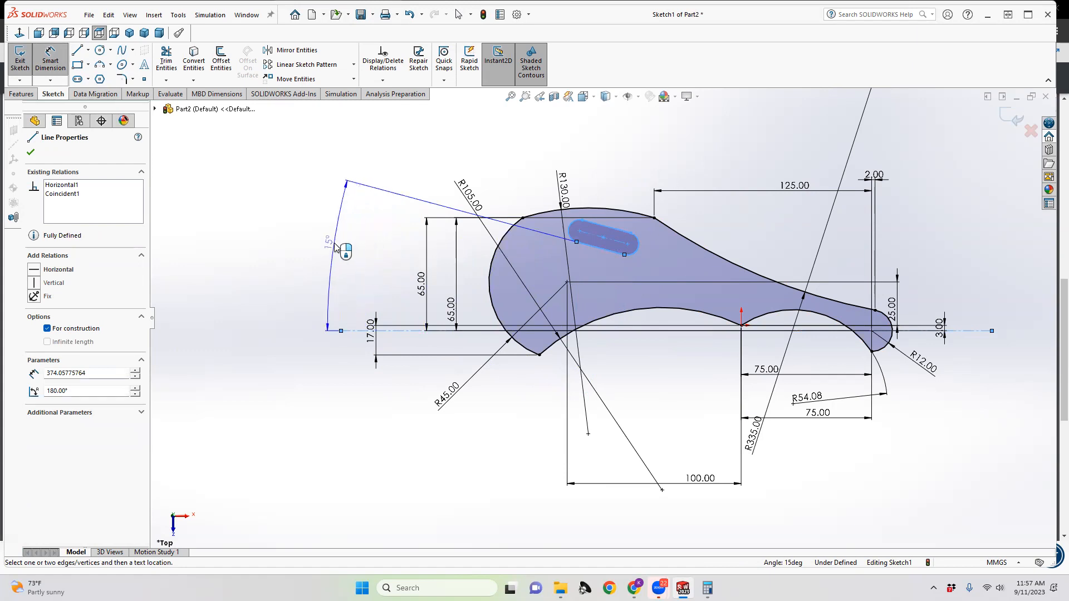
click(330, 248)
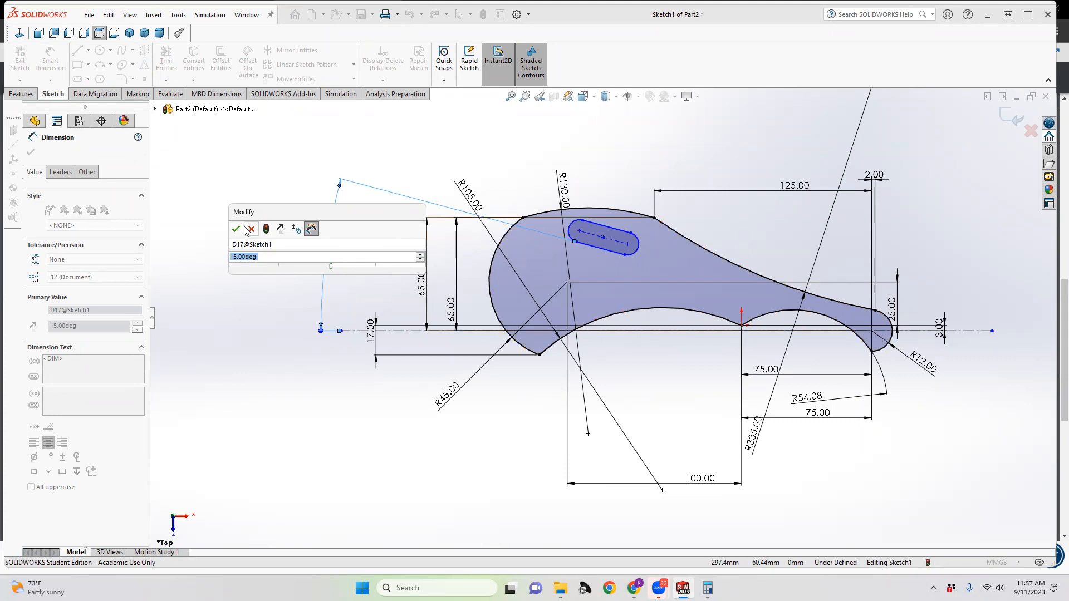
text(1)
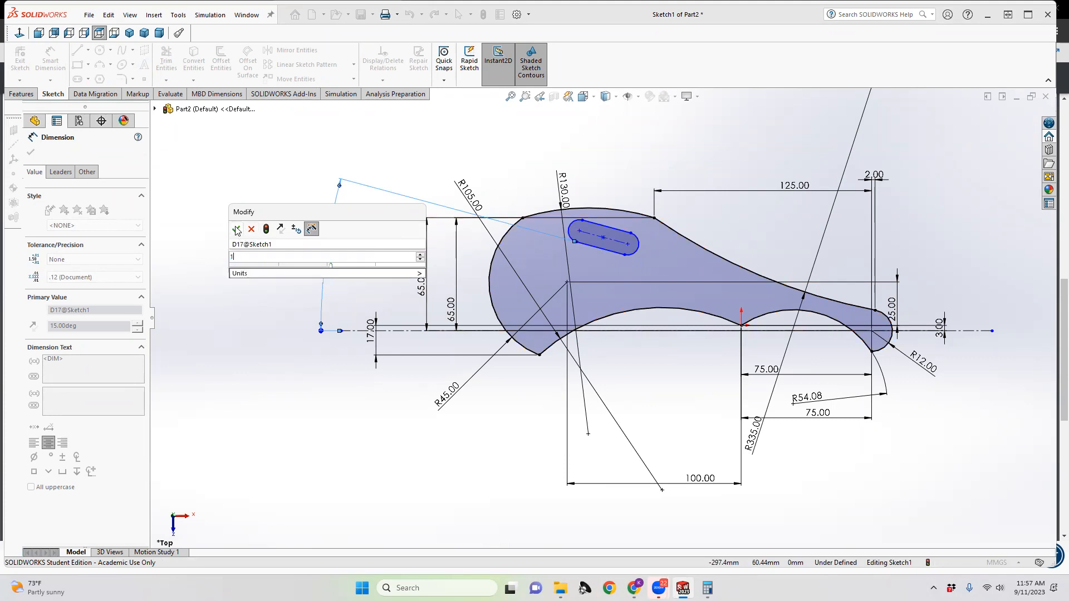
click(236, 230)
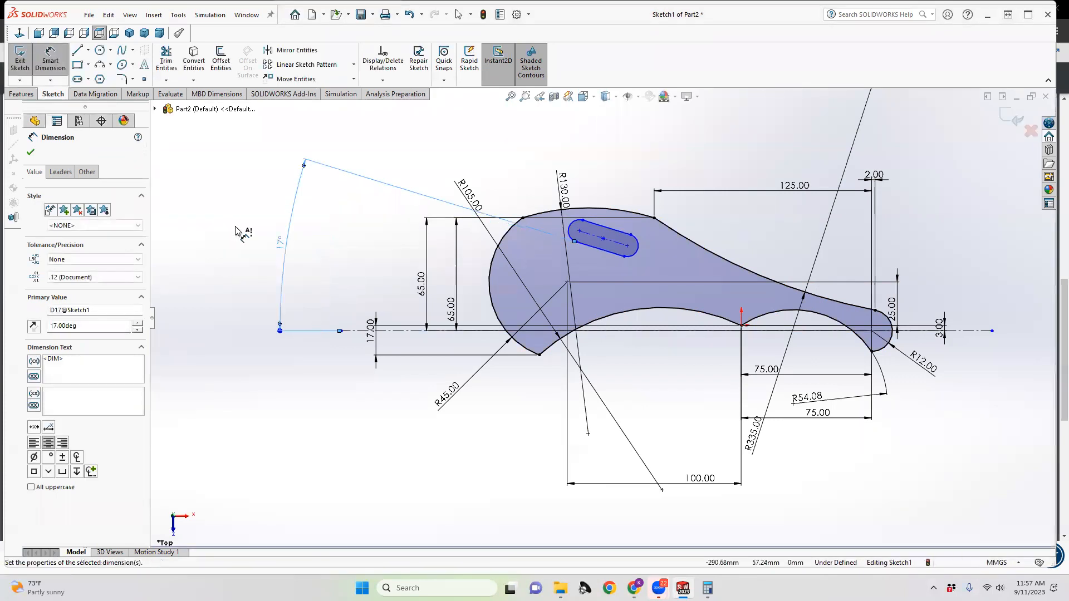
Step: Dimension the vertical distance from the slot's left arc center to the origin as 52 mm
click(579, 225)
click(868, 331)
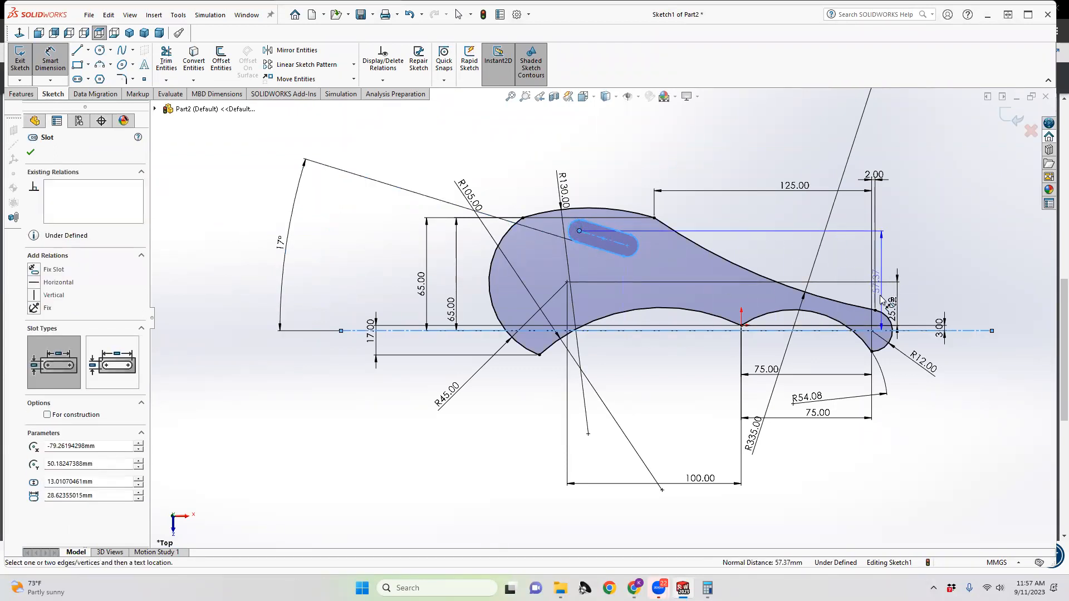
click(741, 325)
click(335, 273)
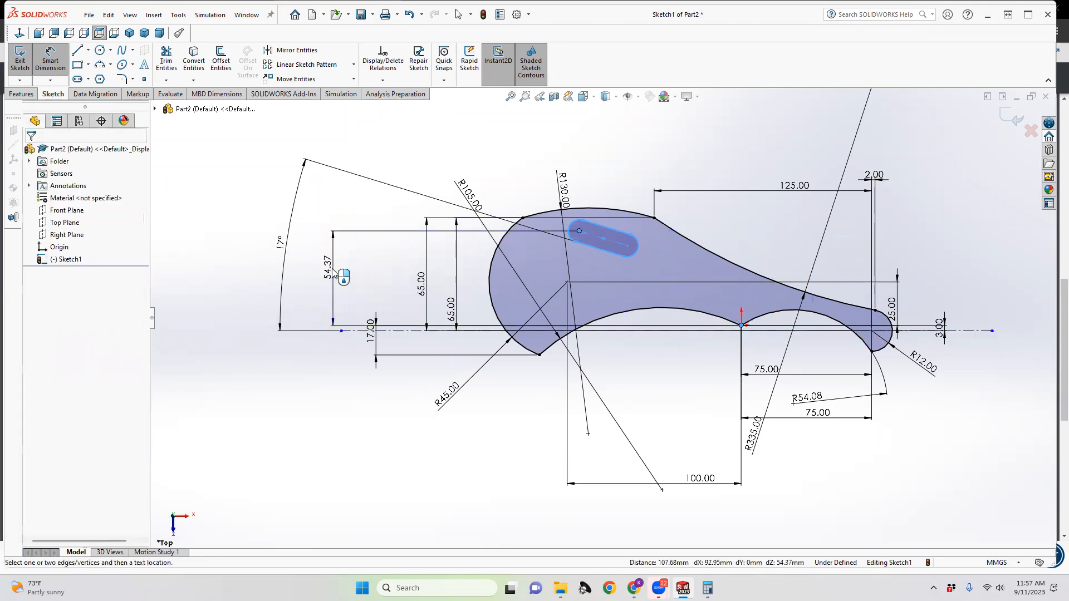
text(5)
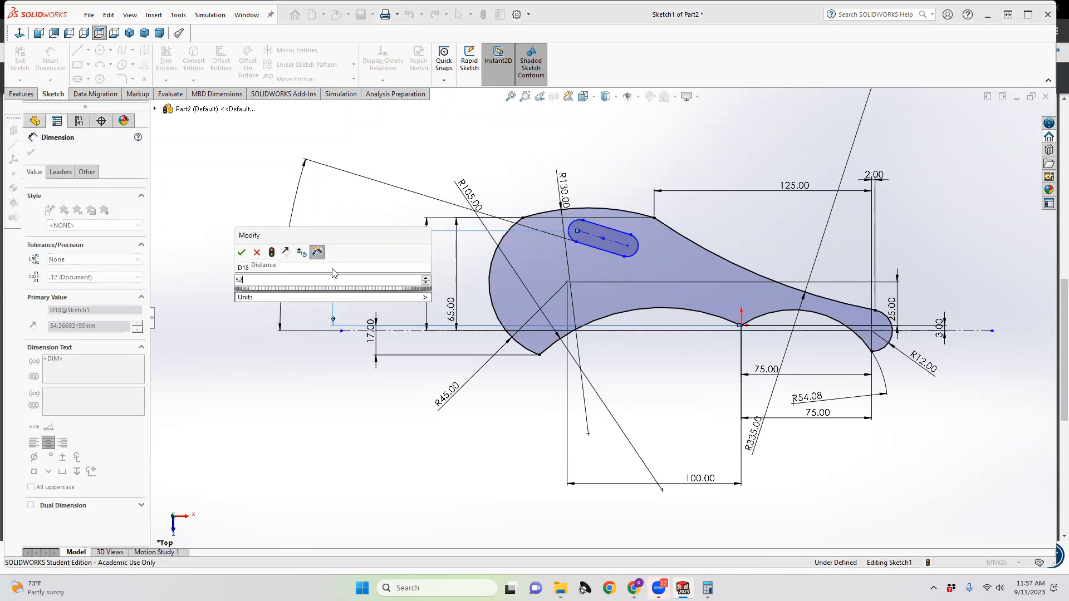
text(2)
key(Return)
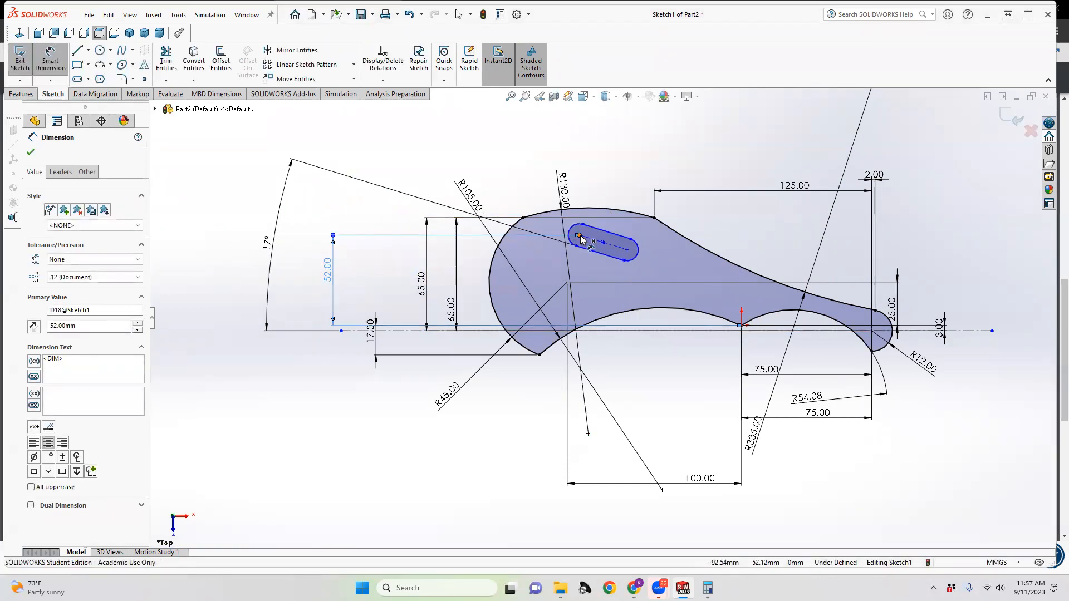
Step: Dimension the horizontal distance from the slot's left arc center to the origin as 95 mm
click(580, 235)
click(741, 325)
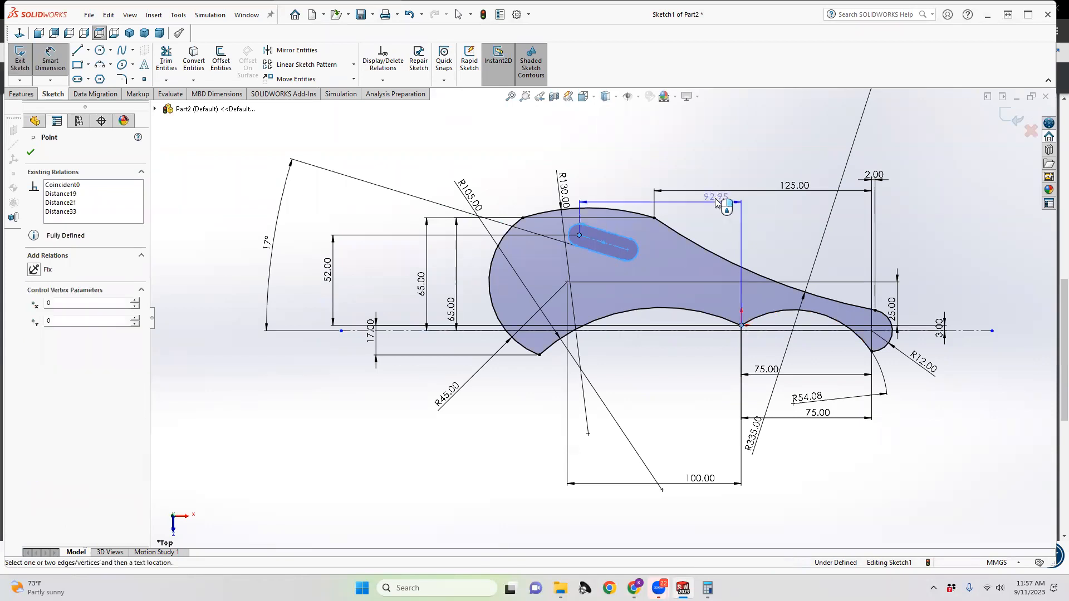
click(713, 136)
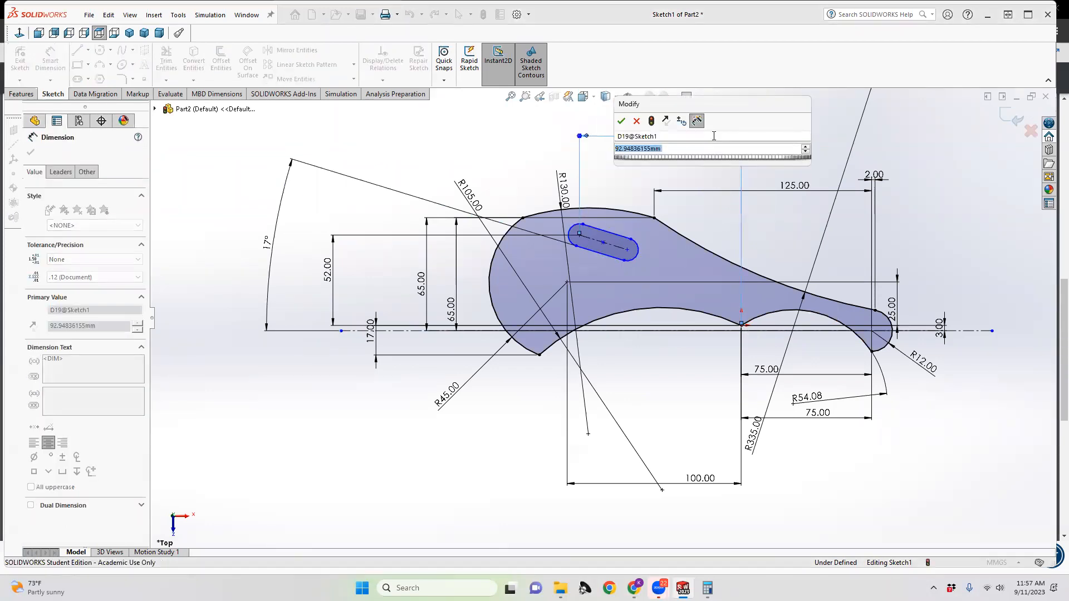
text(95)
click(622, 121)
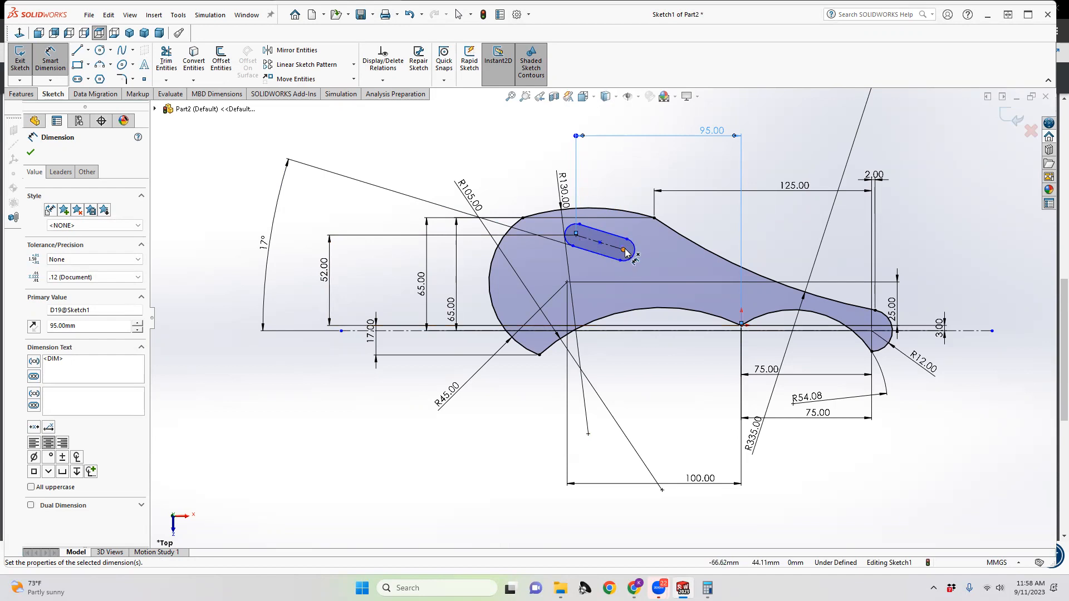
Step: Dimension the slot's center-to-center length as 25.4 mm
click(580, 242)
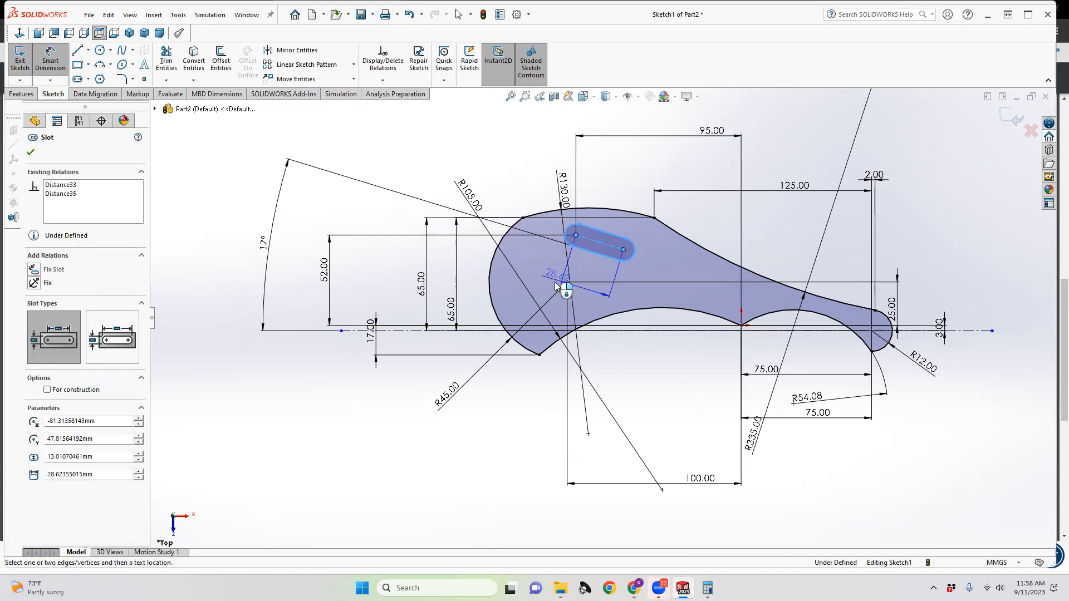
click(491, 418)
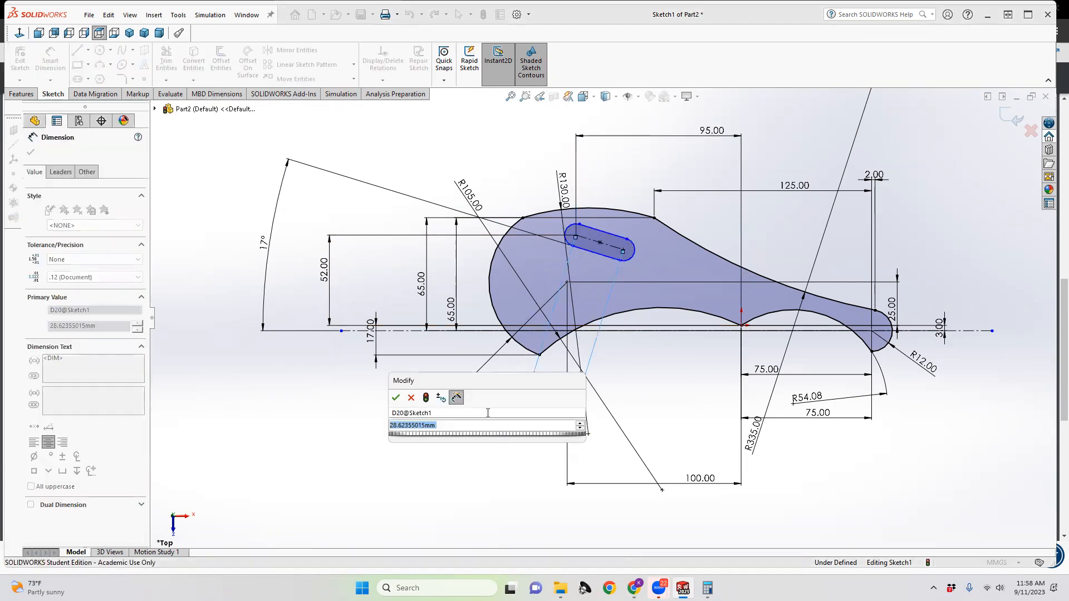
text(25.4)
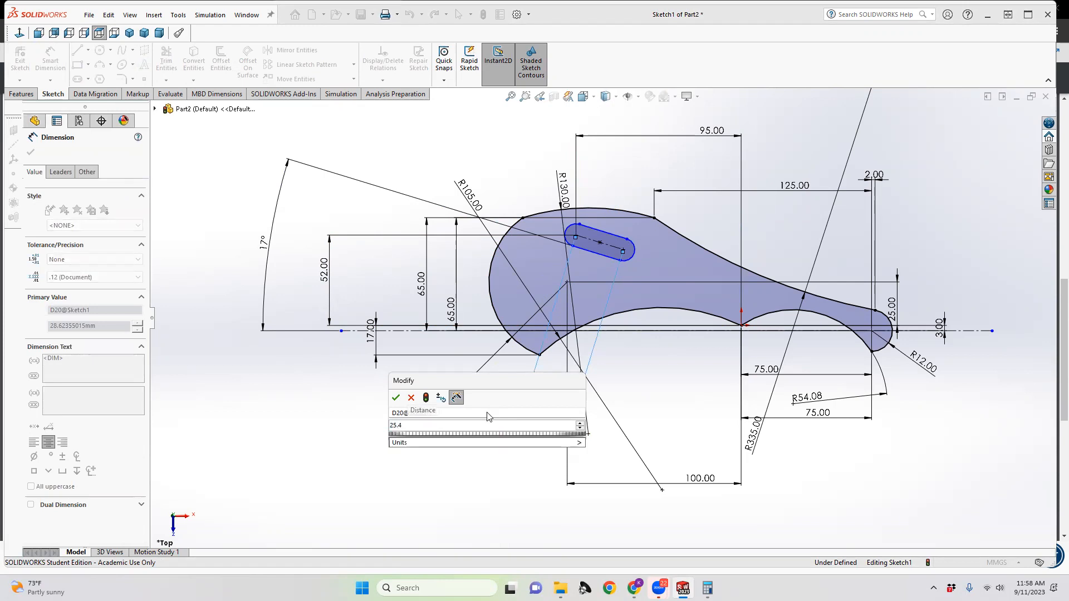
key(Return)
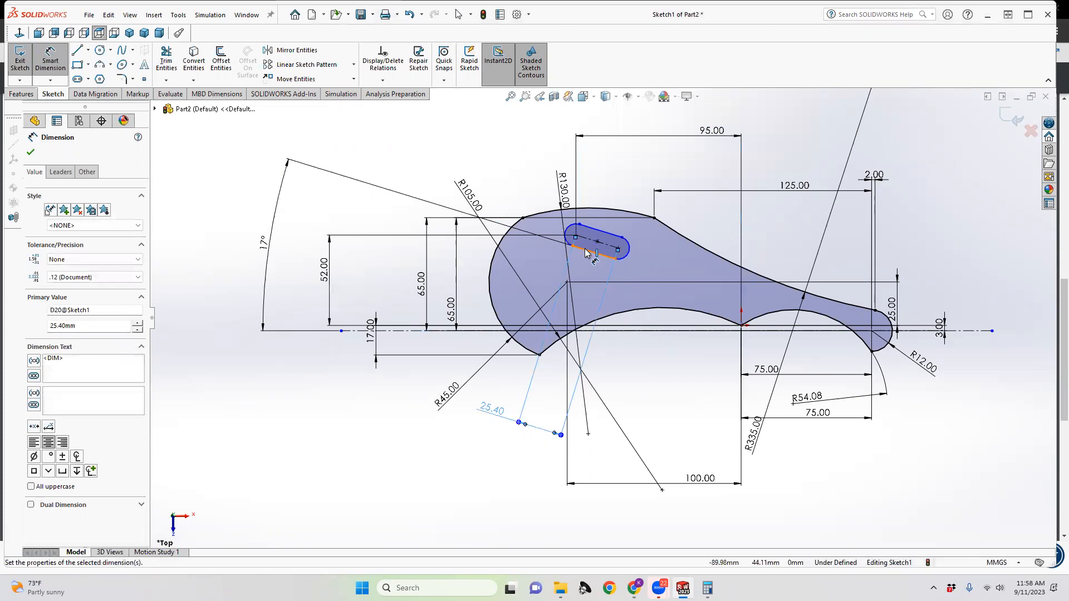
Step: Dimension the slot's width between its two straight edges as 12 mm
click(597, 252)
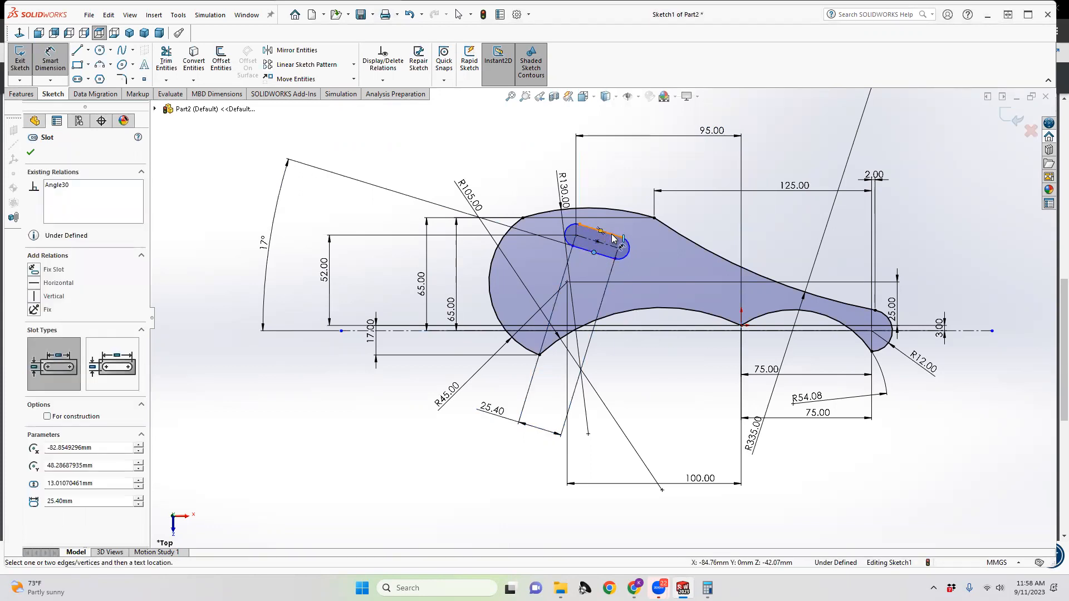
click(613, 238)
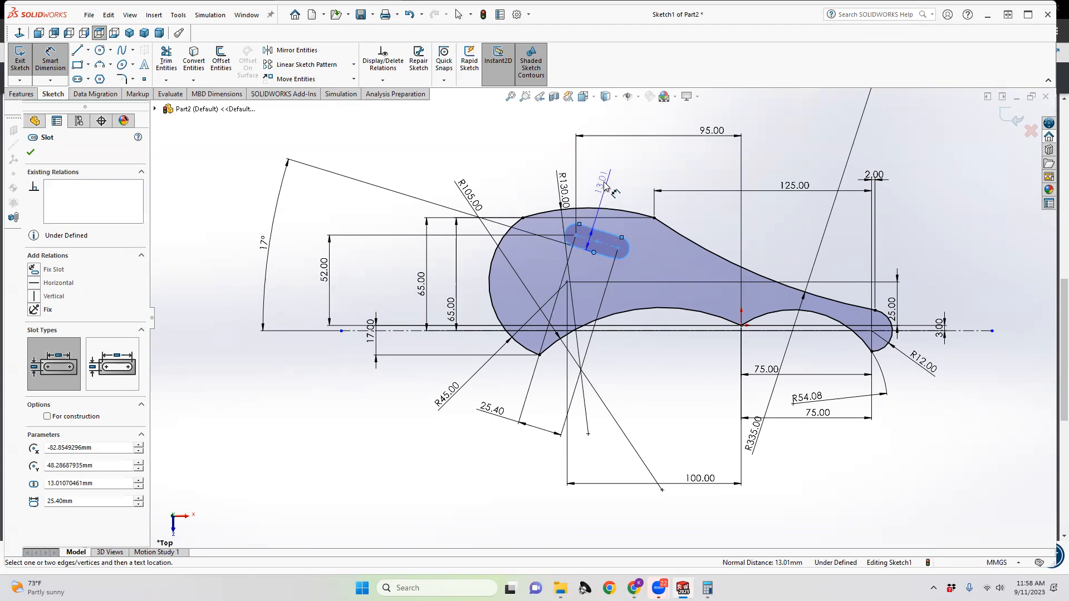
click(521, 146)
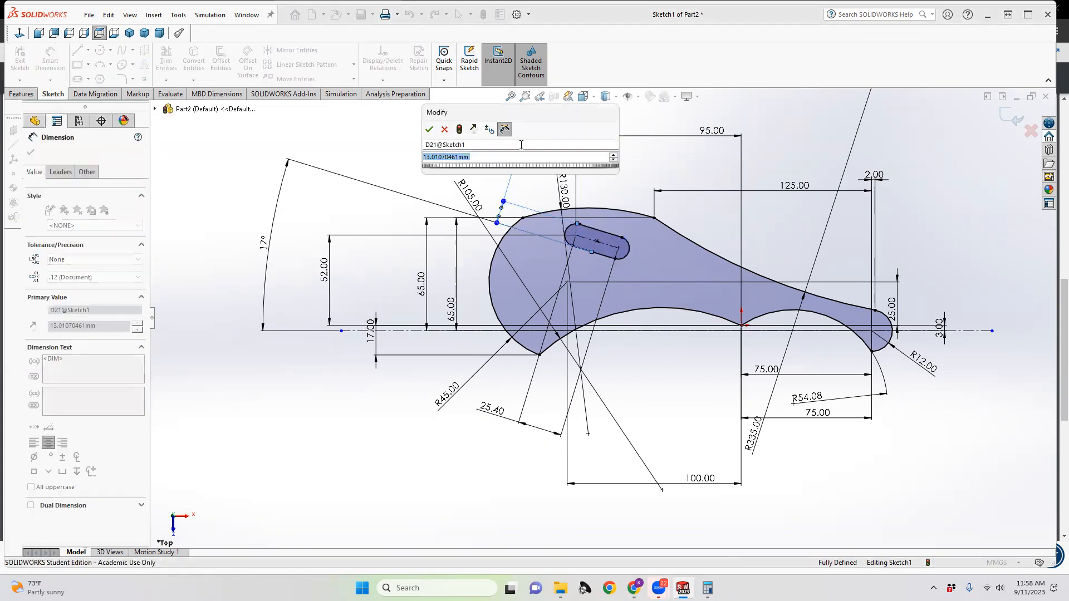
text(12)
key(Return)
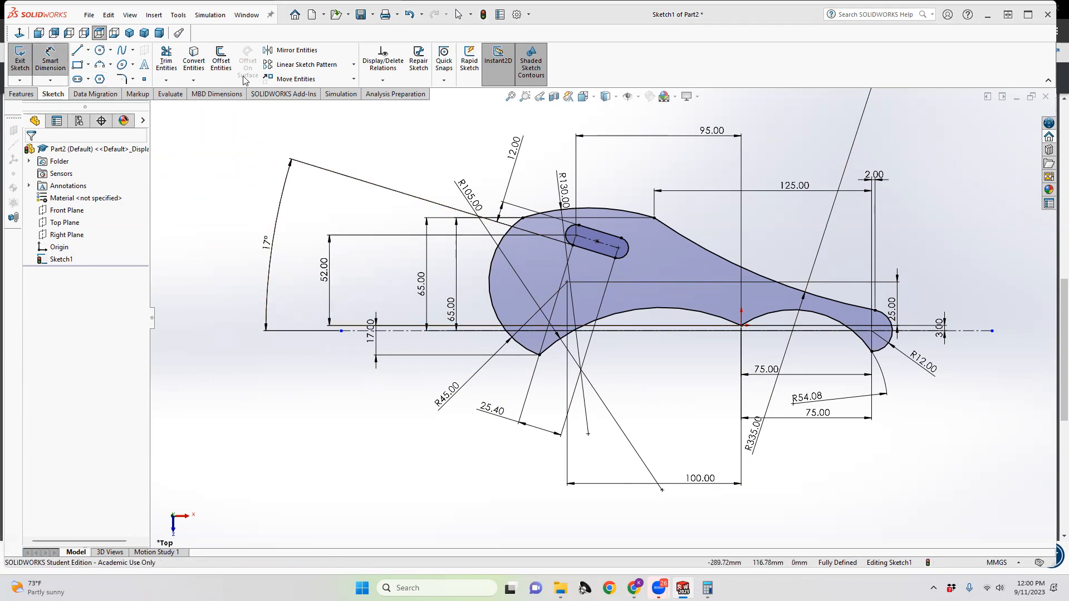
Step: Create a new part document and open a sketch on the Top Plane
click(313, 20)
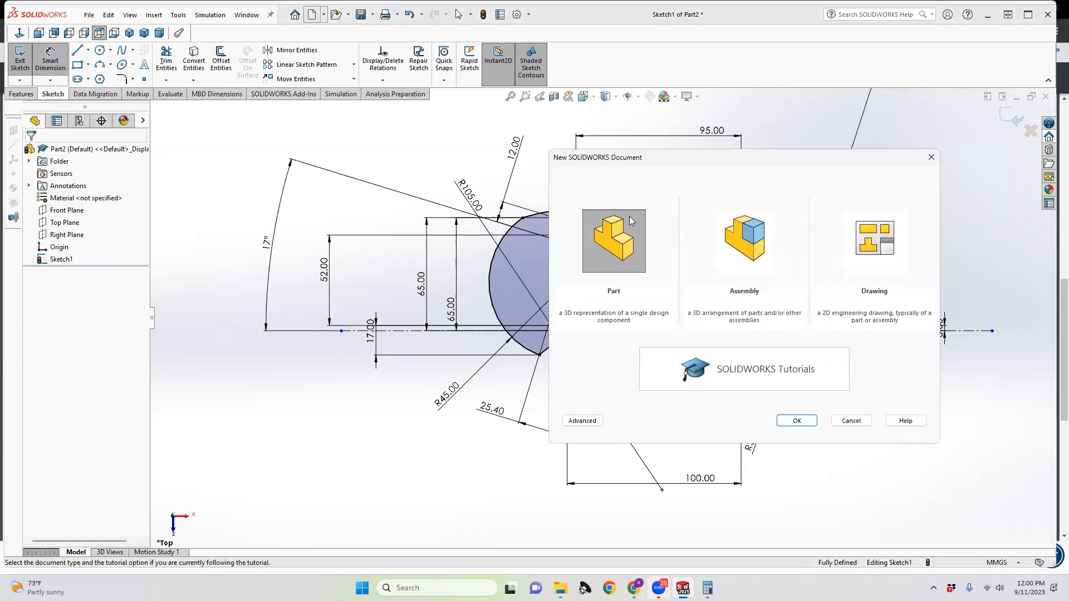
double_click(617, 255)
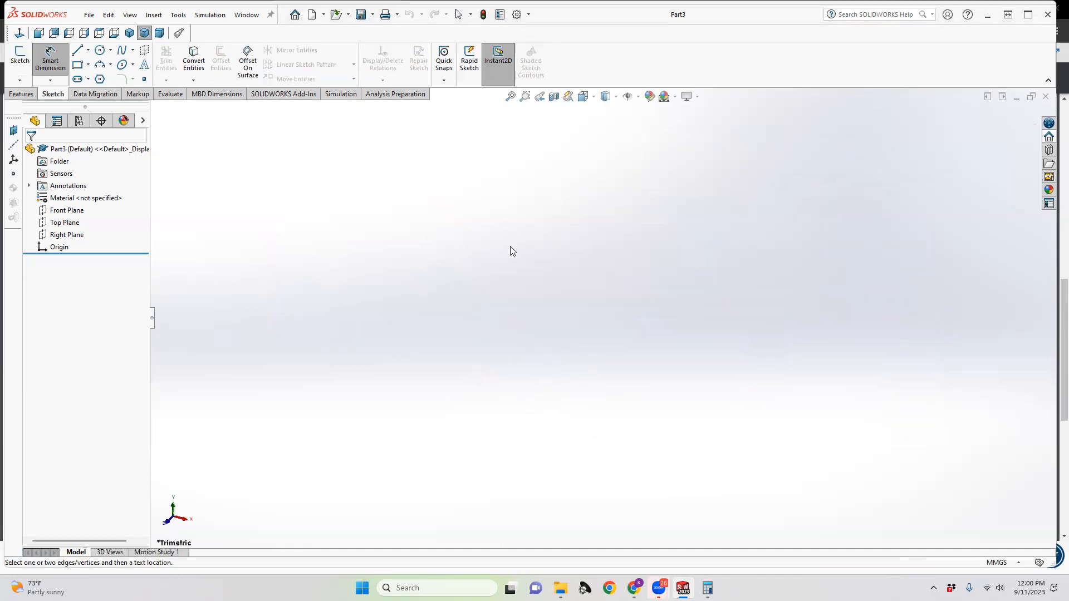
click(18, 65)
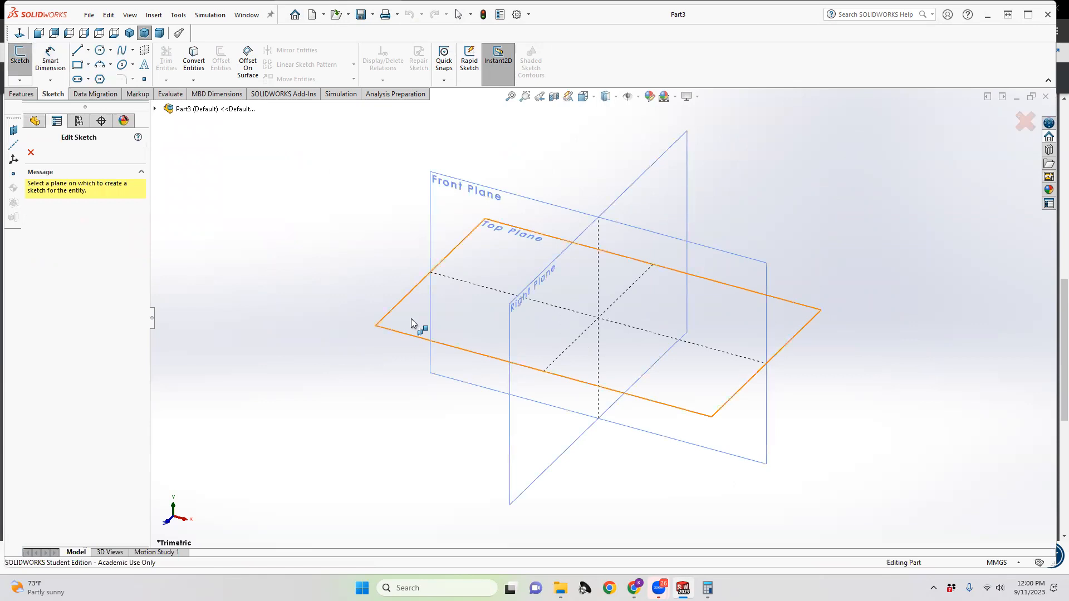
click(410, 324)
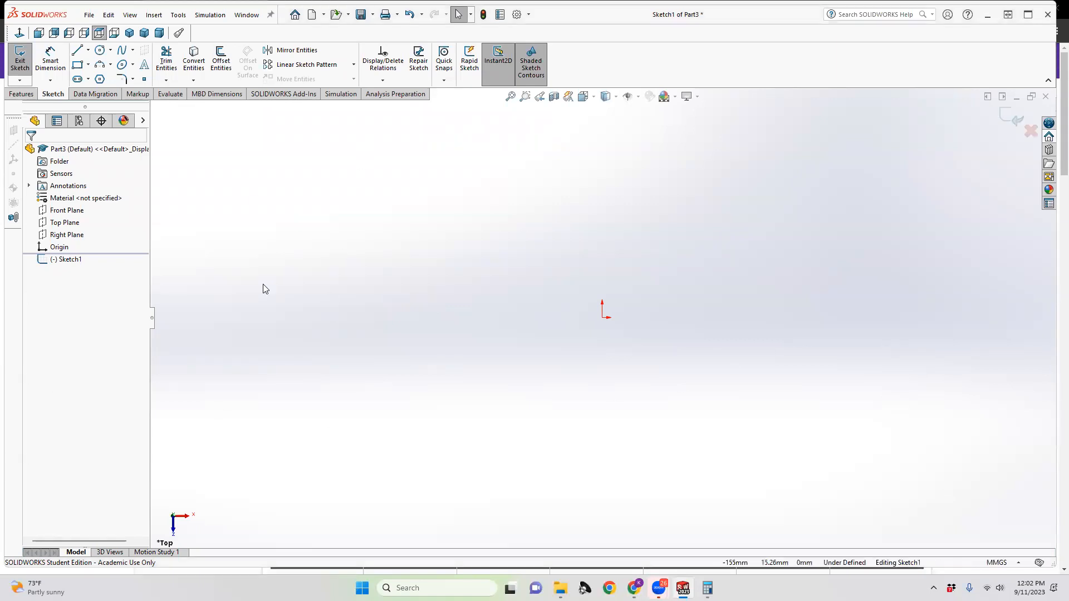
Step: Draw a corner rectangle about 139 mm wide with its upper-right corner on the origin, and set its height to 3.5 in
click(76, 65)
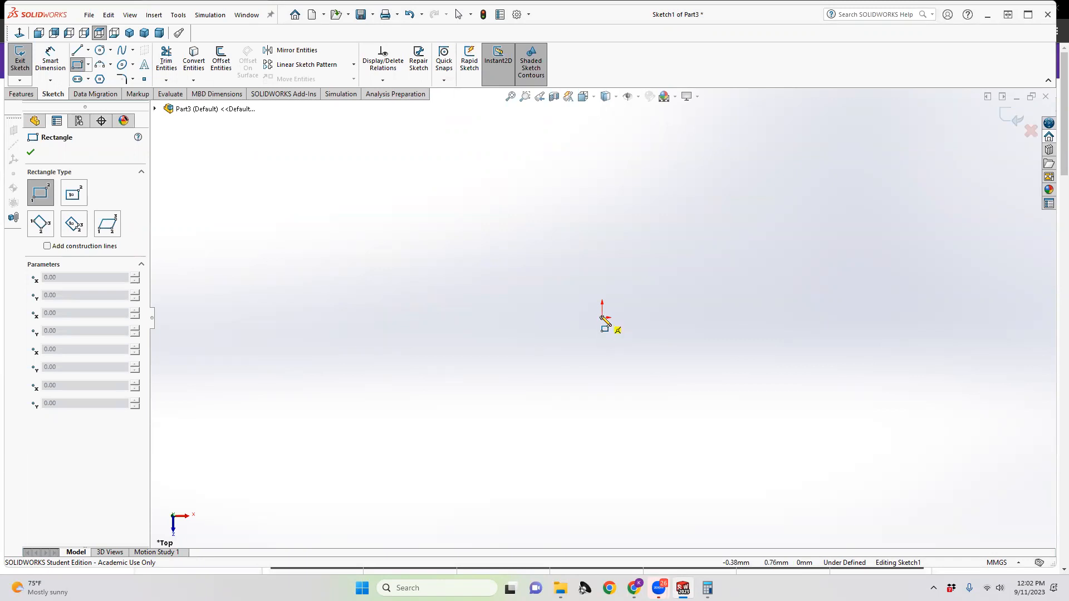
mouse_move(602, 317)
mouse_down()
mouse_move(479, 399)
mouse_move(456, 449)
mouse_move(392, 522)
mouse_up()
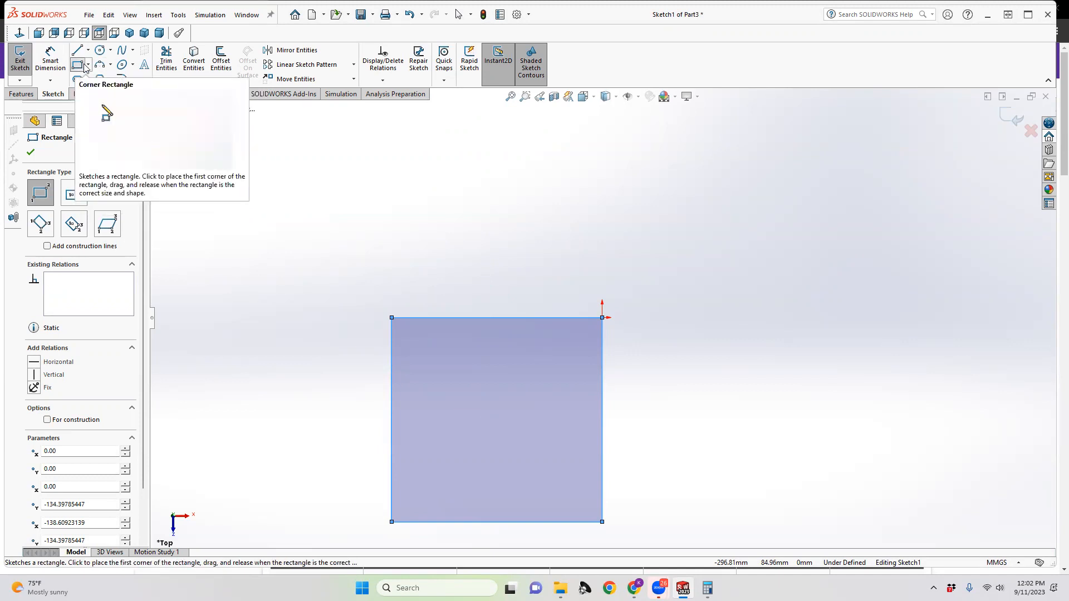
click(50, 58)
click(392, 341)
click(309, 341)
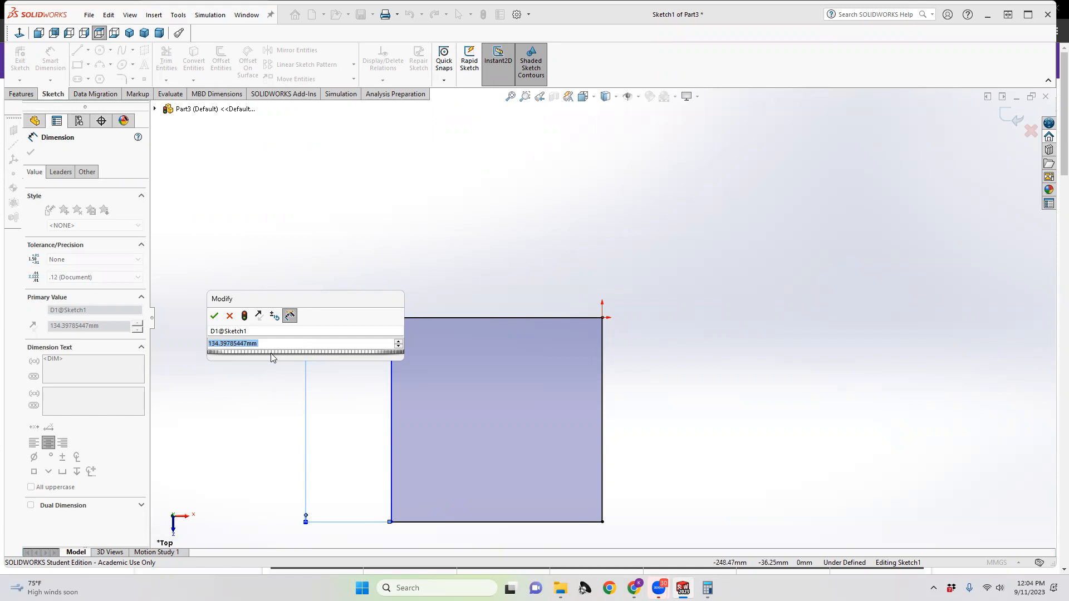
text(3in)
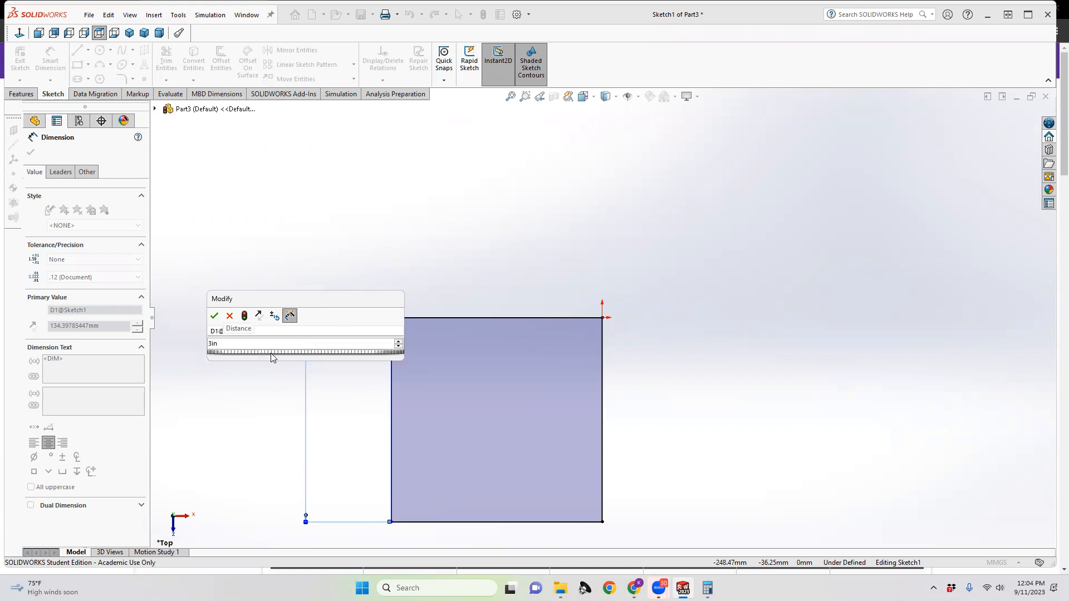
key(BackSpace)
key(BackSpace)
key(BackSpace)
text(3.5in)
key(Return)
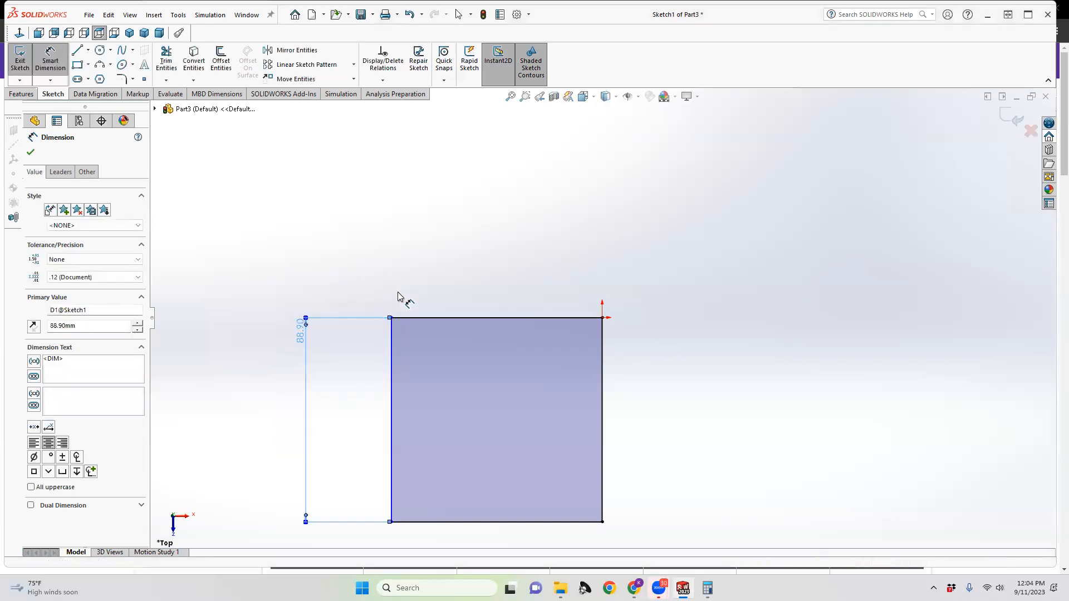
Step: Dimension the rectangle's upper edge as 3 in
click(416, 318)
click(409, 253)
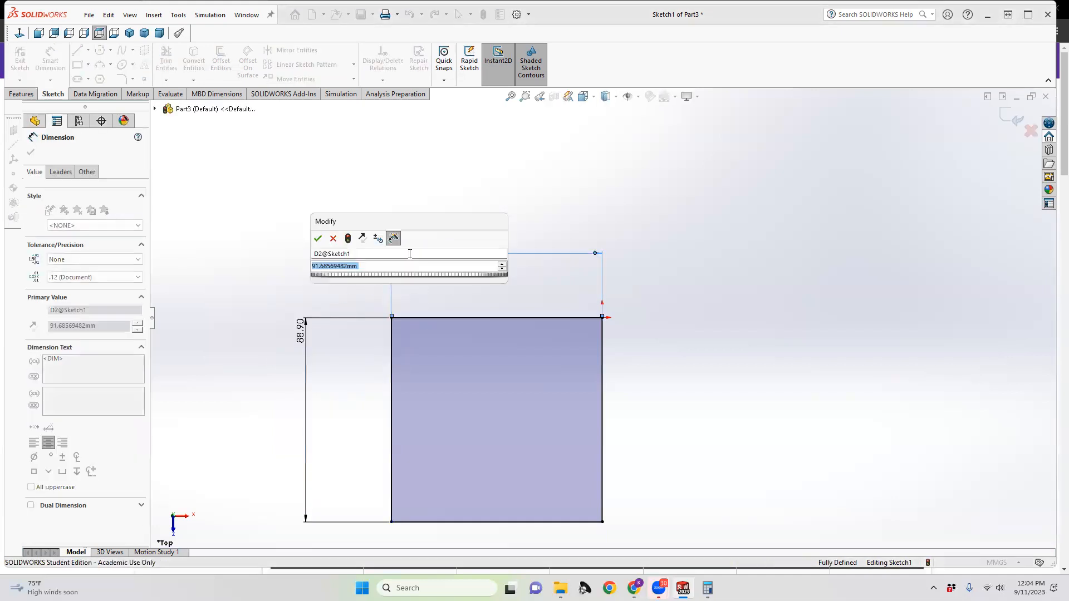
text(3in)
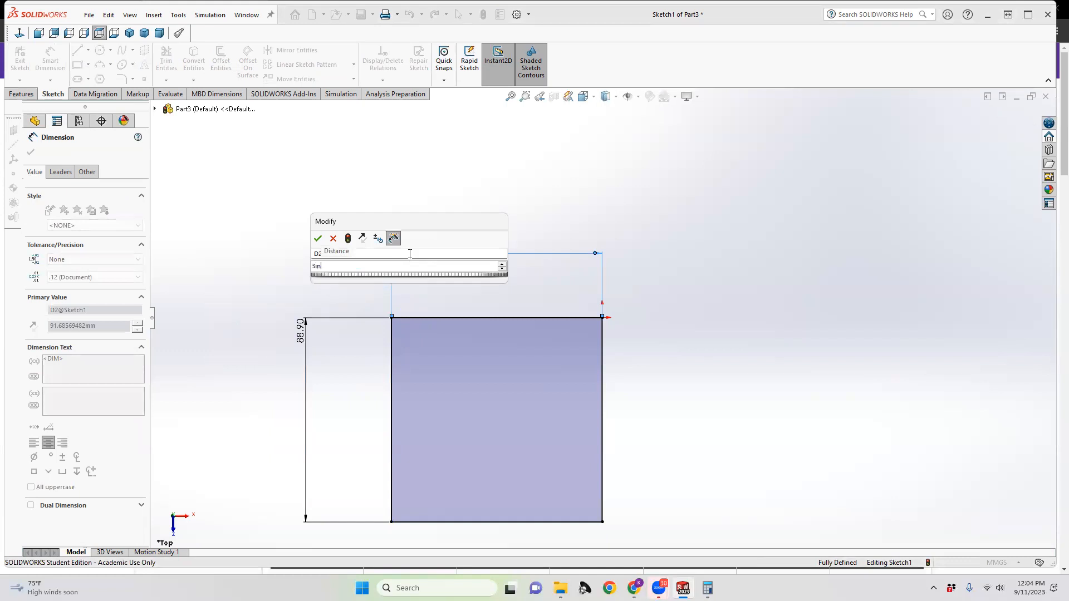
key(Return)
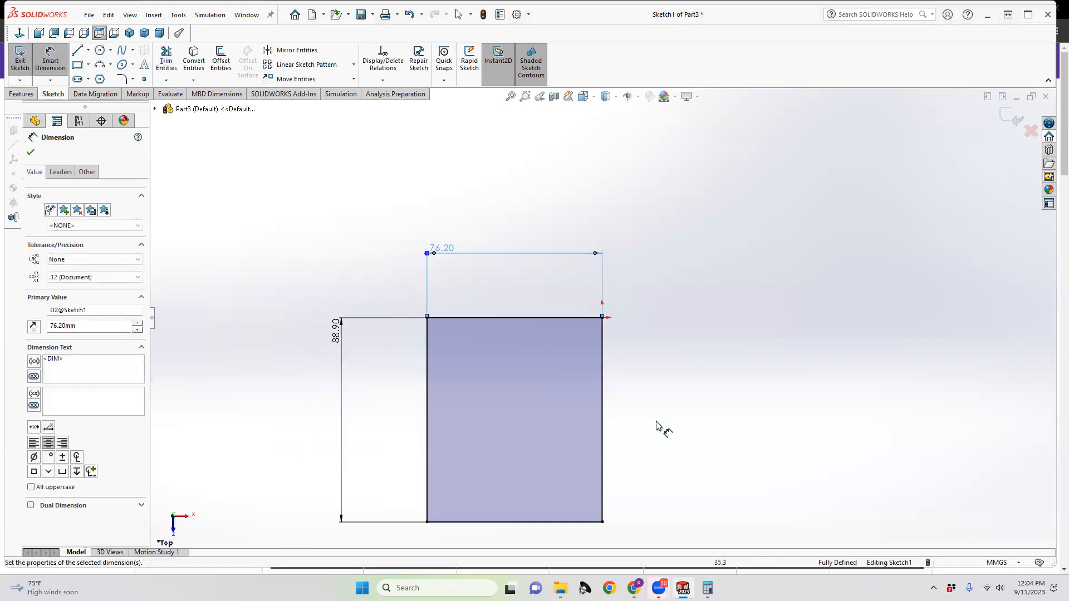
Step: Draw three connected lines from the rectangle's lower-left corner to its lower-right corner, forming a trapezoid below with an about 45 mm long right side
scroll(656, 424, up, 2)
scroll(632, 418, down, 2)
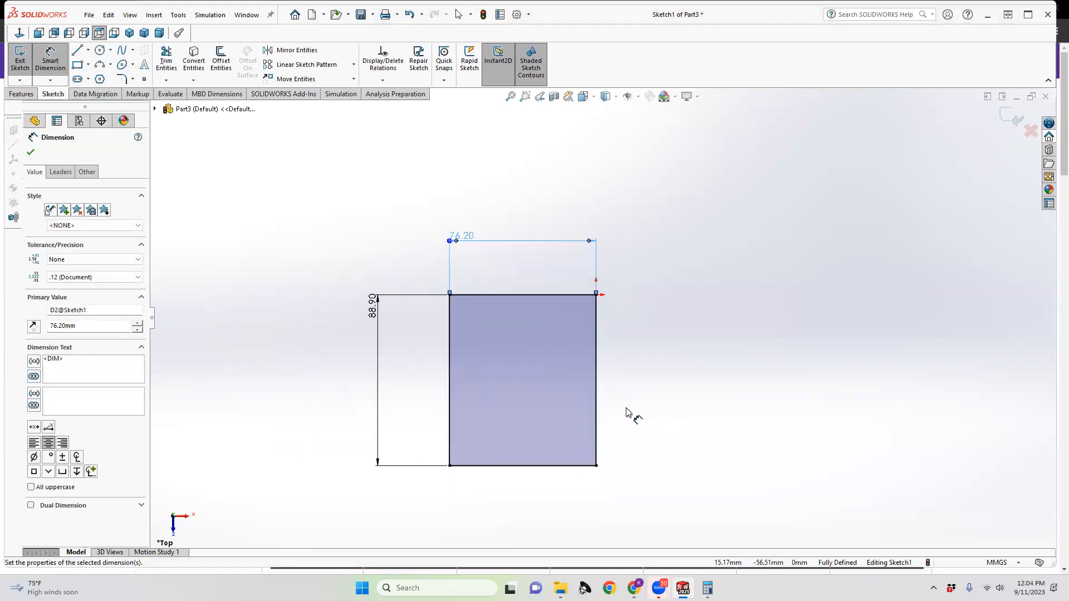
click(79, 52)
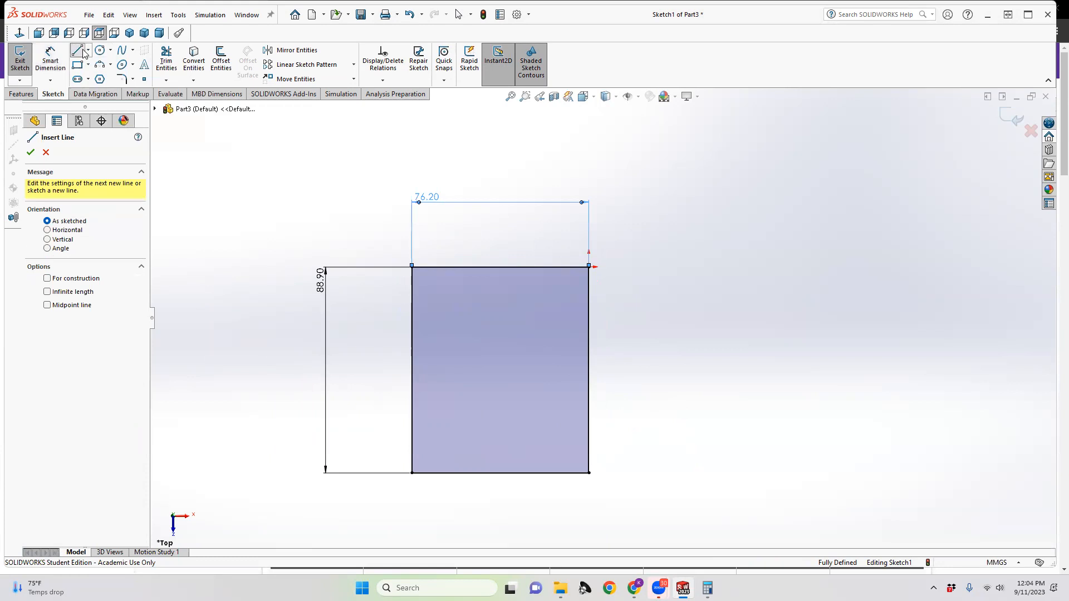
scroll(464, 480, up, 2)
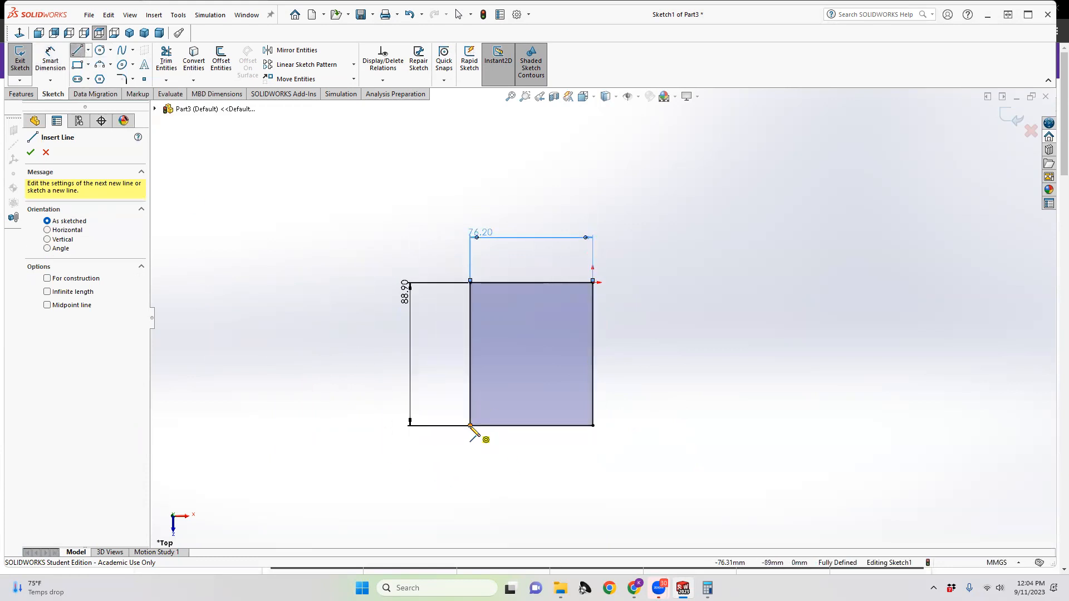
scroll(476, 434, down, 2)
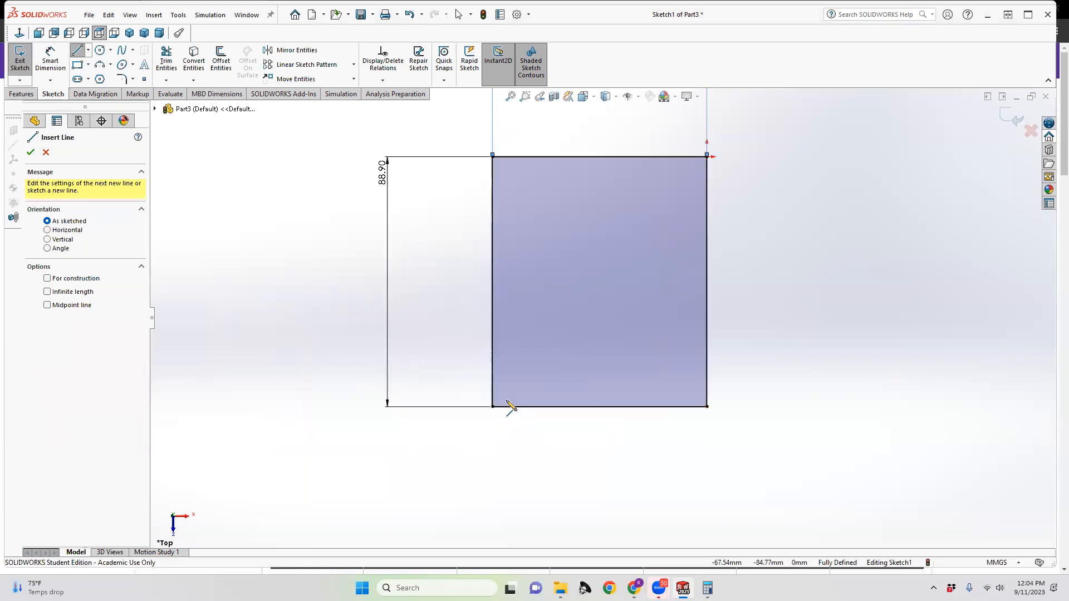
click(493, 407)
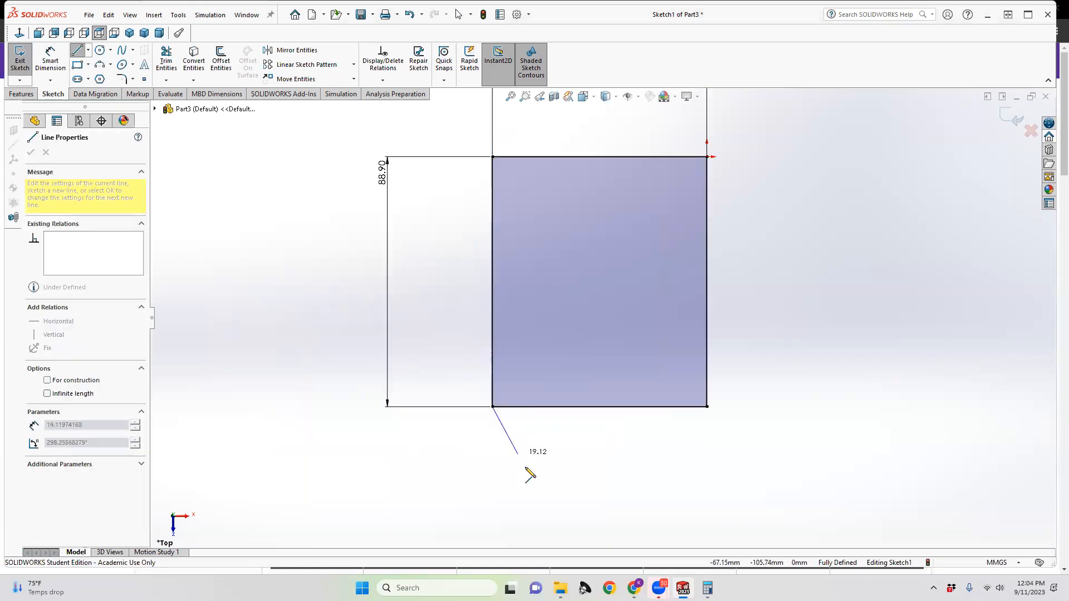
click(545, 516)
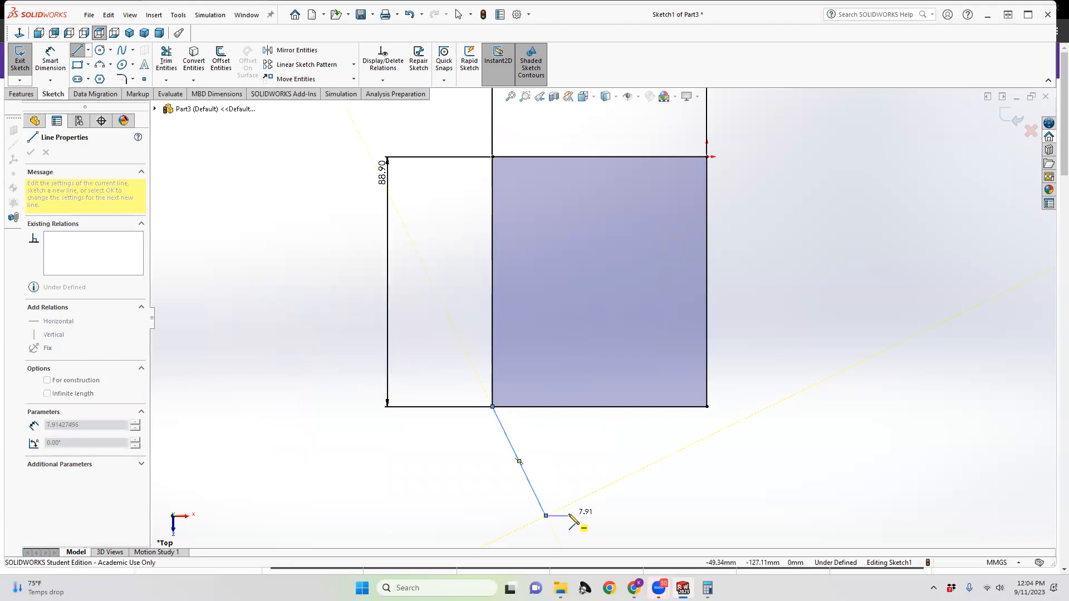
click(645, 516)
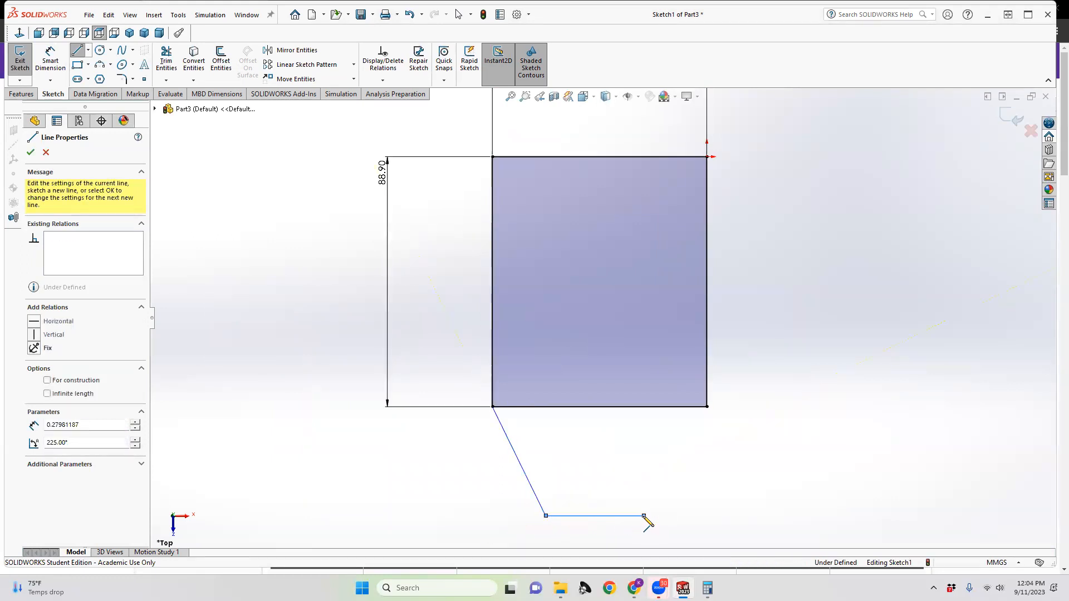
click(707, 407)
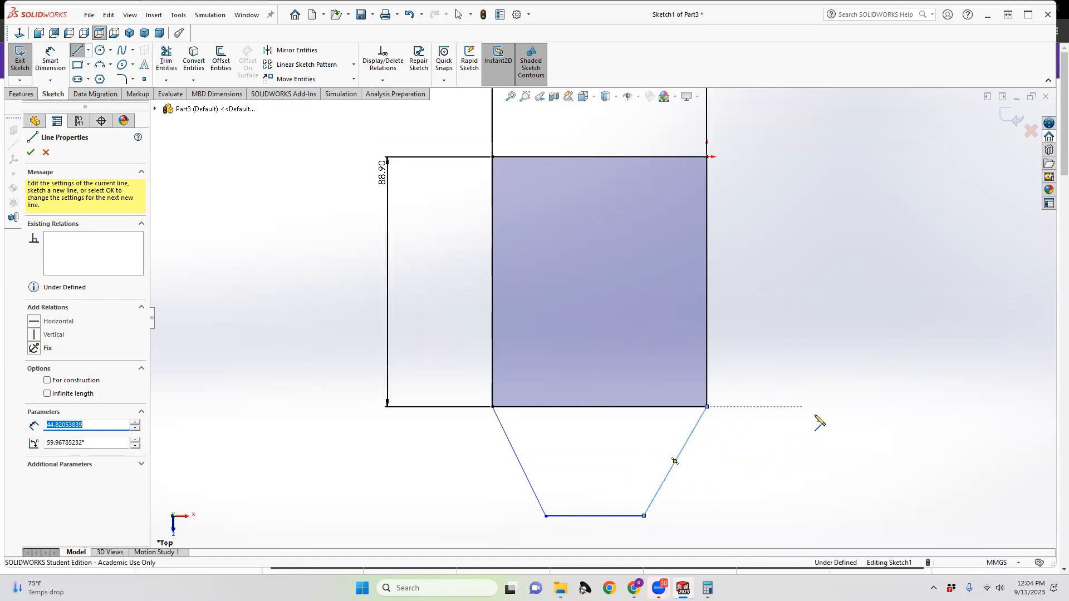
click(888, 436)
click(858, 332)
click(744, 344)
click(770, 496)
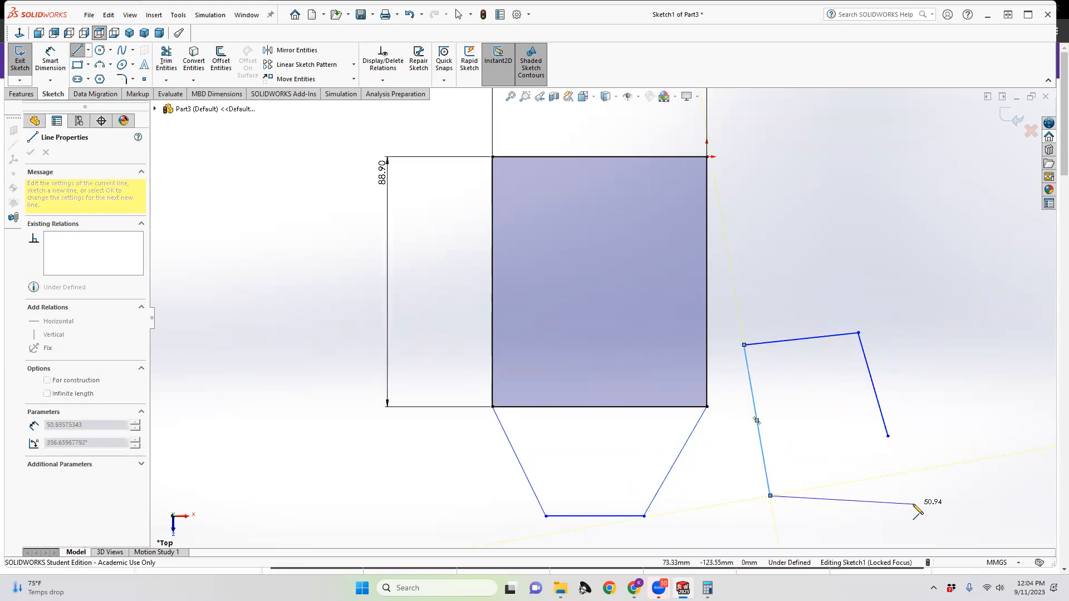
key(Escape)
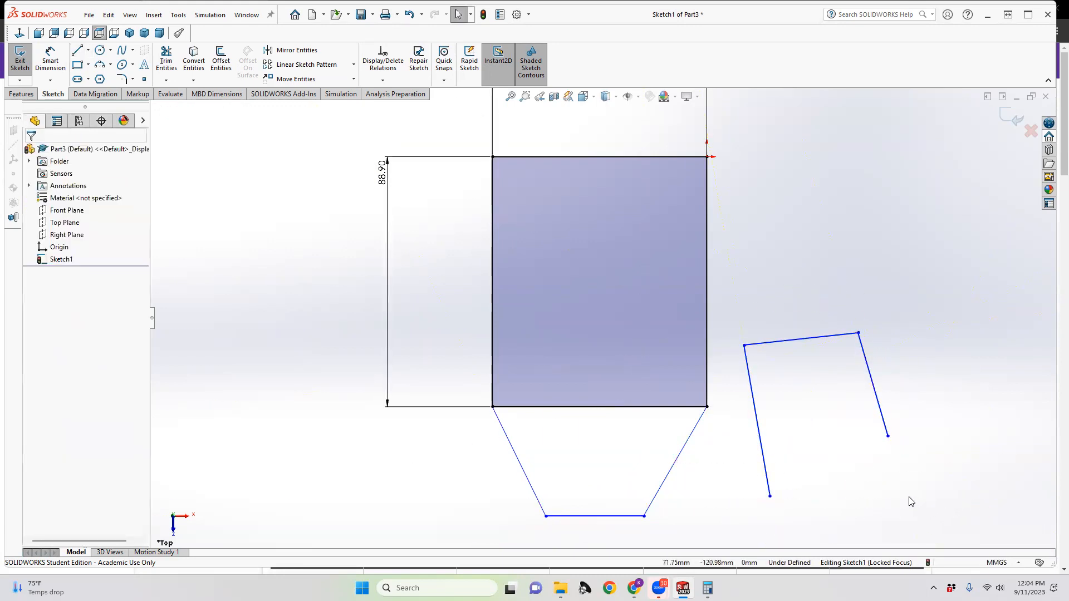
key(ctrl+z)
key(ctrl+z)
key(ctrl+z)
key(ctrl+z)
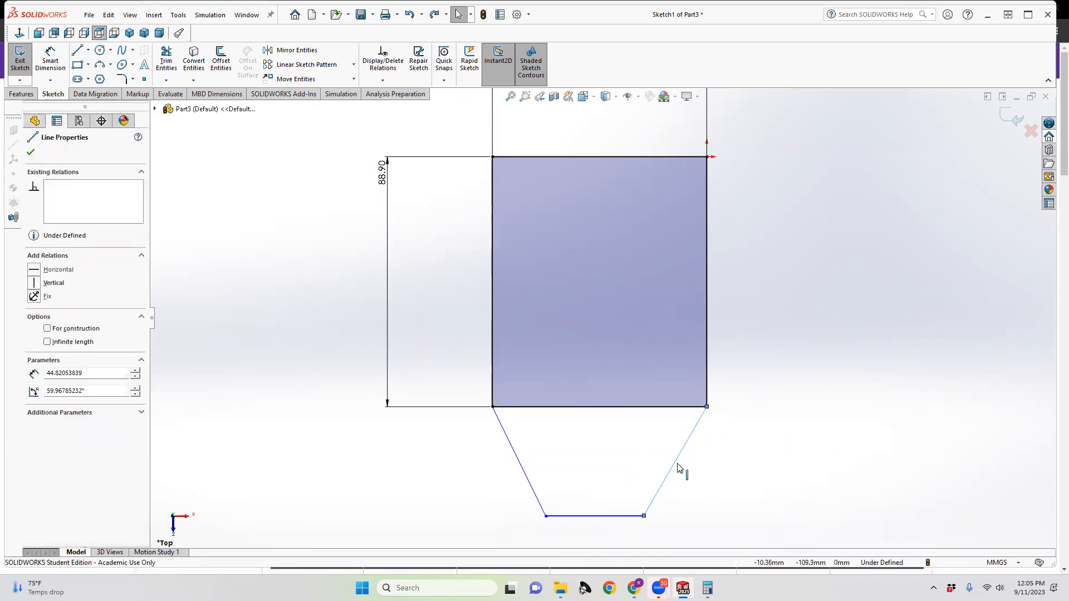
Step: Dimension the angle between the trapezoid's left slanted line and the rectangle's lower edge as 55 degrees
click(51, 59)
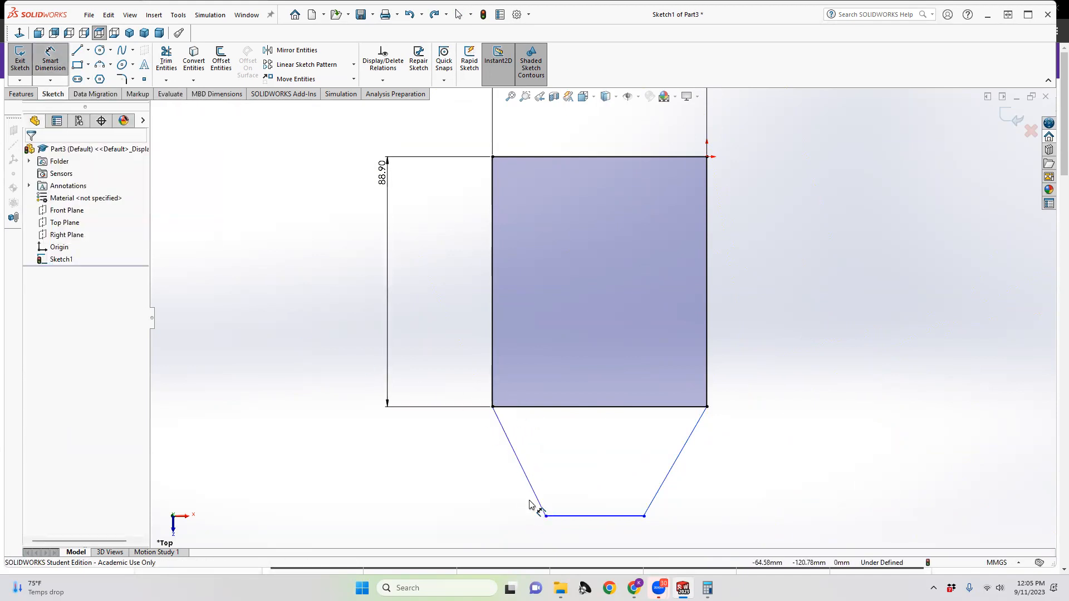
click(511, 441)
click(527, 407)
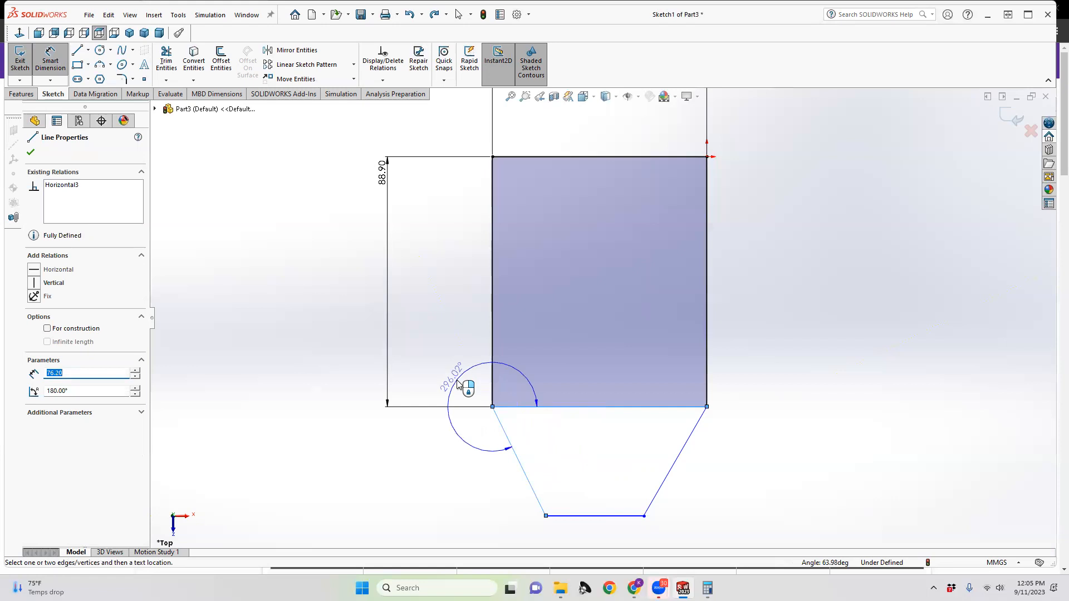
click(556, 449)
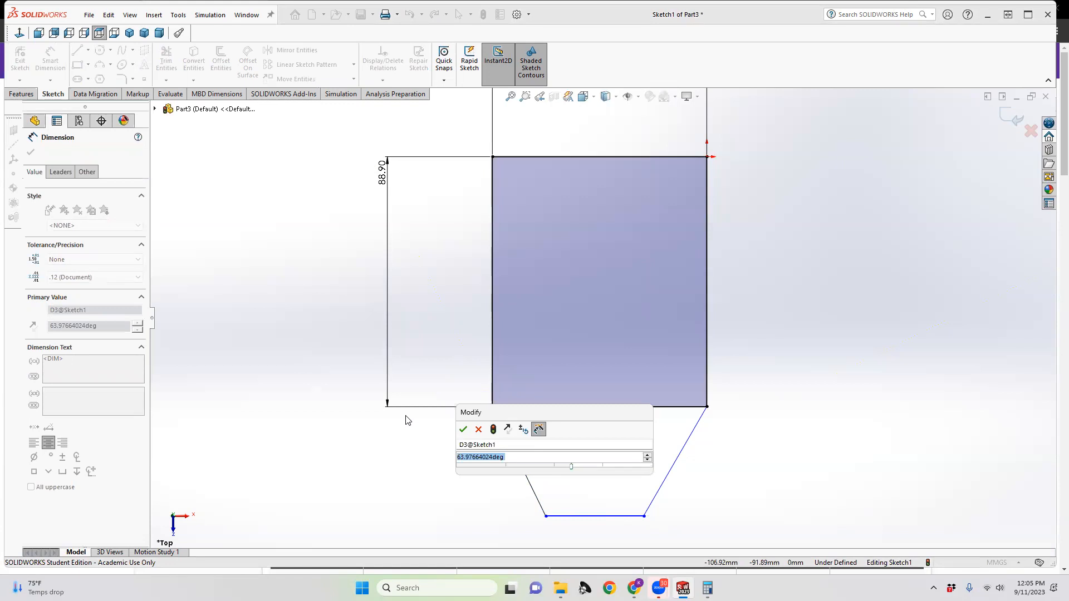
text(55)
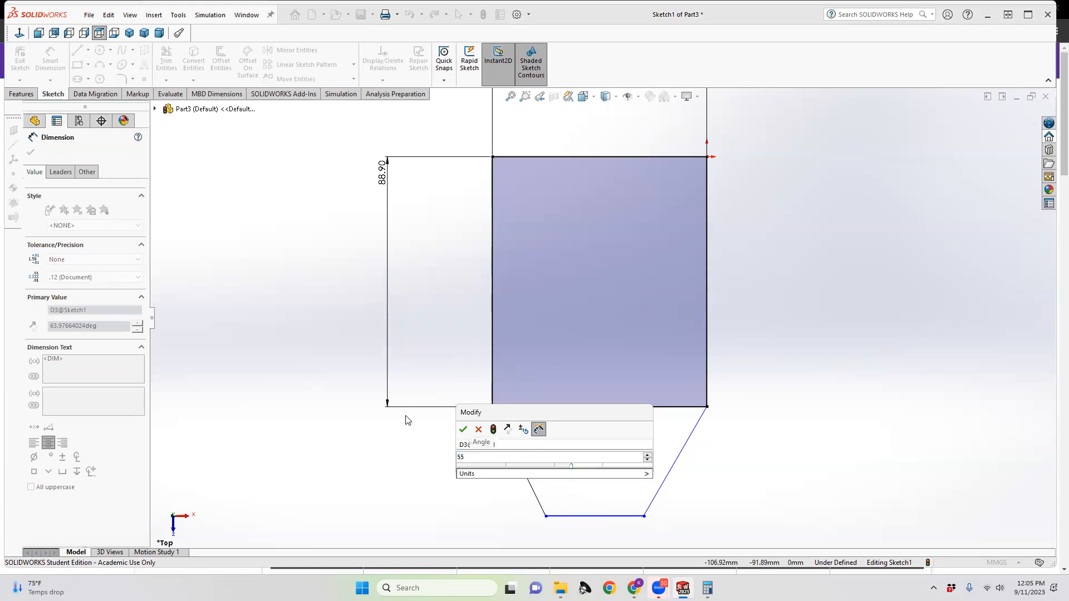
key(Return)
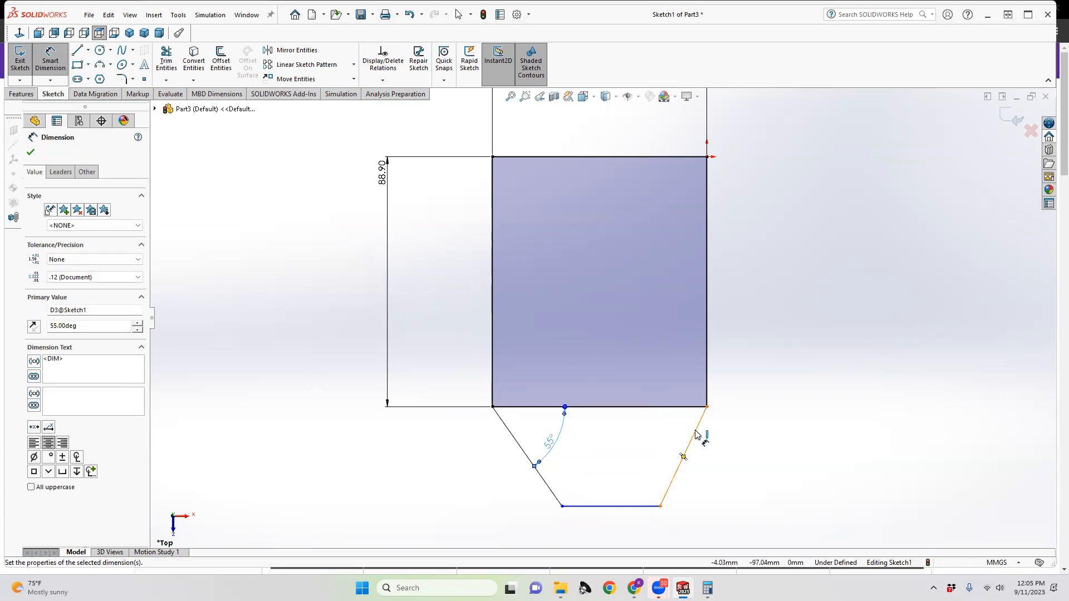
Step: Try to dimension the angle between the trapezoid's two slanted lines as 180 degrees
click(696, 434)
click(524, 455)
scroll(539, 458, up, 2)
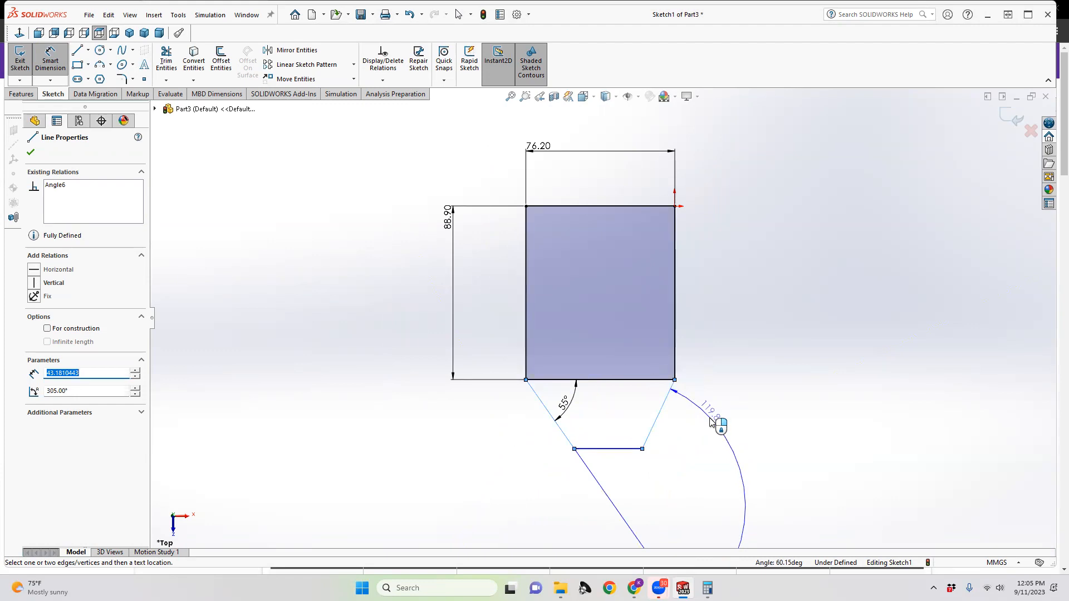
click(715, 424)
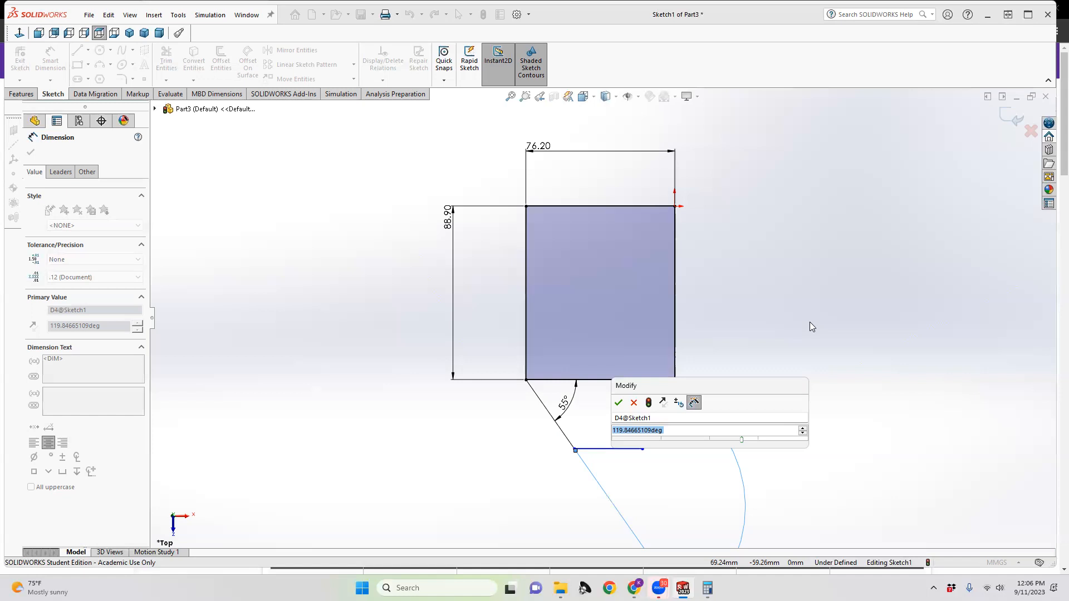
text(180)
key(Return)
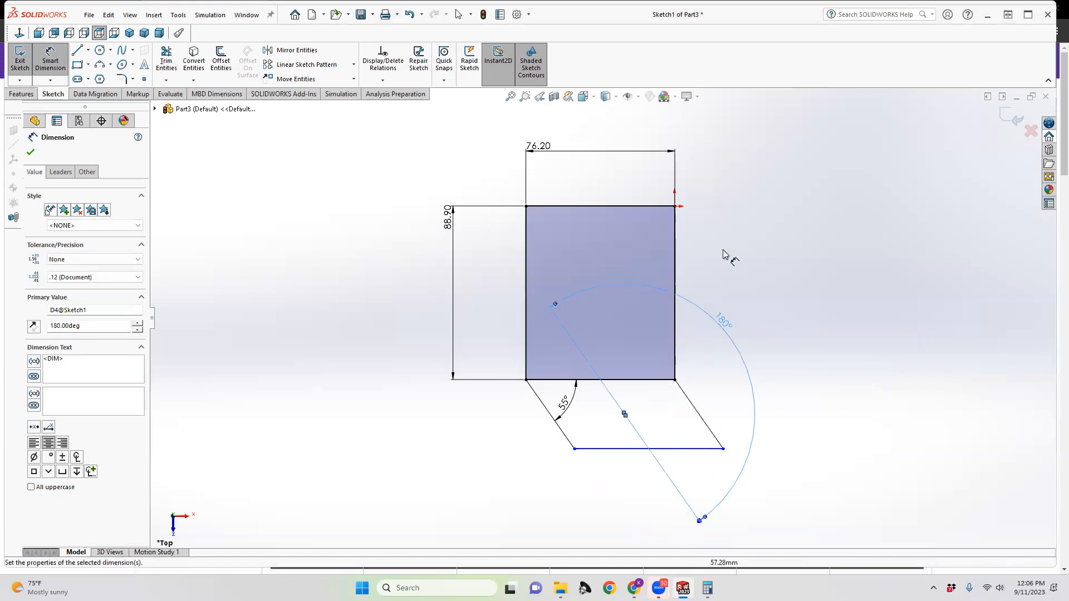
Step: Try to set the angle between the two slanted lines to 90 degrees
double_click(720, 322)
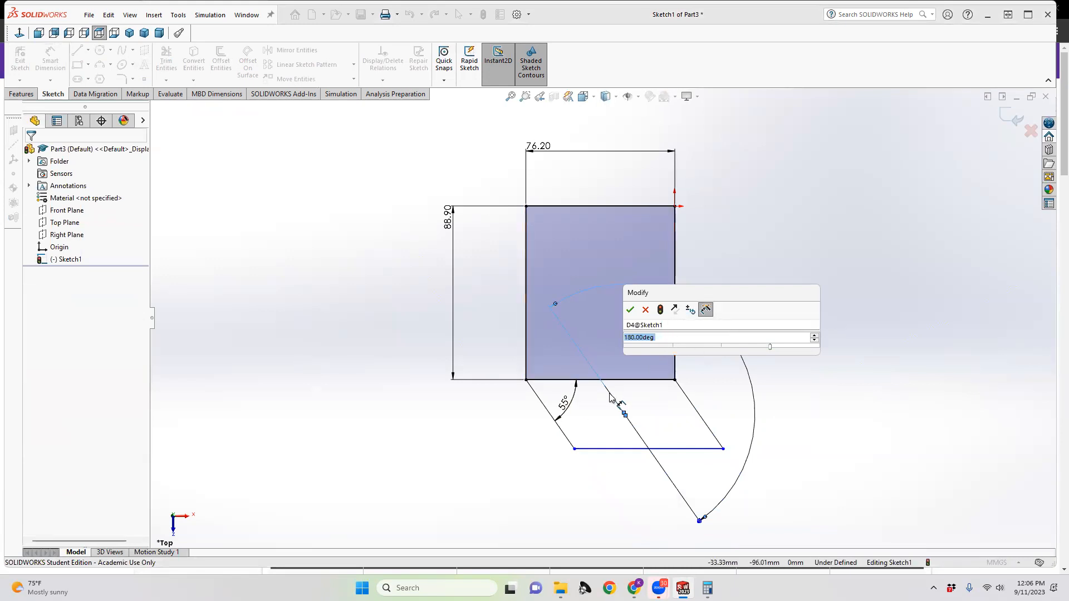
text(90)
key(Return)
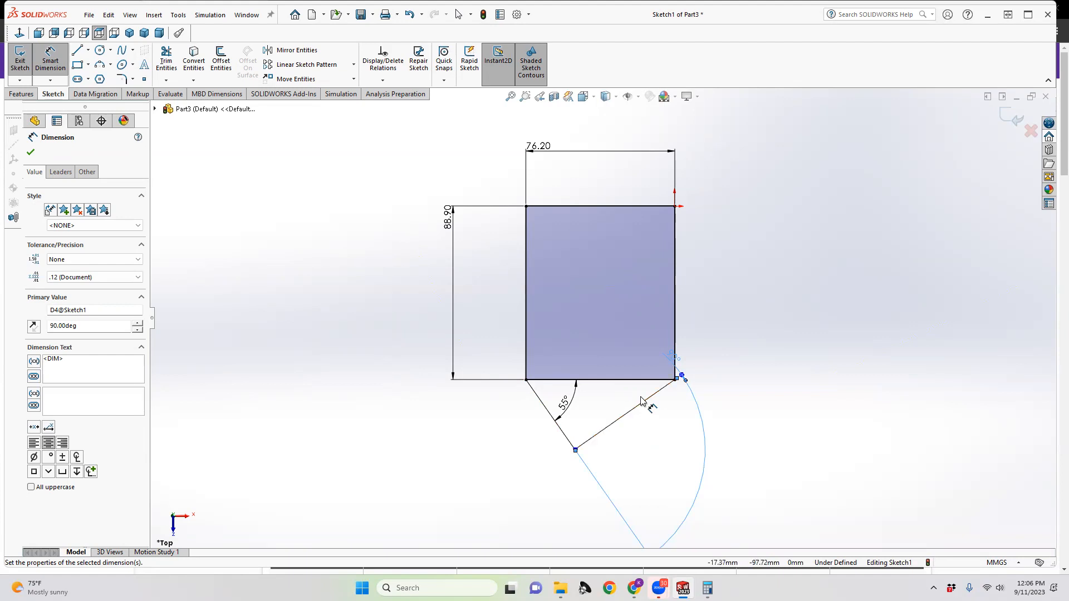
Step: Undo the angle dimension between the two slanted lines and the 55-degree value of the left angle
key(ctrl+z)
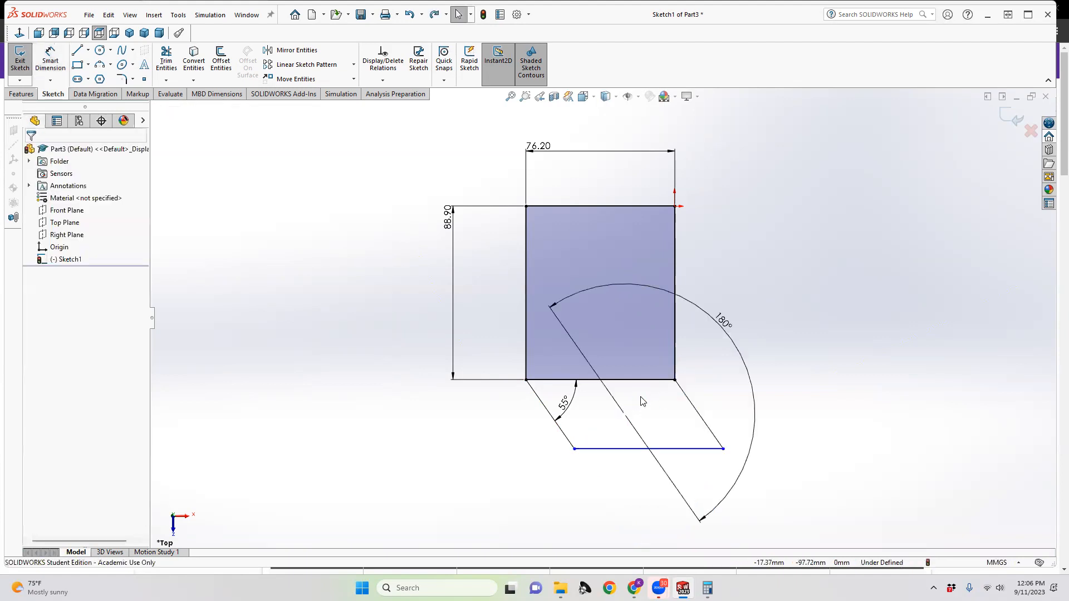
key(ctrl+z)
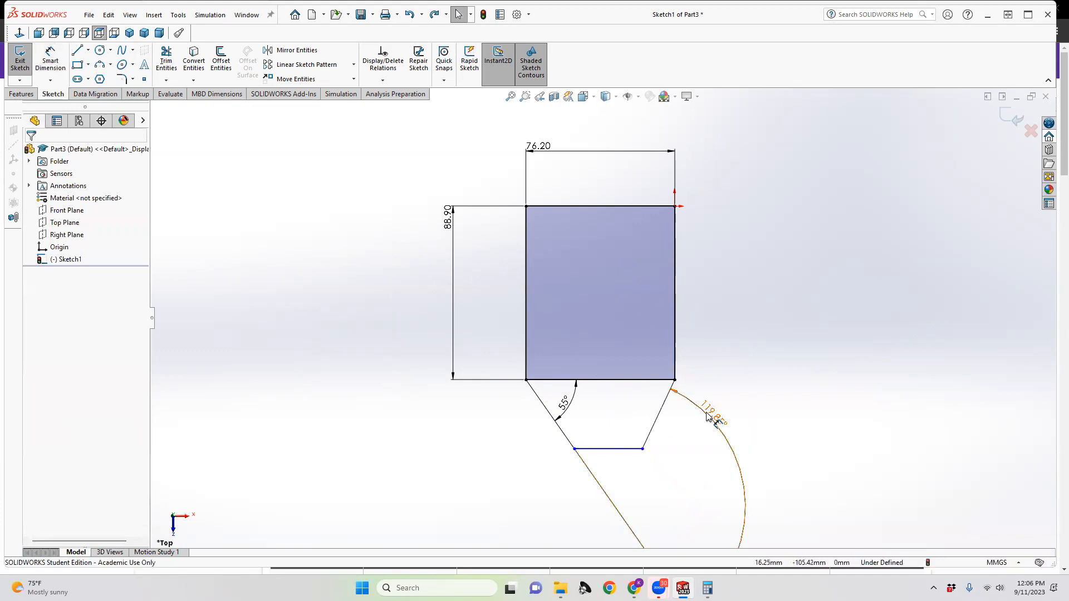
key(ctrl+z)
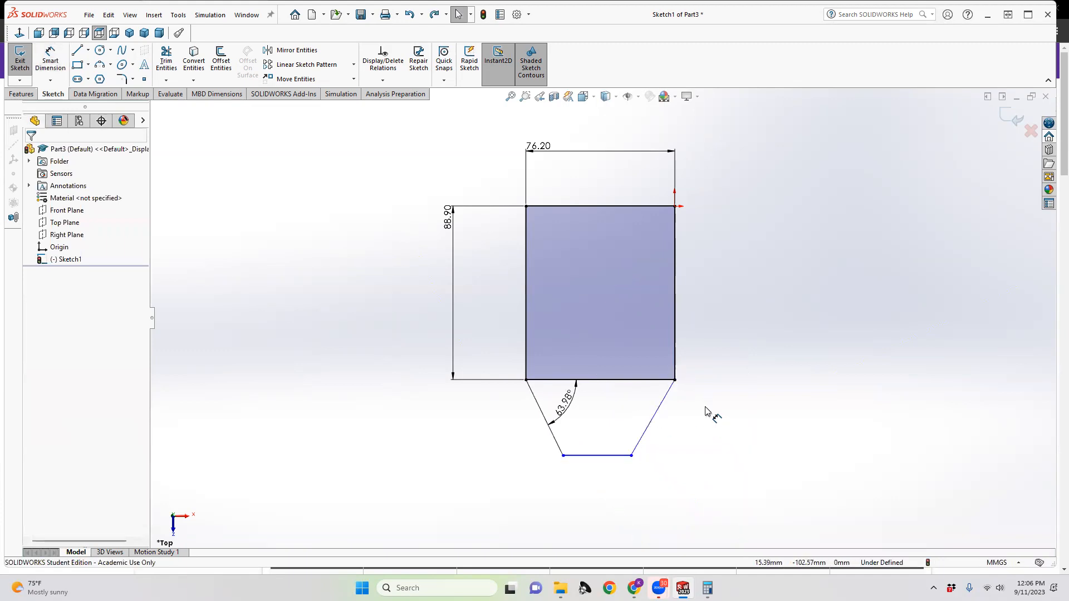
Step: Set the angle between the left slanted line and the rectangle's lower edge to 55 degrees
double_click(571, 409)
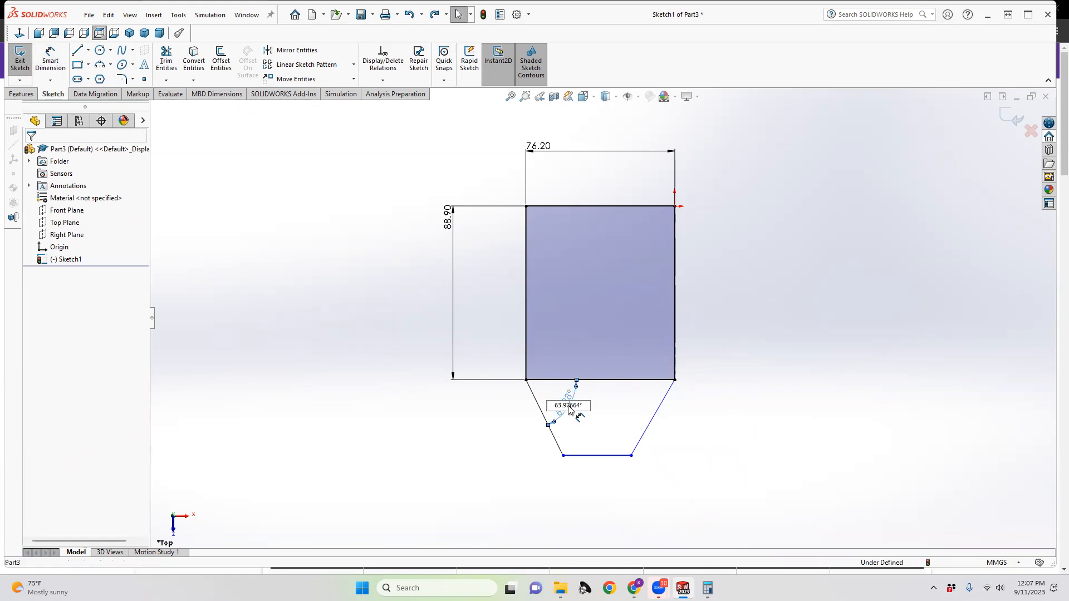
drag(552, 405, 630, 412)
text(55)
key(Return)
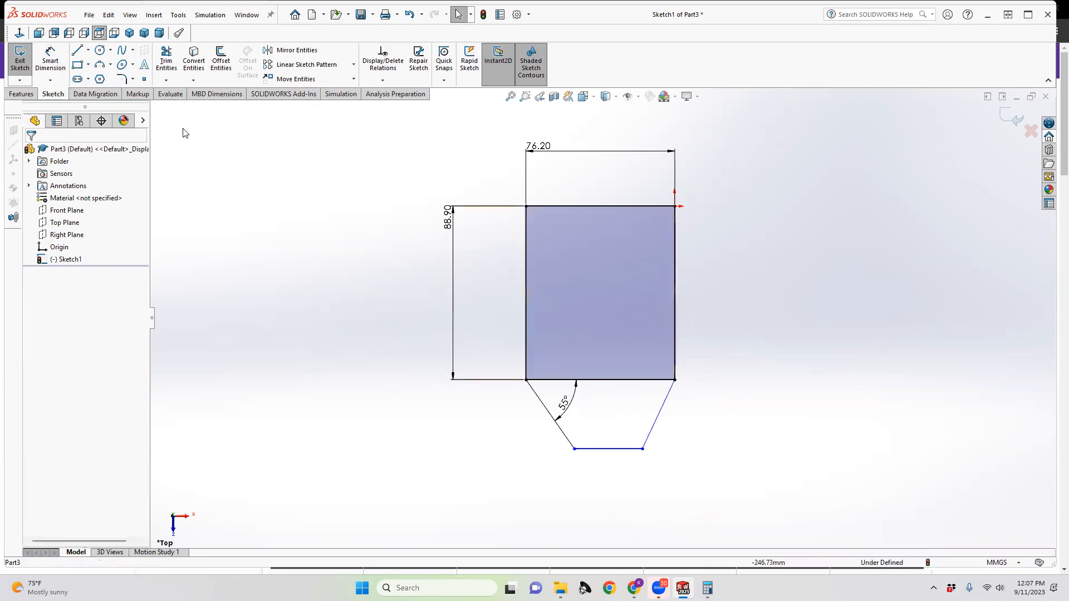
Step: Dimension the angle between the right slanted line and the rectangle's lower edge as 55 degrees
click(50, 60)
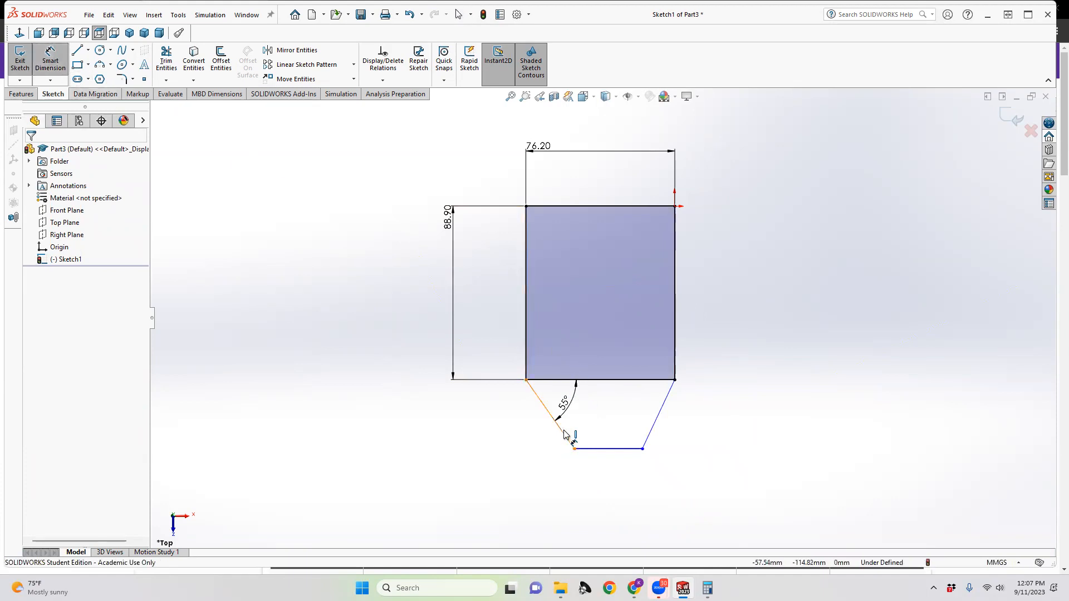
click(660, 413)
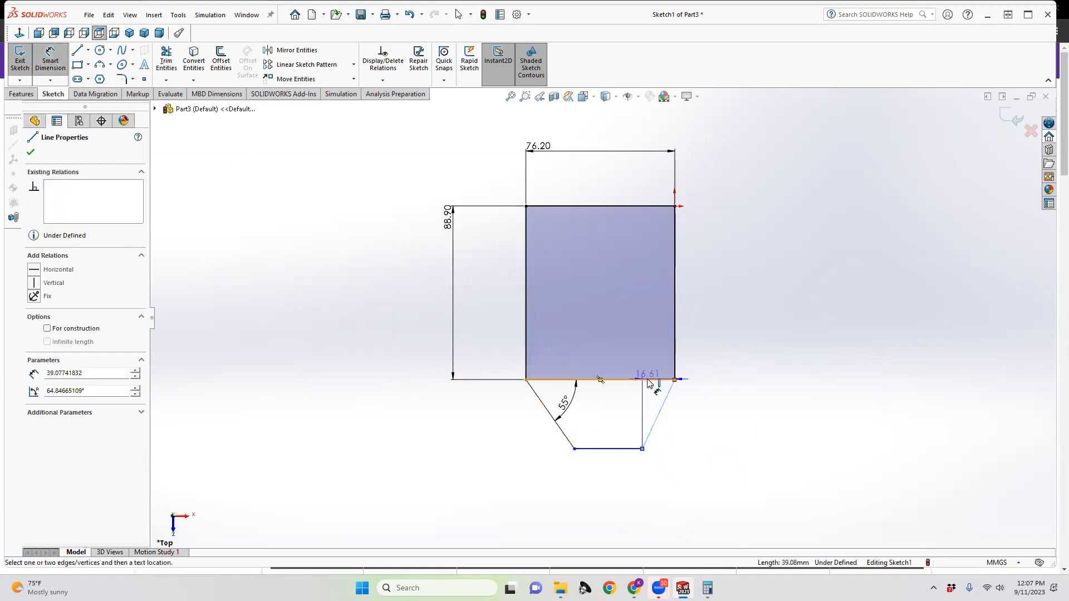
click(649, 381)
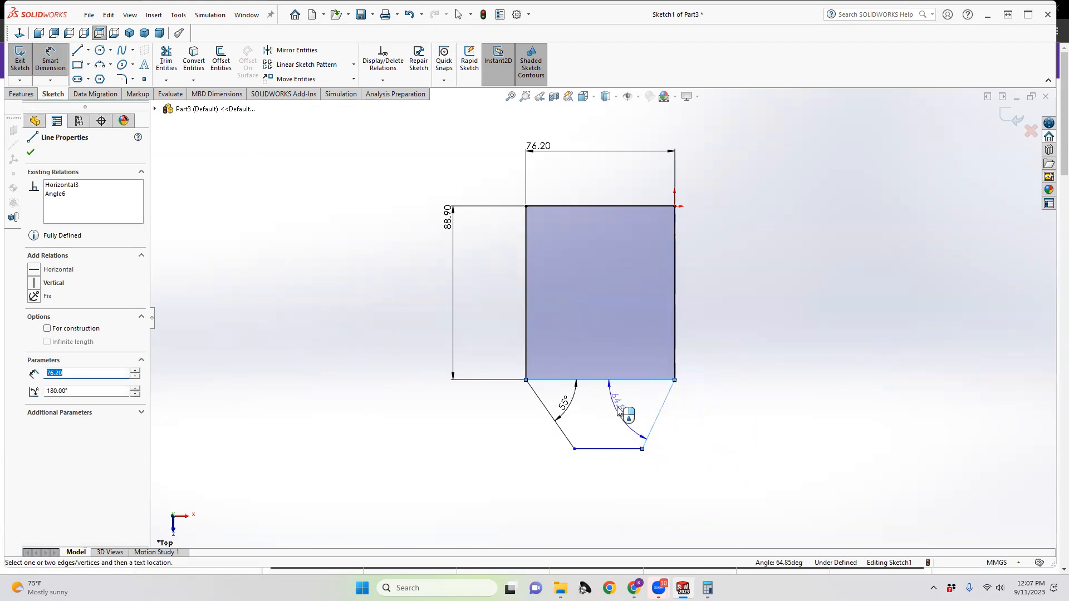
click(621, 411)
text(55)
key(Return)
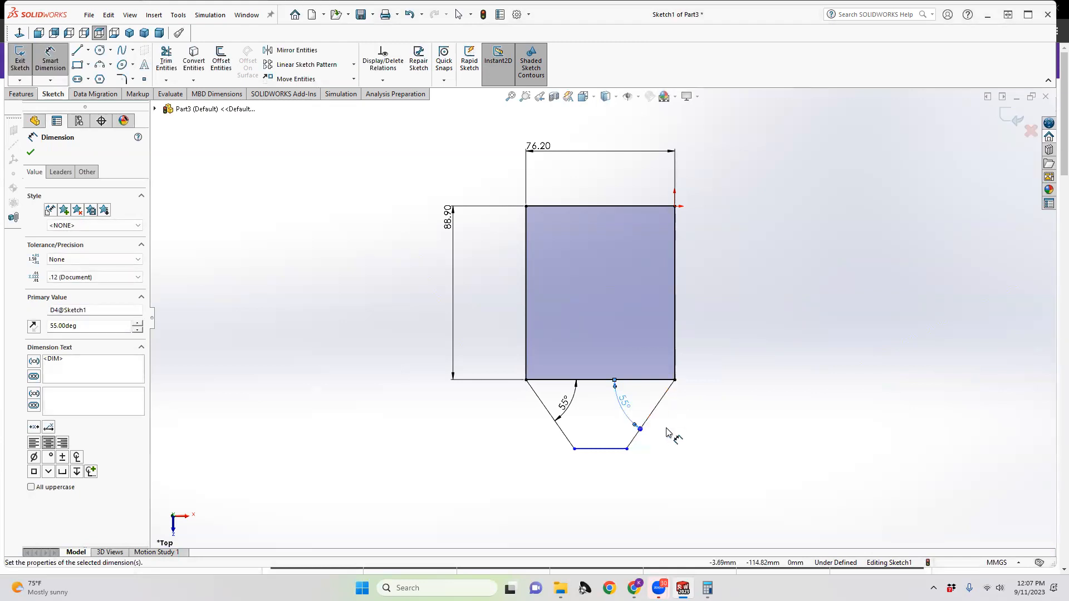
click(654, 410)
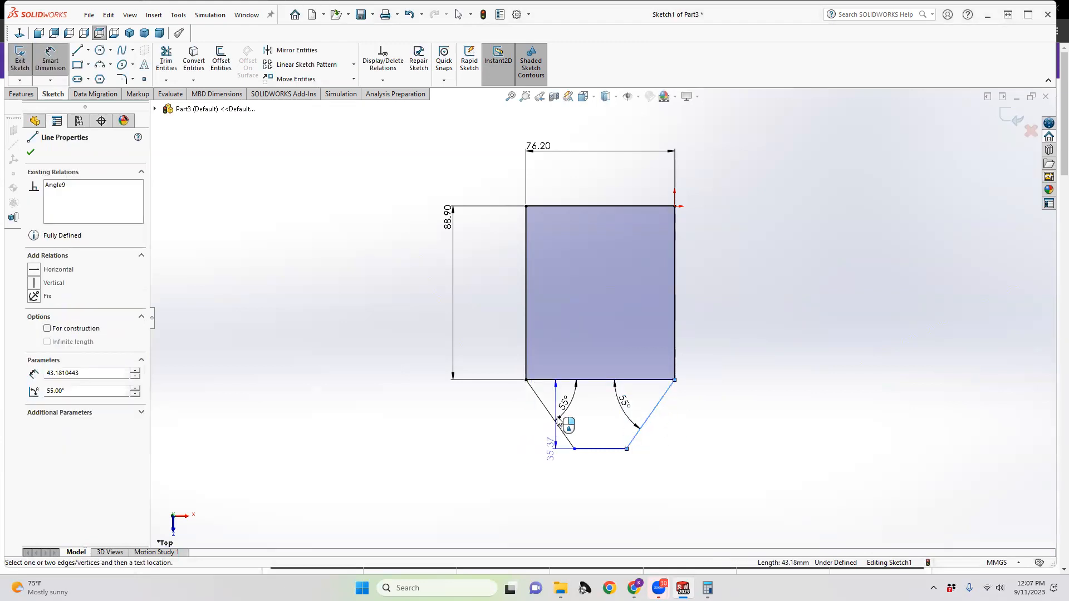
click(556, 422)
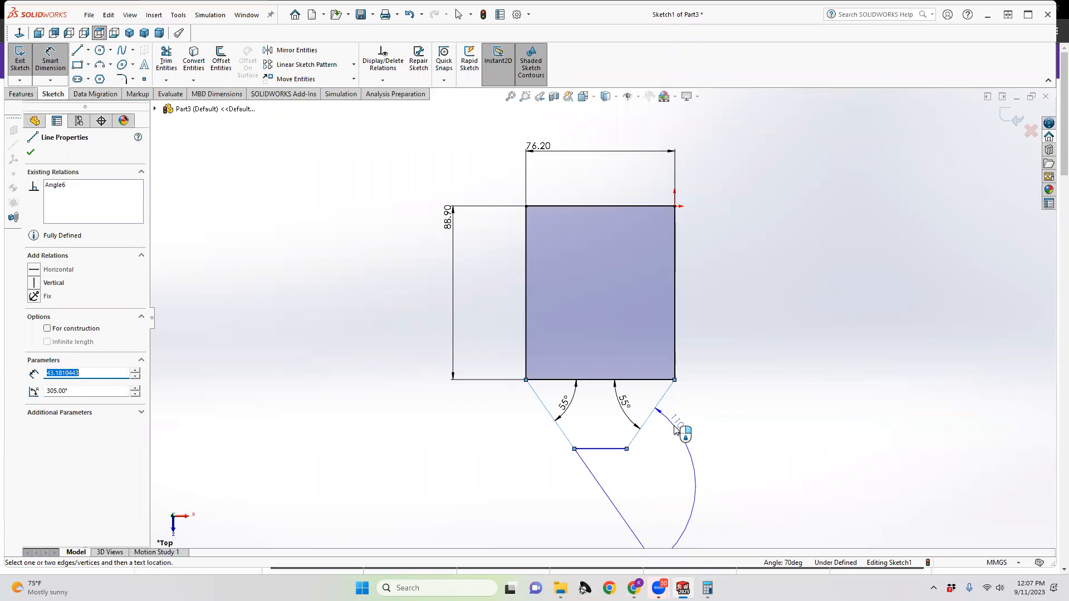
key(Escape)
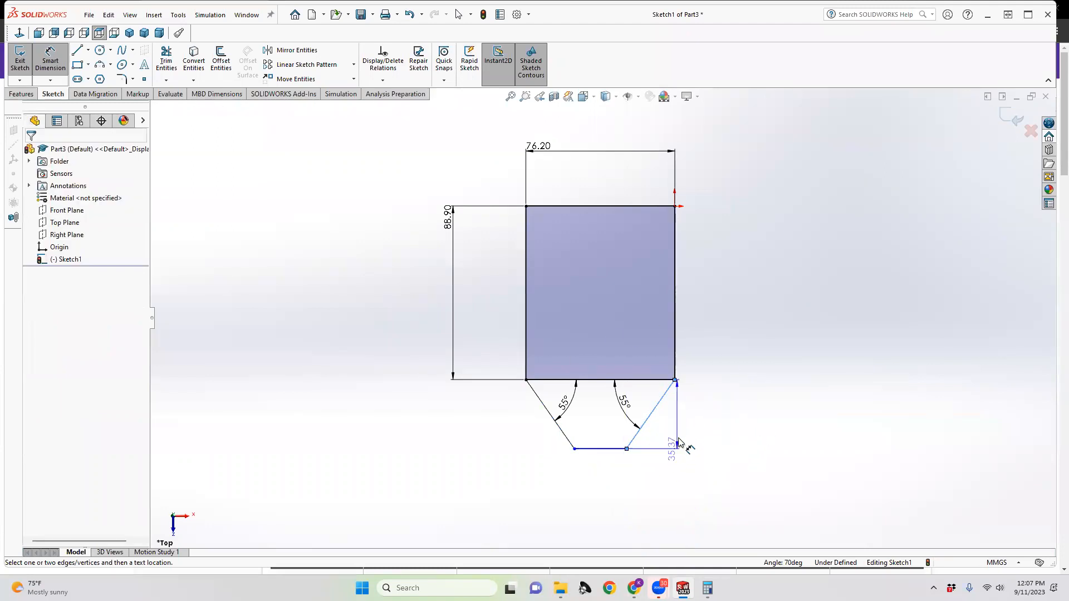
Step: Dimension the vertical height of the trapezoid below the rectangle as 1.25 in
click(784, 434)
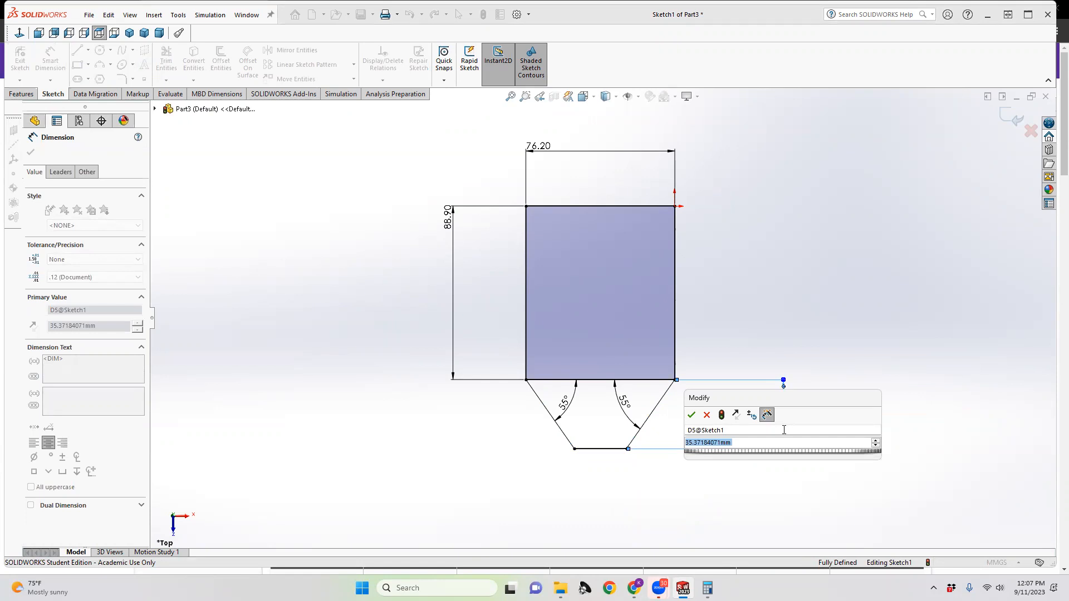
text(1.25)
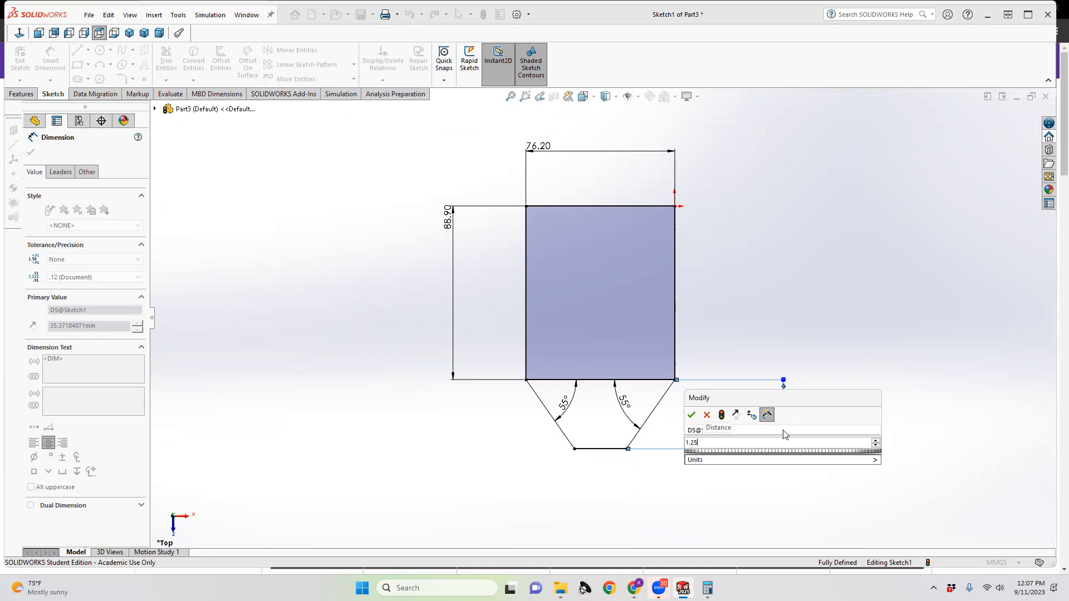
text(in)
key(Return)
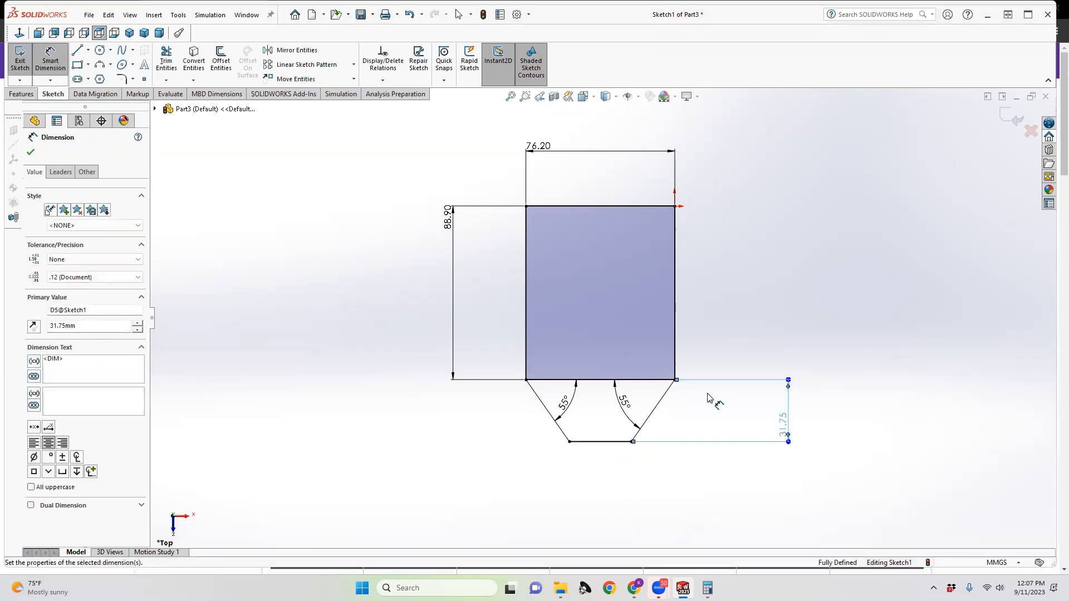
click(802, 337)
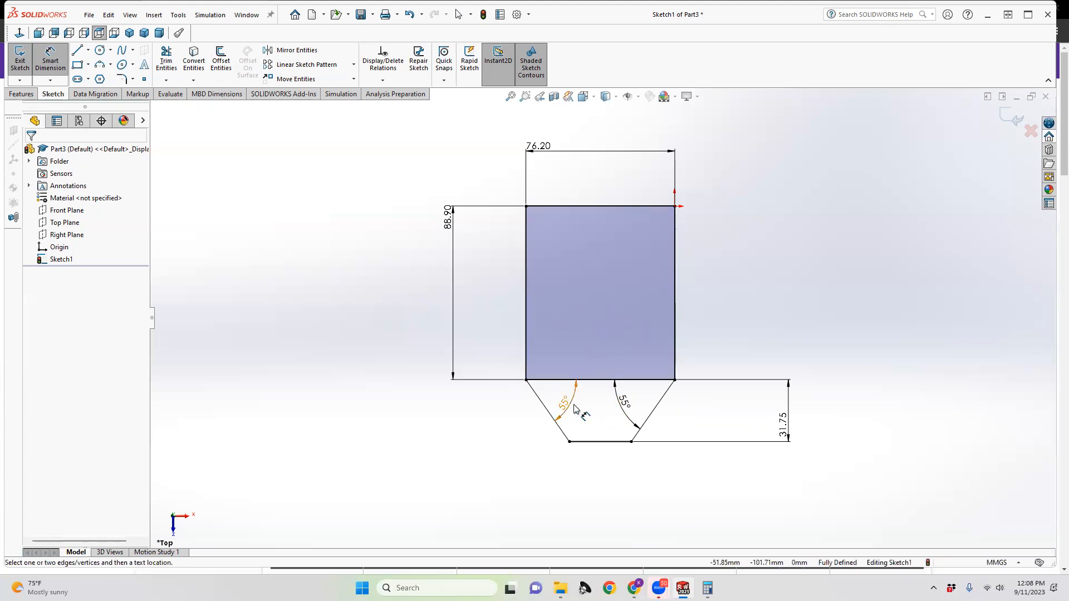
key(Escape)
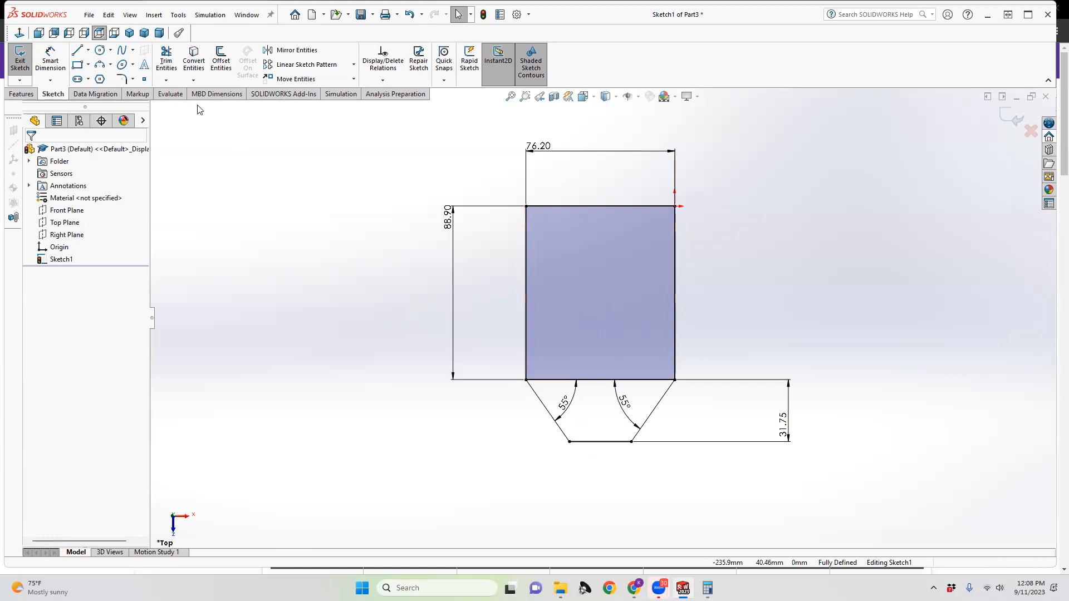
Step: Sketch a vertical centerline about 144 mm long just inside the rectangle's left edge, extending above and below the rectangle
click(89, 50)
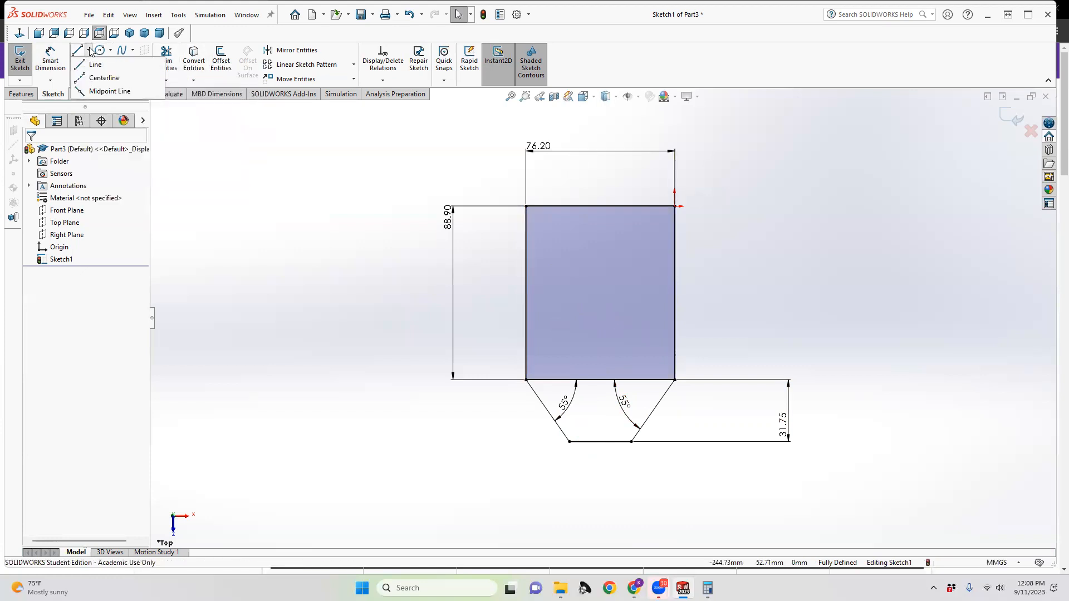
click(96, 79)
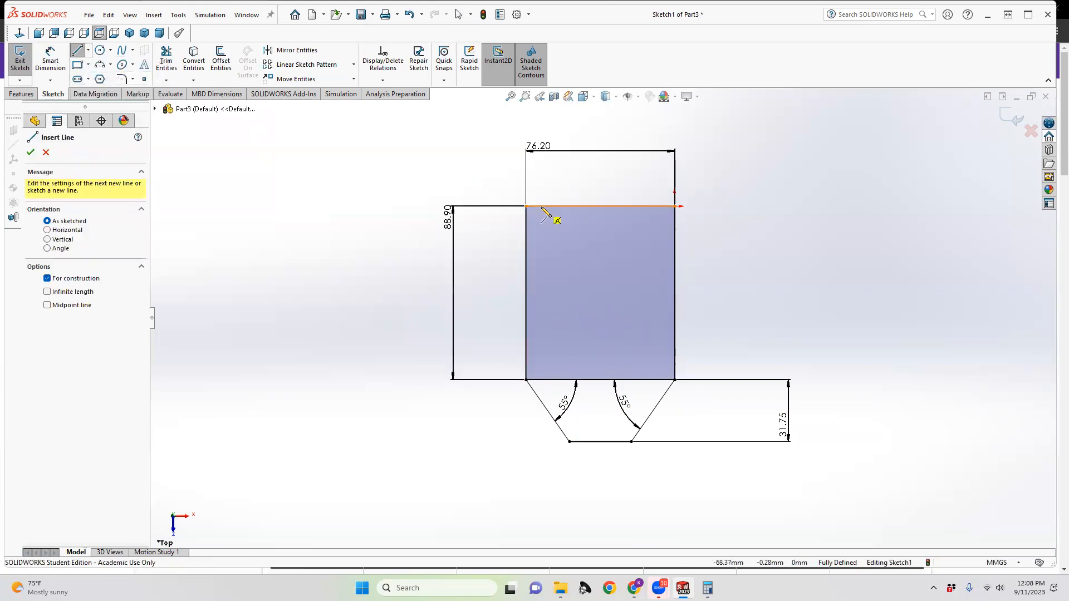
click(540, 165)
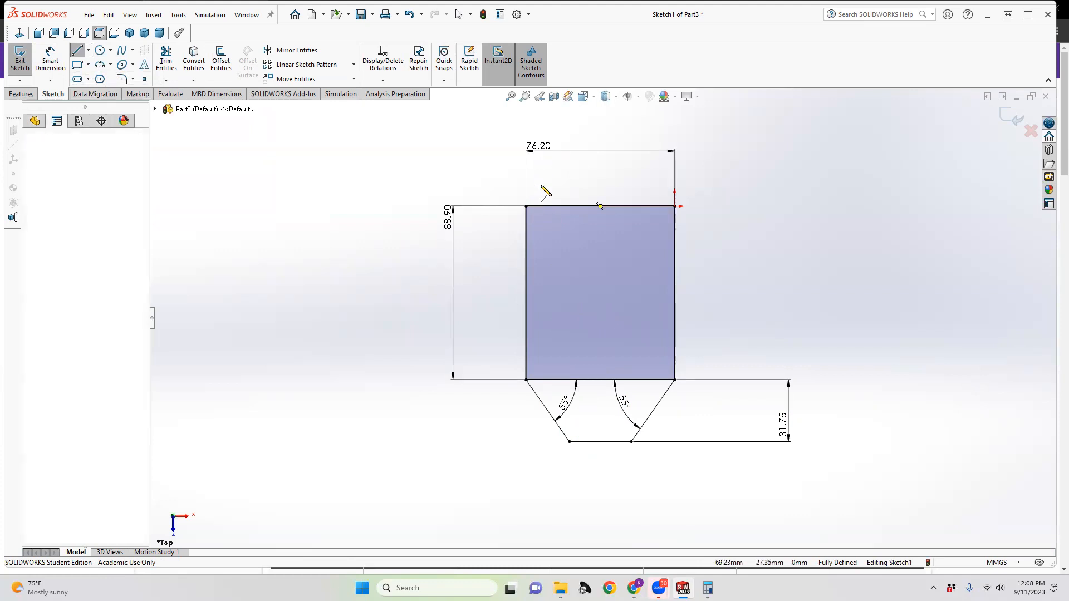
click(539, 434)
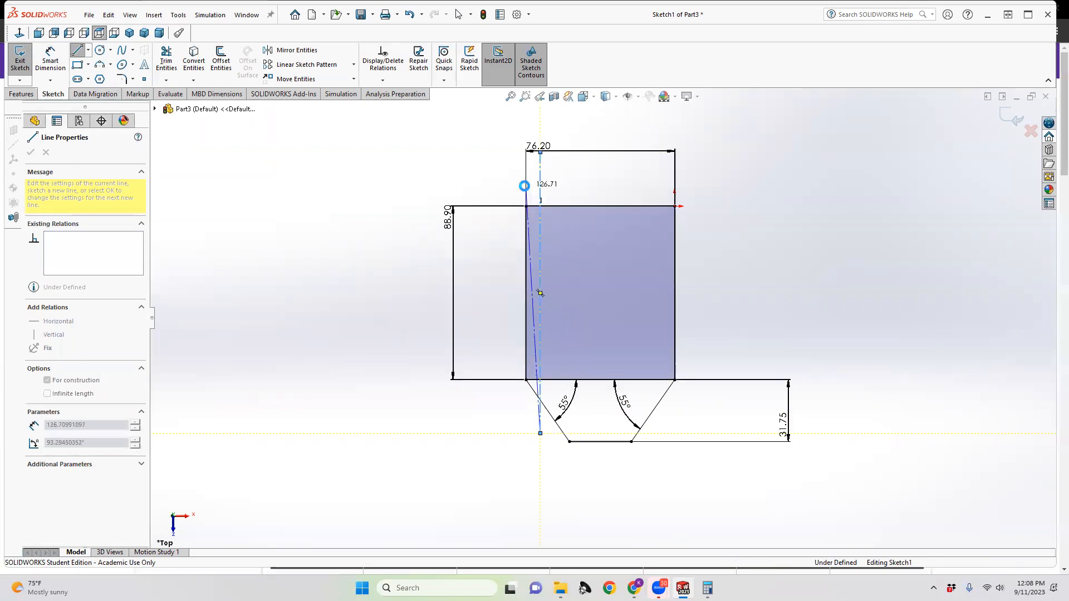
key(Escape)
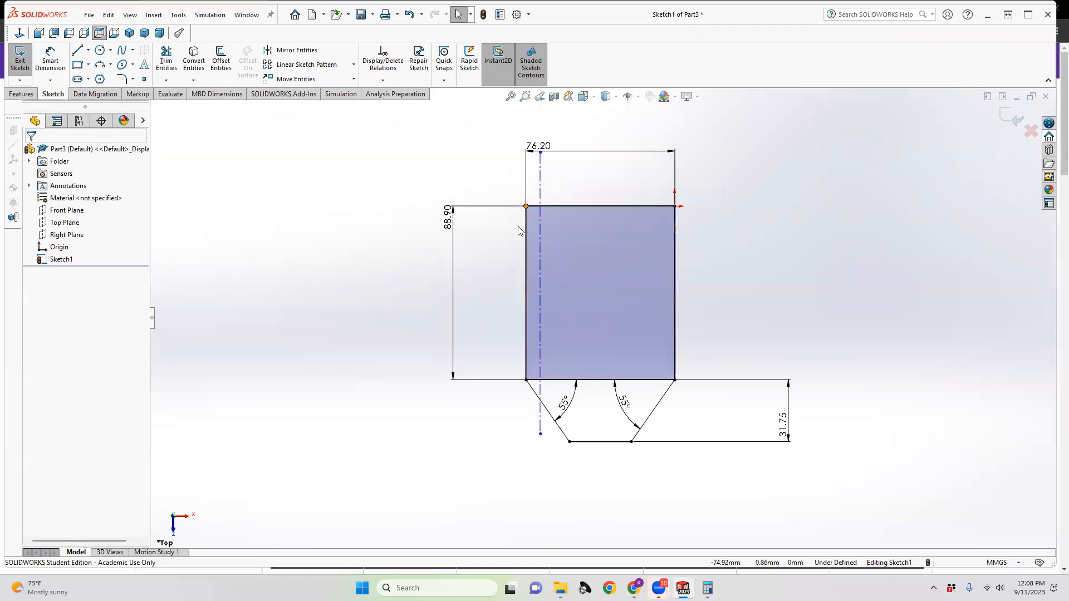
Step: Dimension the distance between the vertical centerline and the rectangle's left edge as 0.25 in
click(50, 58)
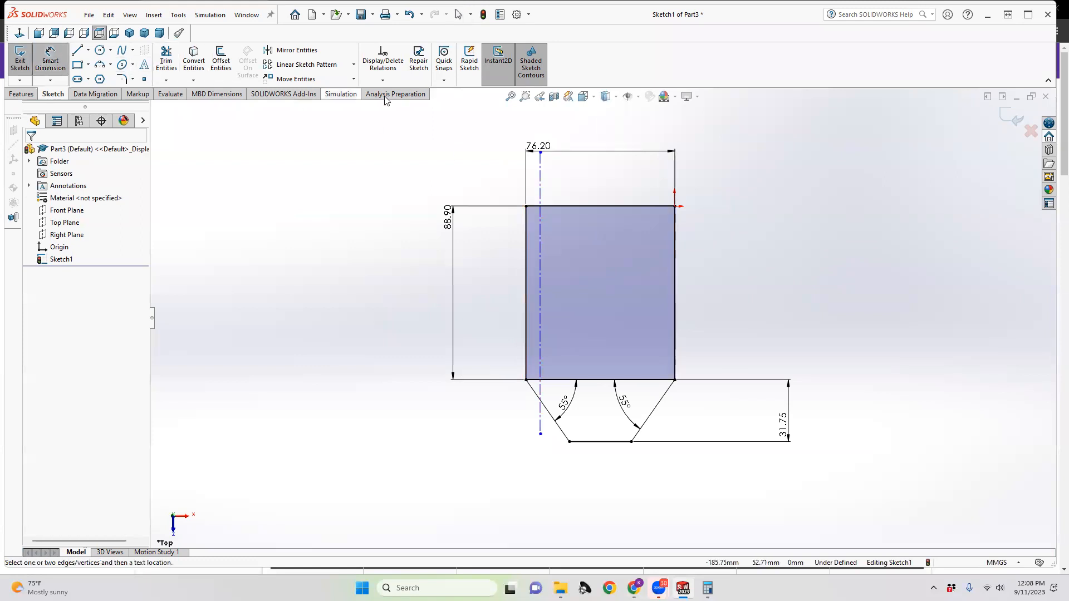
click(540, 196)
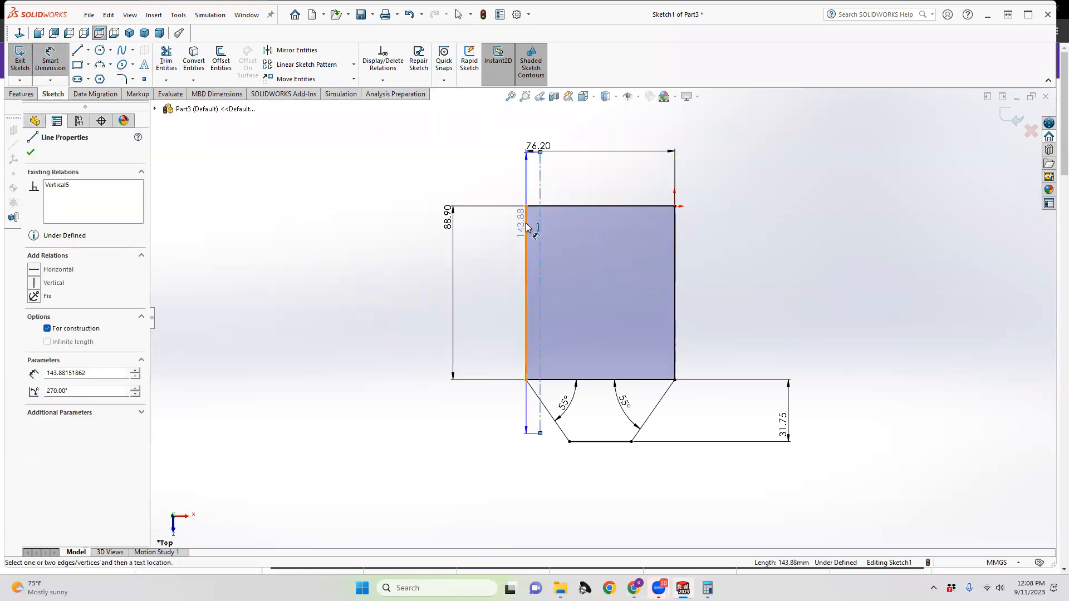
click(527, 231)
click(495, 496)
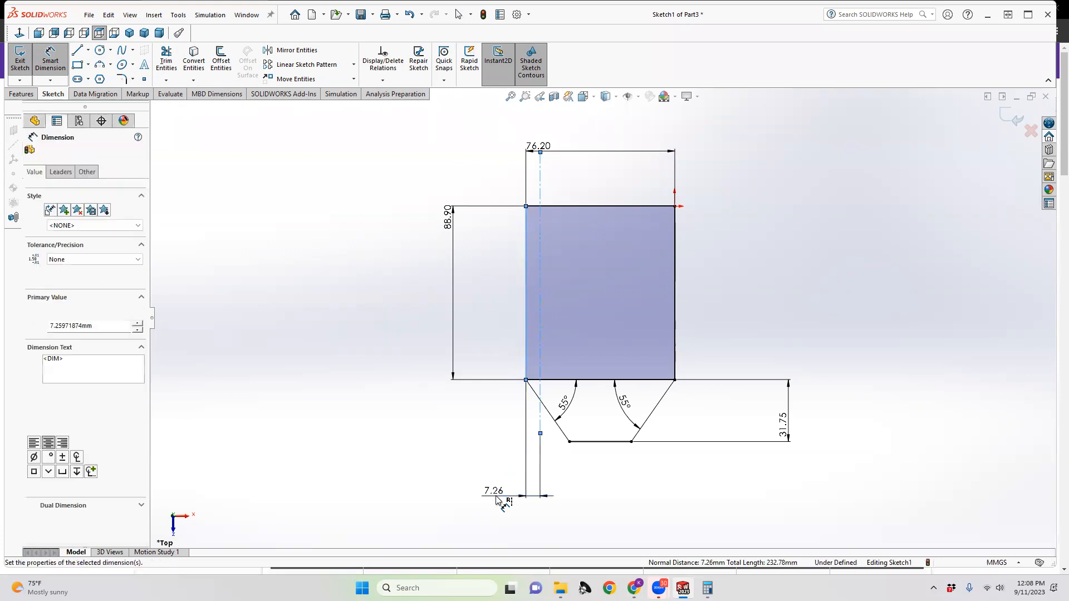
text(.25in)
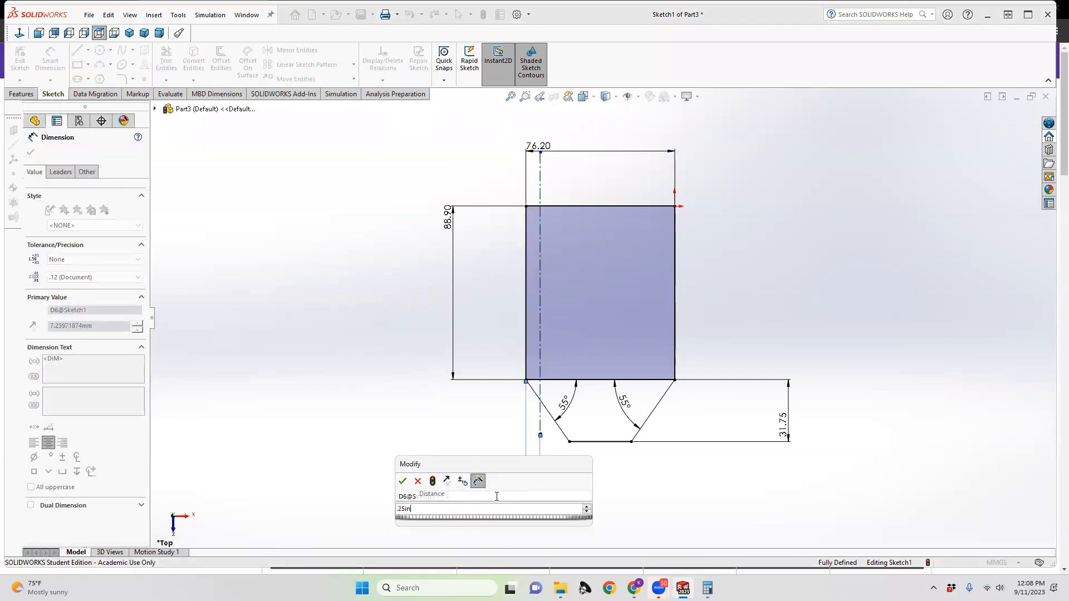
key(Return)
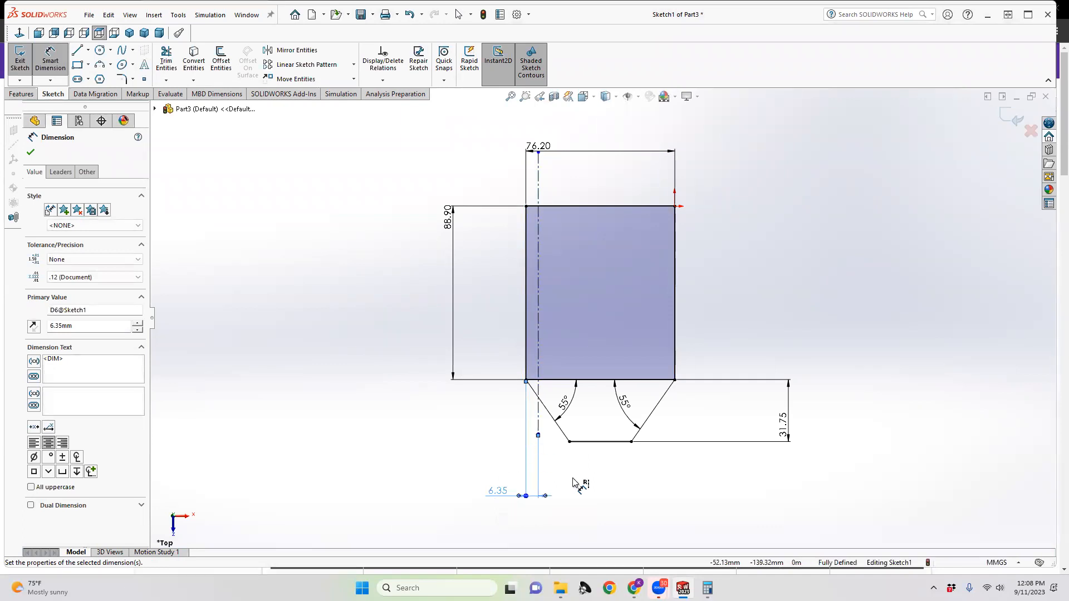
click(573, 479)
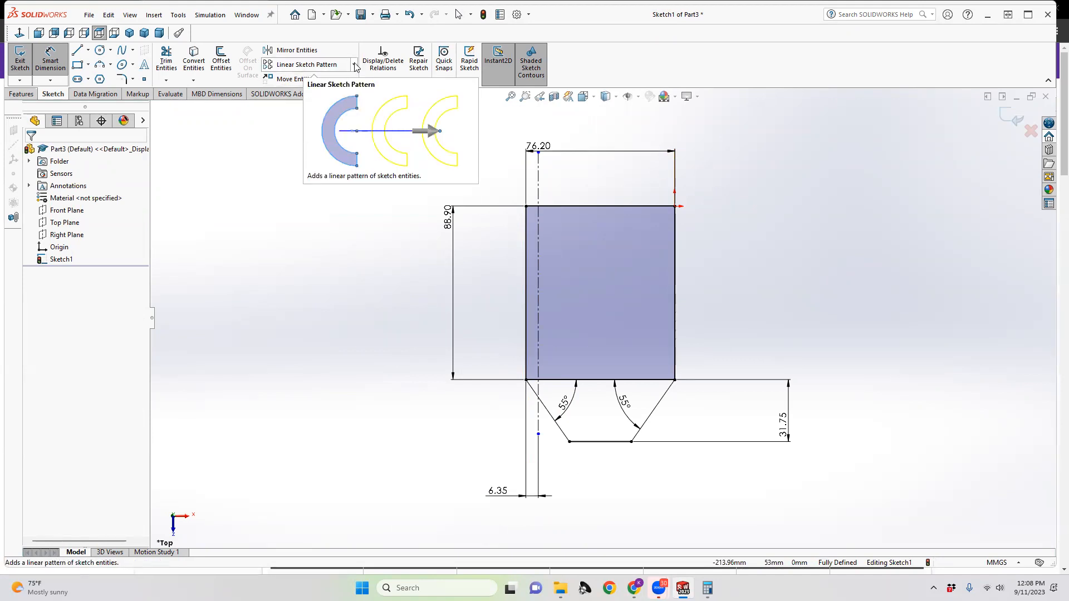
Step: Set up a linear sketch pattern of the vertical centerline along the X-axis with 0.25 in spacing
click(354, 66)
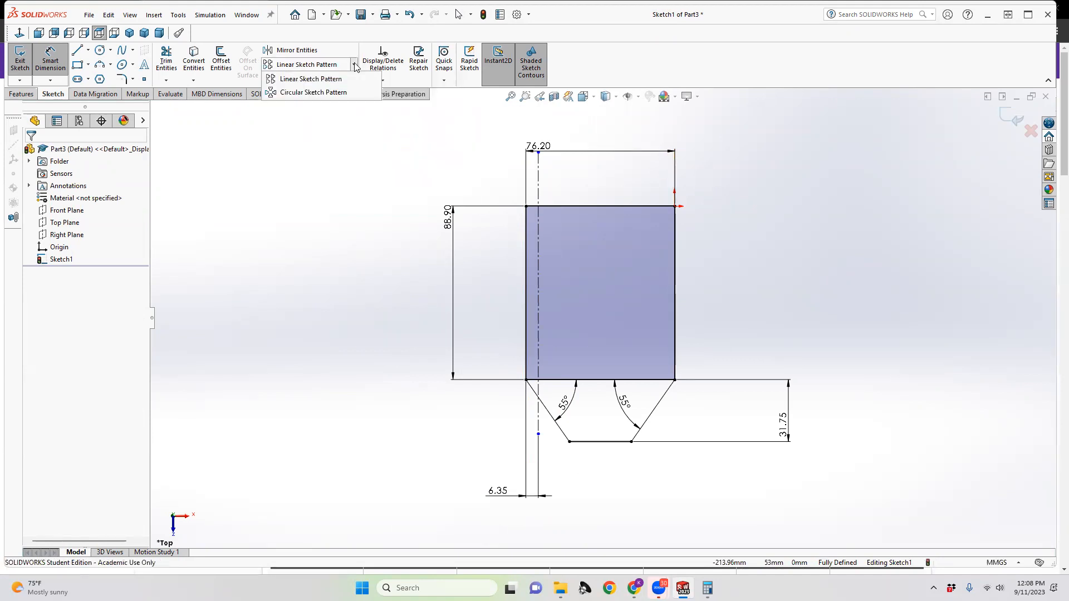
click(301, 80)
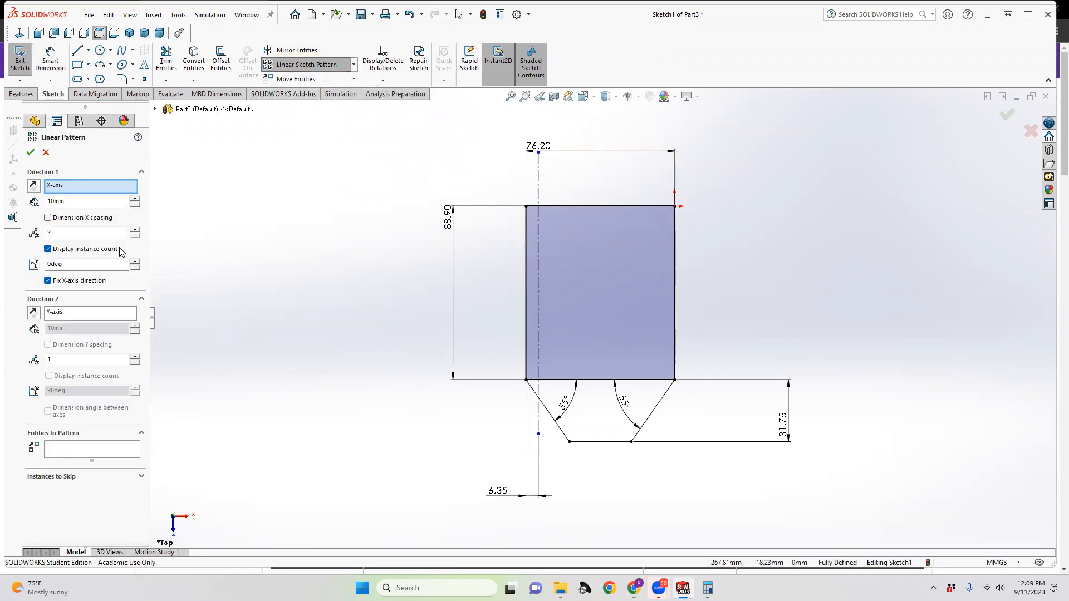
click(76, 450)
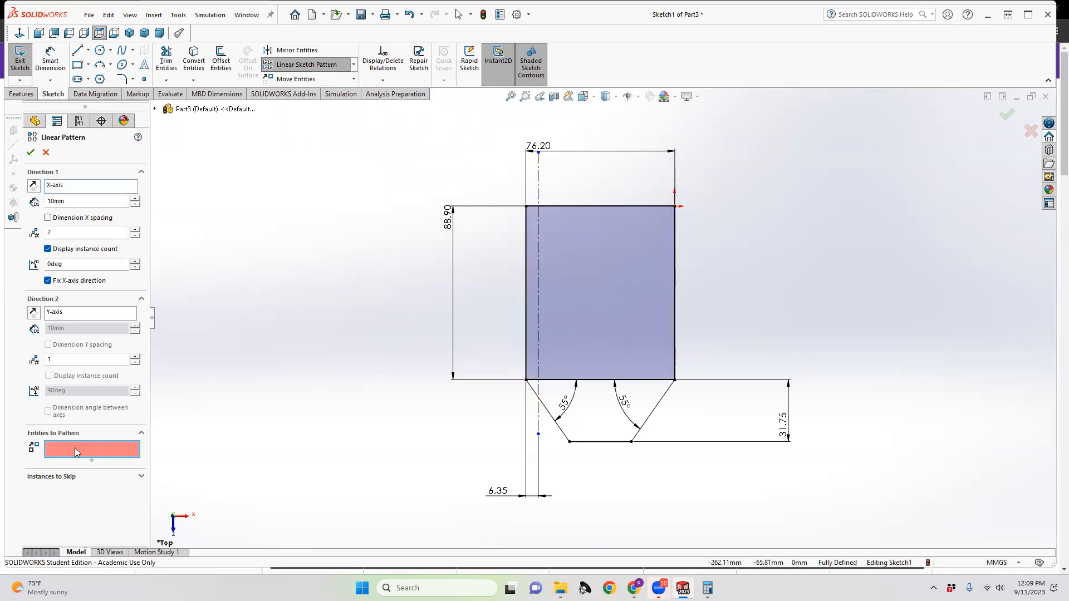
click(538, 181)
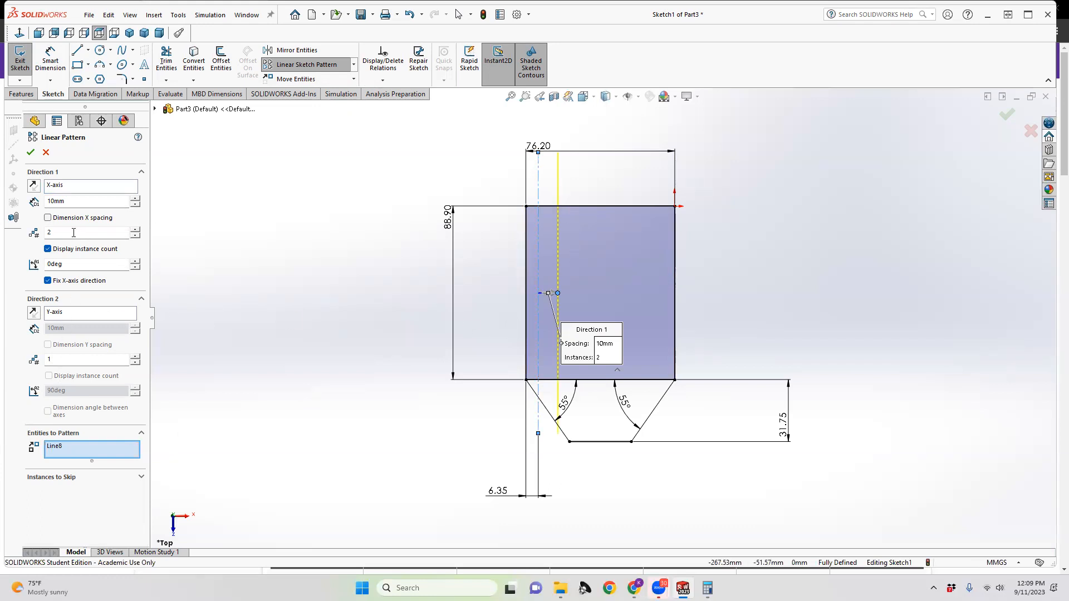
drag(71, 201, 45, 202)
text(.25in)
Step: Try to pattern the vertical centerline with 11 instances, and undo the resulting linear pattern
click(59, 234)
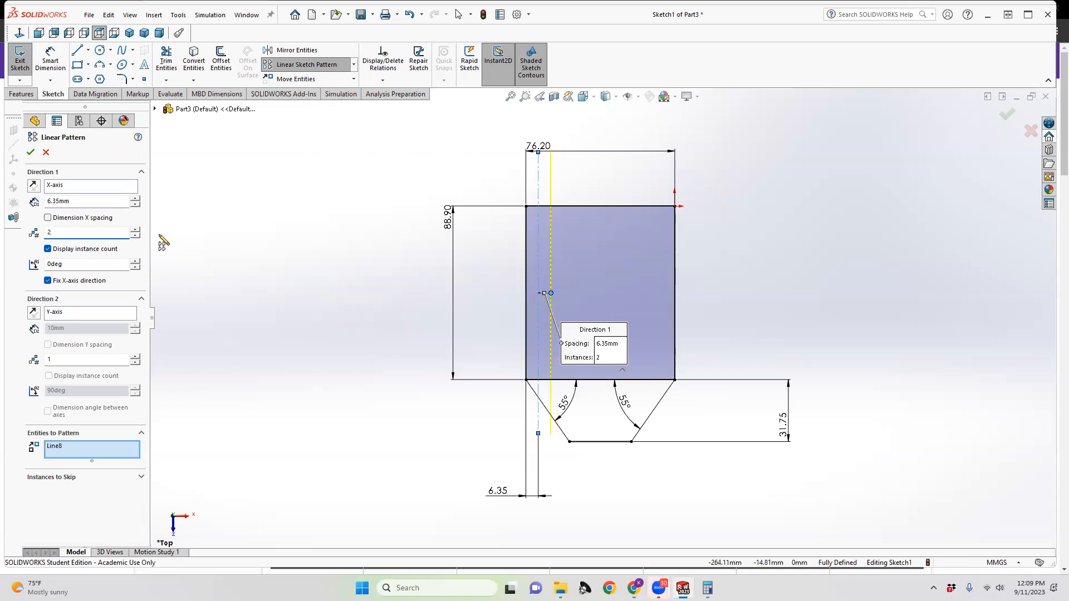
click(136, 230)
click(136, 230)
click(135, 230)
click(135, 230)
click(135, 230)
click(135, 230)
click(136, 230)
click(136, 230)
click(135, 230)
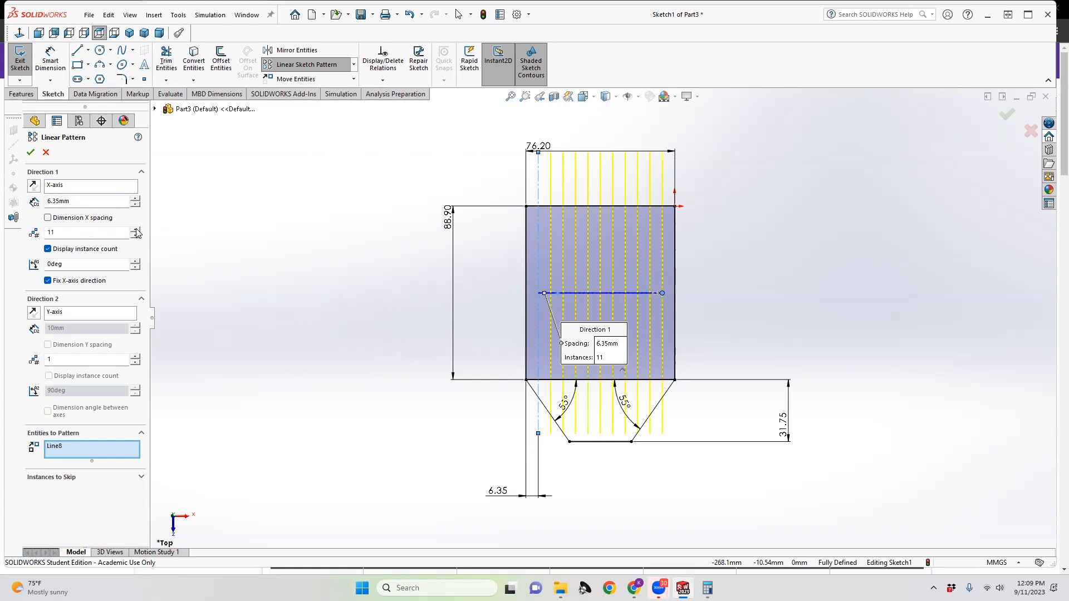
click(32, 156)
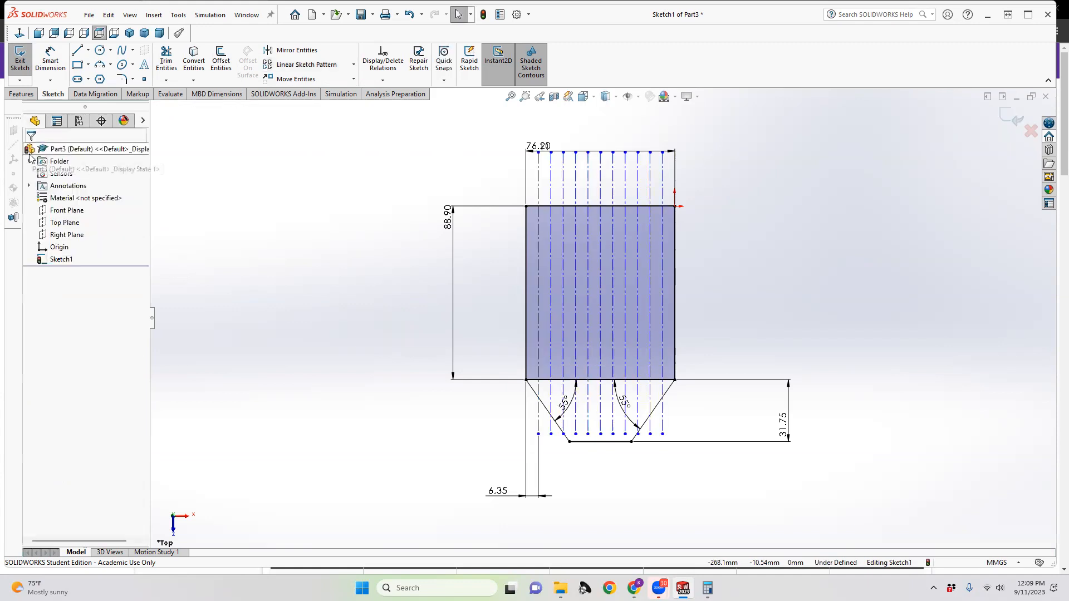
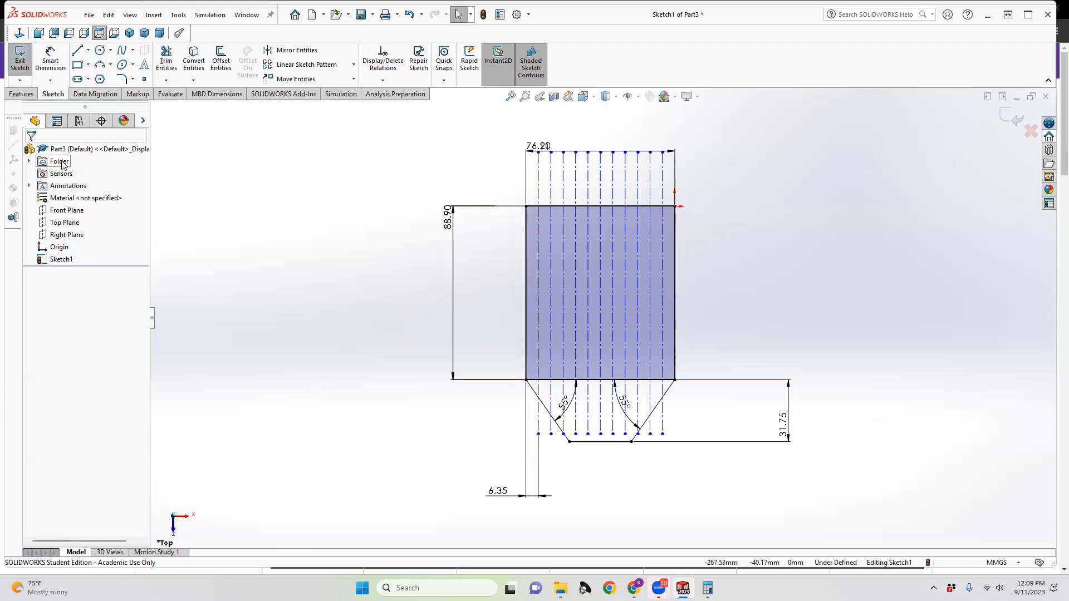
key(ctrl+z)
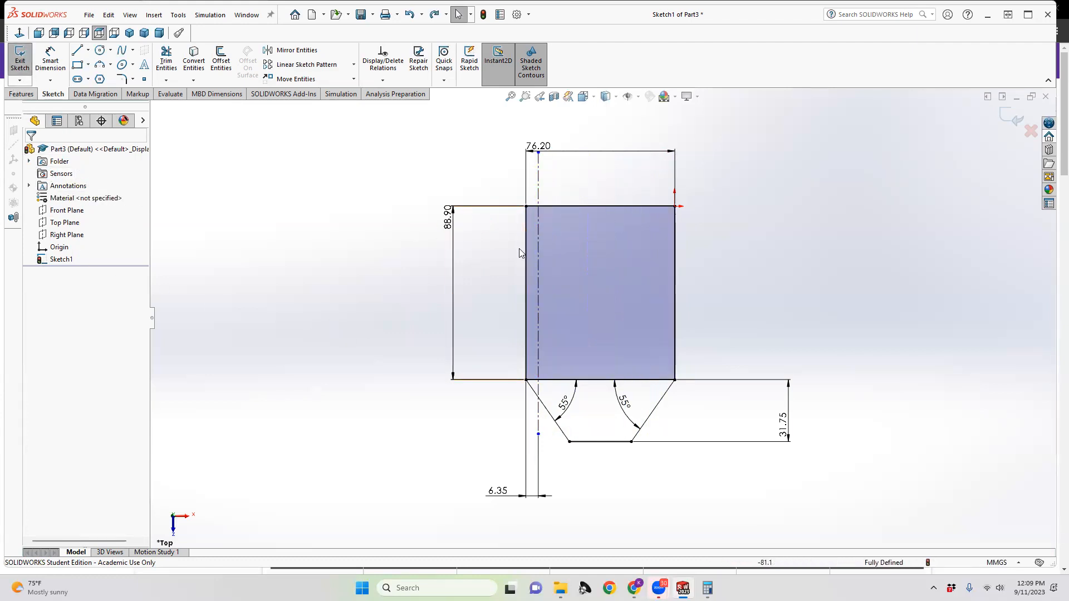
Step: Sketch a horizontal centerline across the rectangle just below its upper edge, extending past both vertical sides
click(88, 50)
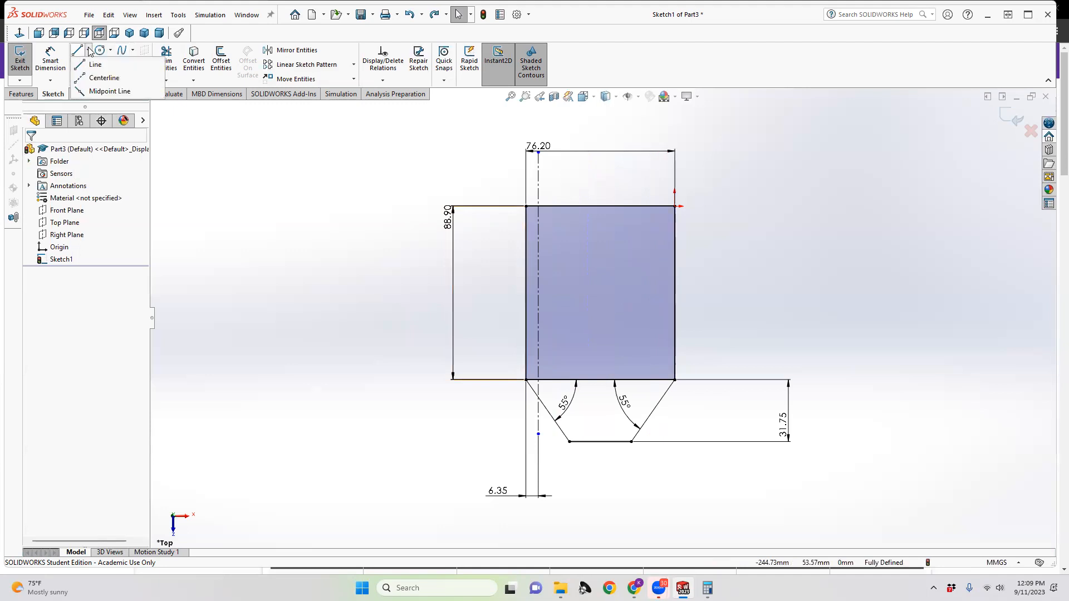
click(90, 79)
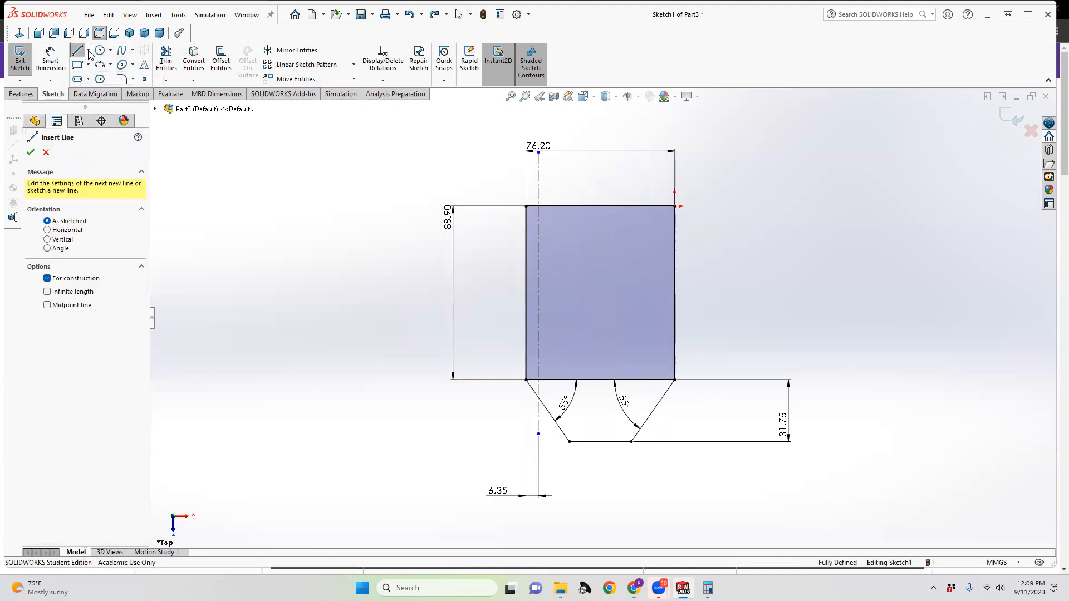
click(88, 50)
click(94, 78)
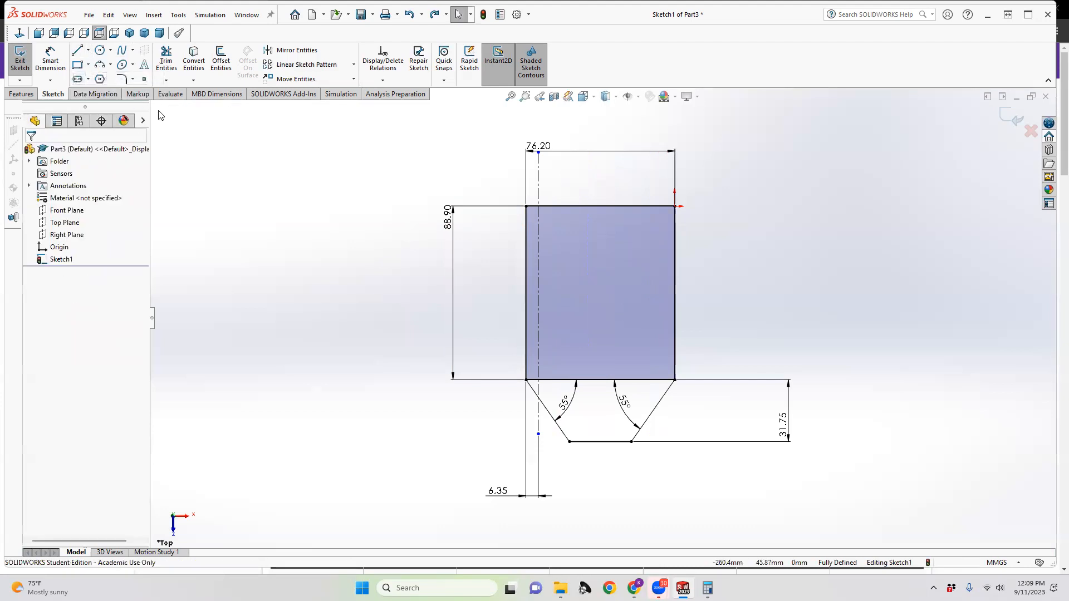
click(88, 50)
click(95, 78)
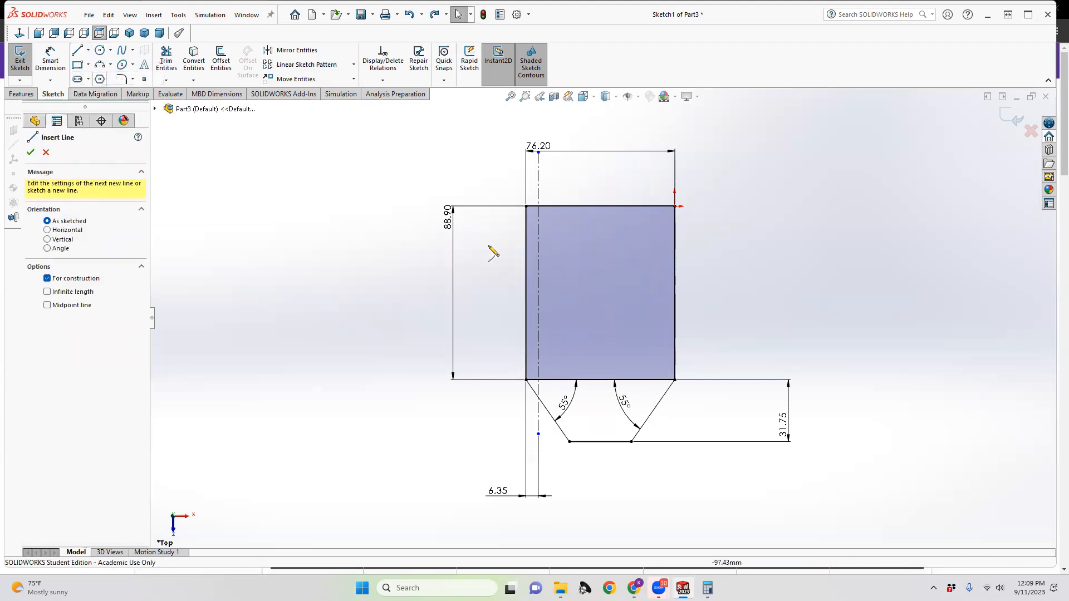
click(454, 217)
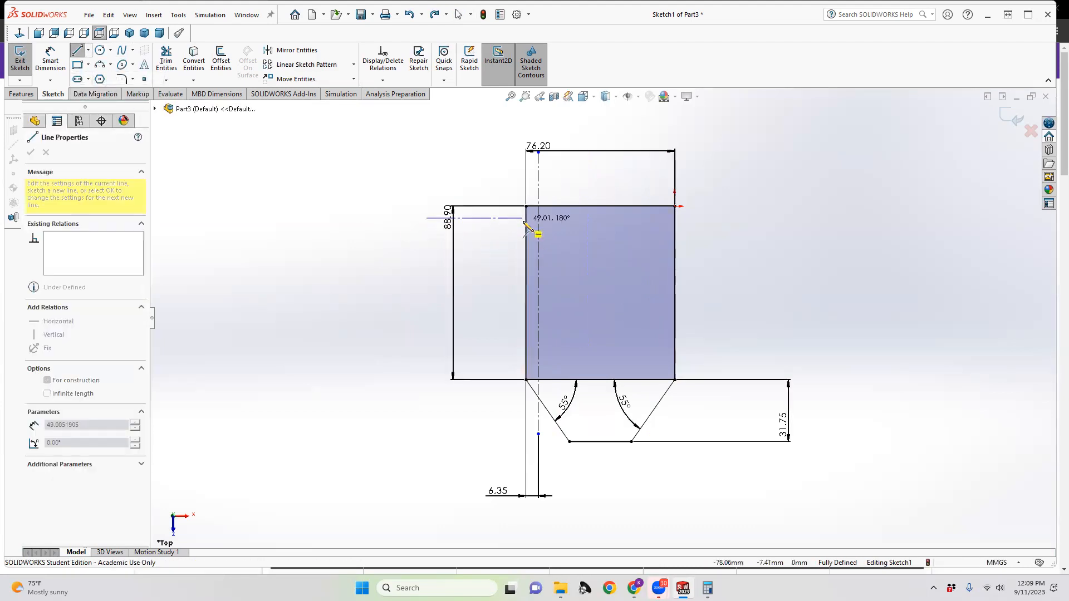
click(750, 218)
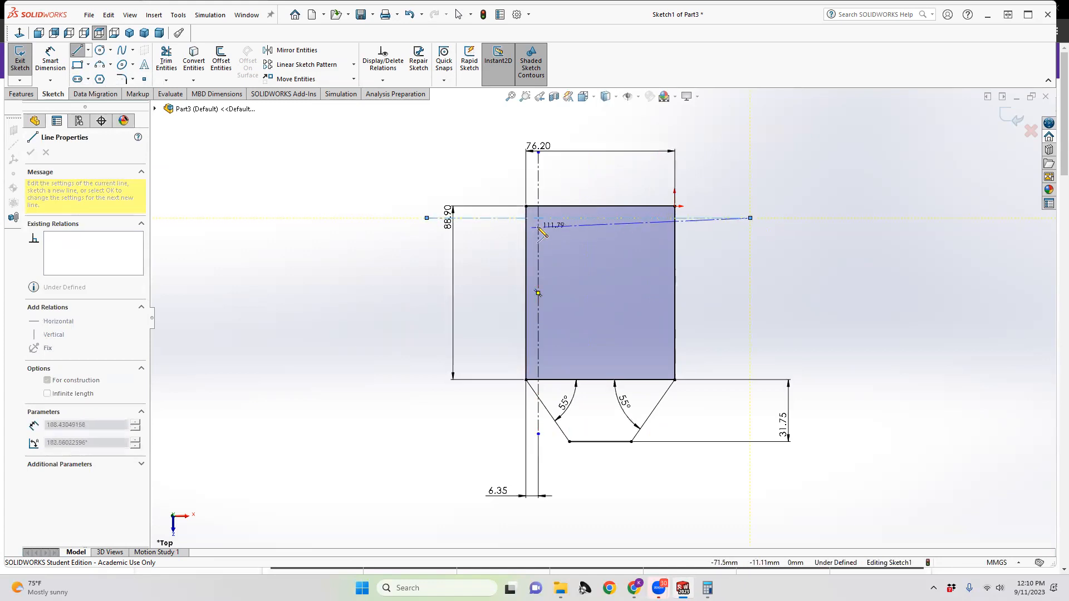
key(Escape)
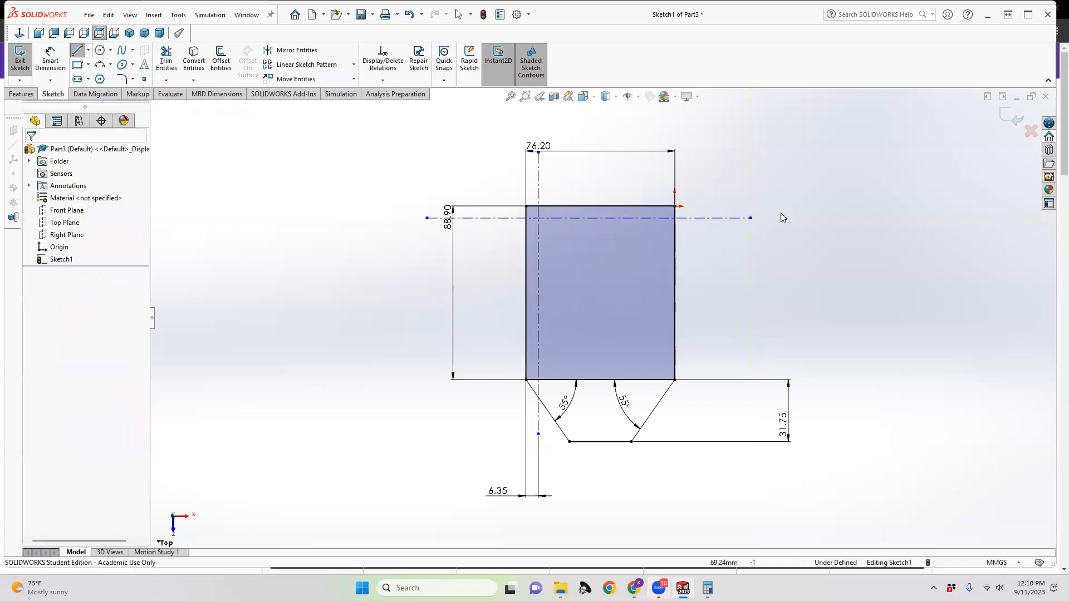
Step: Dimension the distance between the horizontal centerline and the rectangle's upper edge as 0.25 in
key(d)
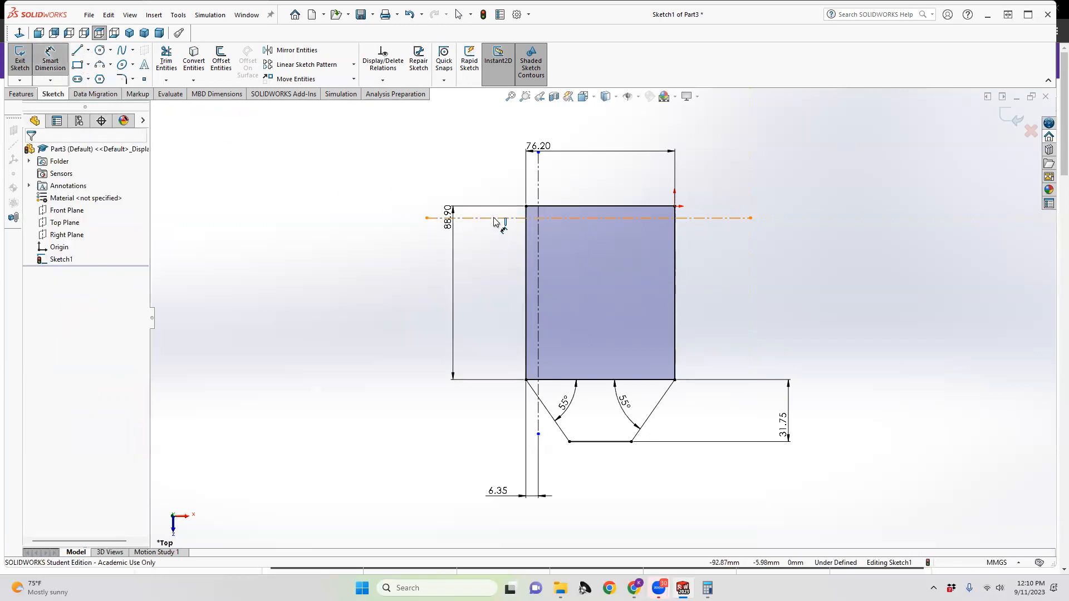
click(552, 207)
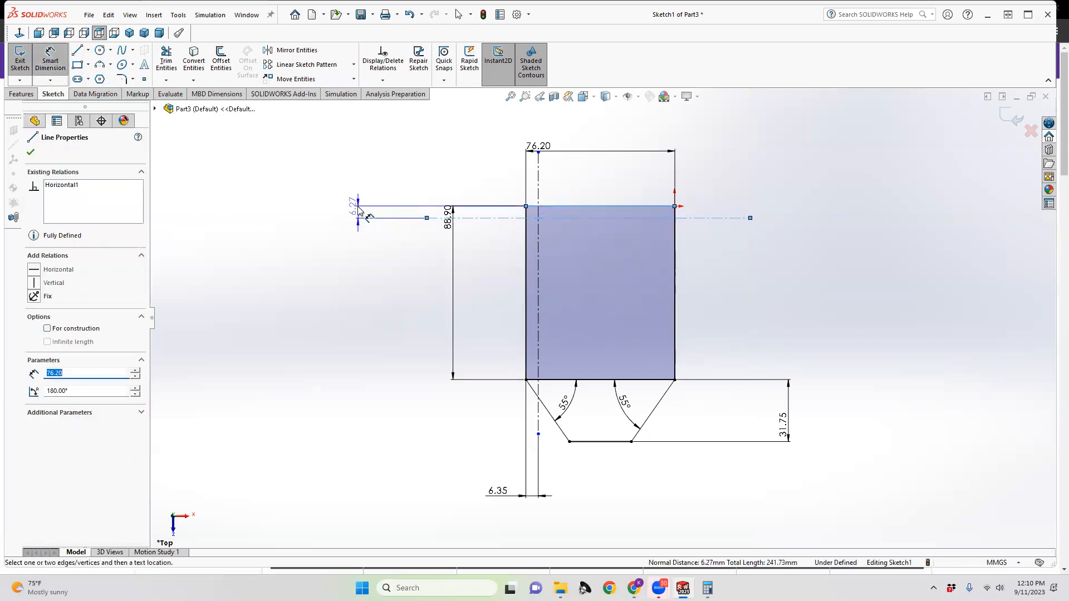
click(358, 212)
text(.2)
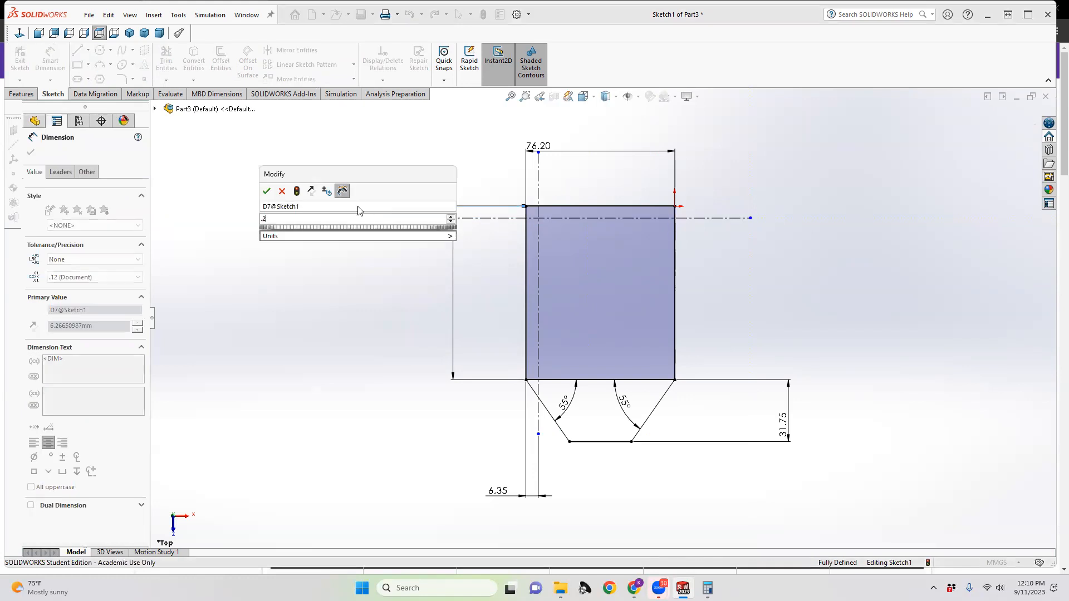
text(5in)
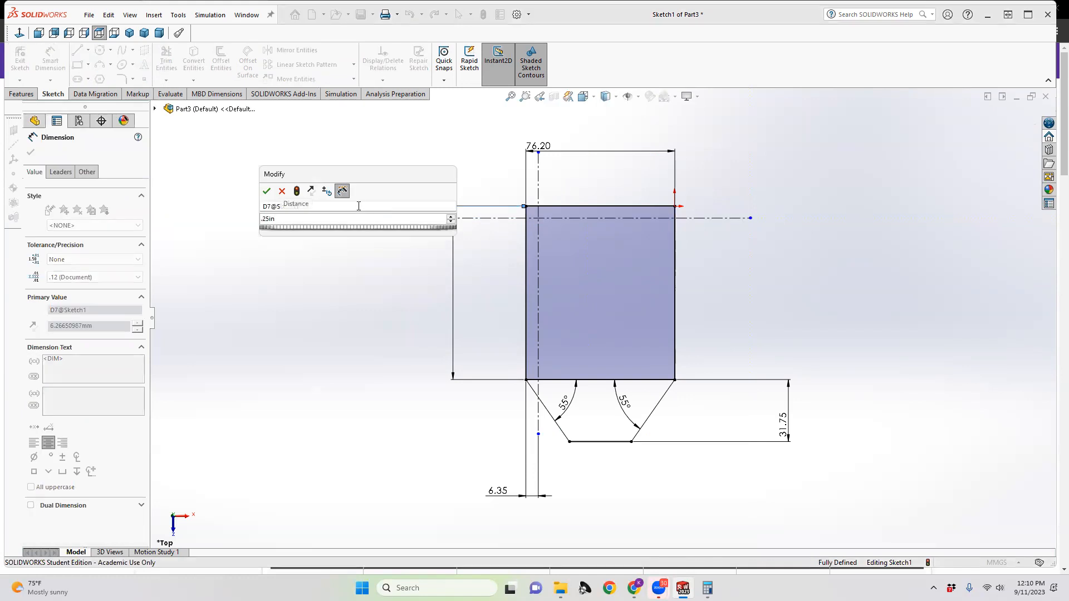
key(Return)
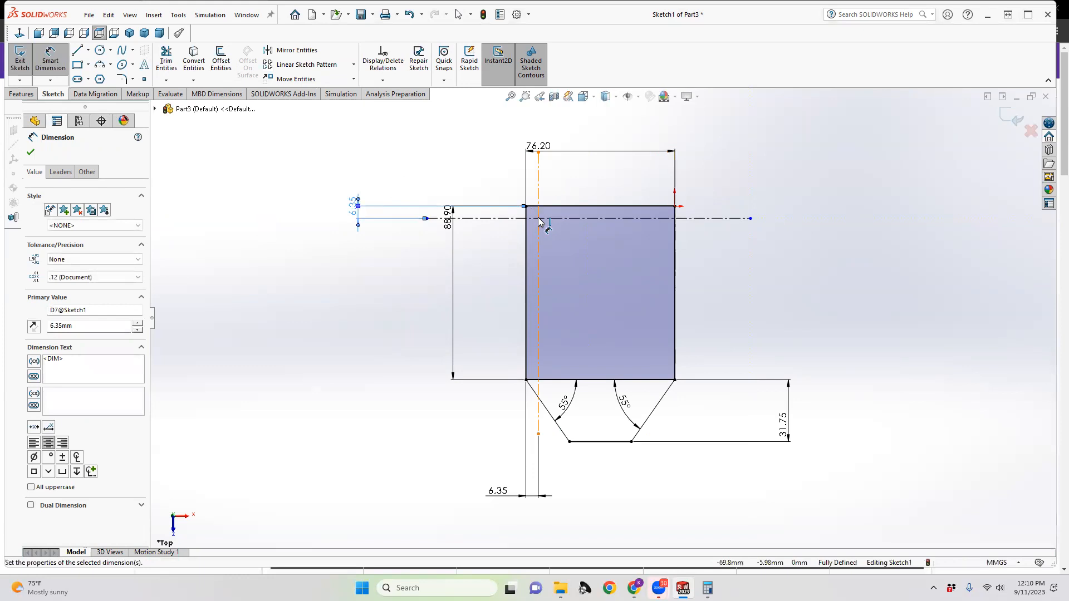
Step: Sketch a six-sided inscribed-circle polygon about 8 mm across corners at the intersection of the centerlines, with one vertex straight up
click(100, 80)
scroll(543, 225, down, 3)
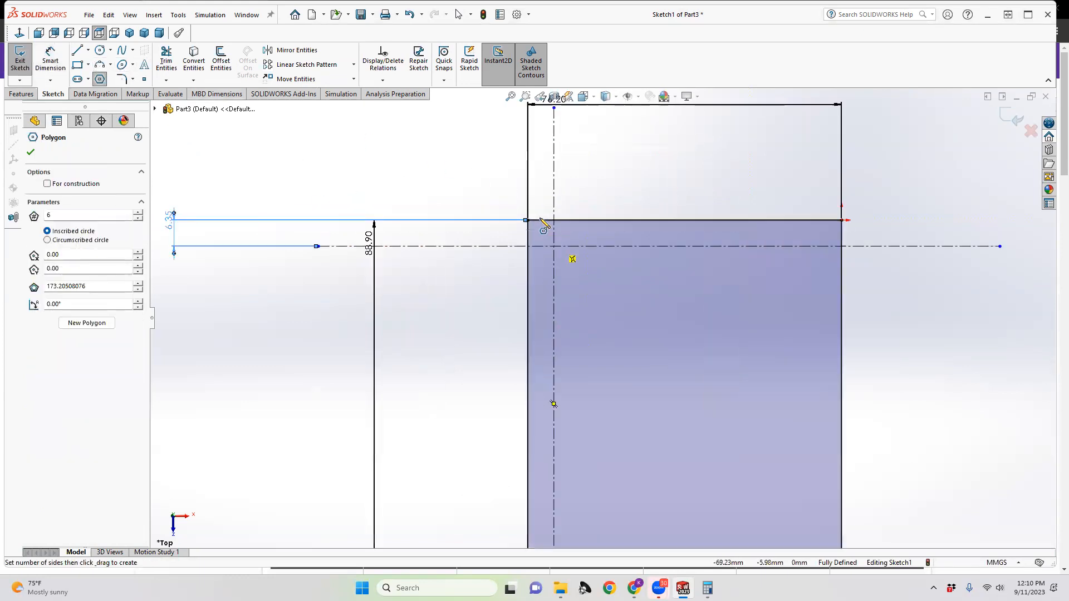
scroll(543, 226, down, 2)
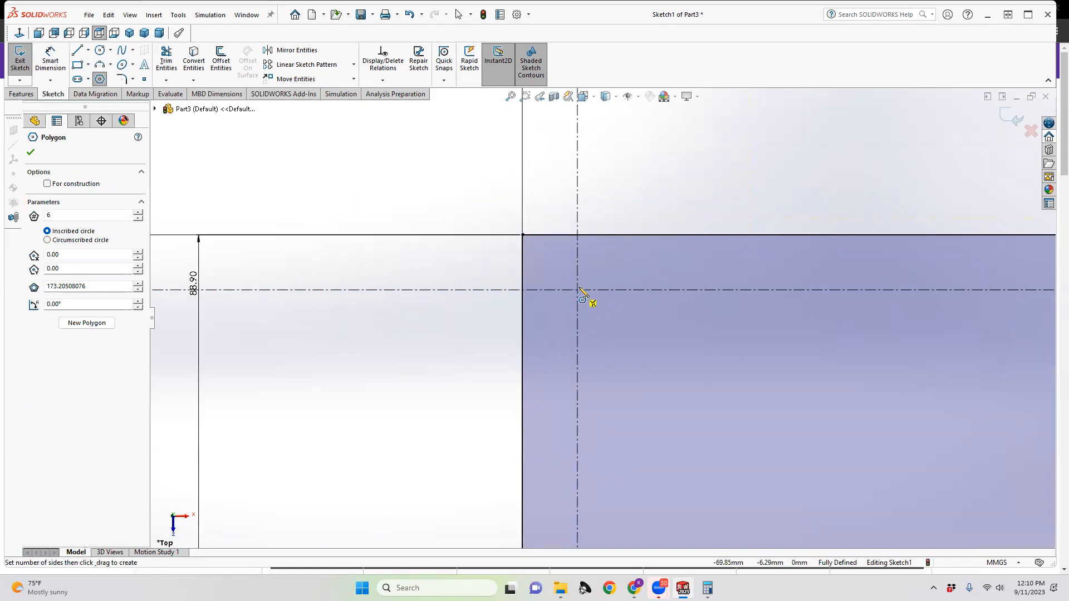
click(578, 289)
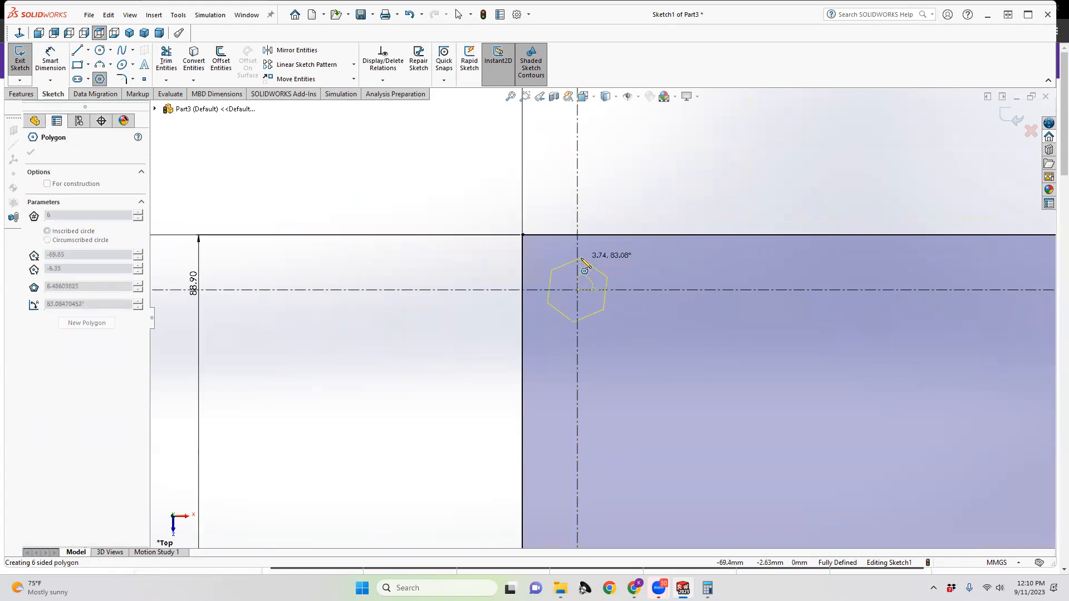
click(577, 257)
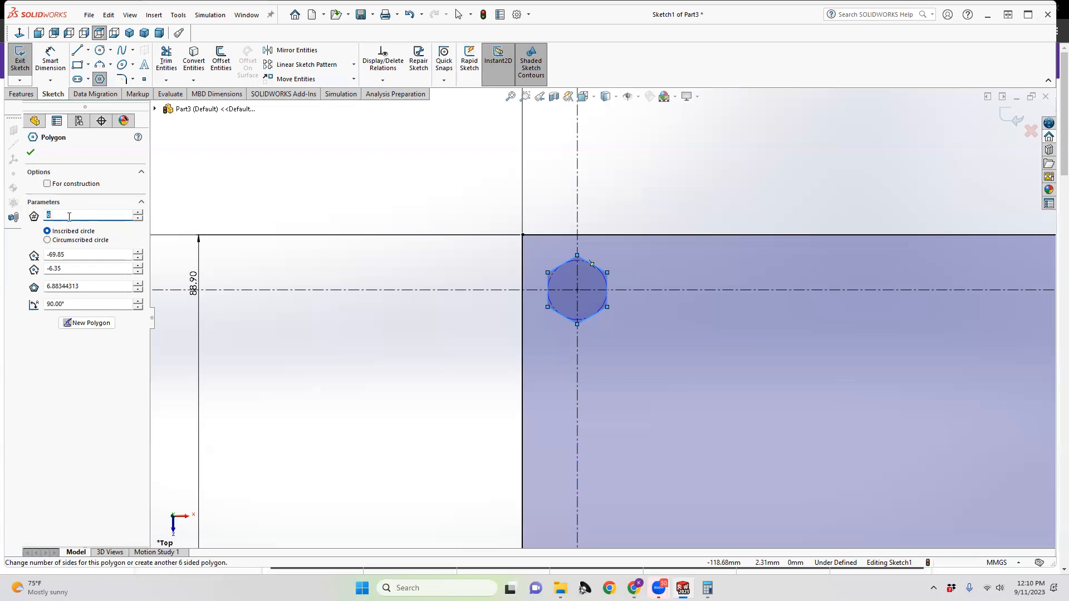
Step: Dimension the hexagon's vertical distance between its upper and lower vertices as 4 mm
click(51, 59)
click(576, 257)
click(577, 324)
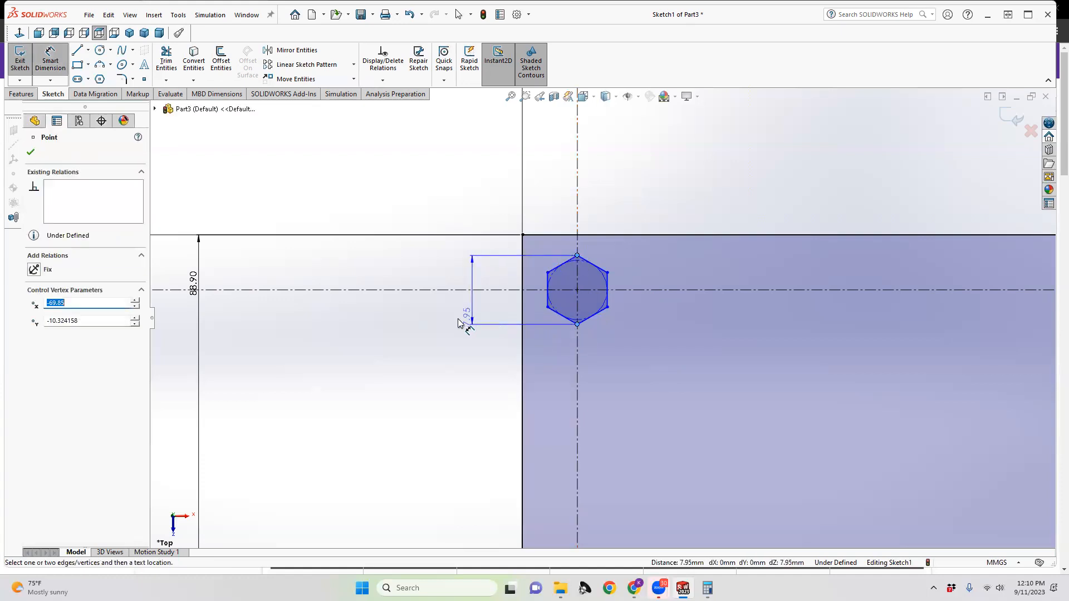
click(450, 320)
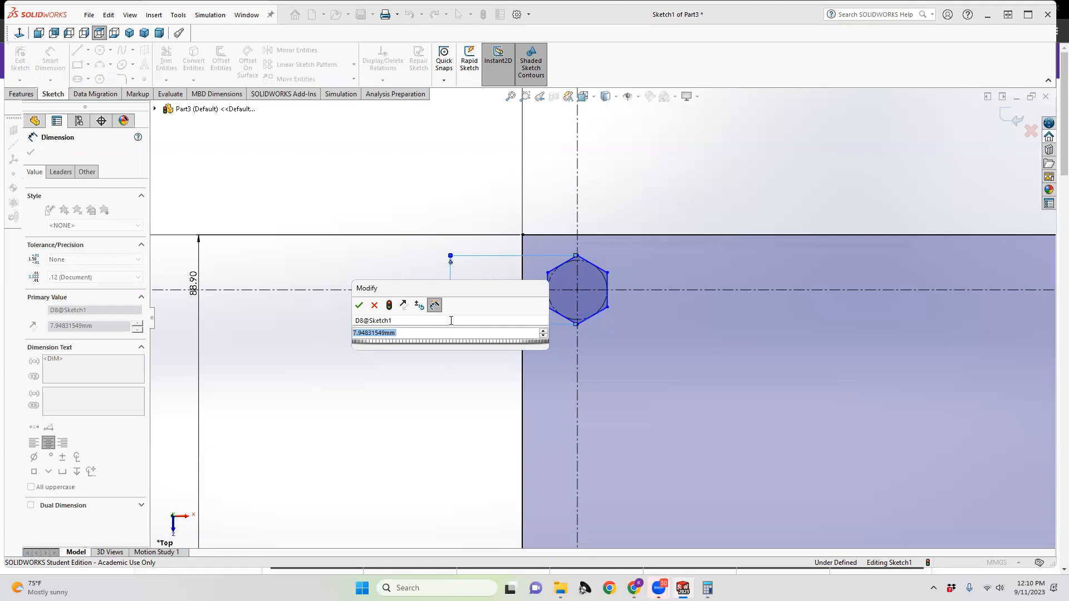
text(4)
key(Return)
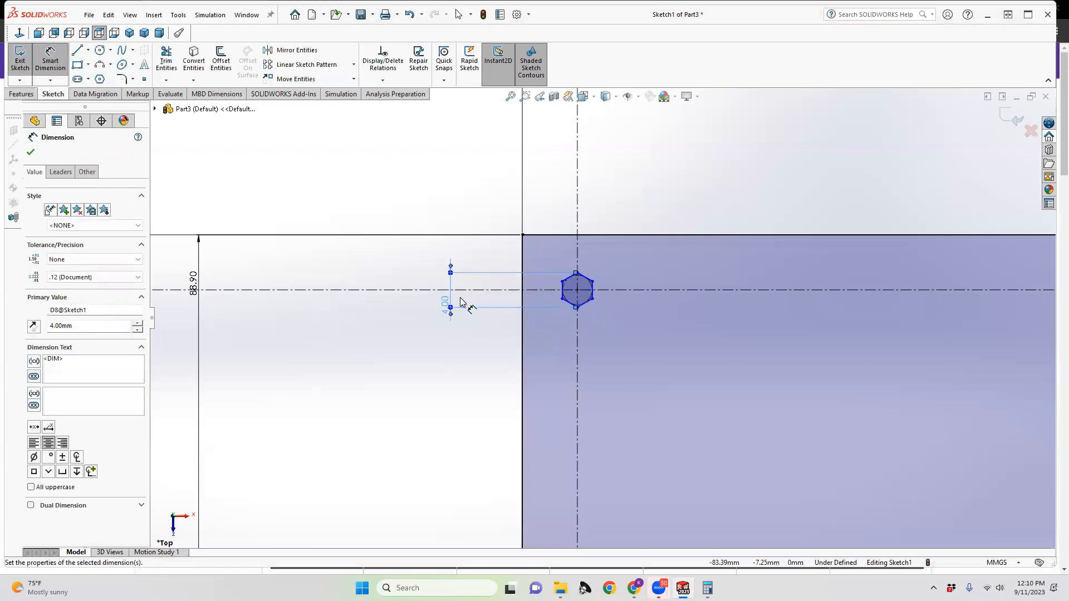
Step: Start a linear sketch pattern with the hexagon's six sides as the entities to pattern
scroll(590, 301, up, 5)
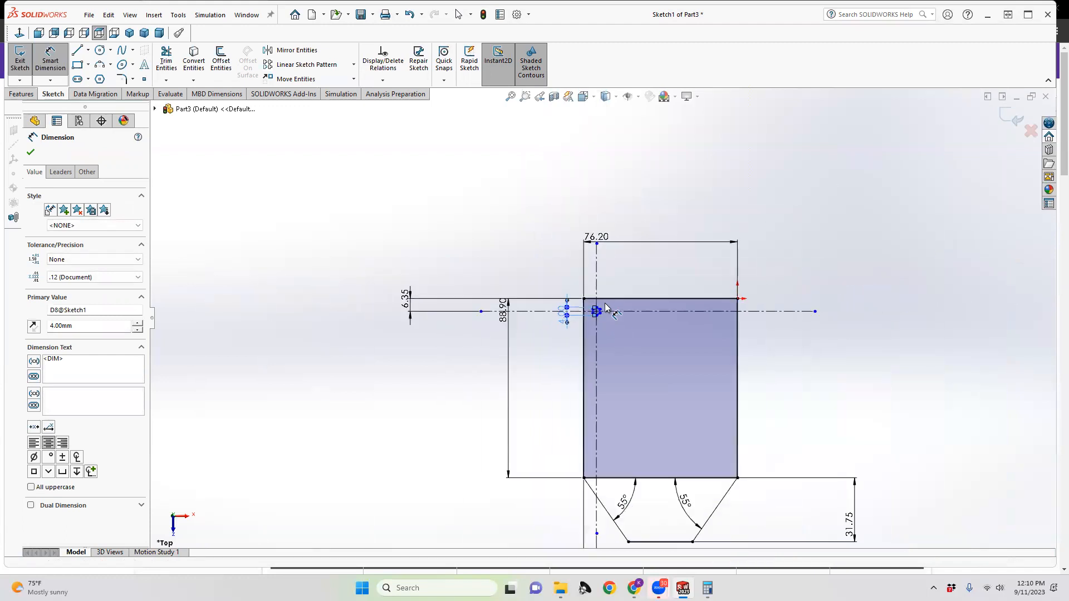
scroll(610, 325, down, 2)
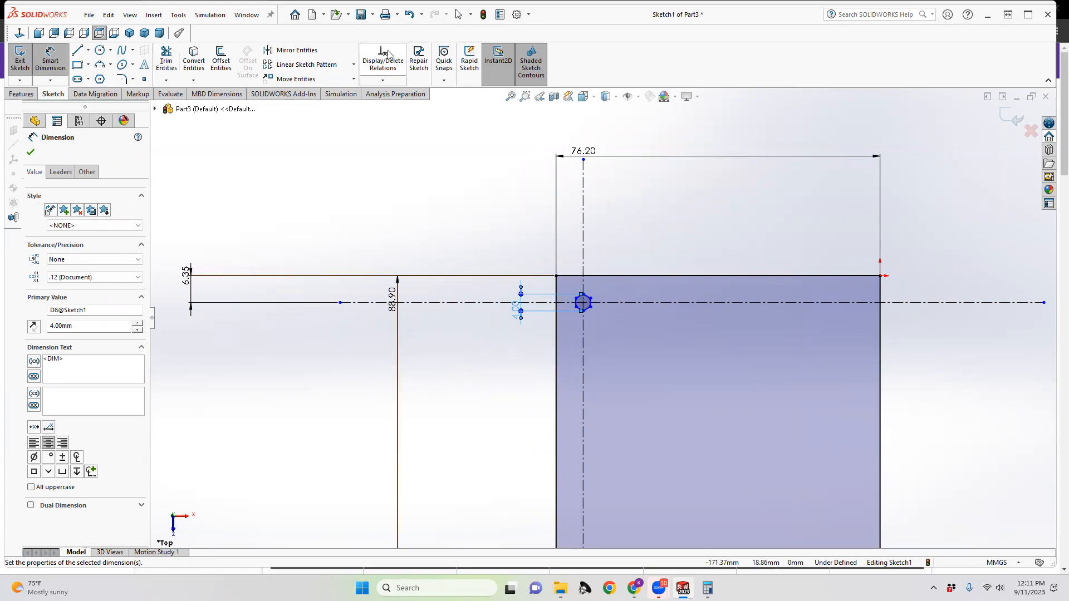
click(303, 64)
scroll(599, 303, down, 2)
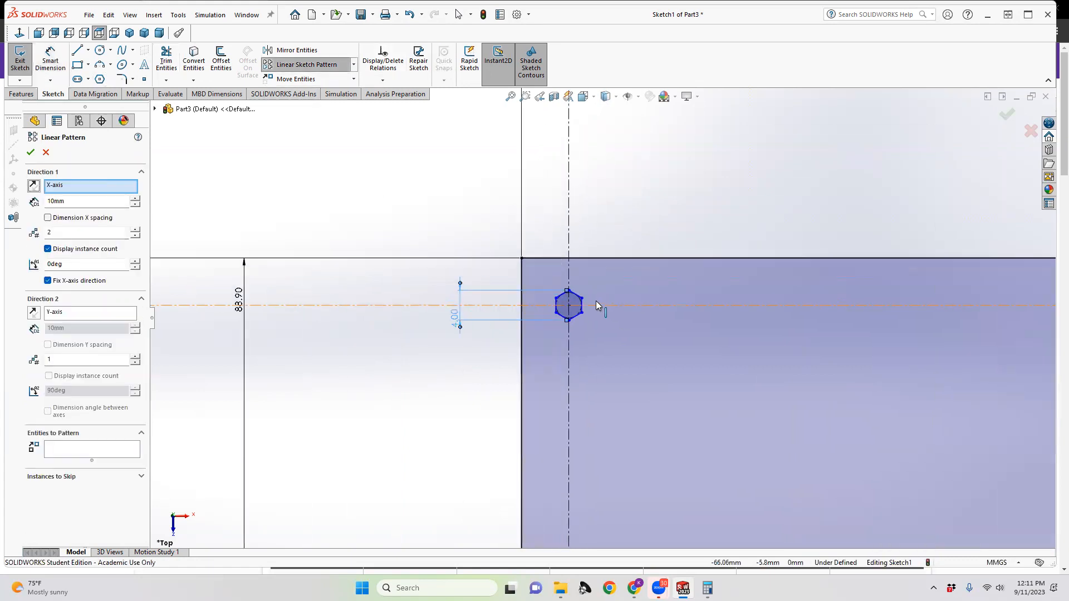
scroll(597, 305, down, 1)
scroll(588, 287, down, 1)
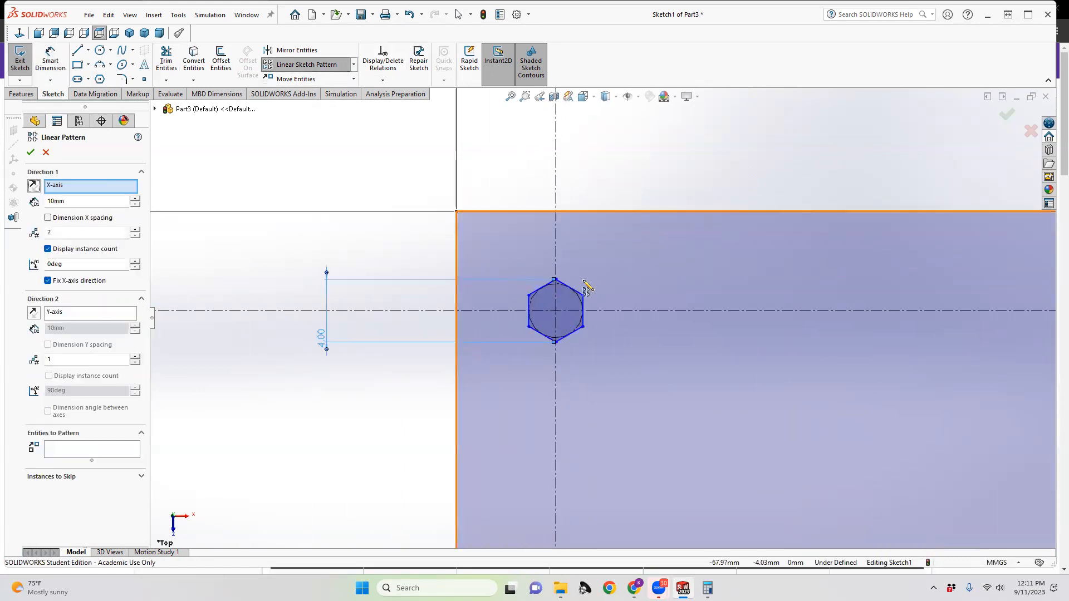
click(89, 451)
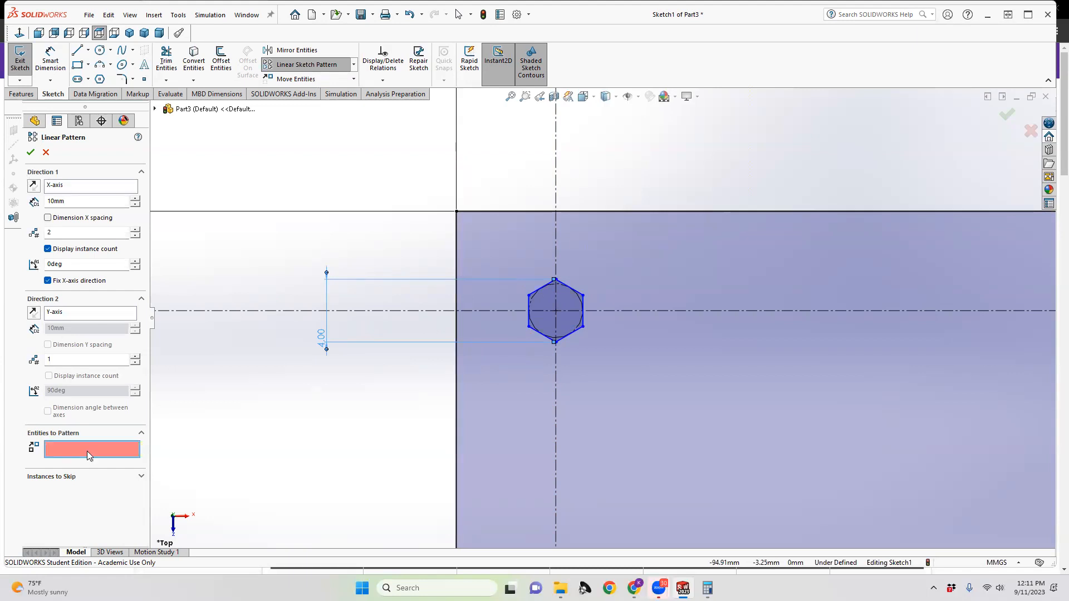
click(539, 325)
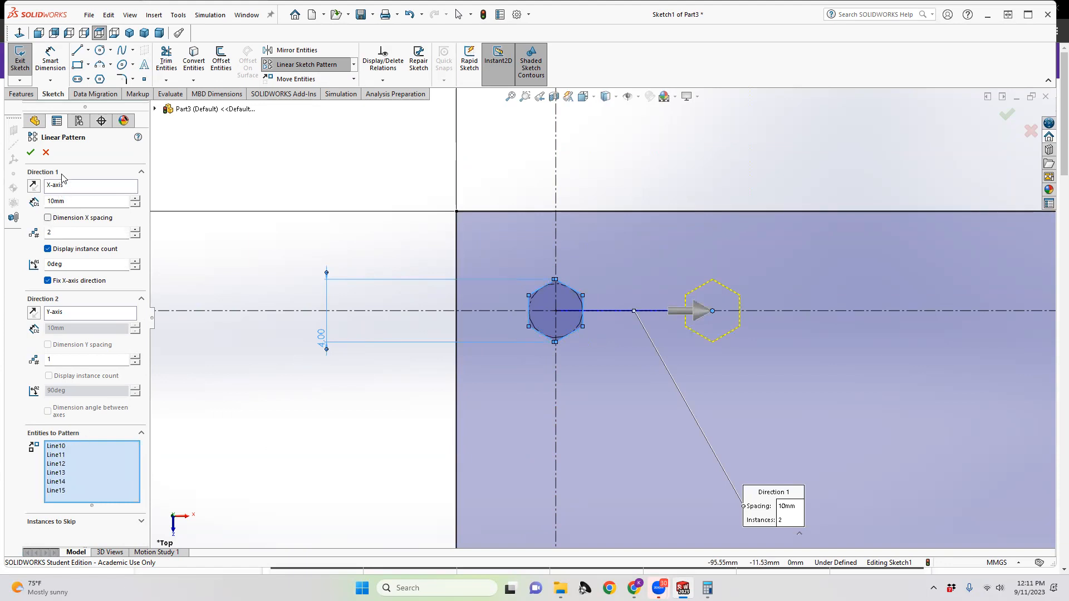
Step: Limit the X-axis direction to 1 instance, set 10 instances along the Y-axis, and reverse the Y direction to run down the rectangle
drag(64, 233, 44, 234)
text(0)
click(69, 359)
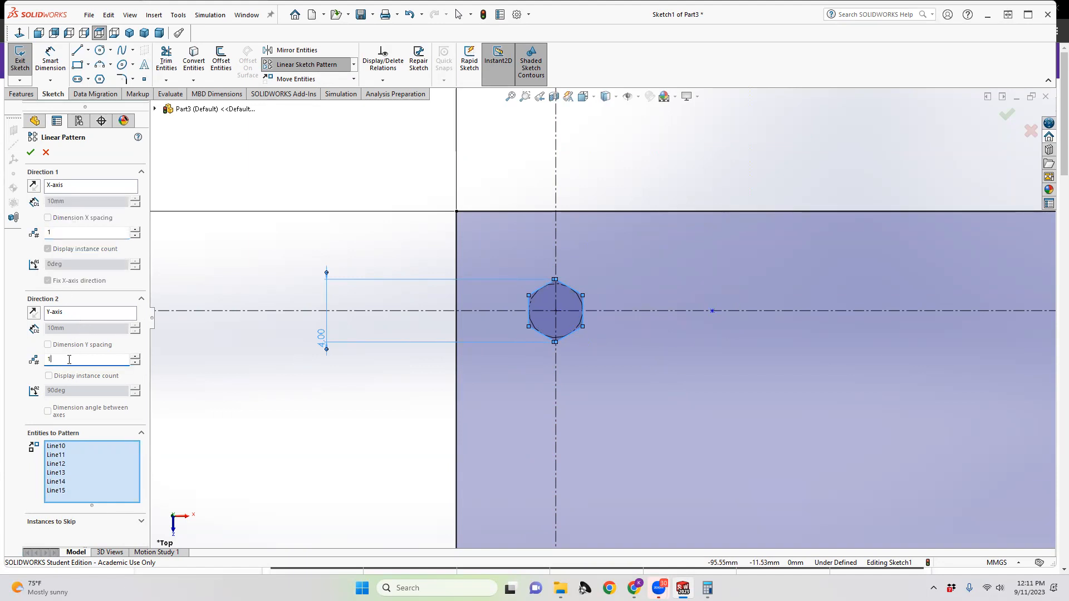
text(10)
click(62, 313)
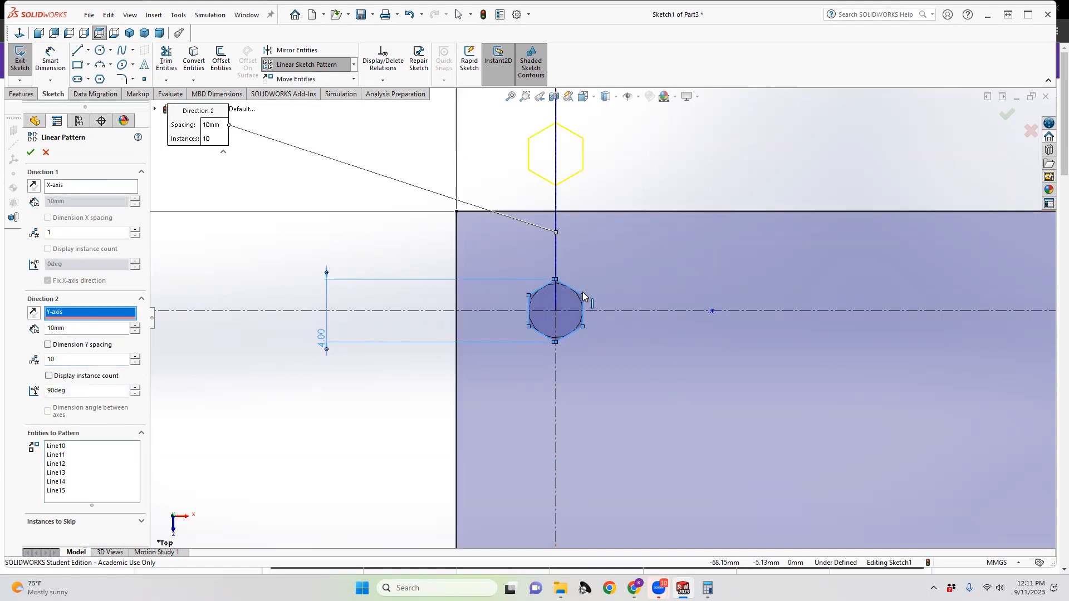
click(32, 314)
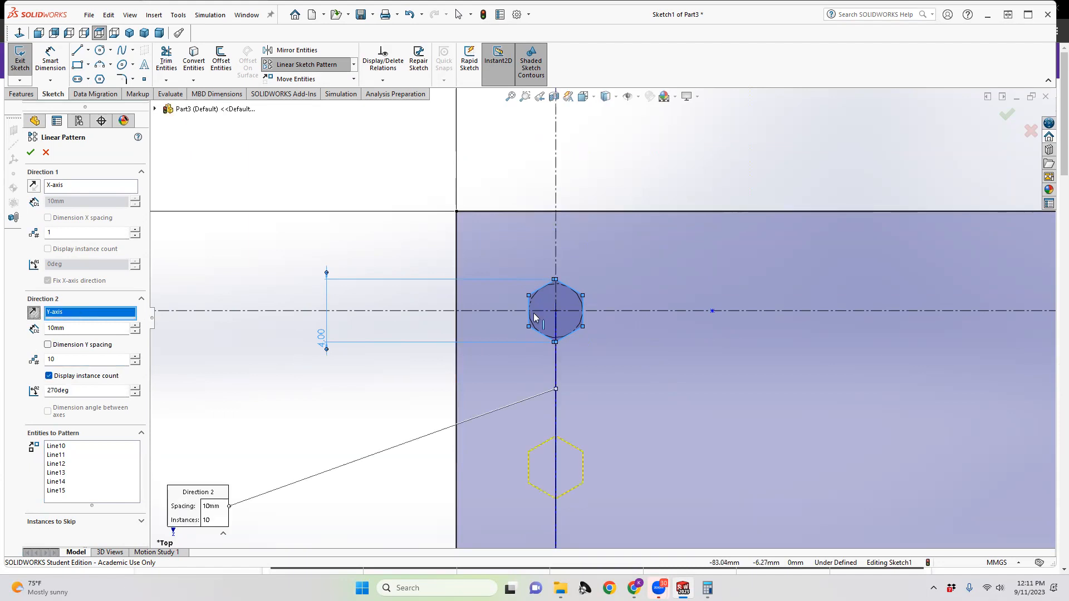
scroll(601, 379, up, 5)
scroll(601, 411, up, 2)
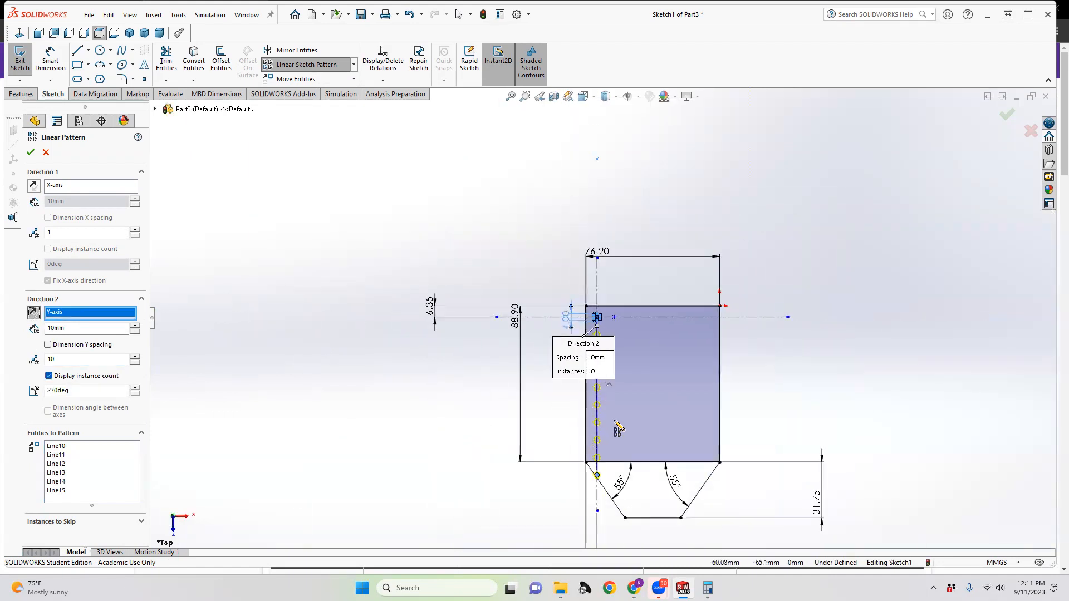
Step: Set the Y-axis spacing to 0.25 in with 13 instances and complete the hexagon pattern
drag(58, 356, 40, 363)
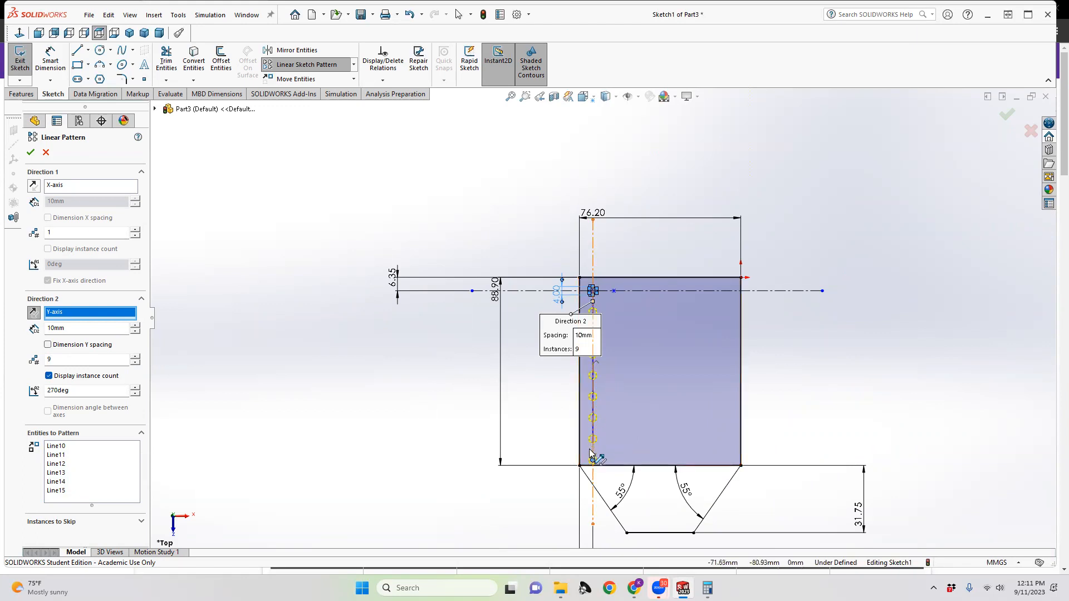
drag(62, 328, 34, 329)
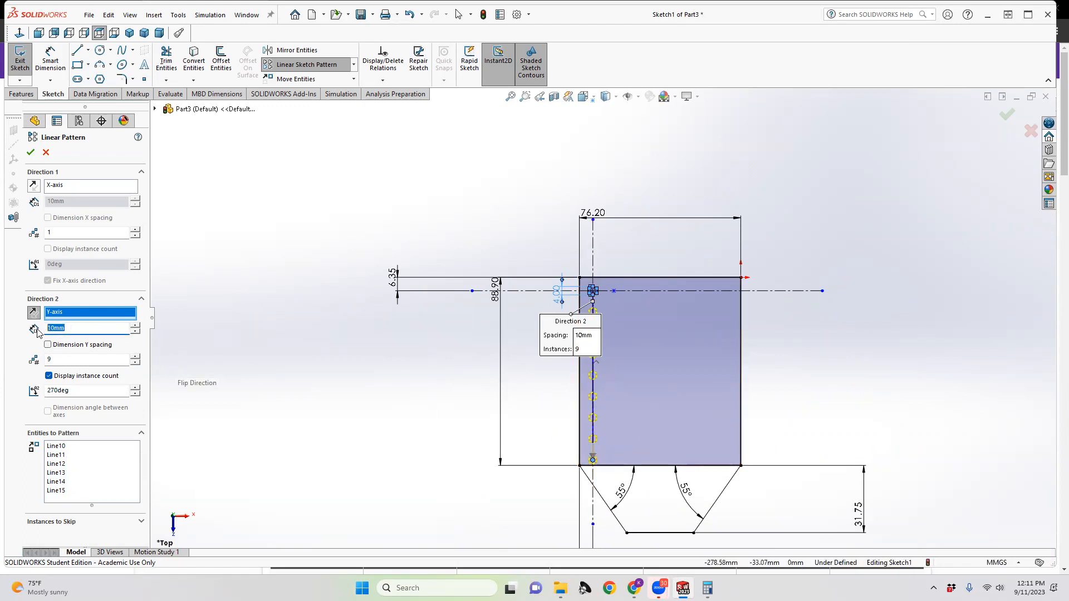
text(.25in)
key(Return)
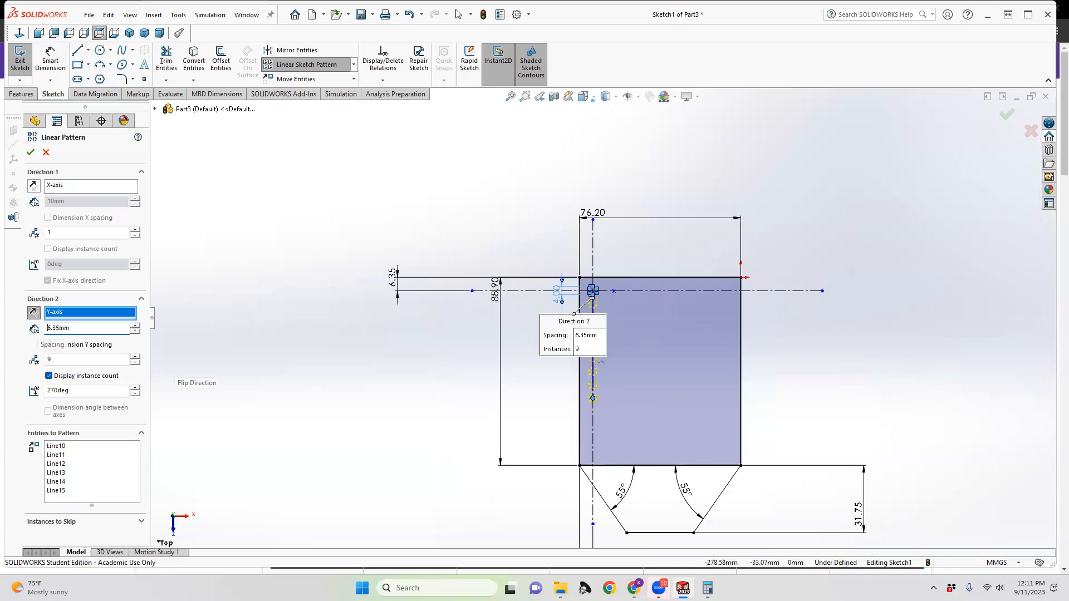
click(127, 358)
click(136, 357)
click(136, 357)
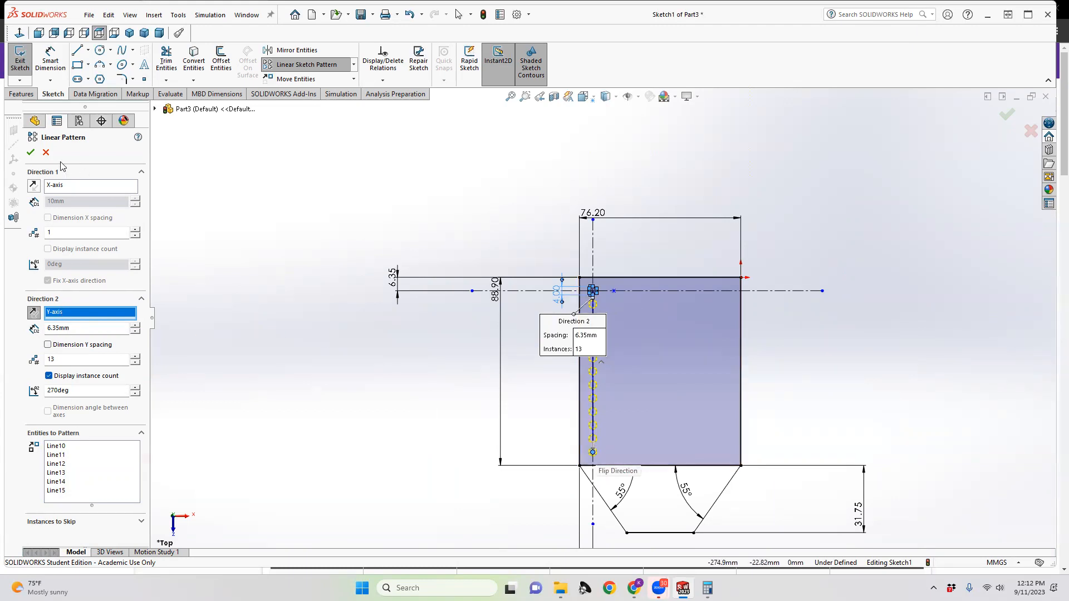
click(32, 154)
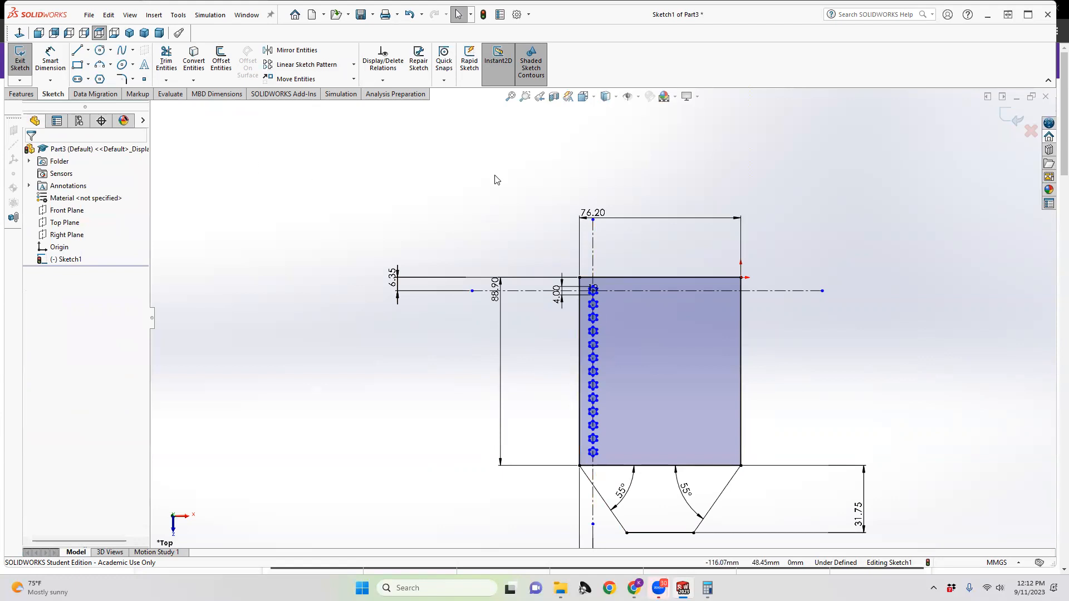
Step: Start another linear sketch pattern and activate its entity selection for the column of hexagons
click(307, 64)
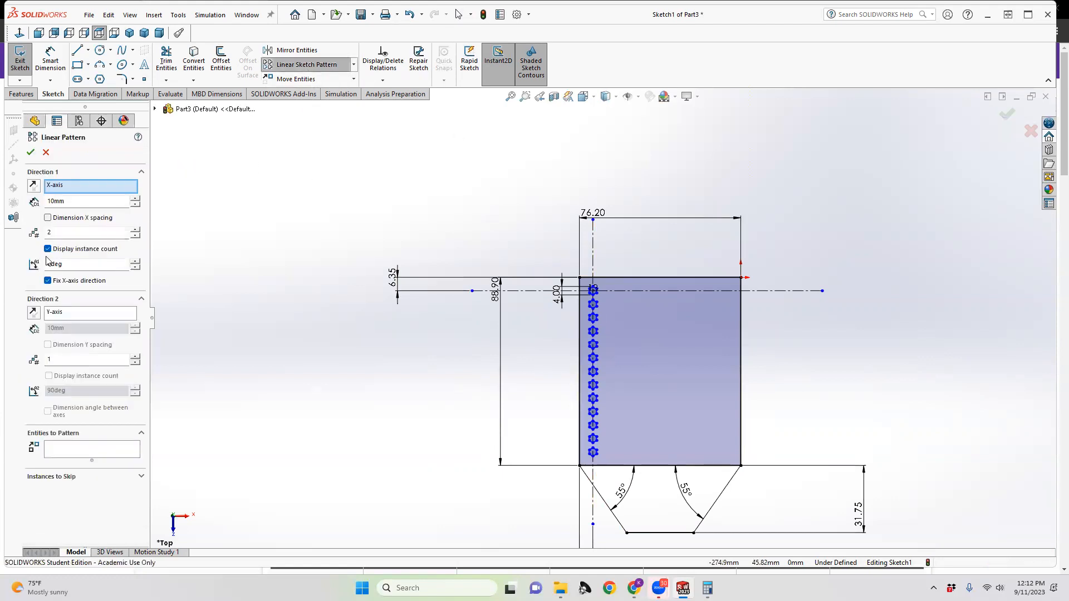
click(64, 452)
scroll(599, 449, down, 4)
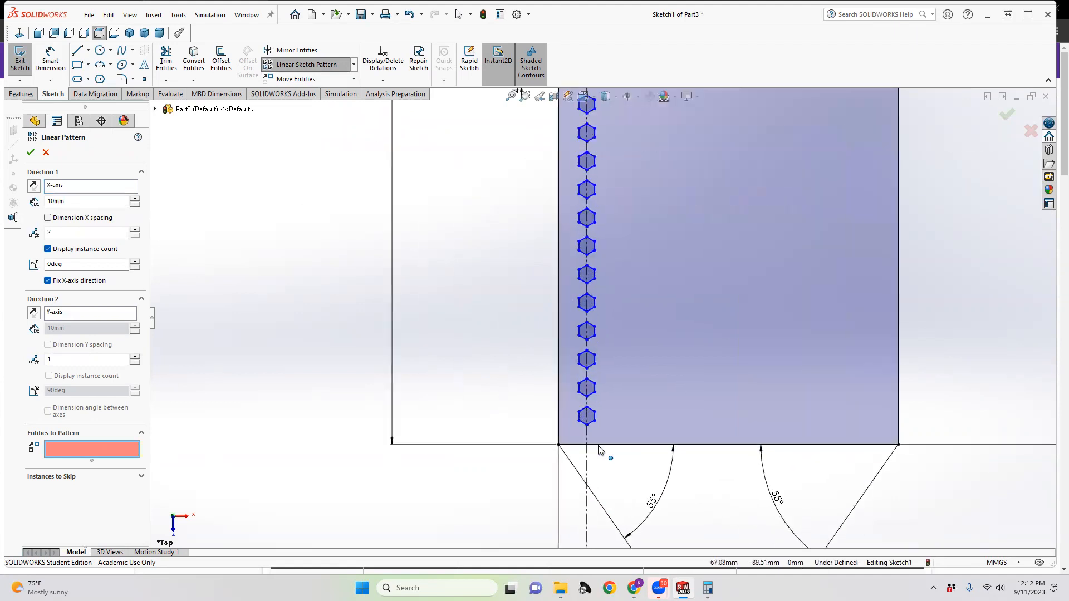
Step: Add the bottom four hexagons of the column to the entities to pattern along the X-axis
scroll(599, 449, down, 2)
click(579, 370)
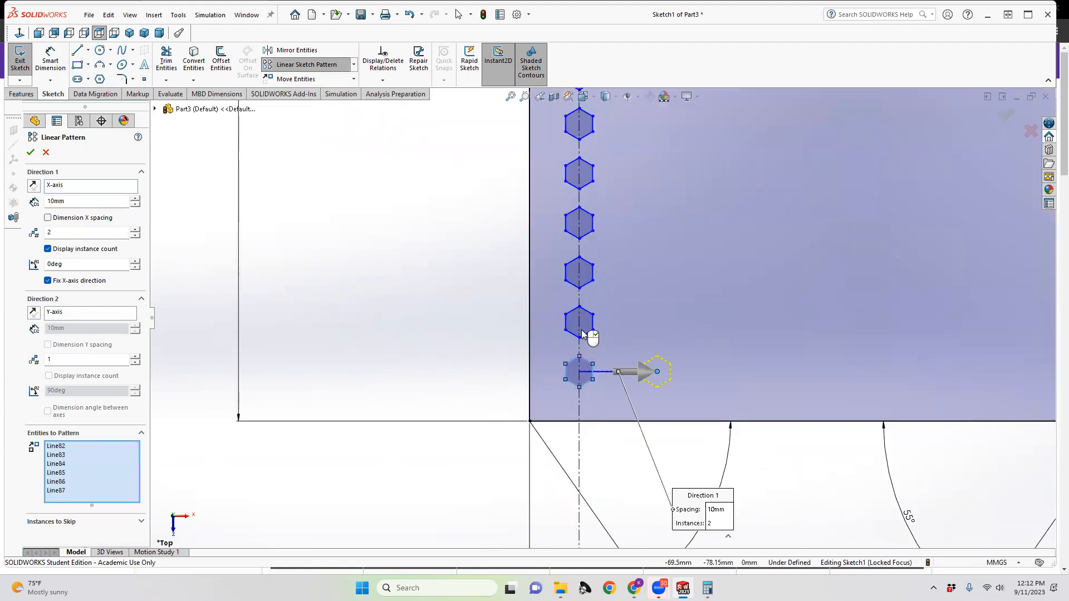
click(586, 279)
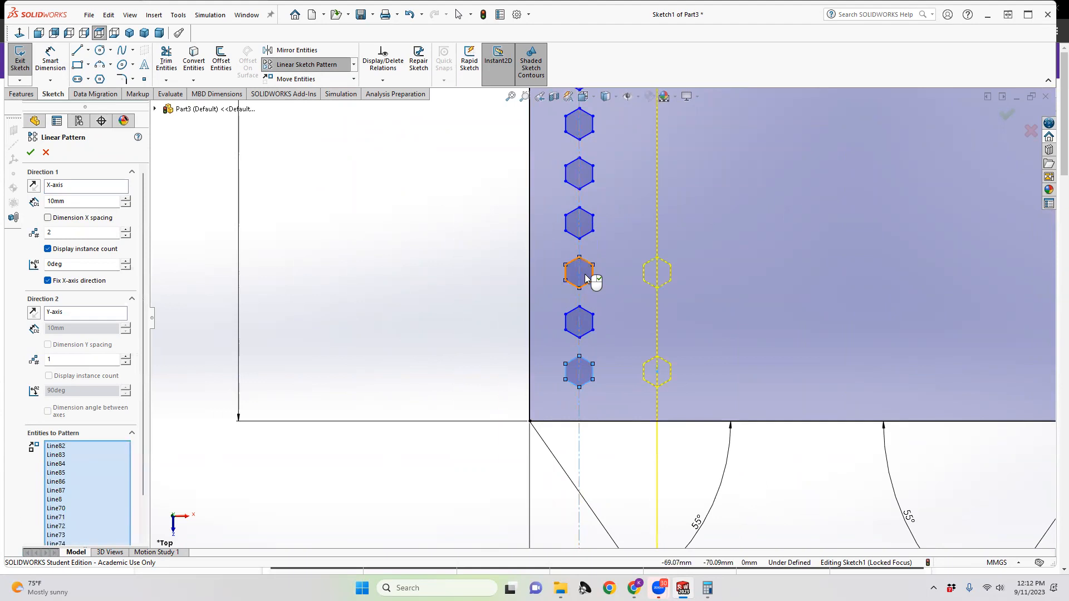
click(592, 323)
click(589, 231)
scroll(588, 231, down, 2)
scroll(583, 249, up, 3)
scroll(608, 215, down, 3)
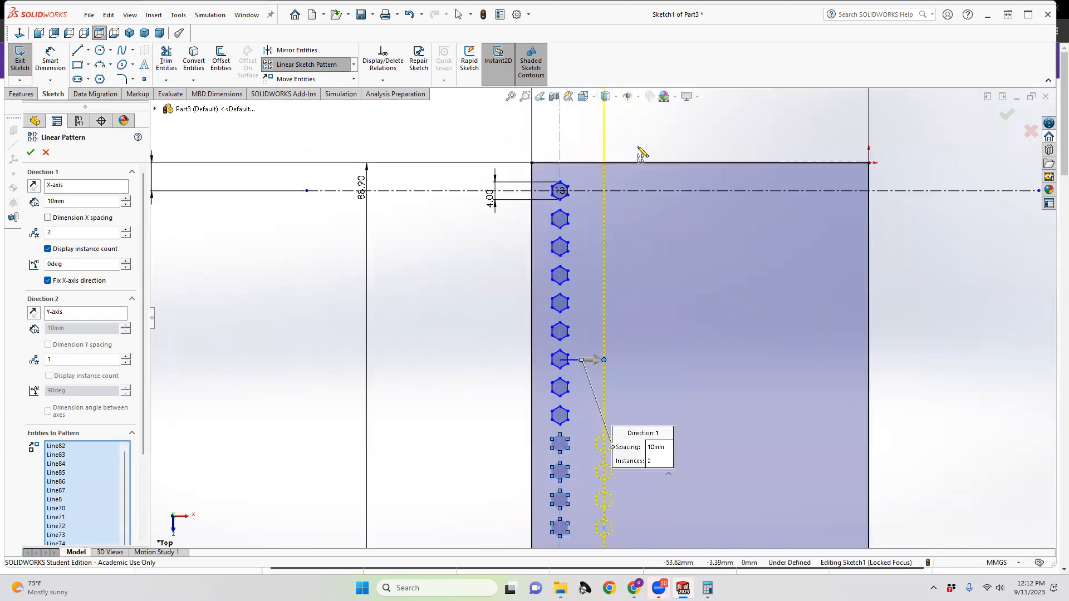
scroll(558, 487, up, 3)
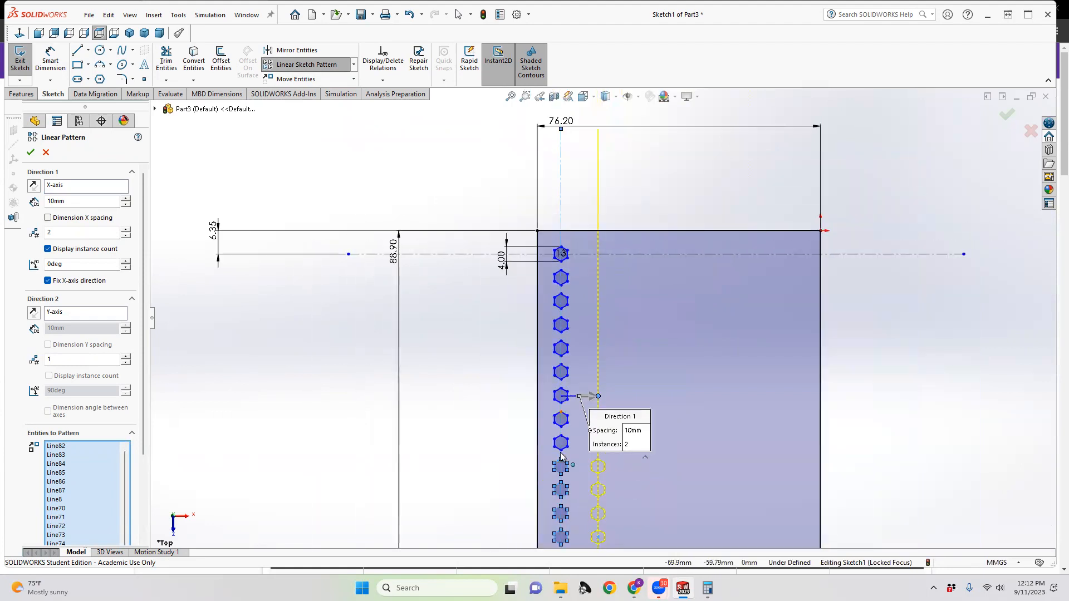
scroll(562, 459, down, 3)
click(575, 365)
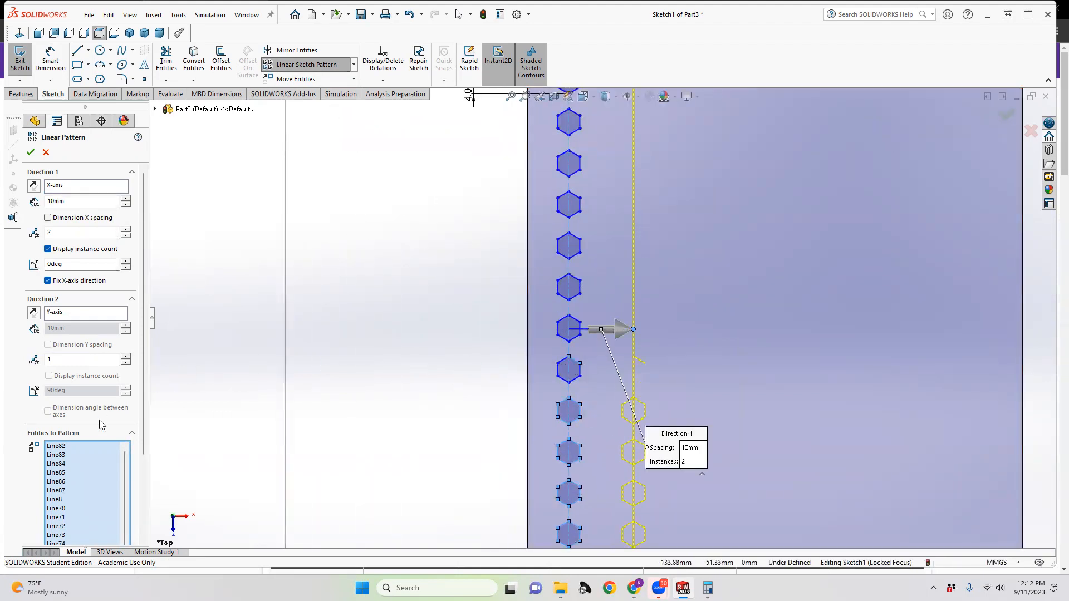
Step: Remove the last, singly picked hexagon edge from the entities to pattern
scroll(81, 478, down, 5)
scroll(112, 484, down, 3)
click(63, 506)
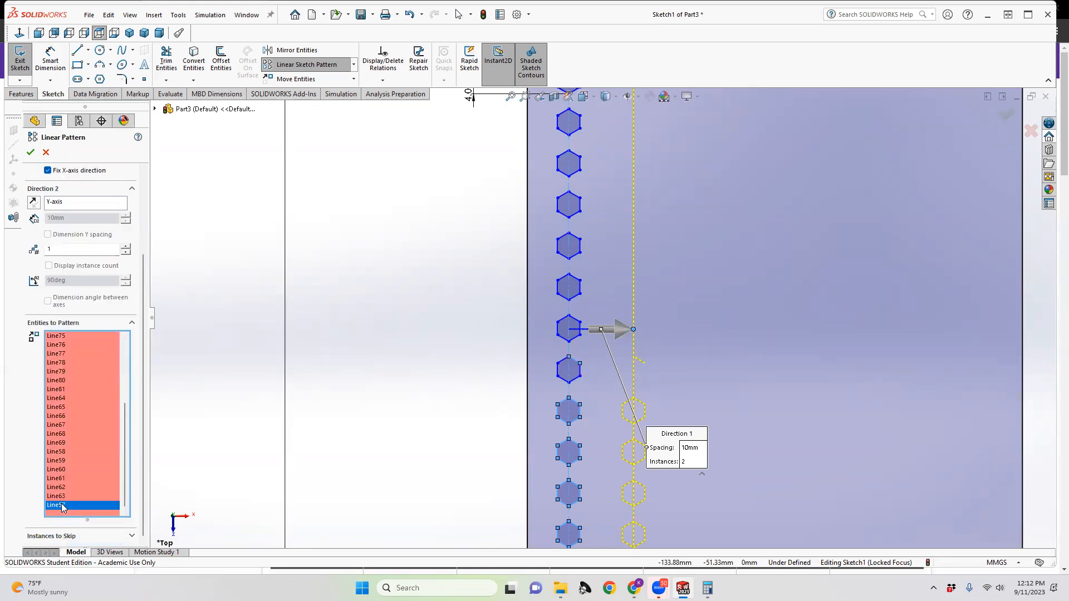
right_click(63, 507)
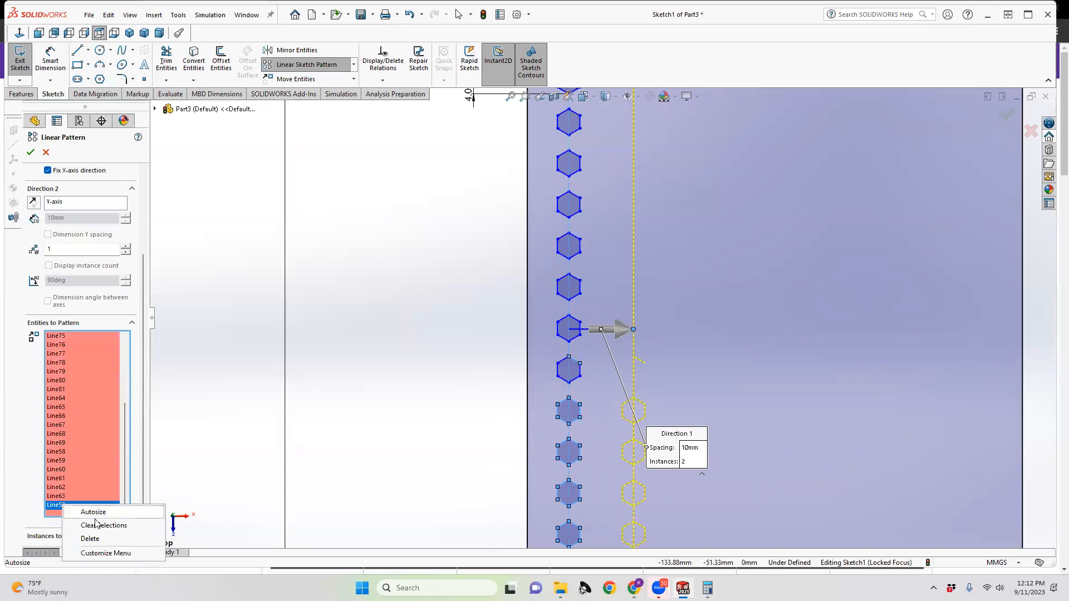
click(89, 539)
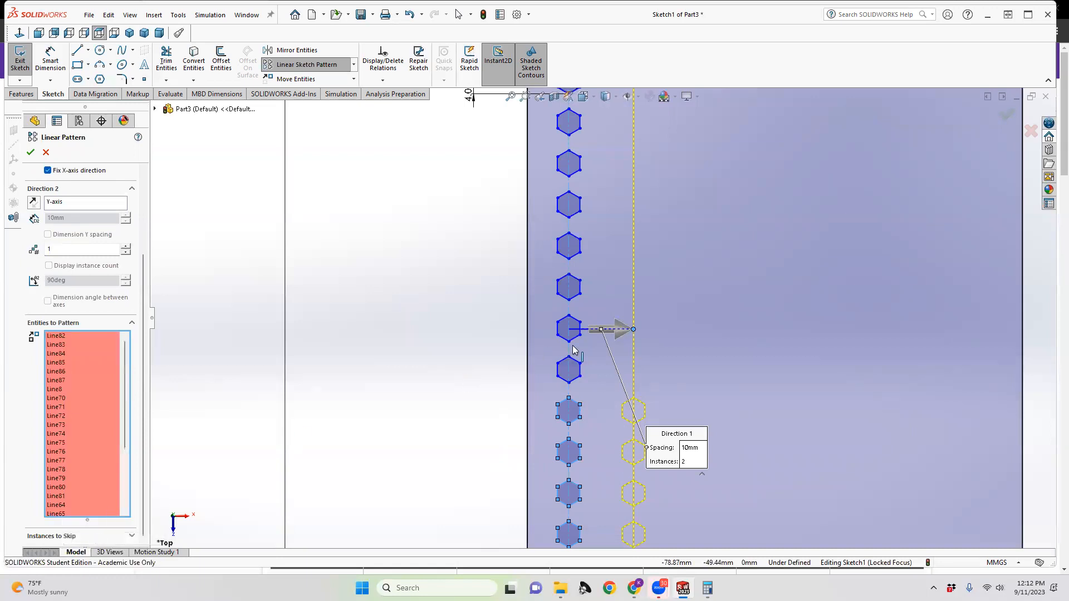
Step: Add the remaining nine hexagons, up to the top of the column, to the entities to pattern
click(576, 377)
click(573, 337)
click(569, 298)
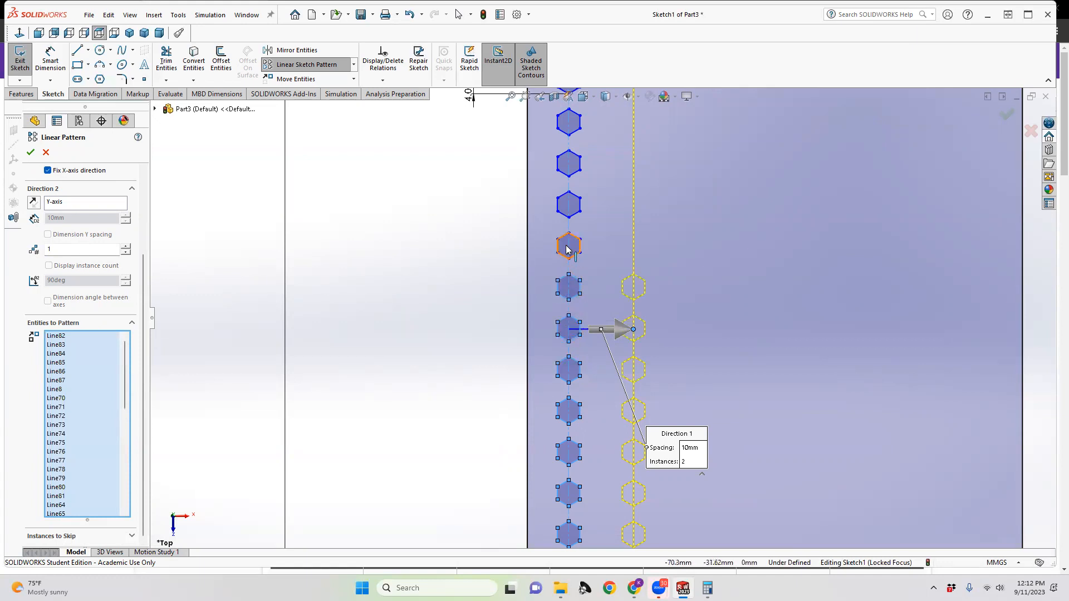
scroll(567, 248, down, 3)
click(575, 261)
click(574, 189)
scroll(620, 285, up, 3)
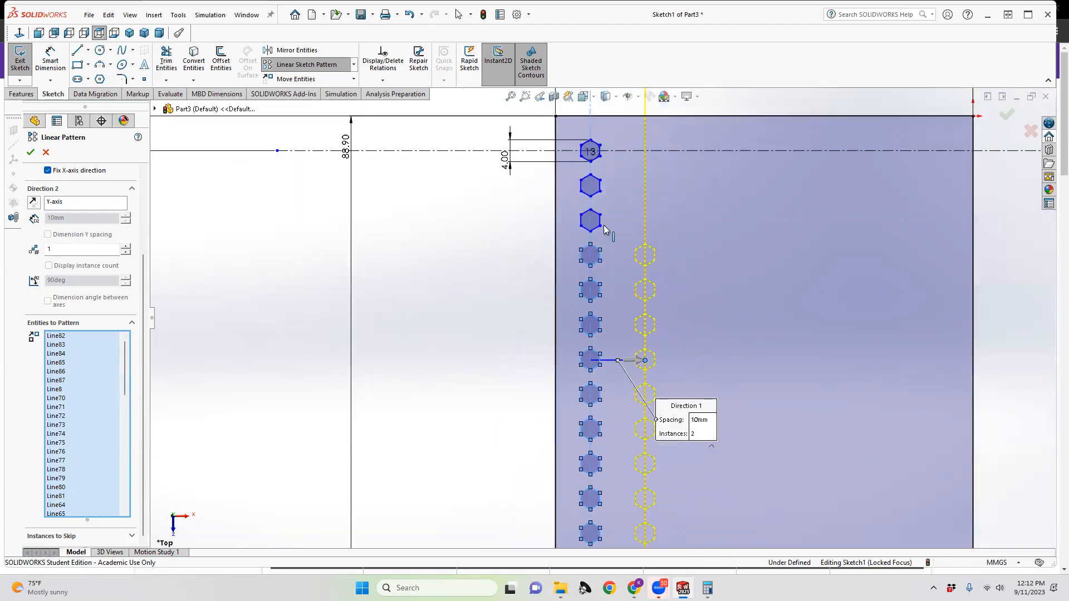
scroll(608, 185, down, 3)
click(579, 311)
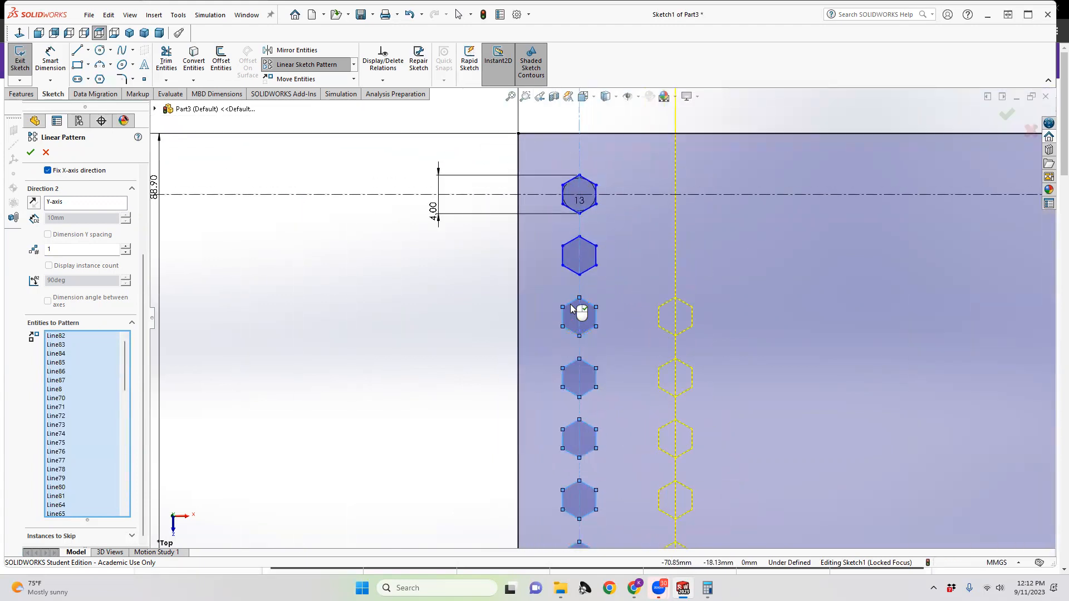
click(575, 248)
click(579, 213)
scroll(579, 218, up, 5)
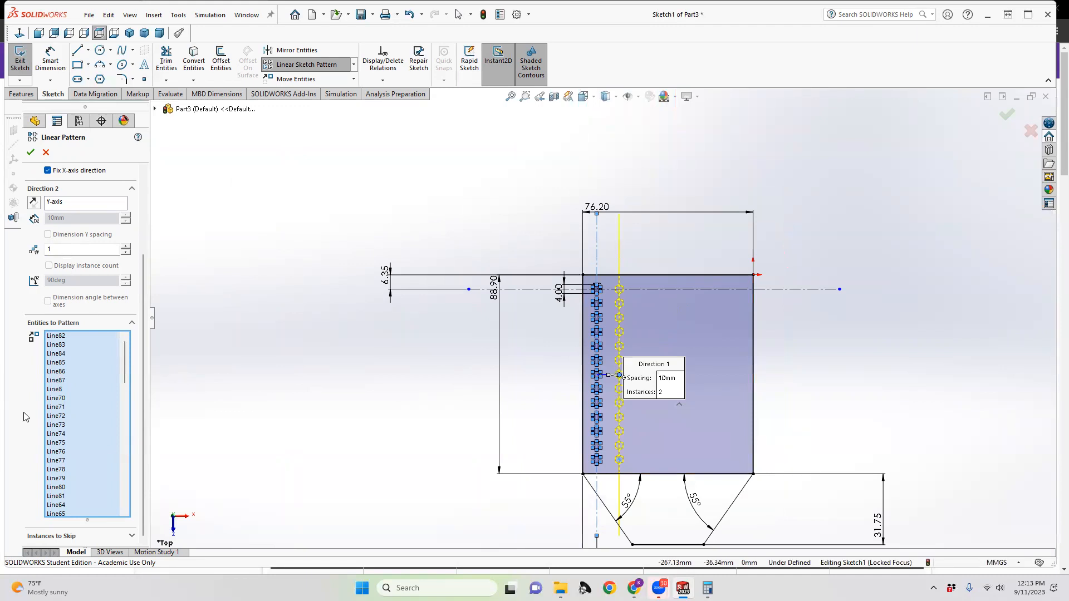
Step: Set the linear pattern's X-axis spacing to .25in
scroll(24, 427, up, 3)
click(70, 362)
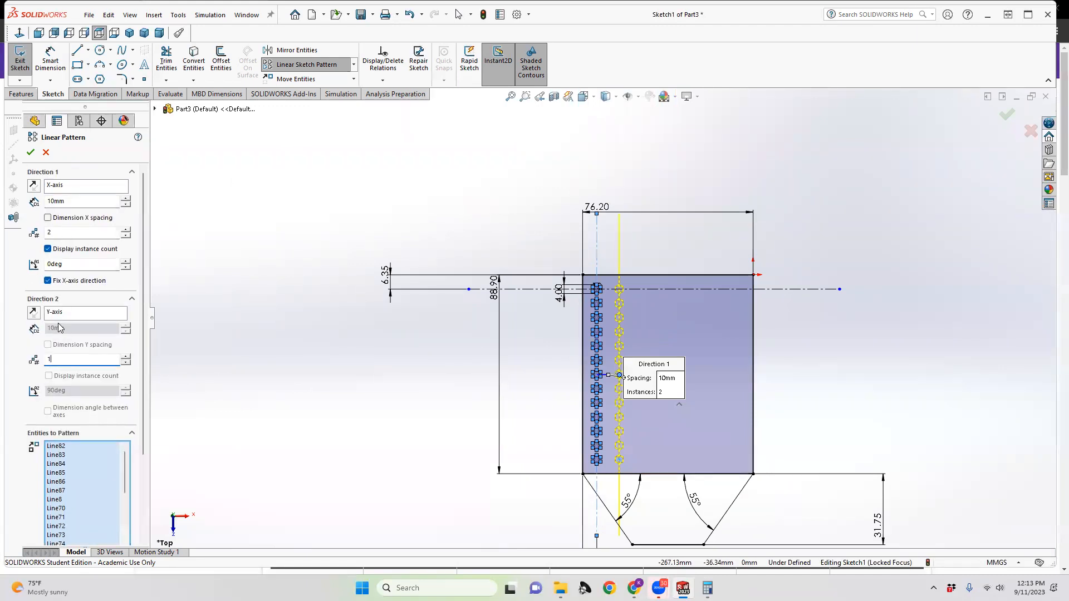
click(73, 235)
click(66, 203)
text(.25in)
key(Tab)
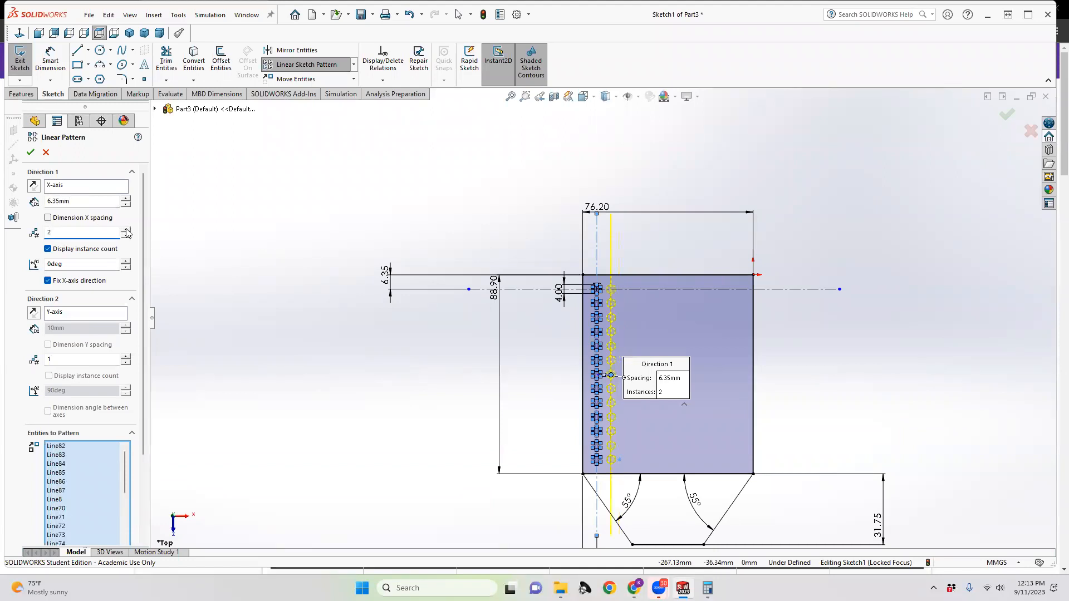
Step: Set the X-axis instance count to 11 and apply the linear pattern of hexagons
click(126, 229)
click(126, 229)
click(127, 230)
click(127, 229)
click(127, 229)
click(126, 230)
click(127, 229)
click(127, 230)
click(126, 230)
click(127, 230)
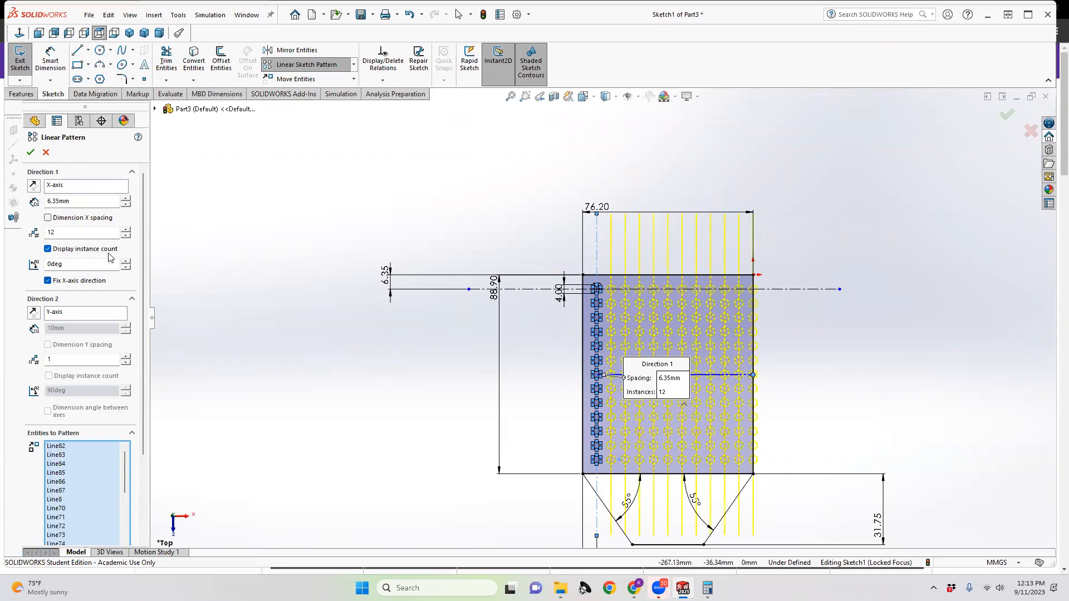
click(126, 235)
click(31, 152)
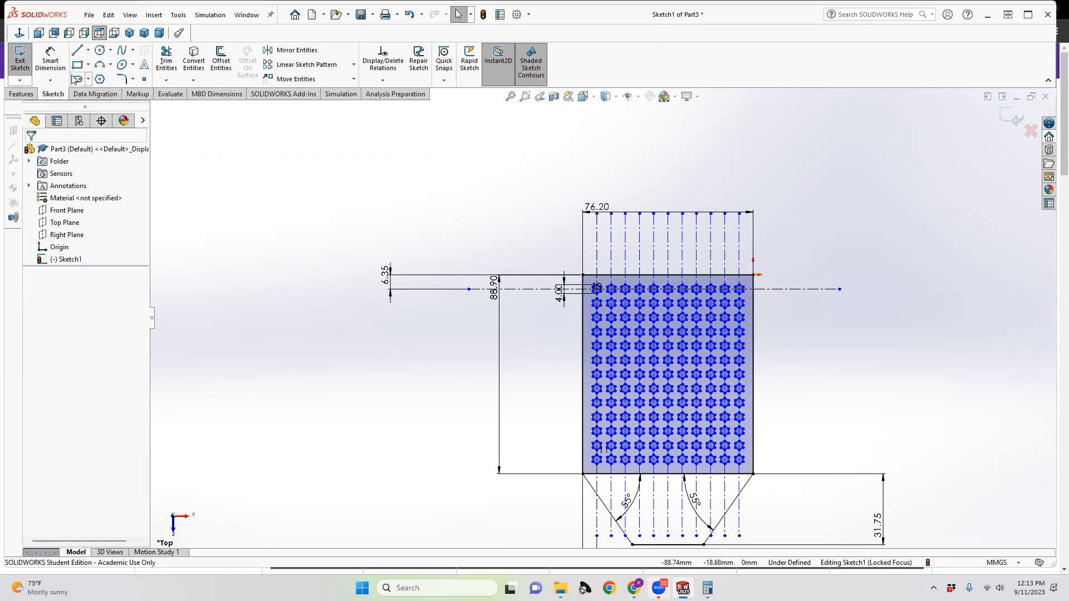
Step: Exit the sketch, keeping the hexagon grid and plate outline
click(17, 96)
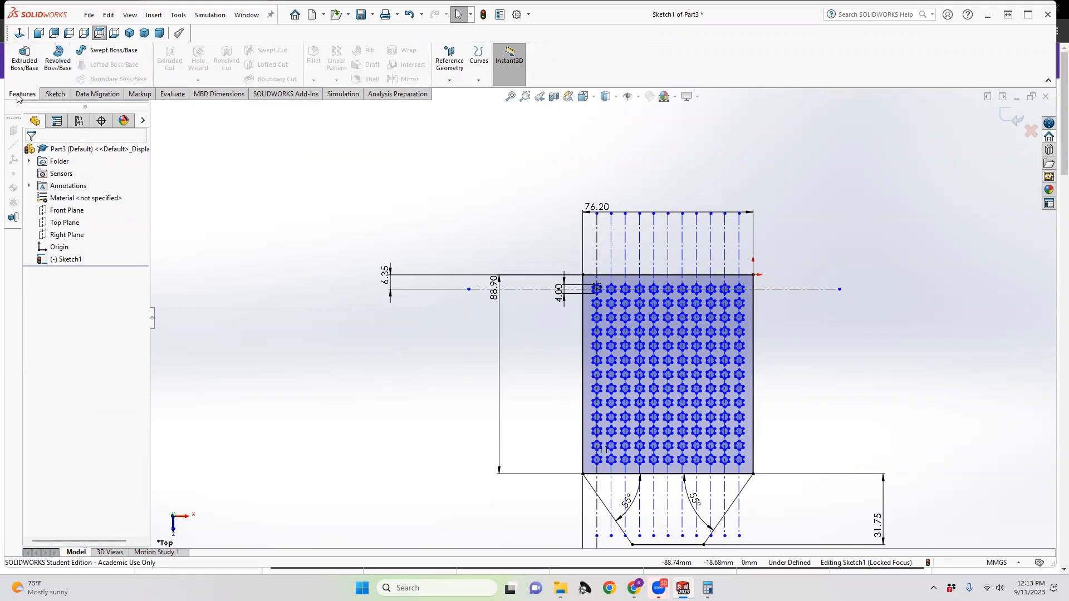
click(55, 94)
click(20, 62)
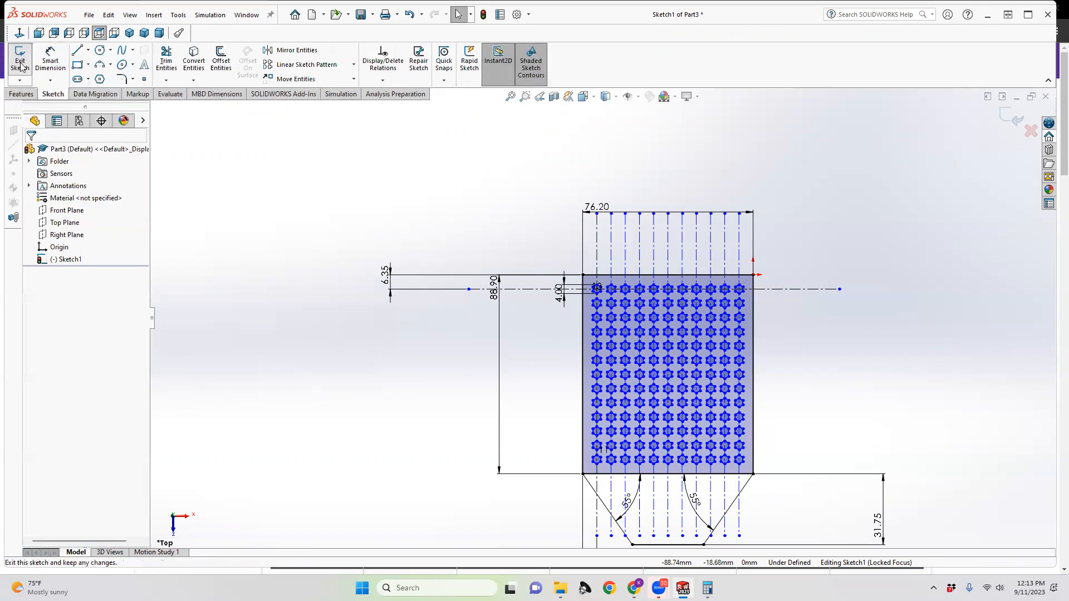
Step: Extrude the rectangle region around the hexagons and the tapered region below it as a 2 mm blind boss
click(22, 95)
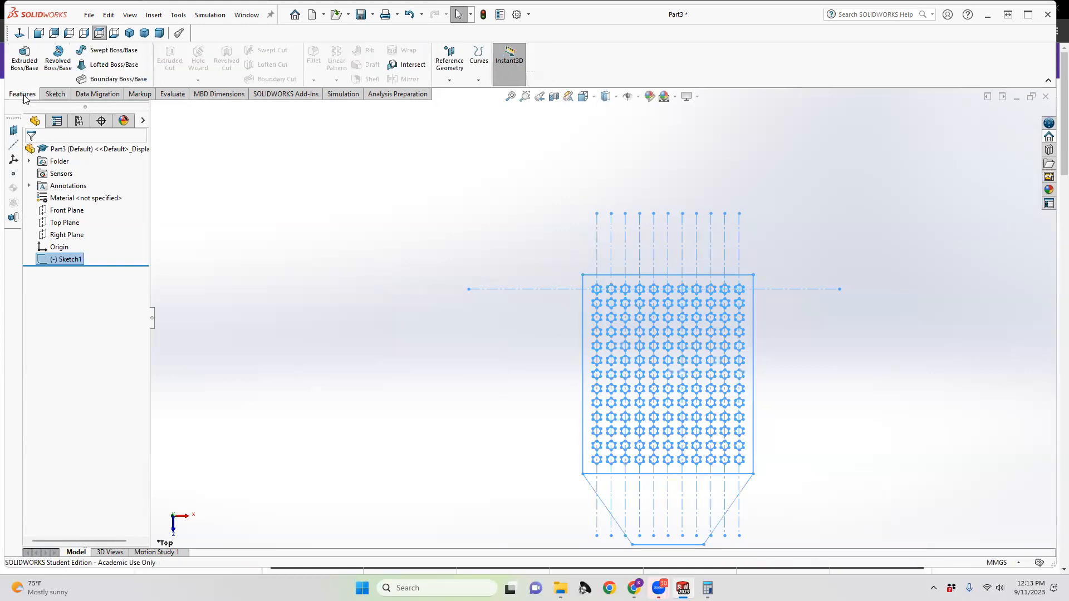
click(26, 57)
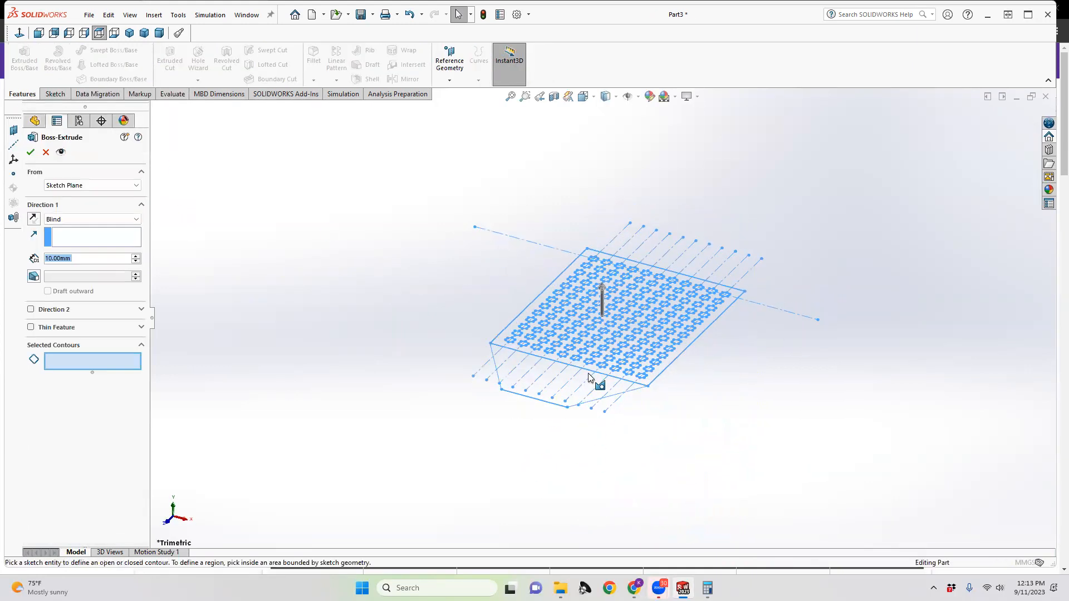
click(500, 340)
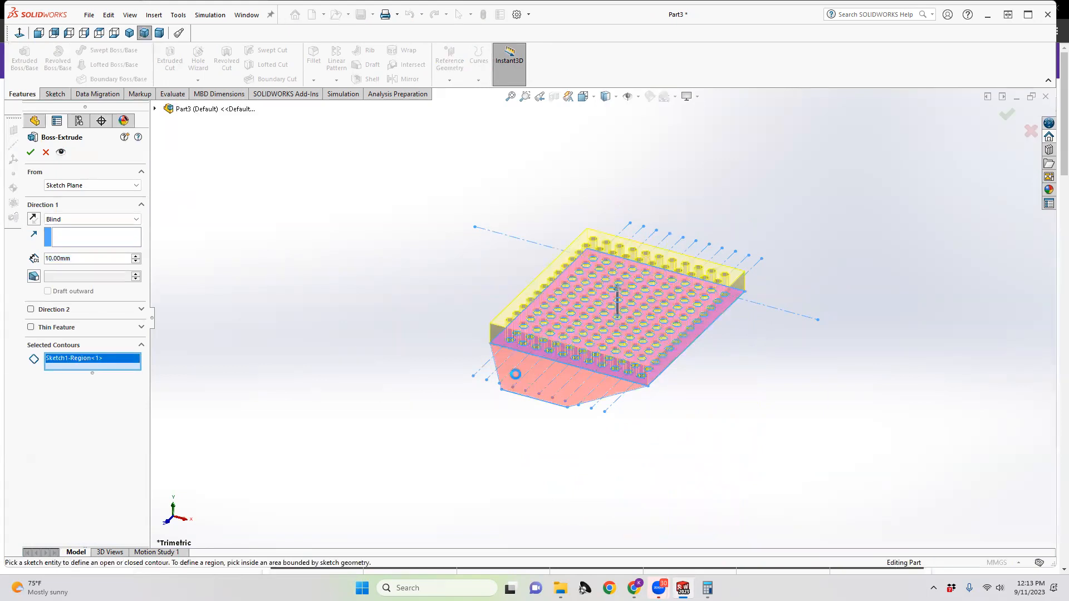
click(508, 372)
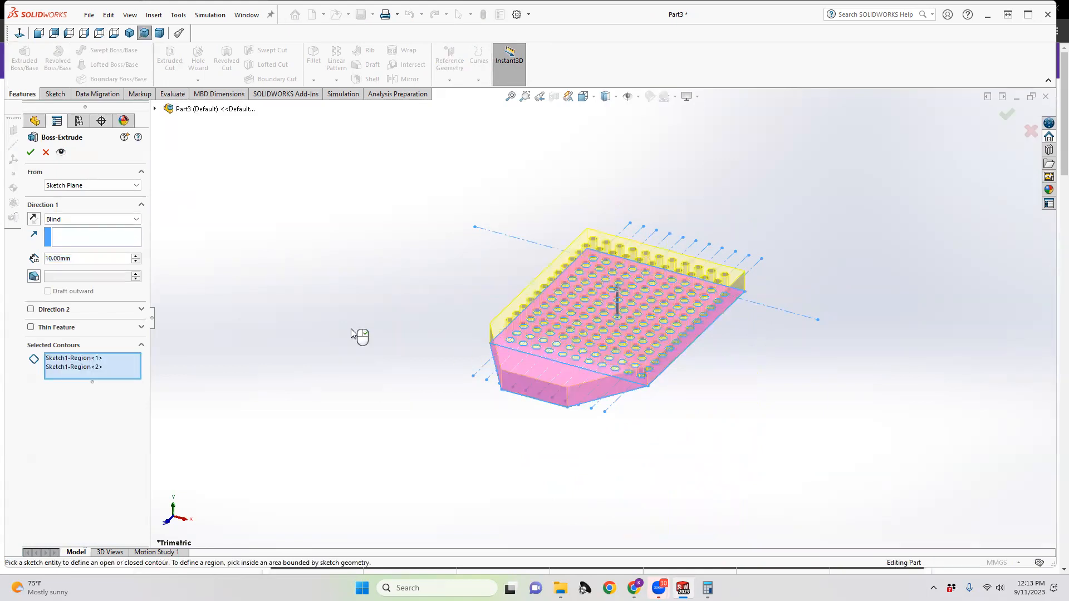
double_click(51, 260)
text(2)
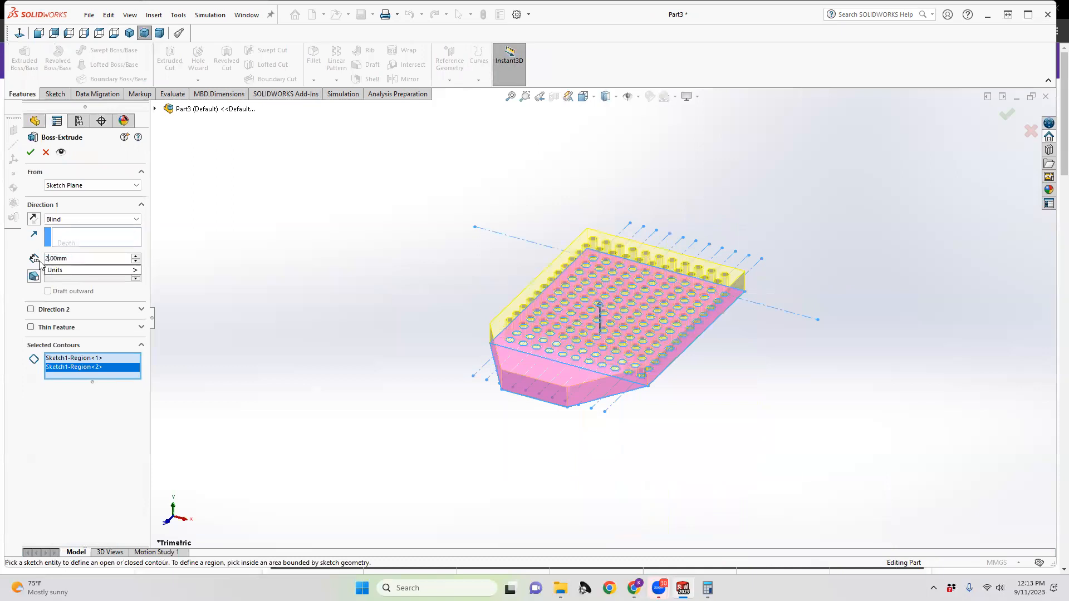
key(Return)
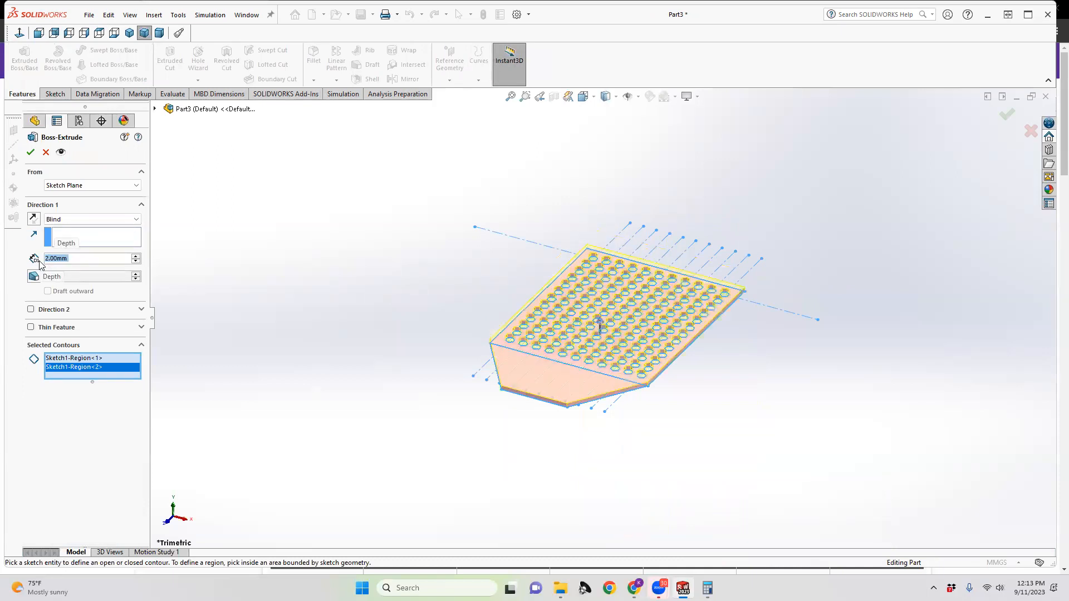
click(31, 152)
Step: Show the sketch used by the plate's boss extrusion
middle_drag(444, 306, 472, 439)
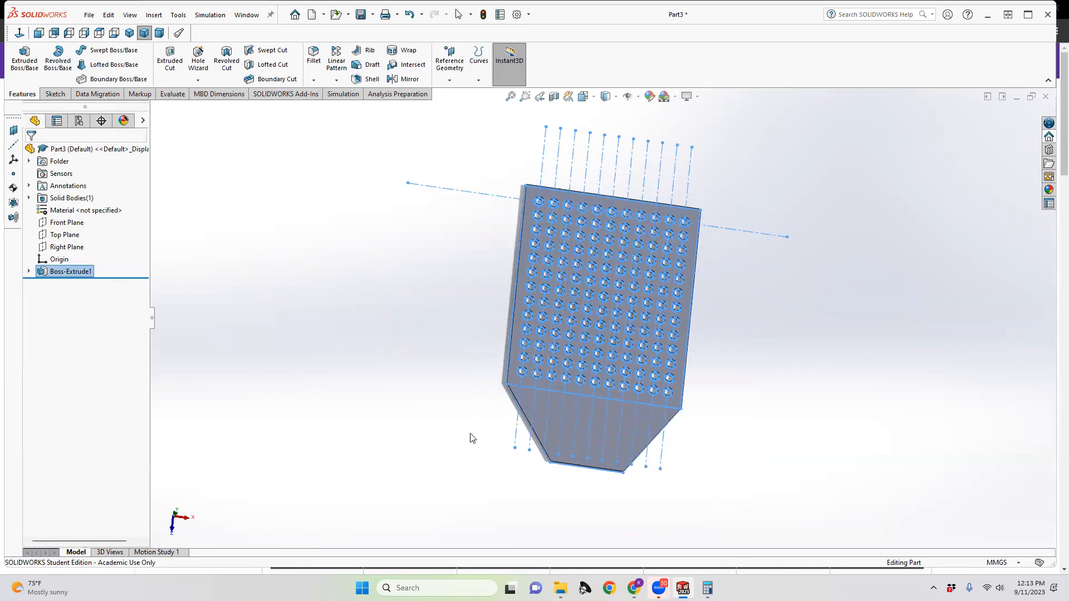
click(29, 271)
click(78, 284)
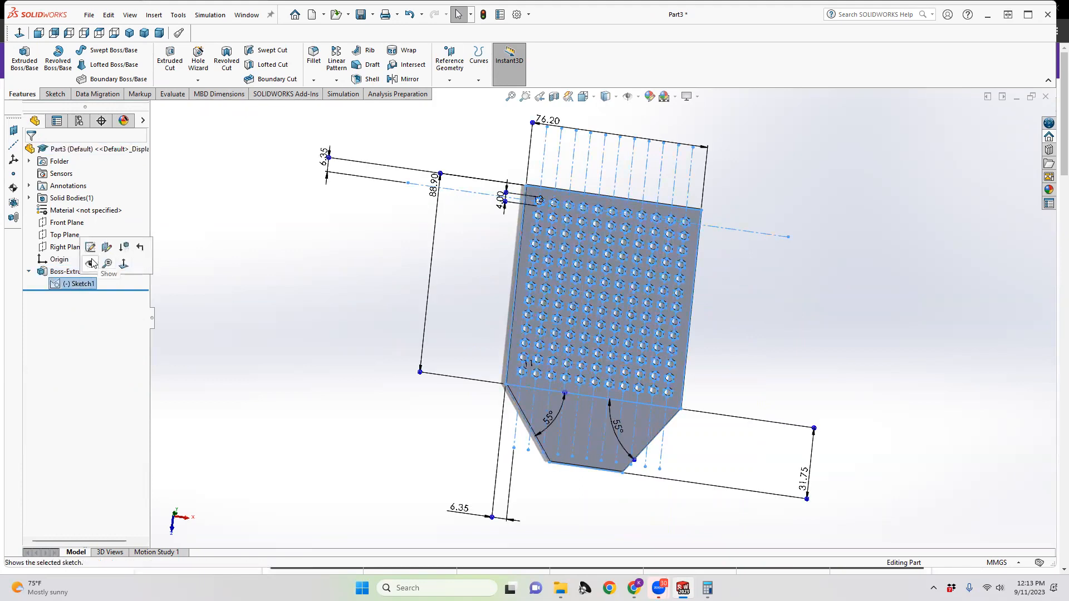
click(92, 263)
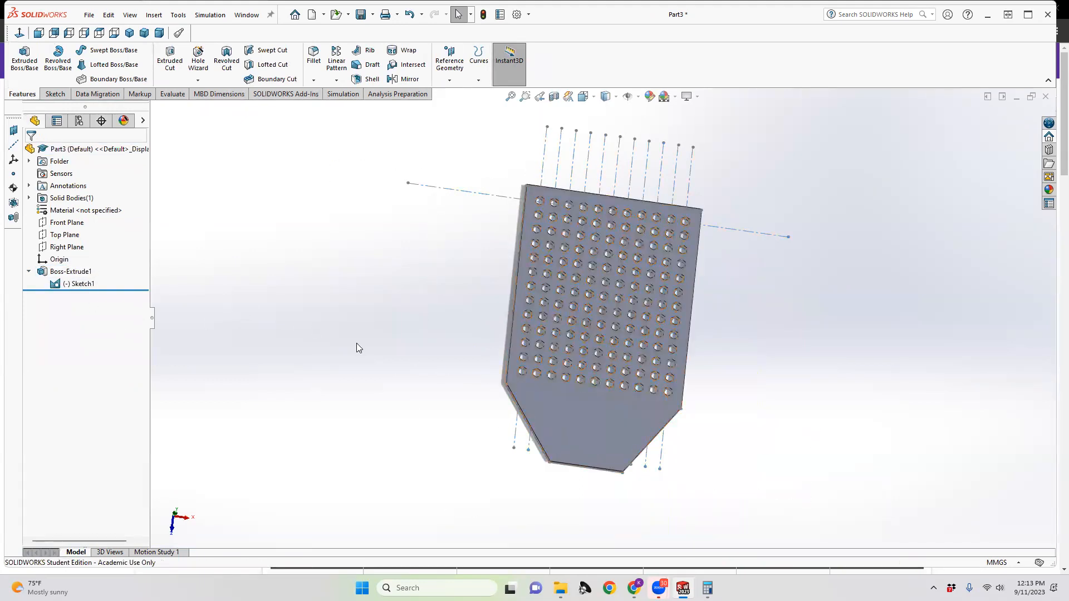
Step: Examine the perforated plate from the top view and from several tilted angles
click(552, 390)
click(451, 372)
click(99, 33)
middle_drag(465, 396, 596, 368)
middle_drag(692, 430, 622, 409)
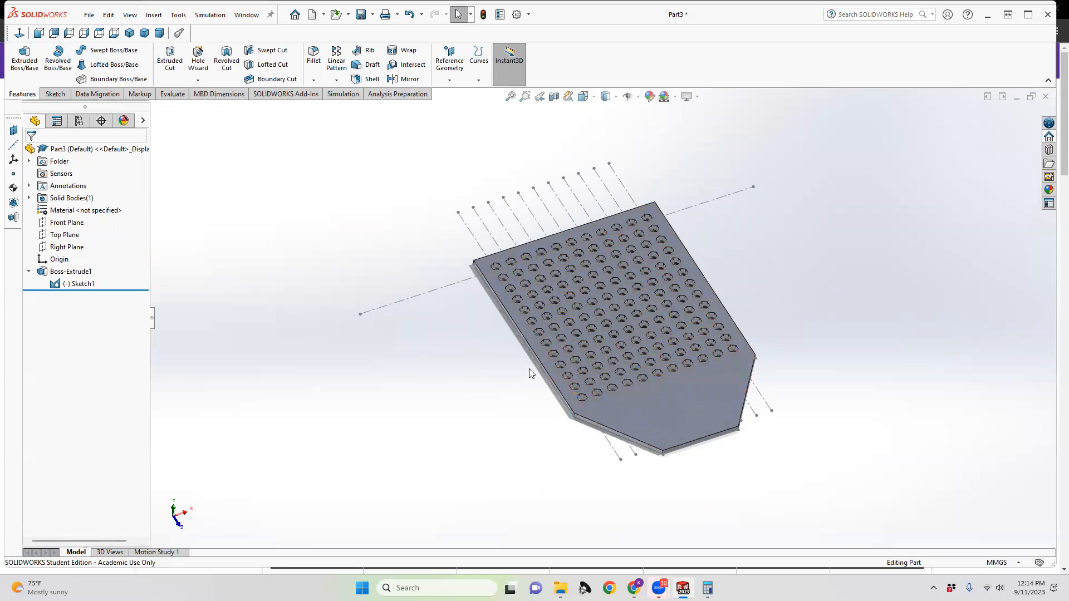
middle_drag(479, 362, 495, 420)
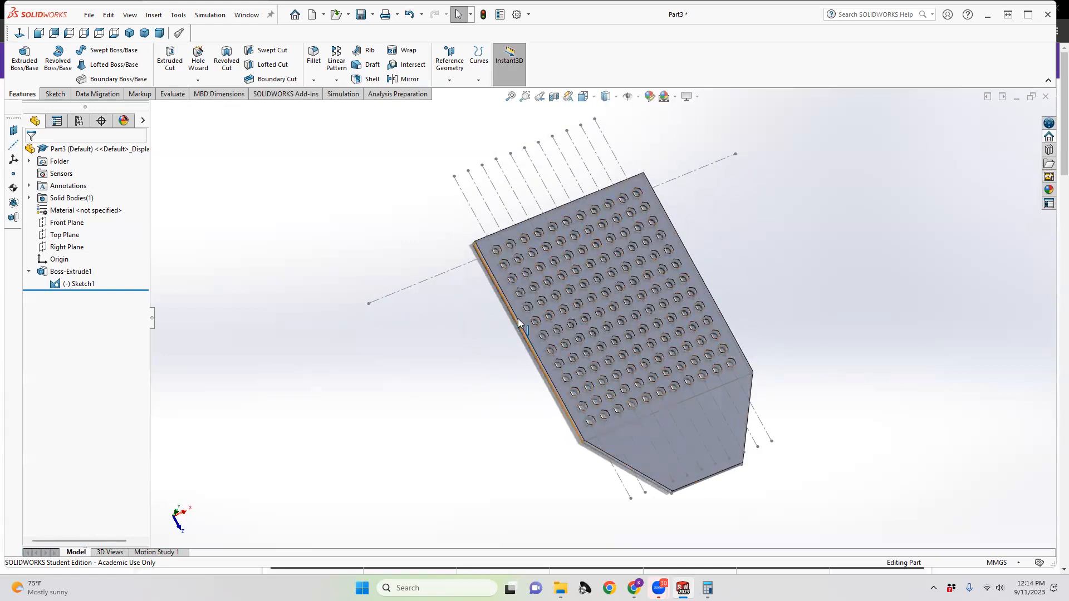
mouse_move(480, 365)
middle_down()
mouse_move(453, 375)
mouse_move(461, 441)
mouse_move(493, 351)
mouse_move(491, 368)
middle_up()
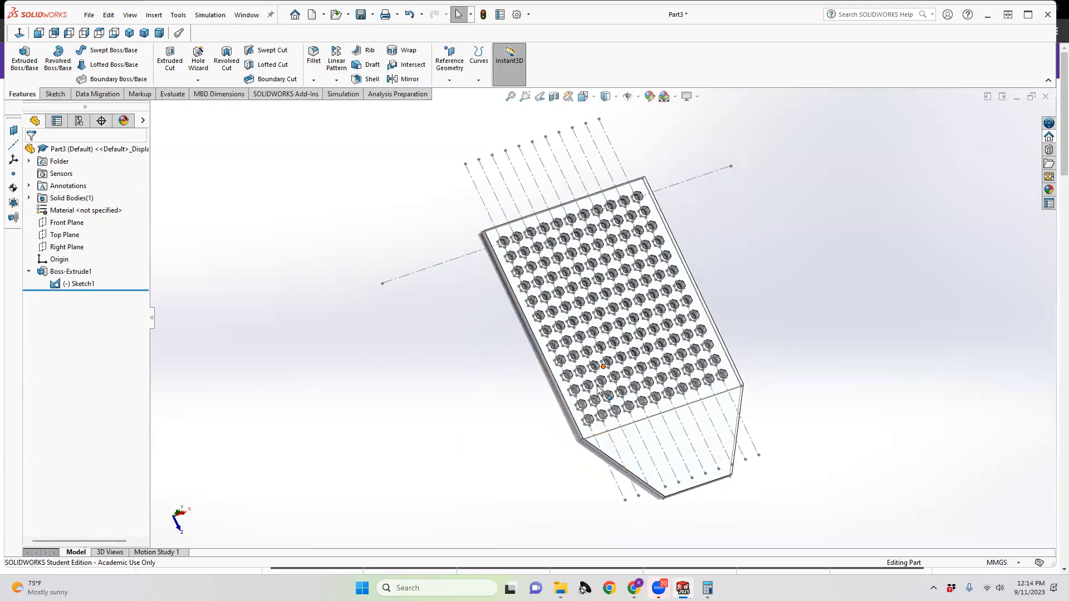
mouse_move(608, 412)
middle_down()
mouse_move(595, 359)
mouse_move(605, 391)
middle_up()
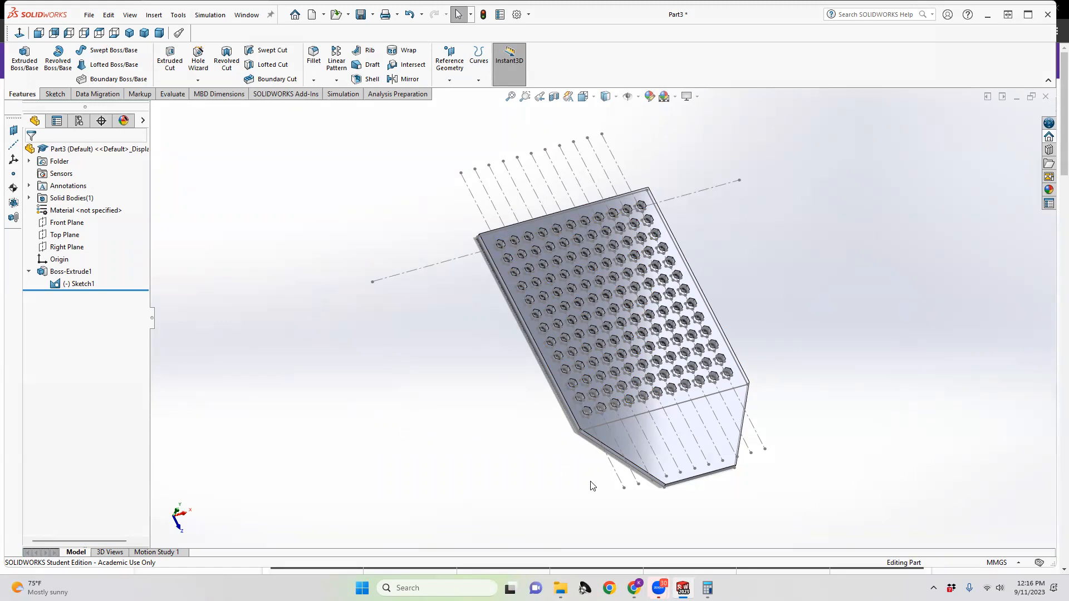
mouse_move(560, 588)
scroll(580, 374, down, 2)
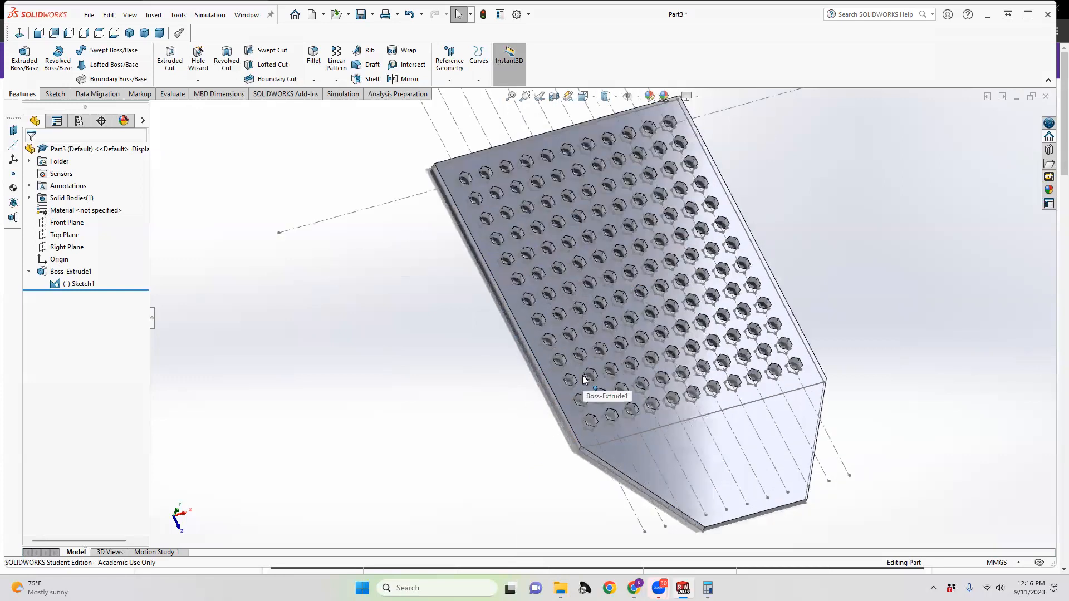
scroll(559, 273, down, 2)
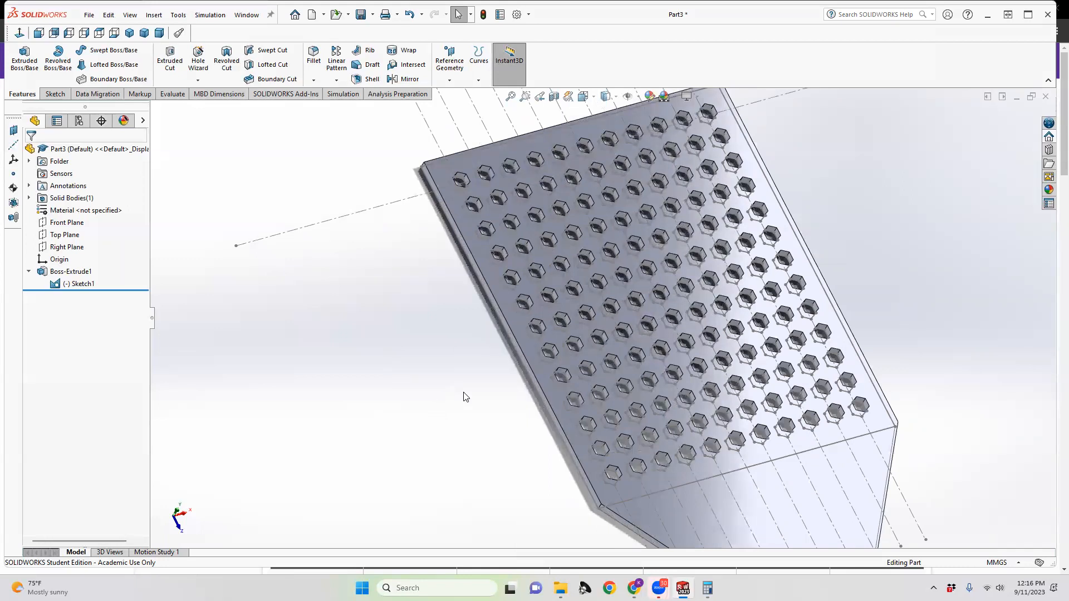
scroll(451, 346, up, 2)
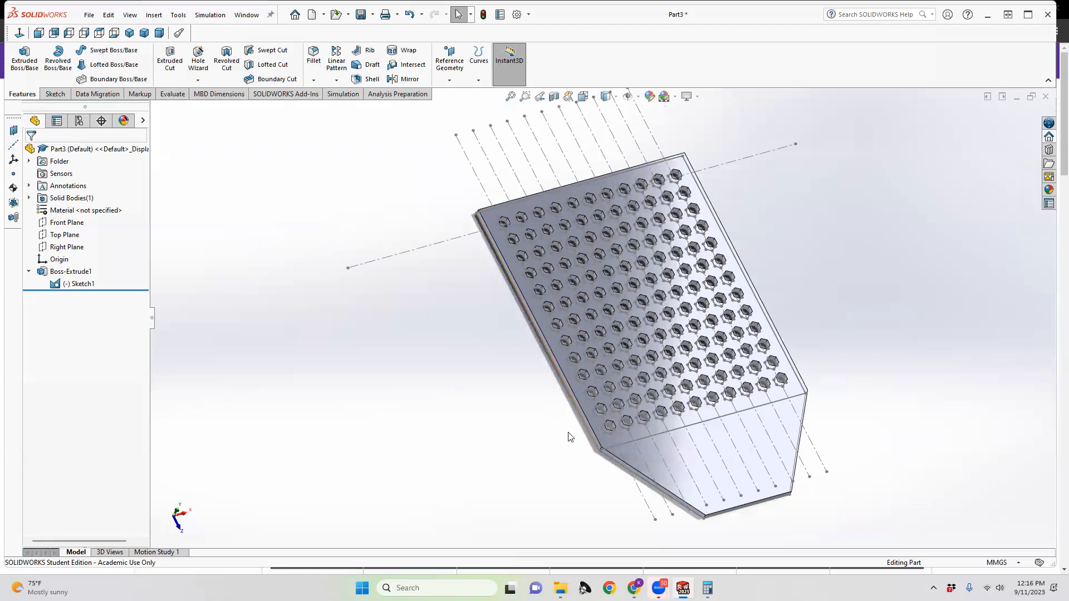
scroll(568, 433, down, 2)
scroll(569, 435, up, 3)
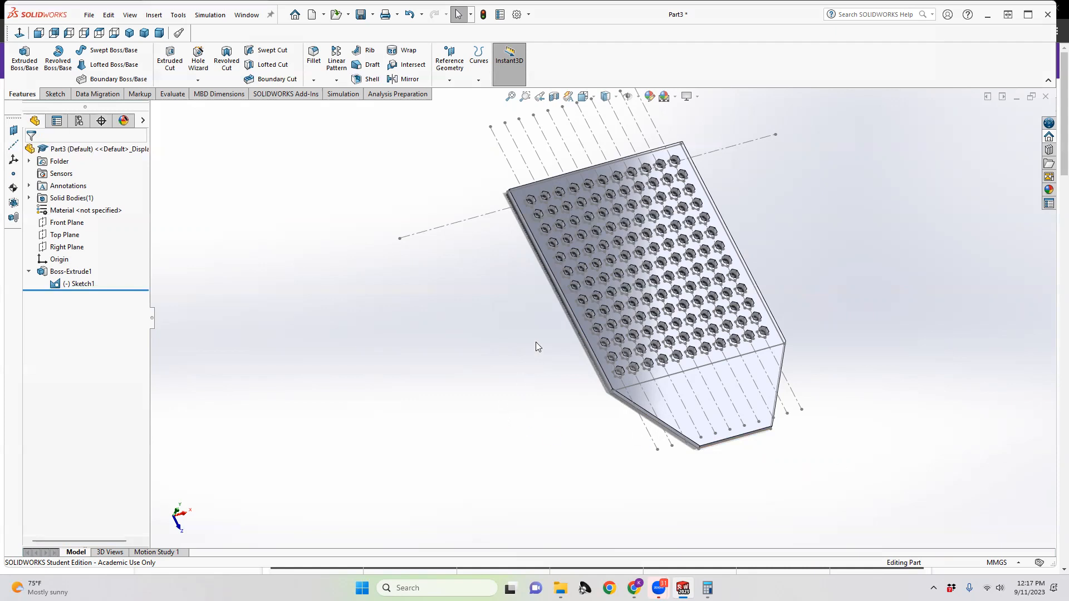
scroll(526, 301, down, 2)
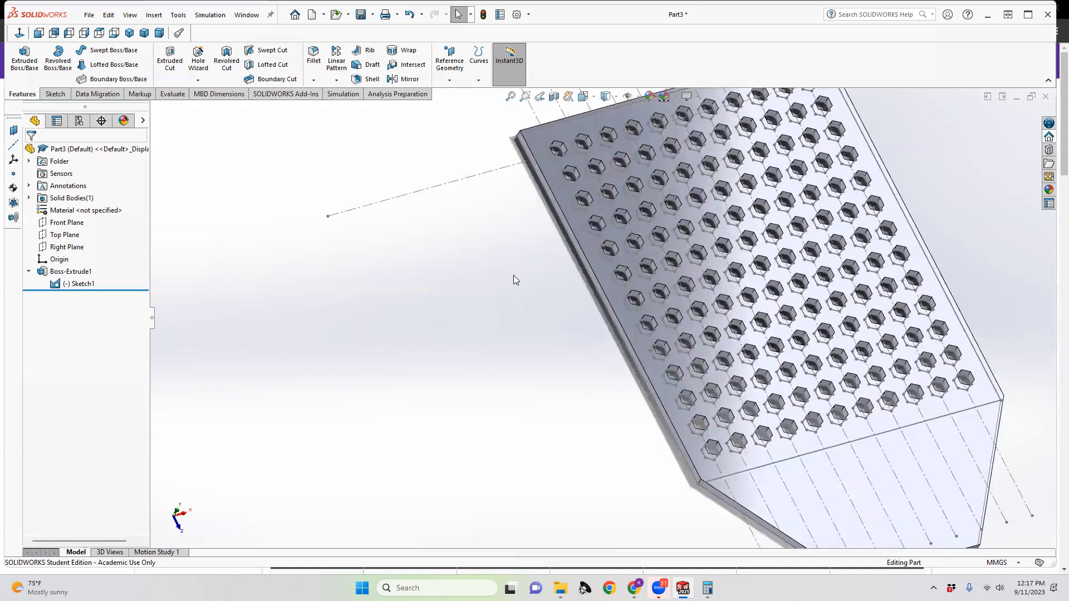
scroll(557, 270, up, 3)
scroll(718, 217, down, 3)
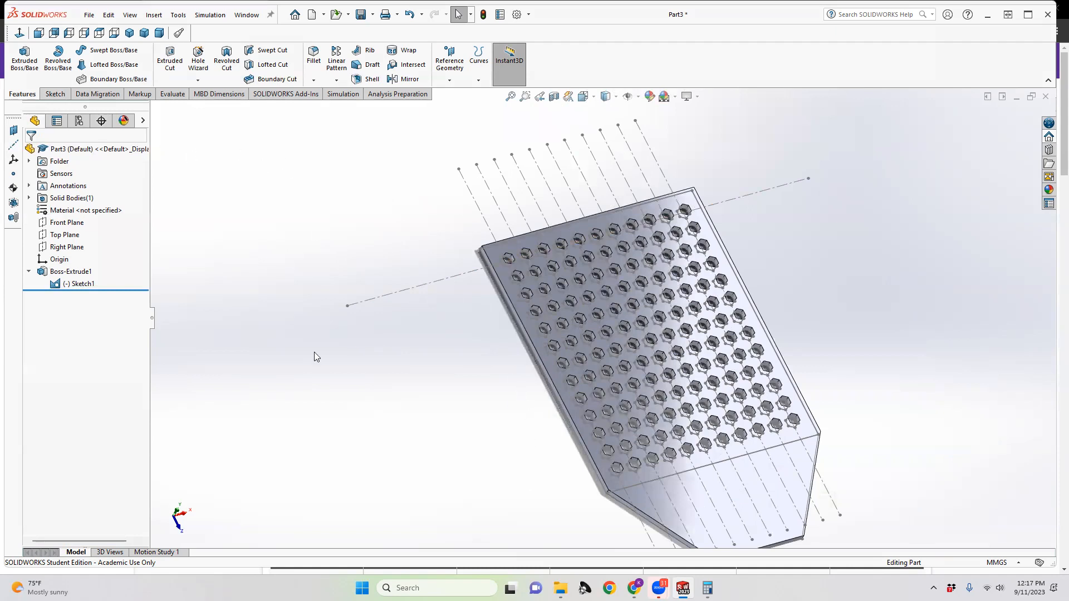
Step: Switch to File Explorer and open the ESG_251 folder inside GCU Work, Fall 22
click(561, 588)
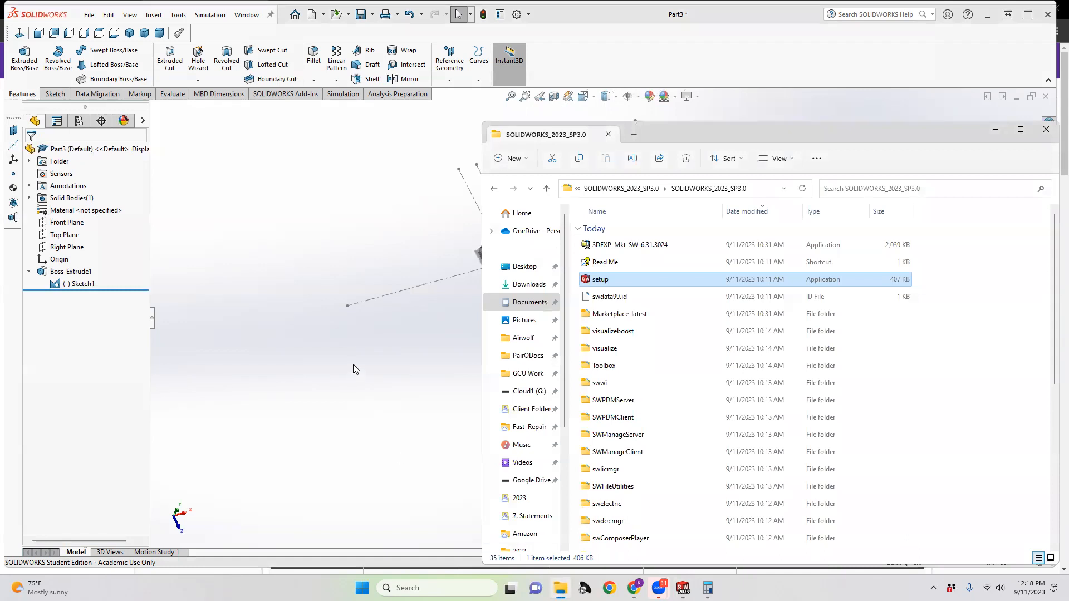
click(529, 374)
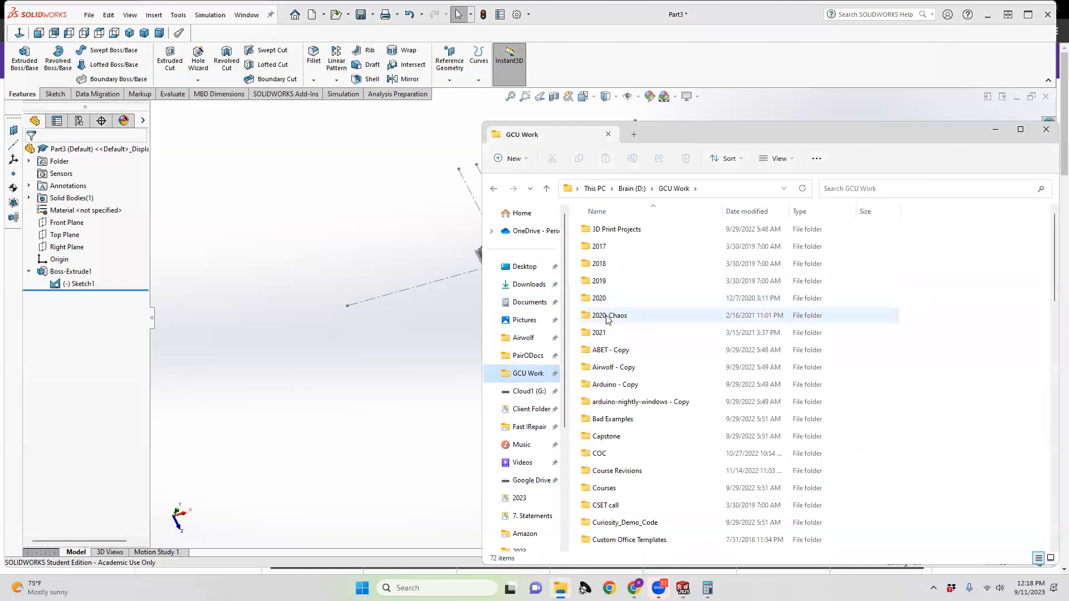
scroll(606, 320, down, 3)
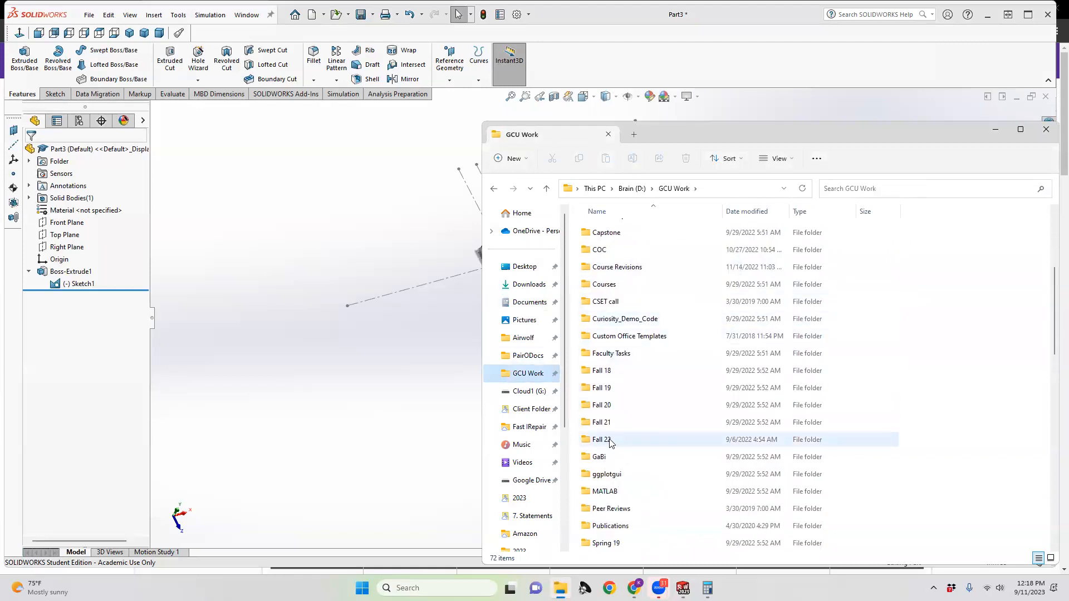
scroll(609, 437, down, 3)
scroll(610, 438, up, 3)
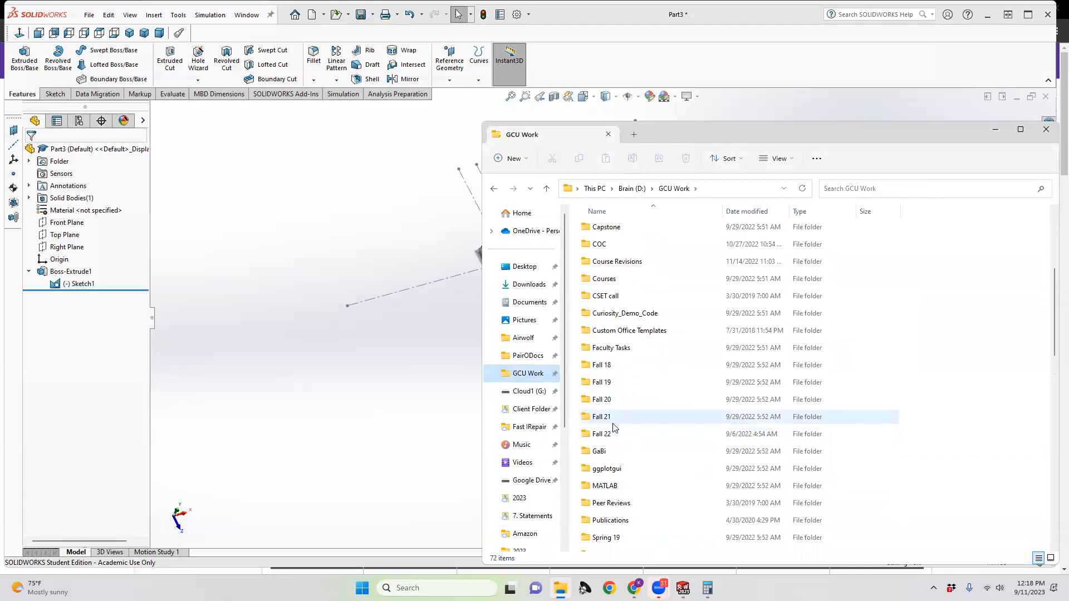
double_click(613, 436)
click(612, 231)
double_click(611, 232)
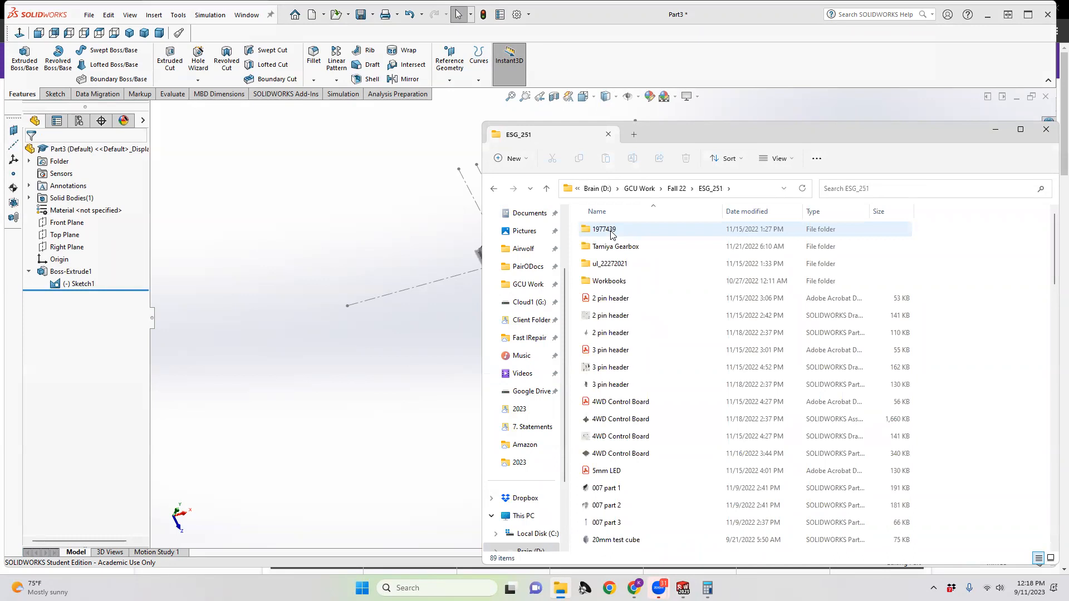
Step: Look through the part, drawing and PDF files in the ESG_251 folder
scroll(640, 342, down, 5)
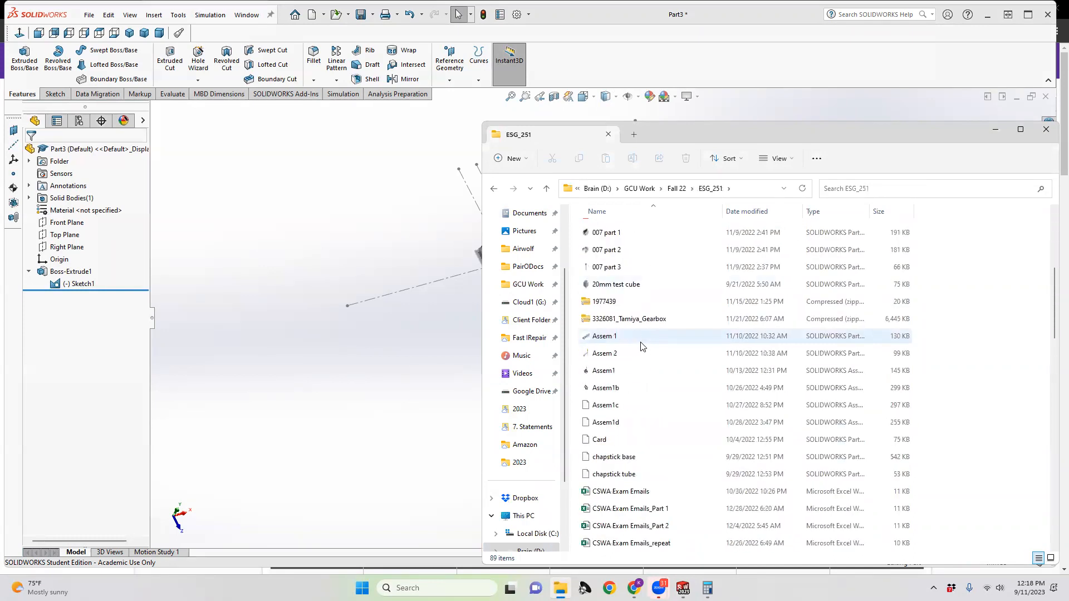
scroll(641, 346, down, 8)
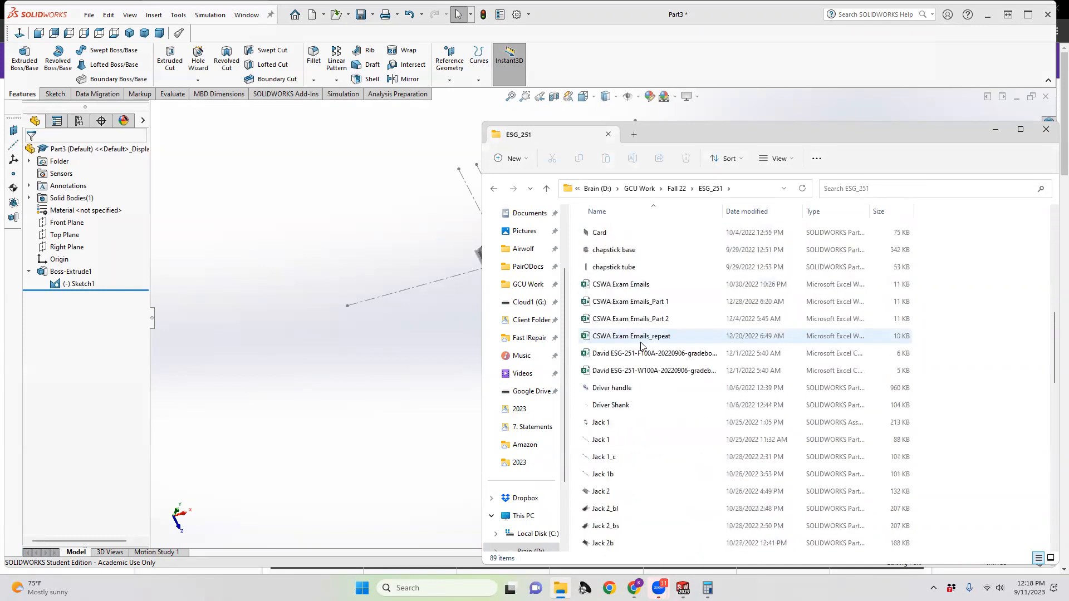
scroll(641, 346, down, 10)
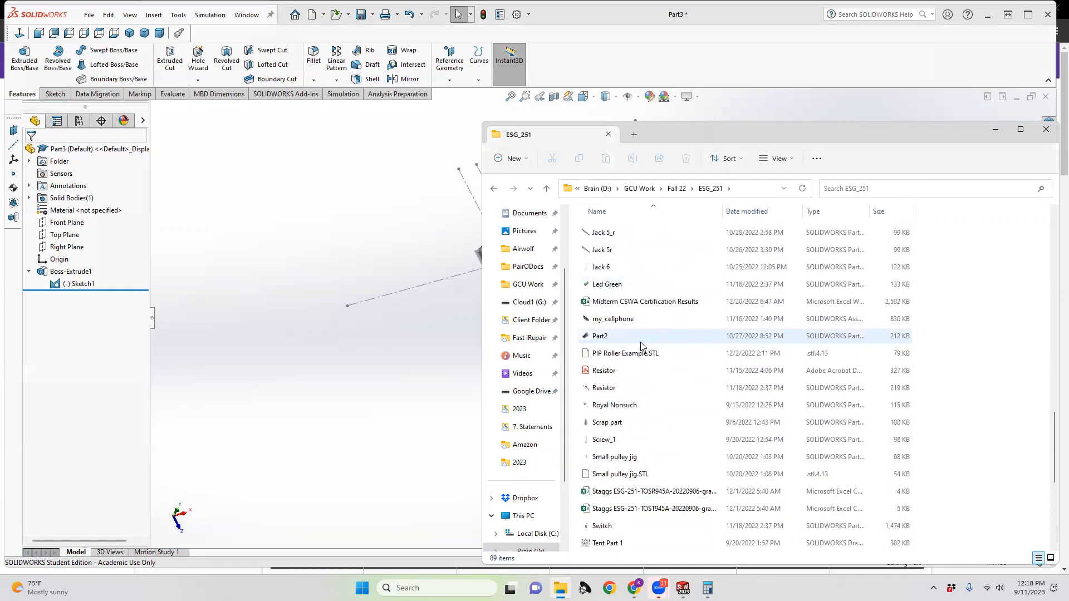
scroll(641, 346, down, 3)
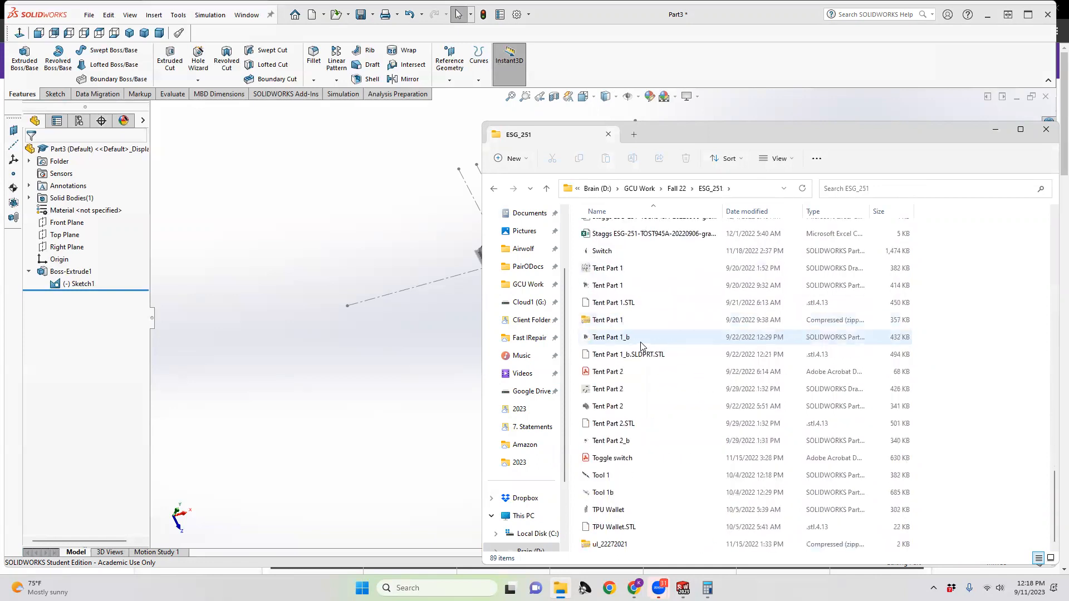
scroll(640, 346, up, 15)
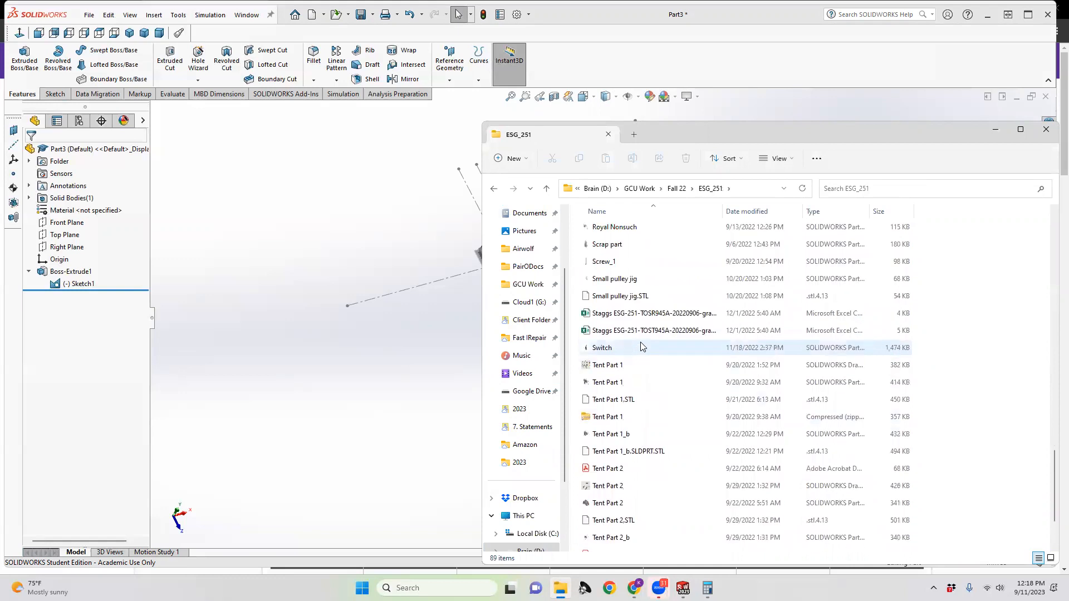
scroll(641, 346, up, 10)
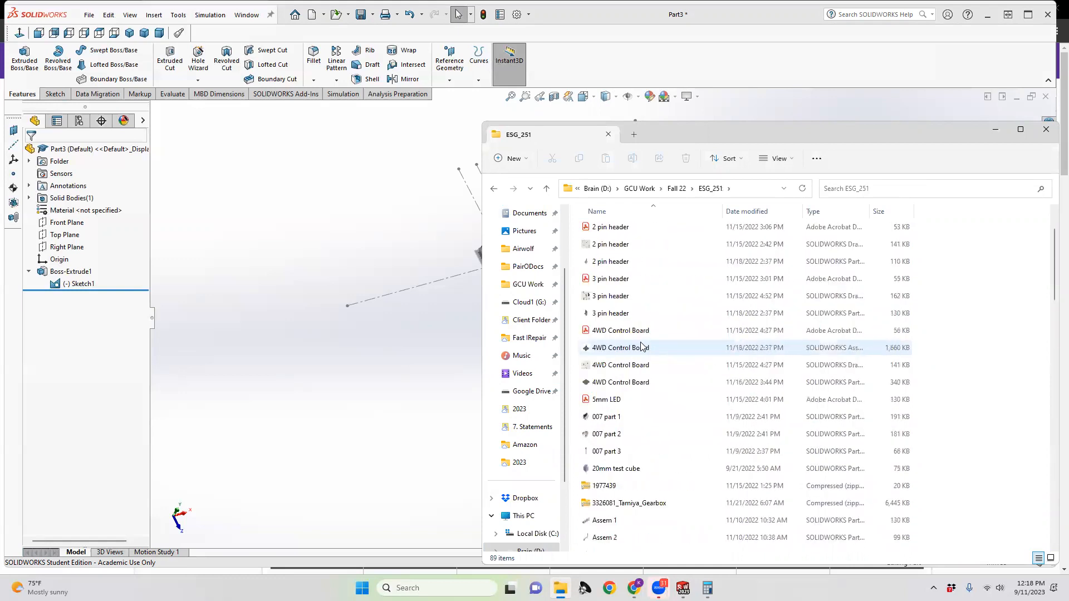
scroll(641, 346, up, 2)
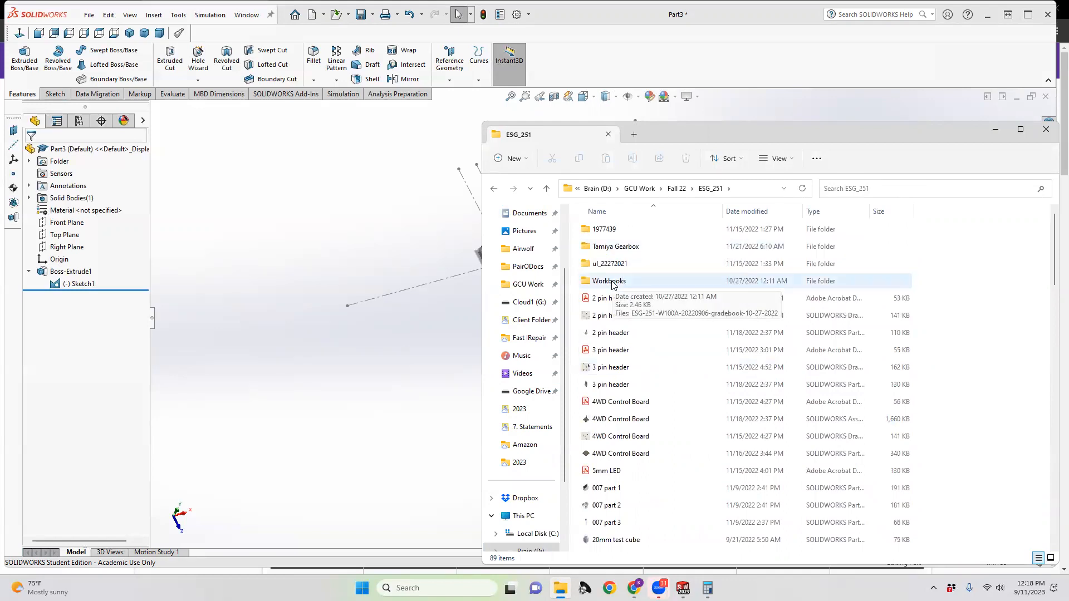
Step: Open the 34_12gear PDF drawing from the Tamiya Gearbox files folder and dismiss the Adobe sign-in prompt
double_click(618, 247)
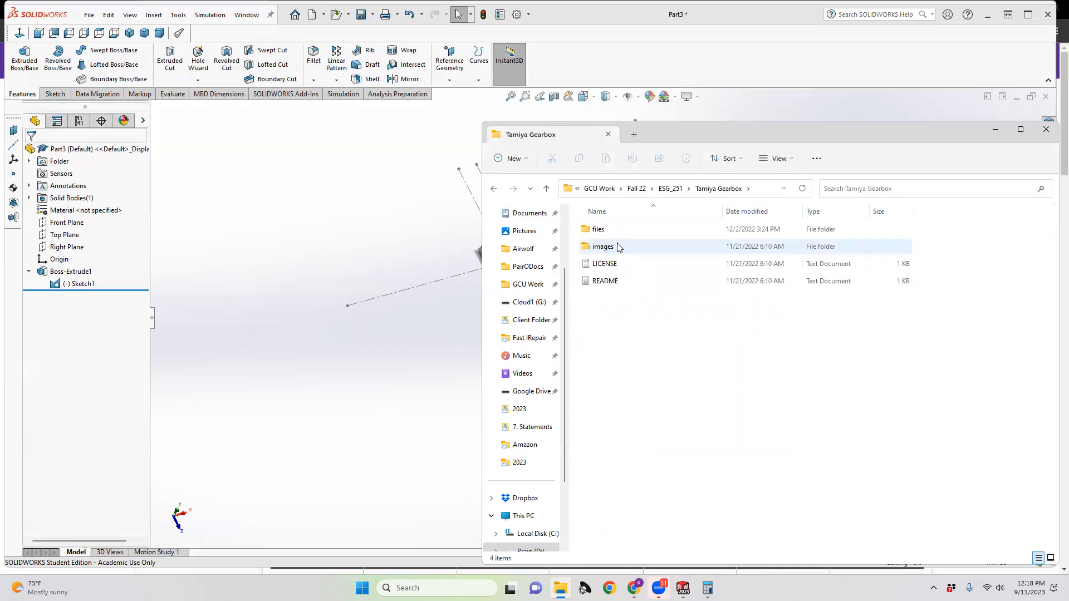
double_click(613, 231)
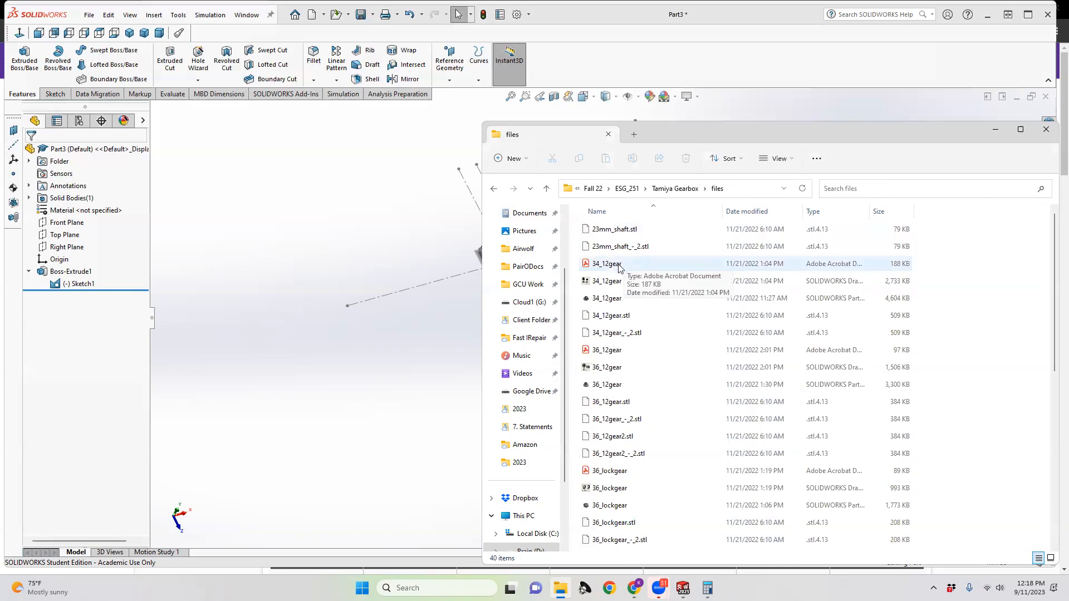
click(620, 268)
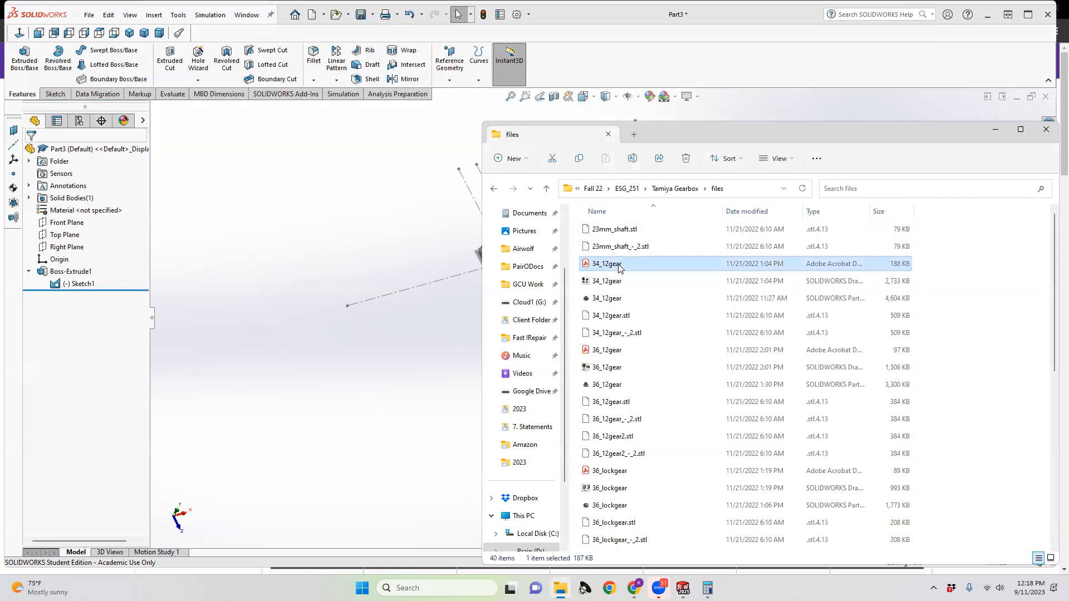
double_click(619, 267)
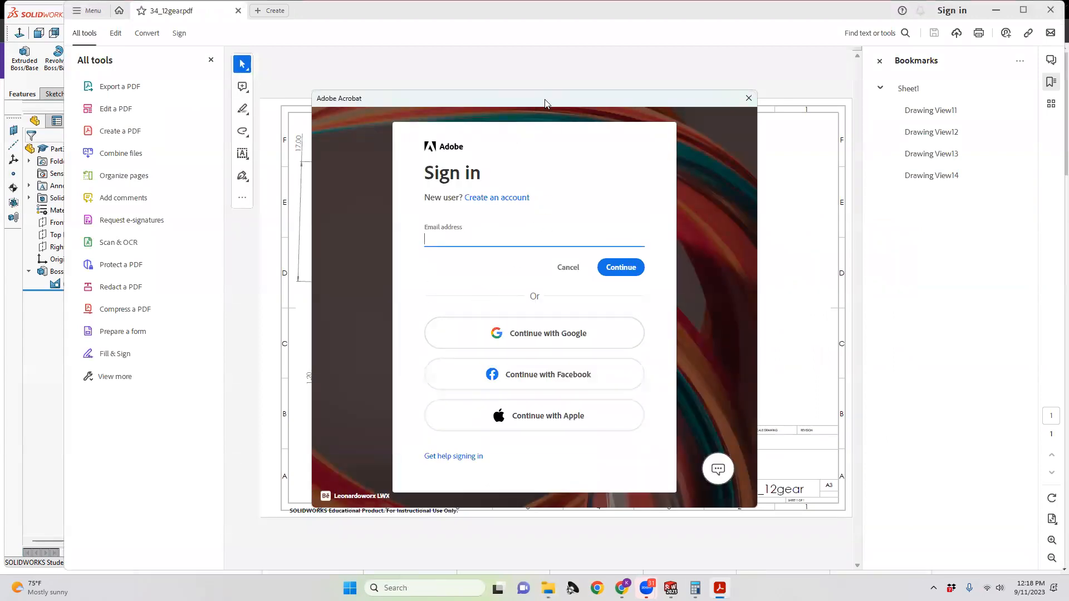
key(Escape)
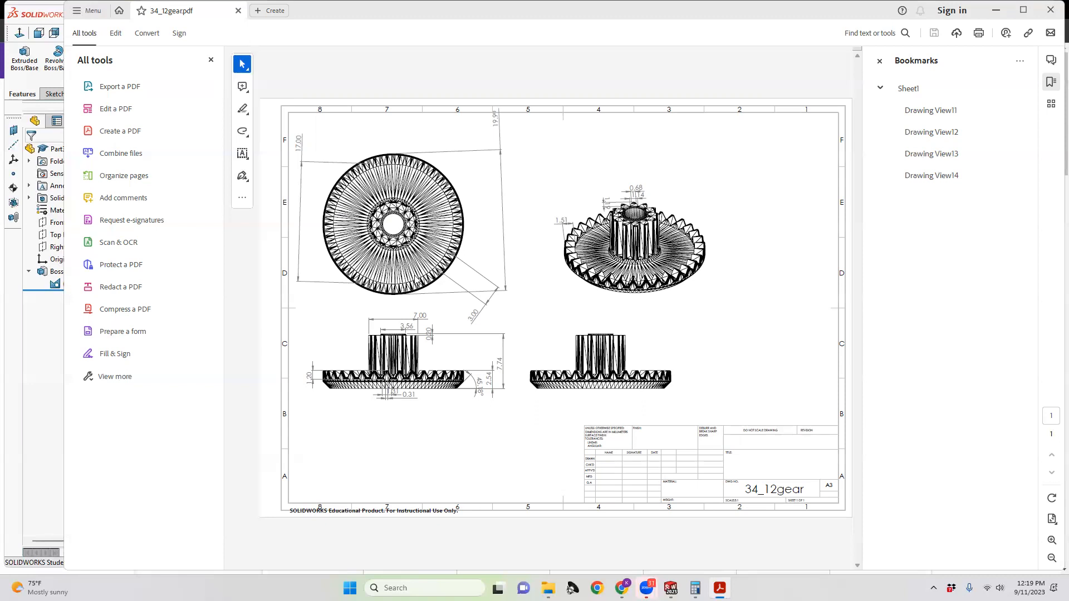
Step: Return to File Explorer and open the 36_12gear PDF drawing to examine its gear views and dimensions
mouse_move(549, 588)
click(549, 585)
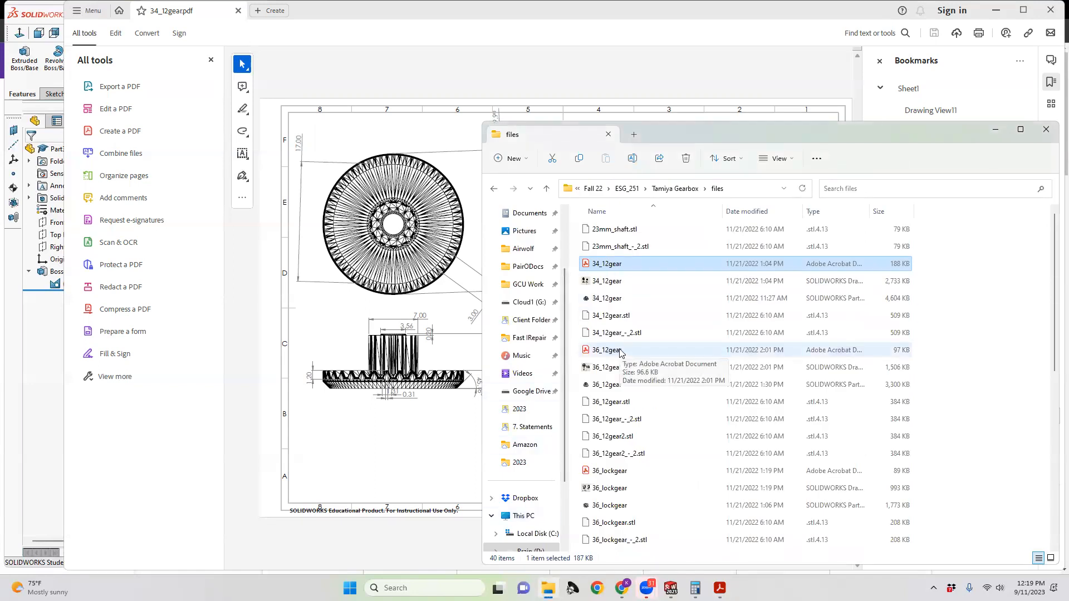
double_click(619, 352)
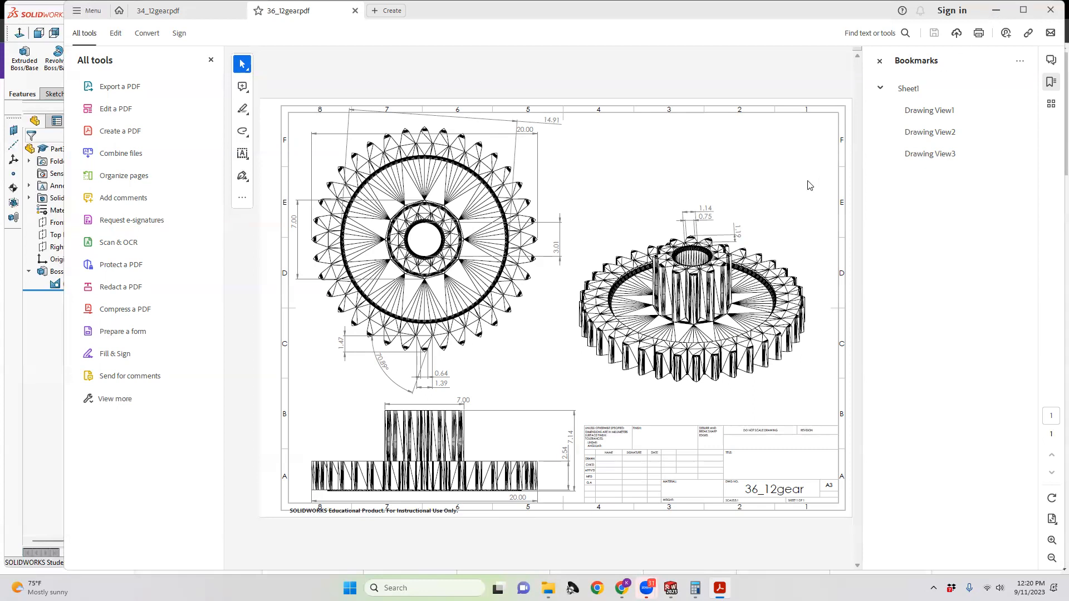
Step: Switch back to Part3 in SOLIDWORKS and create a new part document
mouse_move(646, 588)
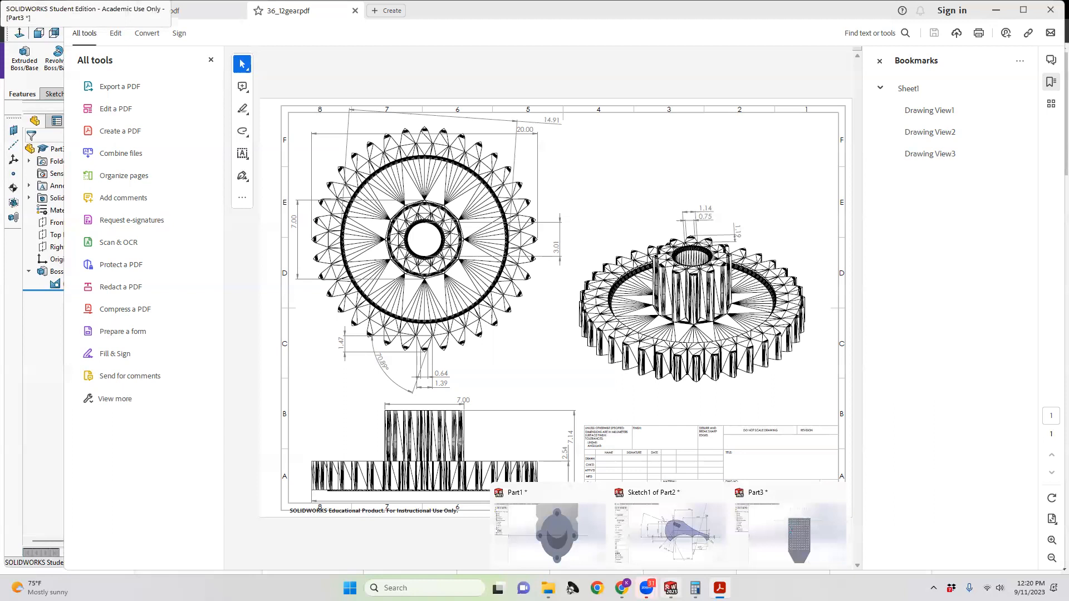
click(791, 529)
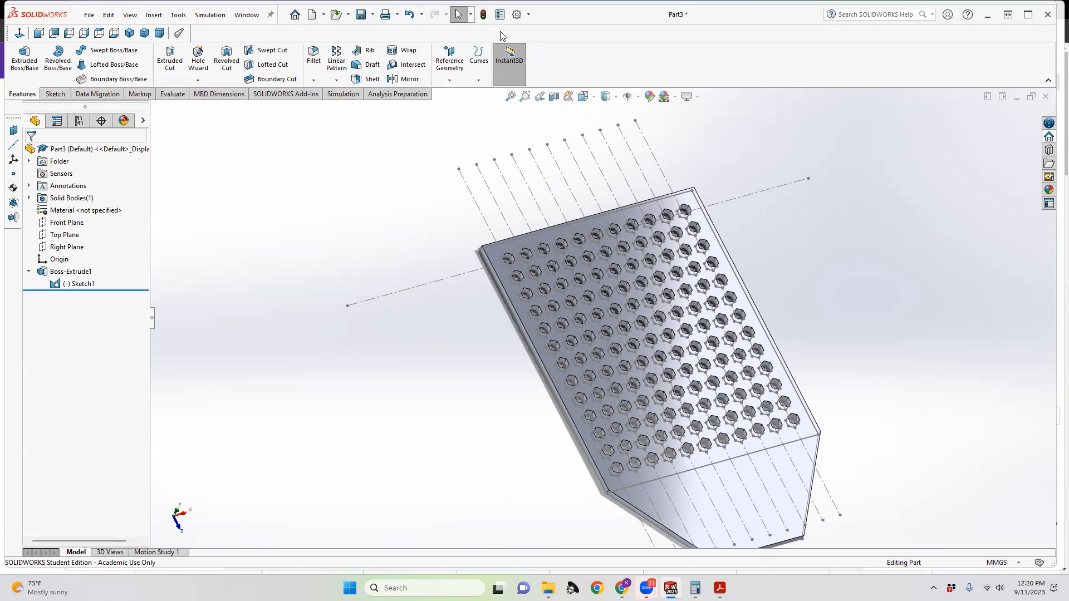
click(88, 15)
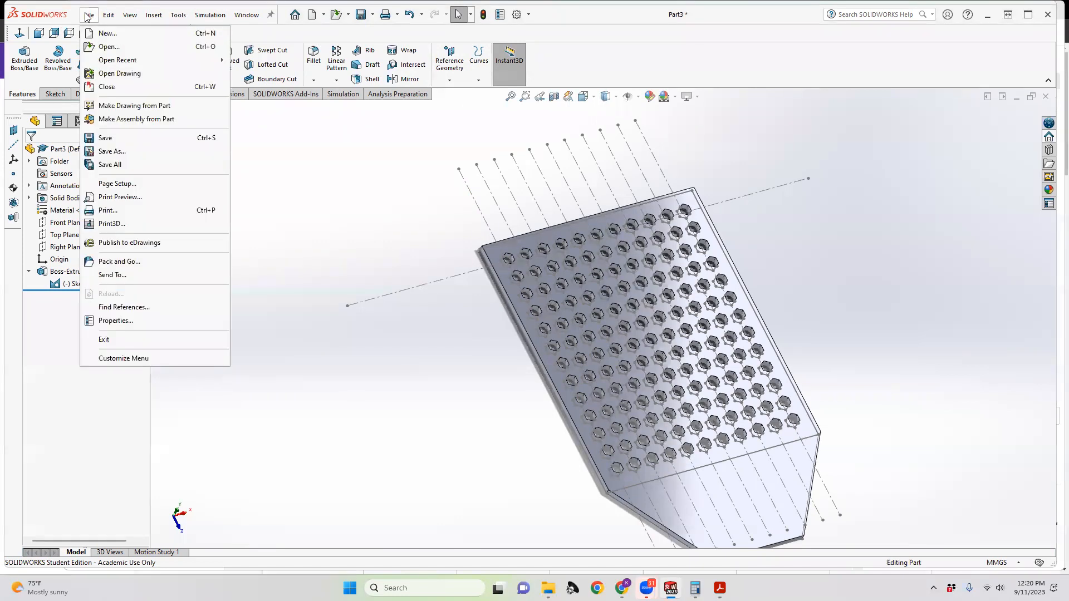
click(108, 33)
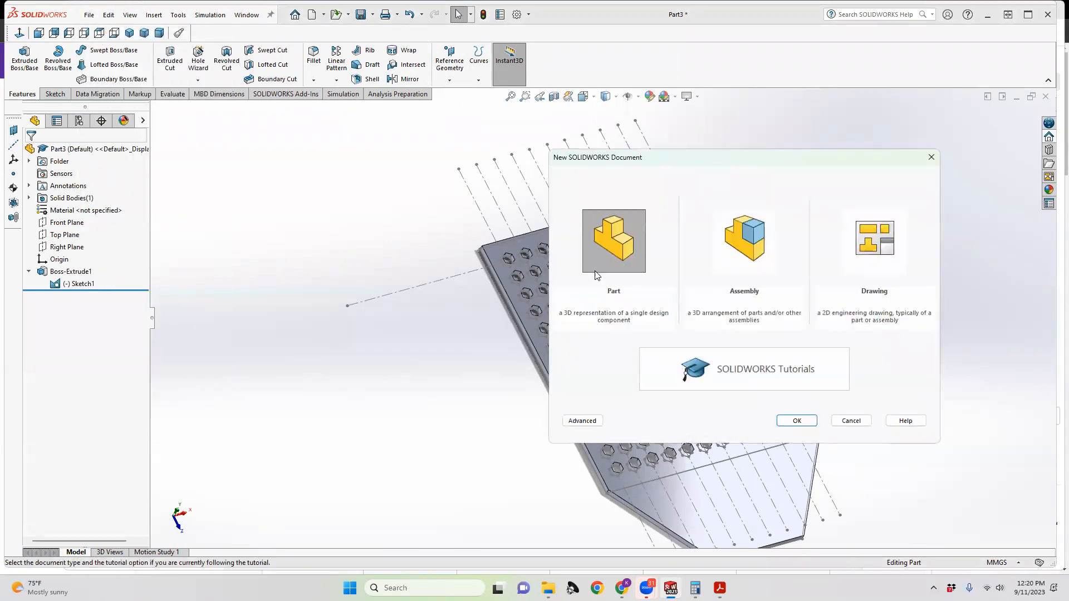
double_click(595, 261)
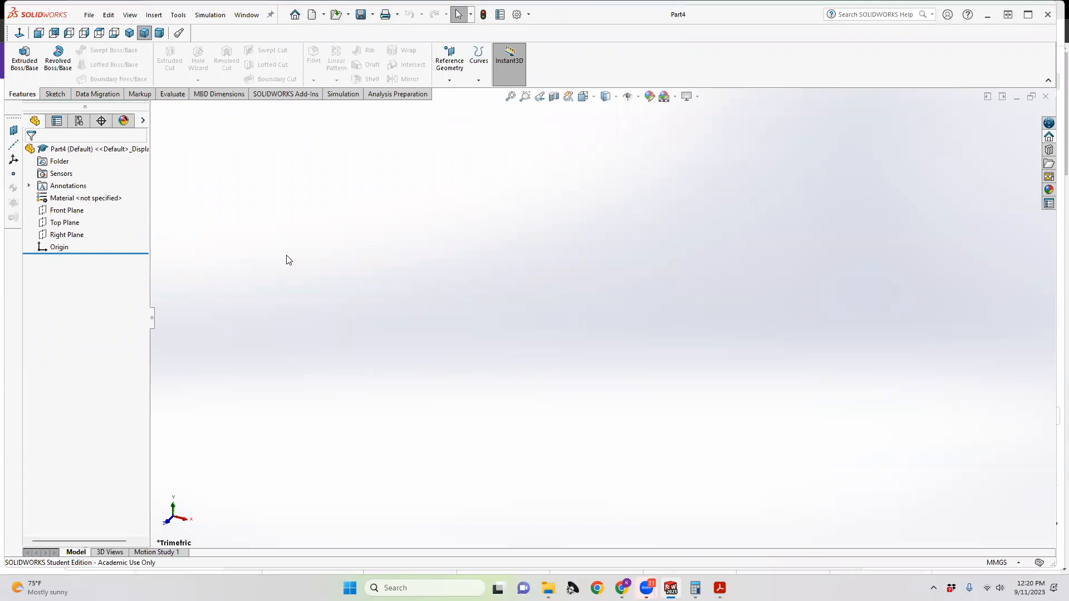
Step: Start a sketch on the Top Plane and draw a circle of about 45 mm radius centred on the origin
click(51, 95)
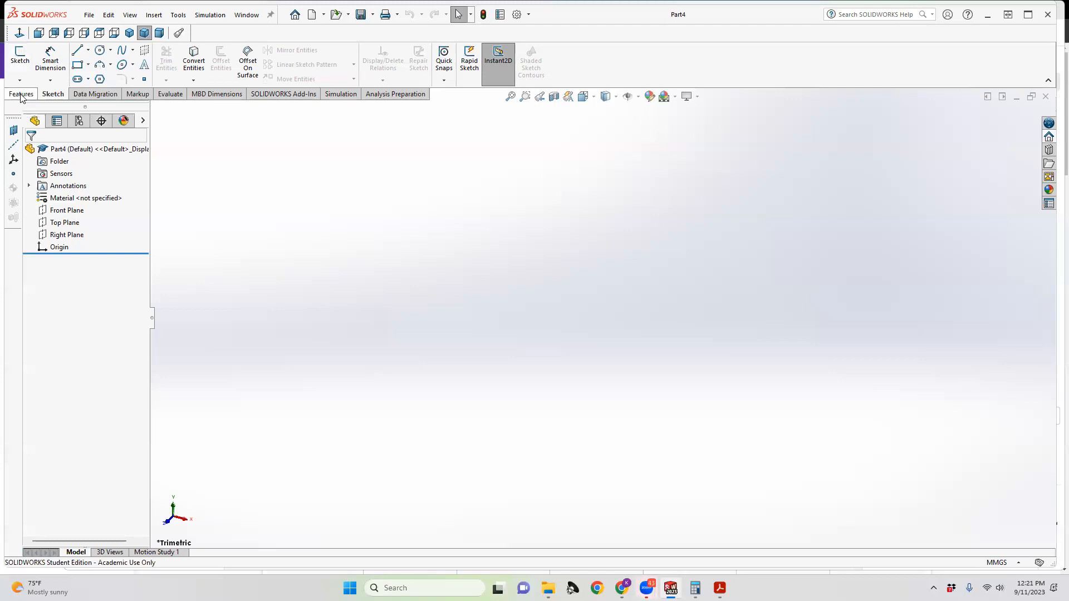
click(21, 62)
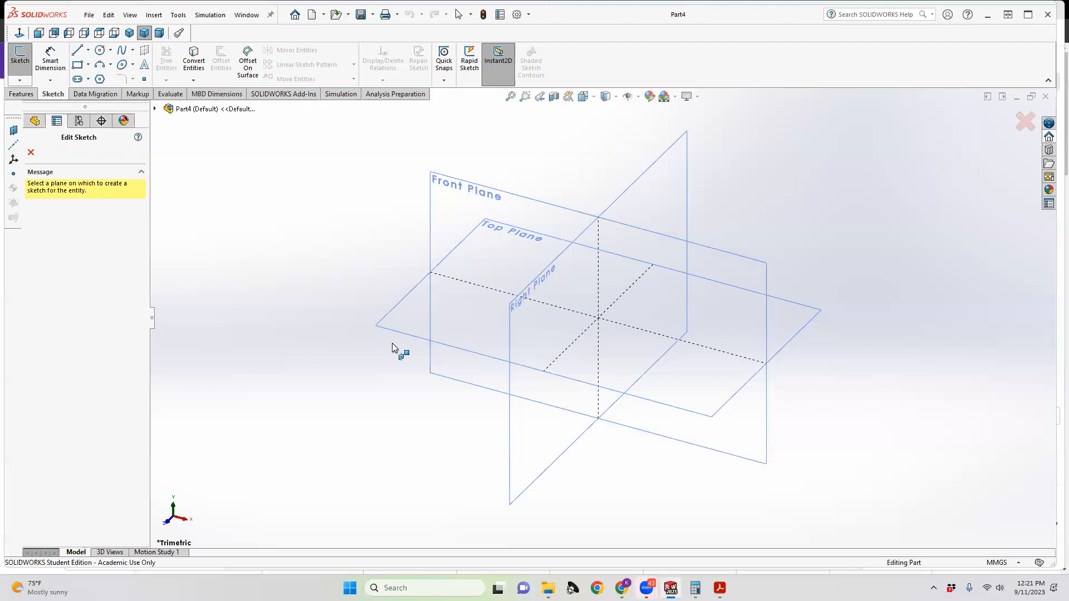
click(415, 315)
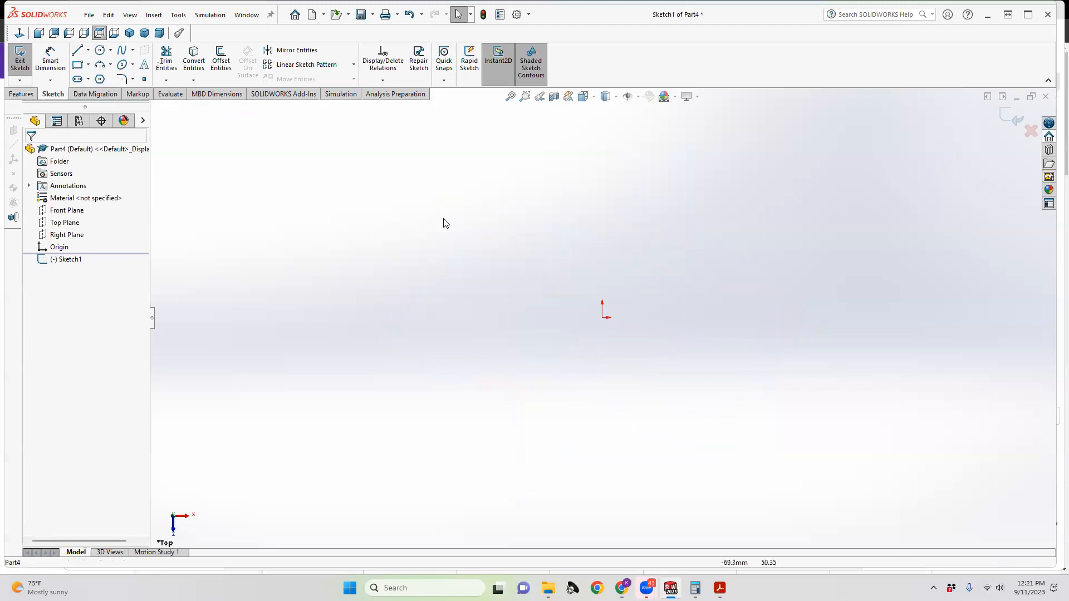
click(100, 50)
click(602, 318)
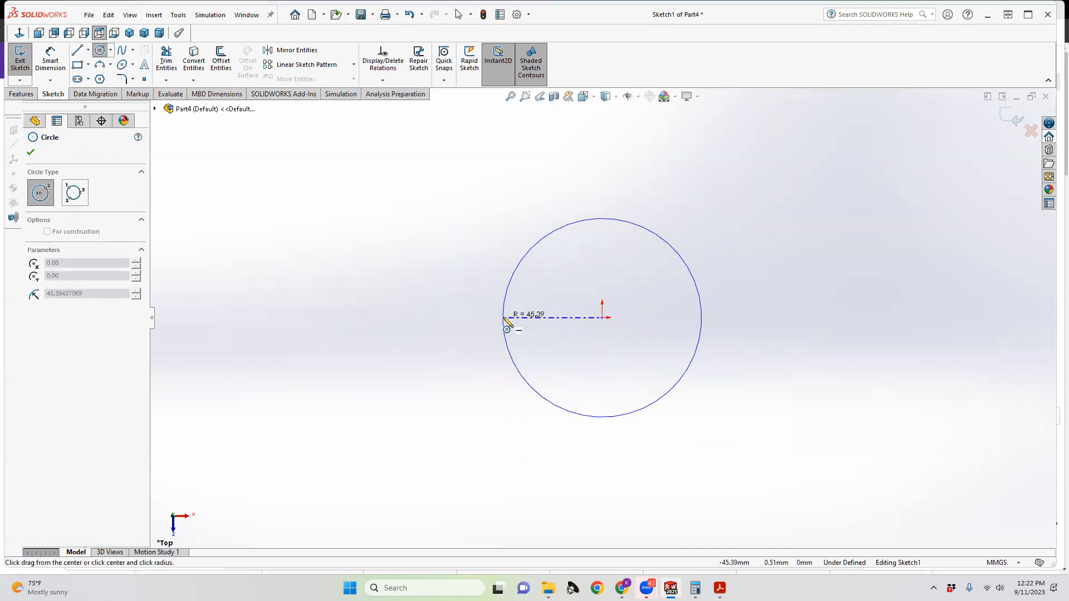
click(503, 318)
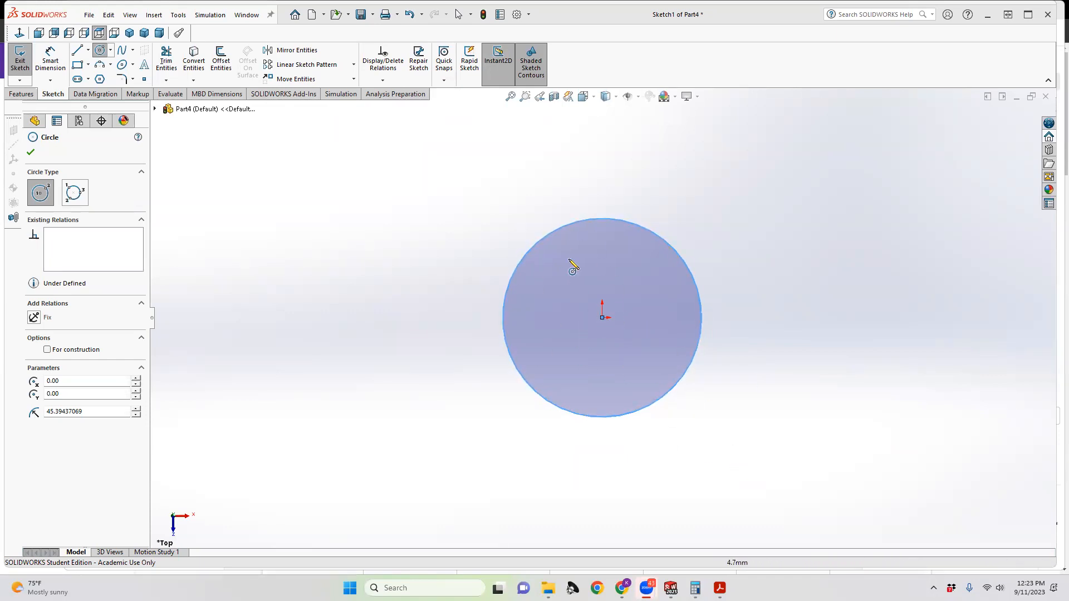
Step: Dimension the circle's diameter and set it to 3.75 in
click(50, 58)
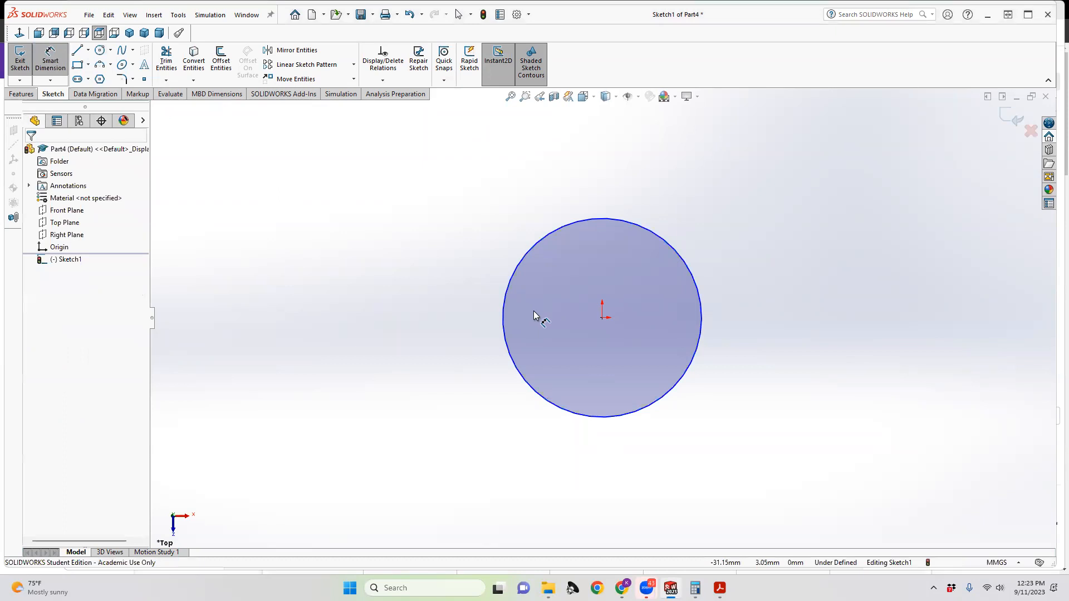
click(509, 285)
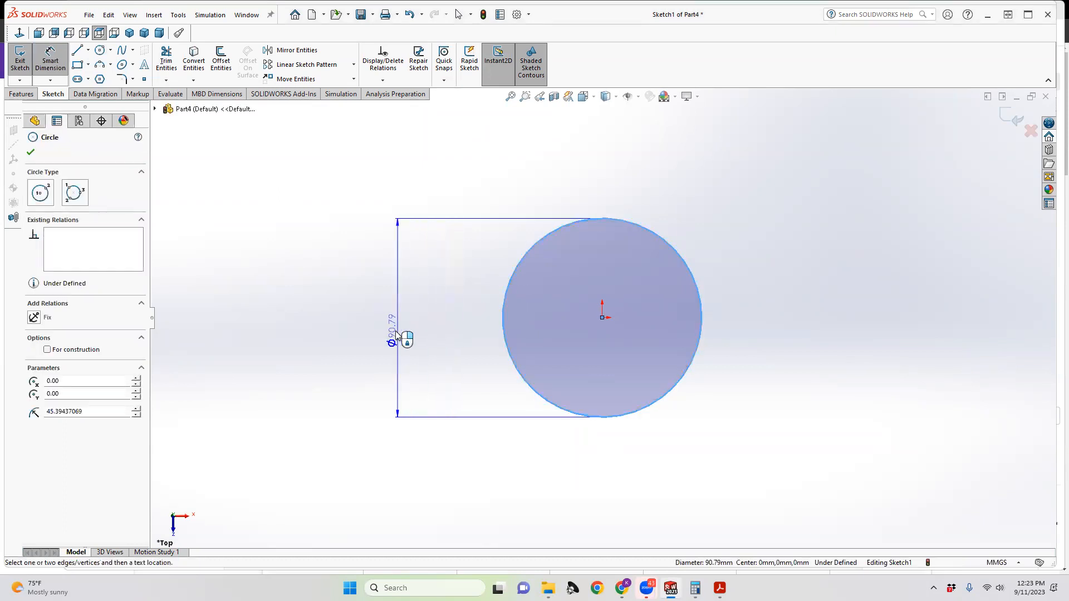
click(393, 334)
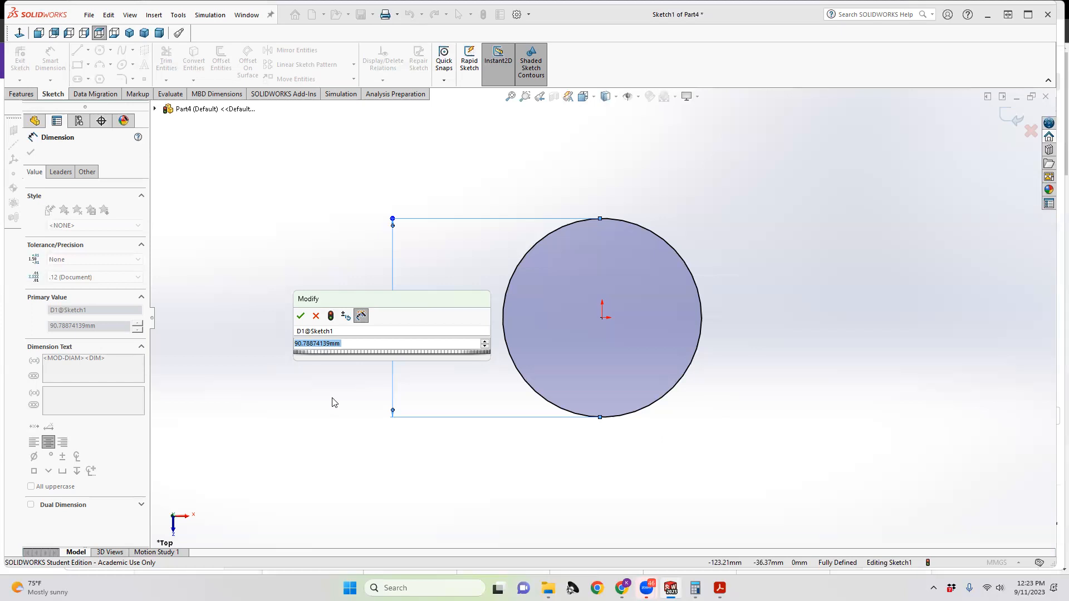
text(3.75)
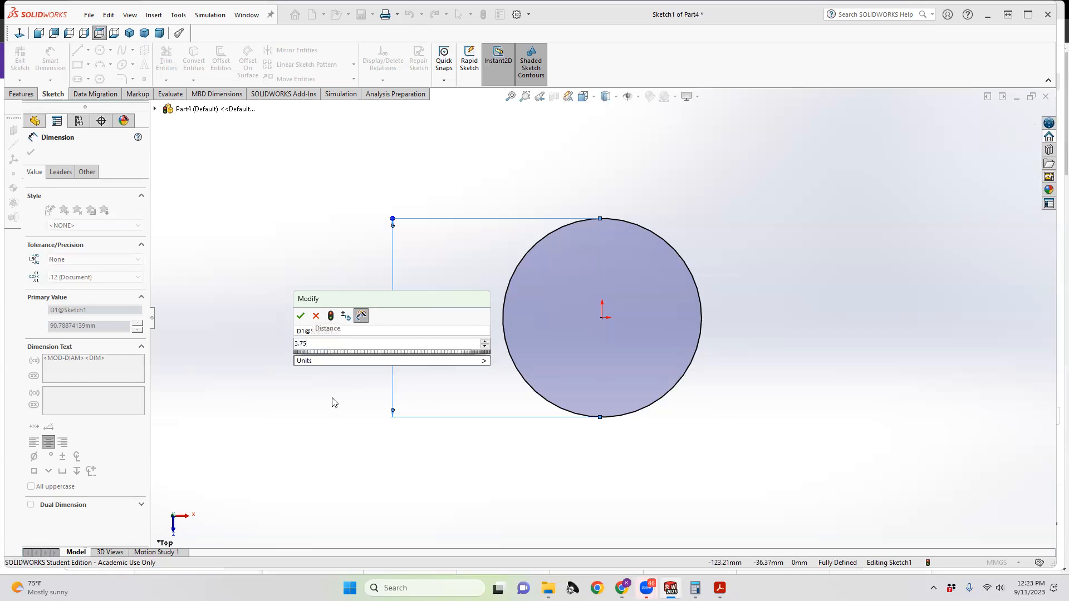
text(in)
key(Return)
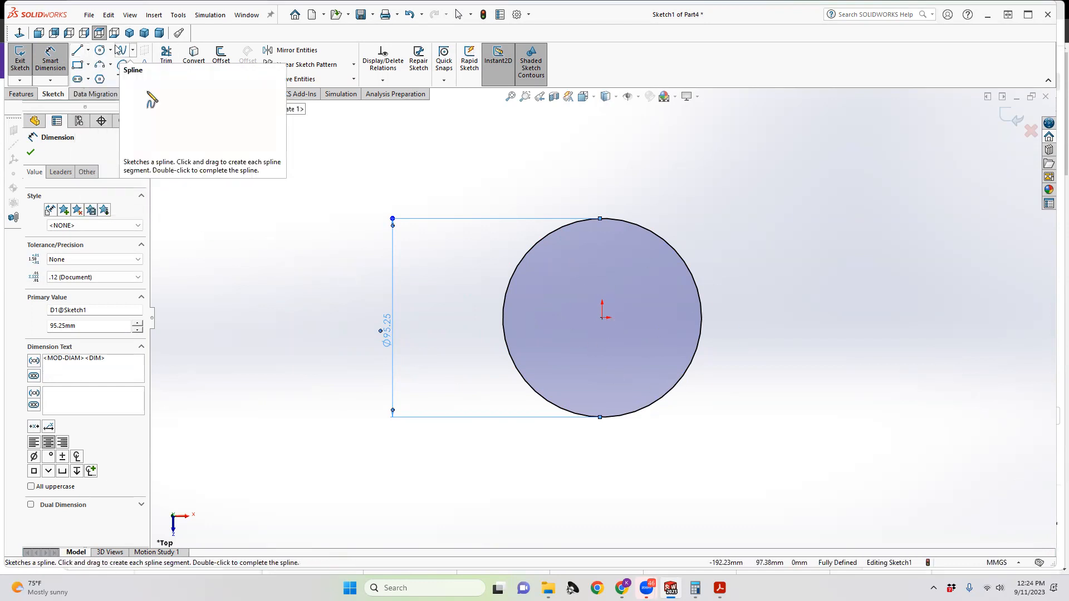
Step: Draw a second, smaller circle of about 42.6 mm radius centred on the origin inside the first
click(101, 51)
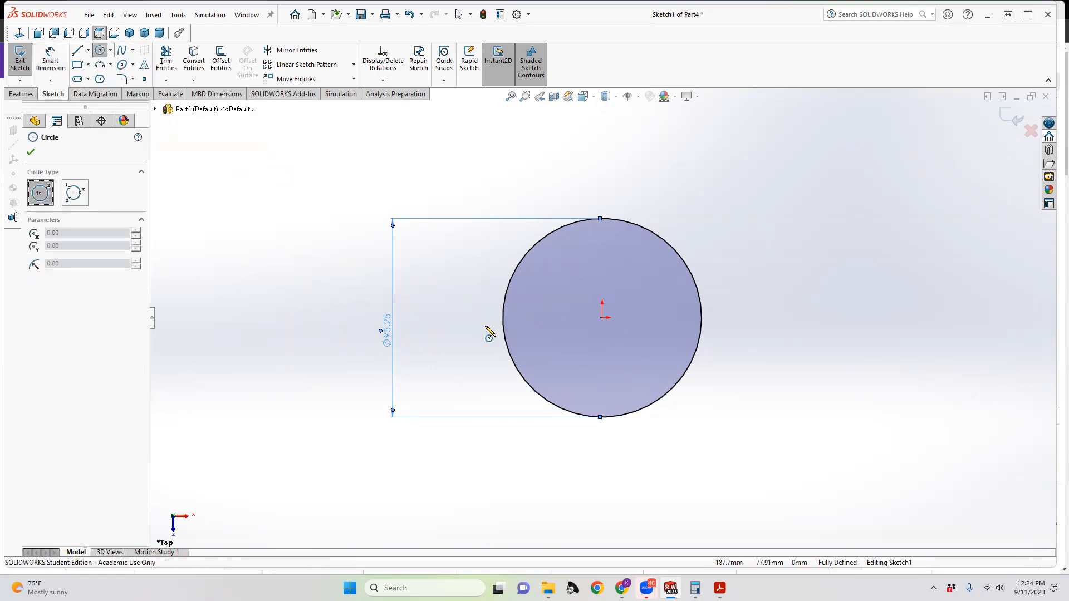
click(603, 318)
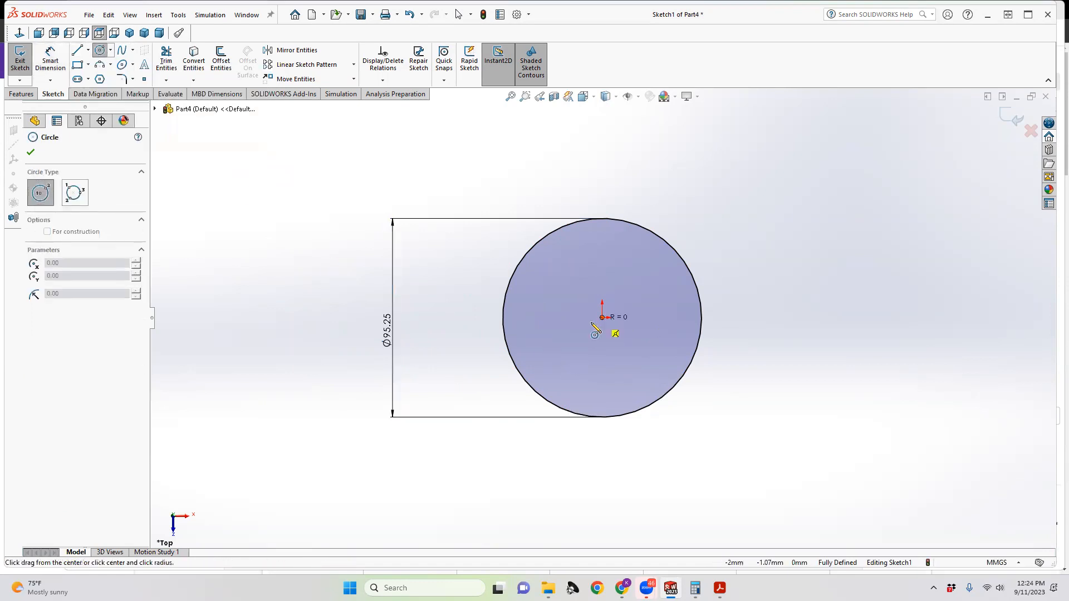
click(513, 319)
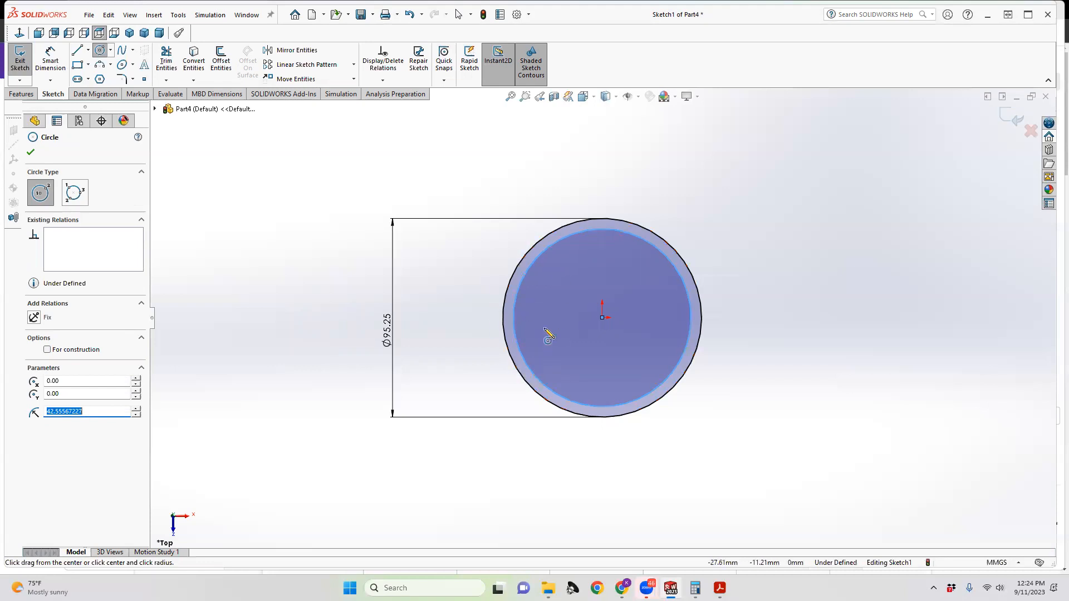
Step: Dimension the radial gap between the outer and inner circles and set it to 4 mm
click(50, 60)
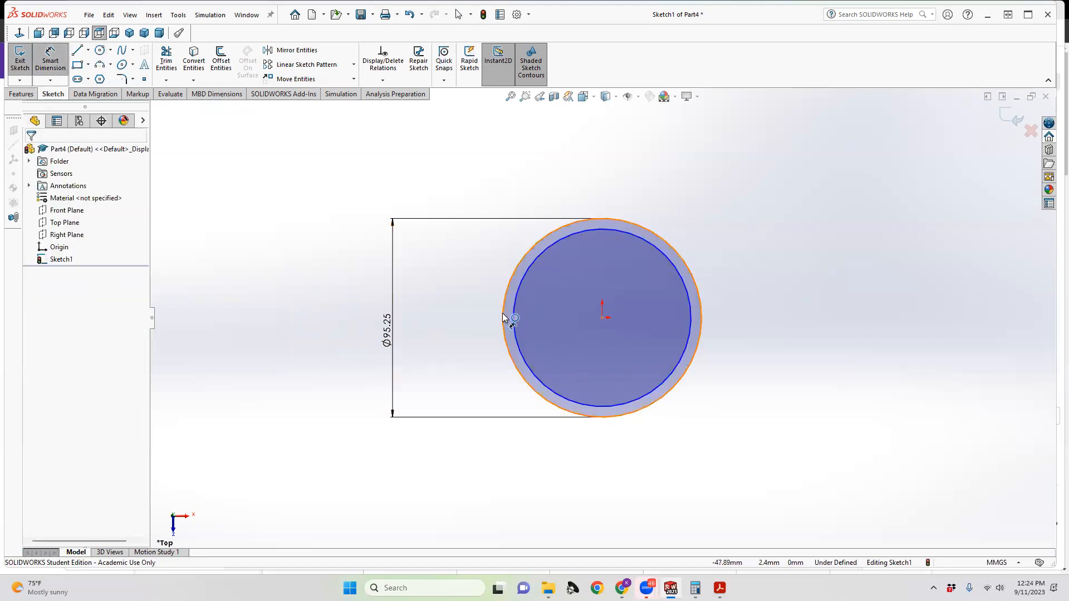
scroll(504, 315, down, 3)
click(533, 327)
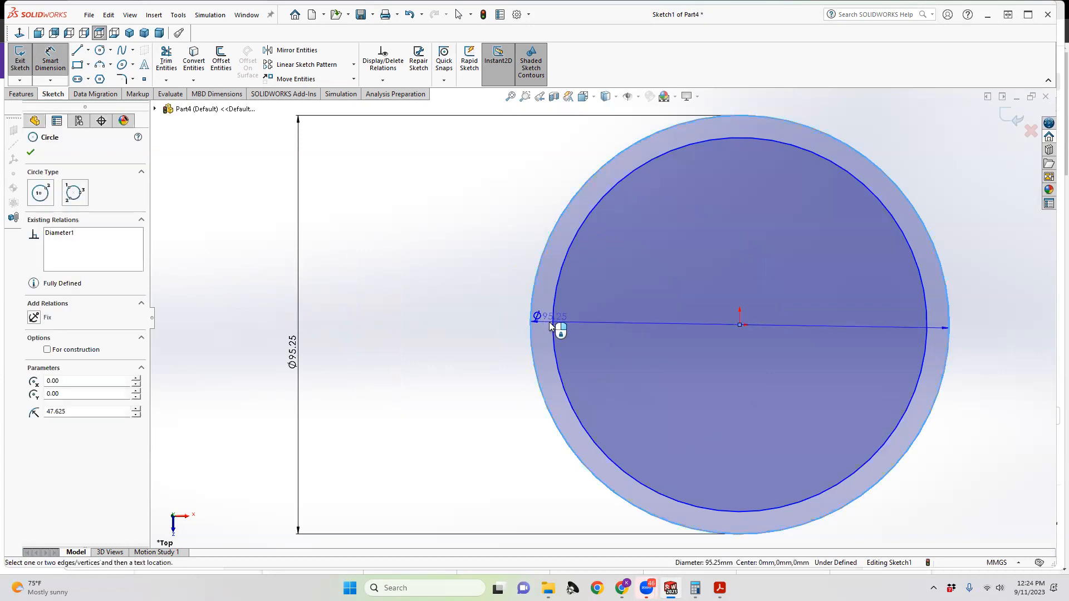
click(553, 326)
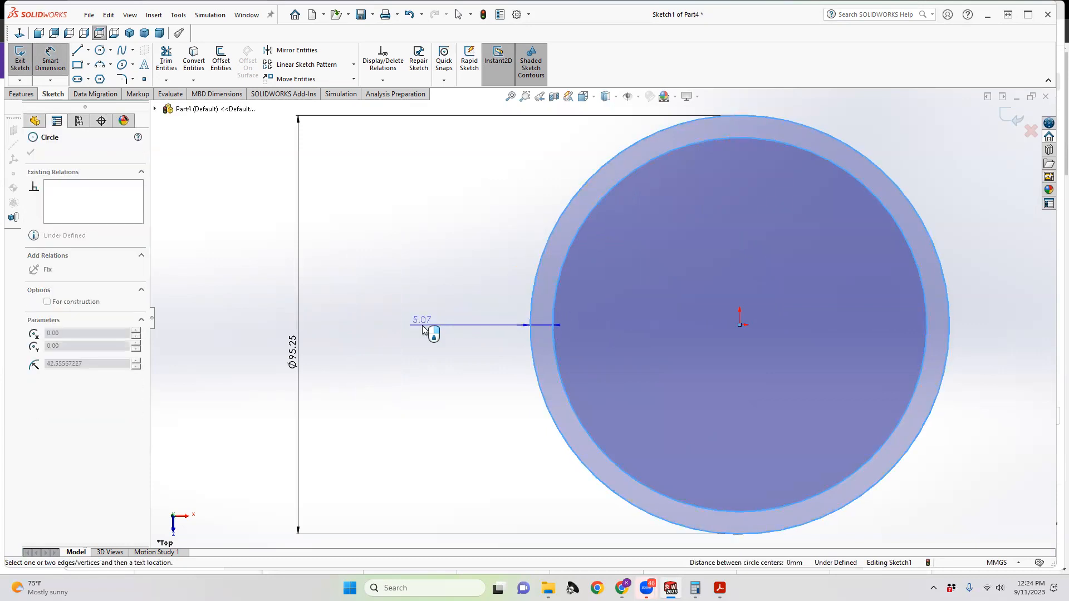
click(423, 328)
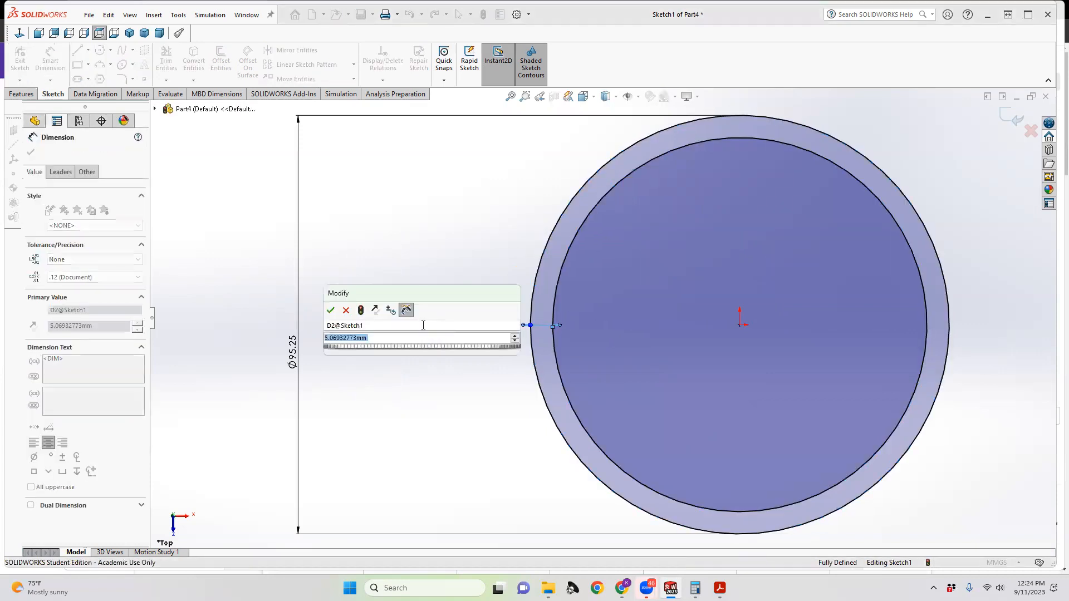
text(4)
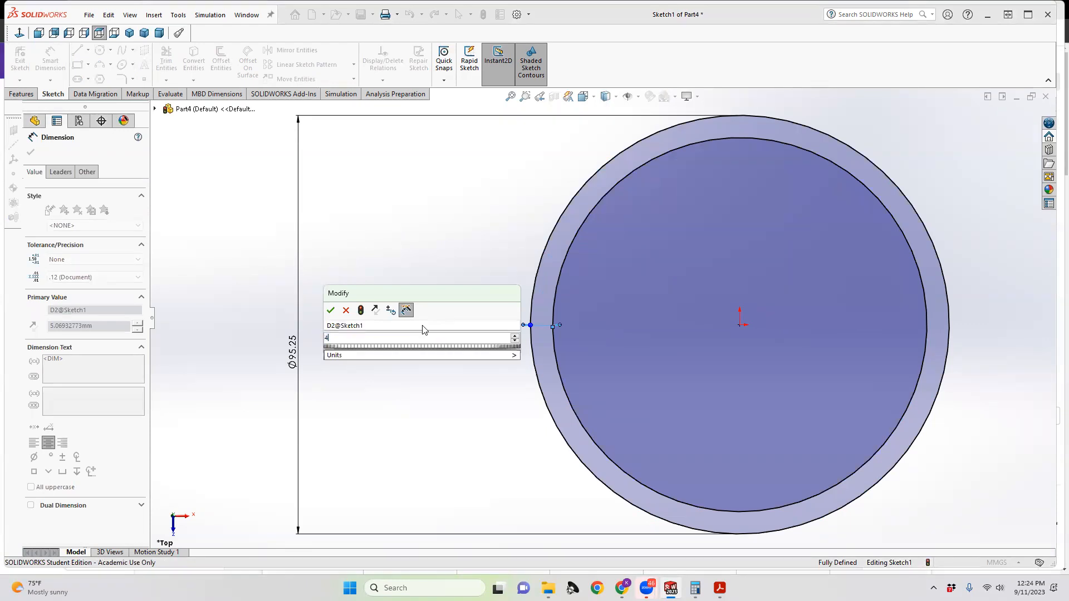
key(Return)
Step: Start a blind boss extrusion of the ring between the two circles and set its depth to 3.5 in
scroll(725, 342, up, 5)
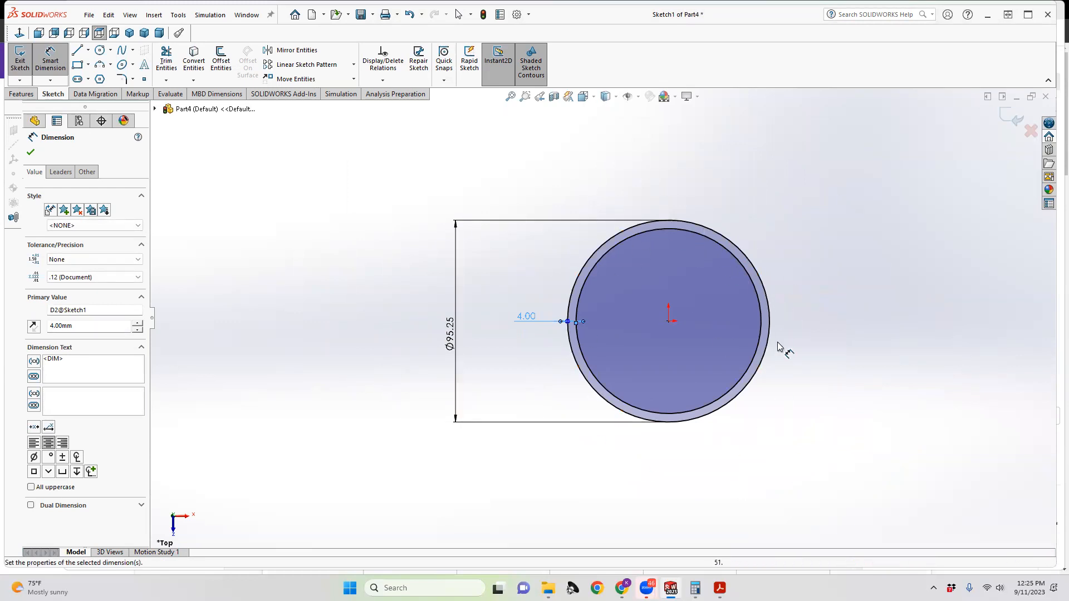
scroll(776, 349, down, 2)
scroll(764, 347, down, 1)
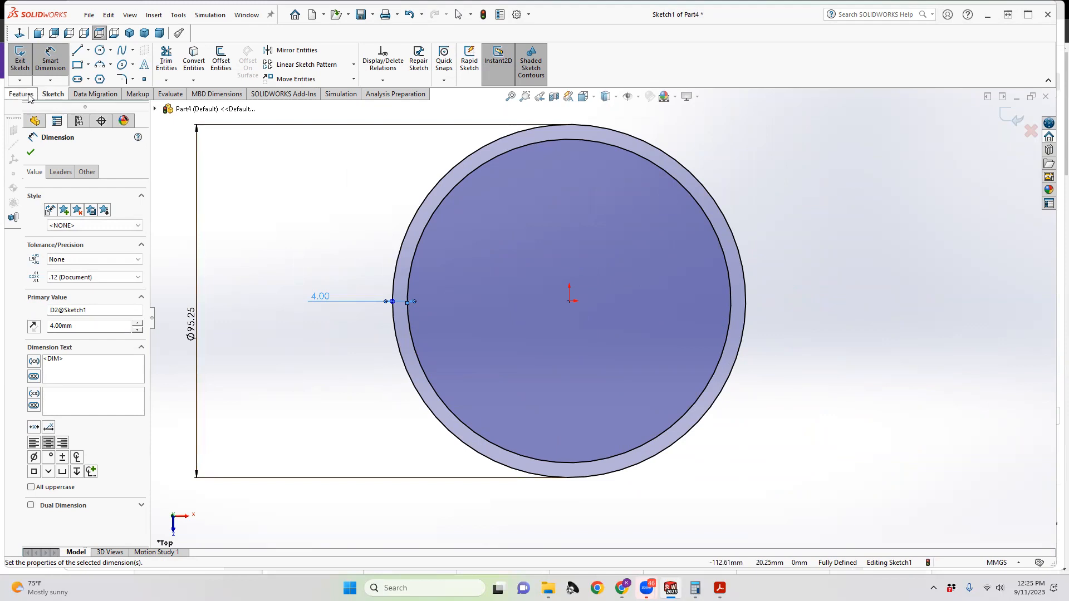
click(18, 65)
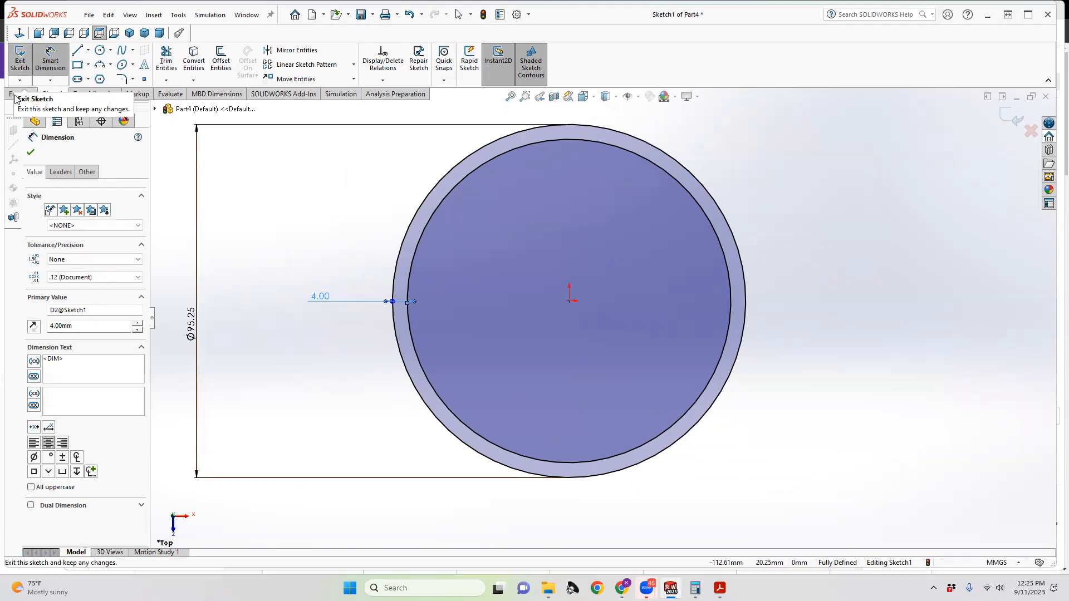
click(21, 68)
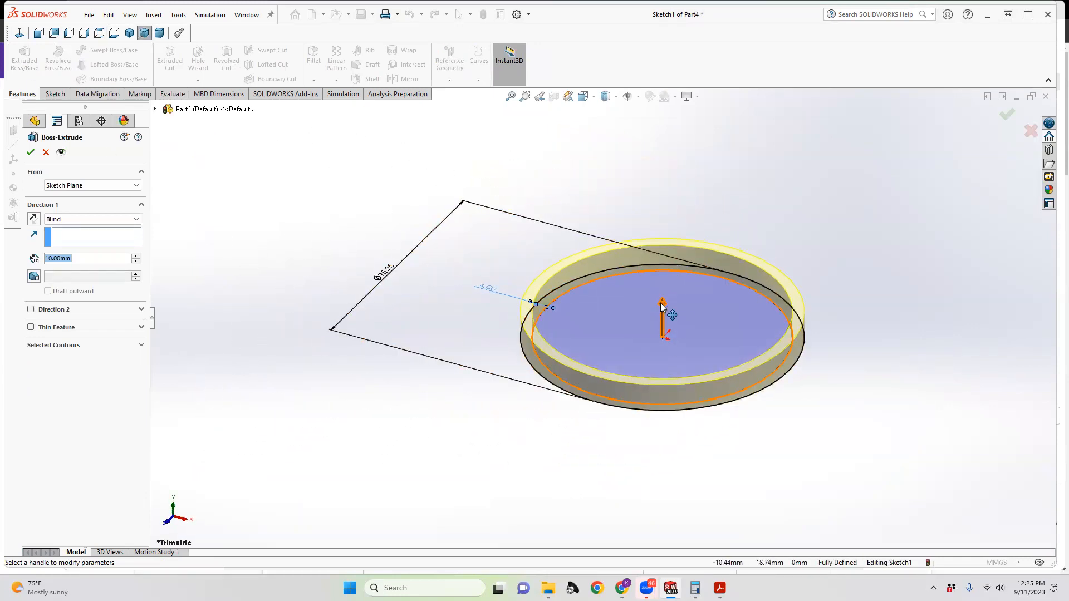
scroll(654, 313, up, 4)
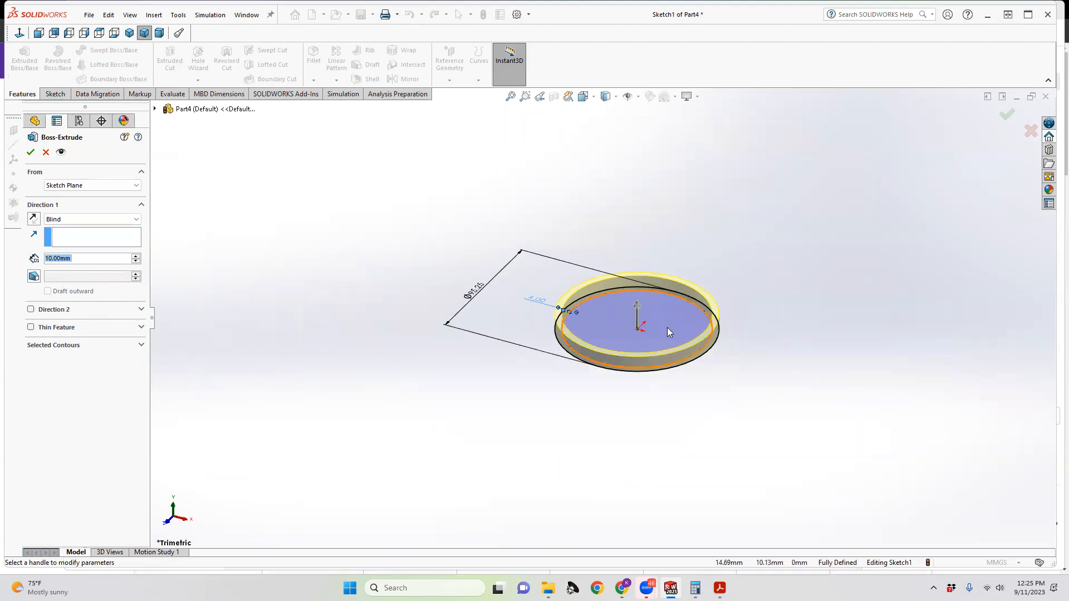
drag(637, 309, 637, 167)
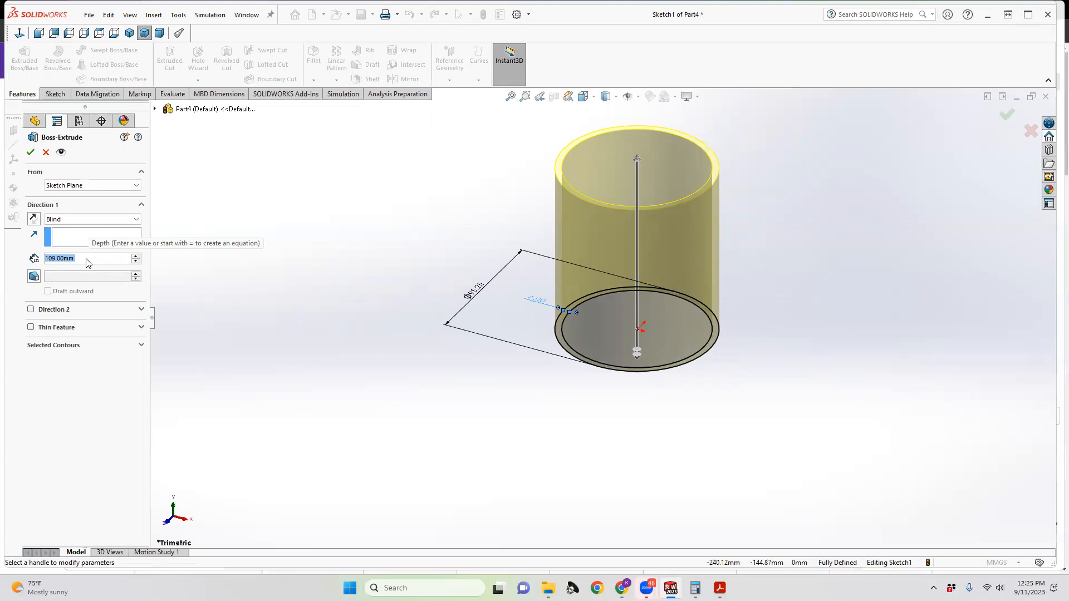
text(3.5)
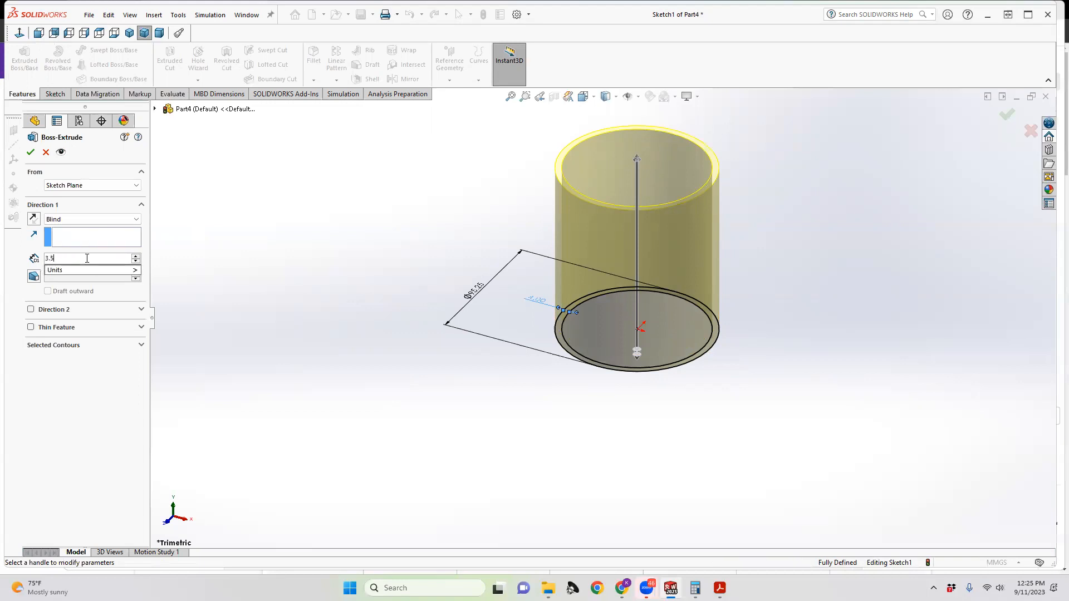
text(in)
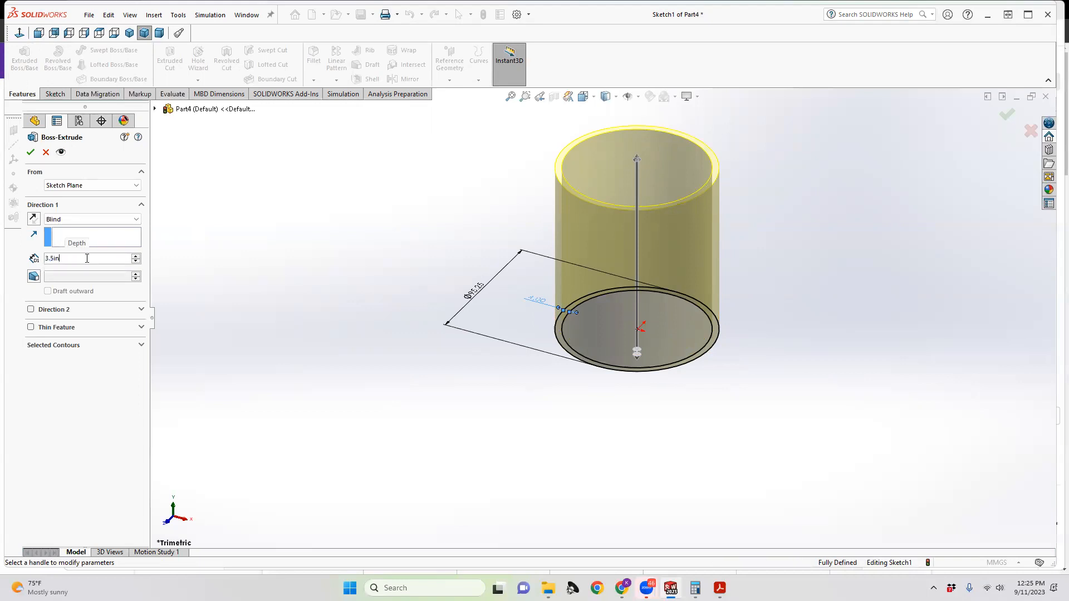
key(Return)
Step: Change the ring extrusion's depth to 90 mm and complete the hollow cylinder
mouse_move(568, 313)
middle_down()
mouse_move(584, 250)
mouse_move(666, 201)
mouse_move(641, 362)
mouse_move(713, 214)
mouse_move(677, 232)
mouse_move(627, 296)
mouse_move(642, 312)
mouse_move(606, 335)
mouse_move(558, 408)
mouse_move(529, 407)
middle_up()
middle_drag(632, 385, 573, 237)
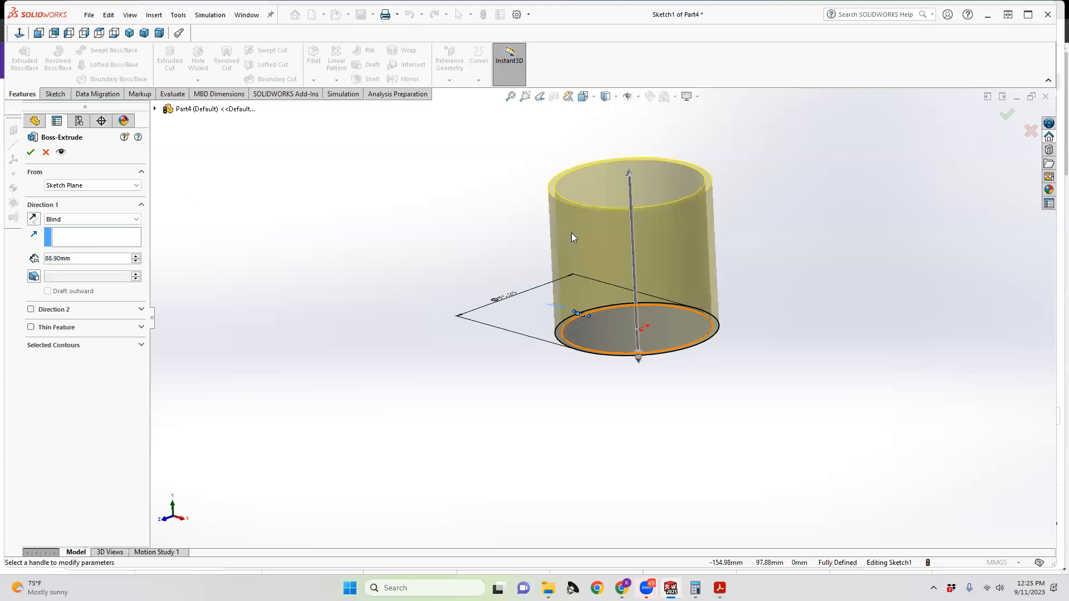
middle_drag(571, 232, 592, 258)
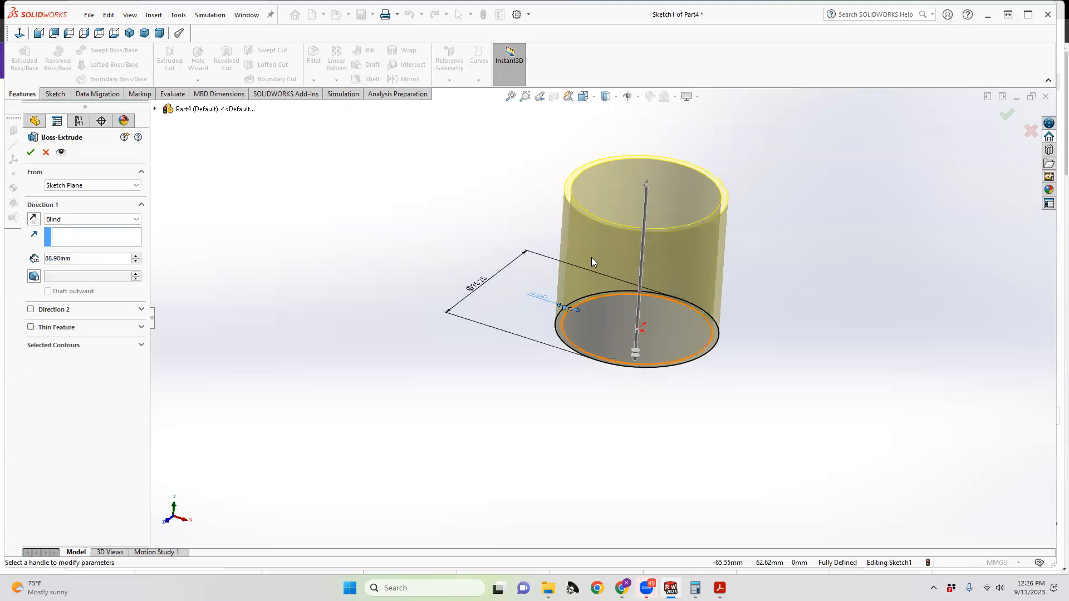
middle_drag(595, 332, 634, 339)
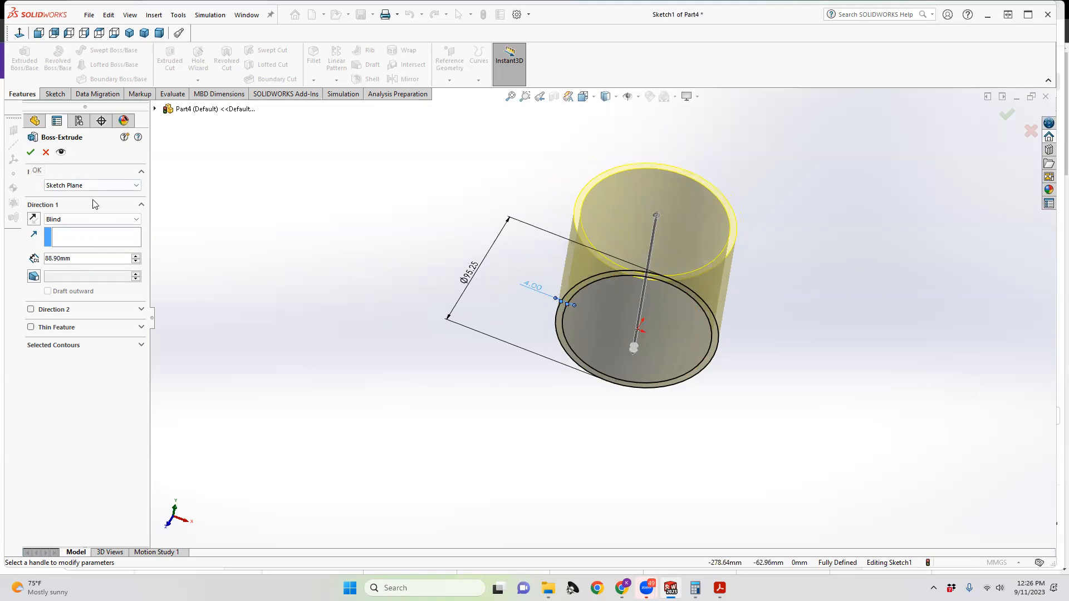
double_click(69, 258)
text(90)
key(Return)
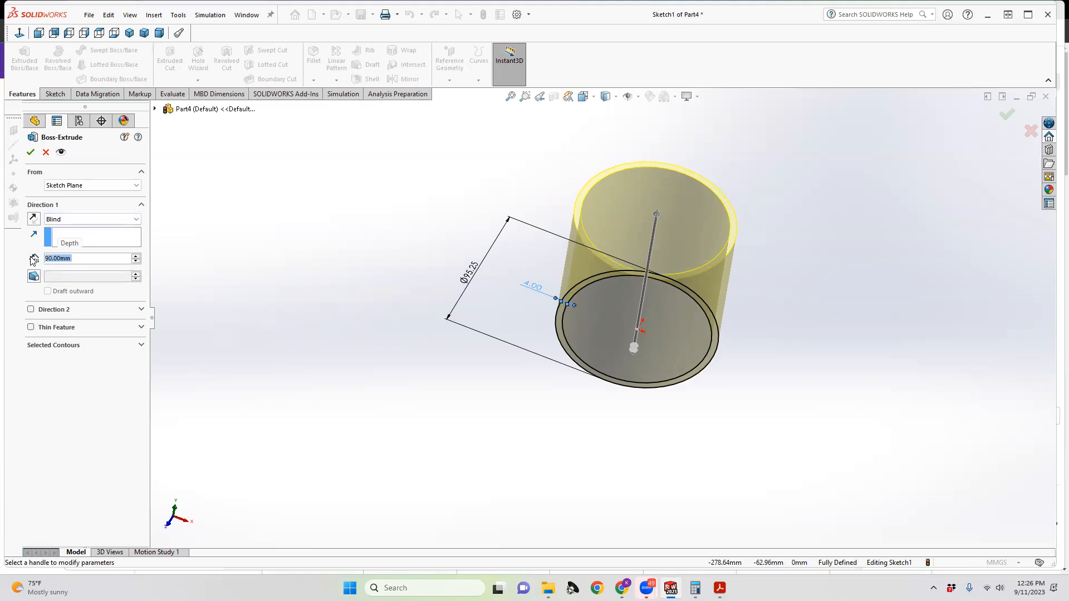
middle_drag(480, 315, 506, 295)
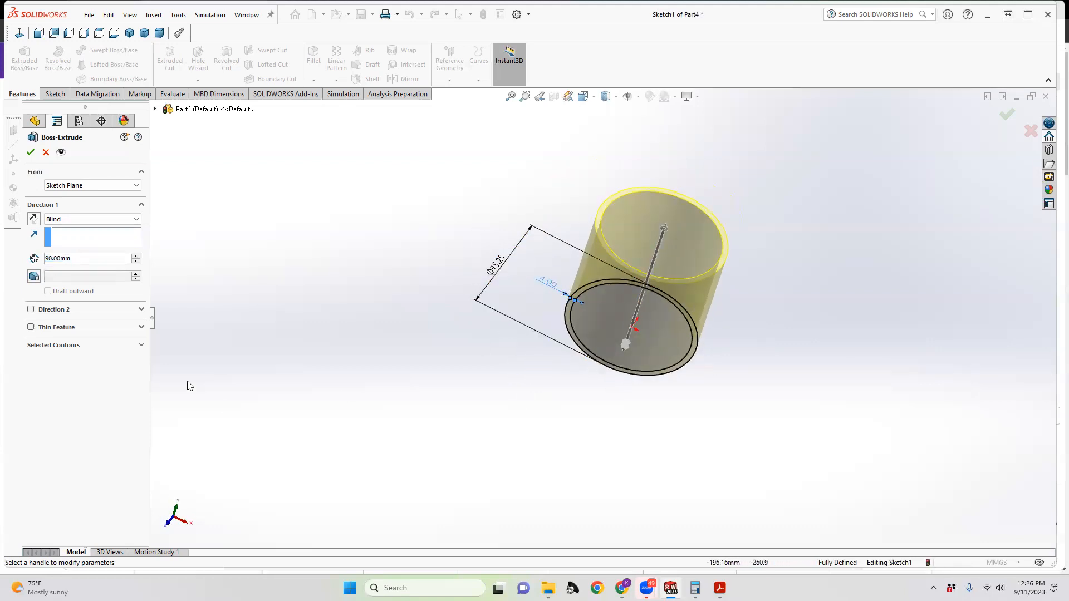
click(30, 154)
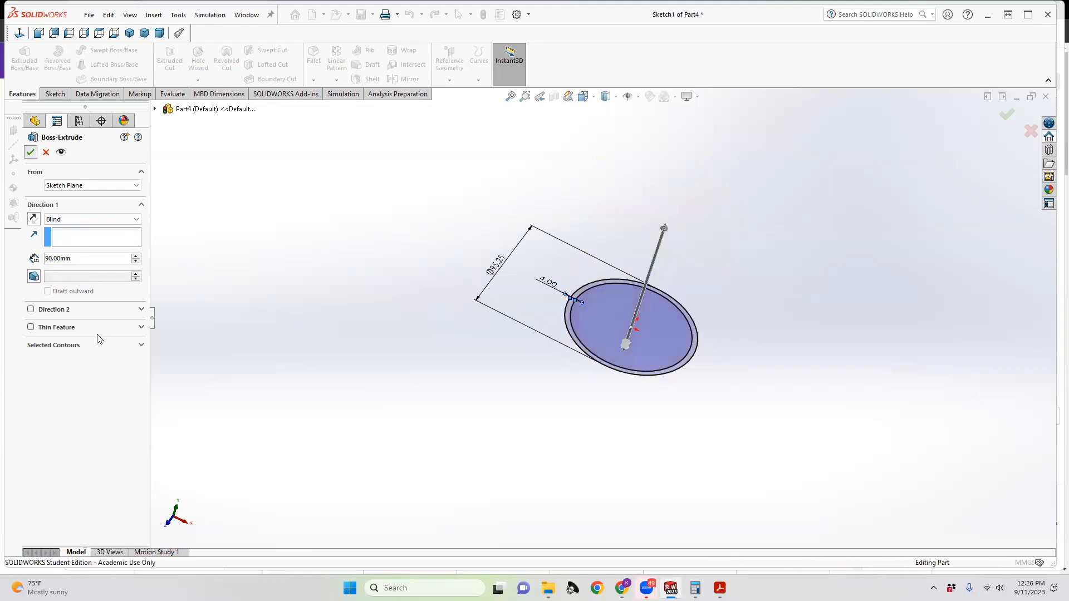
Step: Start a second boss extrusion that reuses Sketch1 from the hollow cylinder's extrusion
middle_drag(617, 320, 606, 504)
middle_drag(646, 303, 655, 167)
middle_drag(648, 392, 638, 332)
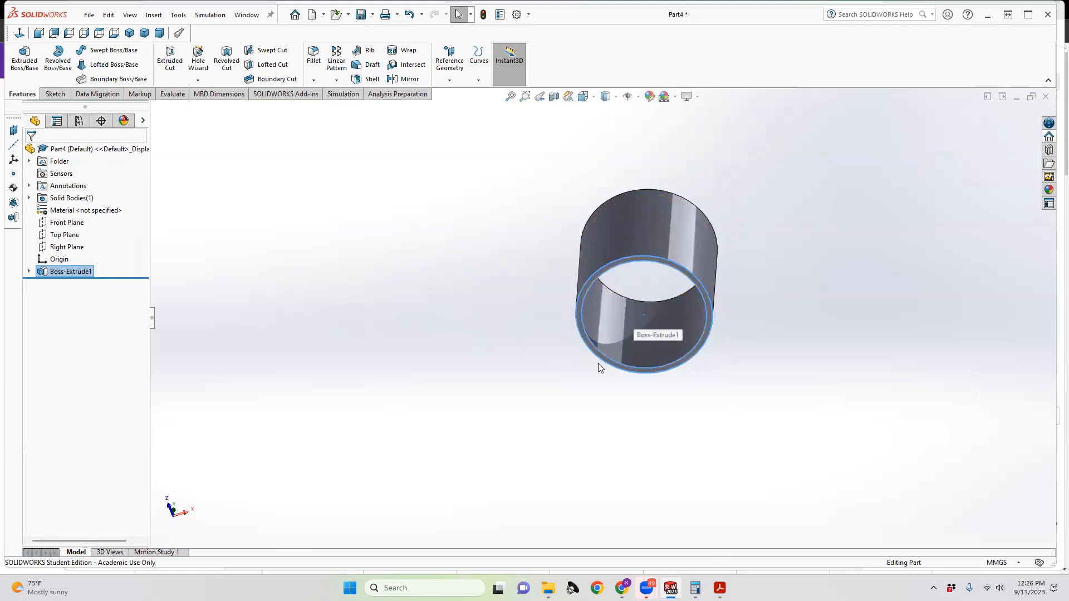
middle_drag(635, 334, 652, 473)
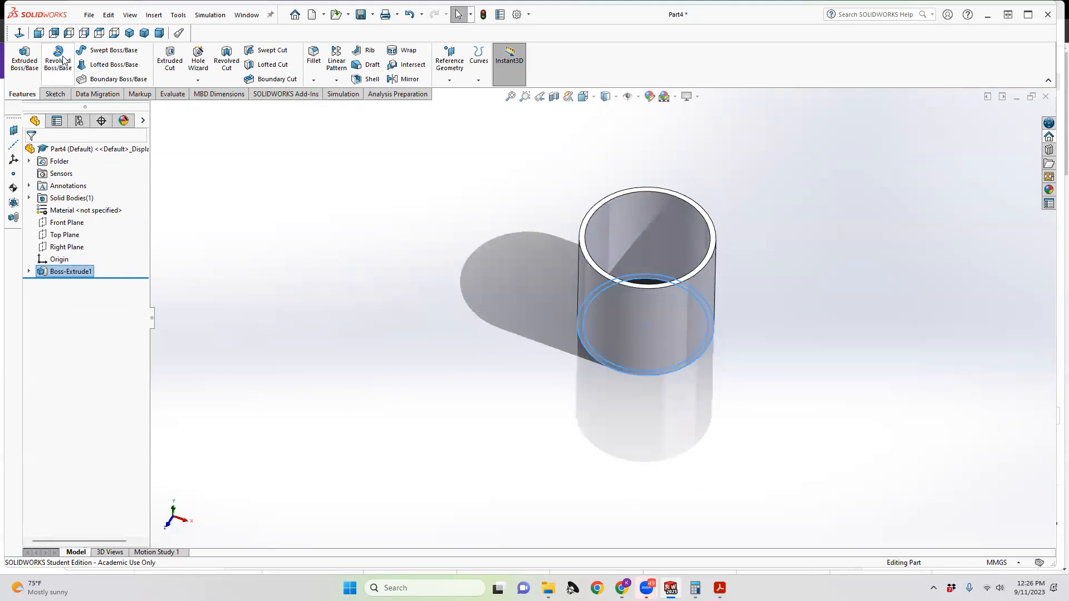
click(23, 66)
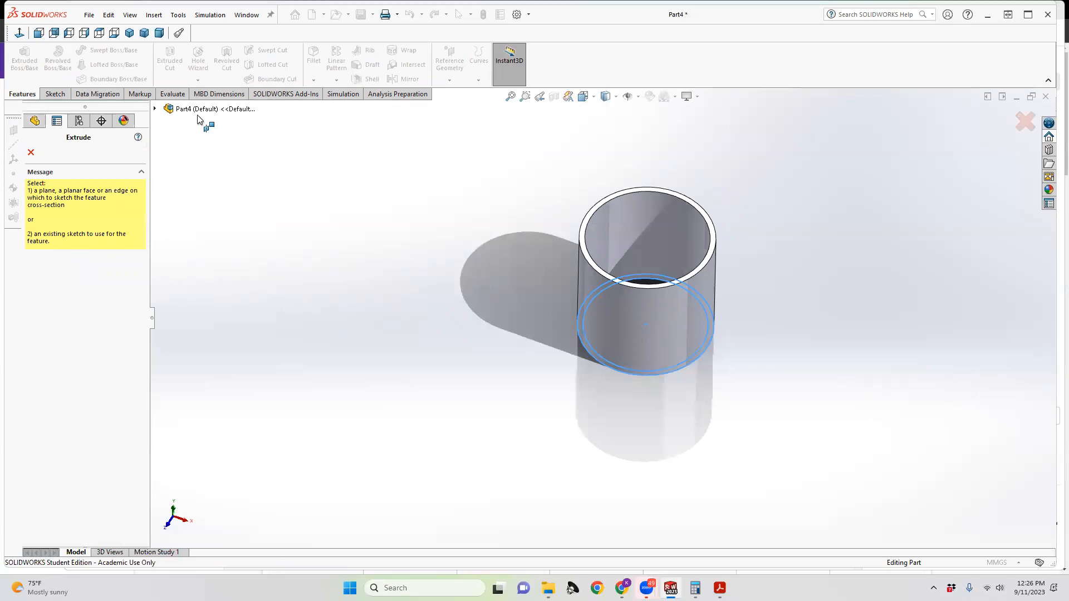
click(155, 108)
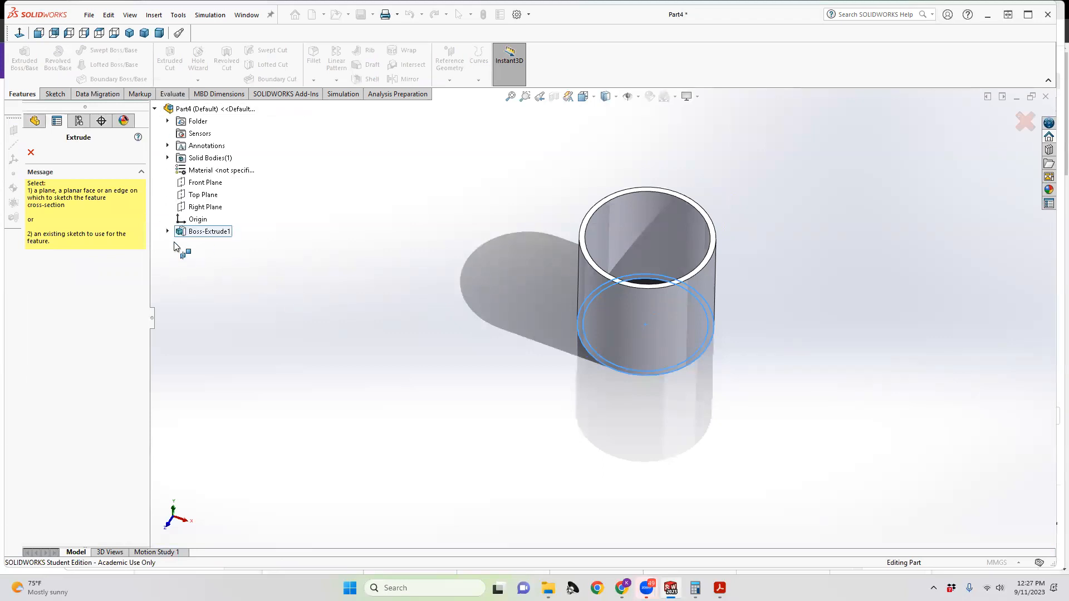
click(168, 232)
click(207, 244)
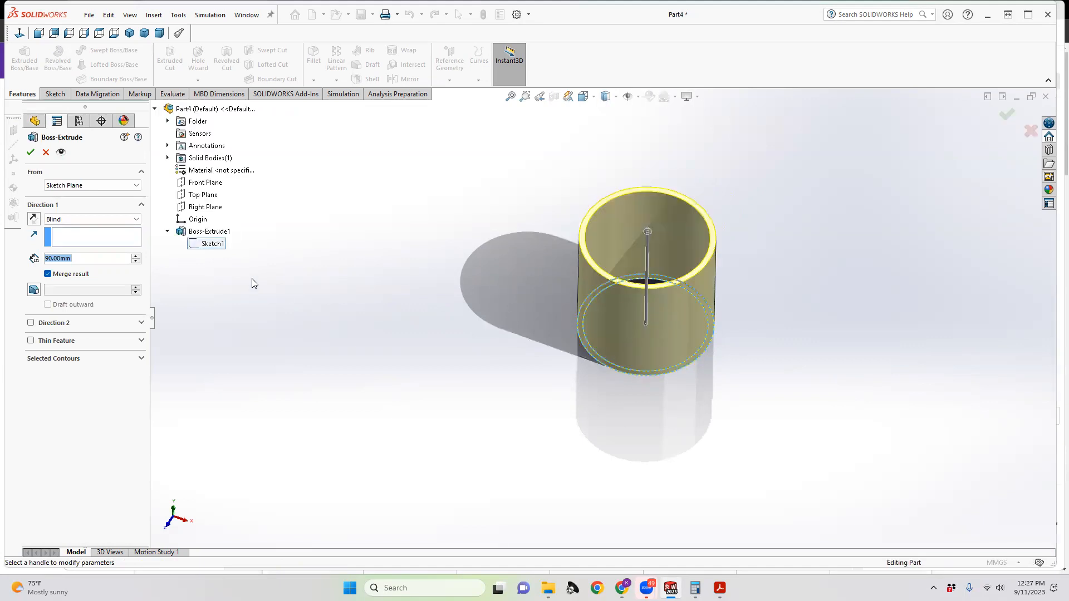
Step: Set the second boss extrusion's depth to 8 mm
click(50, 259)
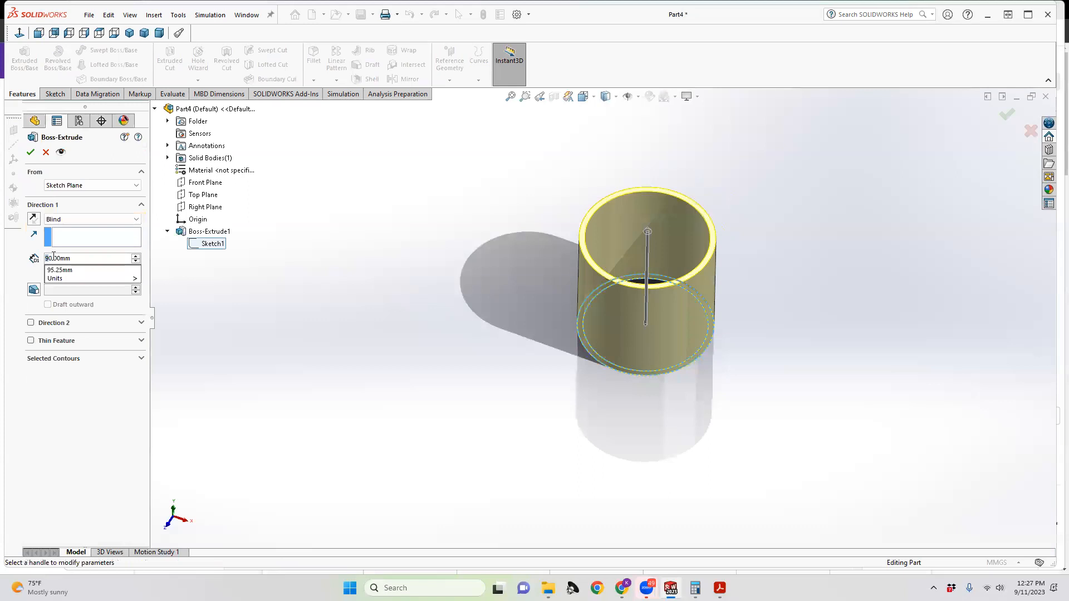
key(BackSpace)
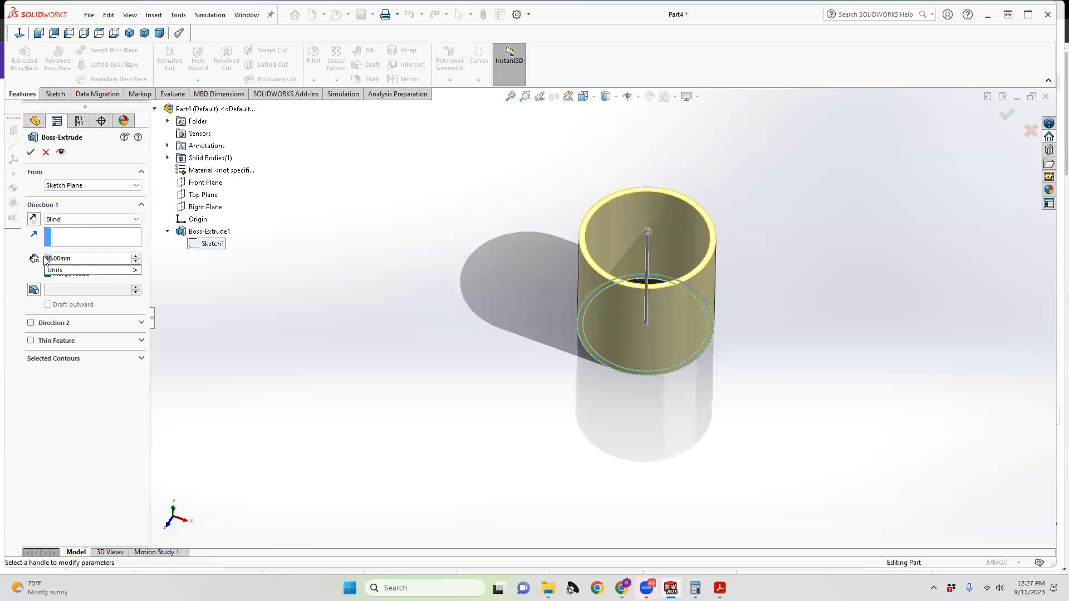
text(8)
Step: Replace the extrusion's selected contour with the region inside the inner circle and complete the cup's base
click(93, 358)
click(96, 371)
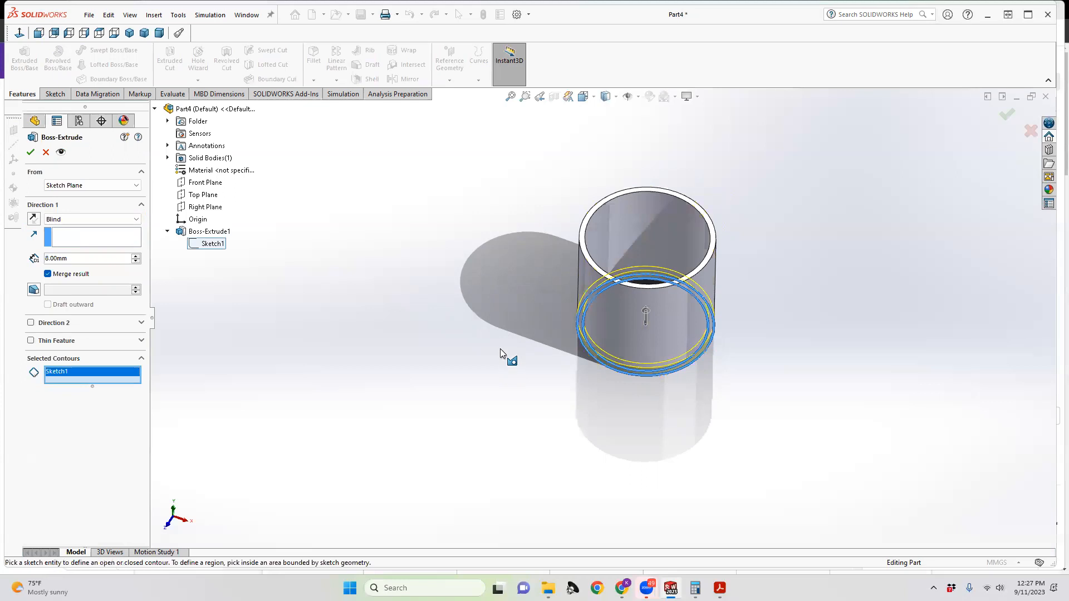
middle_drag(523, 317, 526, 382)
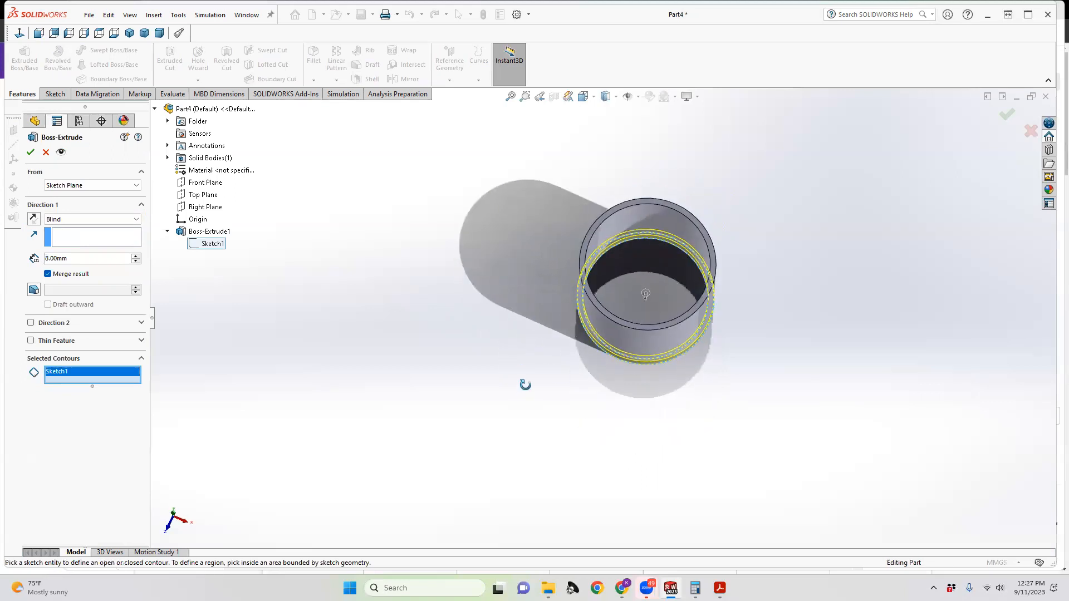
right_click(51, 372)
click(97, 379)
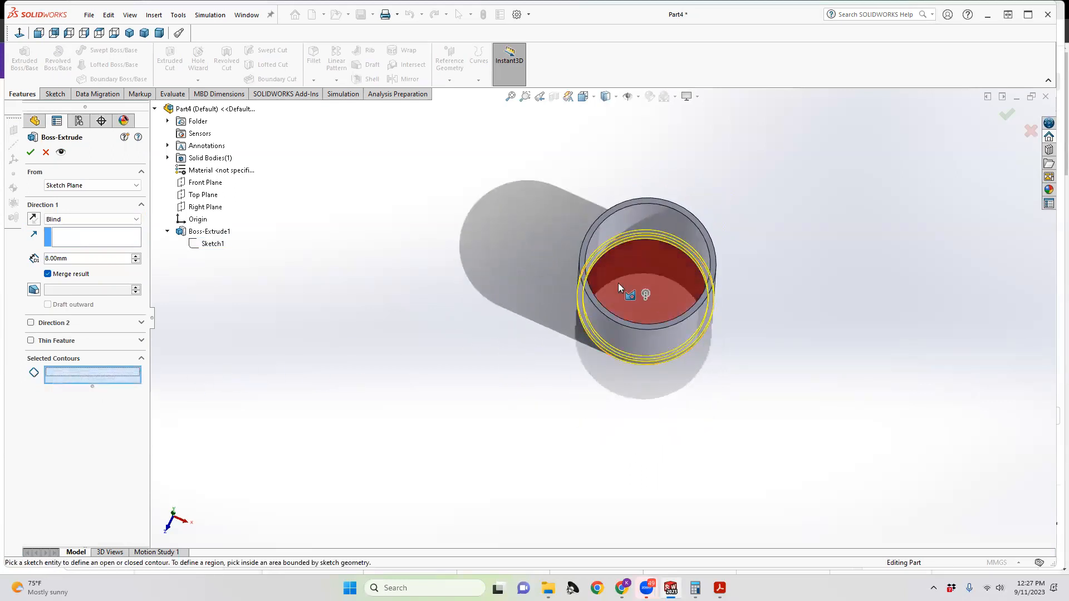
click(636, 307)
middle_drag(574, 375, 572, 177)
mouse_move(622, 336)
middle_down()
mouse_move(620, 323)
mouse_move(619, 363)
middle_up()
scroll(623, 334, down, 3)
scroll(622, 333, down, 3)
scroll(619, 363, up, 3)
scroll(645, 286, up, 3)
middle_drag(645, 286, 639, 394)
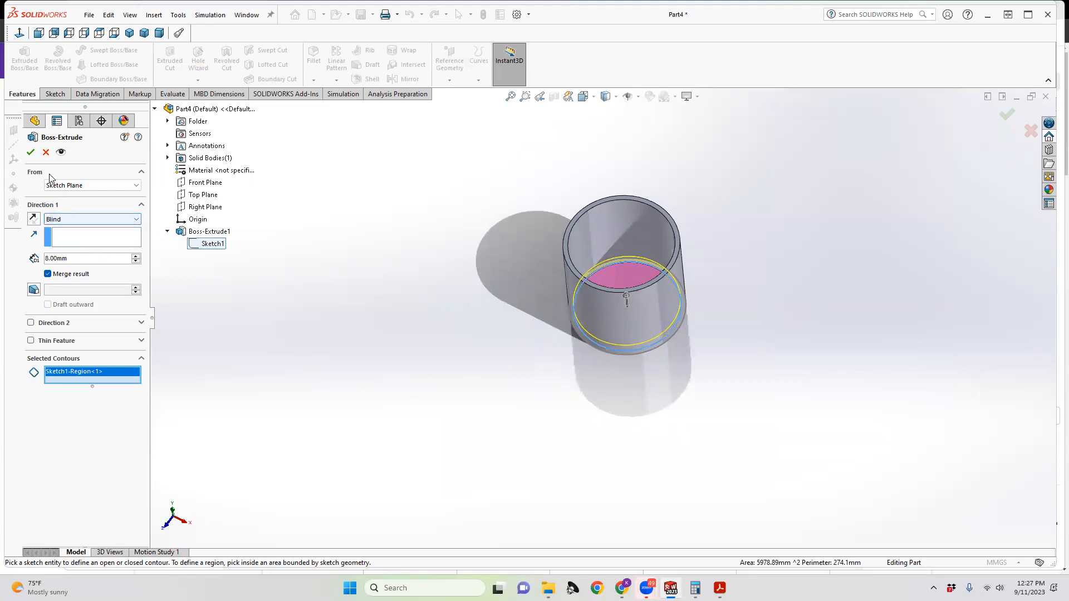
key(Return)
Step: Examine the cup's interior and underside around the new base
middle_drag(624, 292, 613, 324)
scroll(617, 255, down, 5)
scroll(621, 273, up, 5)
scroll(639, 279, down, 5)
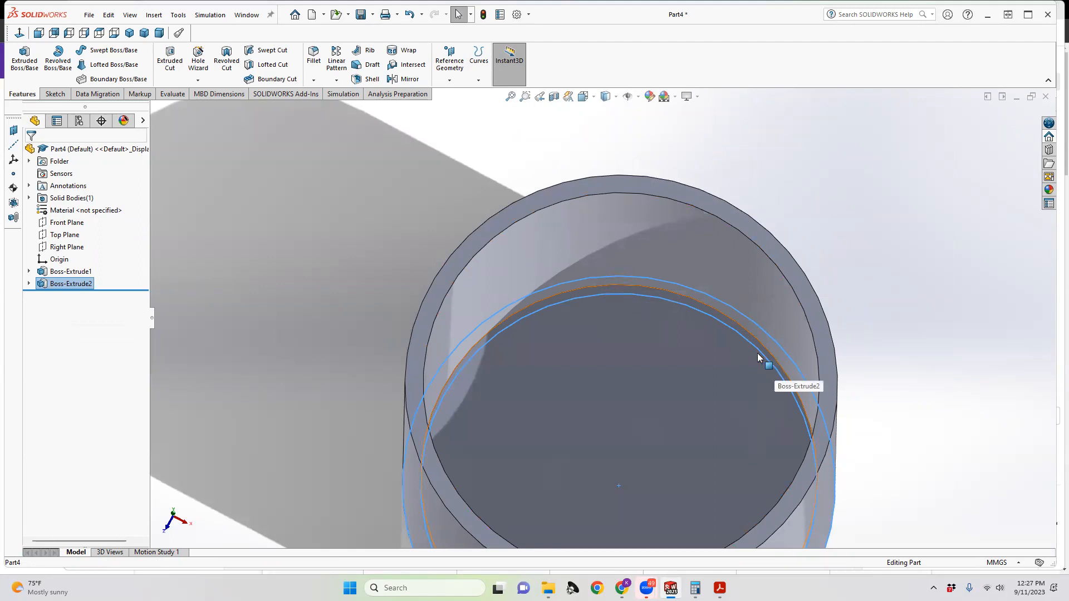
scroll(566, 382, up, 5)
middle_drag(637, 410, 614, 162)
middle_drag(611, 399, 515, 330)
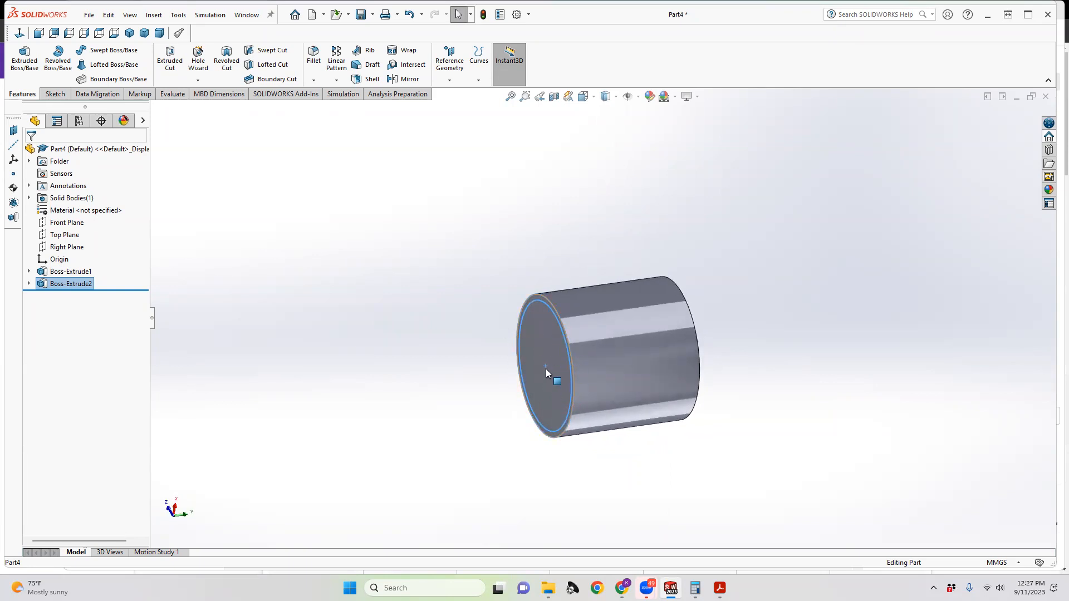
middle_drag(547, 356, 570, 399)
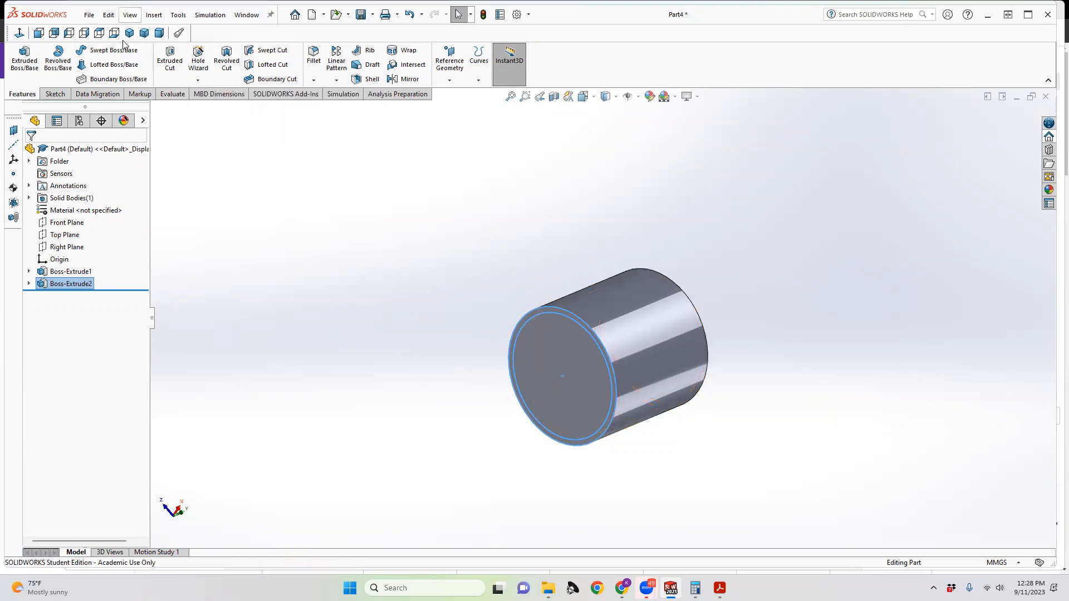
Step: Start an extruded cut from Sketch1's inner circular region, reversing its direction so that it cuts into the base
click(170, 64)
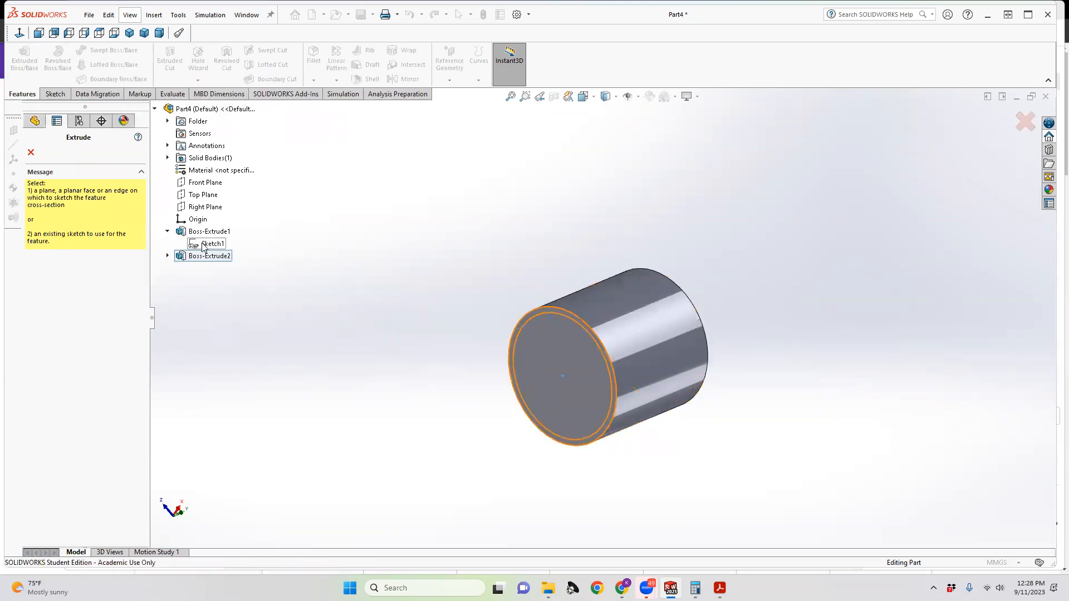
click(206, 244)
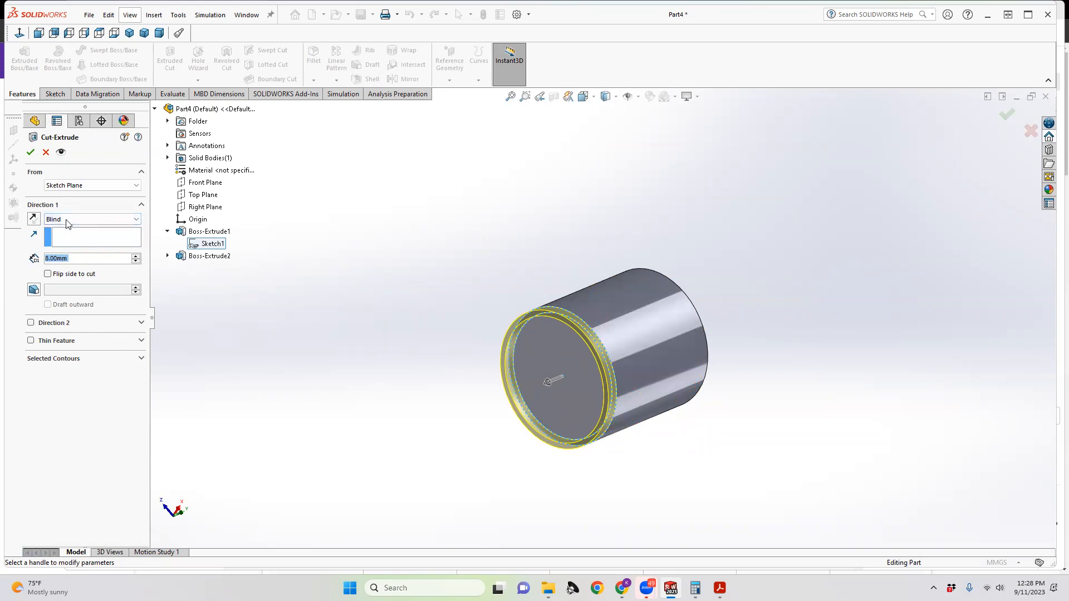
click(83, 359)
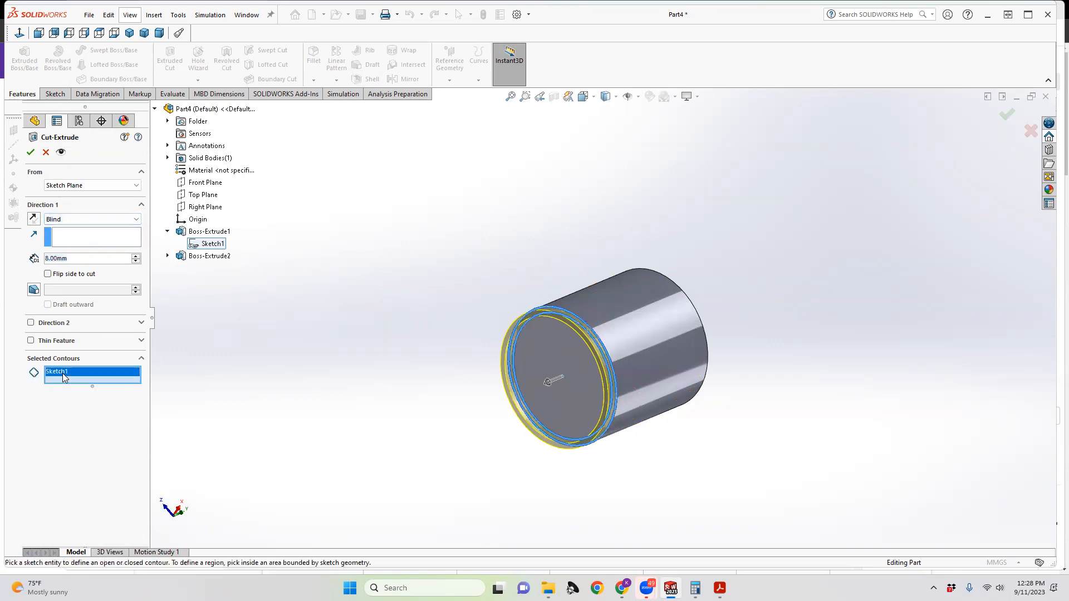
right_click(79, 373)
click(105, 379)
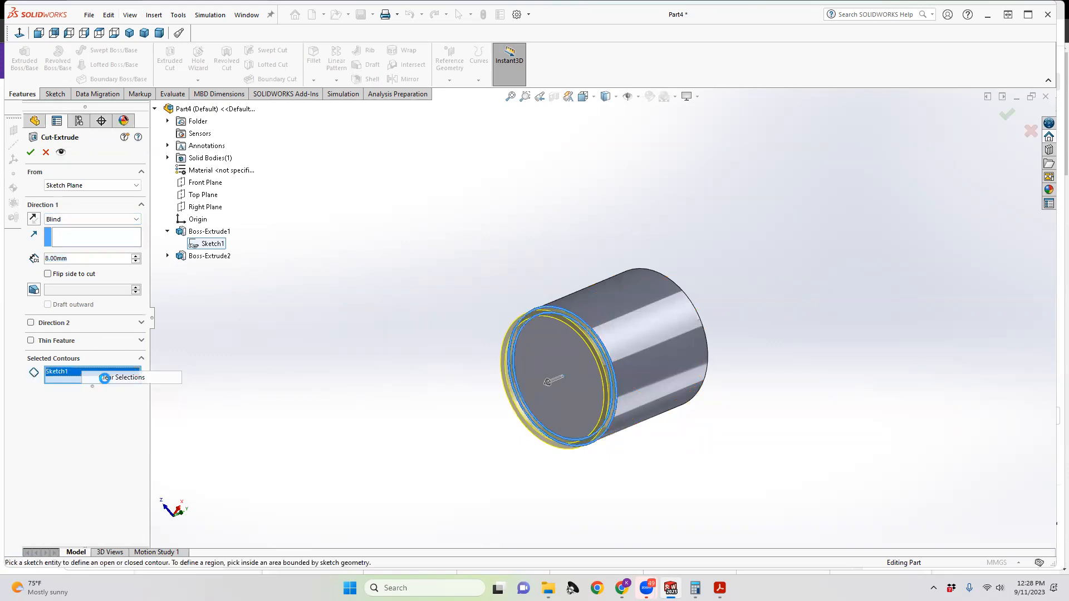
click(542, 358)
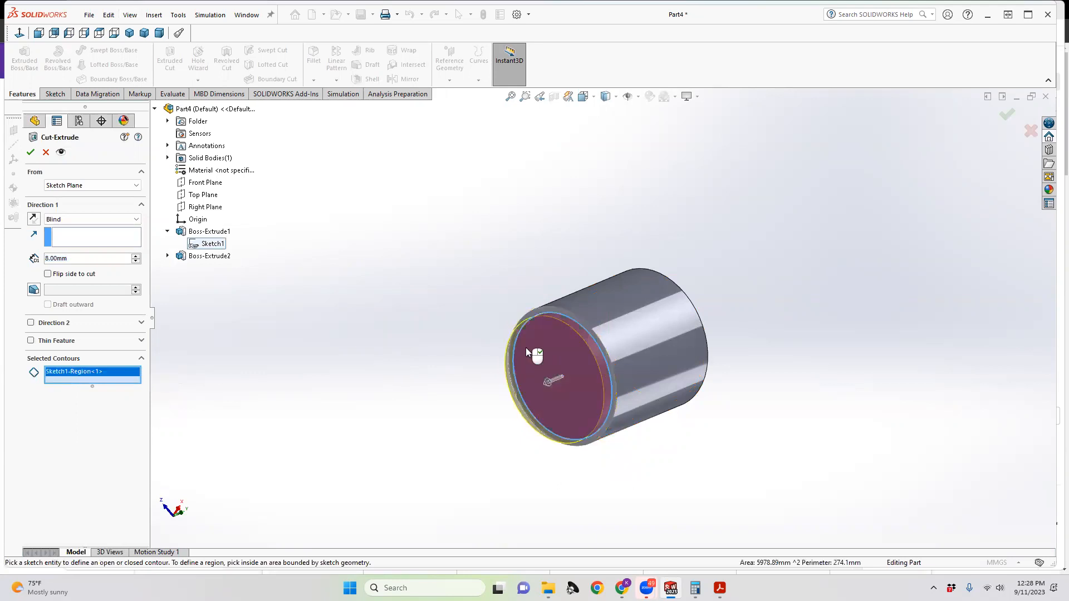
click(33, 220)
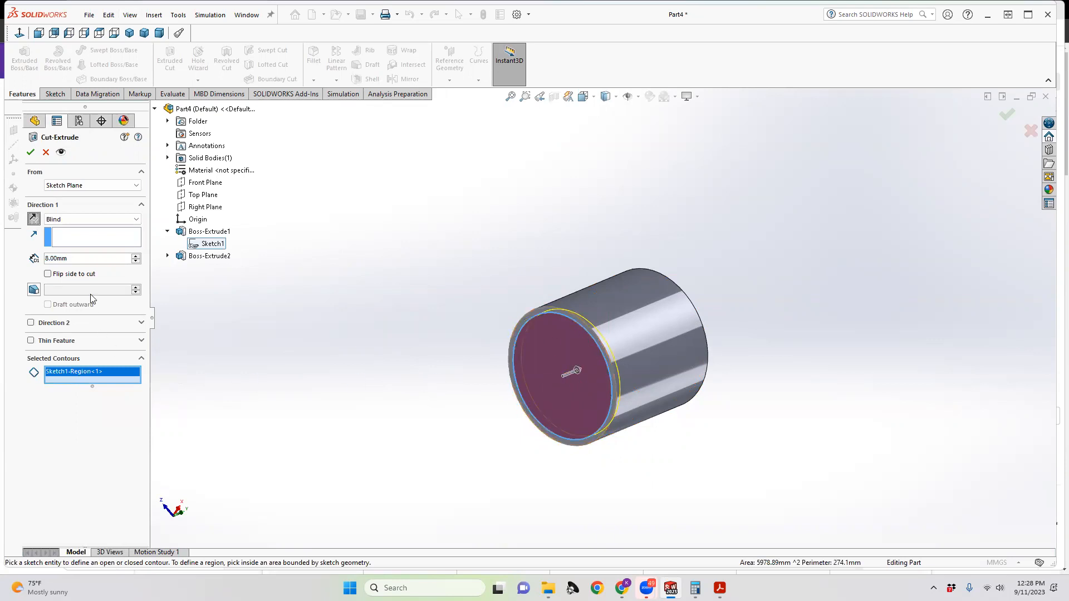
Step: Enable a 45 degree draft on the base cut and set its depth to 1 mm
click(33, 292)
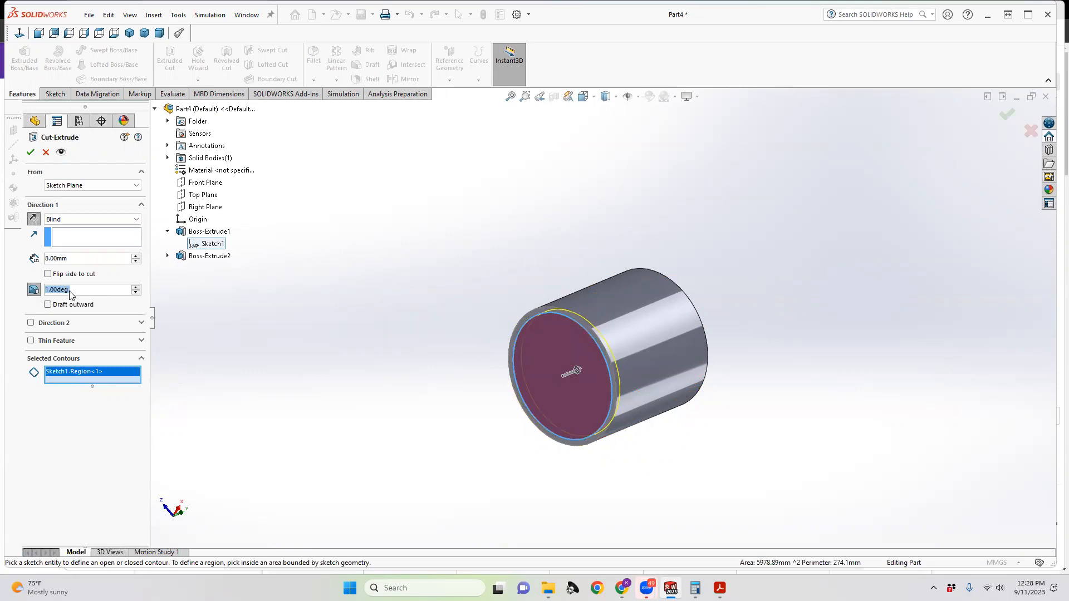
click(48, 289)
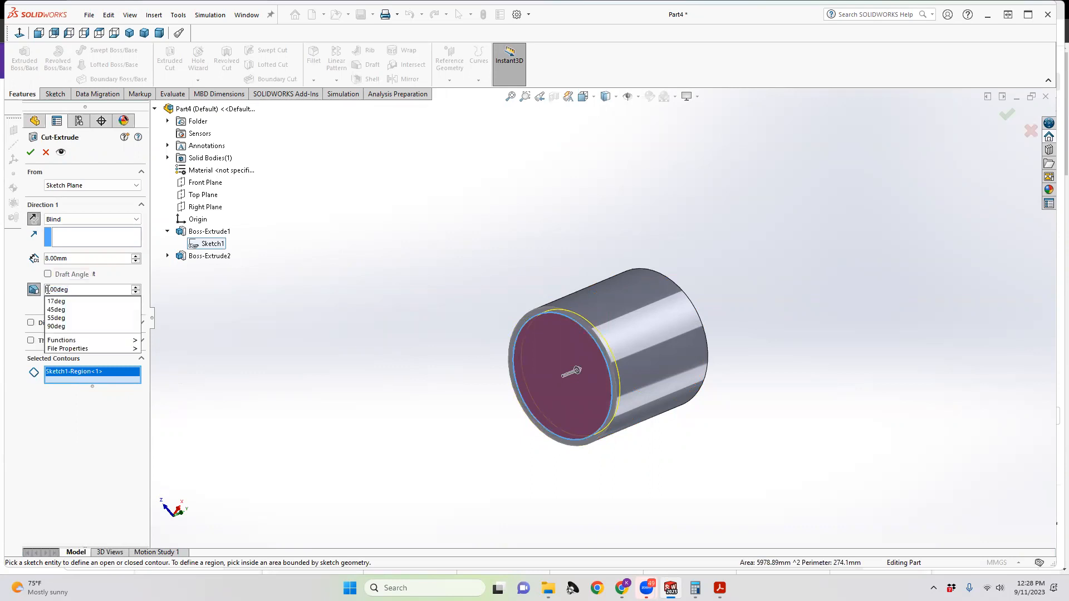
click(47, 289)
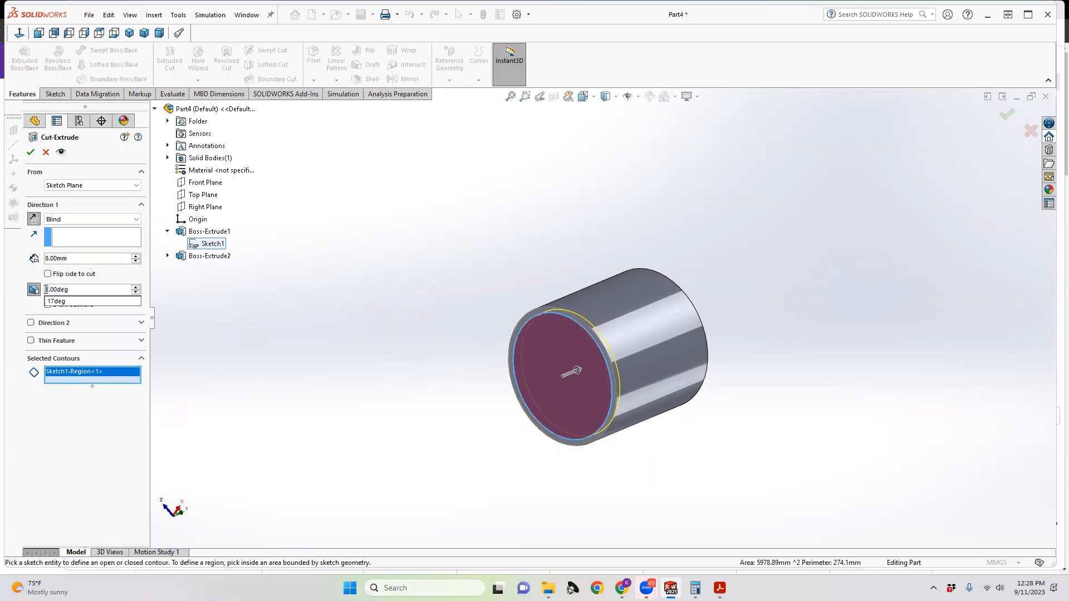
text(45)
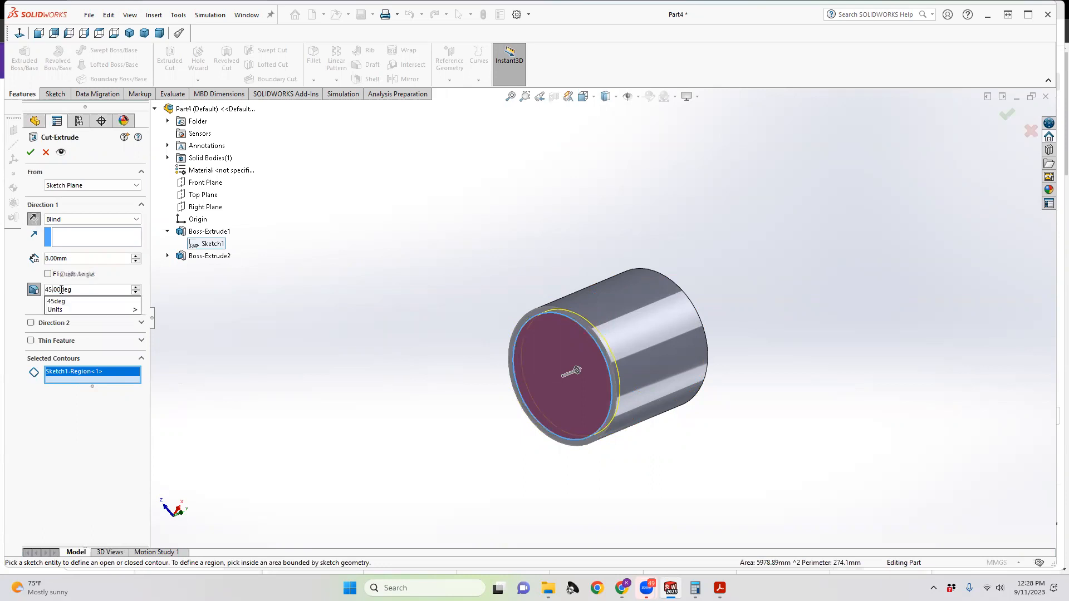
click(48, 258)
text(1)
key(Return)
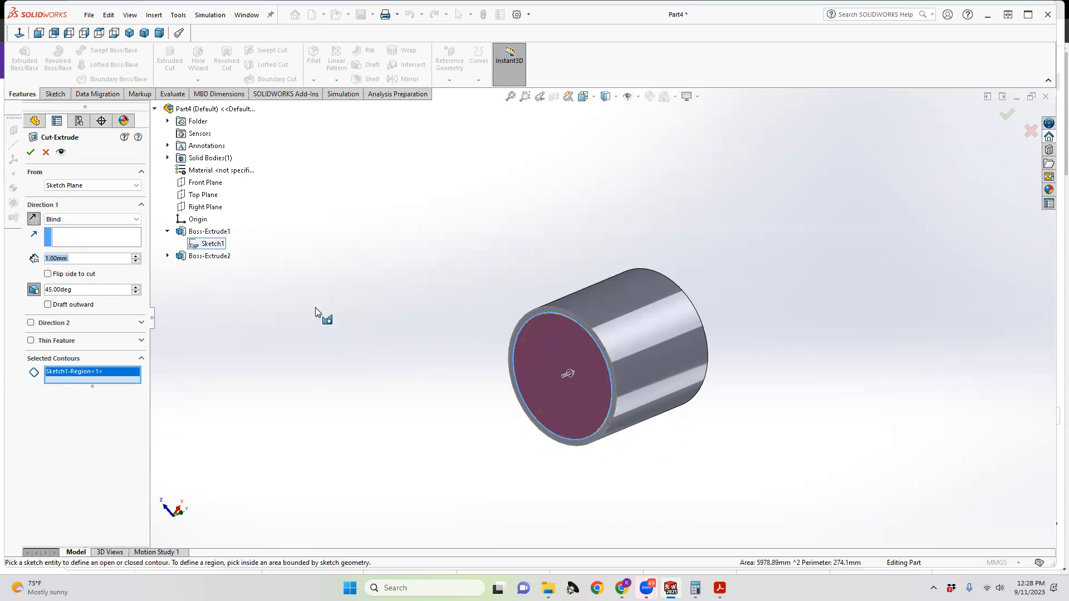
Step: Try to set the base cut's draft angle to 95 degrees
middle_drag(620, 366, 513, 433)
scroll(529, 384, down, 5)
mouse_move(538, 394)
middle_down()
mouse_move(590, 359)
mouse_move(570, 363)
middle_up()
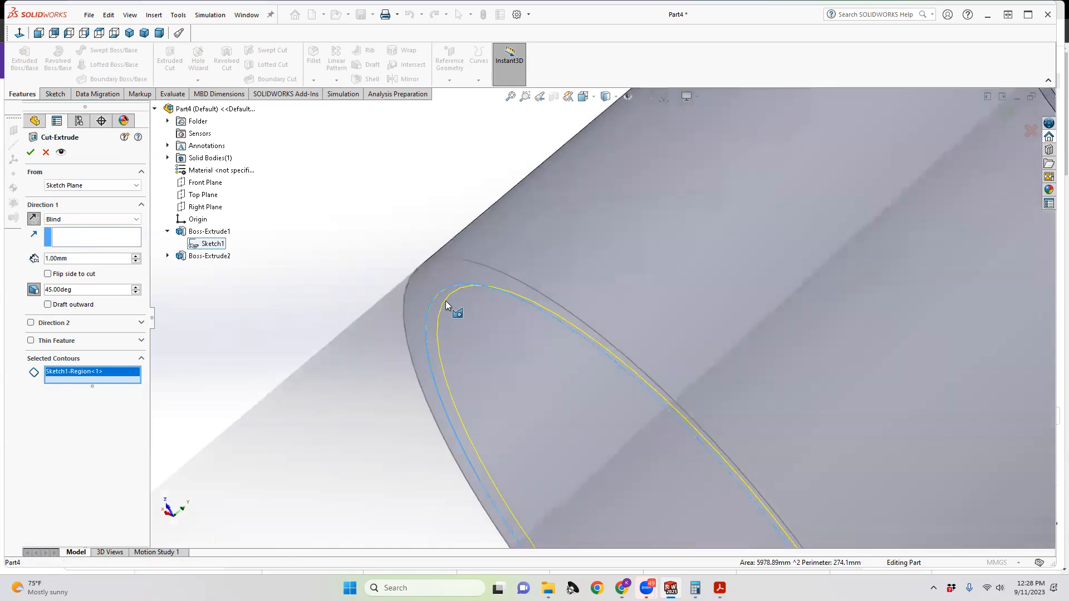
click(46, 290)
text(9)
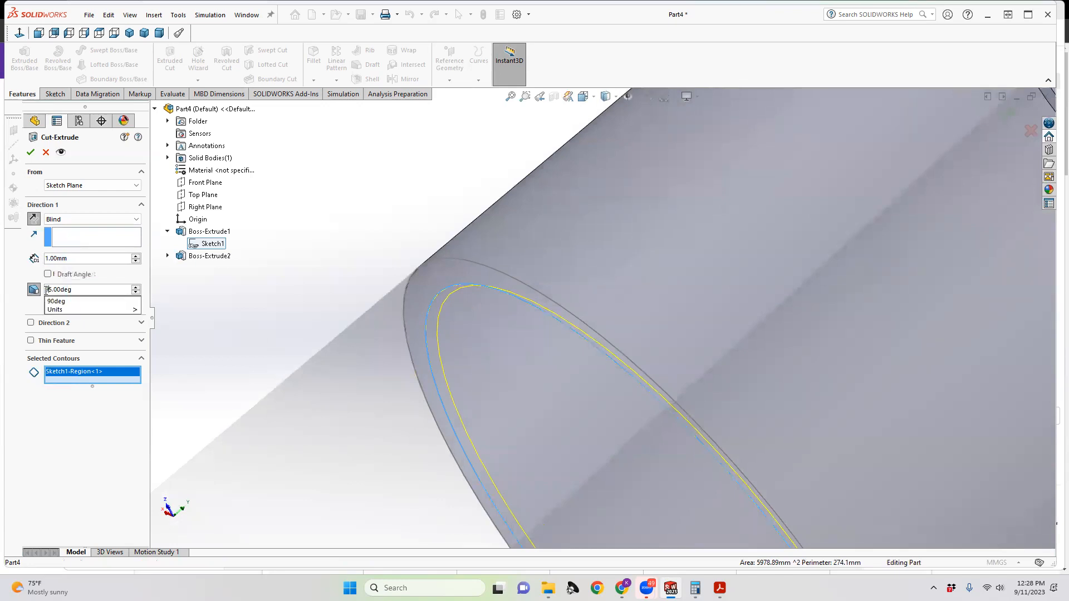
key(Return)
click(95, 415)
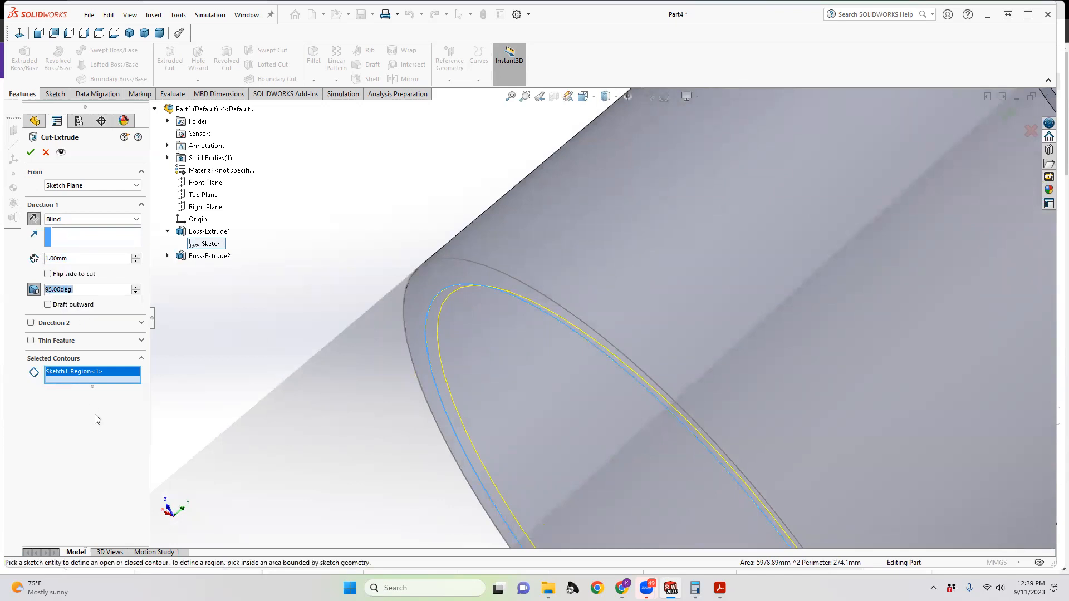
Step: Set the draft angle to 85 degrees and complete the cut in the cup's underside
click(51, 291)
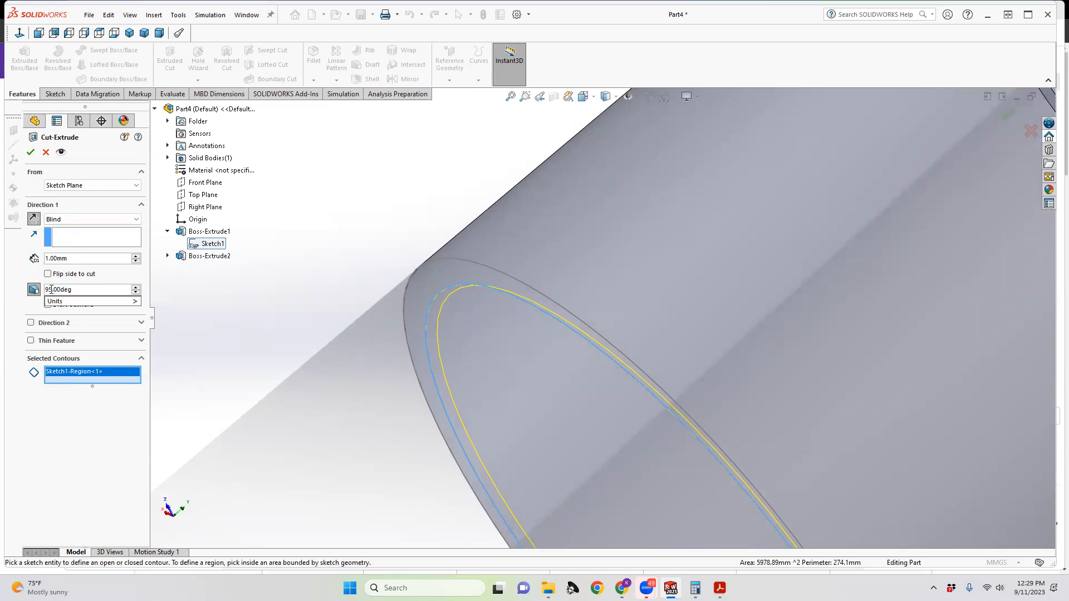
text(8)
click(68, 429)
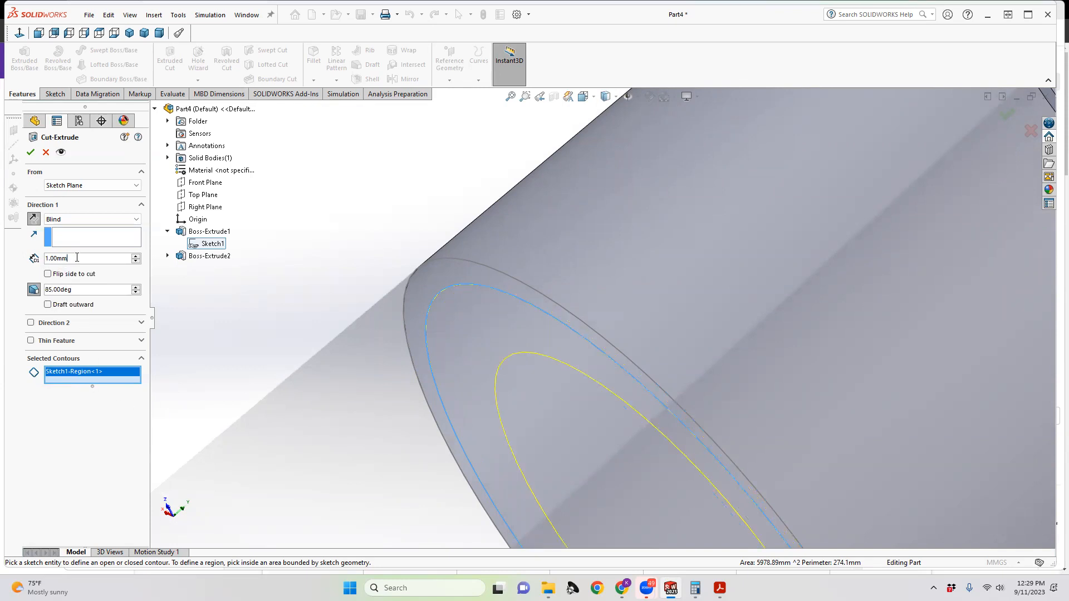
middle_drag(205, 435, 409, 375)
middle_drag(427, 342, 564, 361)
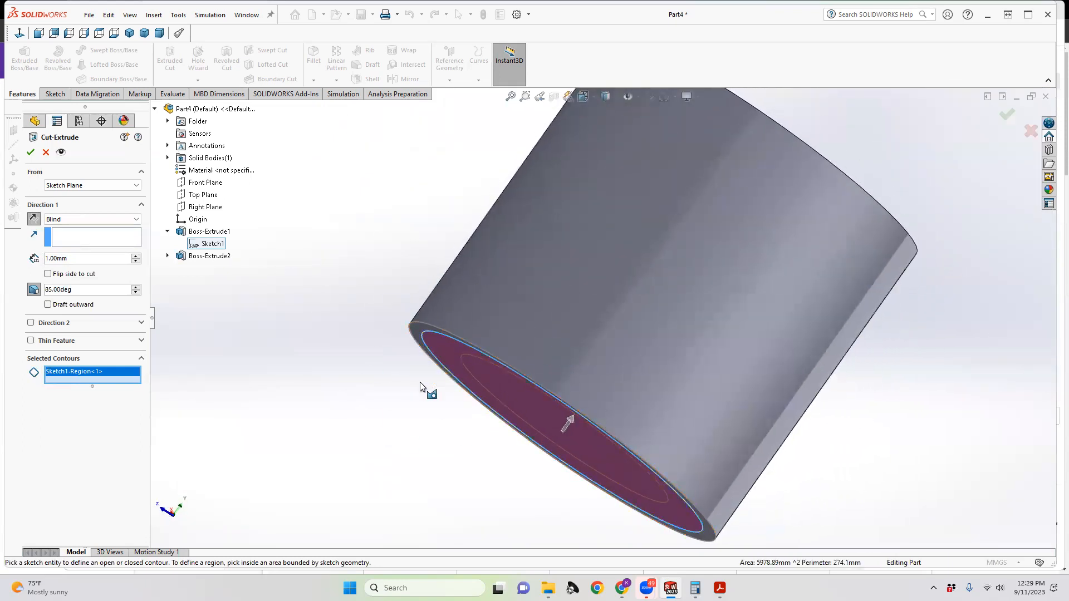
click(31, 152)
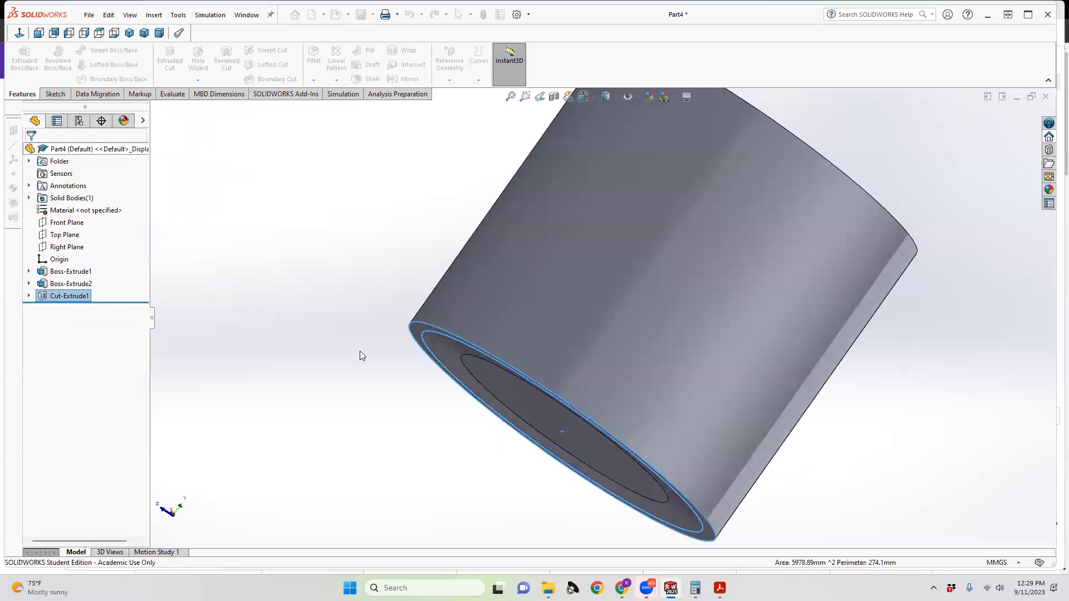
Step: Reopen the underside cut's definition to review its depth and draft settings, and close it without changes
middle_drag(487, 401, 549, 467)
mouse_move(561, 413)
middle_down()
mouse_move(561, 428)
mouse_move(559, 418)
middle_up()
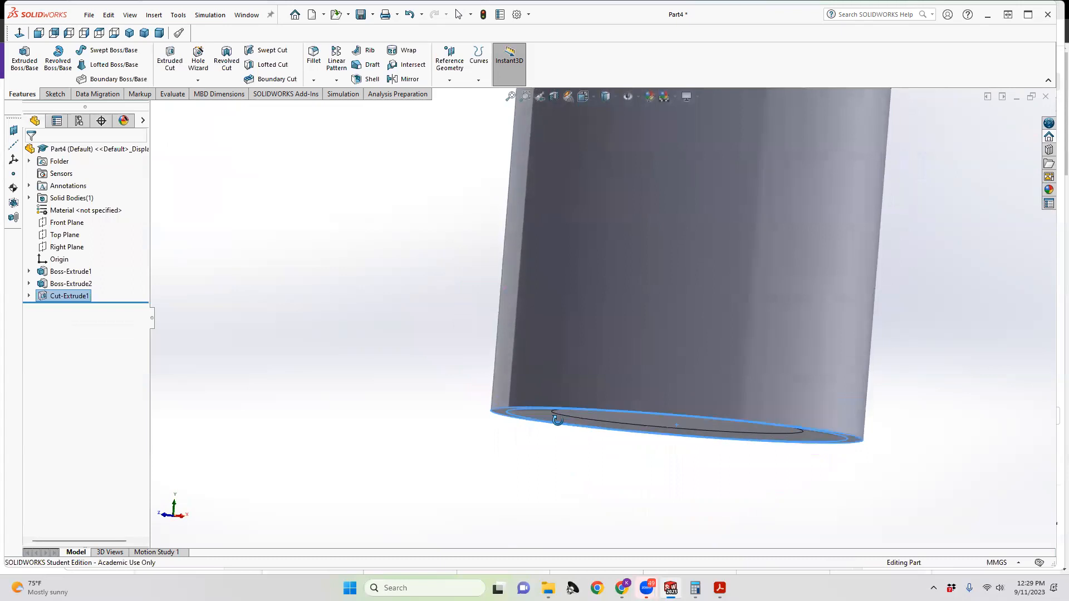
right_click(66, 296)
click(71, 260)
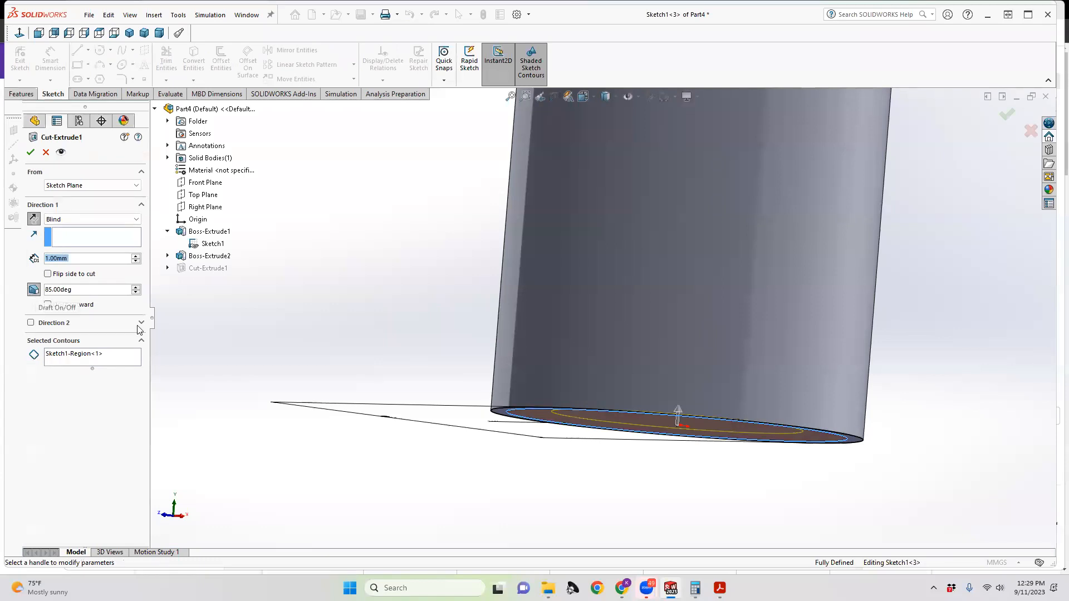
middle_drag(621, 421, 615, 392)
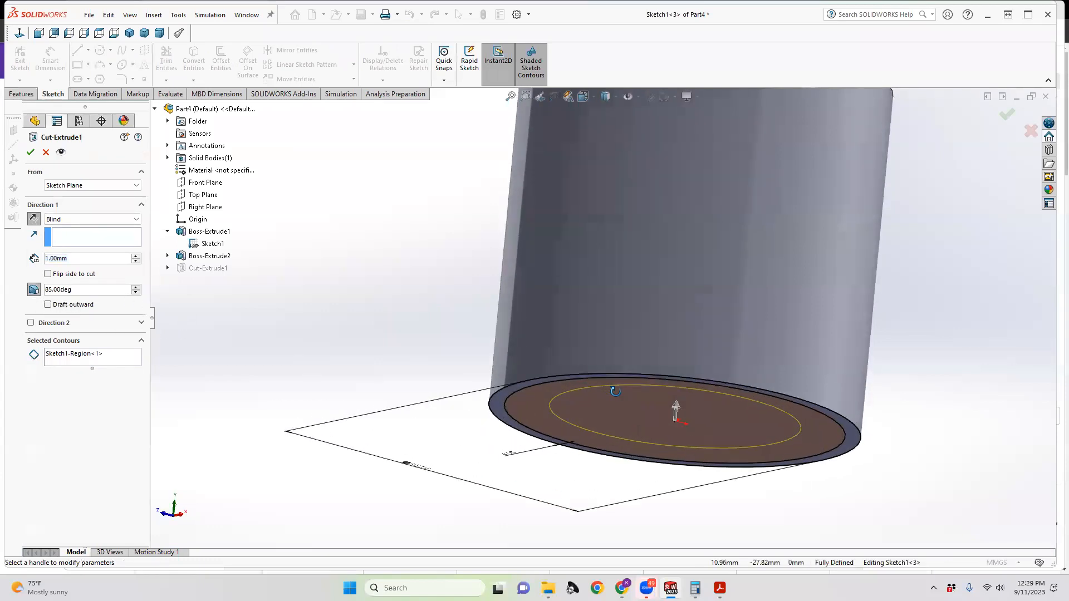
click(30, 152)
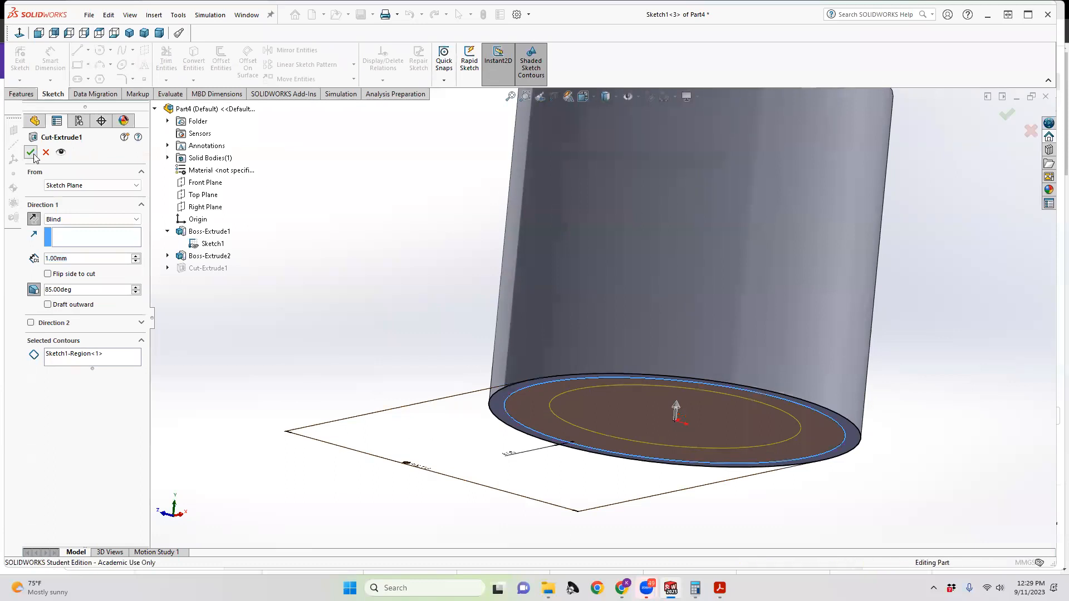
Step: Start a fillet on the circular edge where the cup's inner wall meets its floor, with a 1 mm radius
mouse_move(638, 402)
middle_down()
mouse_move(635, 430)
mouse_move(633, 397)
middle_up()
scroll(702, 345, up, 3)
middle_drag(653, 230, 616, 272)
scroll(613, 287, down, 5)
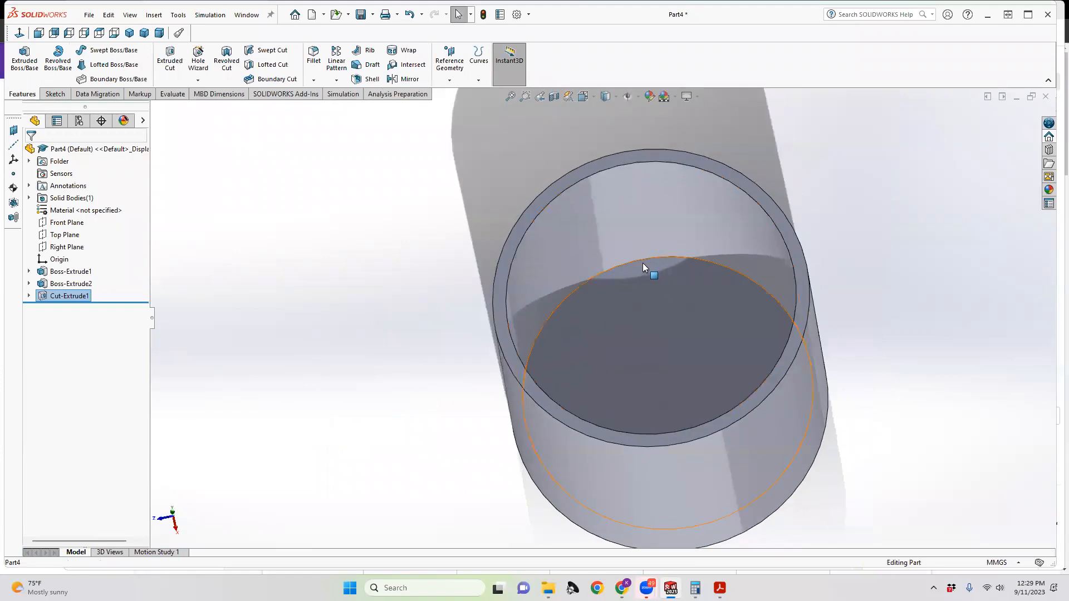
click(624, 262)
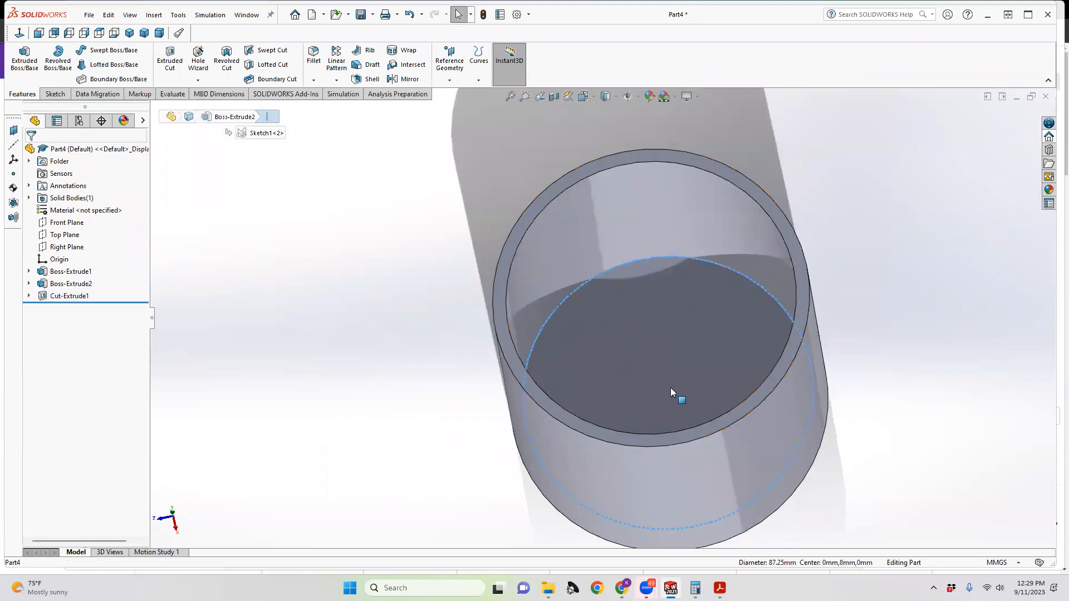
click(315, 82)
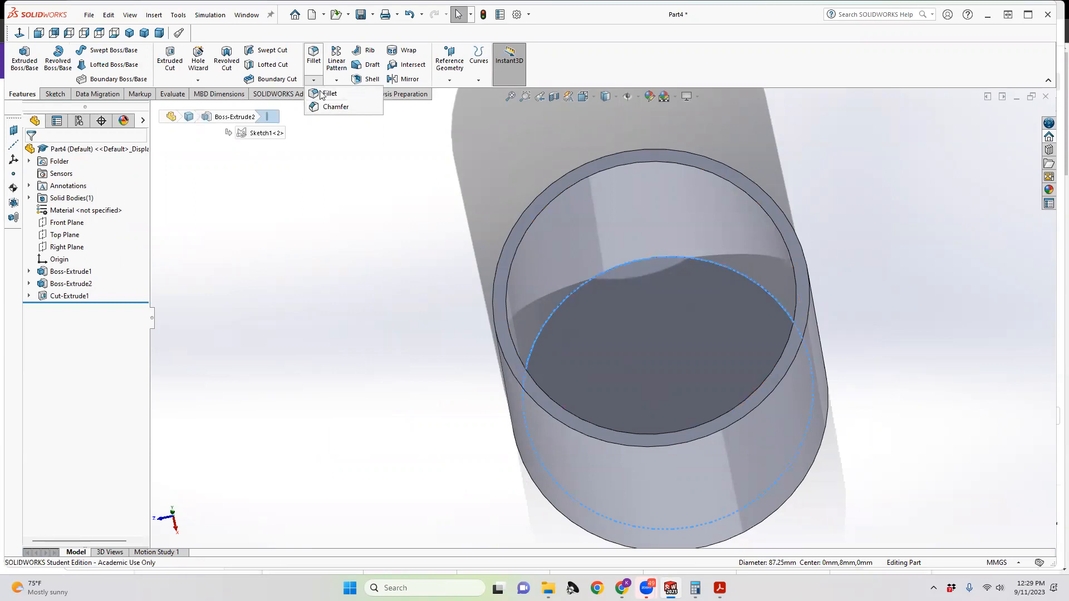
click(322, 97)
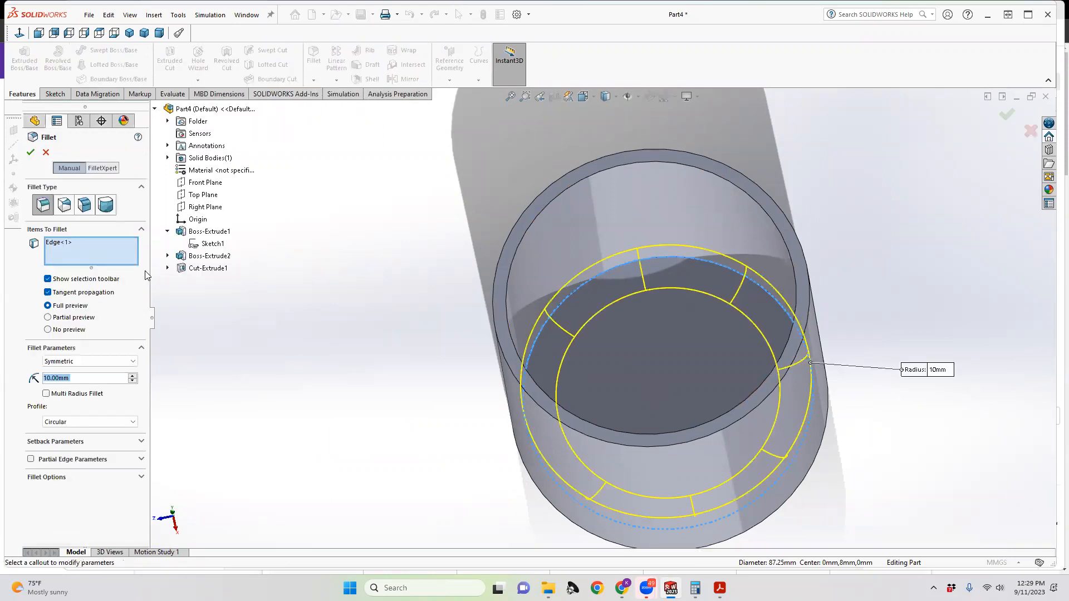
middle_drag(970, 301, 795, 210)
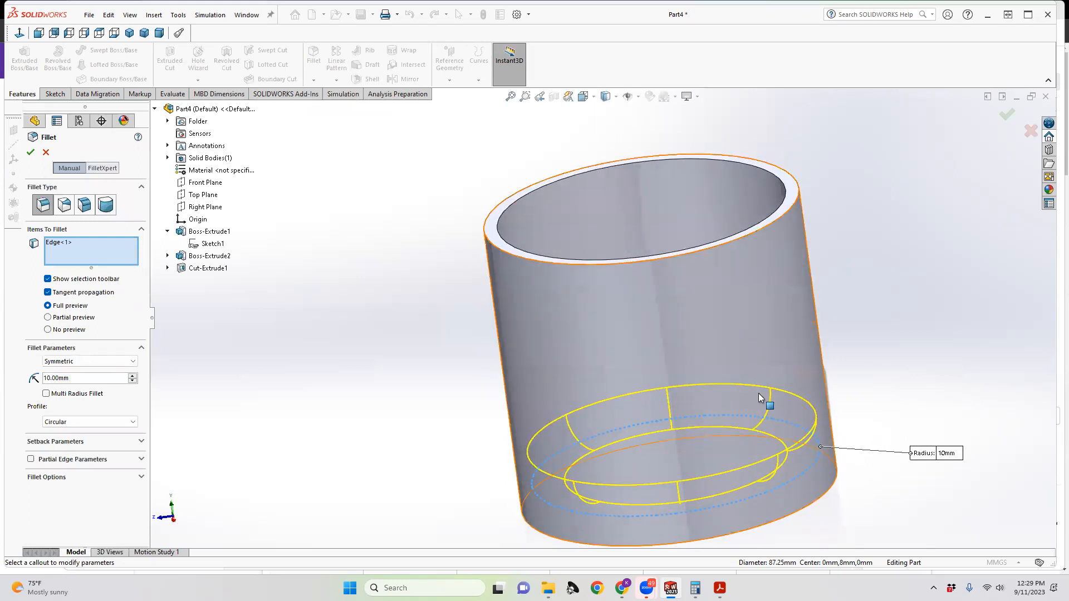
click(50, 378)
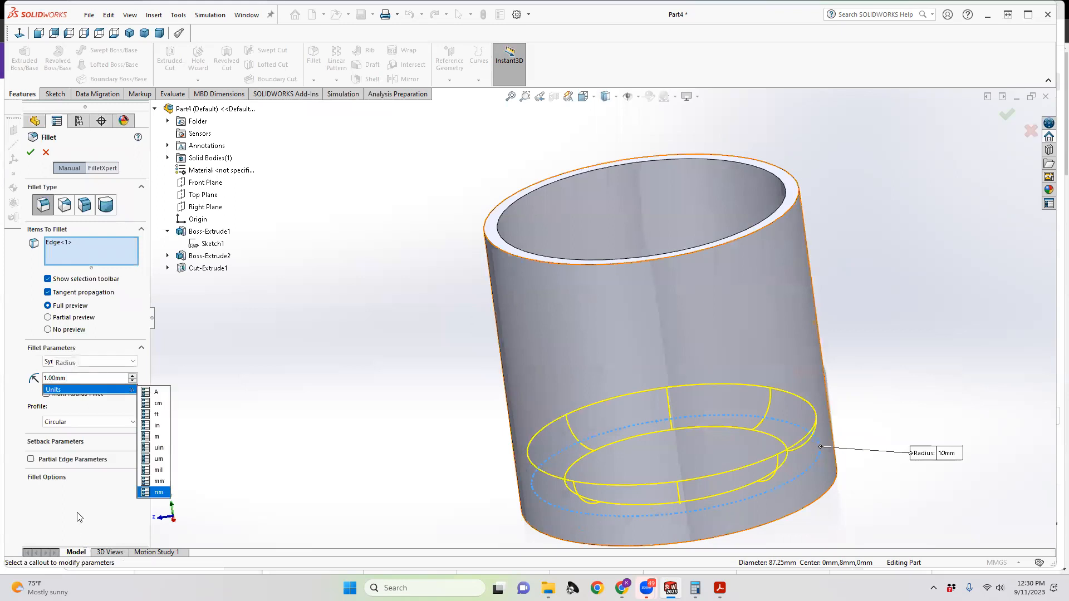
key(Escape)
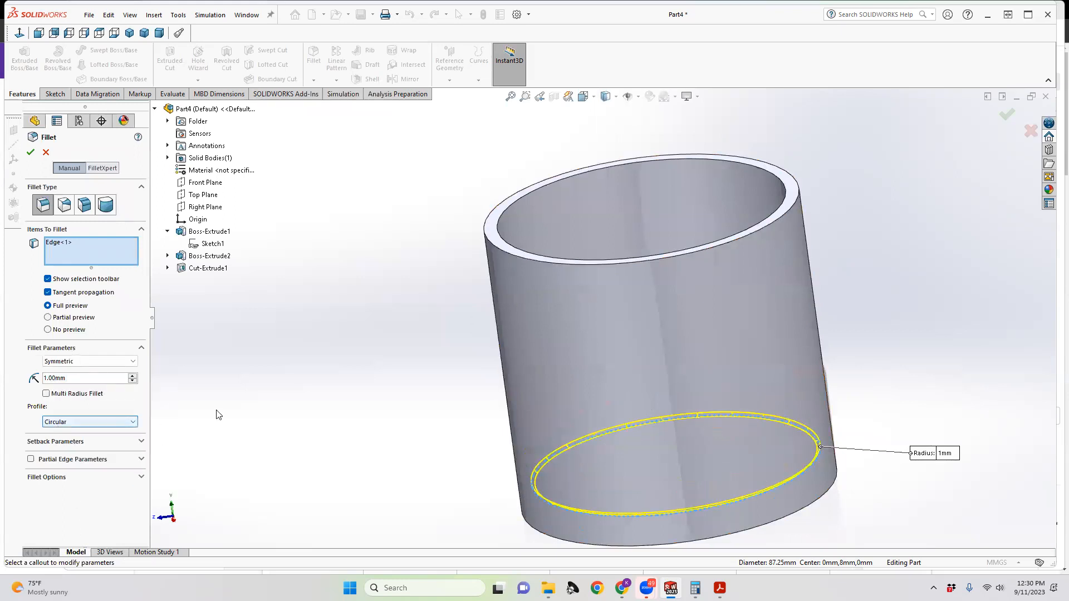
Step: Set the radius of the cup's inner bottom edge fillet to 2 mm and complete the fillet
middle_drag(586, 449, 590, 415)
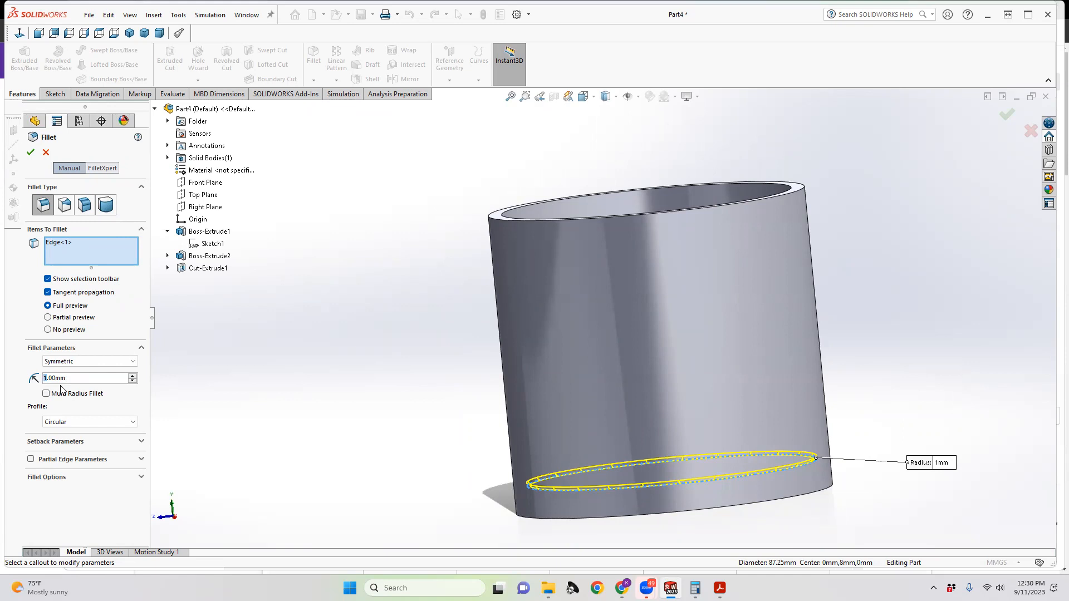
text(2)
middle_drag(593, 491, 601, 391)
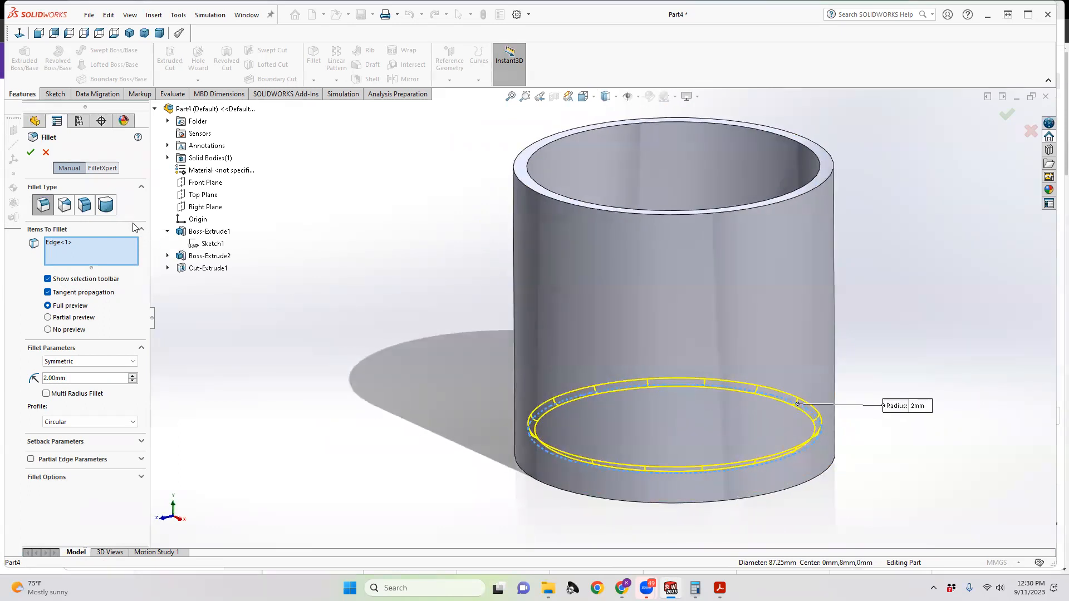
click(31, 152)
Step: Fillet the outer edge of the cup's underside with a 1 mm radius
middle_drag(592, 445, 535, 430)
click(526, 432)
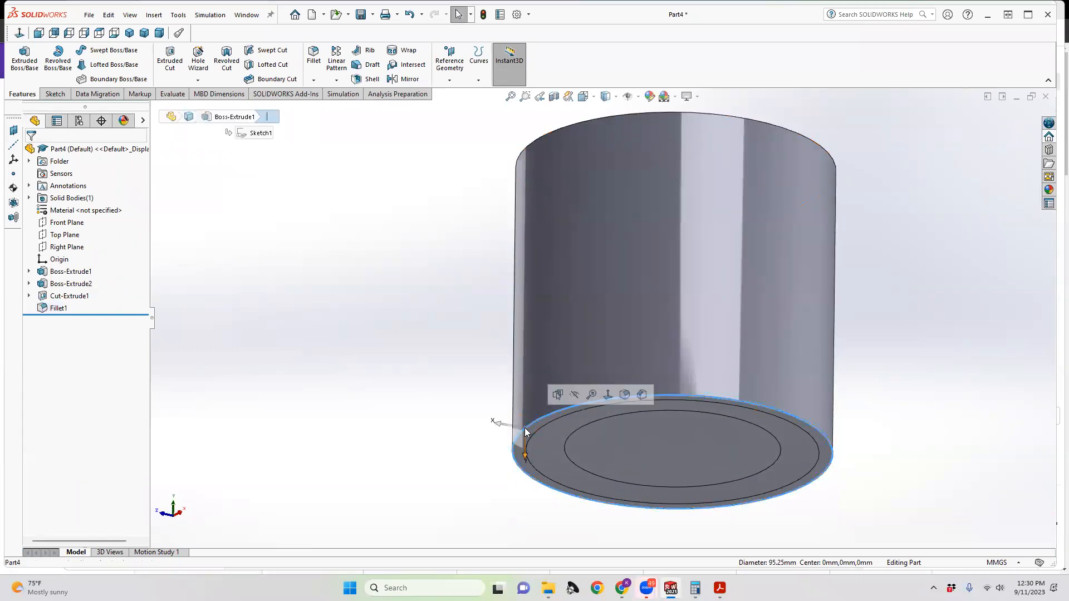
click(316, 54)
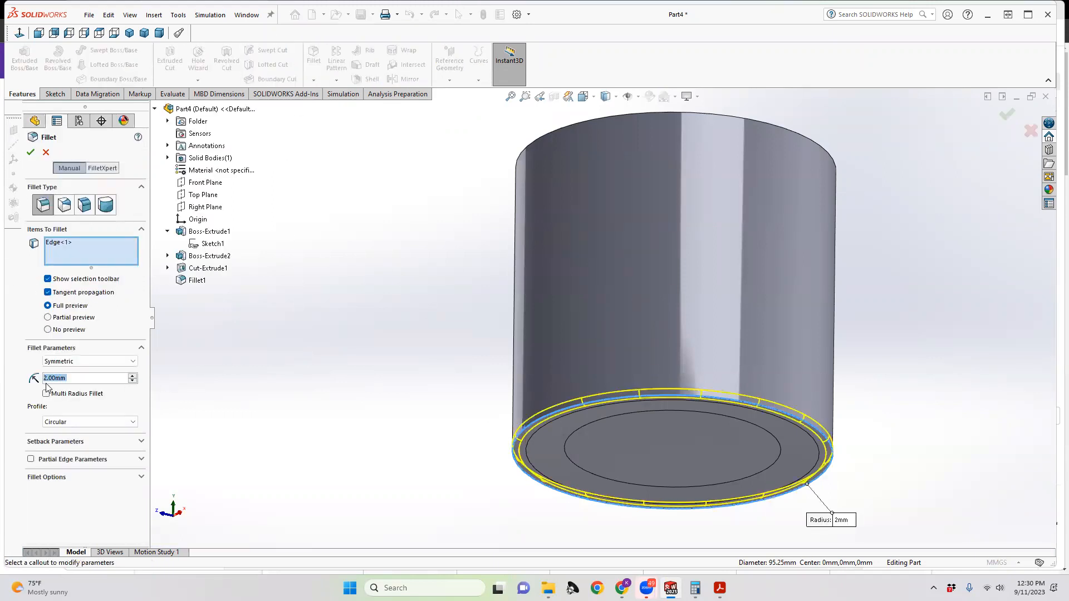
click(46, 378)
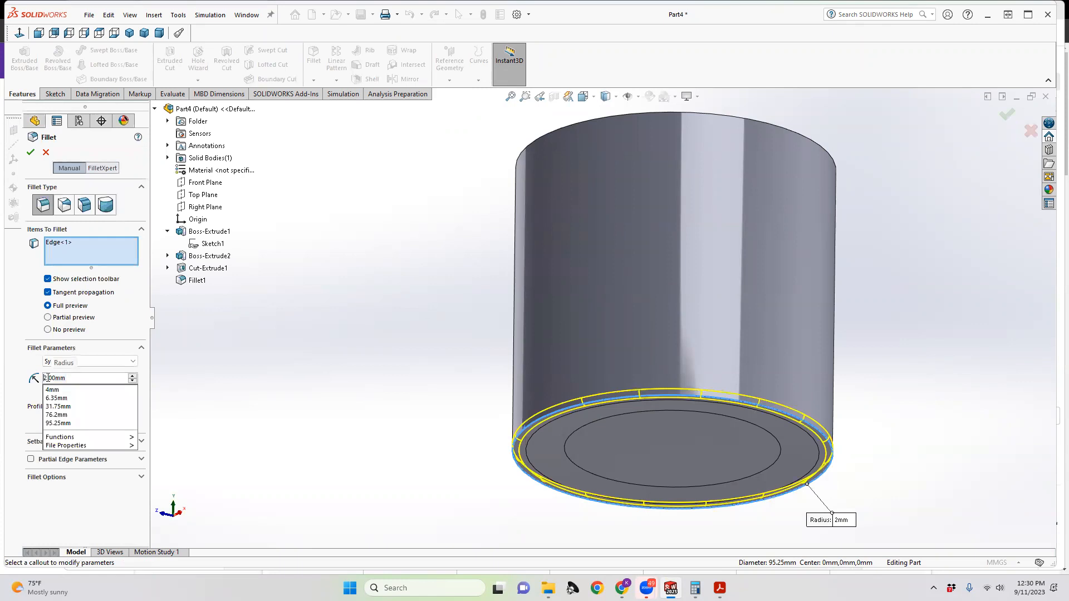
click(47, 378)
key(BackSpace)
text(1)
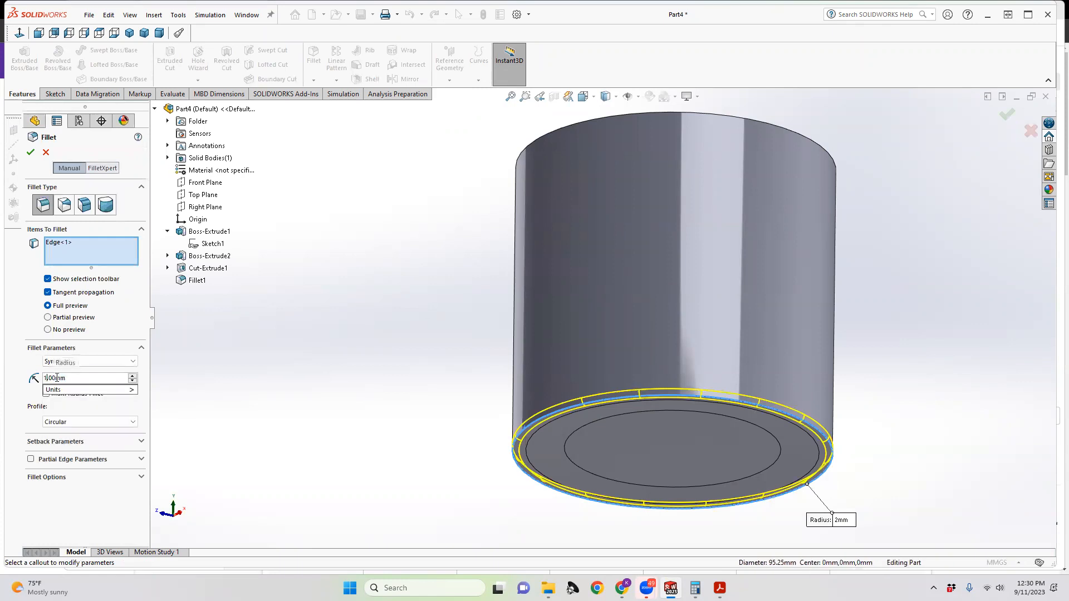
key(Return)
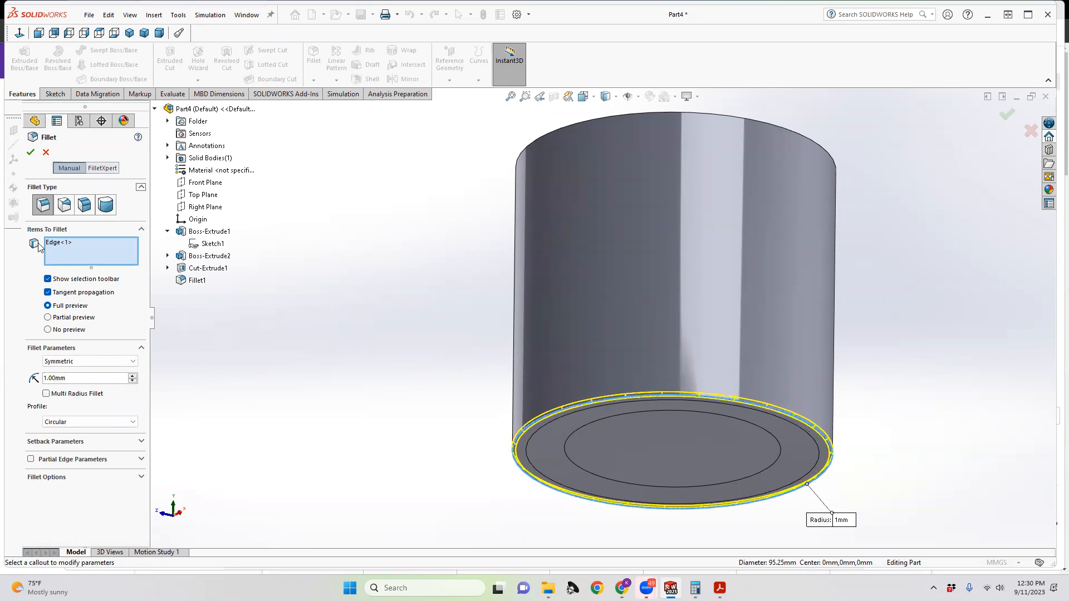
key(Return)
Step: Fillet both the outer and inner edges of the cup's top rim with a 1 mm radius
middle_drag(476, 355, 527, 491)
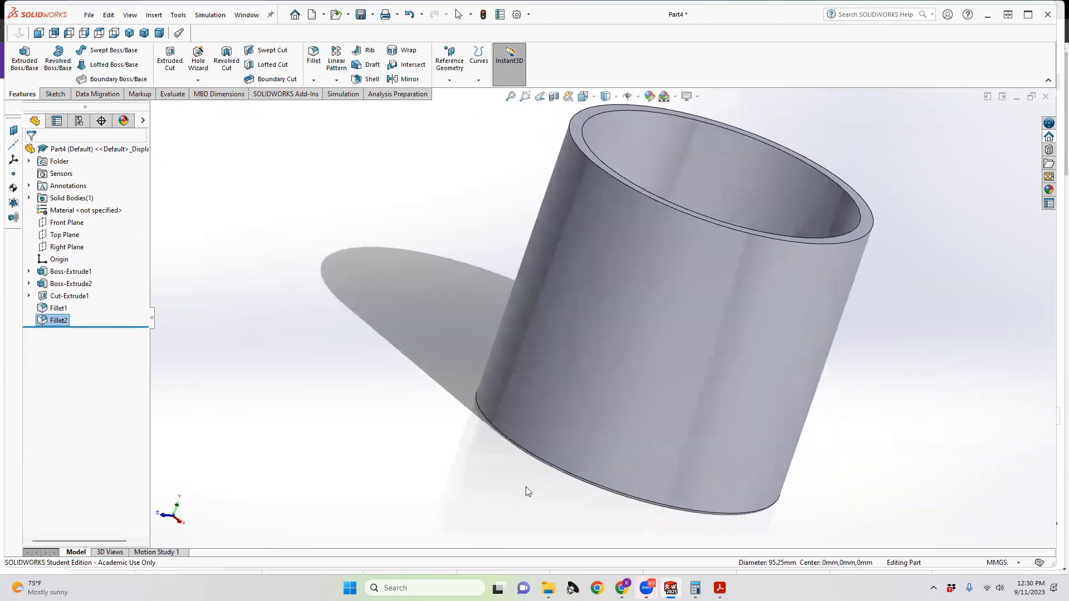
middle_drag(654, 238, 547, 168)
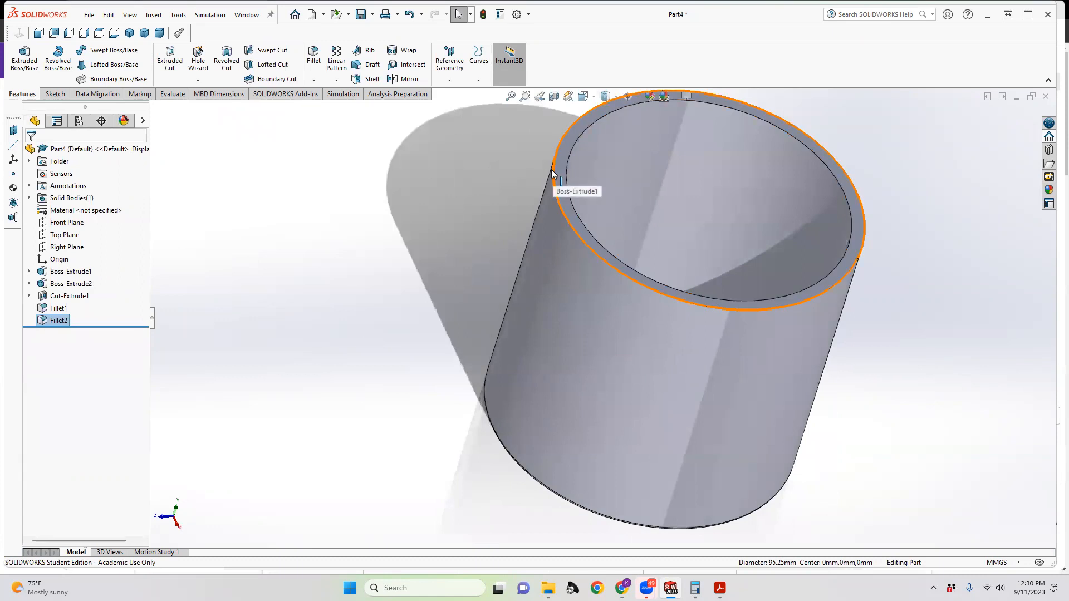
click(554, 168)
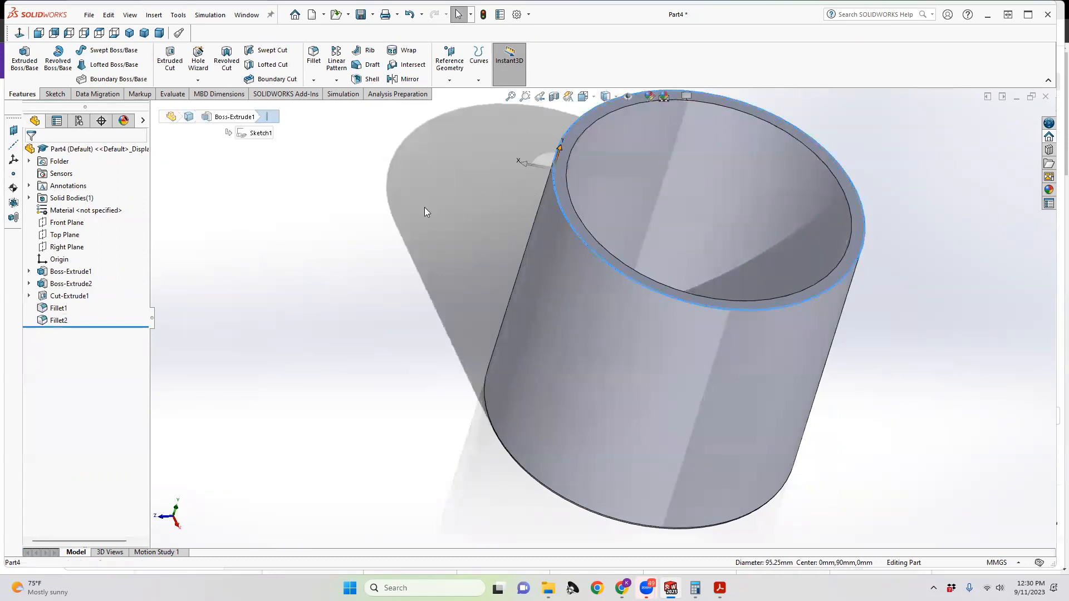
click(314, 56)
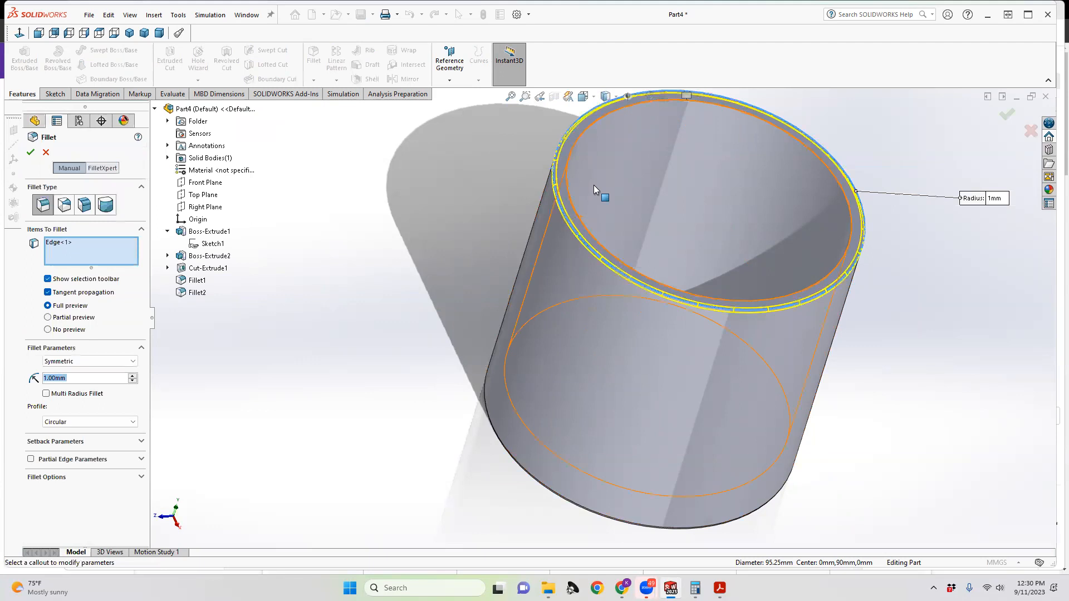
click(569, 194)
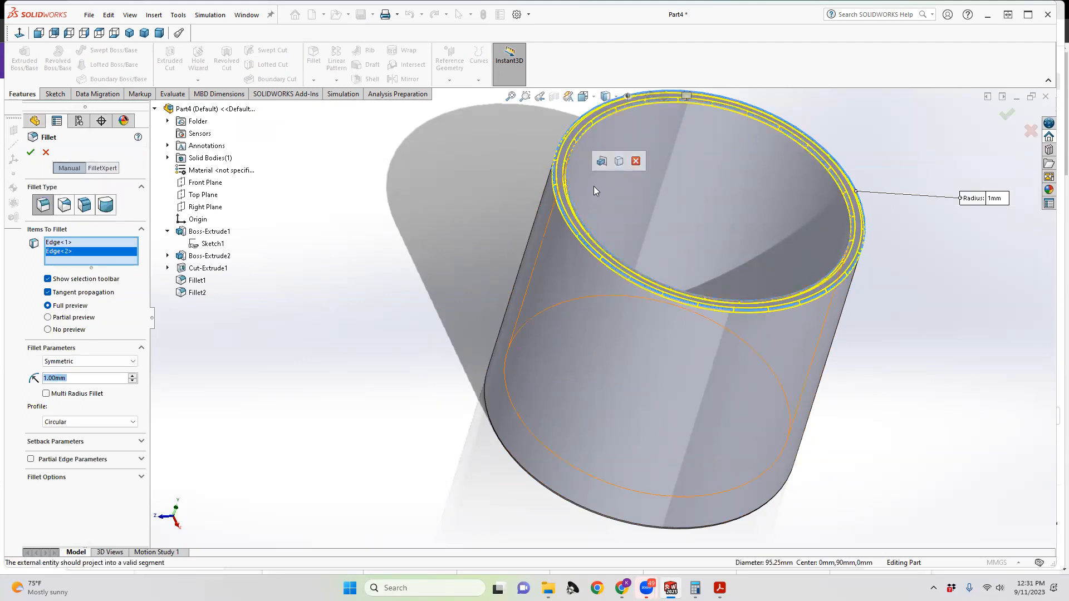
middle_drag(558, 216, 527, 173)
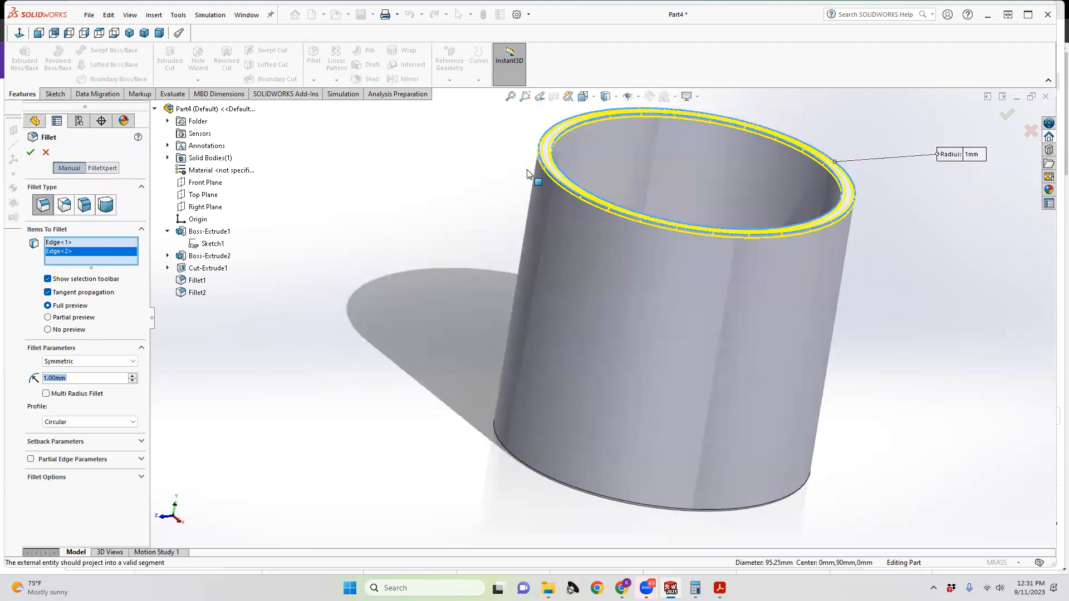
click(30, 152)
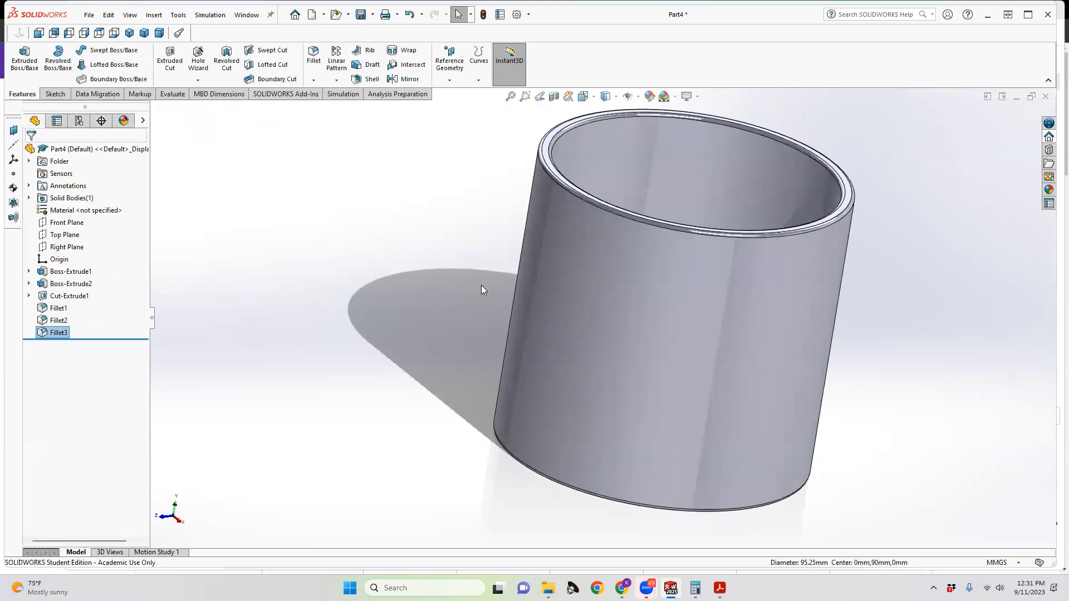
Step: Look through the available commands and toolbar options to locate the reference geometry tools, including Plane
middle_drag(451, 365, 456, 313)
middle_drag(675, 288, 759, 345)
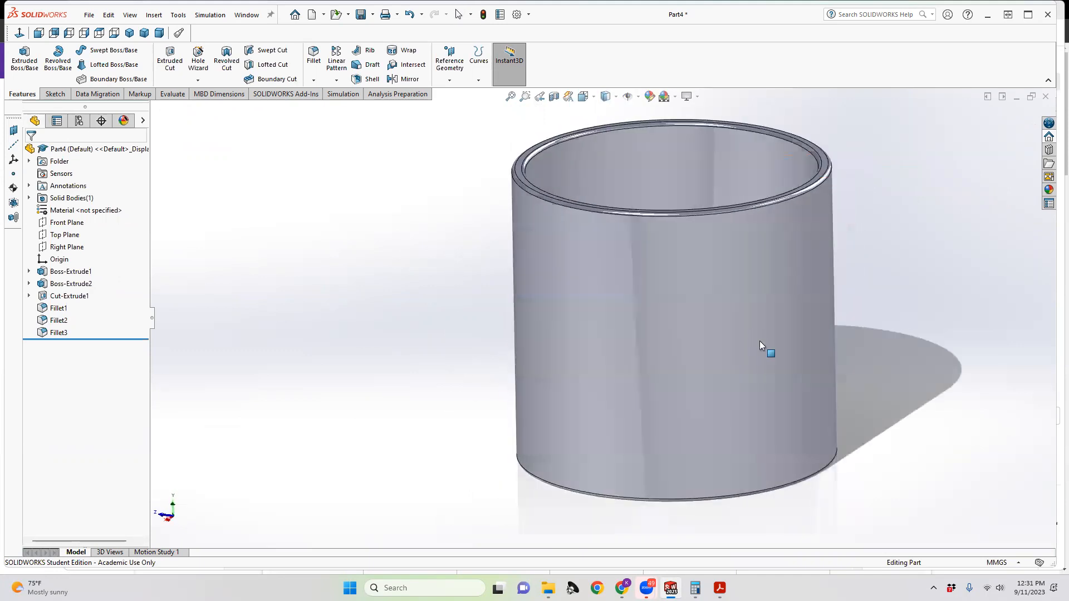
click(55, 93)
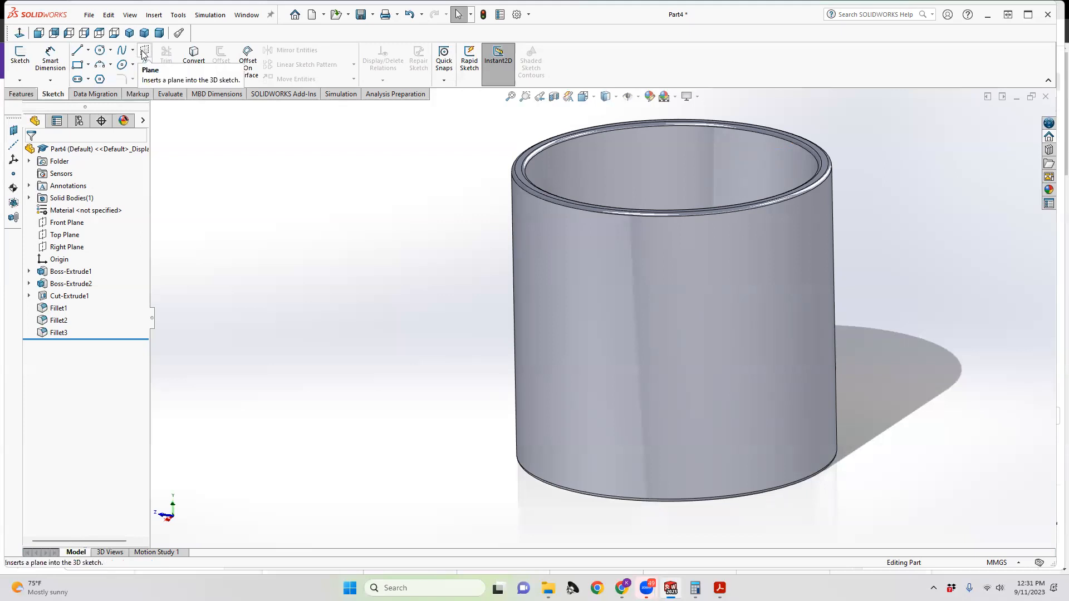
click(20, 94)
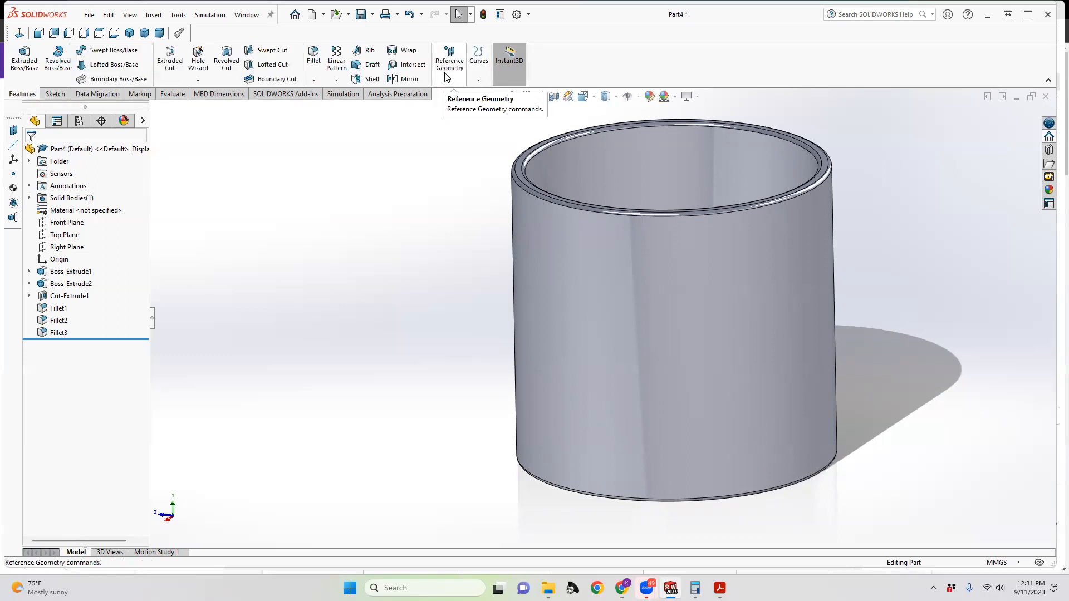
click(178, 13)
mouse_move(130, 15)
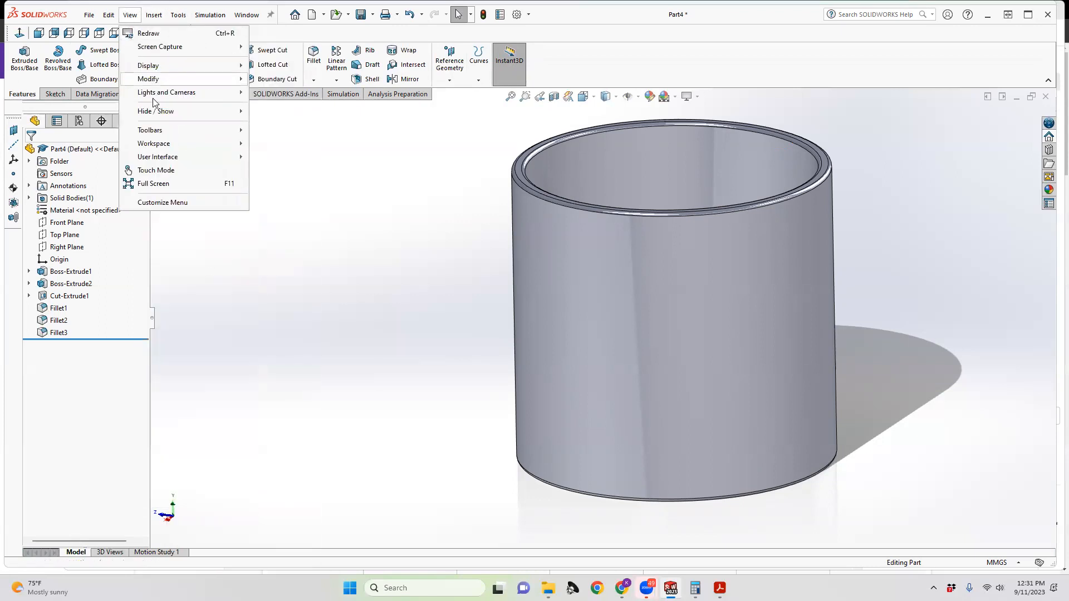
mouse_move(169, 130)
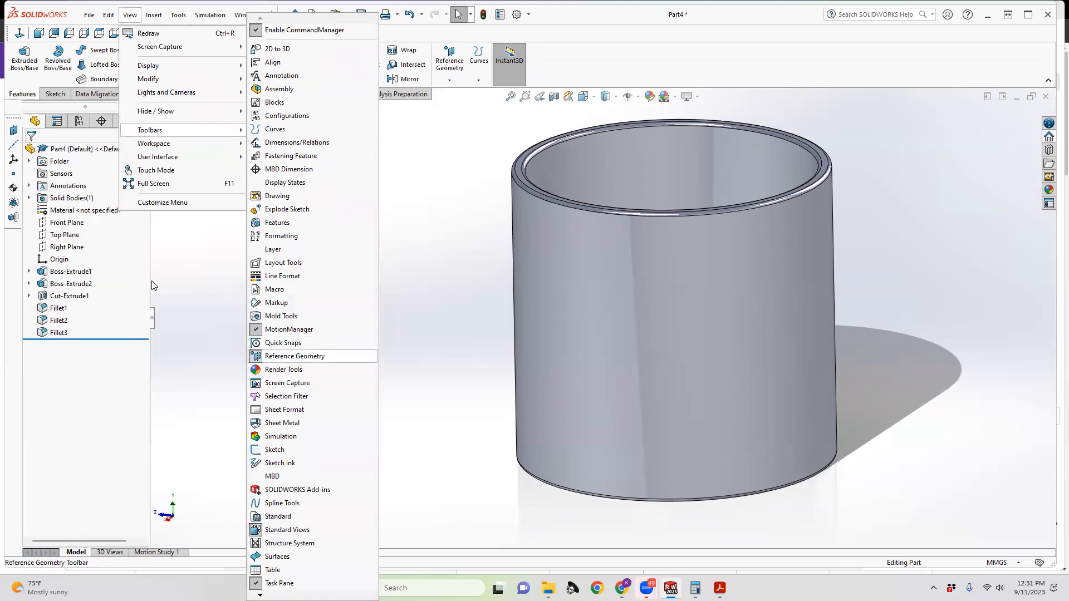
click(185, 254)
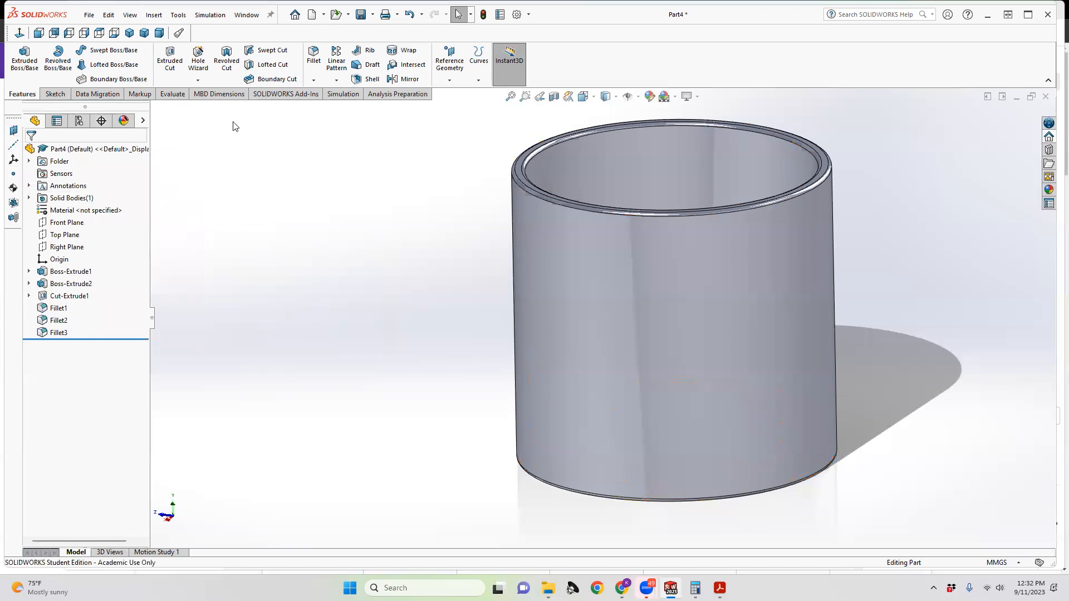
click(177, 14)
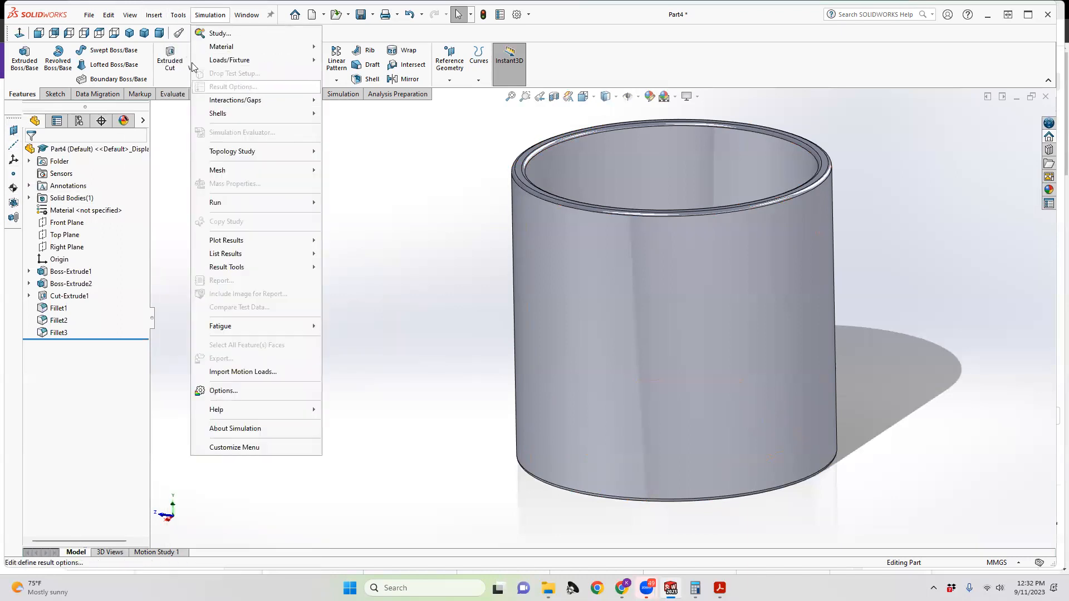
click(178, 15)
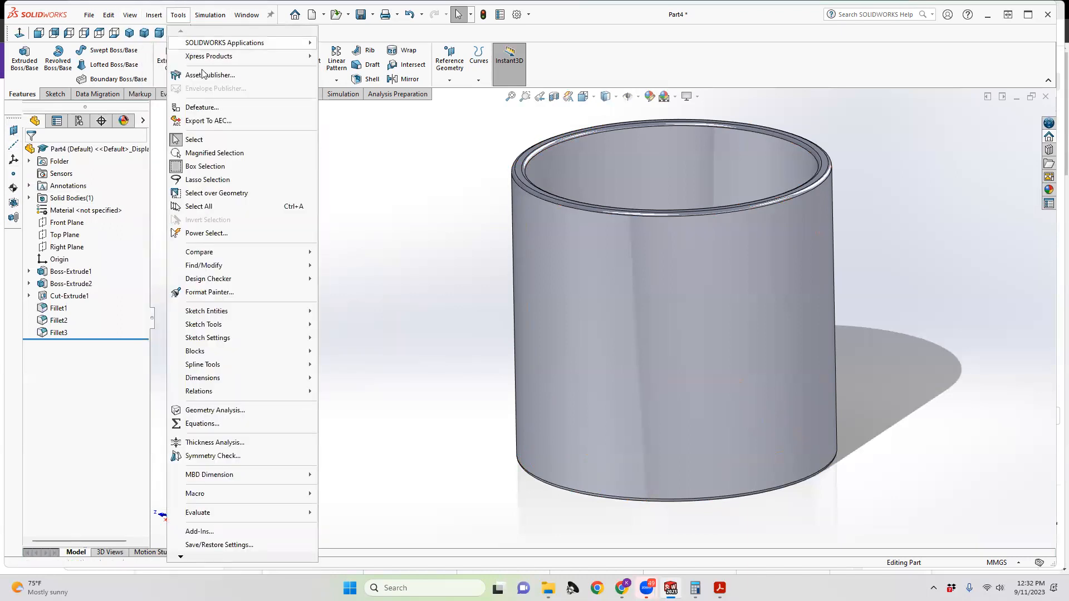
mouse_move(235, 312)
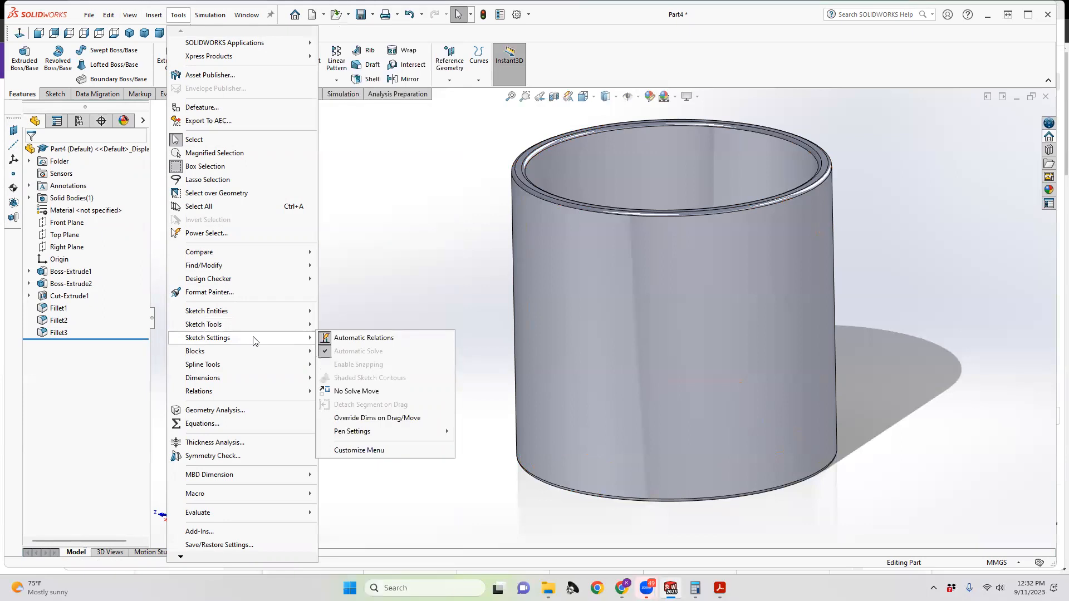
mouse_move(273, 314)
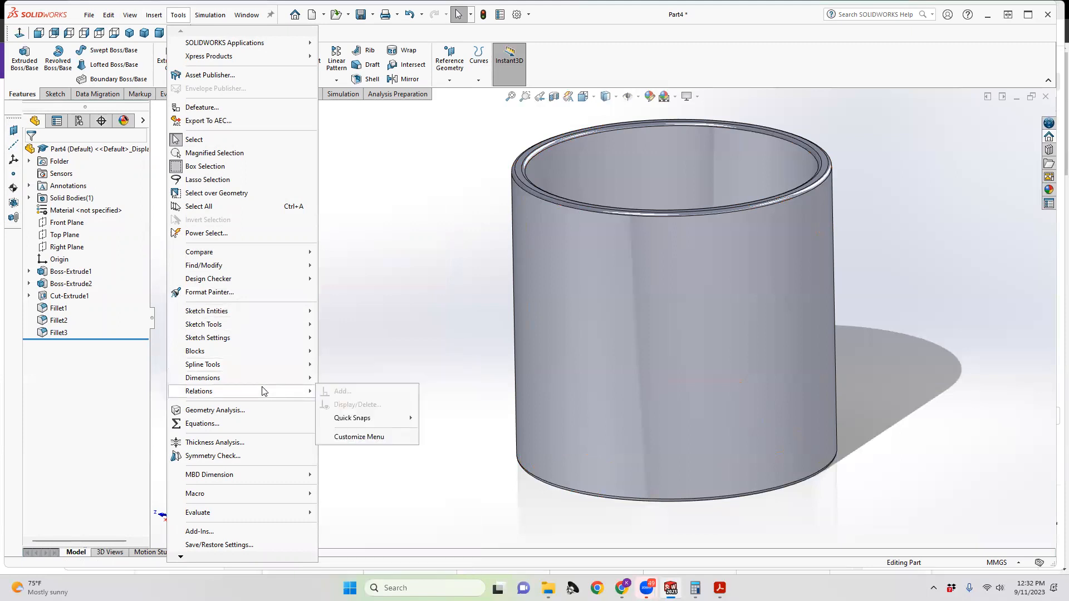
mouse_move(277, 393)
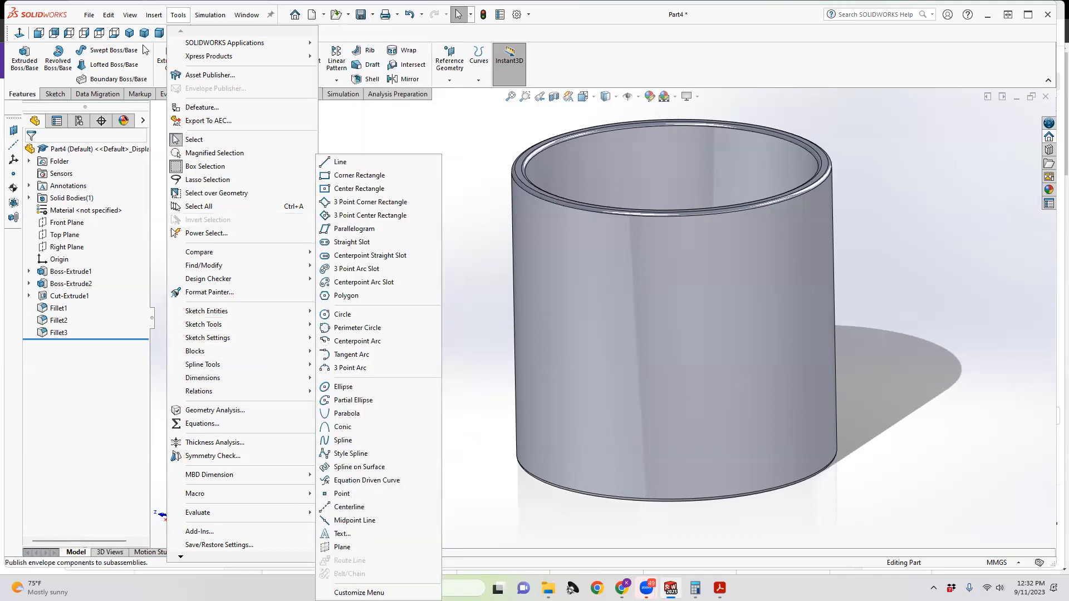
mouse_move(155, 20)
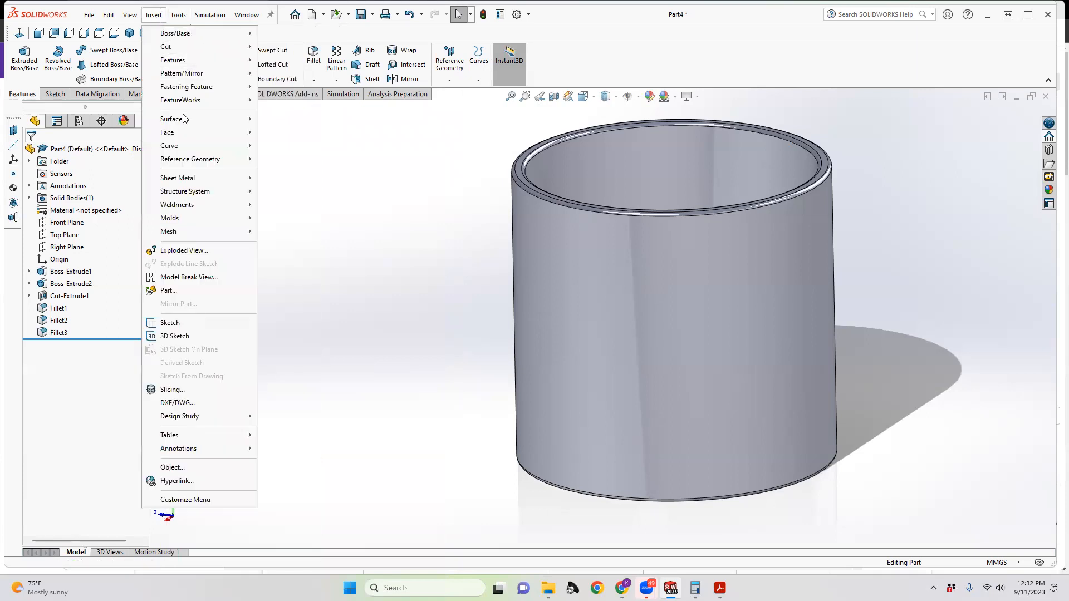
mouse_move(201, 160)
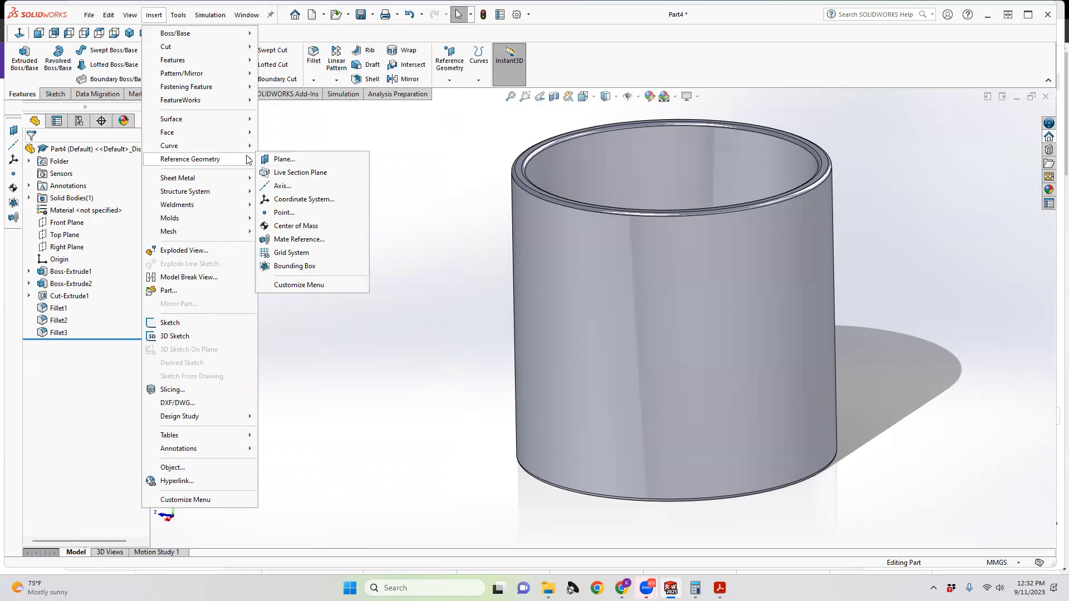
click(304, 140)
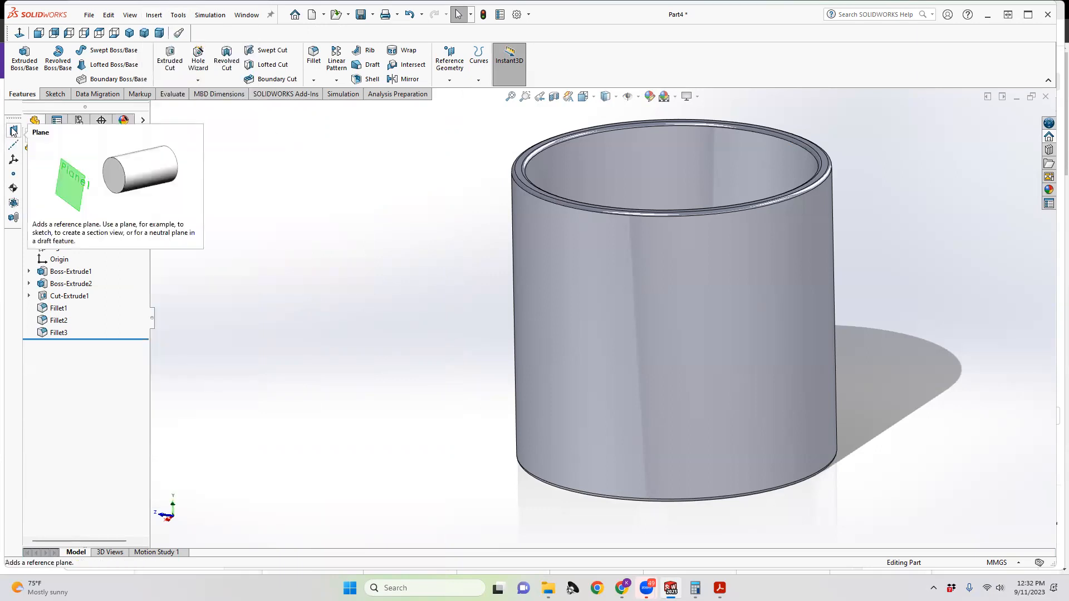
Step: Start a reference plane, try the cup's inner floor face as its first reference, and clear that selection
click(13, 132)
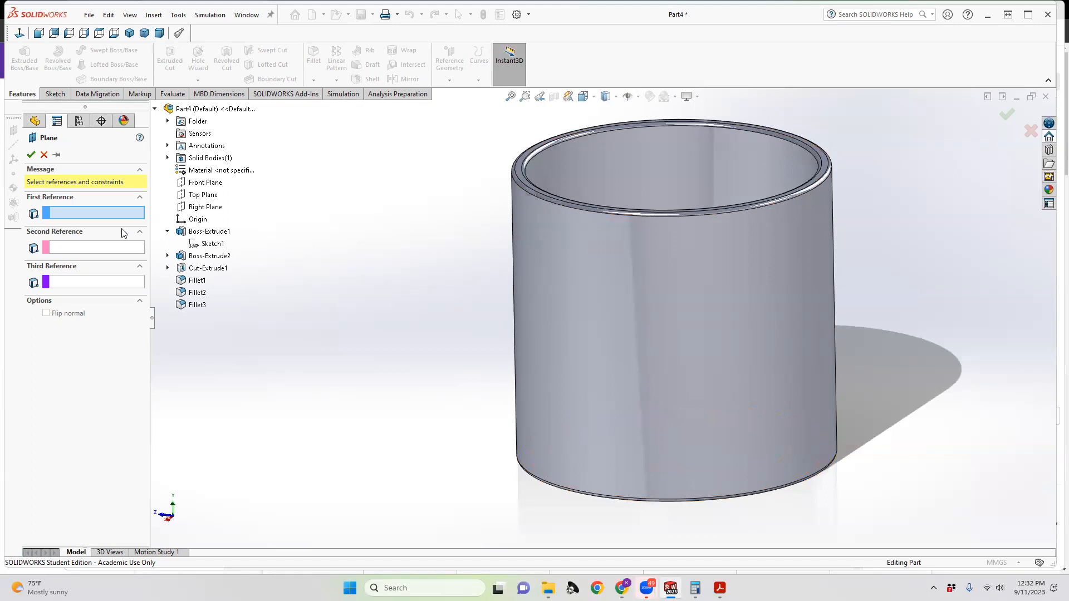
middle_drag(754, 172, 752, 315)
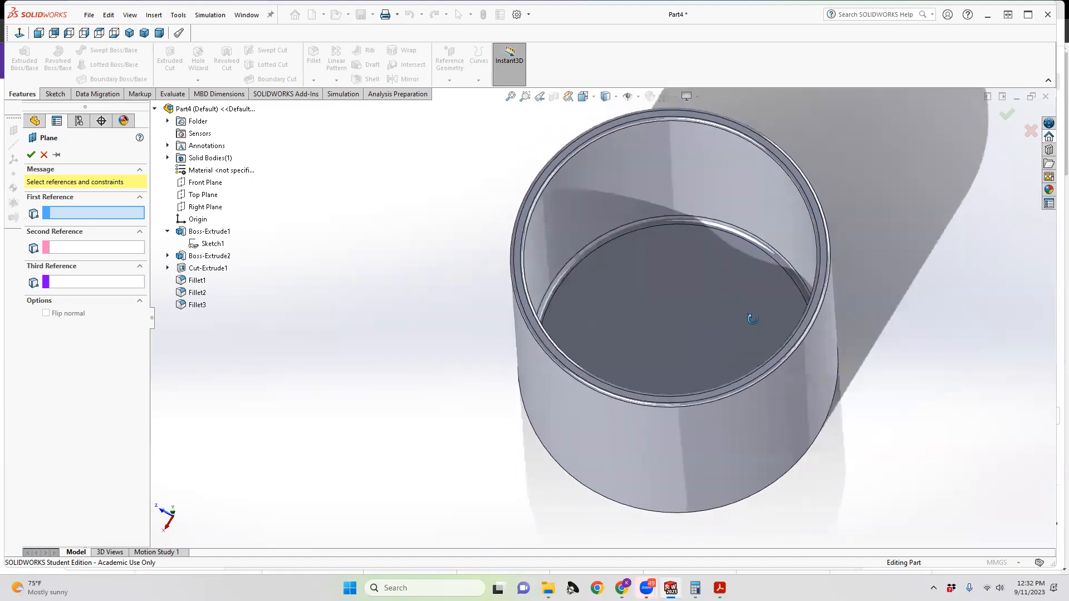
click(652, 292)
middle_drag(684, 298, 625, 143)
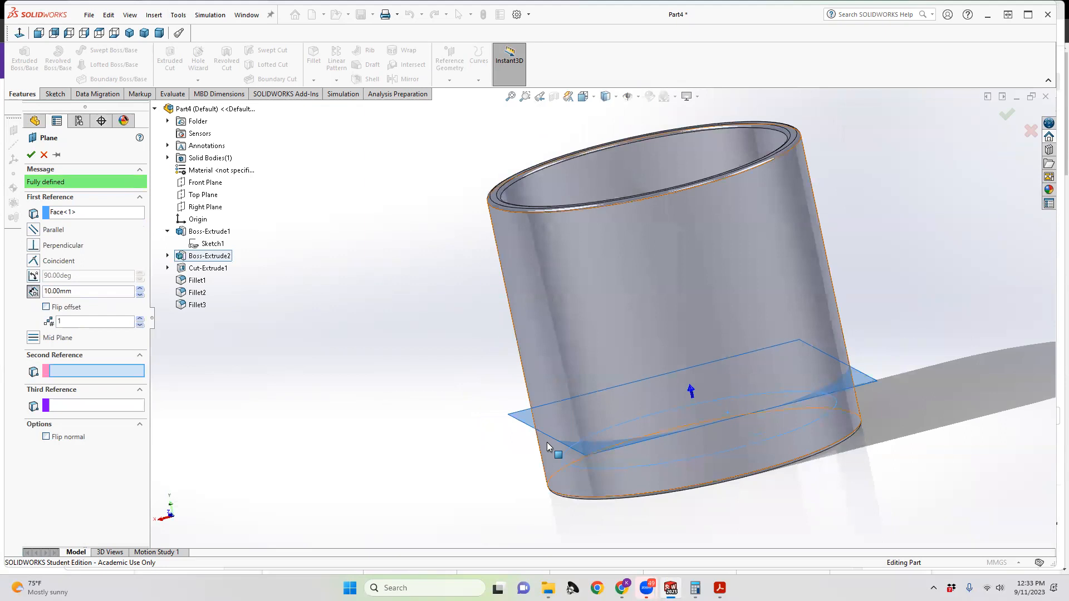
click(82, 214)
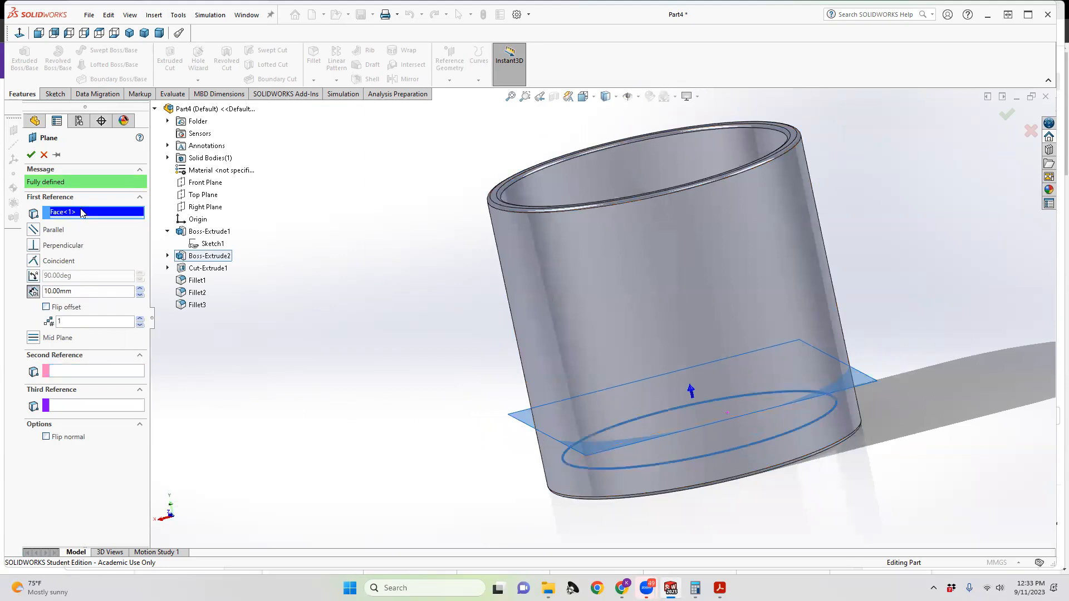
key(Delete)
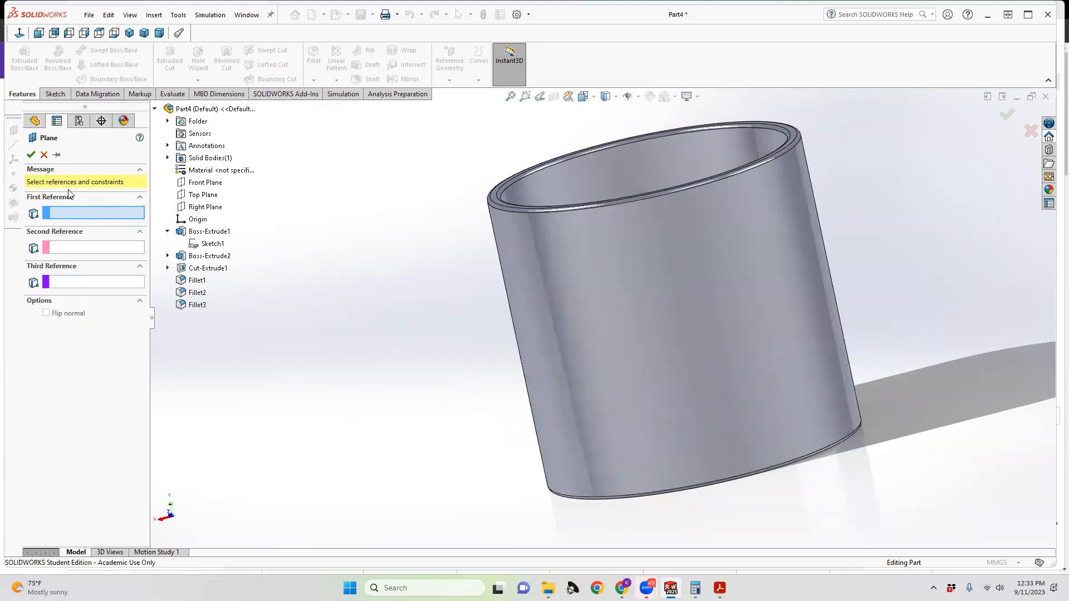
Step: Try the cup's outer cylindrical face as the plane's first reference and clear the selection again
click(568, 256)
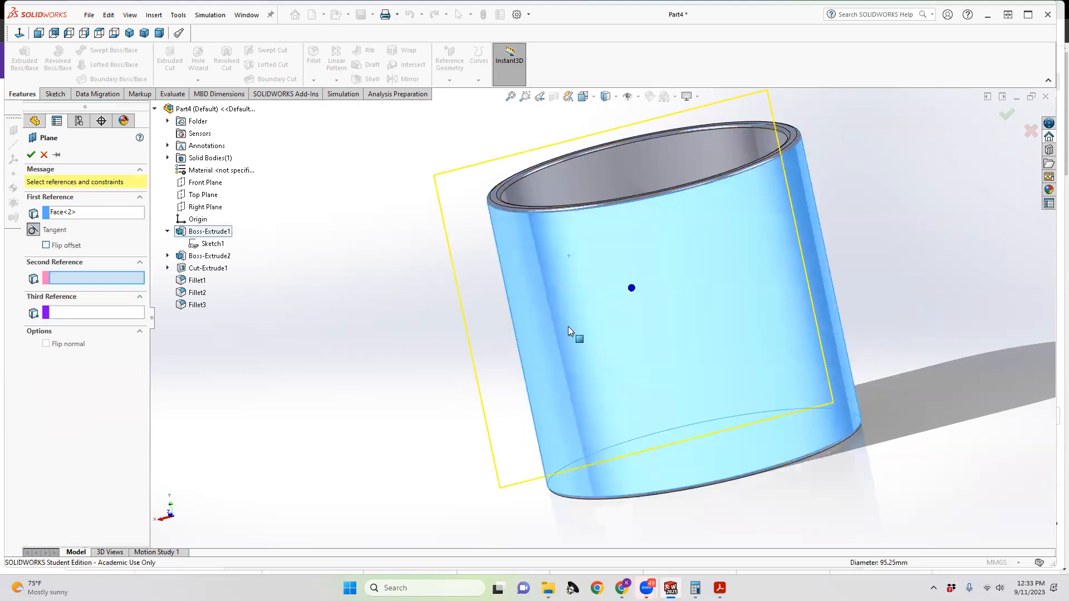
middle_drag(528, 346, 606, 386)
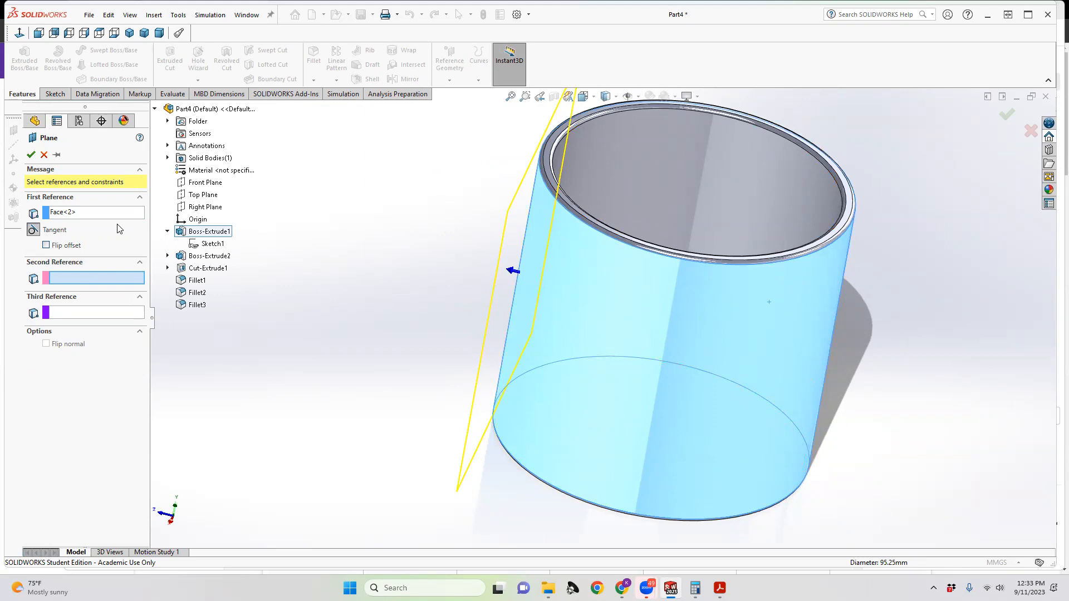
right_click(77, 215)
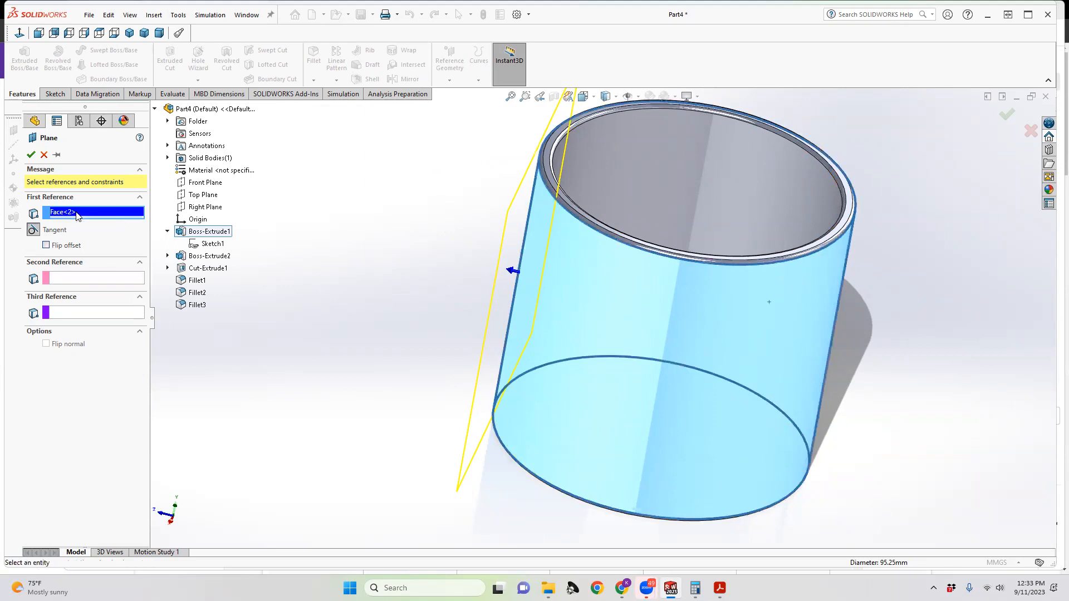
click(105, 219)
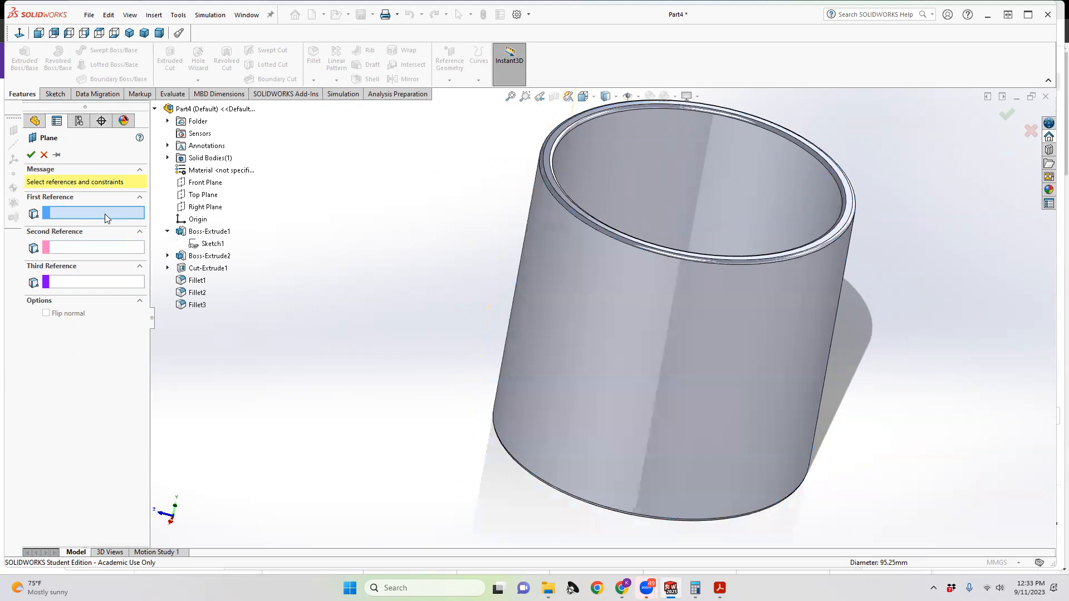
Step: Create a reference plane offset 8 mm from the Front Plane and stretch its border well beyond the cup's right side
click(199, 183)
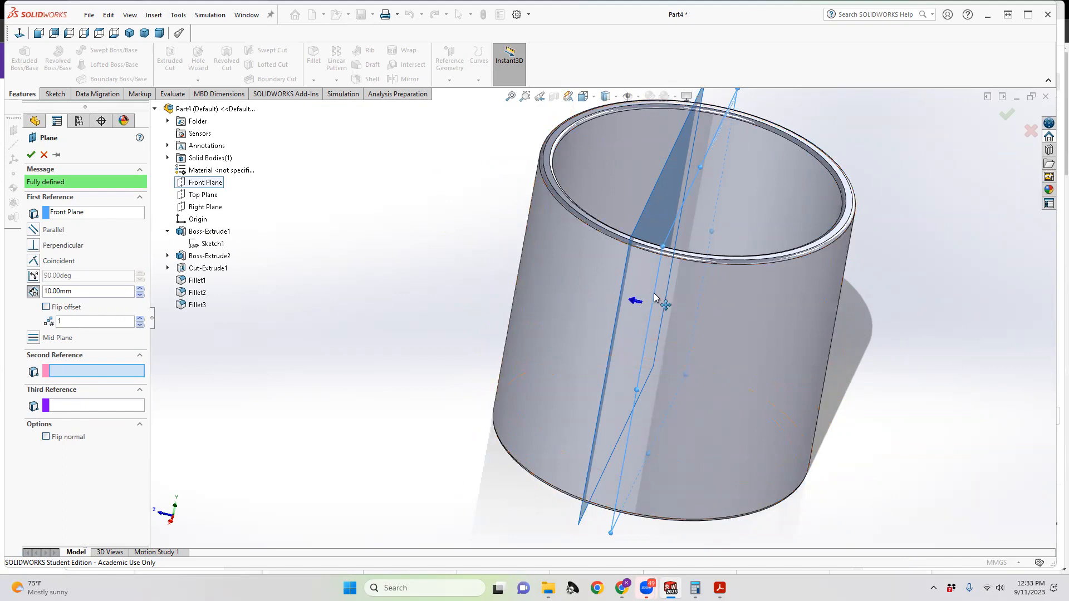
middle_drag(657, 301, 677, 270)
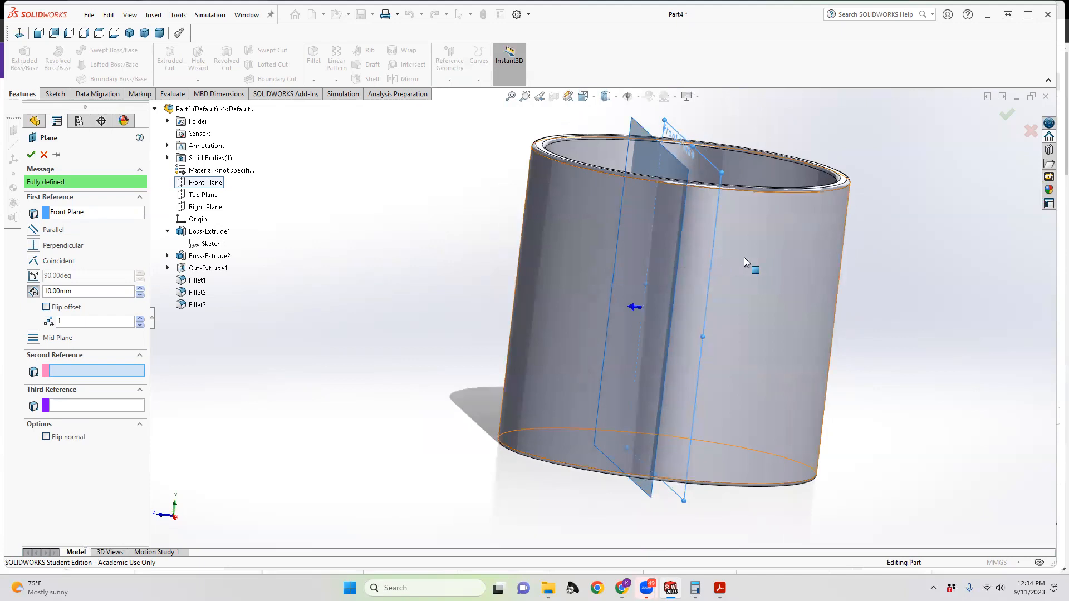
middle_drag(663, 348, 763, 368)
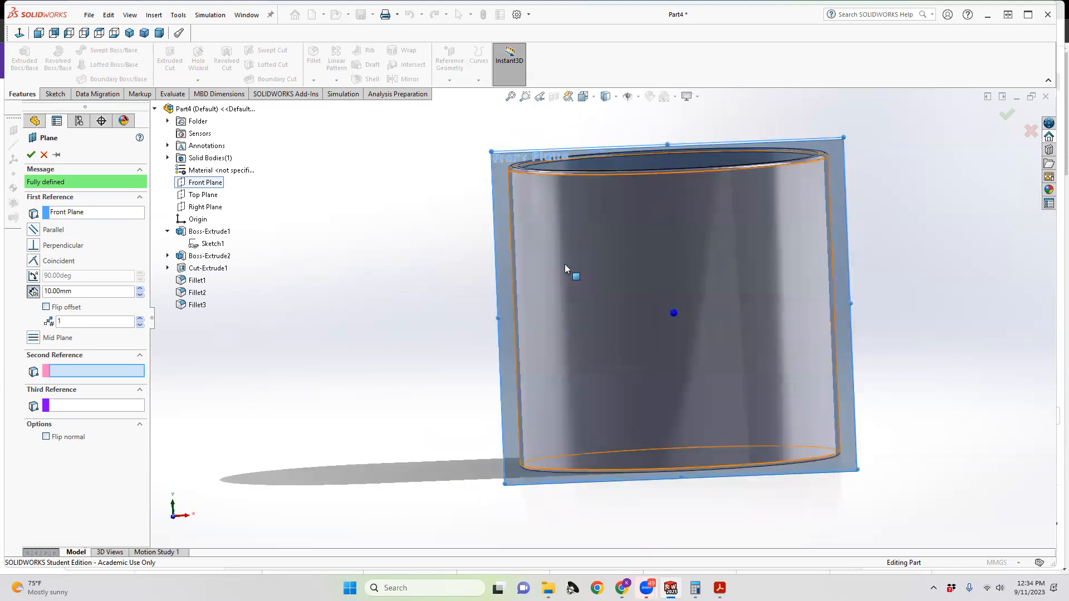
click(581, 97)
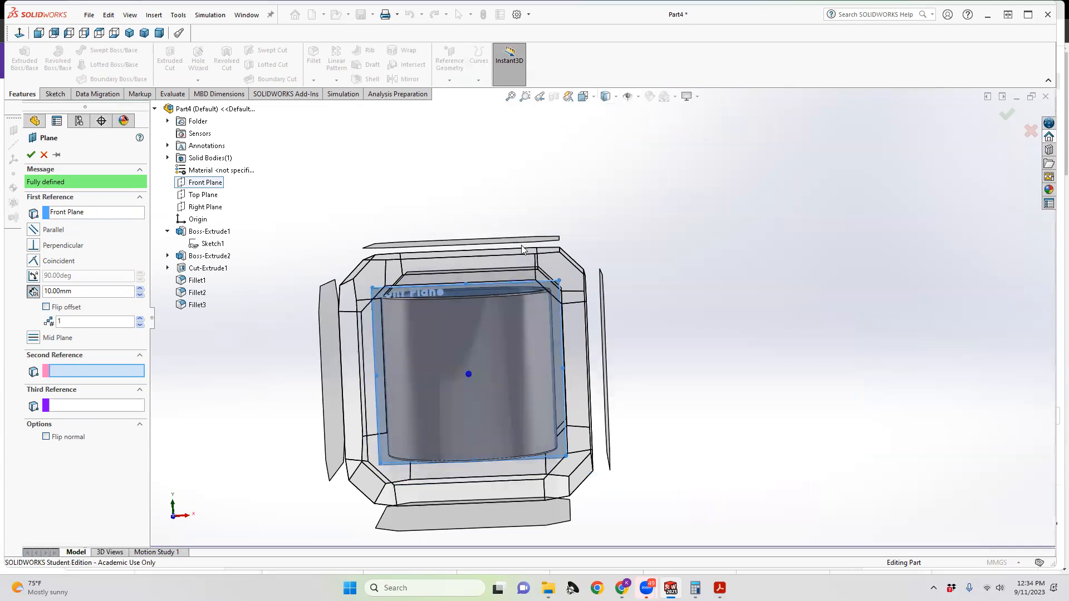
click(527, 304)
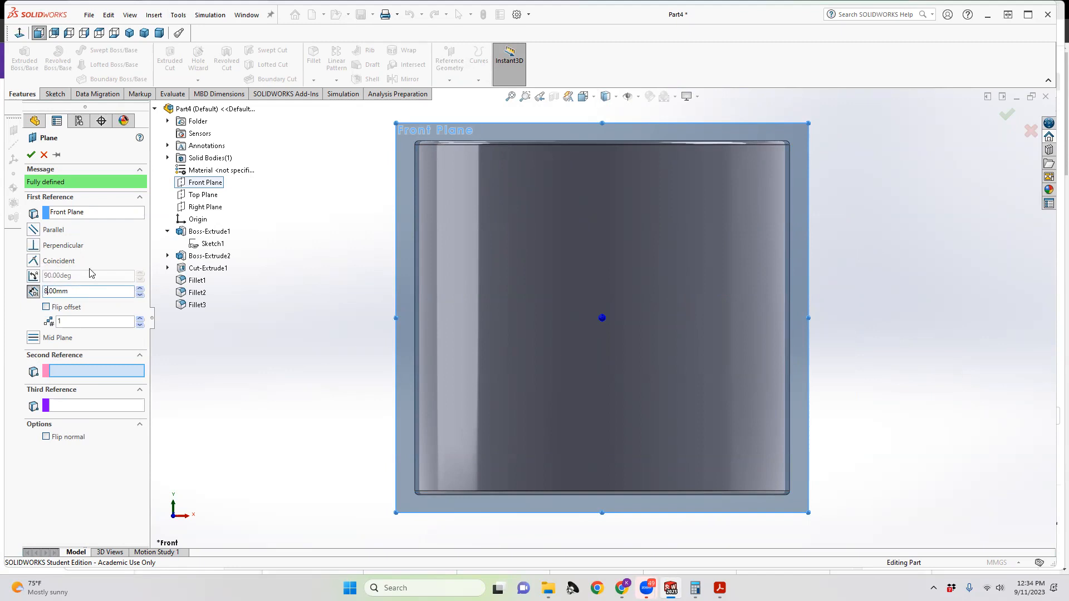
click(32, 155)
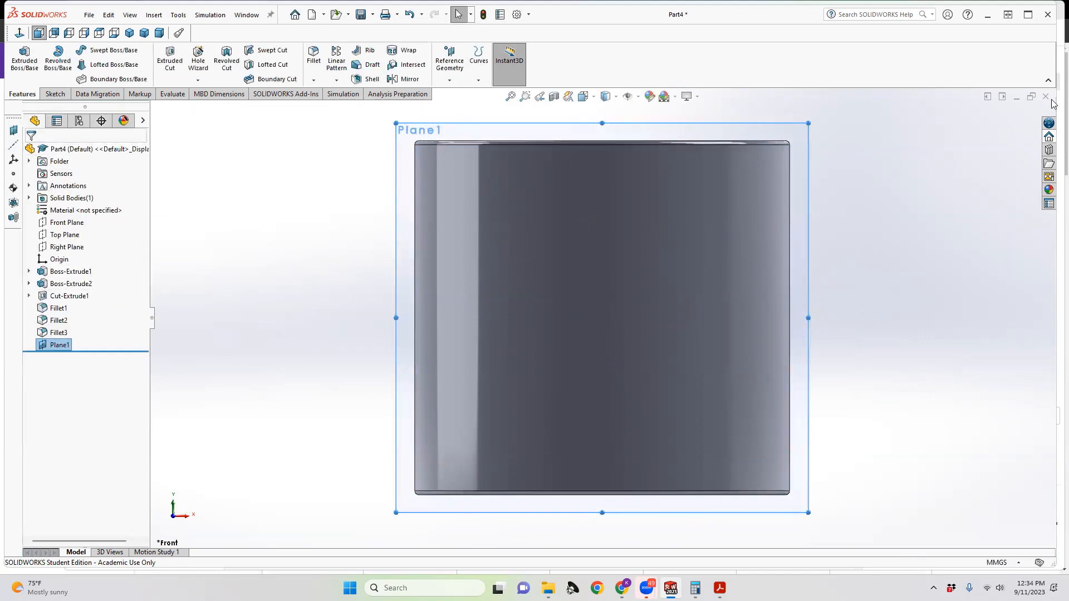
drag(808, 122, 980, 111)
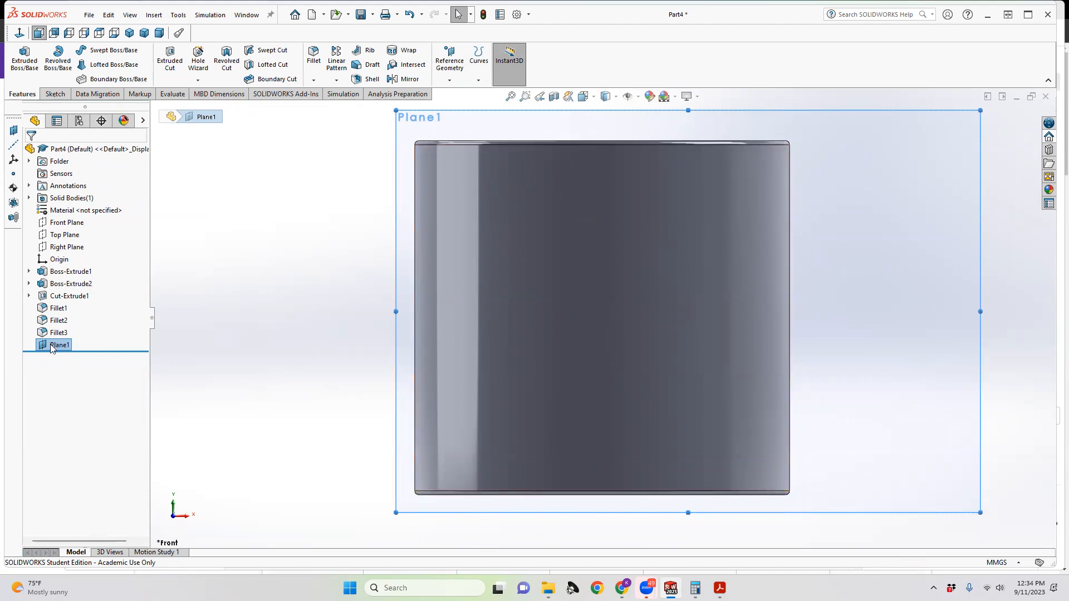
click(59, 94)
click(18, 55)
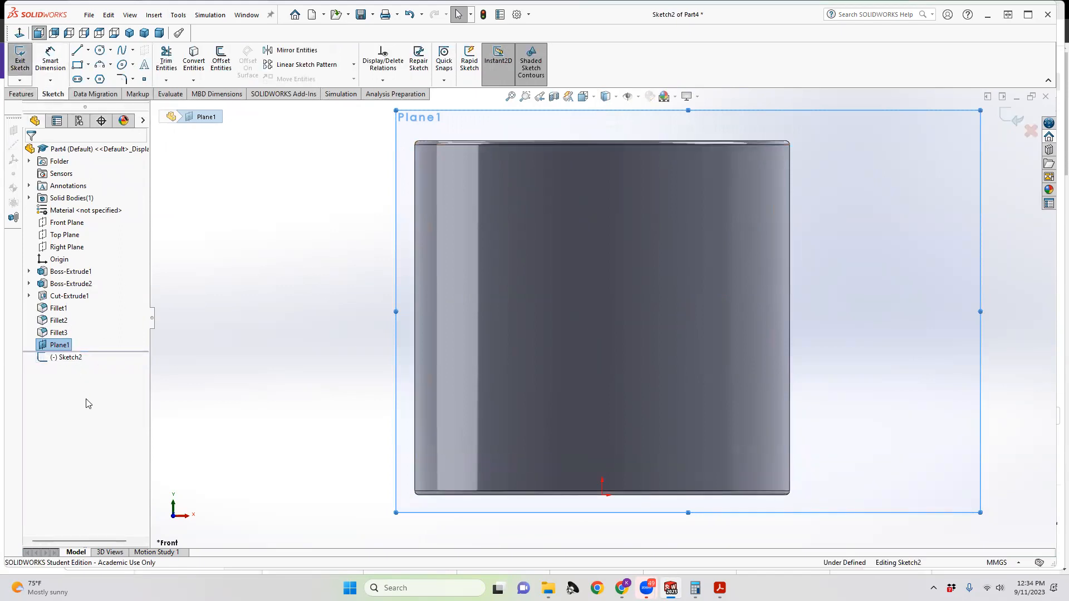
right_click(70, 361)
click(220, 275)
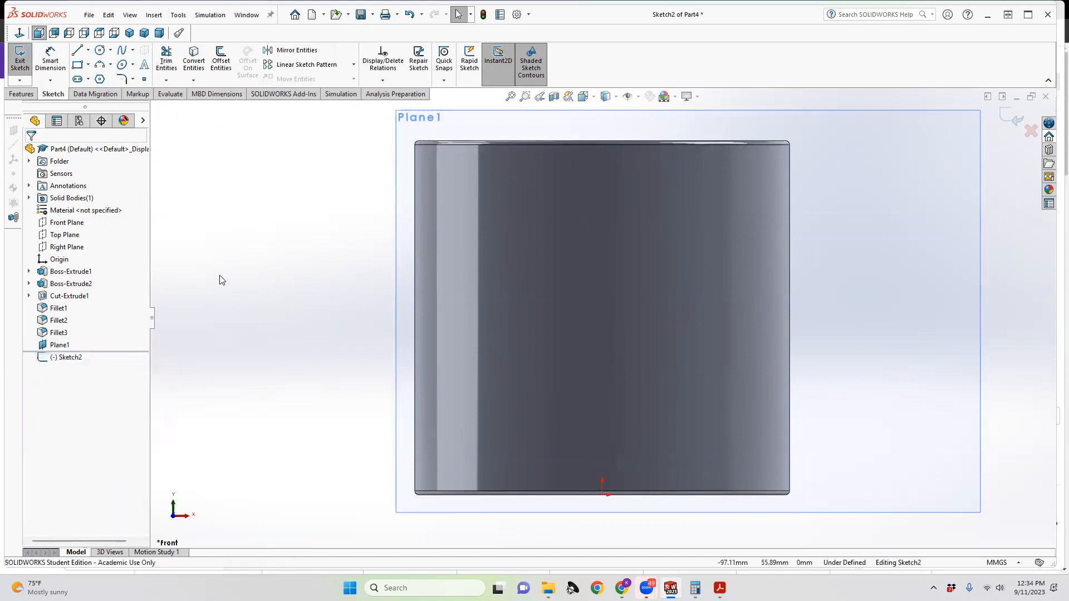
click(20, 60)
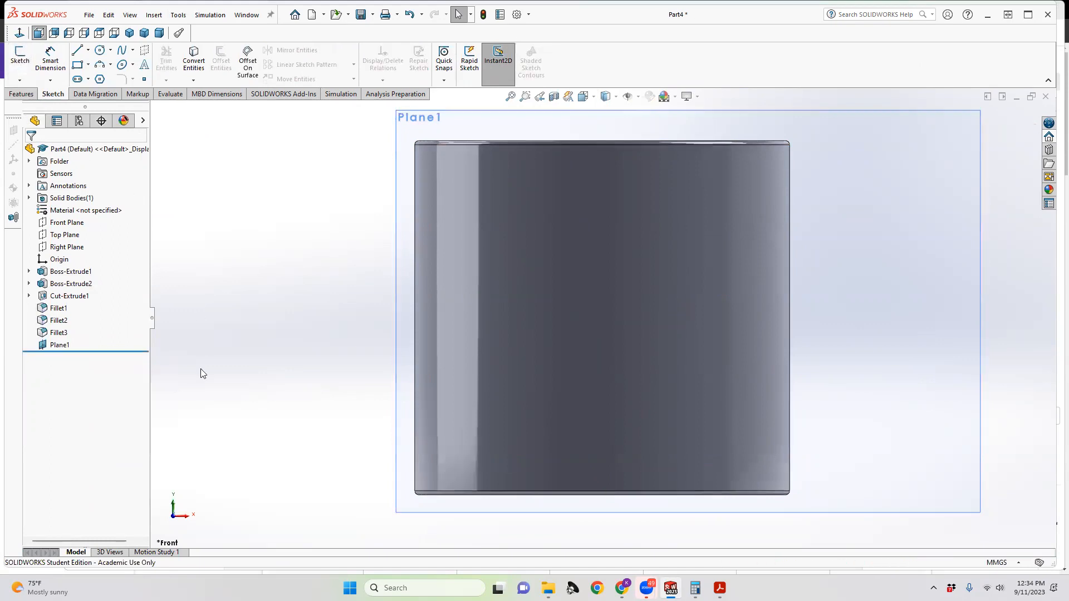
Step: Sketch a rectangle about 19 by 3.1 mm on Plane1 for the handle's upper arm, overlapping the cup's right wall near the rim
right_click(58, 346)
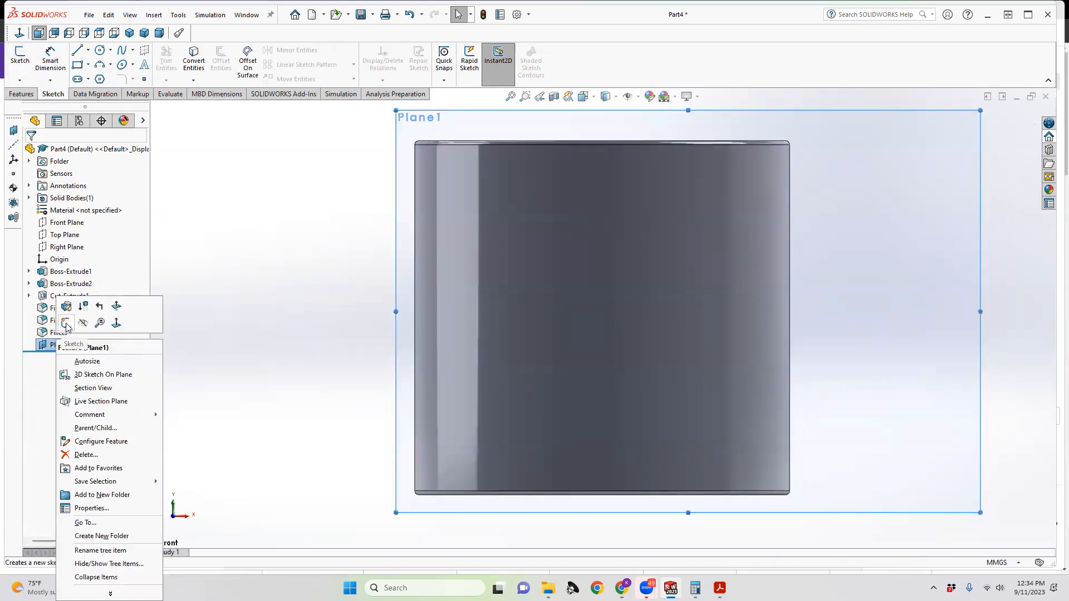
click(65, 323)
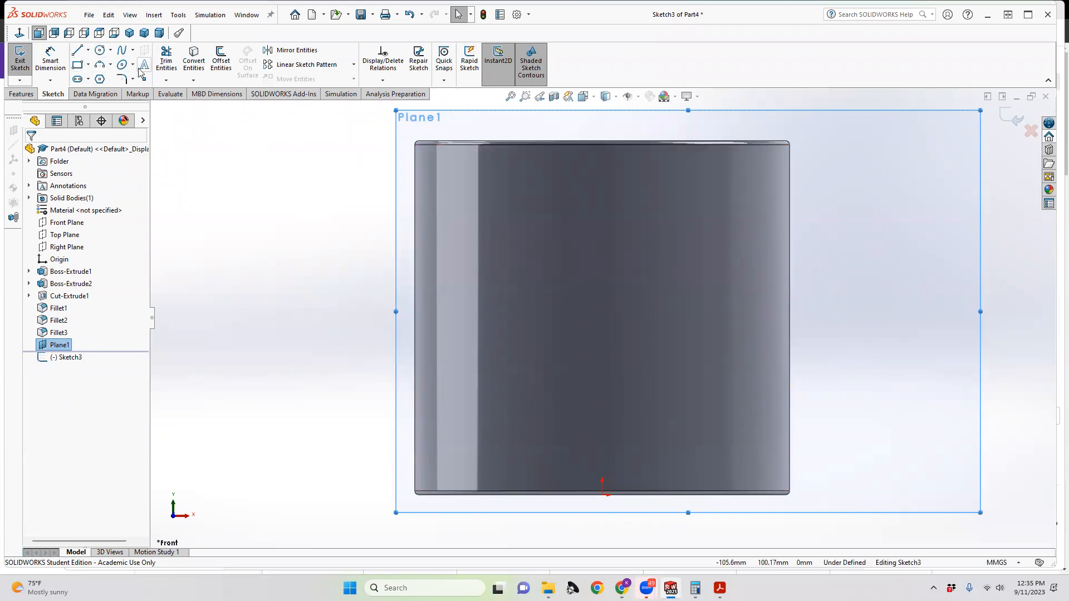
click(80, 66)
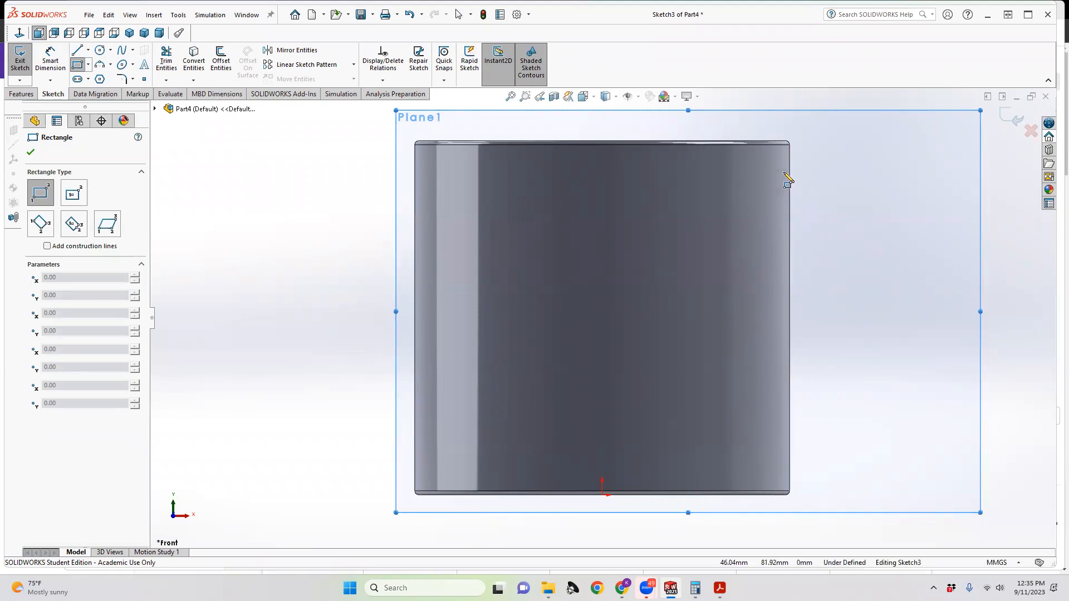
click(784, 173)
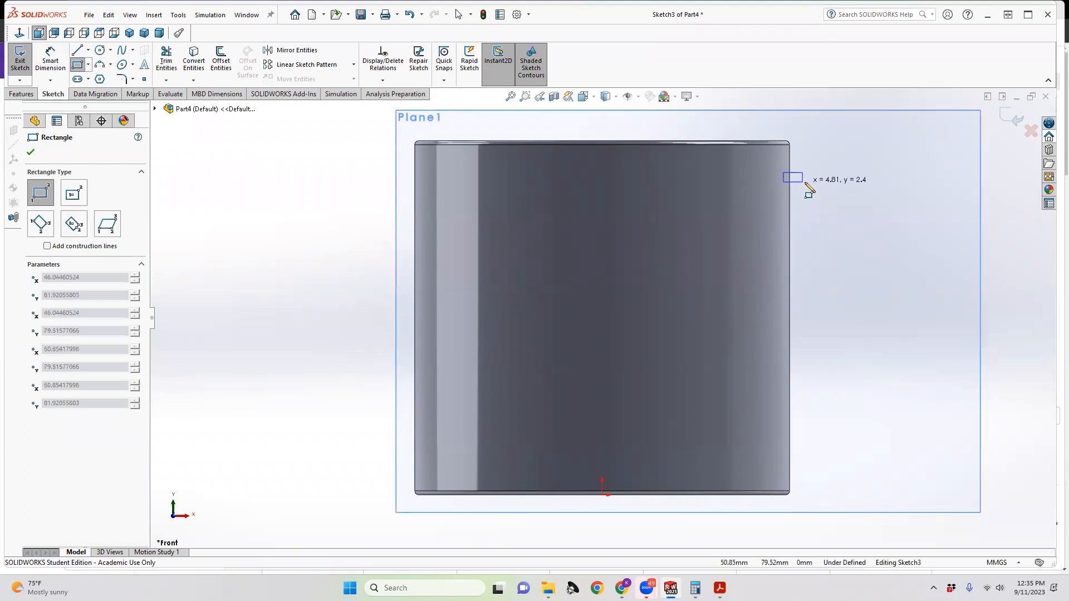
click(858, 185)
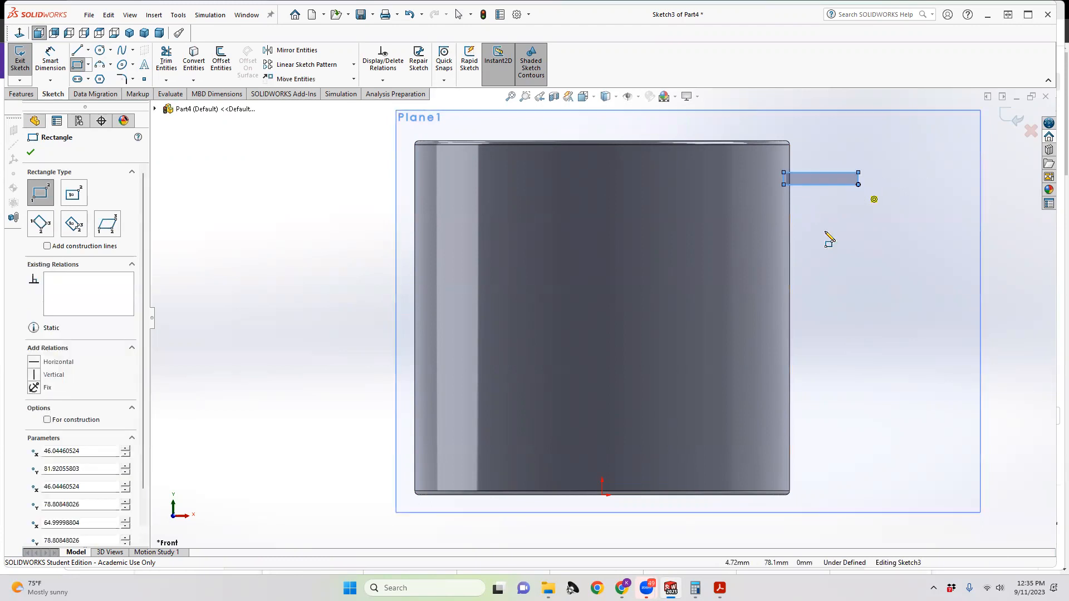
Step: Sketch a matching lower arm about 19 by 3.4 mm and a vertical grip about 4.1 by 58.6 mm joining both arms' outer ends
click(784, 416)
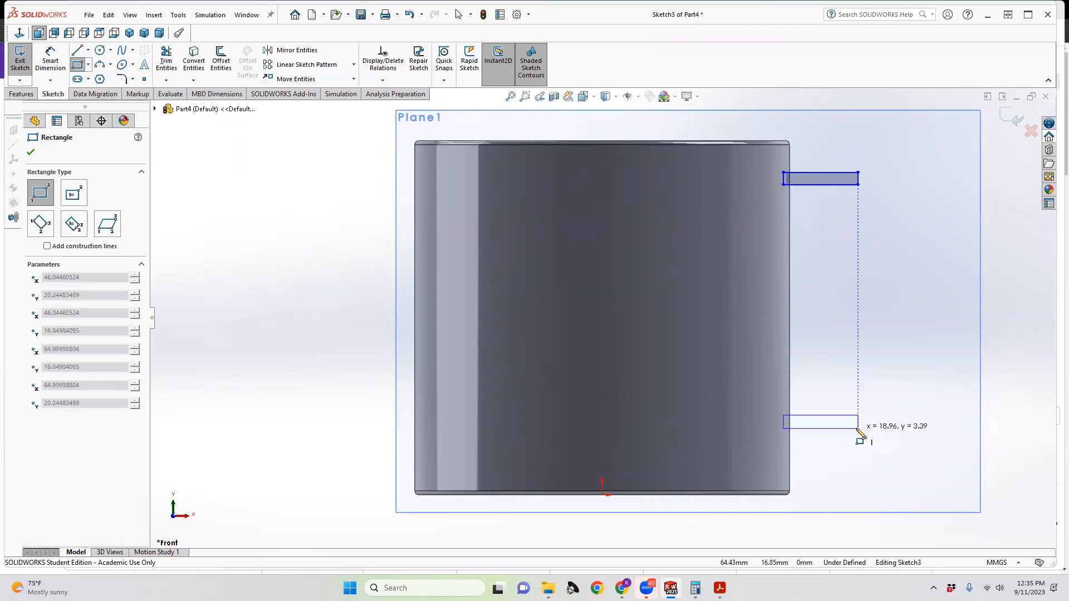
click(858, 429)
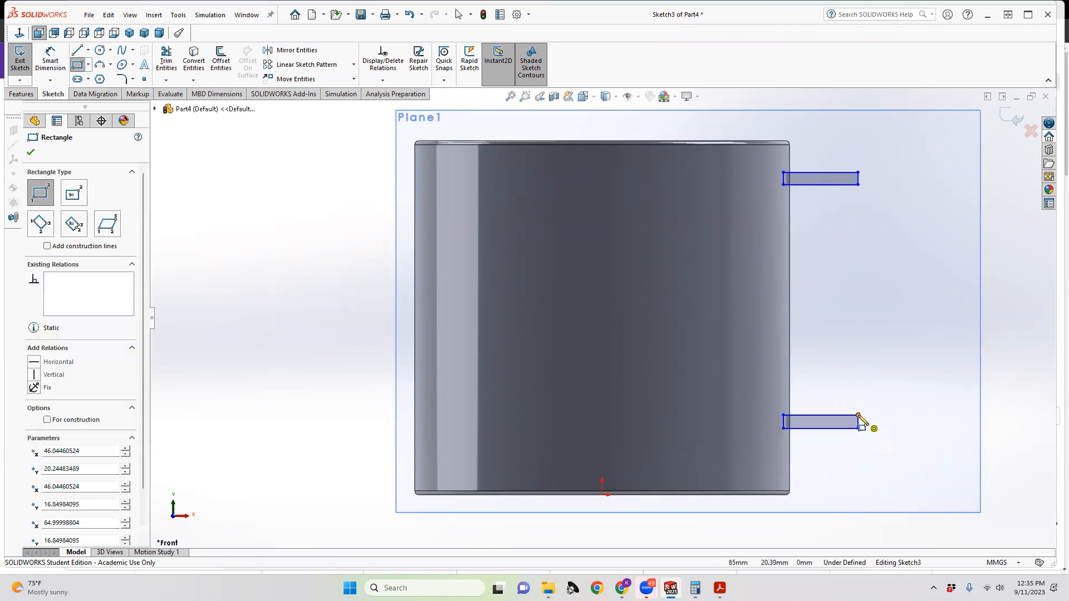
click(858, 416)
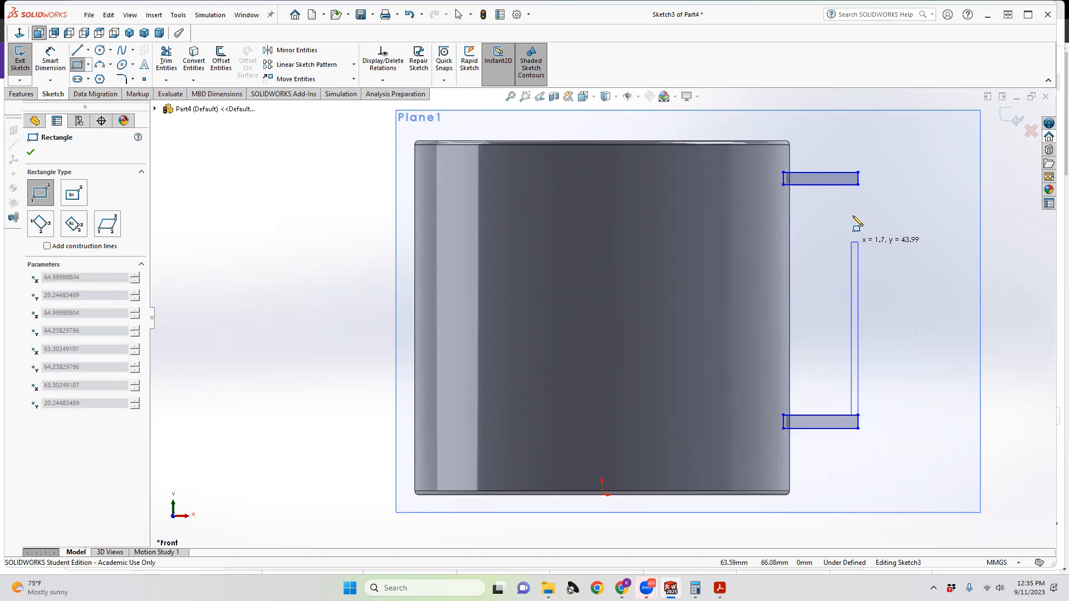
click(842, 185)
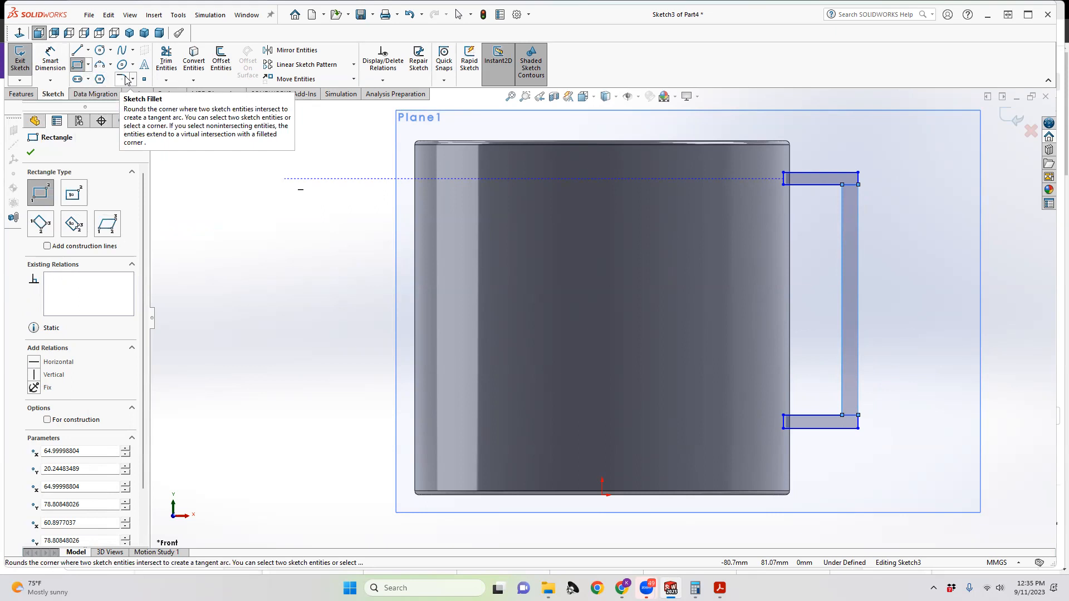
Step: Dimension the thickness of the handle's upper arm to 5 mm, placing the dimension outside the handle
click(50, 60)
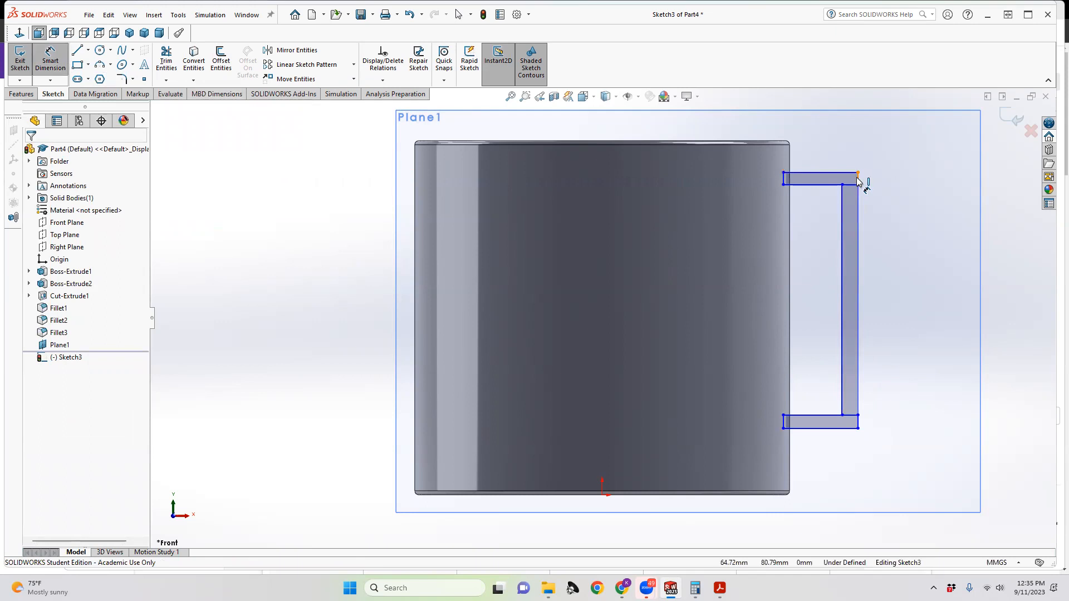
click(784, 178)
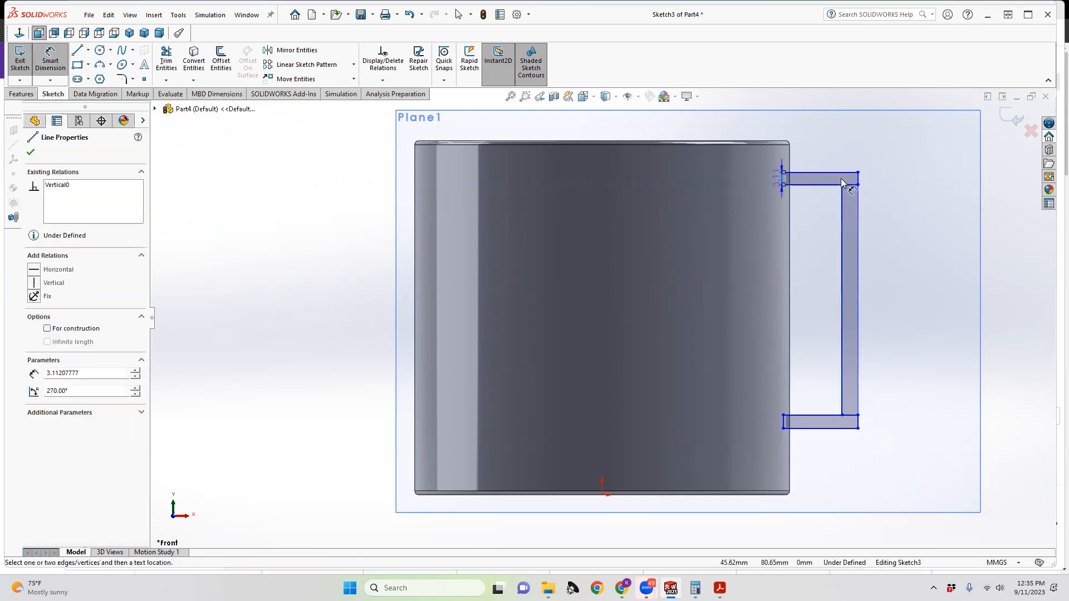
click(916, 182)
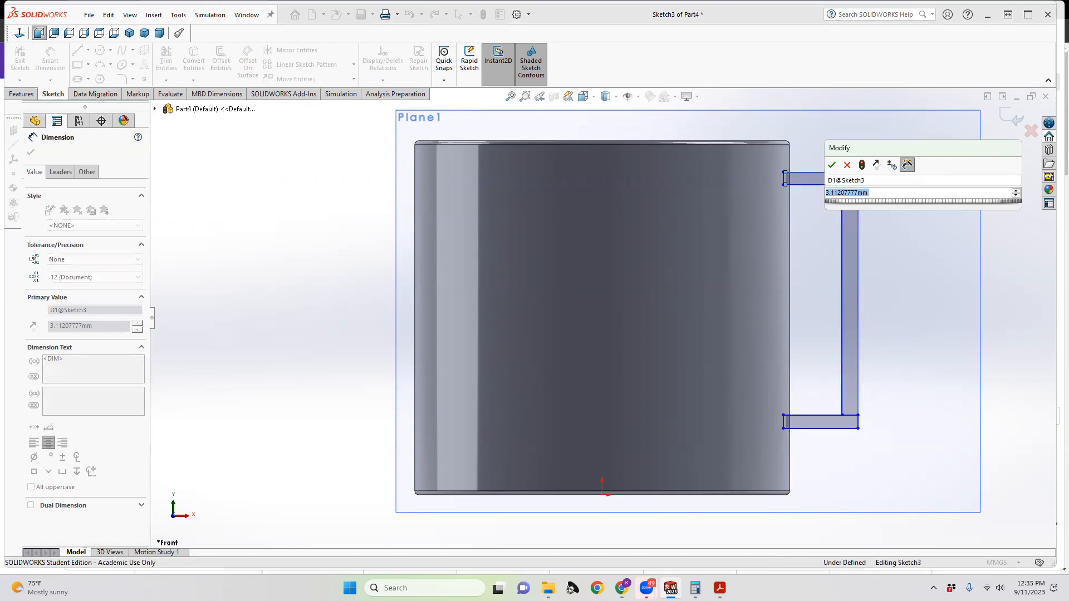
text(5)
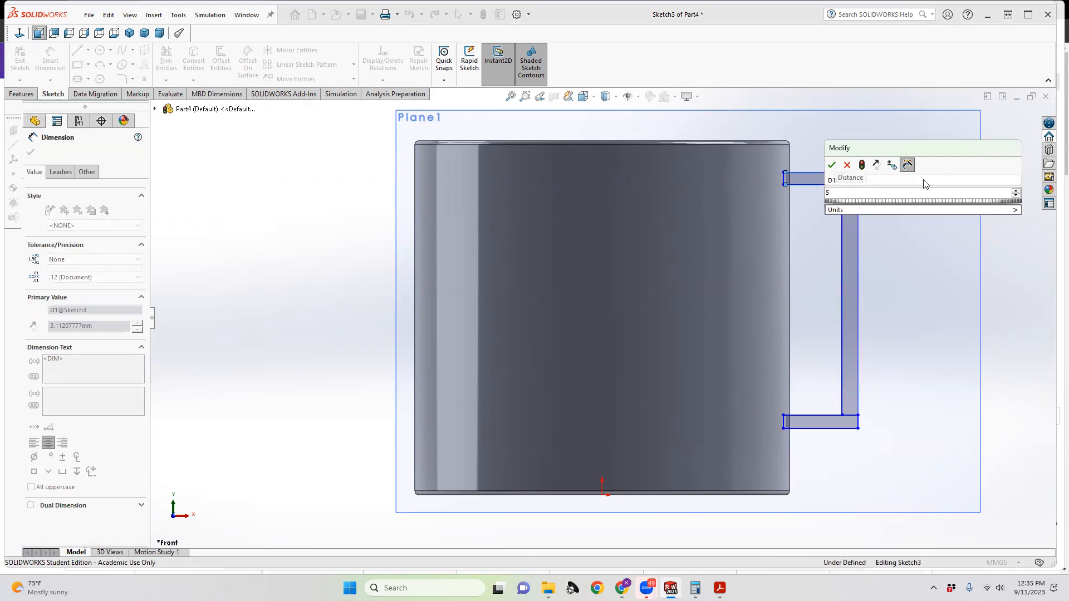
key(Return)
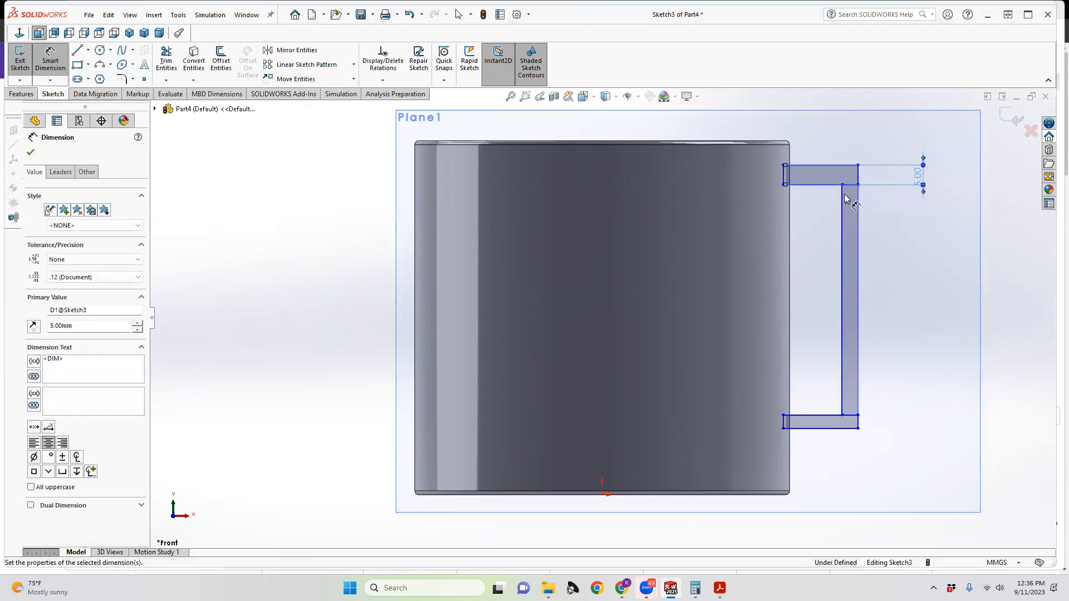
Step: Dimension the thickness of the handle's lower arm to 5 mm, placing the dimension outside the handle
click(784, 425)
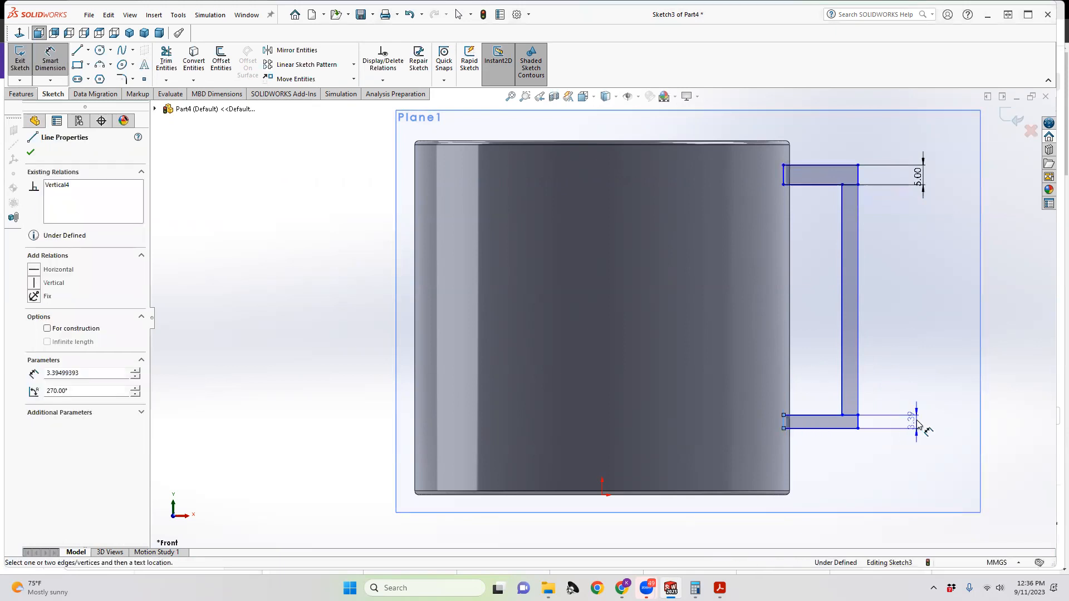
click(923, 420)
text(5)
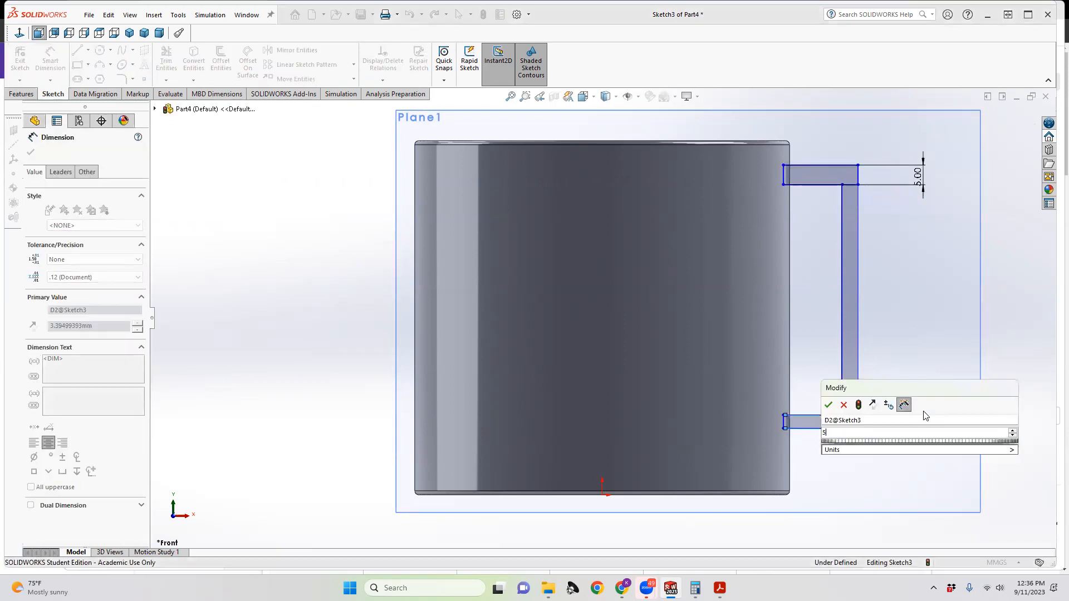
key(Return)
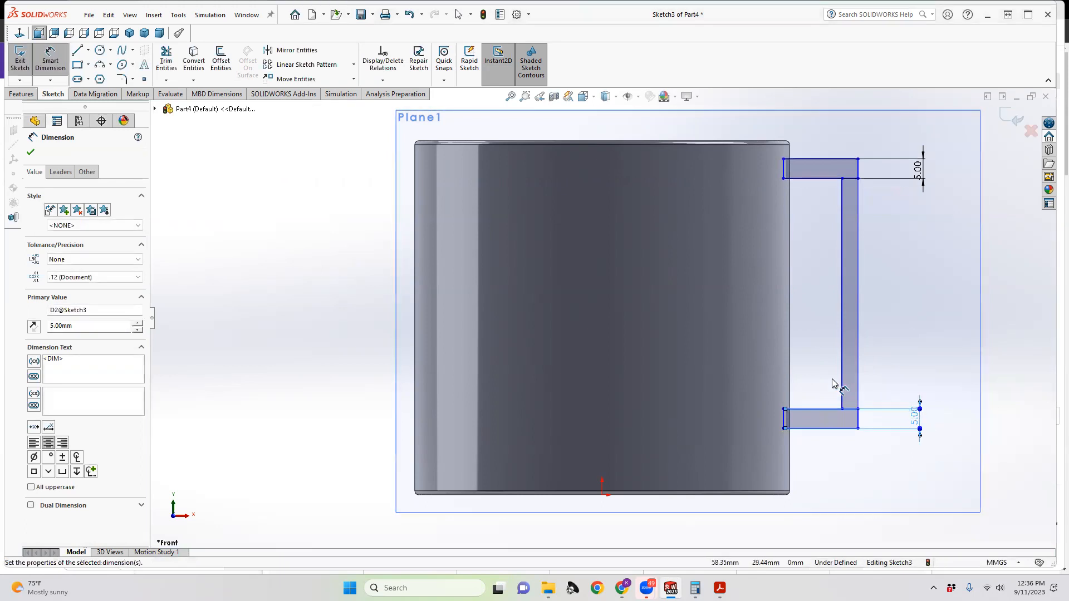
Step: Dimension the width of the handle's vertical grip to 5 mm, placing the dimension below the lower arm
click(842, 384)
click(858, 379)
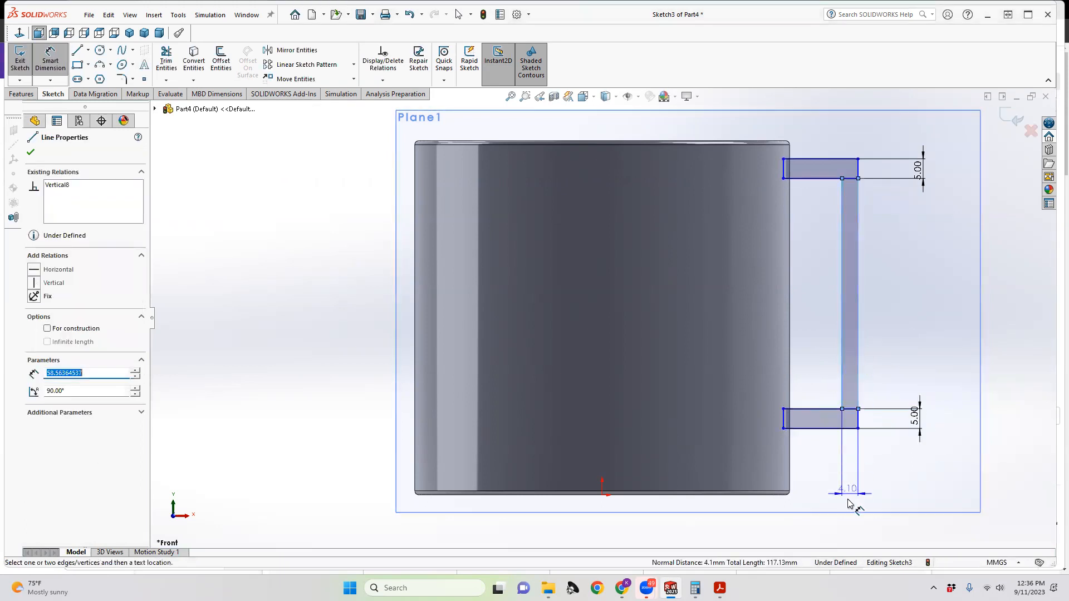
click(850, 505)
text(5)
key(Return)
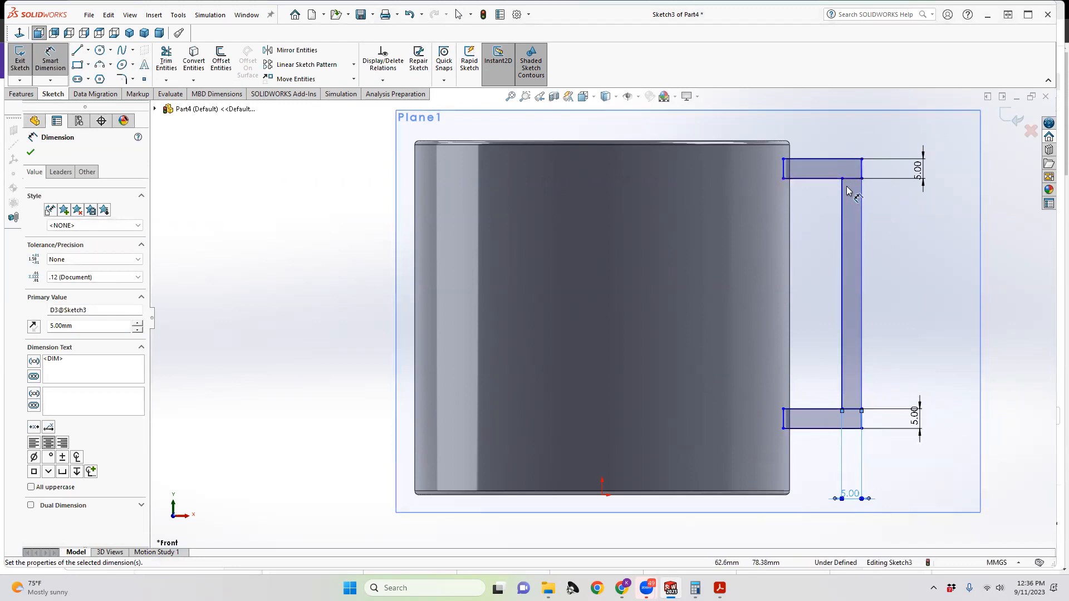
Step: Trim away the line segment separating the vertical grip from the lower arm, using Trim to closest
click(167, 60)
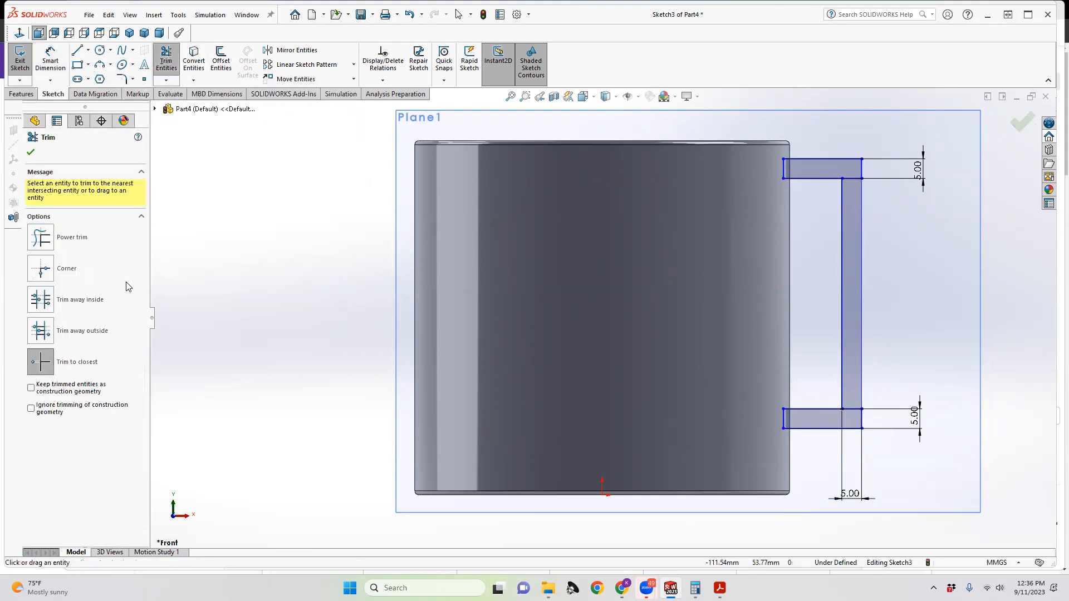
click(75, 372)
scroll(853, 414, down, 5)
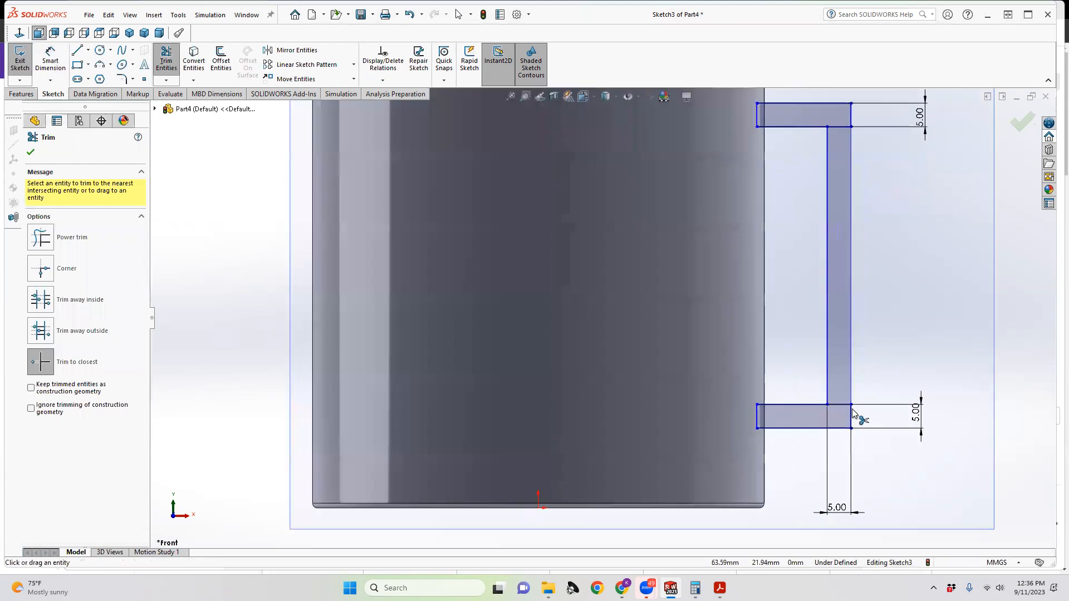
click(717, 366)
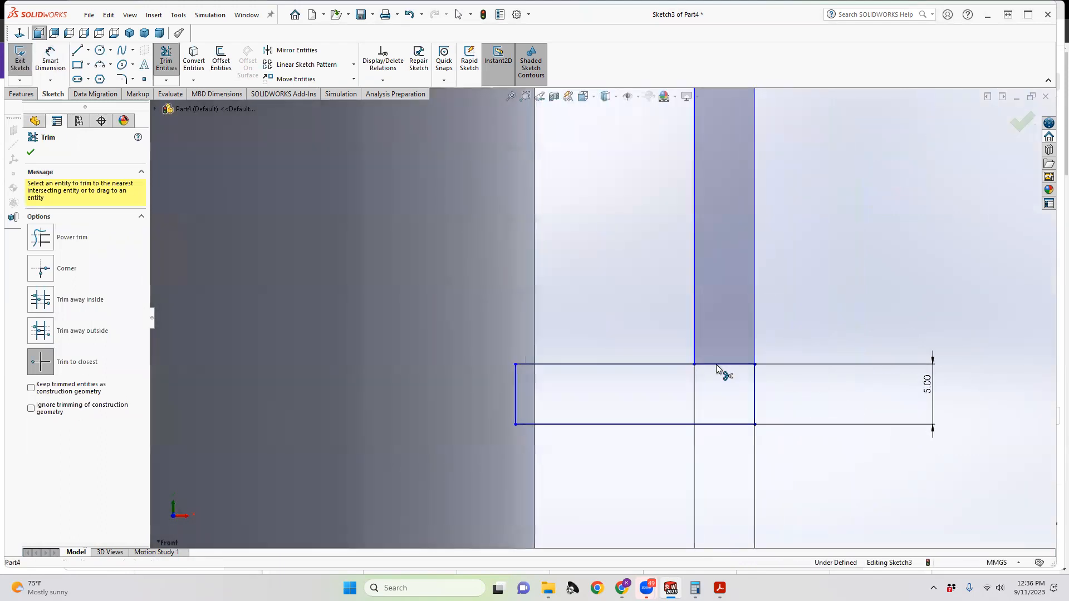
click(716, 364)
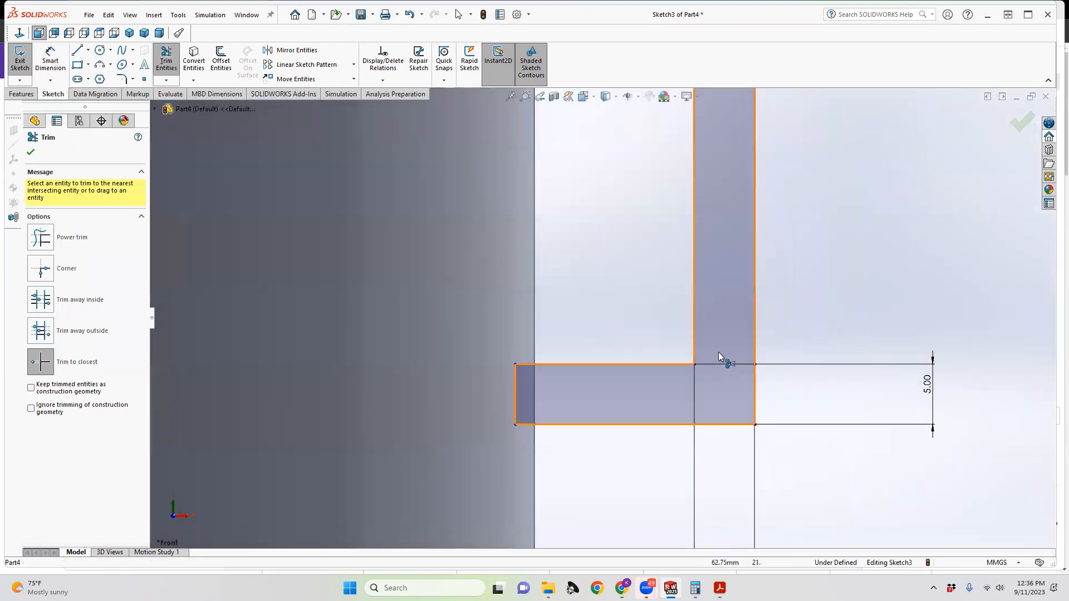
Step: Trim away the line segment separating the vertical grip from the upper arm
scroll(710, 334, up, 6)
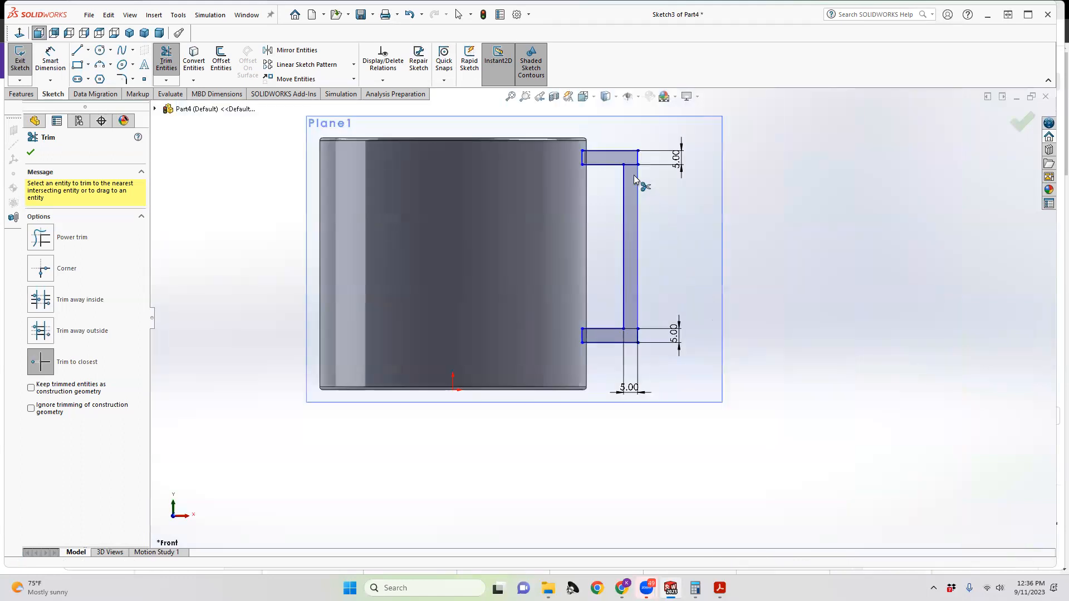
scroll(634, 175, down, 5)
scroll(618, 179, down, 3)
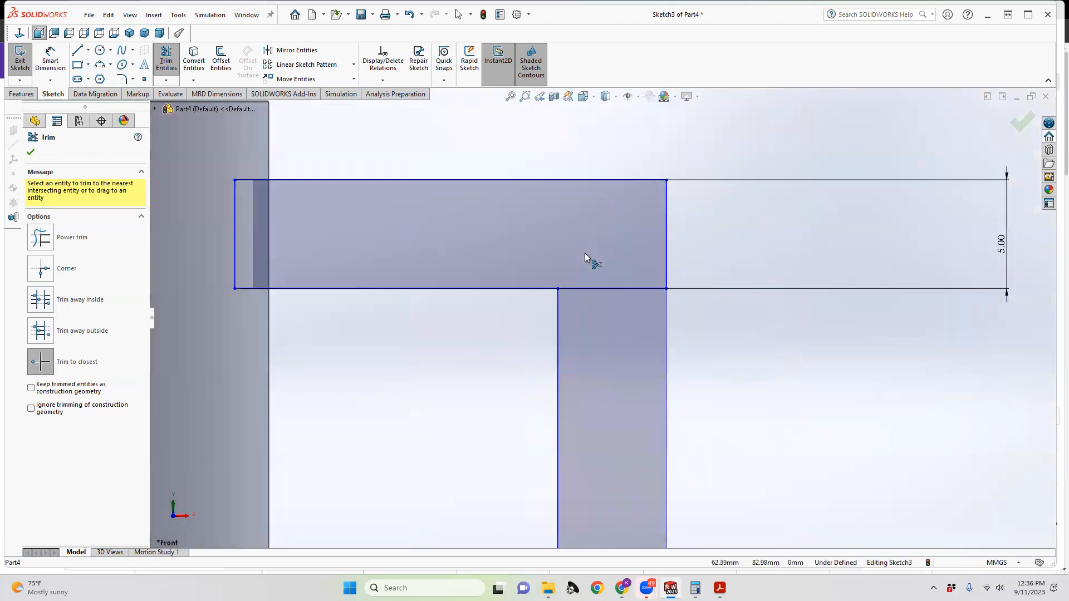
click(583, 288)
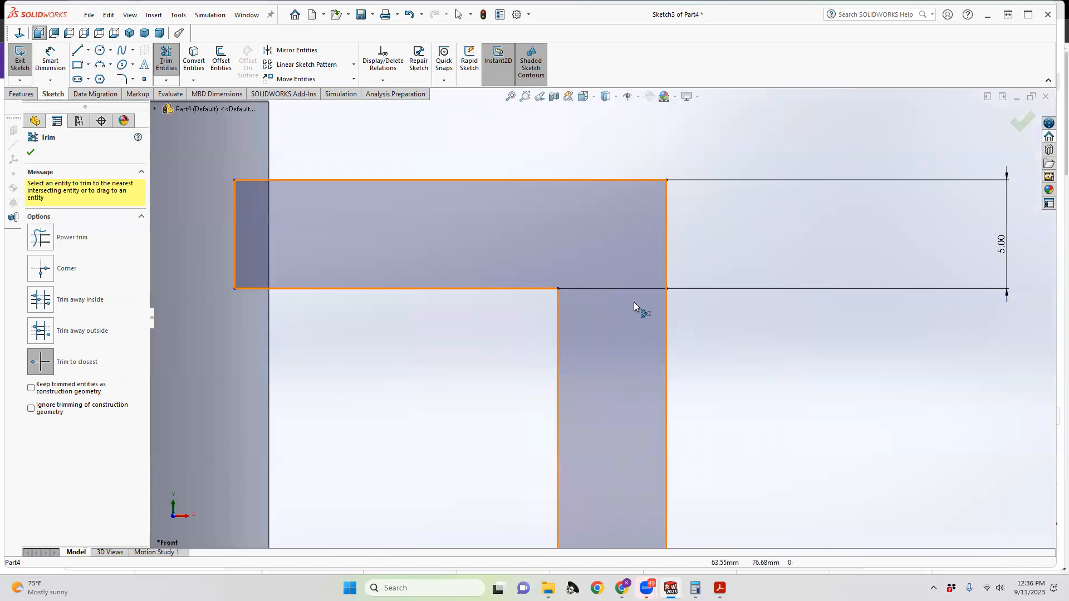
scroll(612, 295, up, 7)
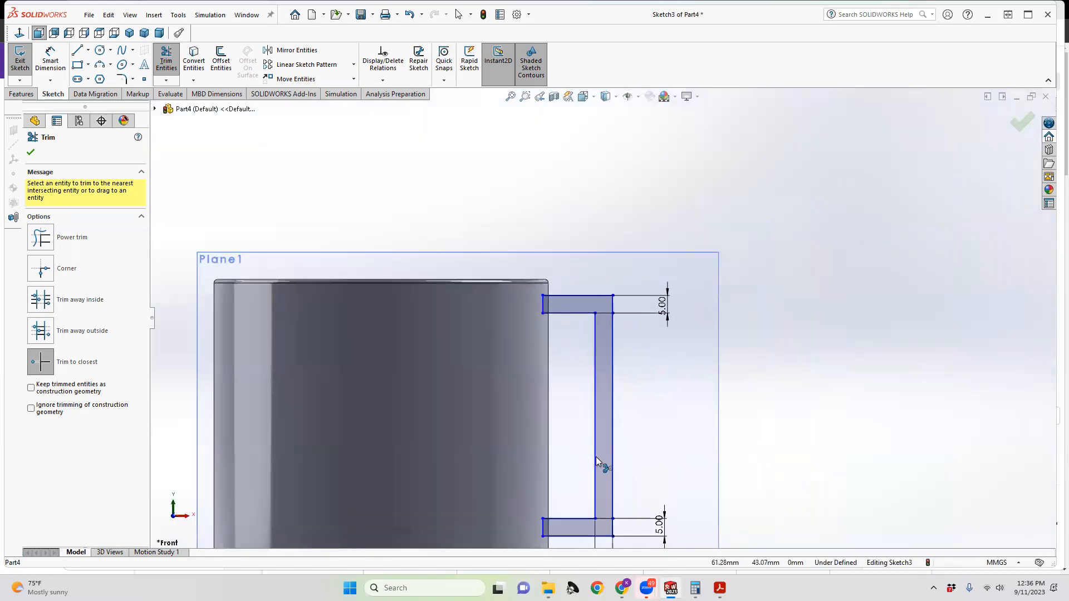
scroll(568, 518, down, 2)
scroll(584, 483, up, 2)
scroll(586, 457, up, 2)
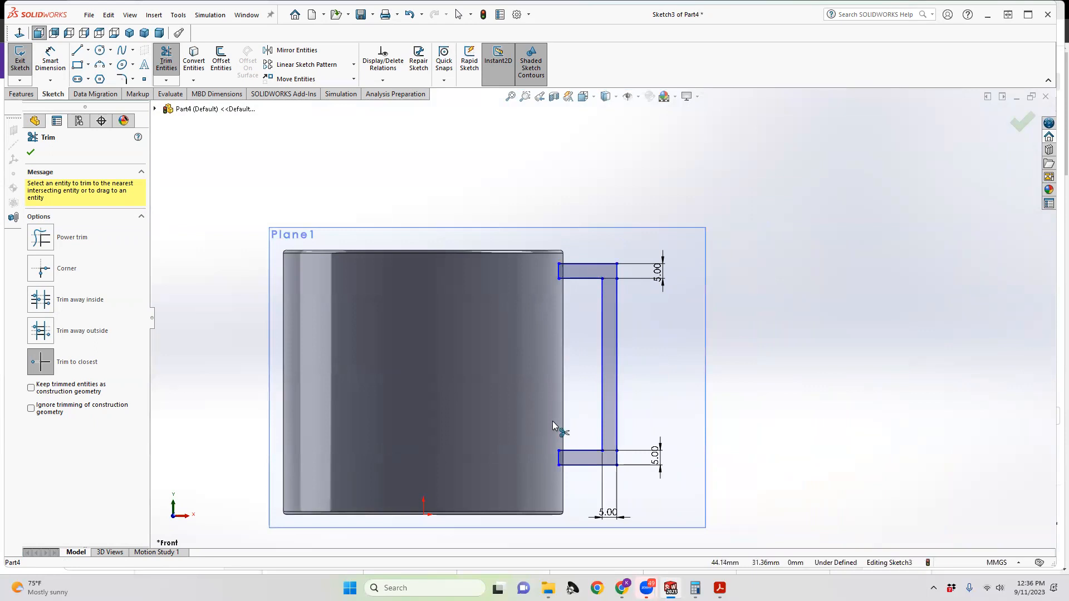
Step: Add 5 mm sketch fillets to the handle's two inner corners
click(124, 79)
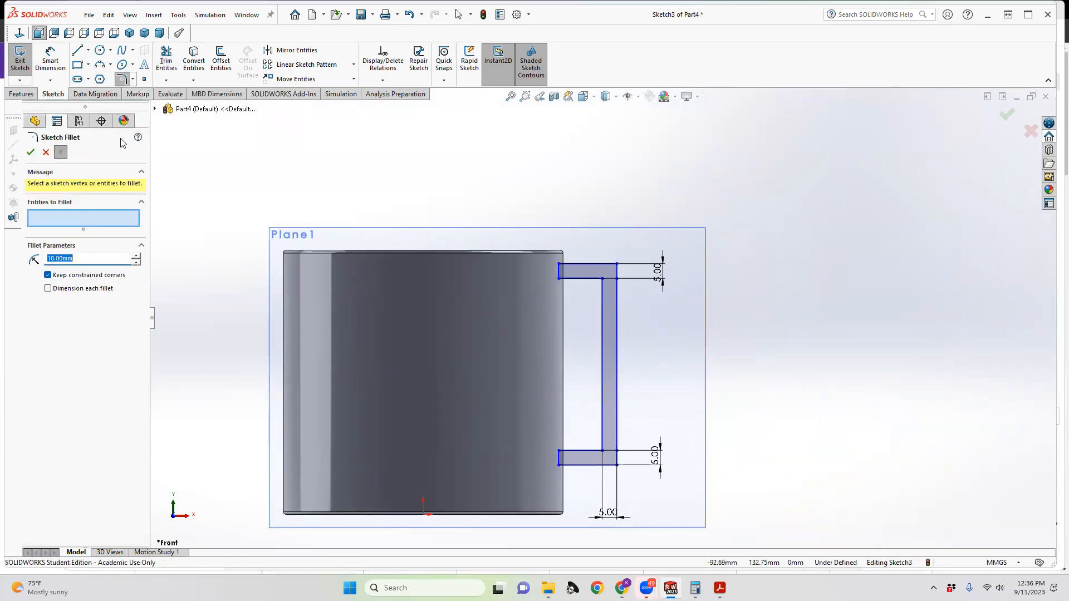
click(602, 280)
click(616, 268)
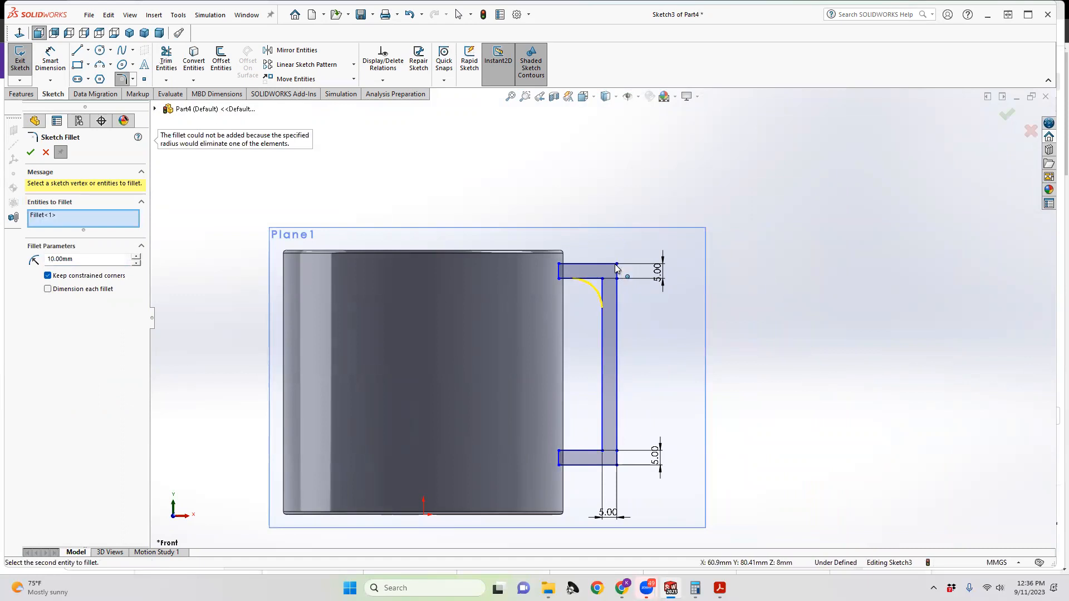
click(601, 450)
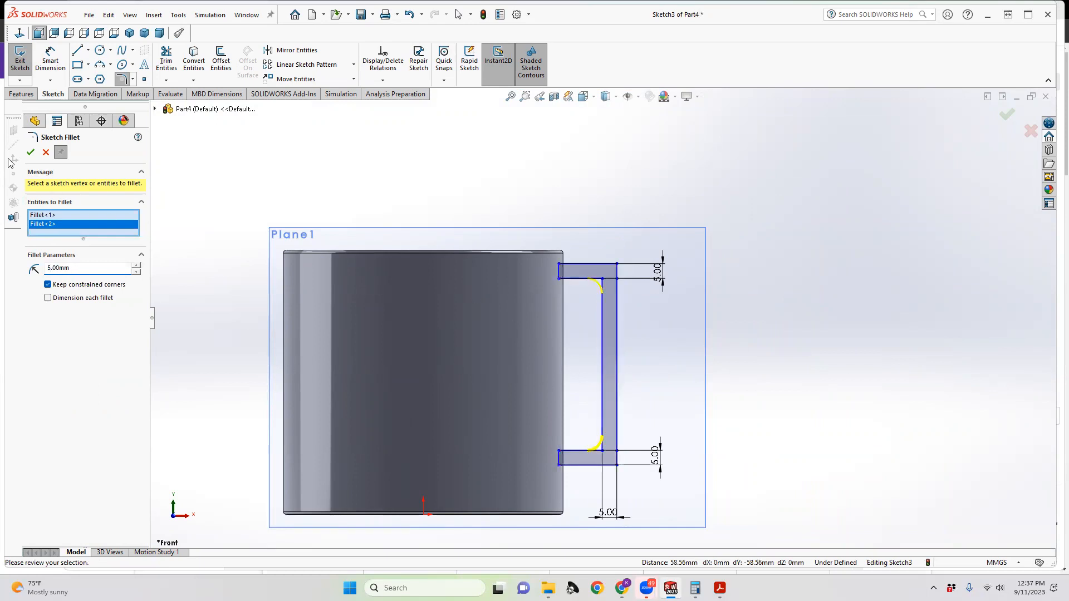
click(30, 153)
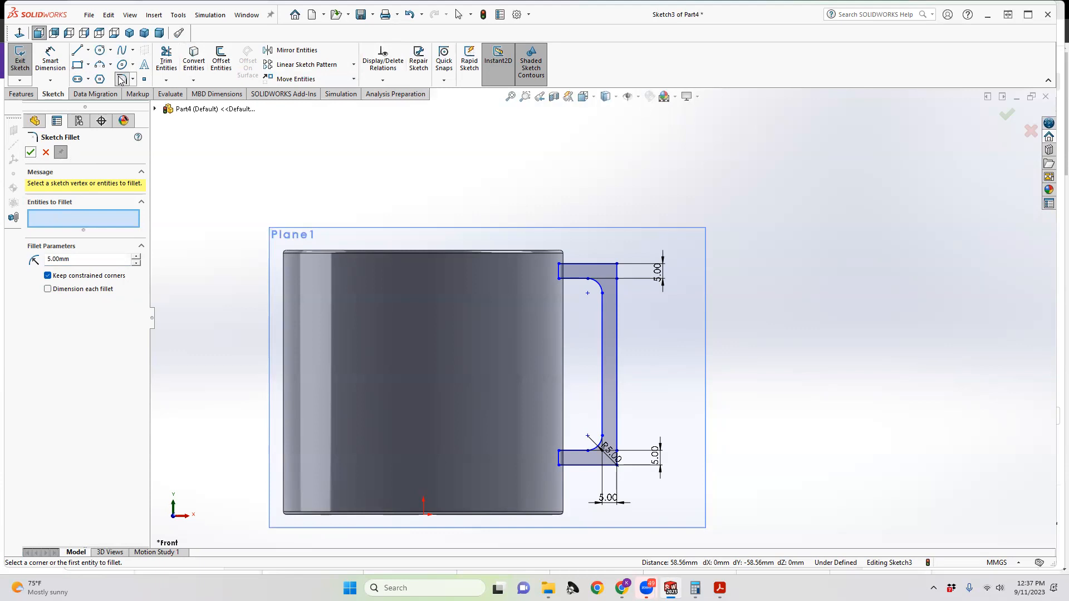
Step: Add 10 mm sketch fillets to the handle's two outer corners and trim away the leftover corner line
click(616, 265)
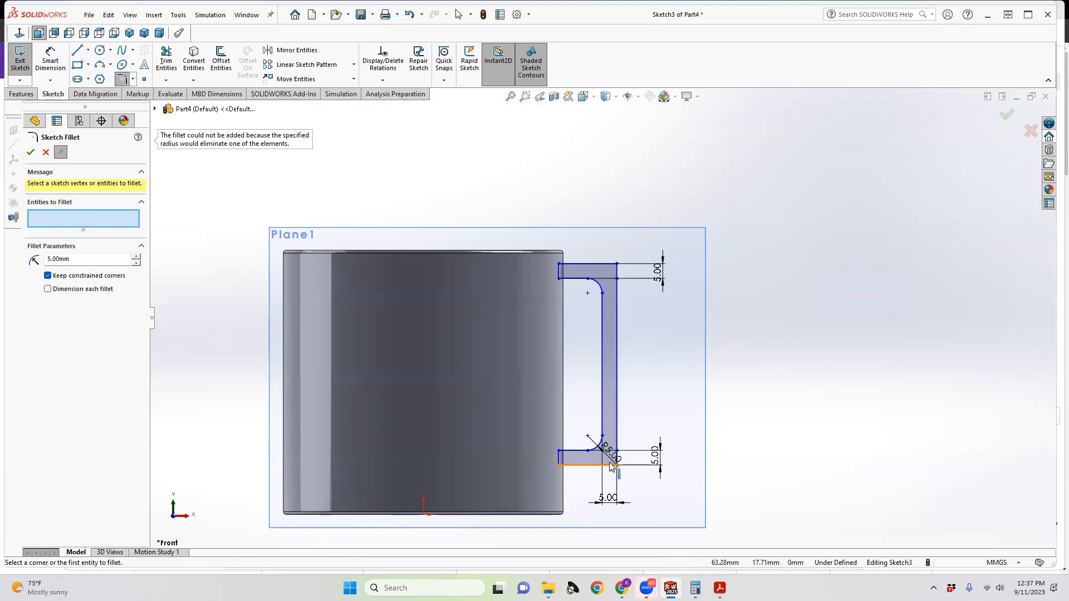
click(610, 467)
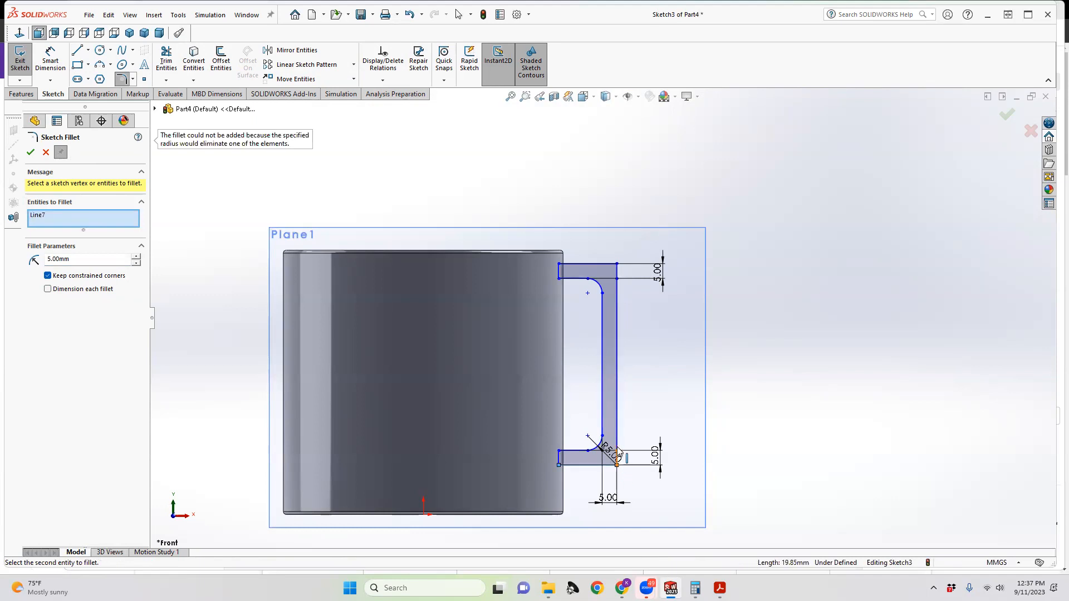
click(617, 454)
scroll(611, 472, down, 2)
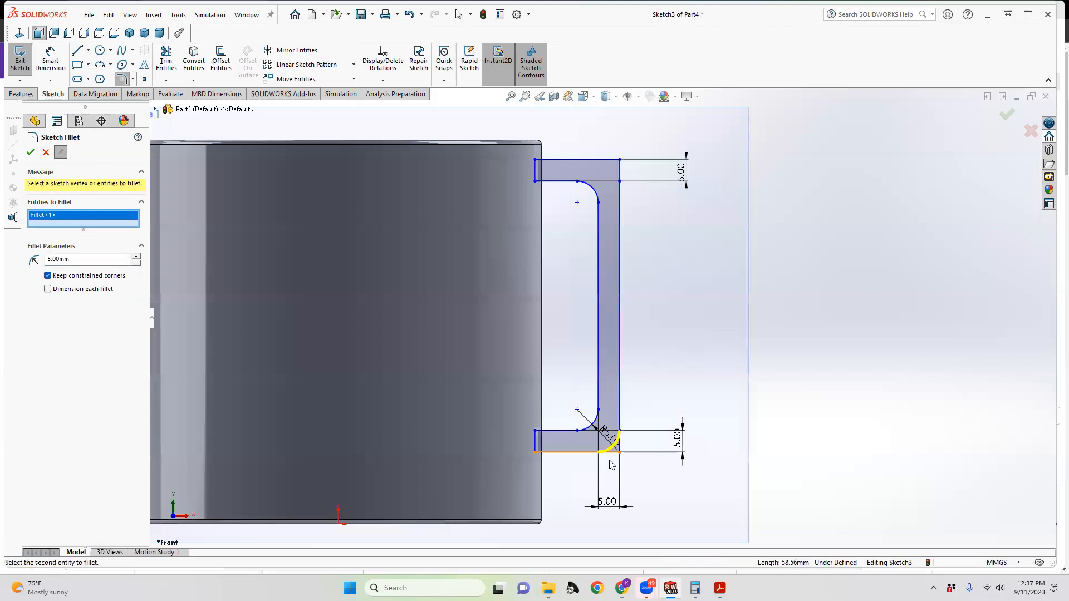
scroll(610, 275, up, 3)
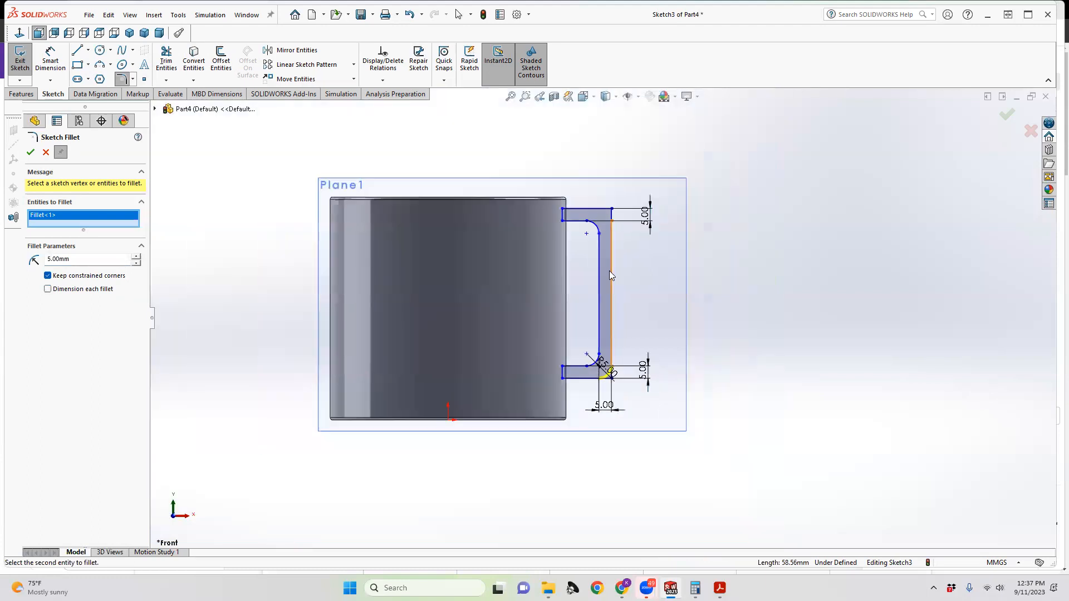
scroll(608, 185, down, 2)
click(616, 271)
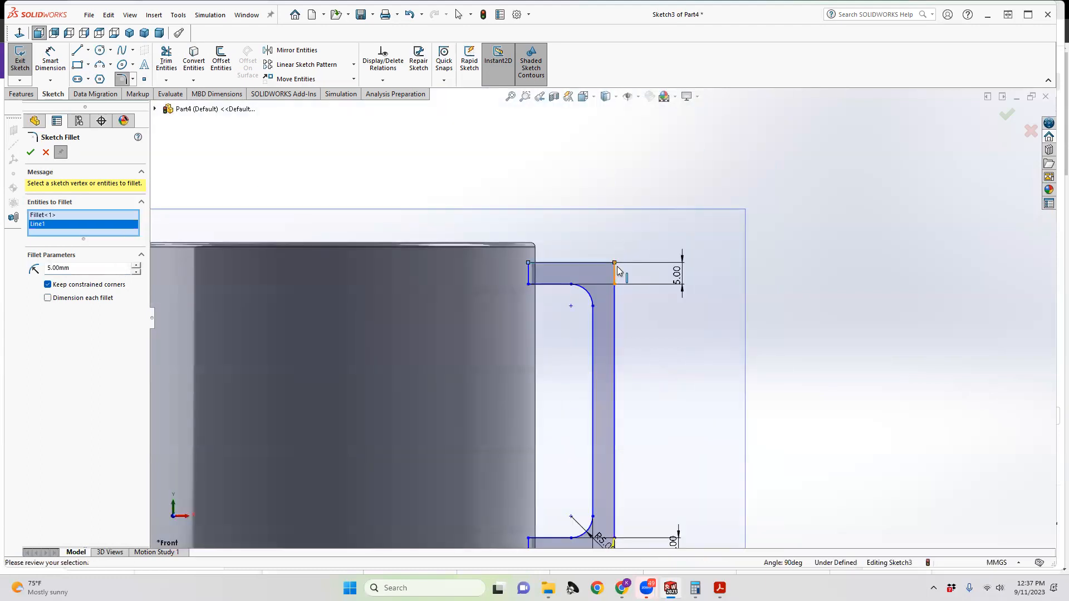
click(617, 273)
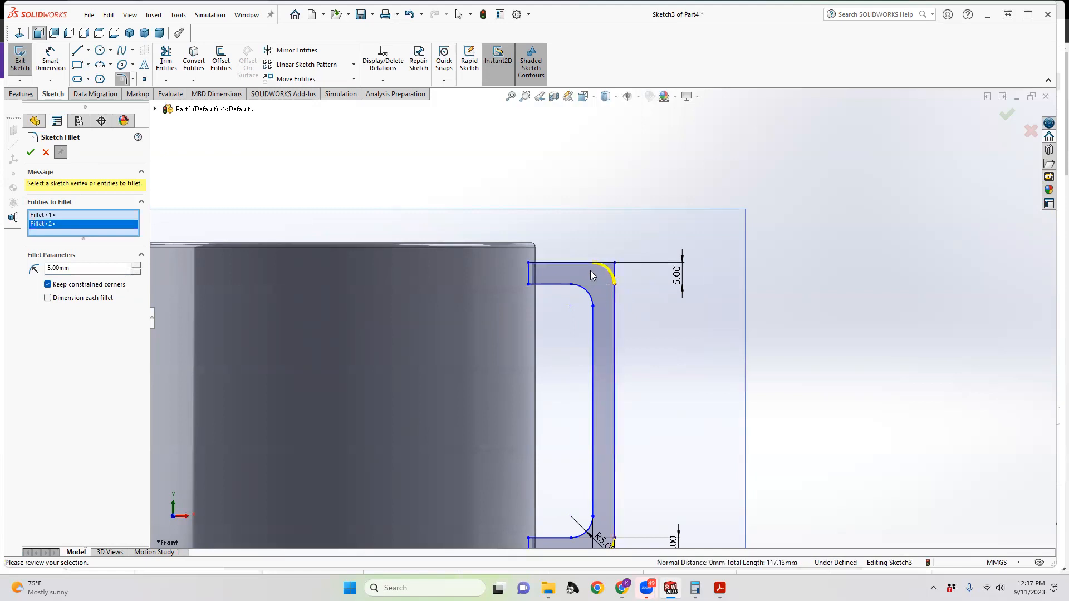
scroll(602, 358, up, 2)
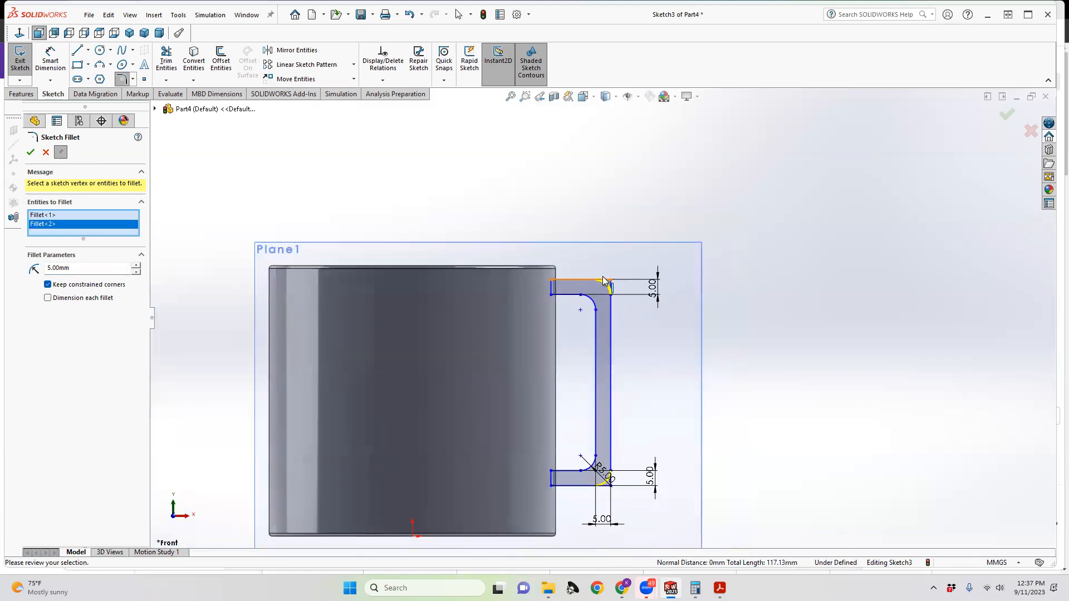
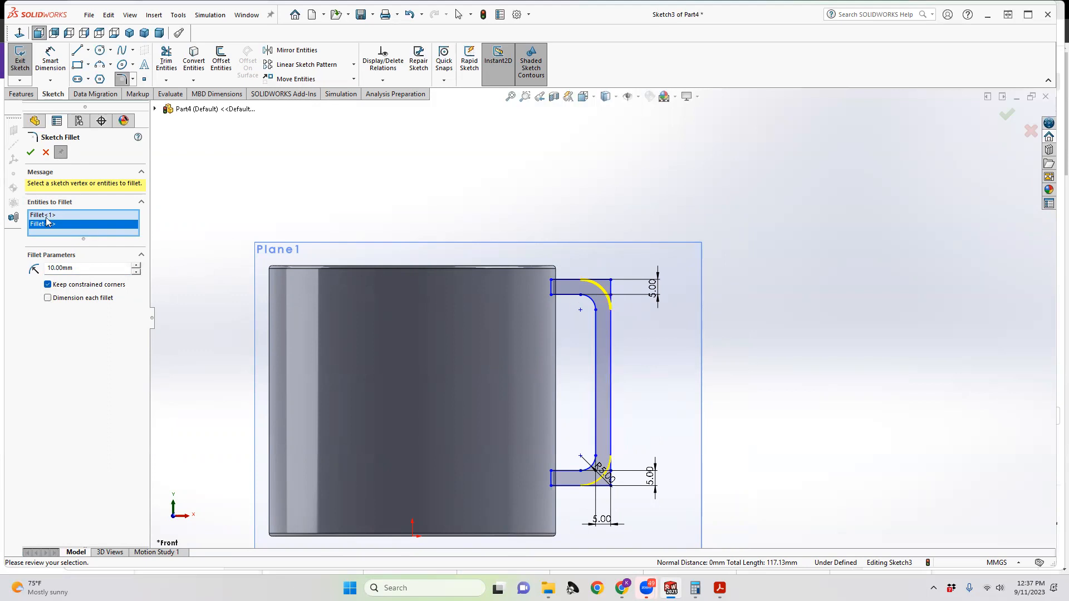
click(31, 153)
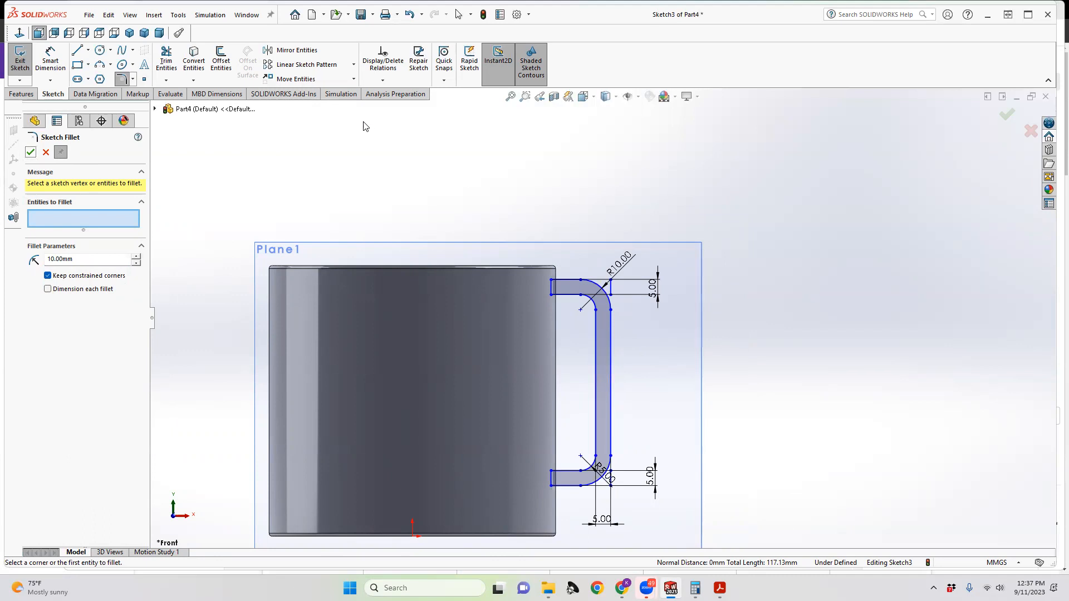
click(166, 60)
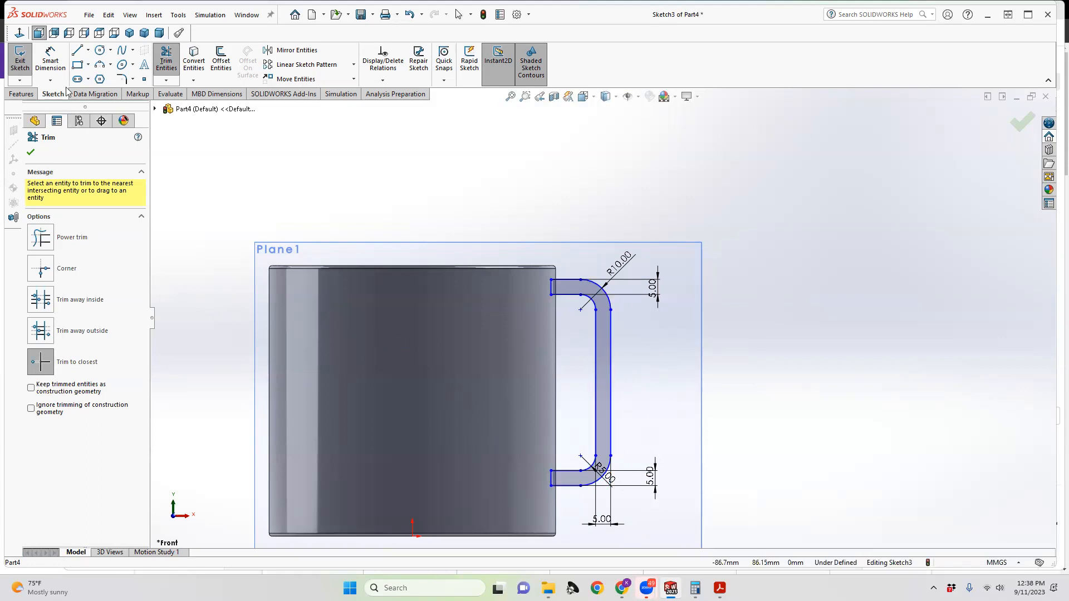
Step: Exit the handle sketch and extrude it as a blind boss 16 mm in the reversed direction, merged with the cup
click(21, 60)
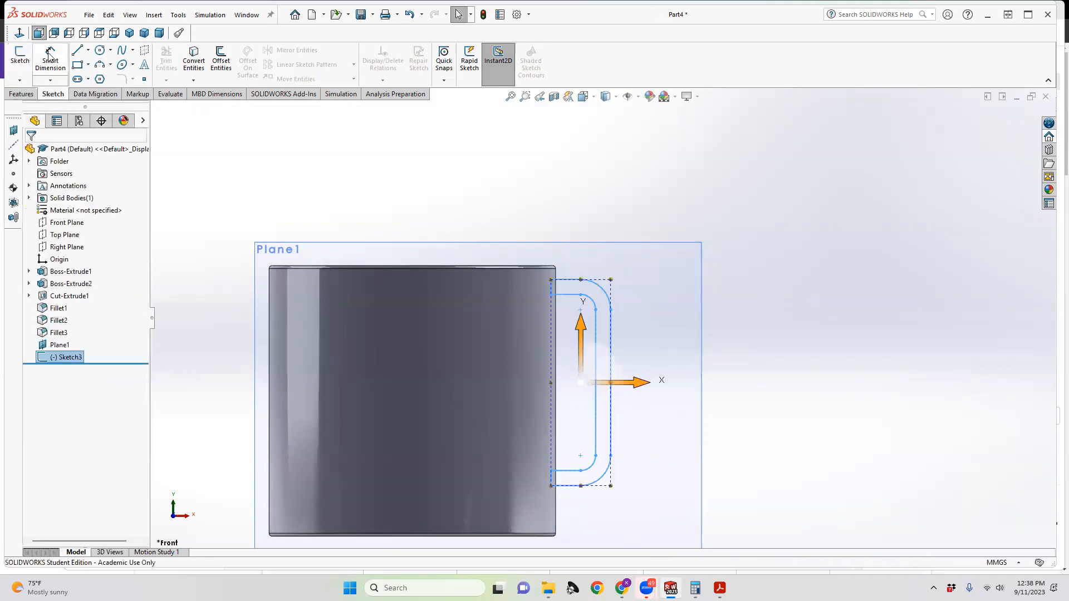
click(12, 94)
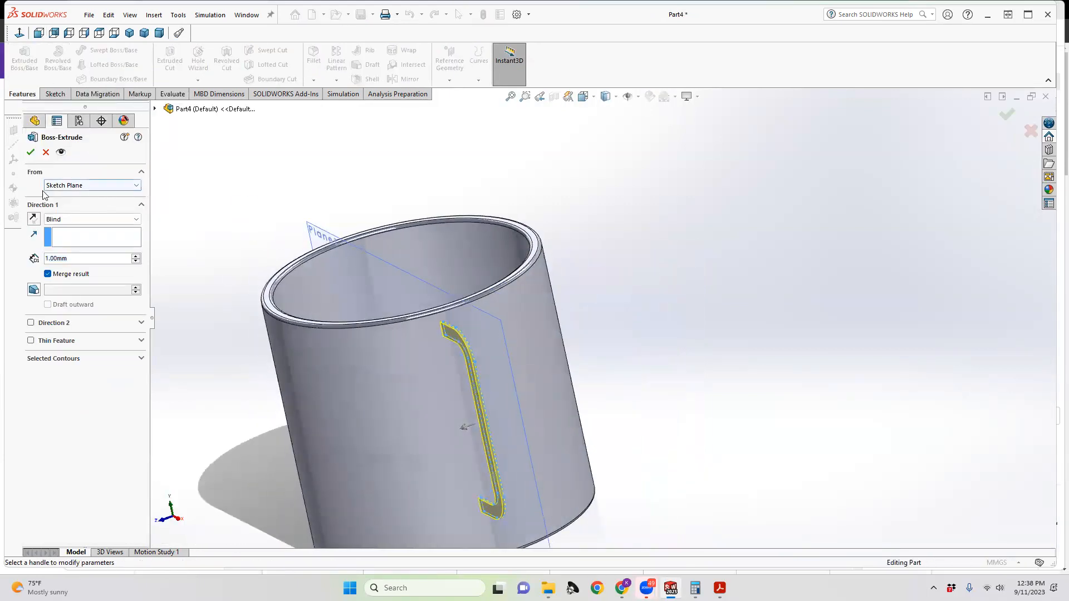
click(32, 220)
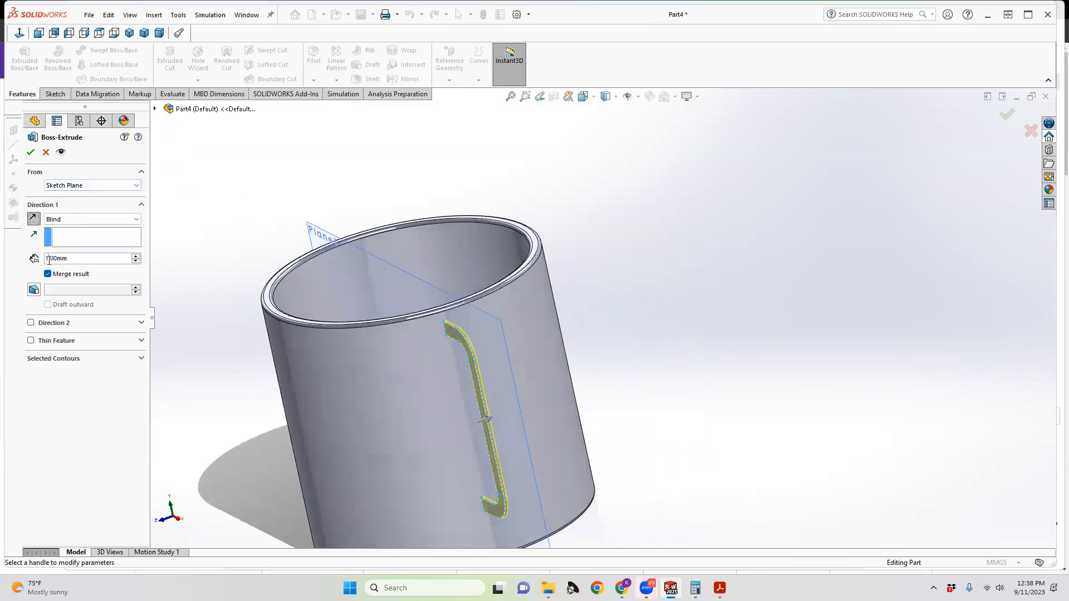
click(48, 259)
text(6)
click(103, 445)
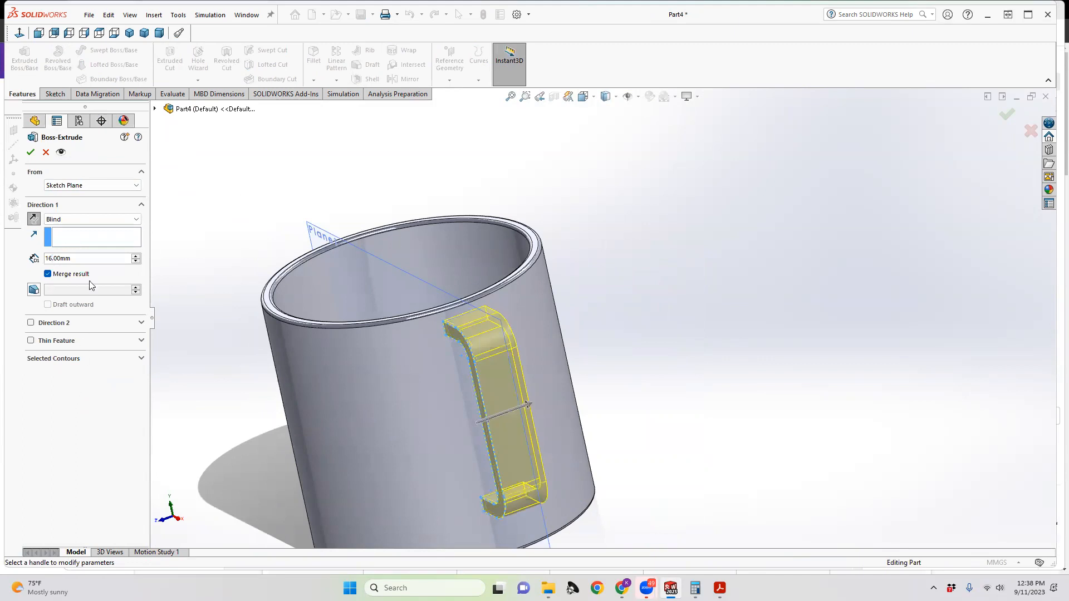
middle_drag(443, 297, 497, 361)
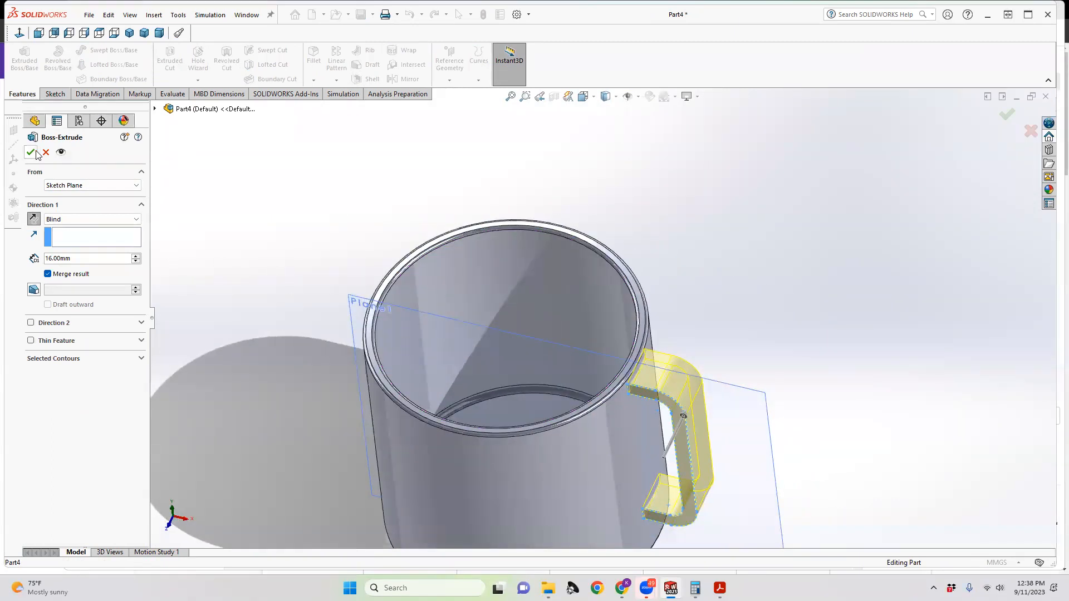
key(Return)
Step: Reopen the sketch of the extruded handle for editing
middle_drag(270, 435, 300, 377)
scroll(300, 378, up, 4)
middle_drag(573, 436, 580, 457)
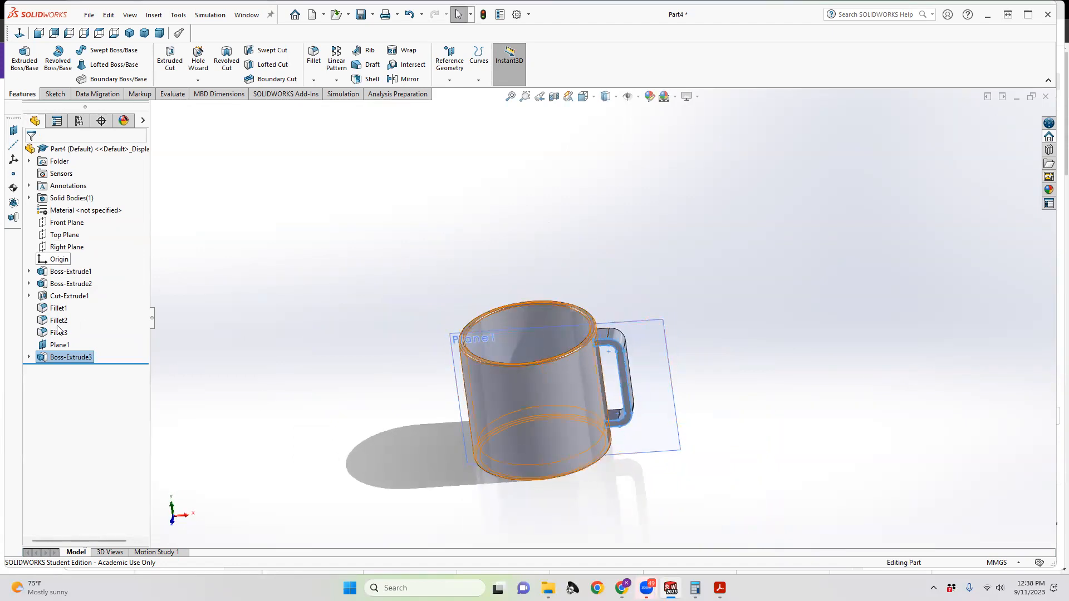
click(29, 357)
right_click(77, 369)
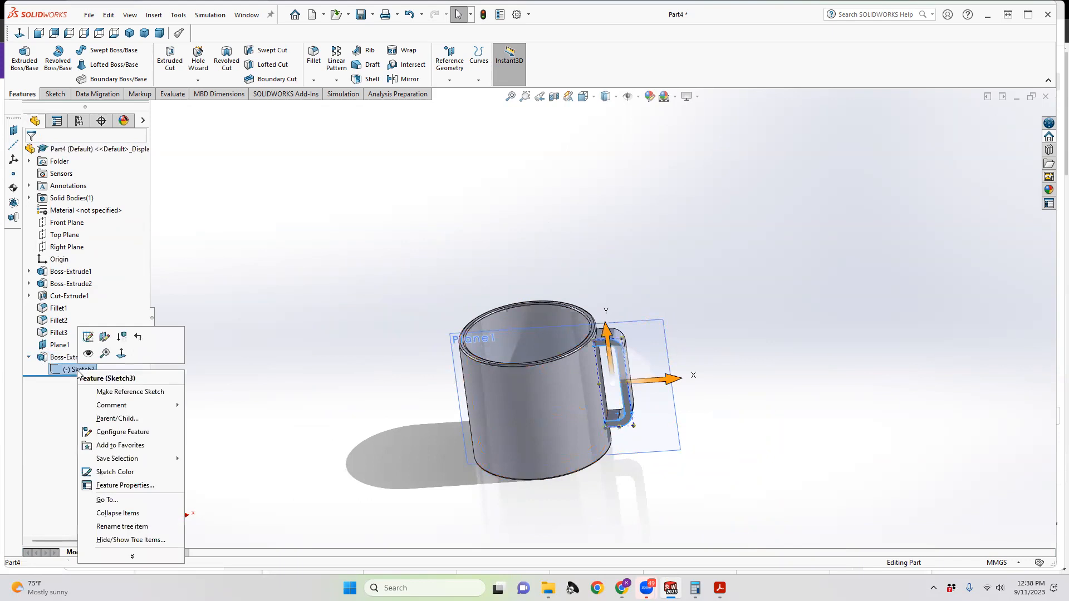
click(88, 337)
middle_drag(538, 386, 616, 344)
scroll(612, 359, down, 6)
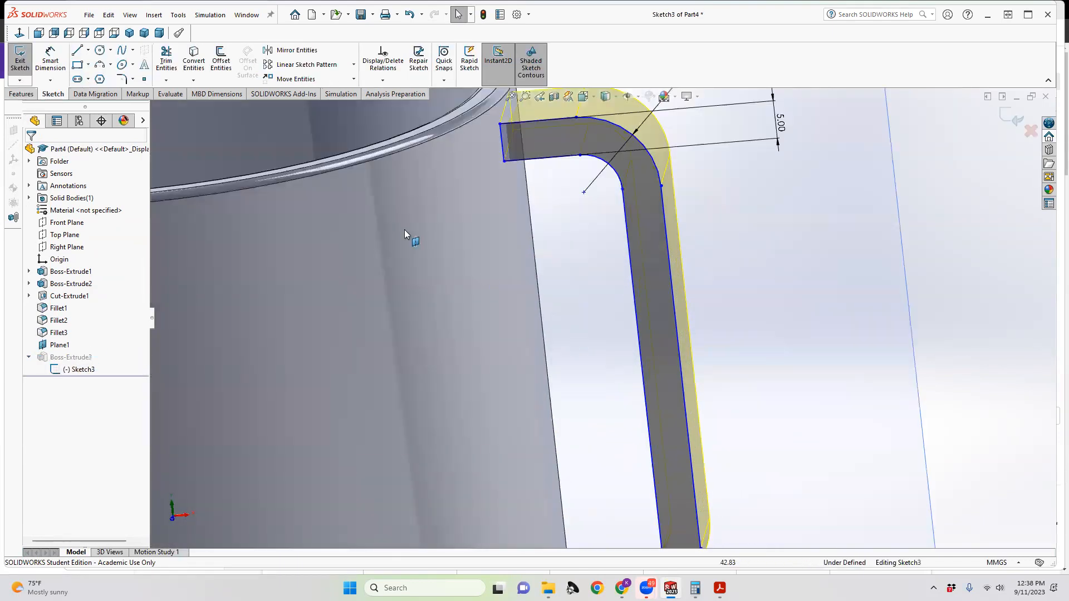
Step: Dimension the straight inner line of the handle's upper arm at 15 mm
click(50, 60)
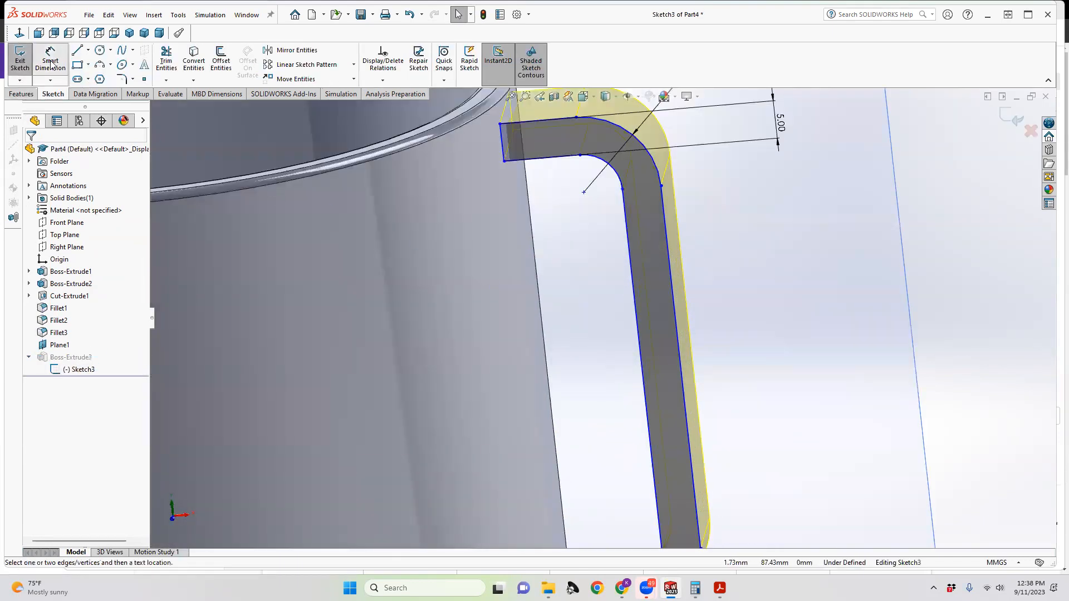
click(519, 164)
scroll(551, 209, up, 5)
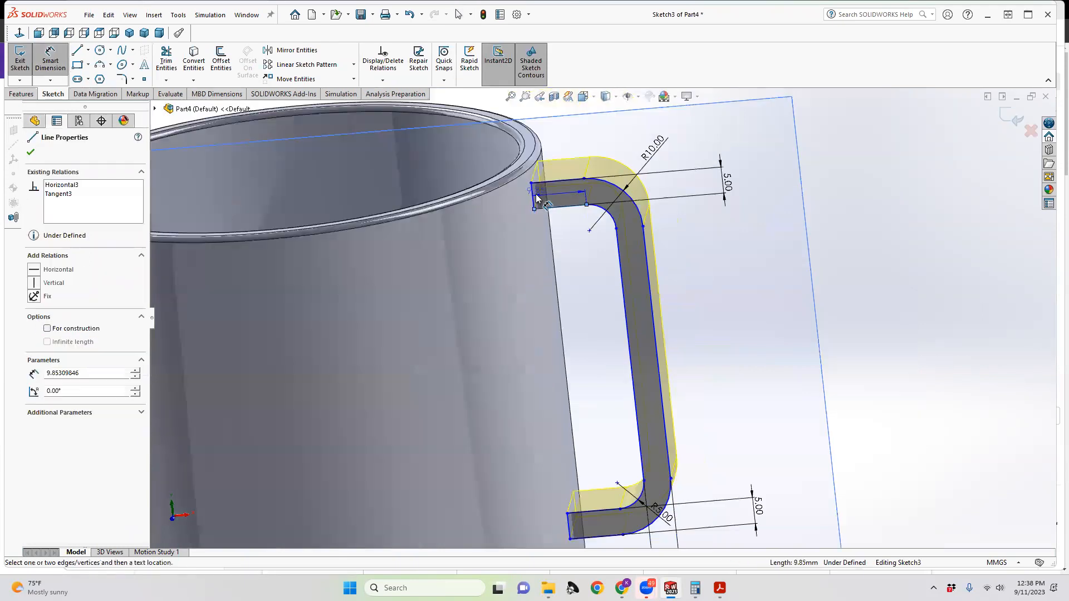
click(541, 175)
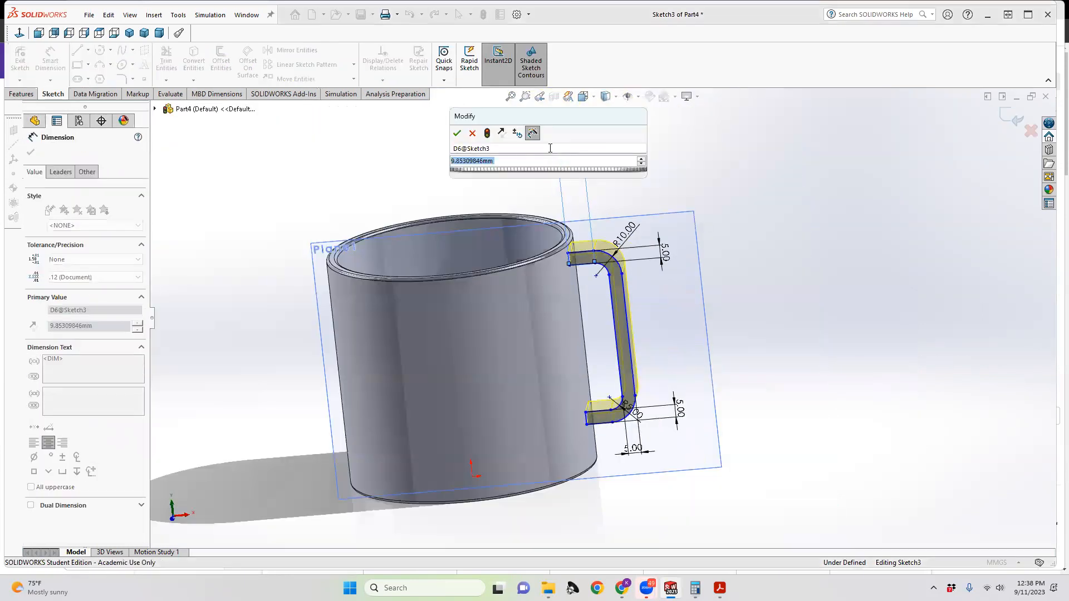
text(15)
key(Return)
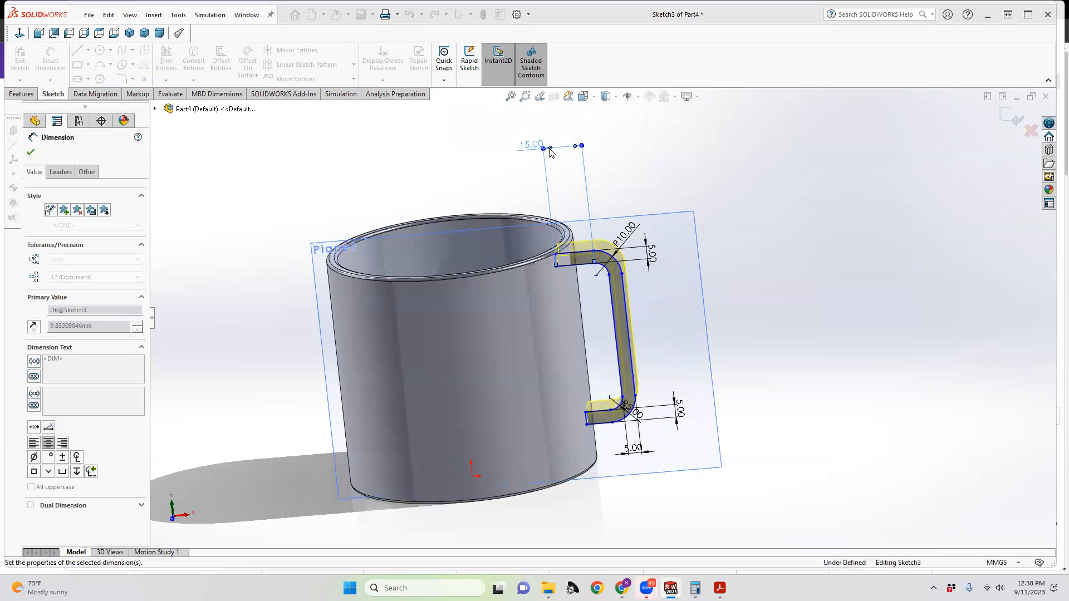
Step: Dimension the straight bottom line of the handle's lower arm at 15 mm
click(598, 423)
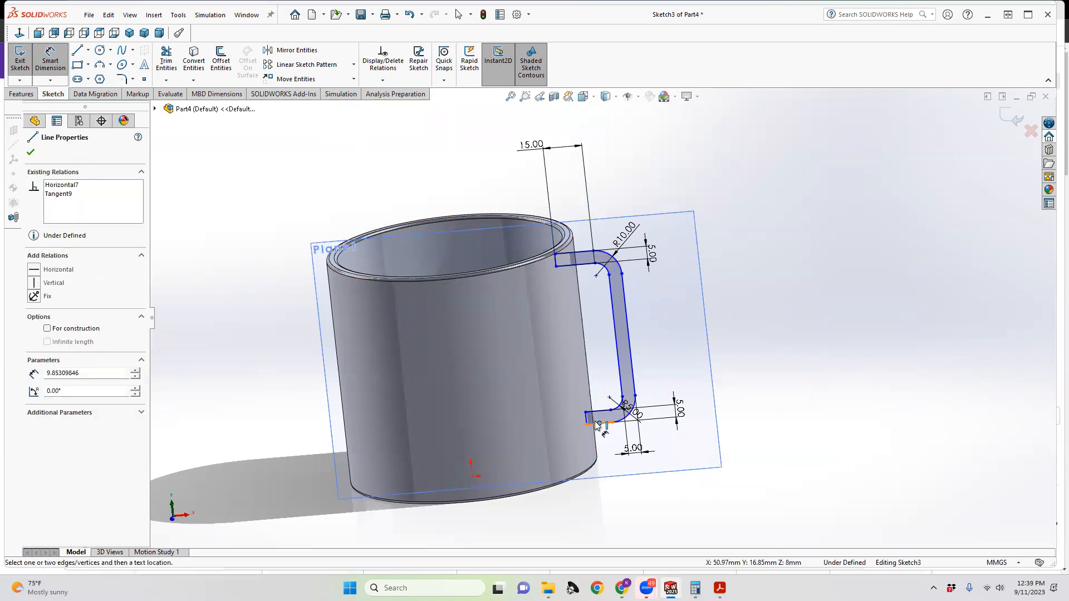
click(593, 423)
click(591, 426)
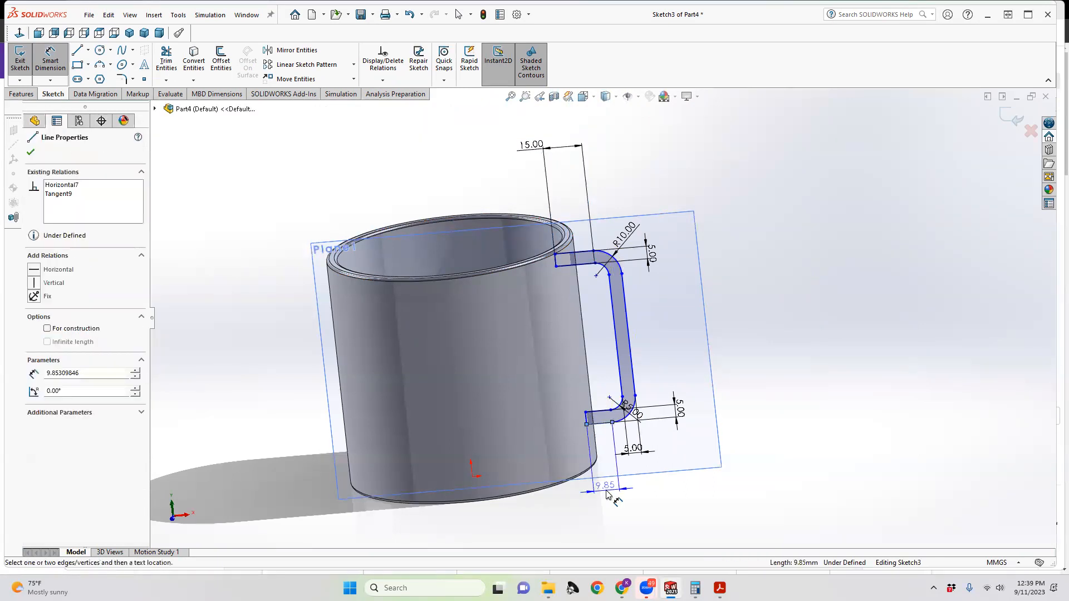
click(599, 441)
text(15)
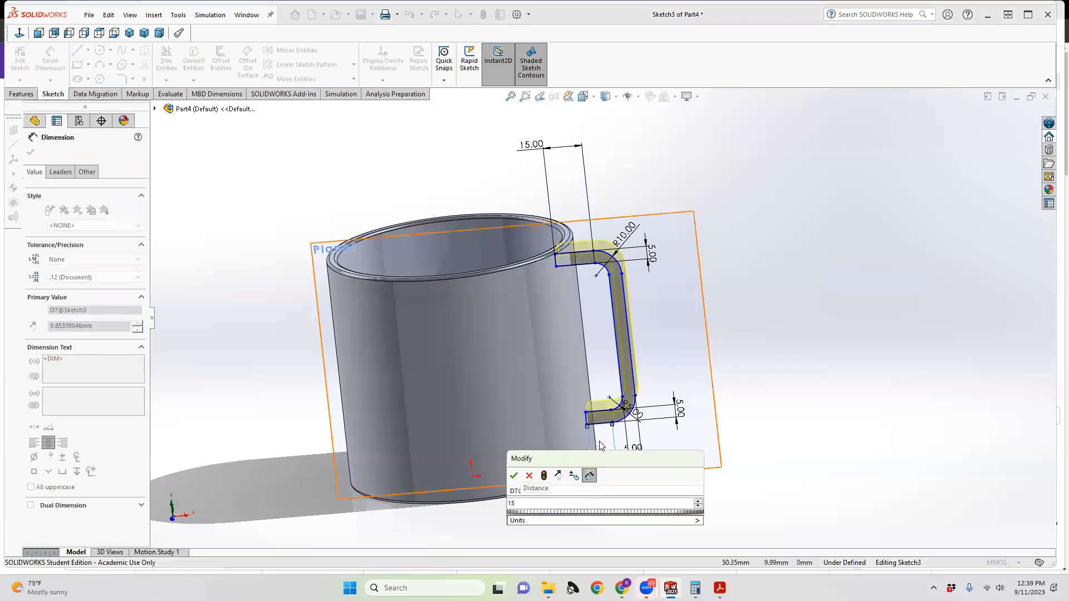
key(Return)
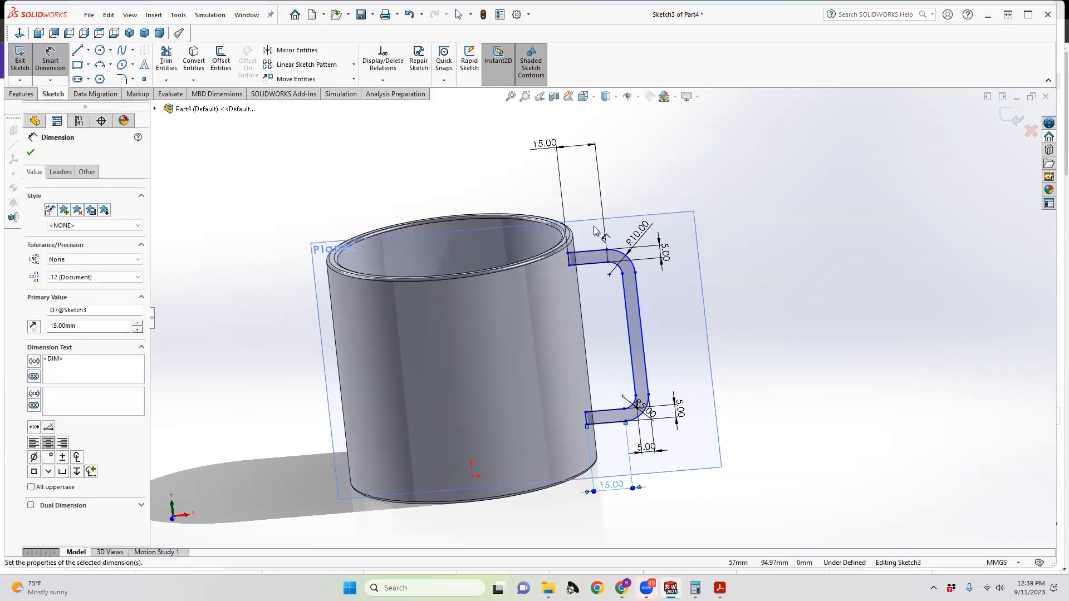
Step: Set the lower and upper arm length dimensions to 20 mm each and exit the handle sketch
middle_drag(619, 372, 618, 348)
double_click(598, 493)
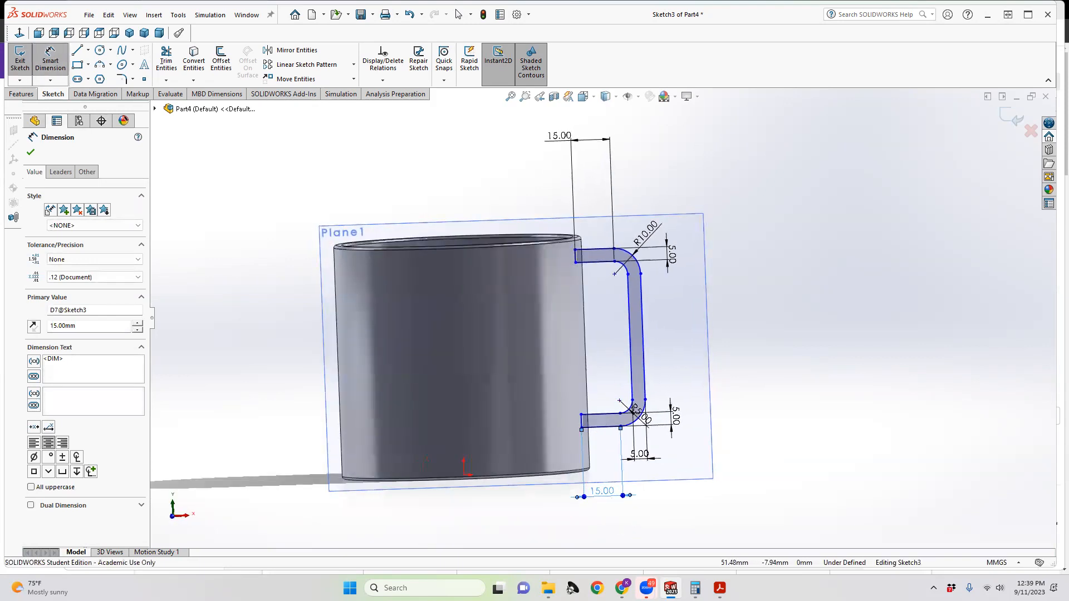
text(20)
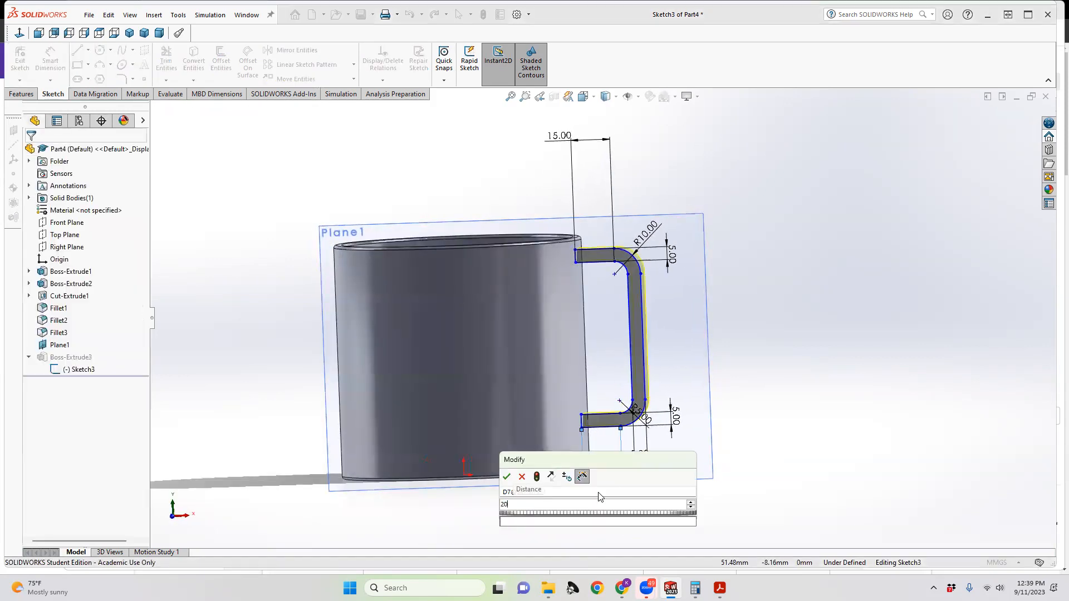
key(Return)
double_click(579, 136)
text(20)
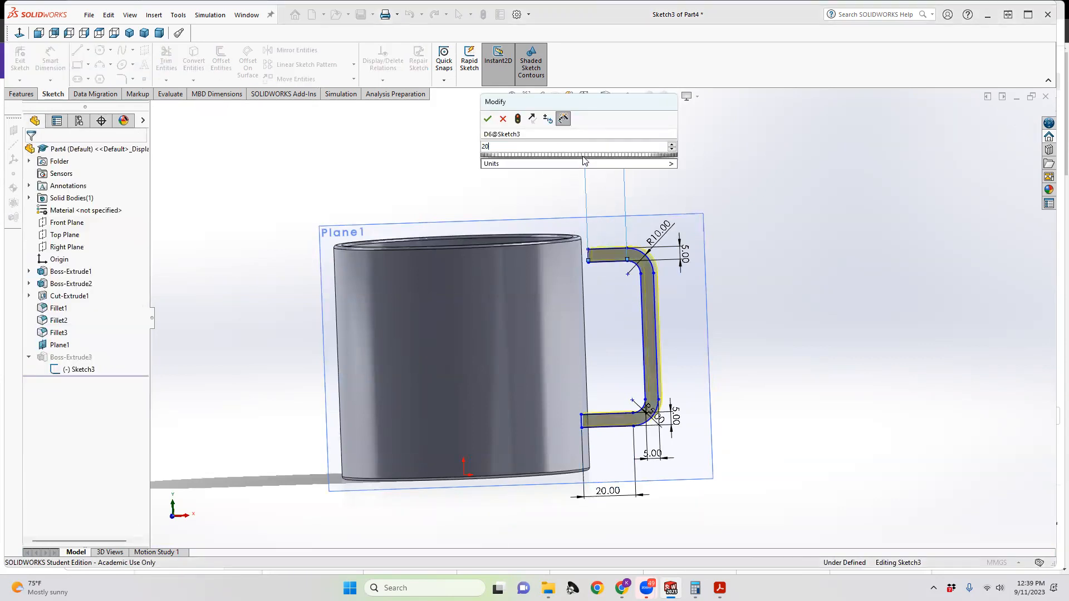
key(Return)
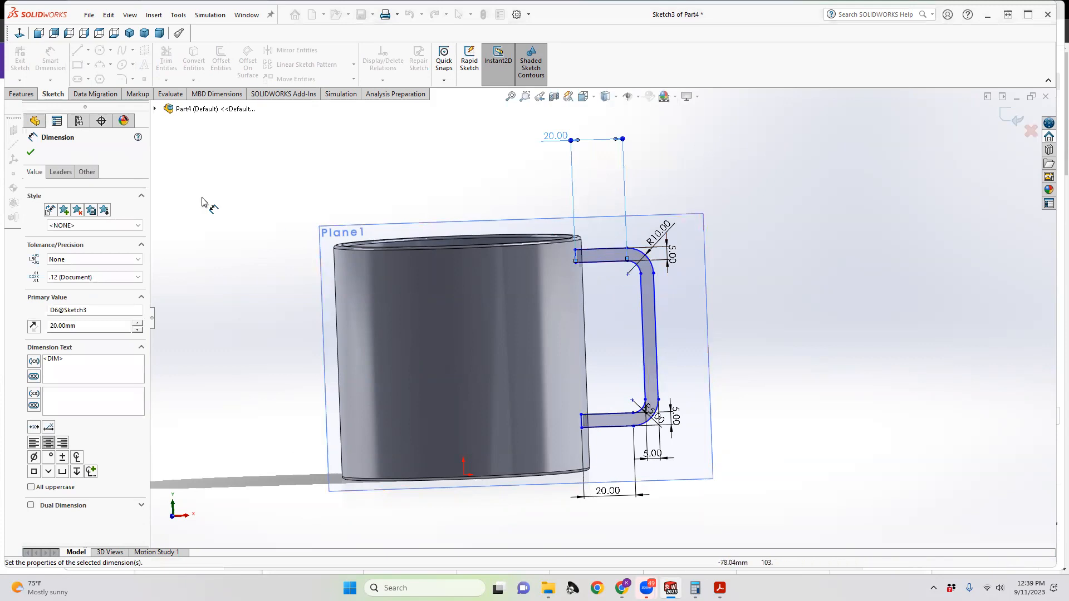
click(31, 149)
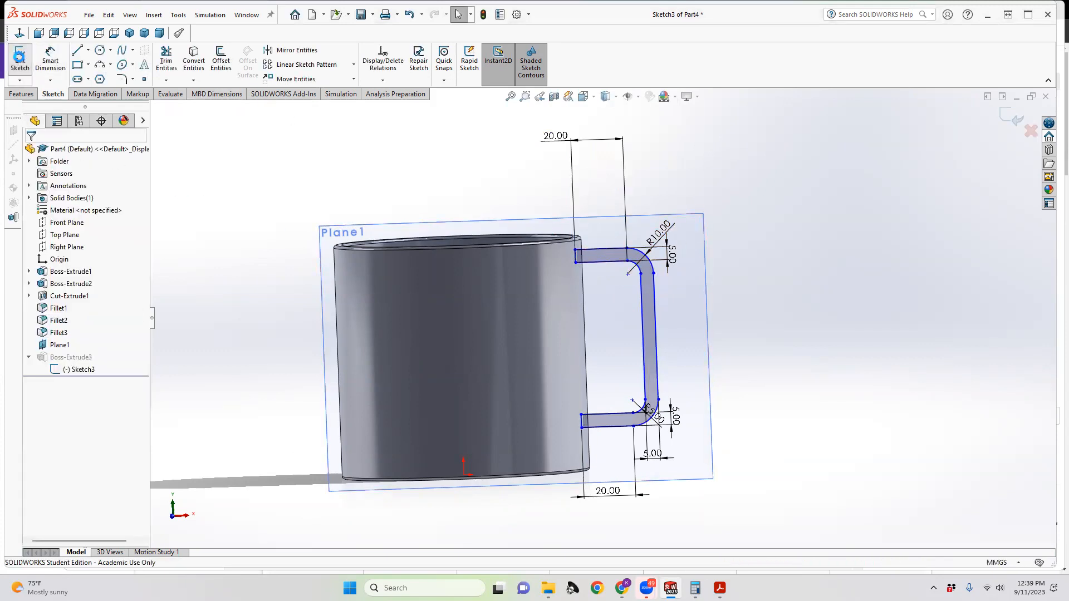
click(20, 58)
Step: Start a constant-size fillet with a 2 mm radius and select three of the handle's long edges
middle_drag(768, 273, 604, 234)
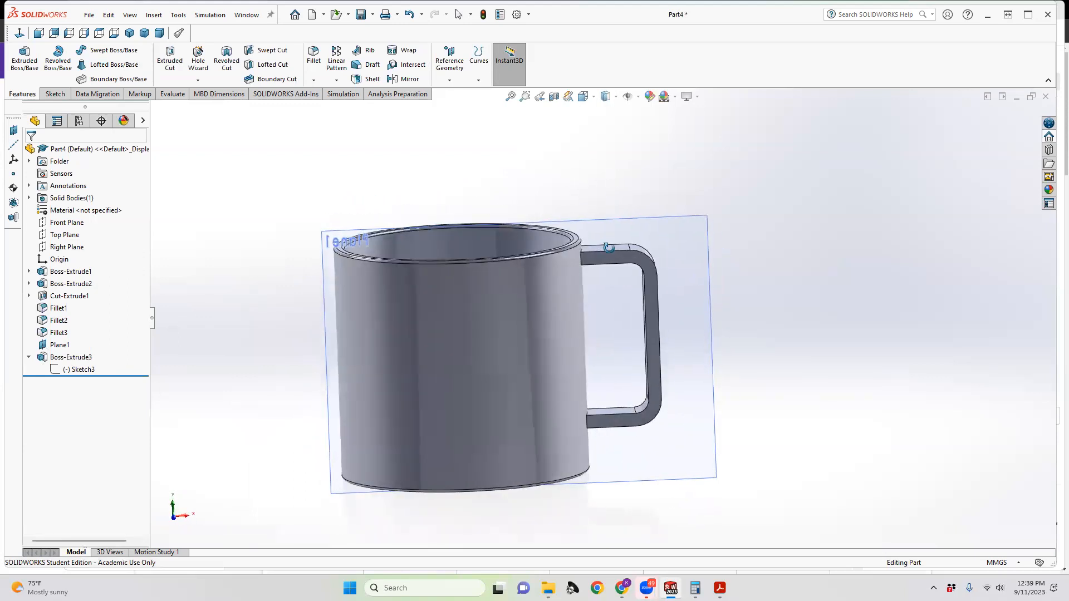
middle_drag(480, 332, 437, 352)
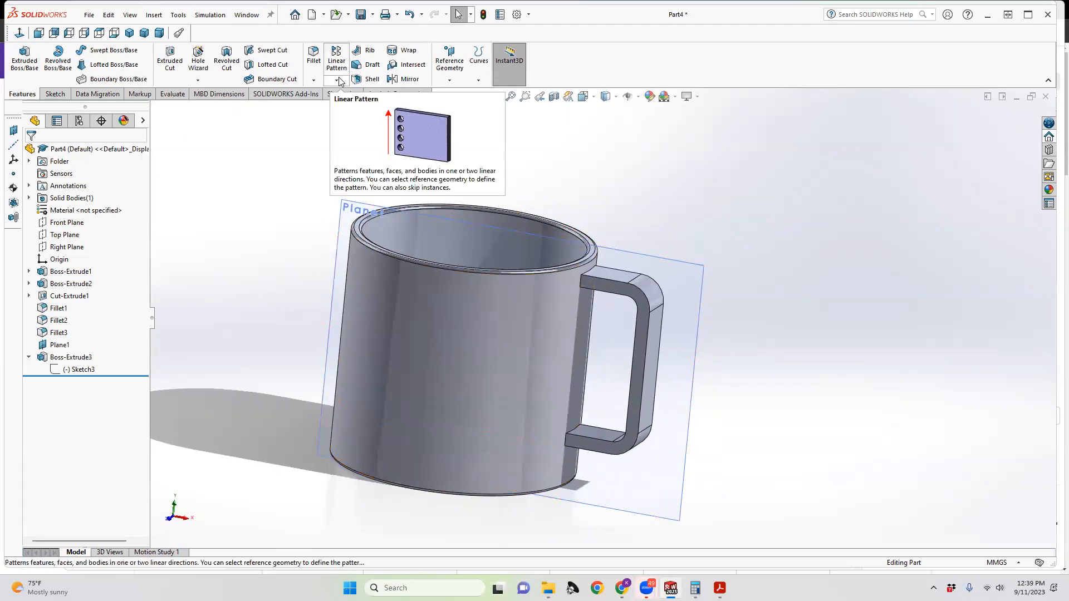
click(314, 56)
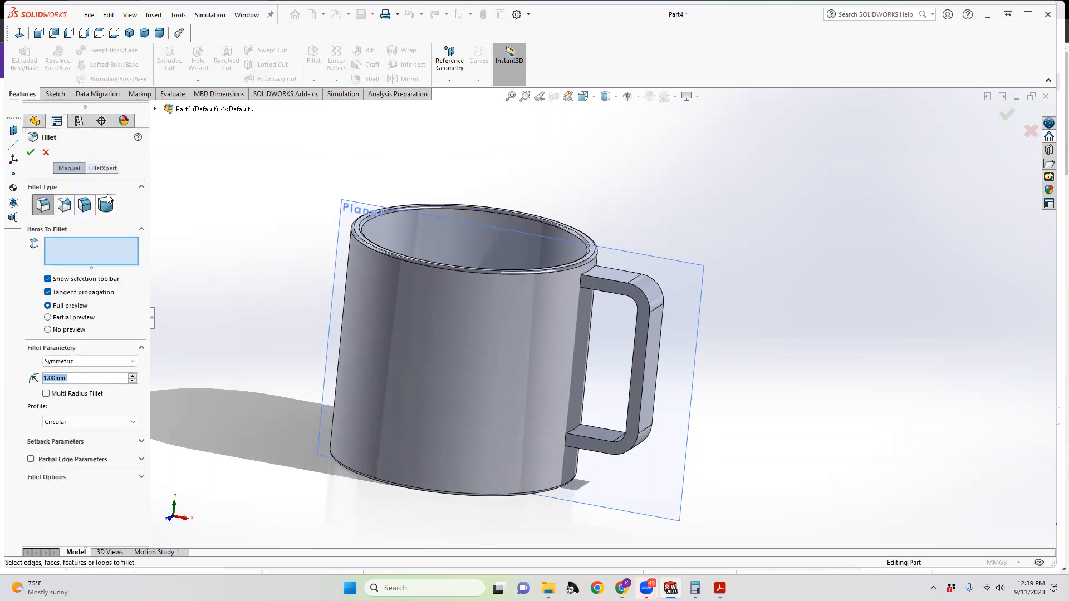
click(48, 379)
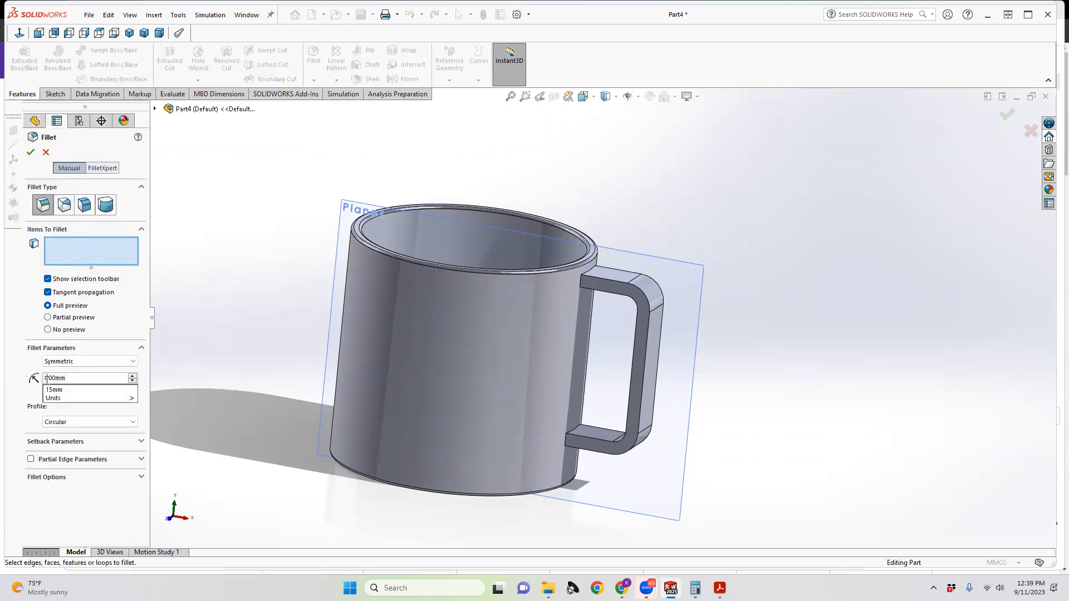
key(BackSpace)
text(2)
click(72, 245)
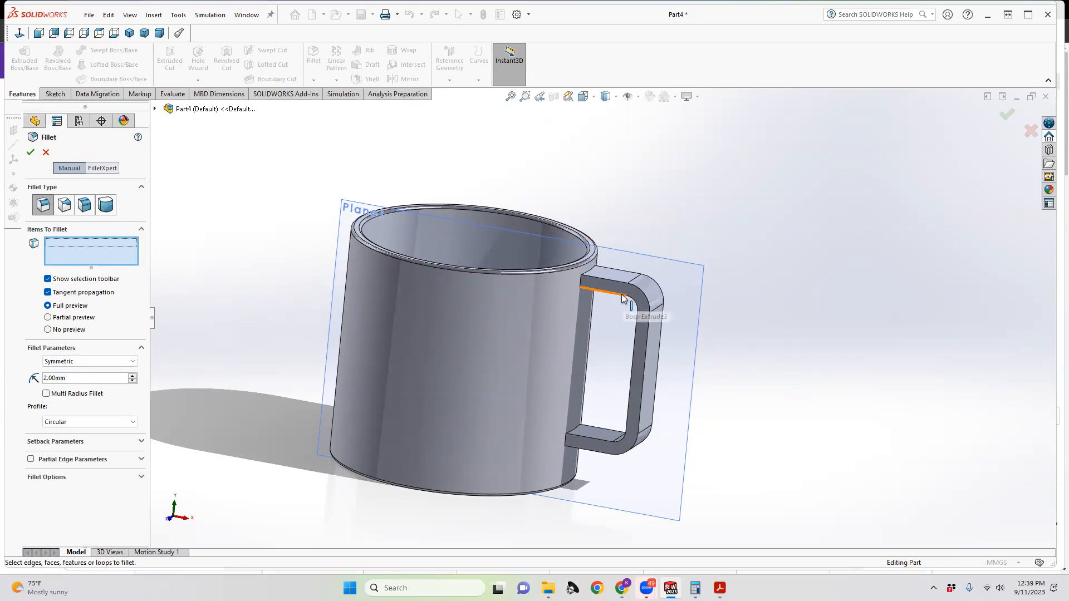
click(639, 306)
middle_drag(647, 322, 457, 467)
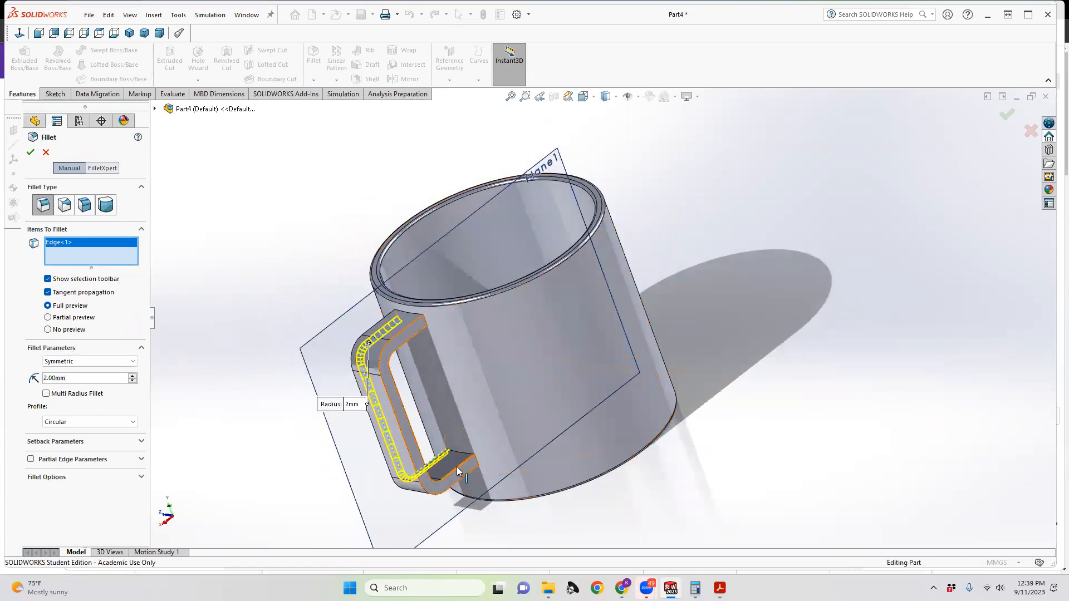
click(429, 474)
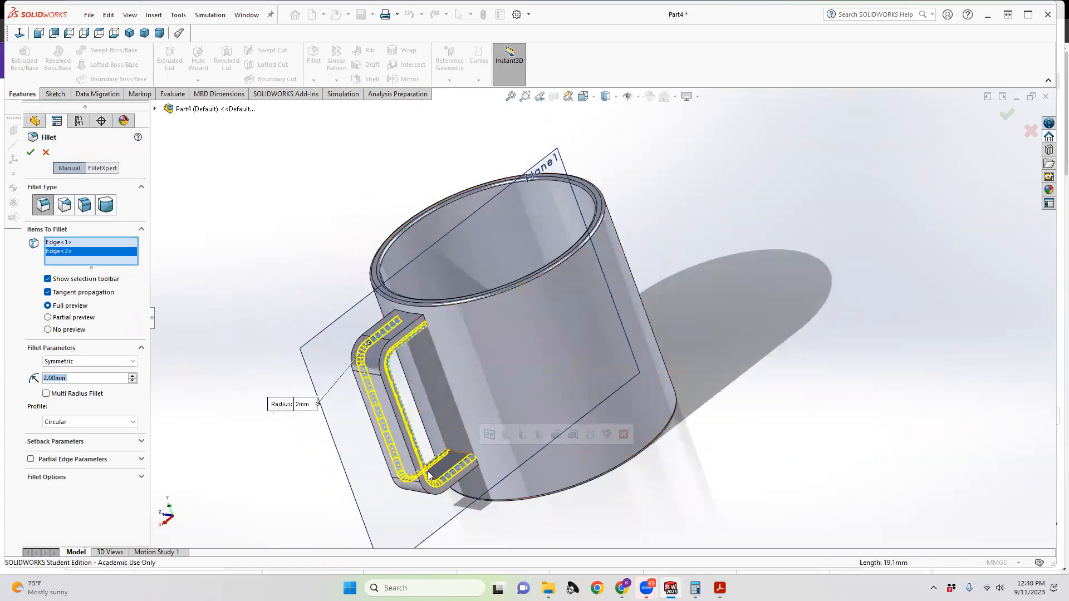
click(396, 334)
Step: Add the handle's remaining long outer edge to the fillet selection
middle_drag(396, 335, 488, 362)
middle_drag(620, 325, 583, 349)
scroll(583, 350, down, 3)
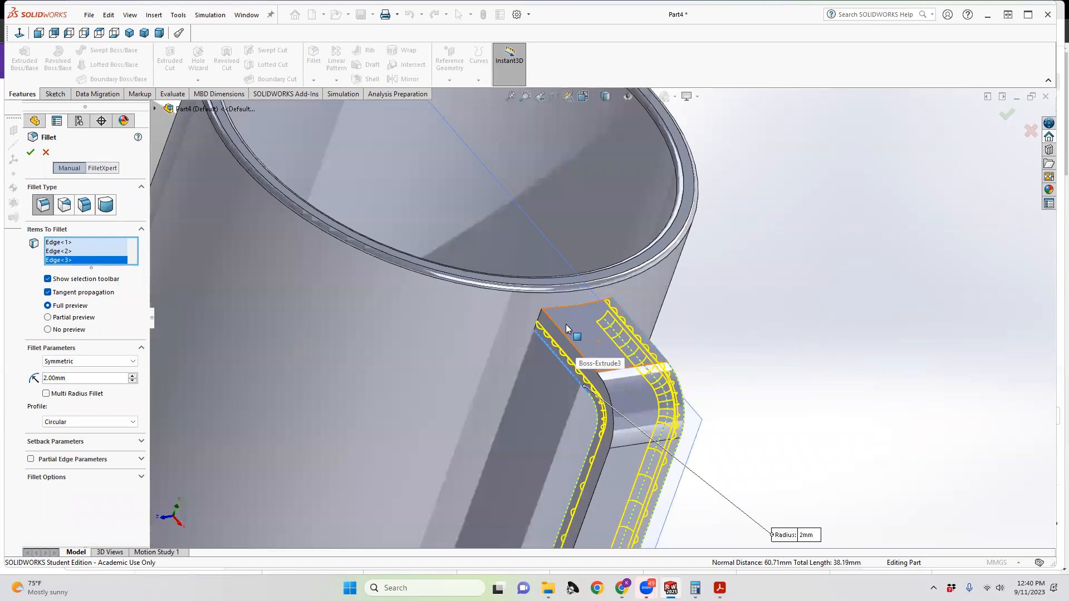
click(560, 334)
middle_drag(579, 345, 639, 372)
scroll(630, 390, up, 5)
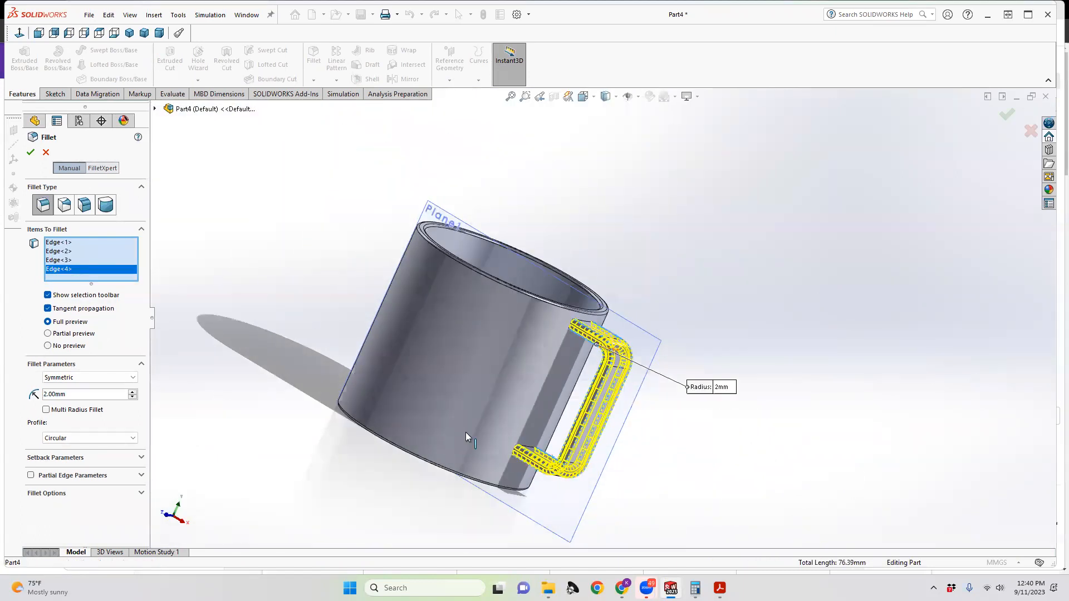
Step: Set the radius of the handle fillet to 3 mm and apply it to the four selected edges
click(44, 395)
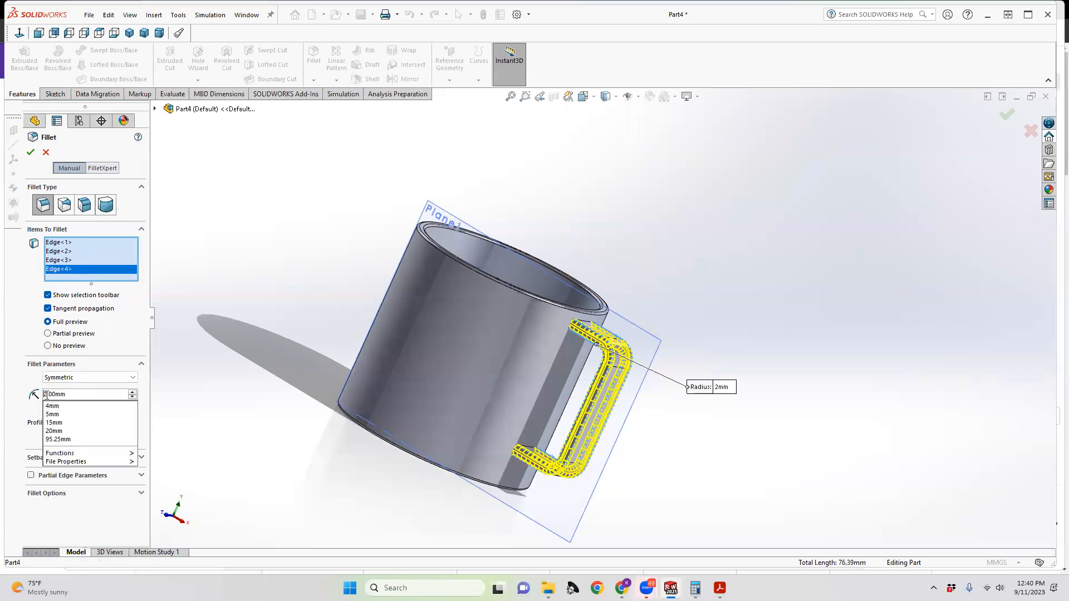
text(3)
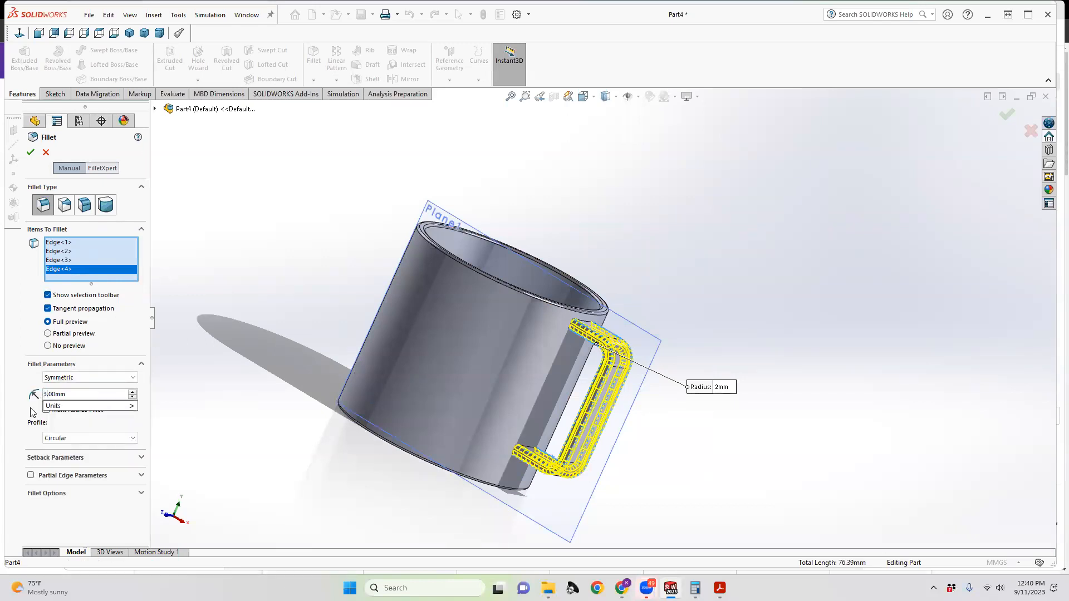
click(72, 507)
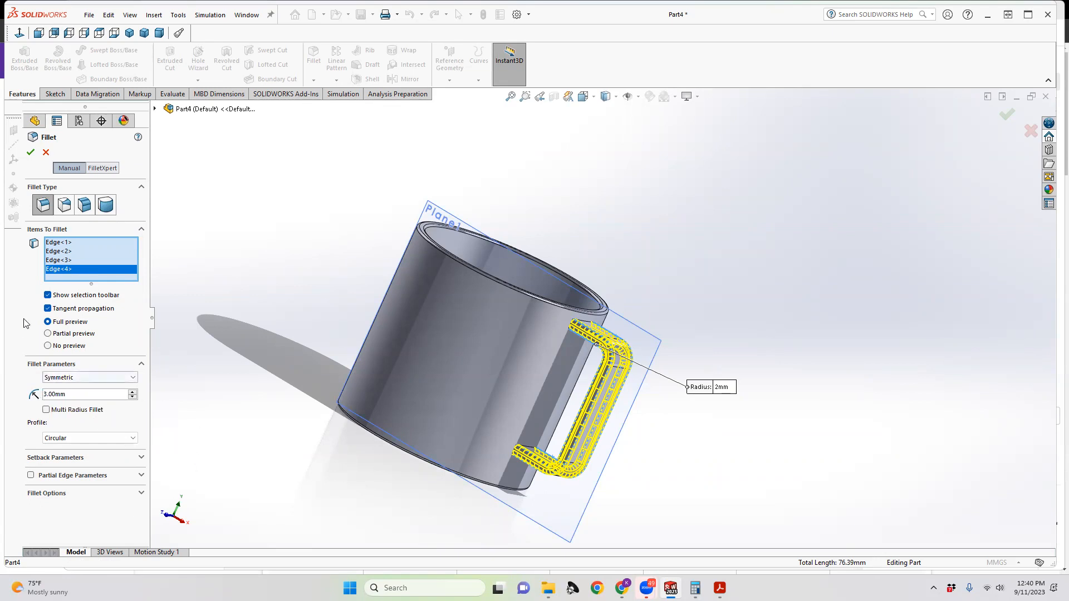
click(31, 153)
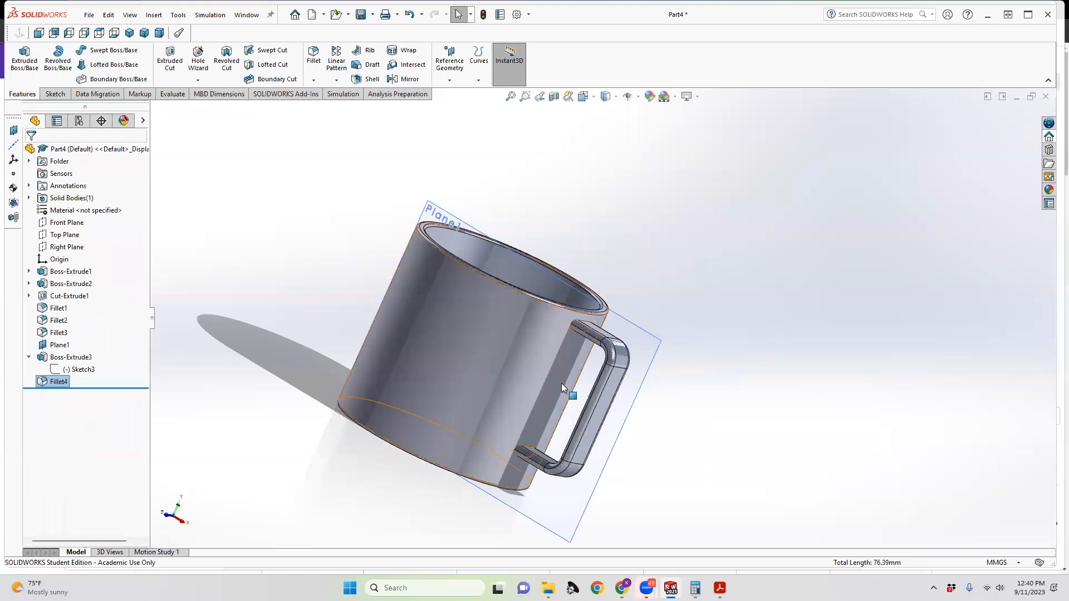
Step: Inspect the handle's filleted edges and its joints with the cup from several sides
middle_drag(553, 457, 476, 481)
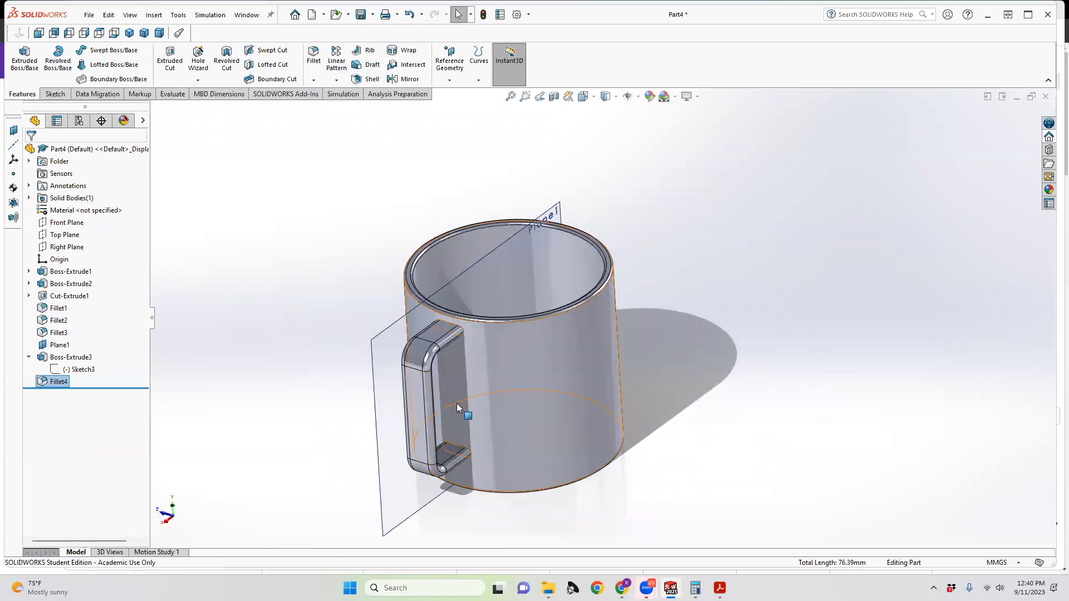
scroll(463, 390, down, 8)
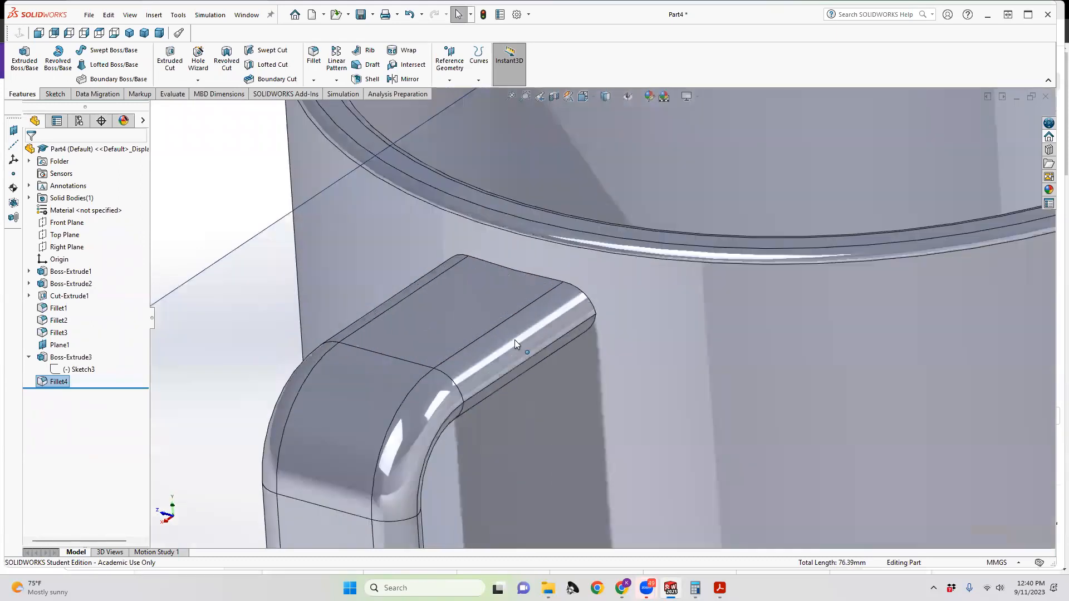
middle_drag(556, 318, 666, 306)
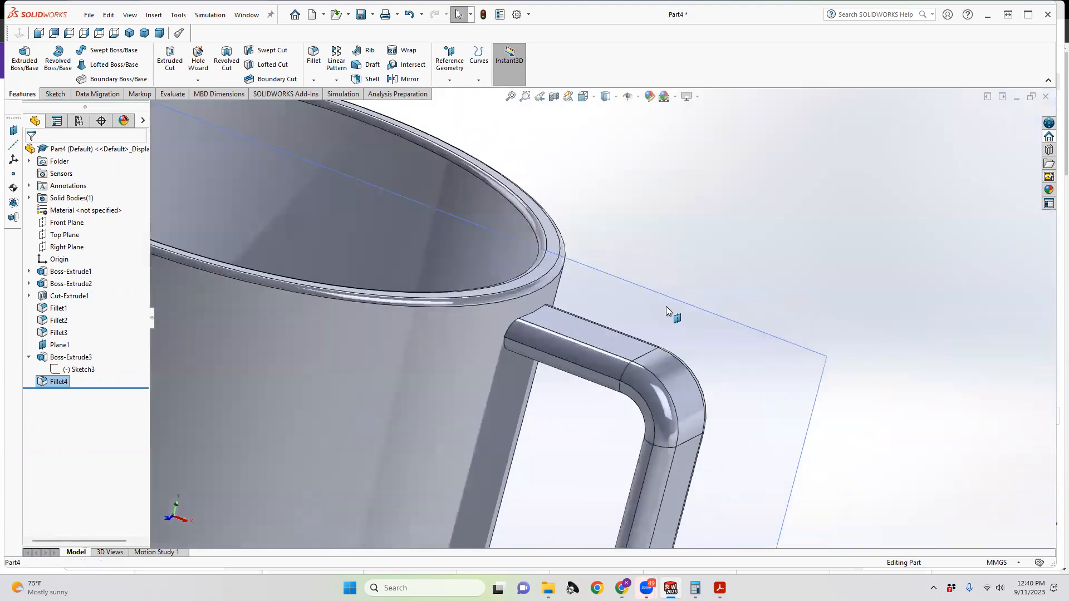
scroll(582, 352, up, 10)
middle_drag(554, 442, 614, 390)
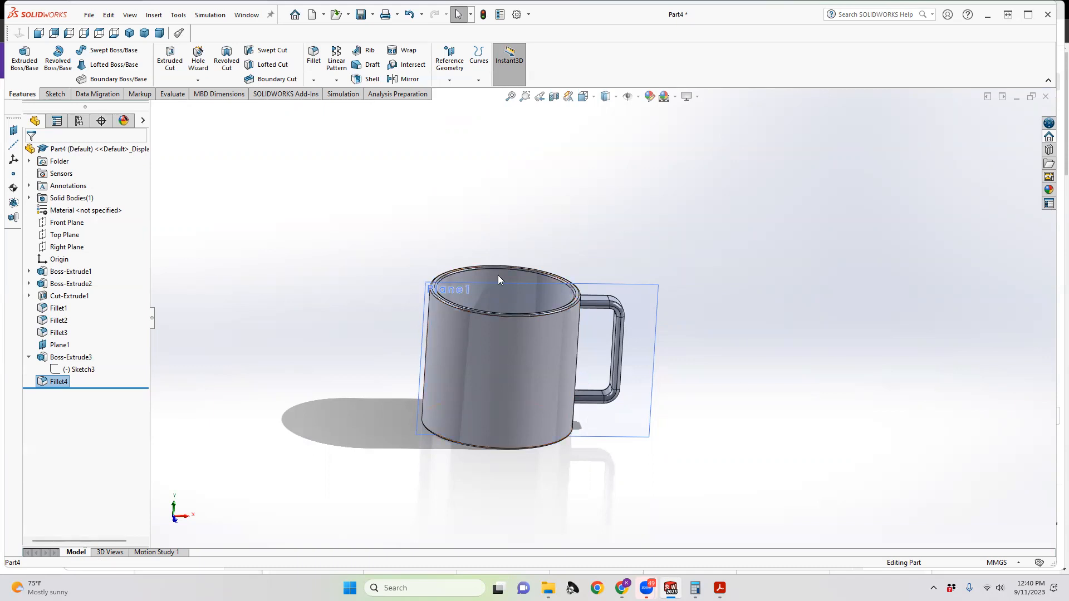
mouse_move(512, 418)
middle_down()
mouse_move(510, 379)
mouse_move(513, 428)
middle_up()
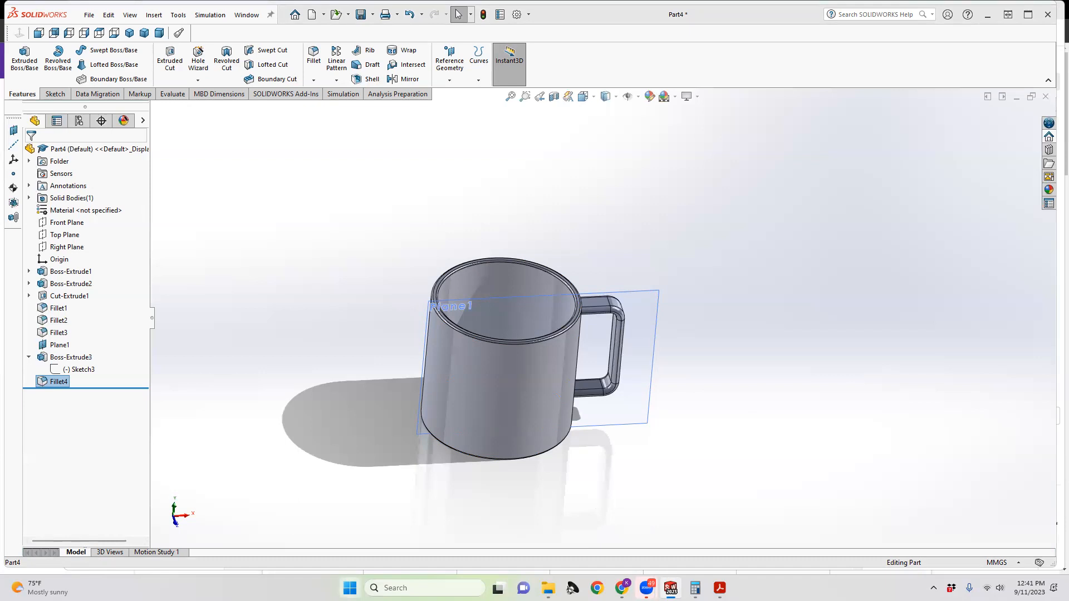
Step: Find the Snipping Tool among the installed apps and open it for a screenshot of the cup
click(349, 588)
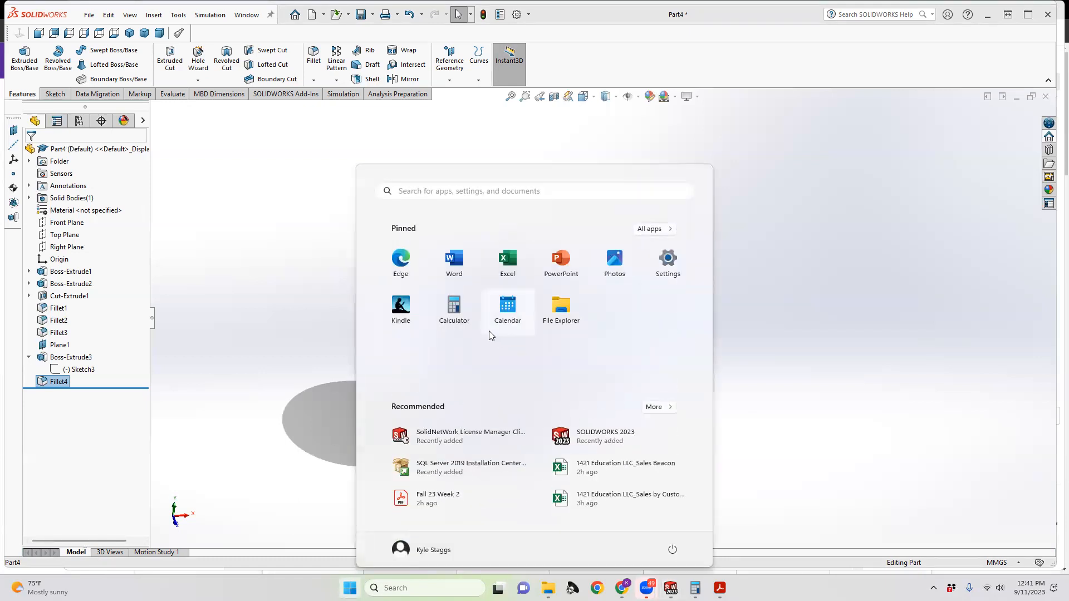
text(snip)
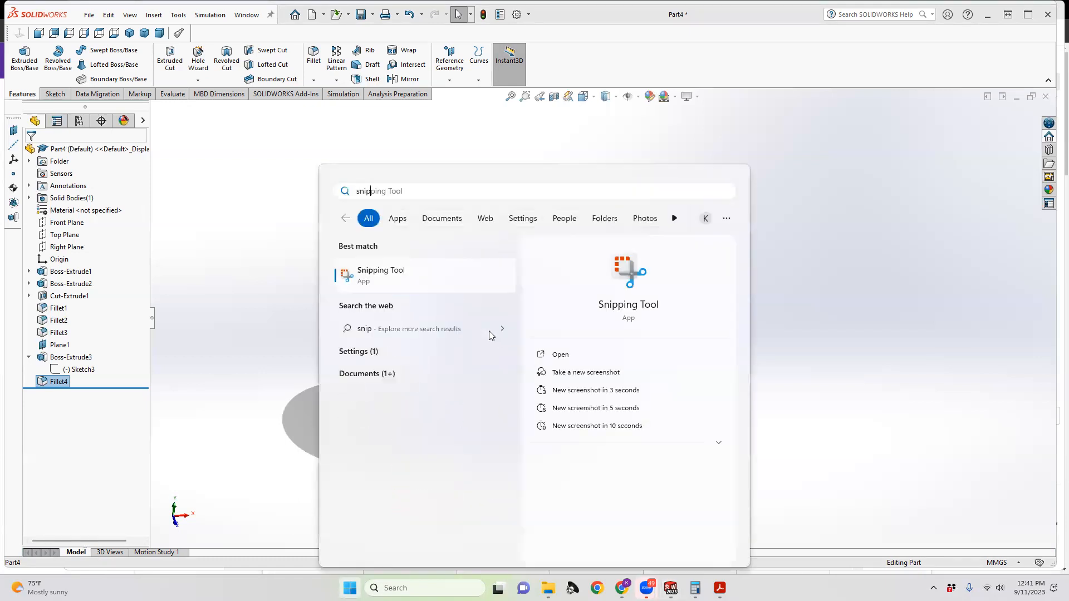
click(389, 279)
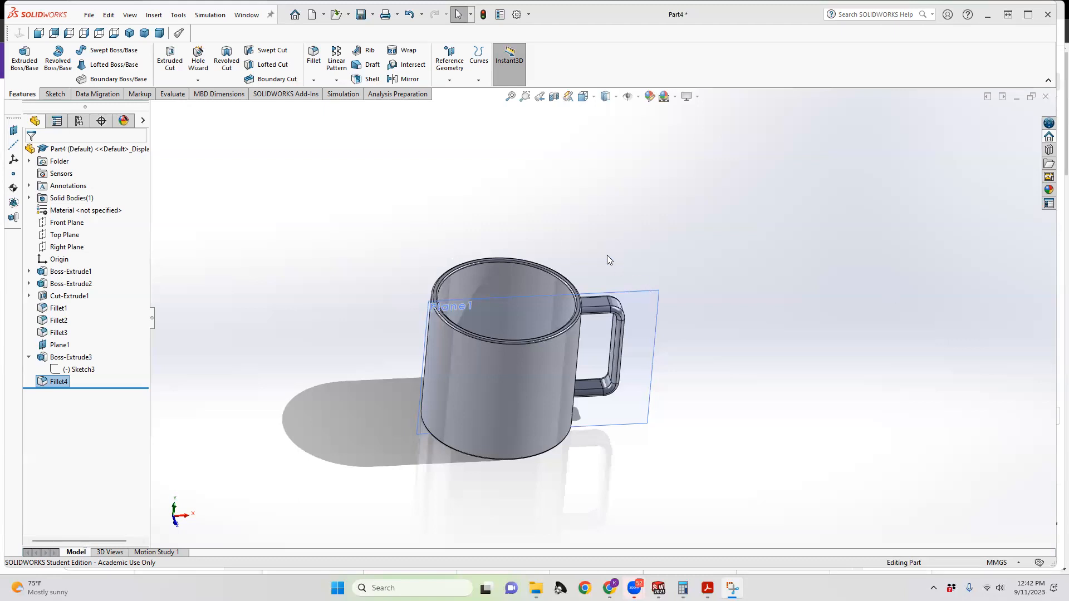
Step: Return to the cup model, zoom and pan it out of view, and fit the whole model back into the window
click(763, 303)
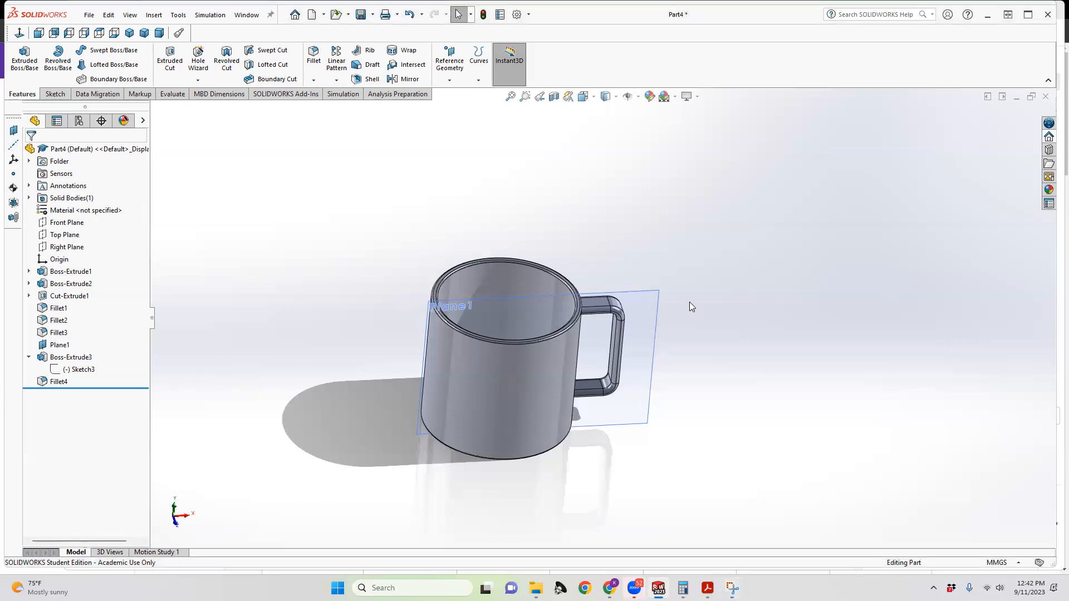
scroll(689, 302, up, 15)
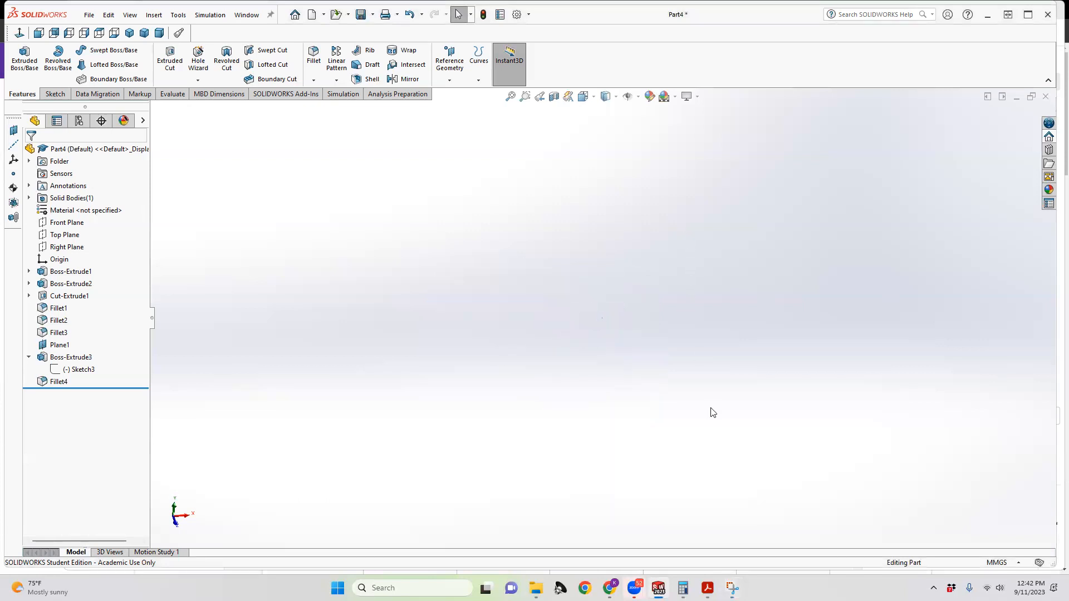
middle_drag(713, 413, 599, 353)
ctrl+middle_drag(583, 284, 1058, 283)
ctrl+middle_drag(445, 284, 1053, 283)
ctrl+middle_drag(476, 283, 929, 286)
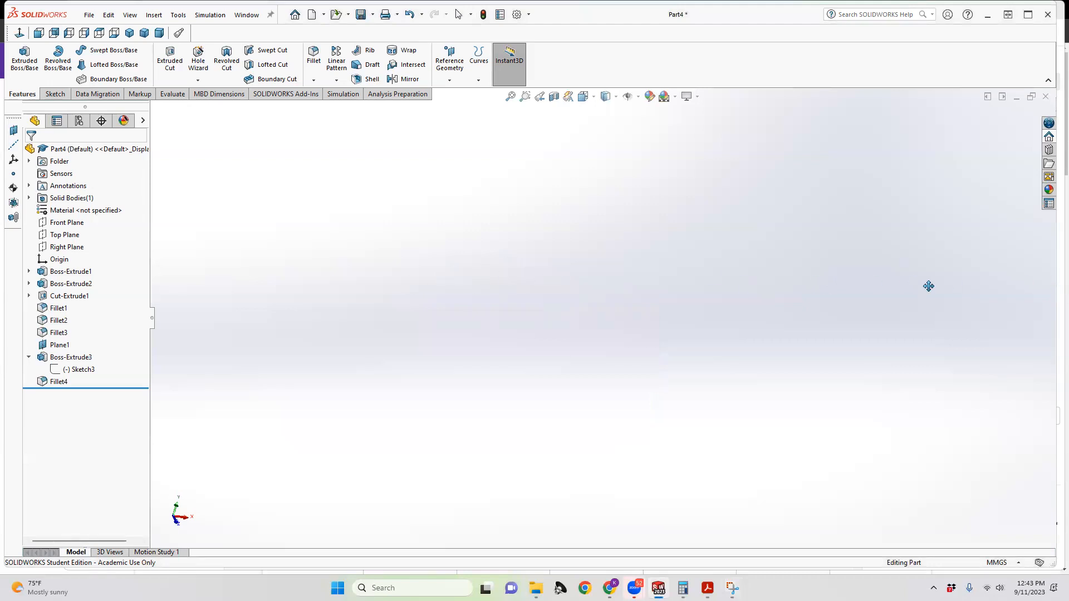
click(511, 98)
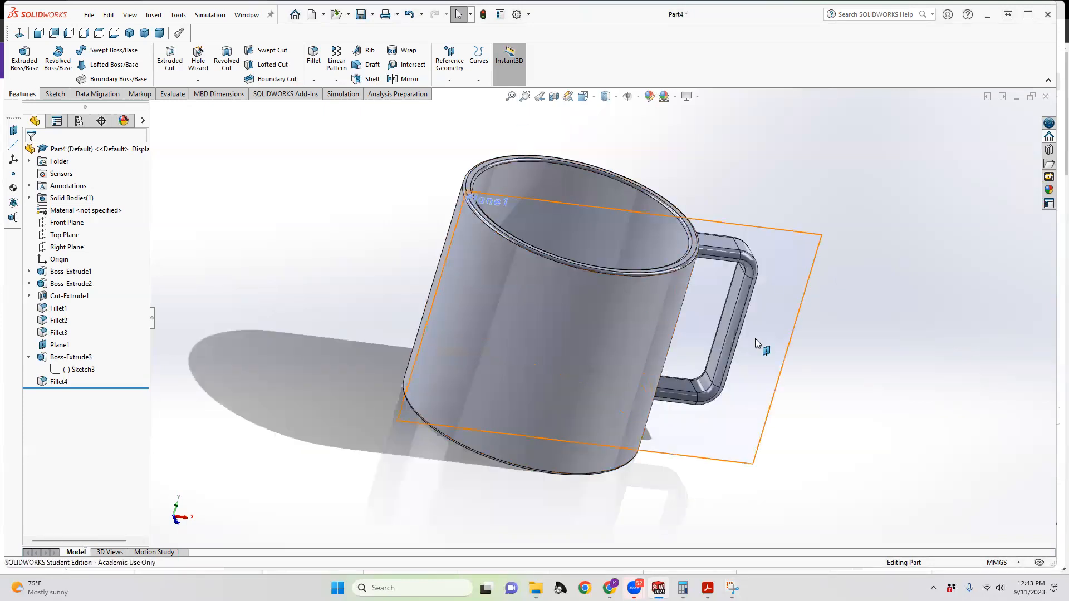
Step: View the cup from the side, zoom far out, refit the model to the window, and rotate it to a tilted view
middle_drag(611, 284, 702, 273)
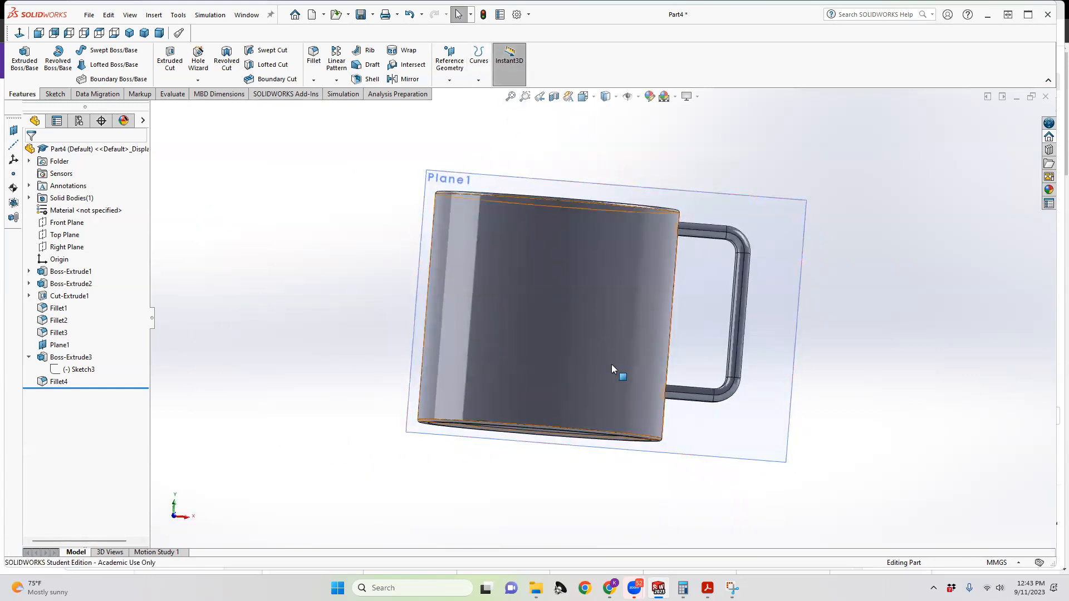
scroll(611, 366, up, 4)
scroll(612, 364, up, 5)
key(space)
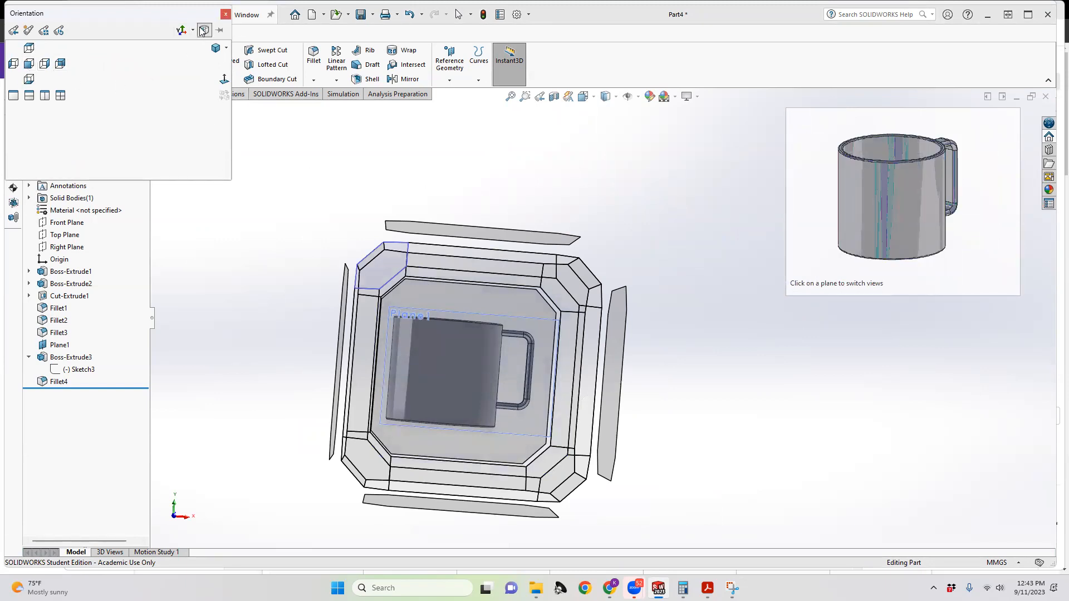
click(225, 13)
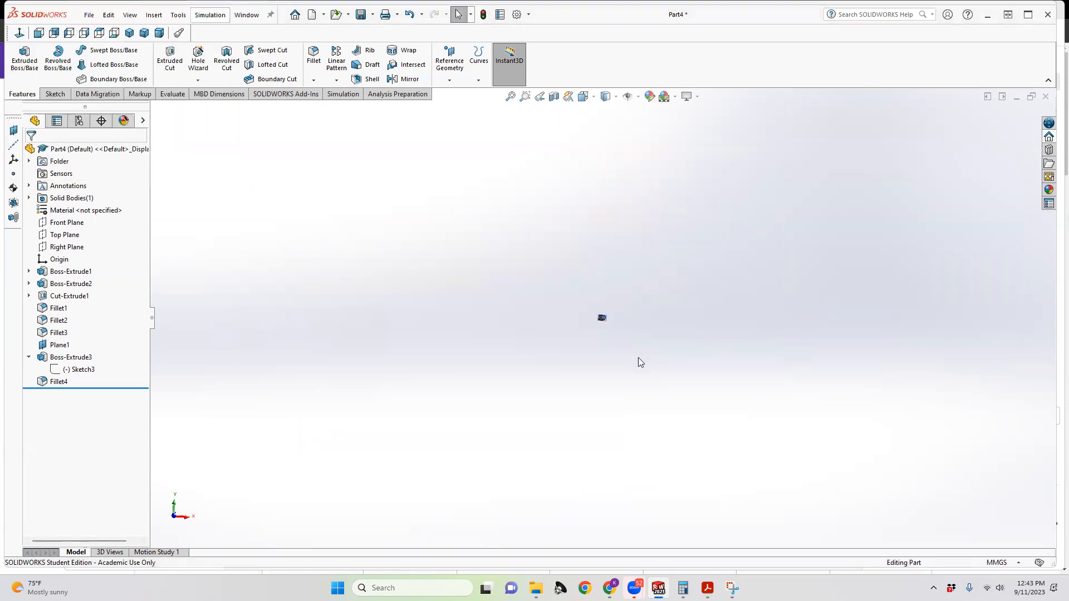
click(510, 98)
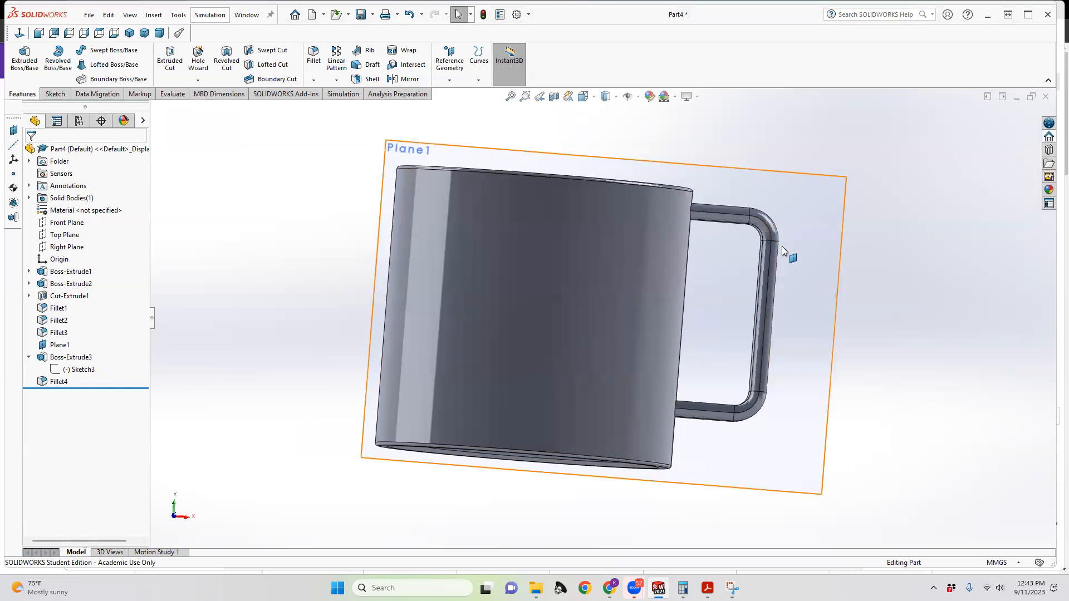
middle_drag(777, 229, 996, 329)
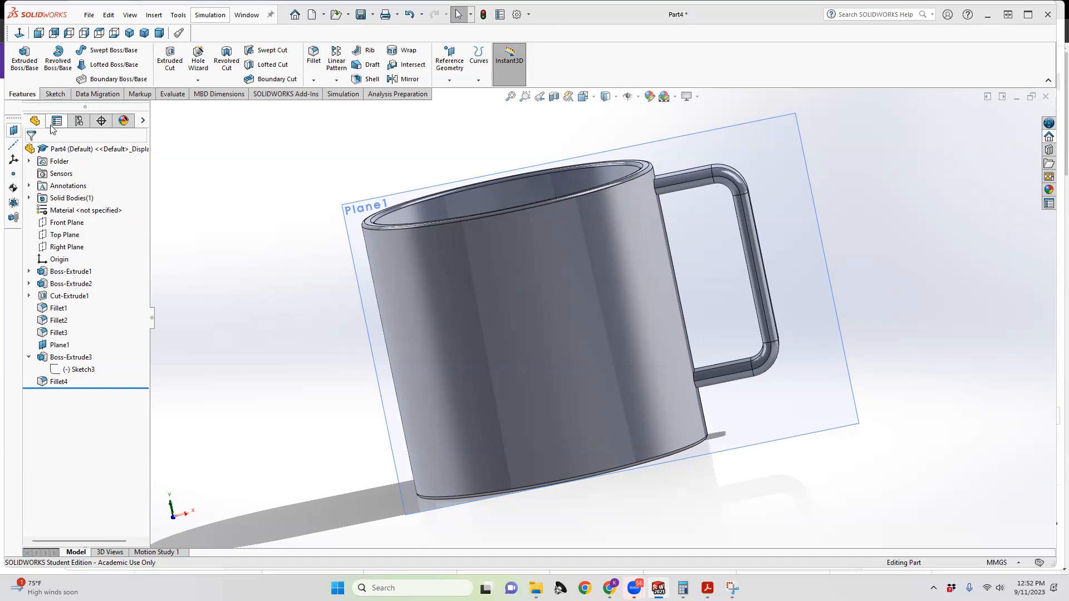
Step: Open the material library for the part and view the properties of A-Glass Fiber under Generic Glass Fibers
click(71, 210)
right_click(74, 212)
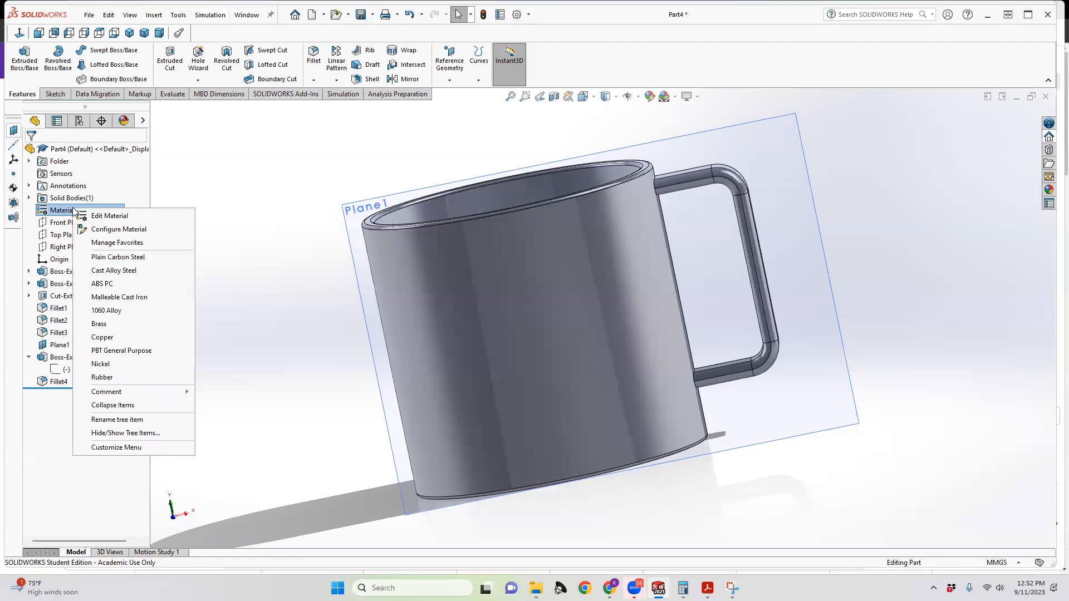
click(106, 215)
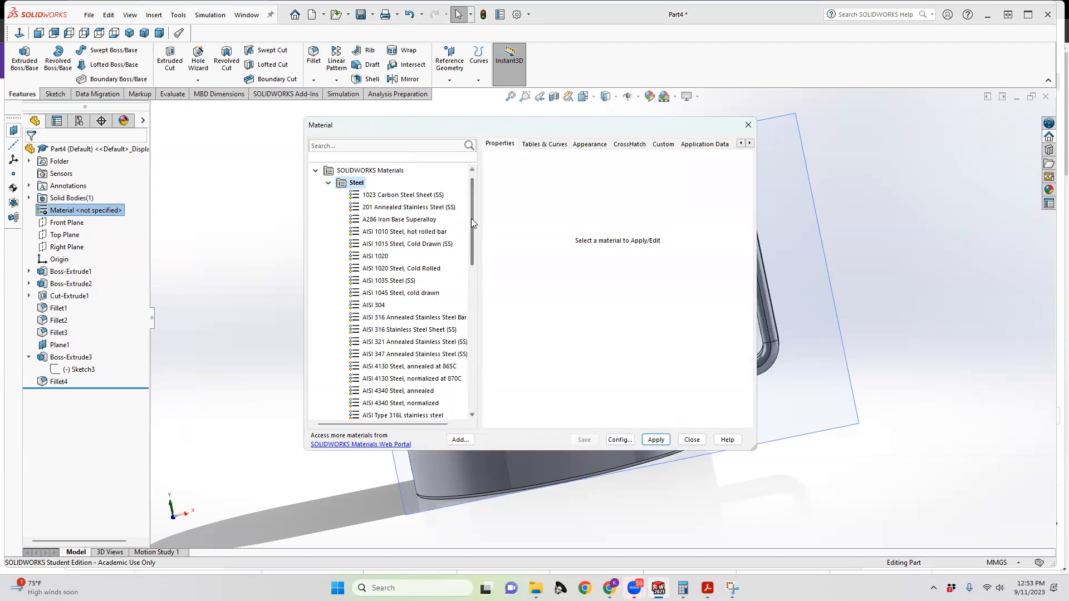
drag(470, 222, 477, 293)
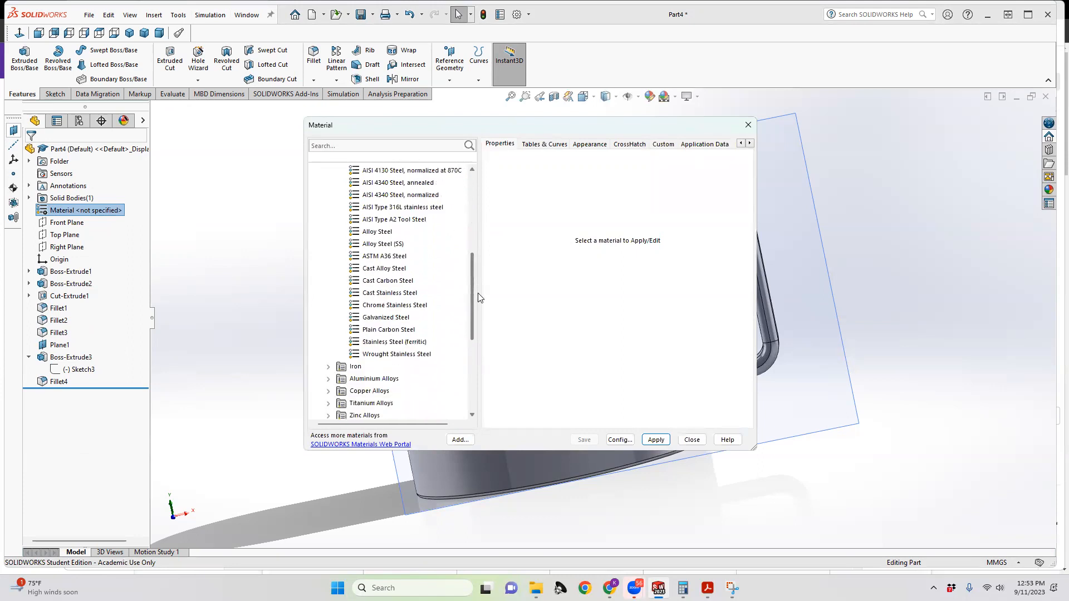
drag(478, 293, 475, 339)
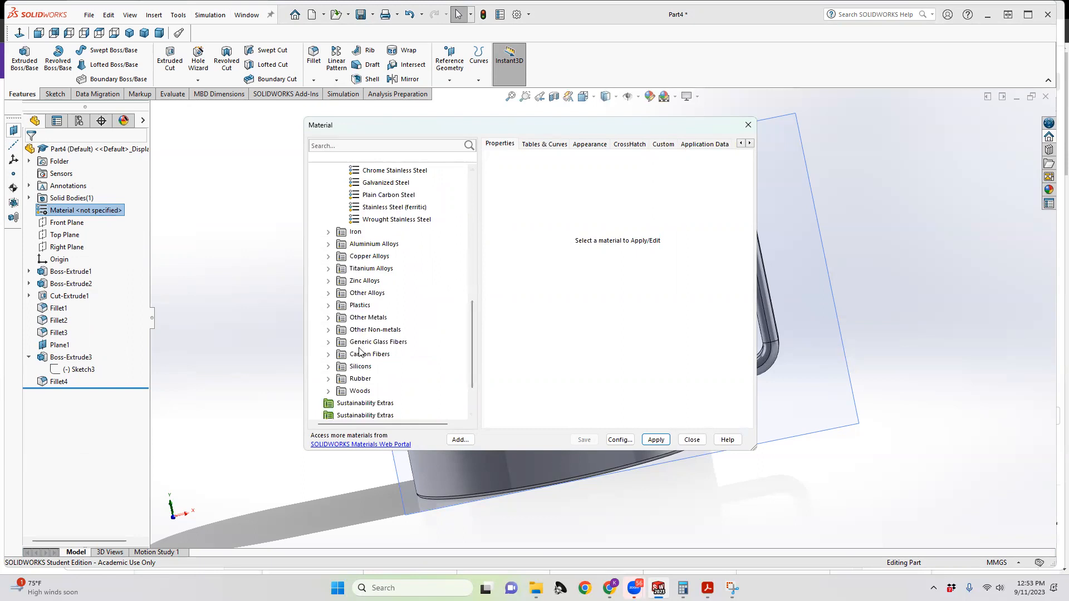
click(329, 342)
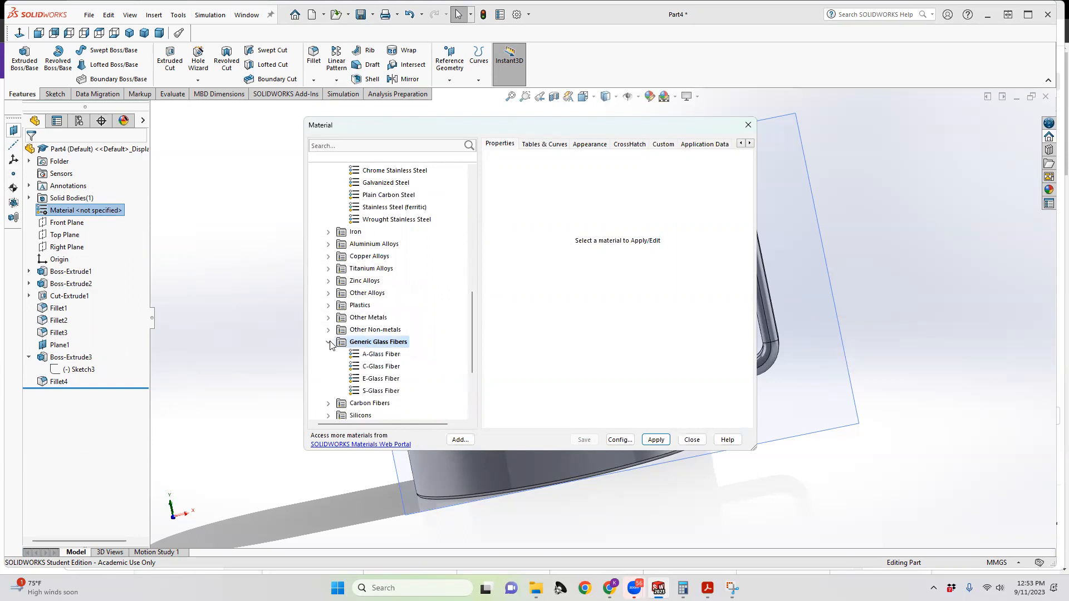
click(373, 356)
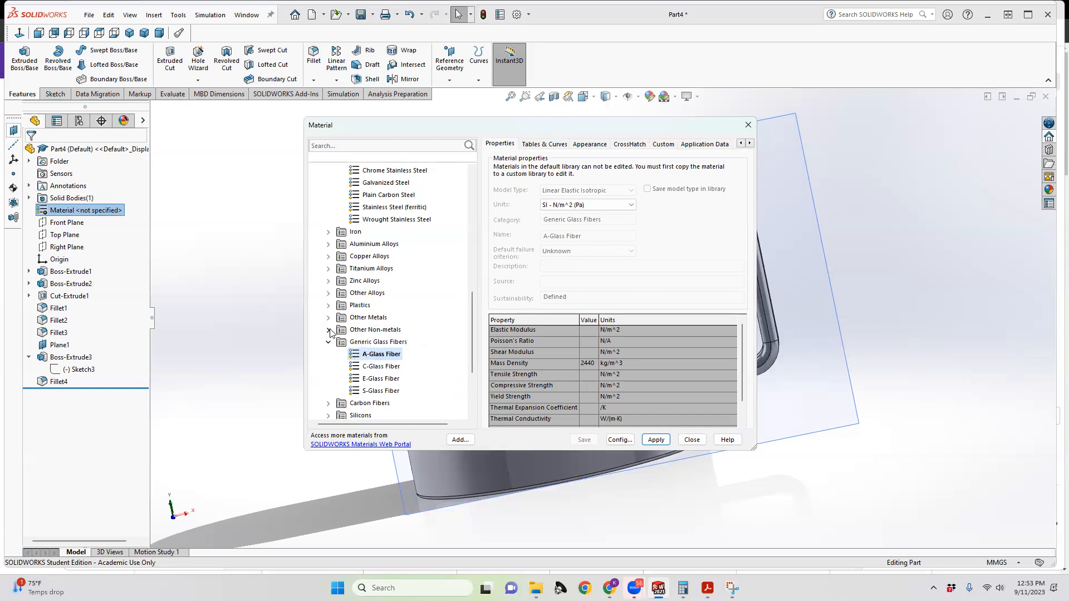
Step: Review the properties of several Plastics, including Nylon 101, Melamine resin, Delrin 2700 NC010, ABS and Acrylic (Medium-high impact)
click(328, 306)
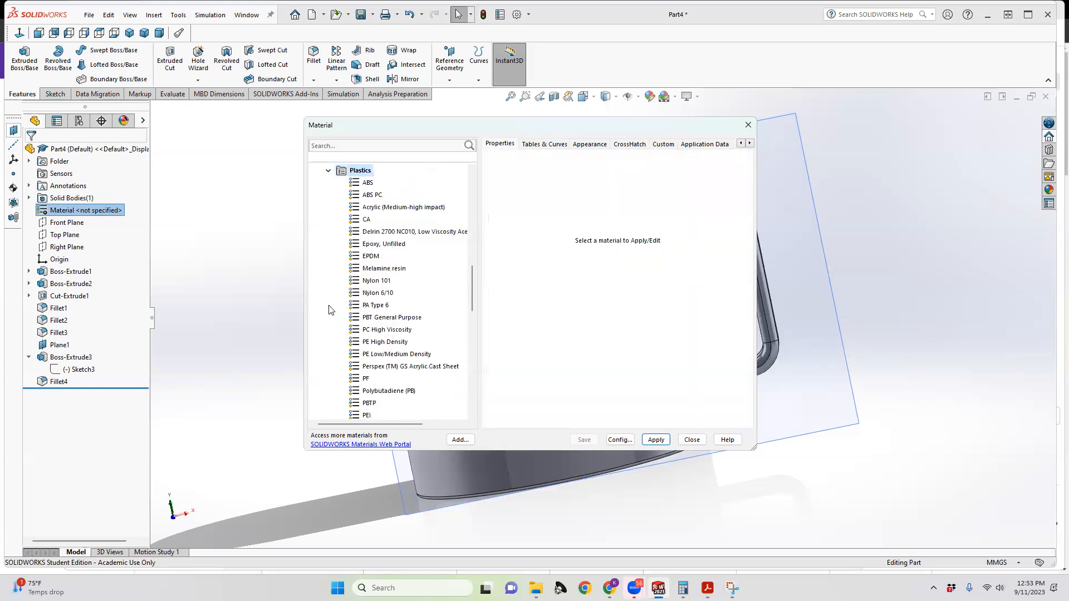
click(380, 280)
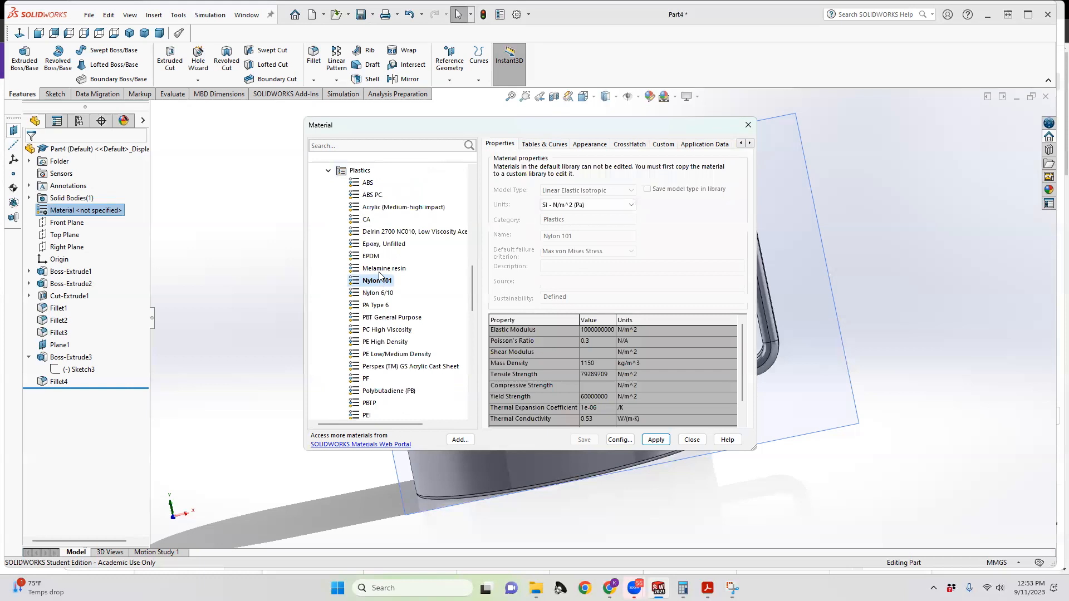
click(381, 269)
click(368, 234)
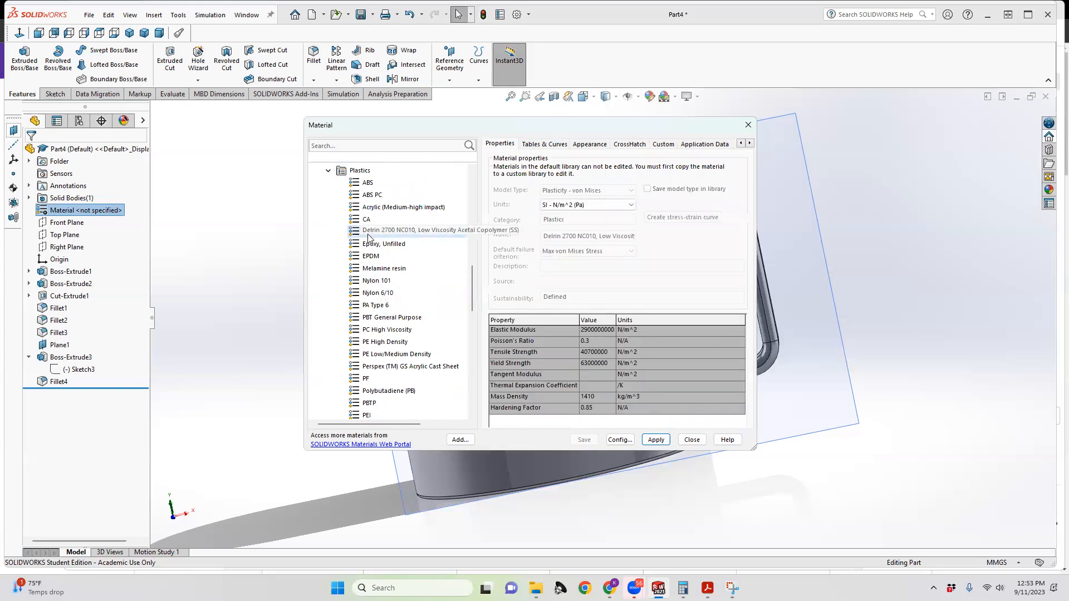
click(368, 184)
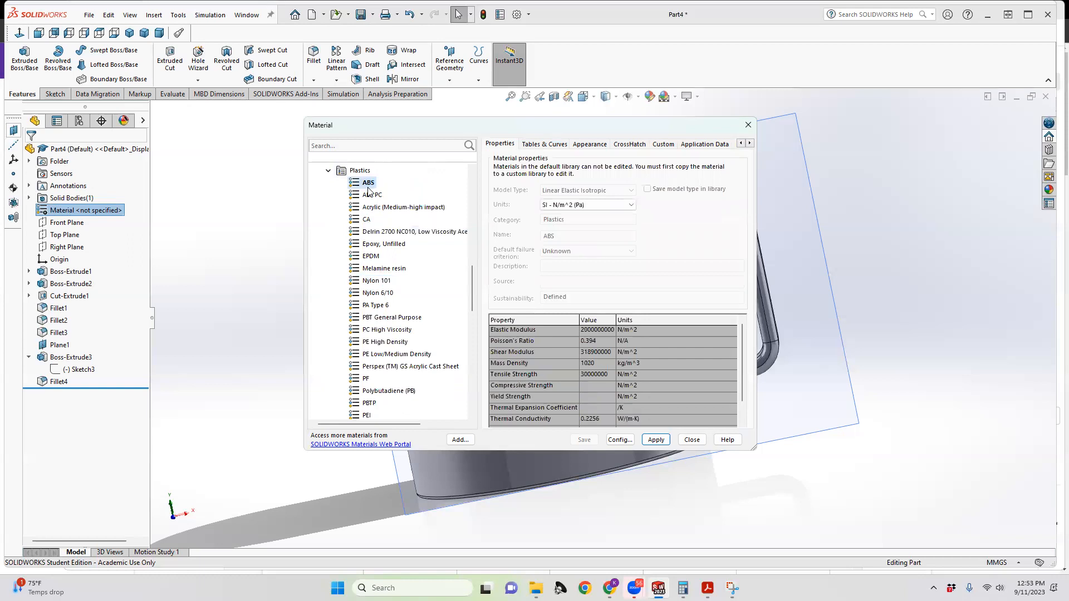
click(368, 208)
click(371, 183)
click(328, 171)
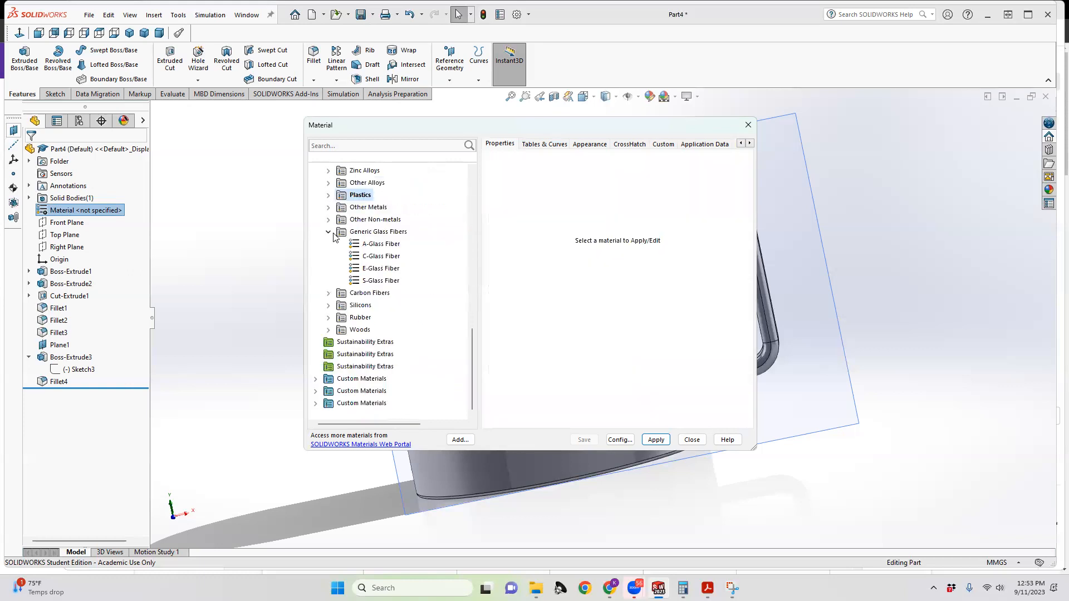
Step: Review the properties of the four Carbon Fibers materials, from Hexcel AS4C (3000 Filaments) to Zoltek Panex 33
click(328, 294)
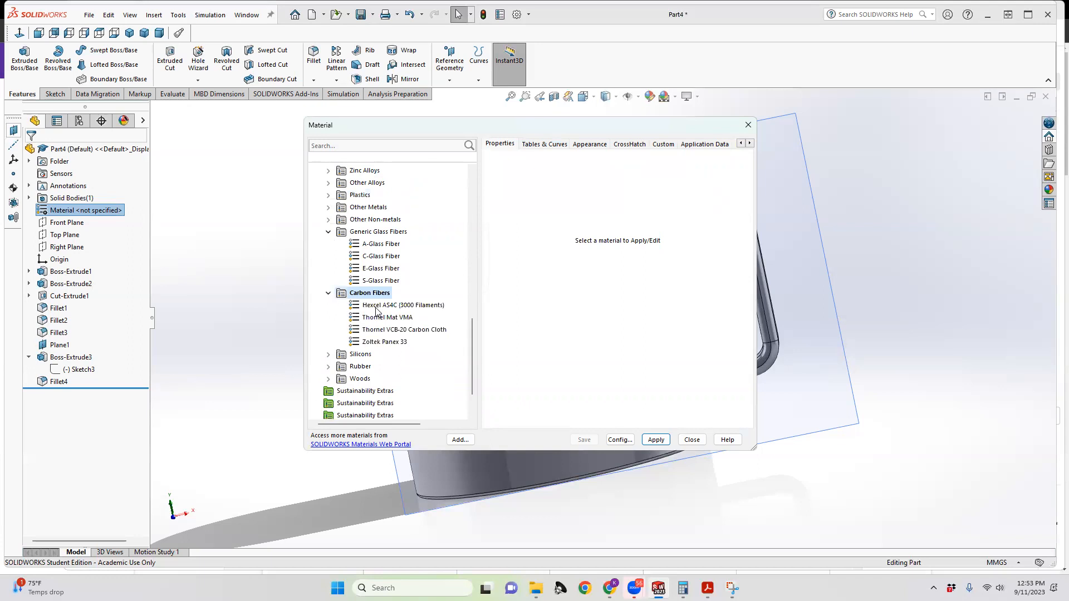
click(377, 306)
click(377, 318)
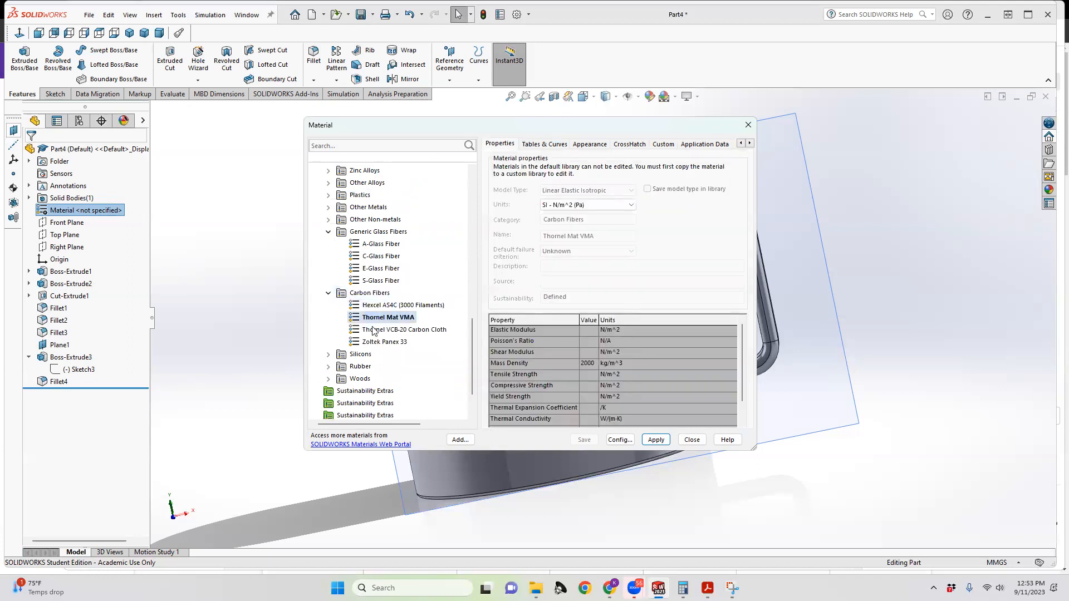
click(374, 330)
click(373, 341)
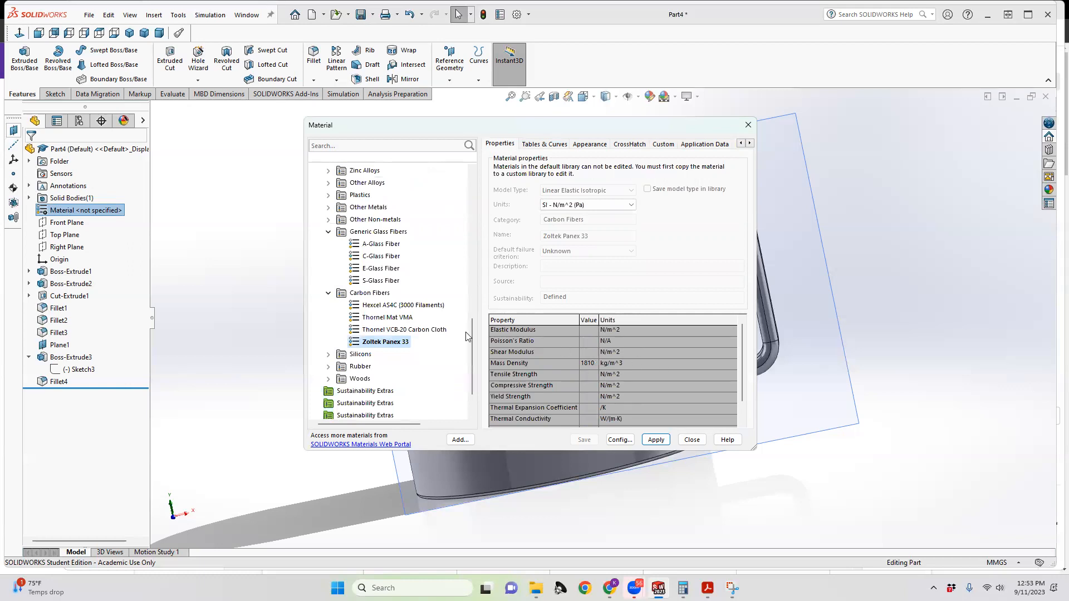
click(329, 293)
Step: Review the properties of Air and Glass under Other Non-metals
click(329, 220)
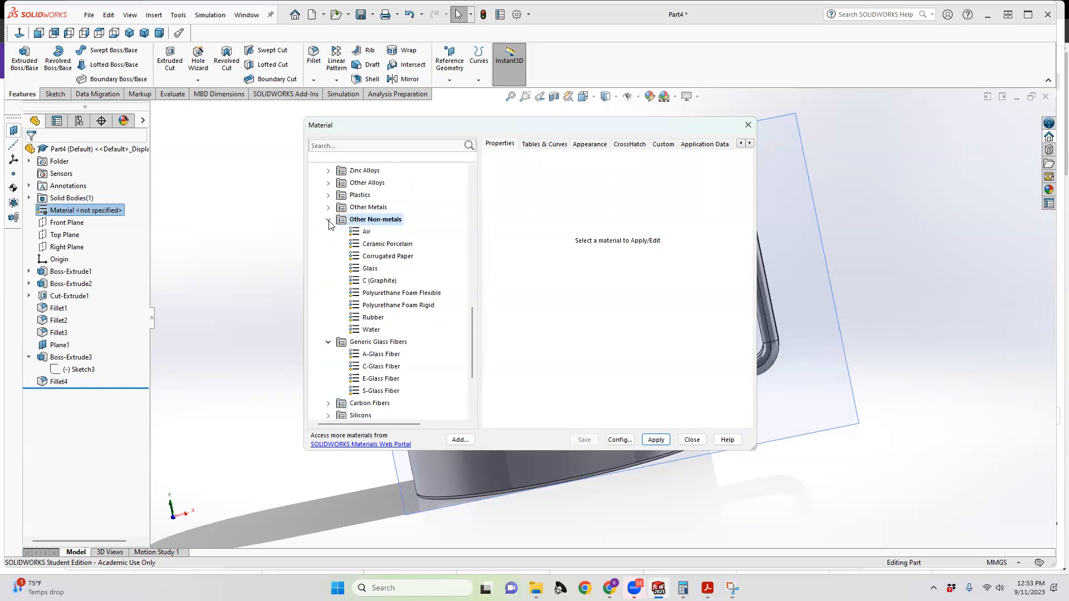
click(368, 232)
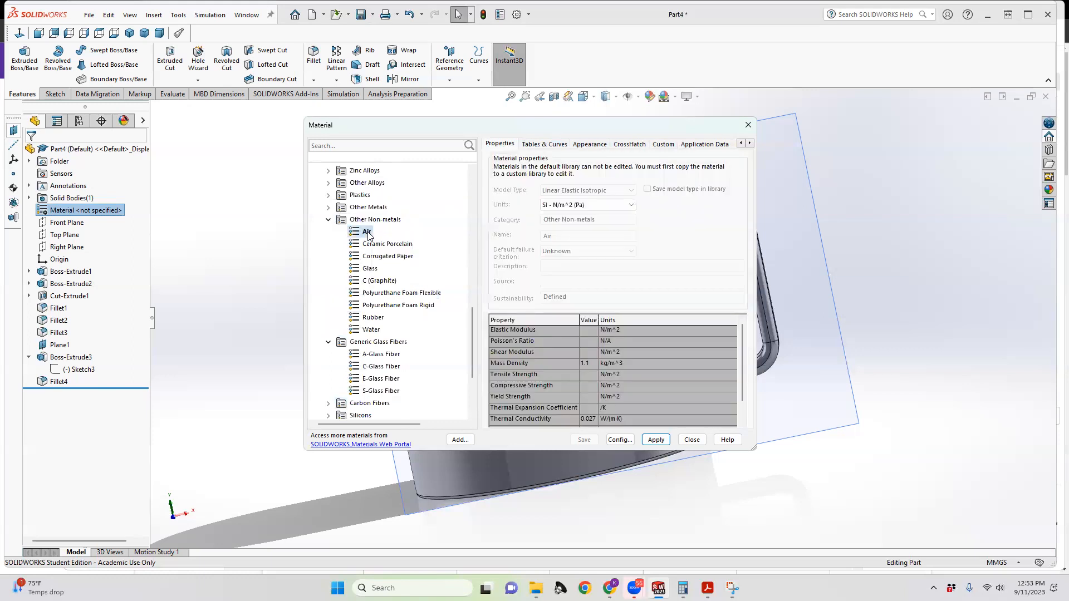
click(369, 270)
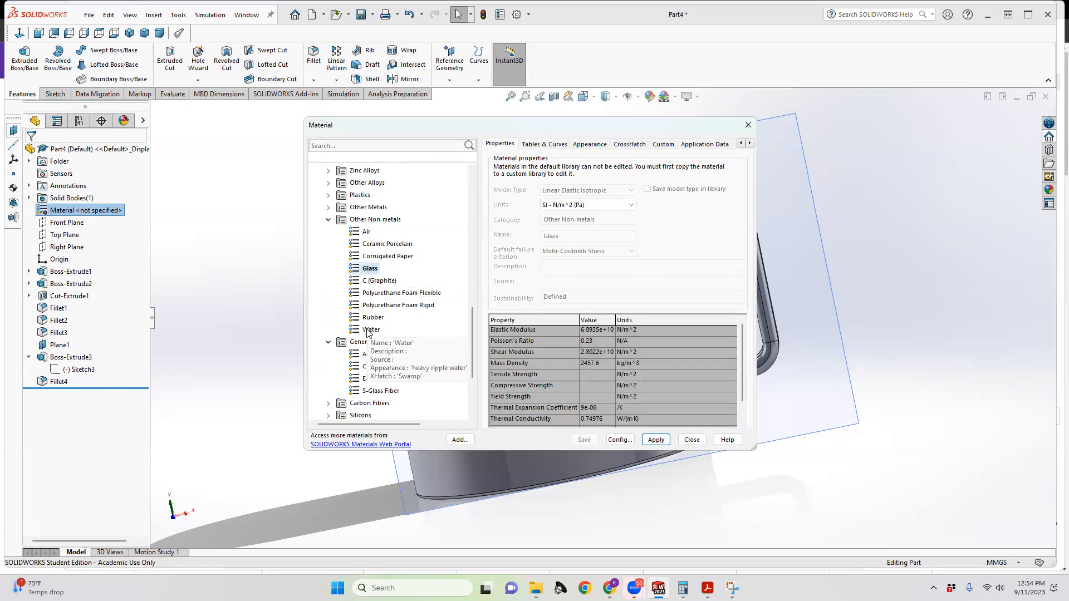
click(328, 219)
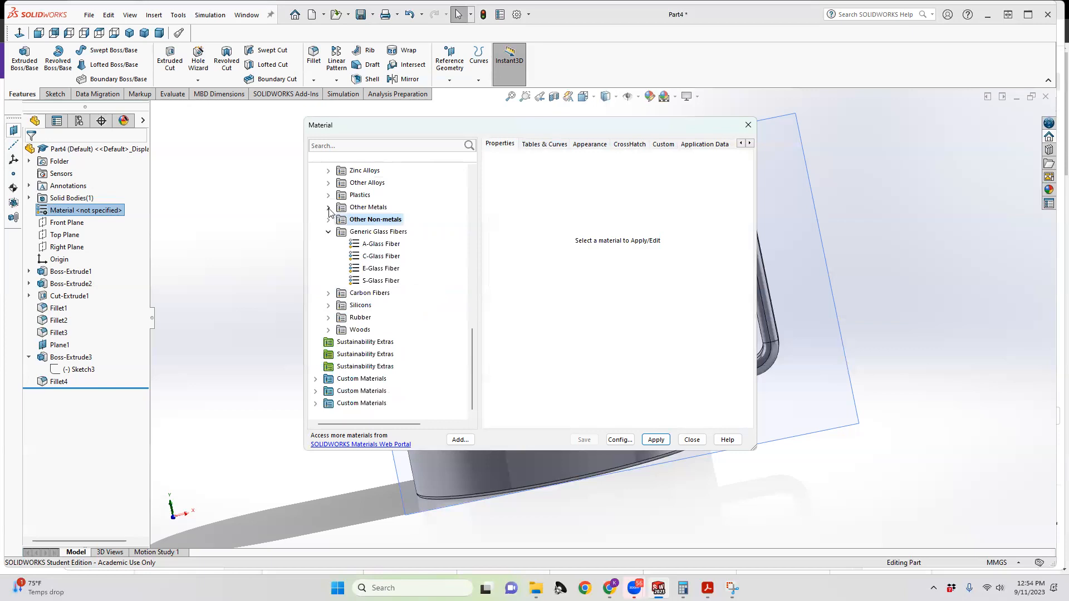
Step: Browse the materials listed under Other Metals, Rubber and Woods
click(328, 207)
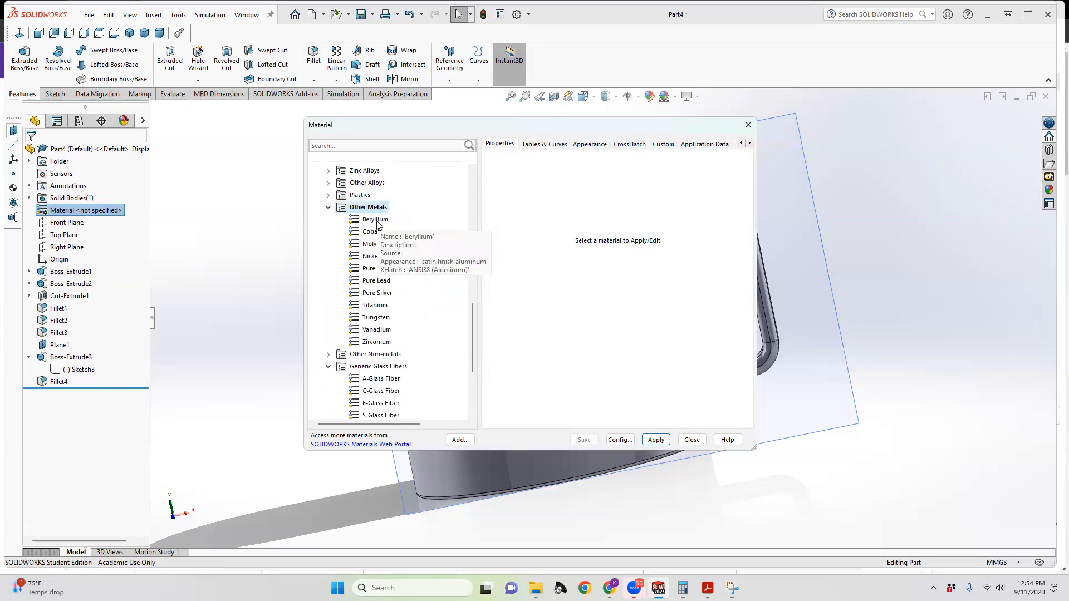
click(328, 207)
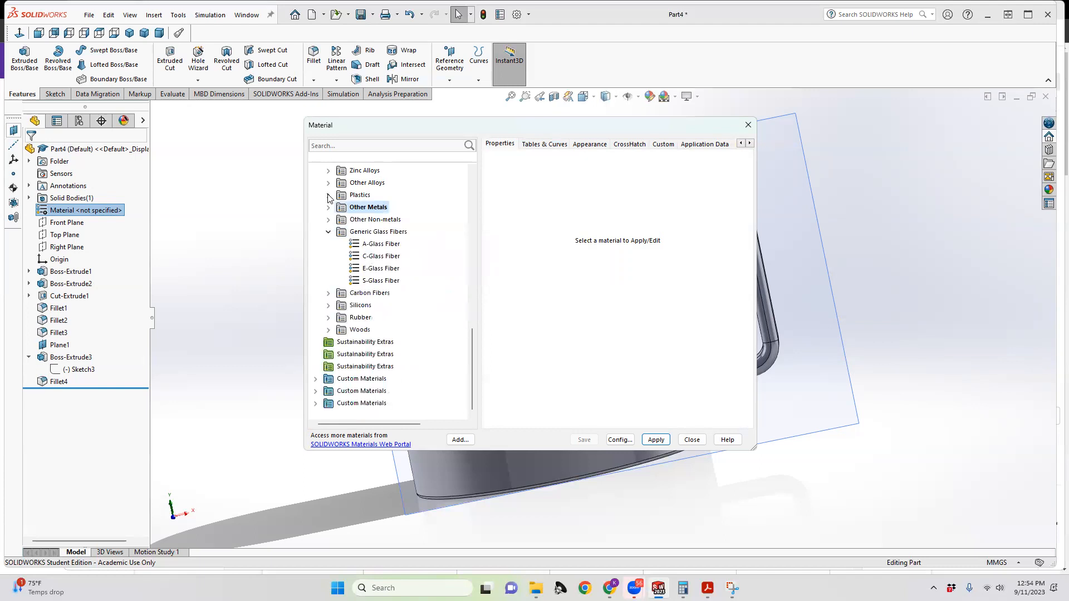
click(328, 318)
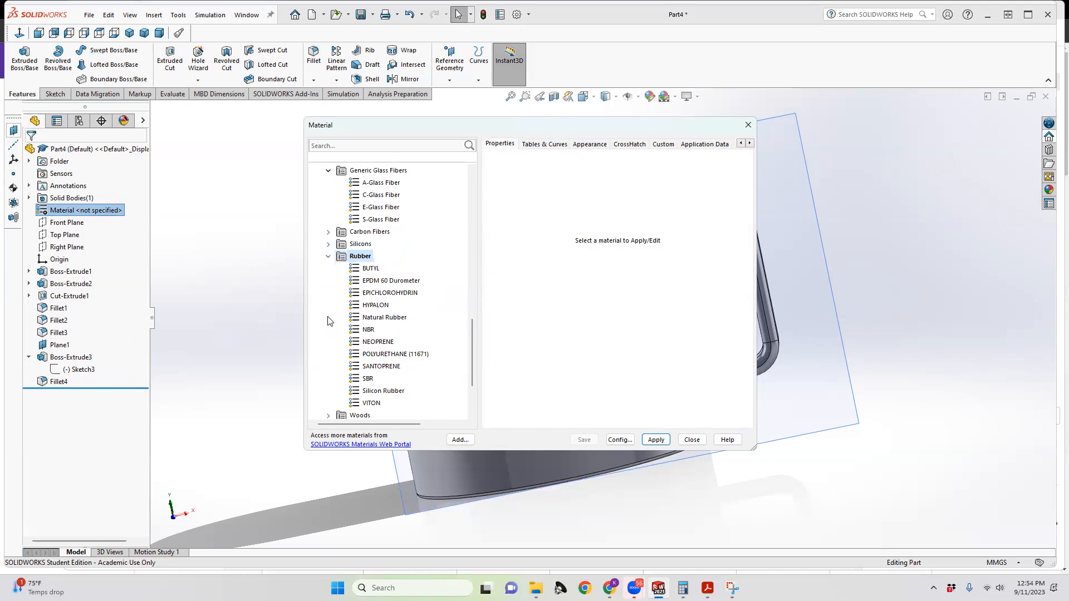
click(328, 257)
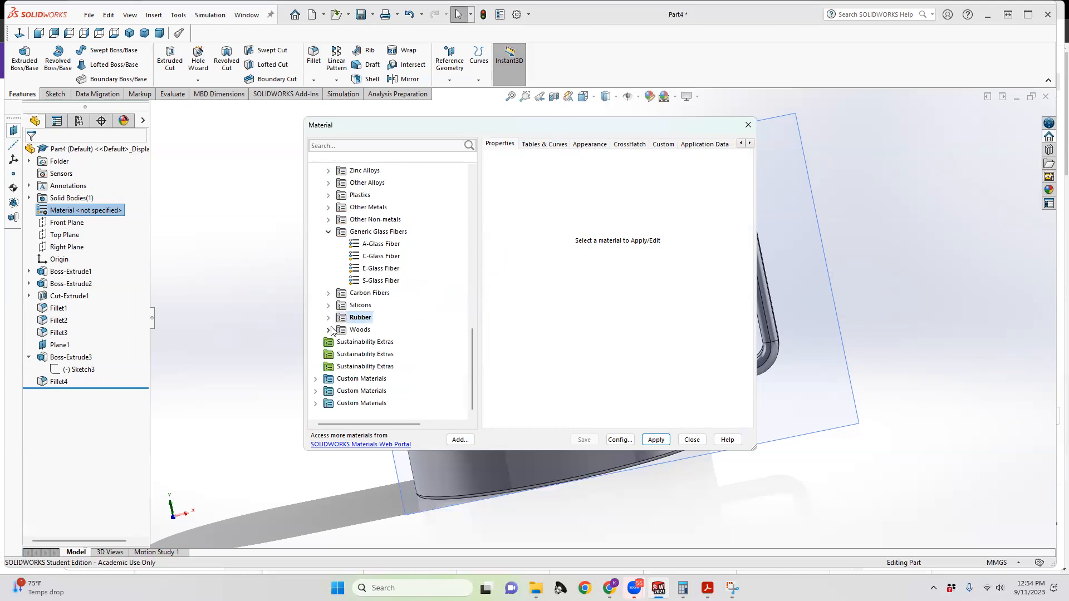
click(328, 330)
click(328, 306)
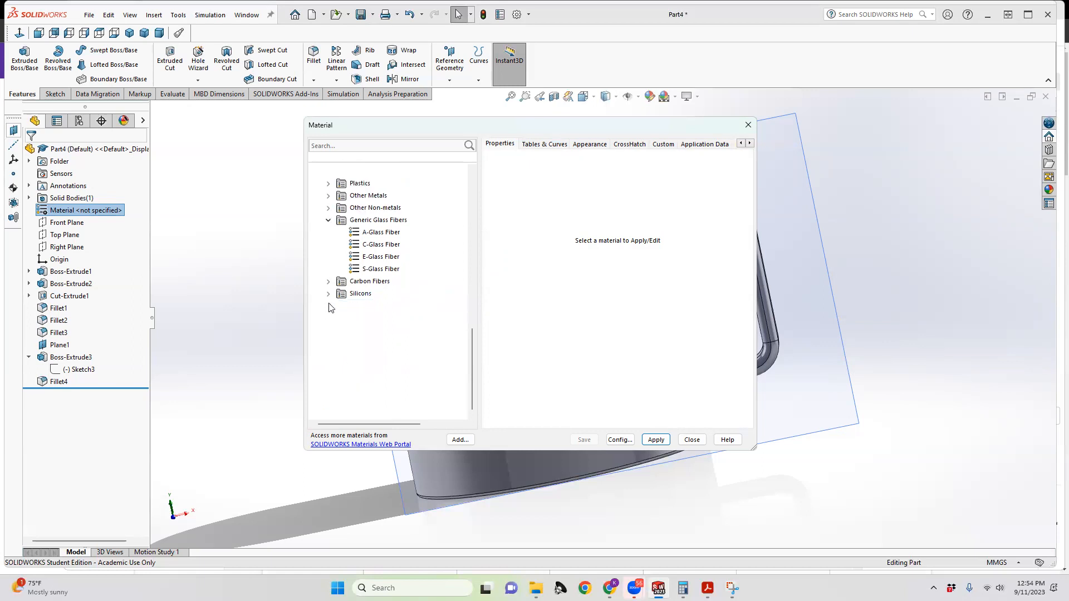
Step: Apply the Hexcel AS4C (3000 Filaments) material from Carbon Fibers to the cup
click(329, 294)
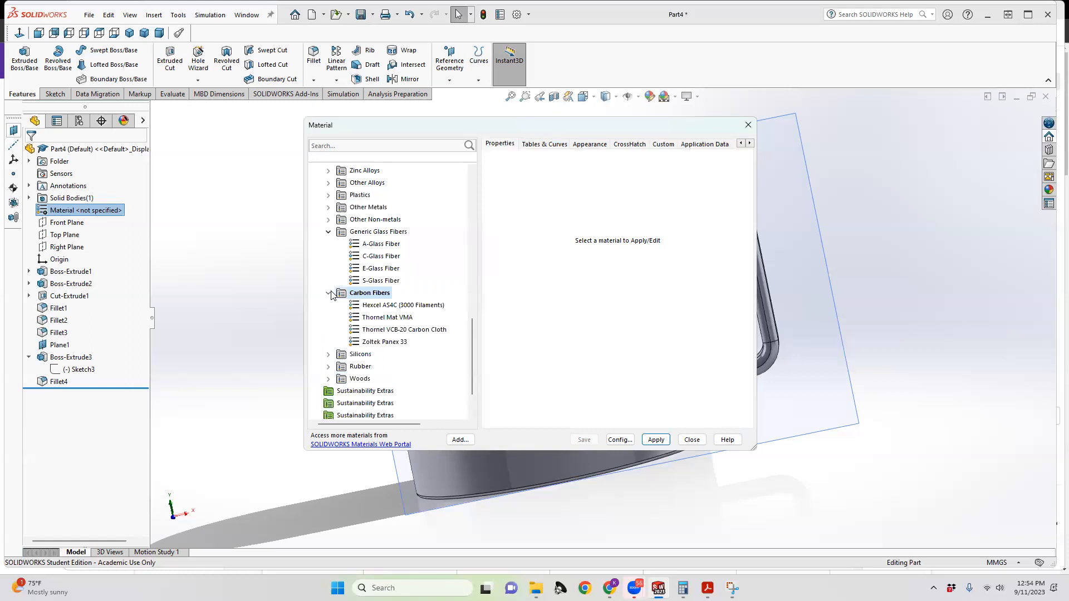
click(389, 306)
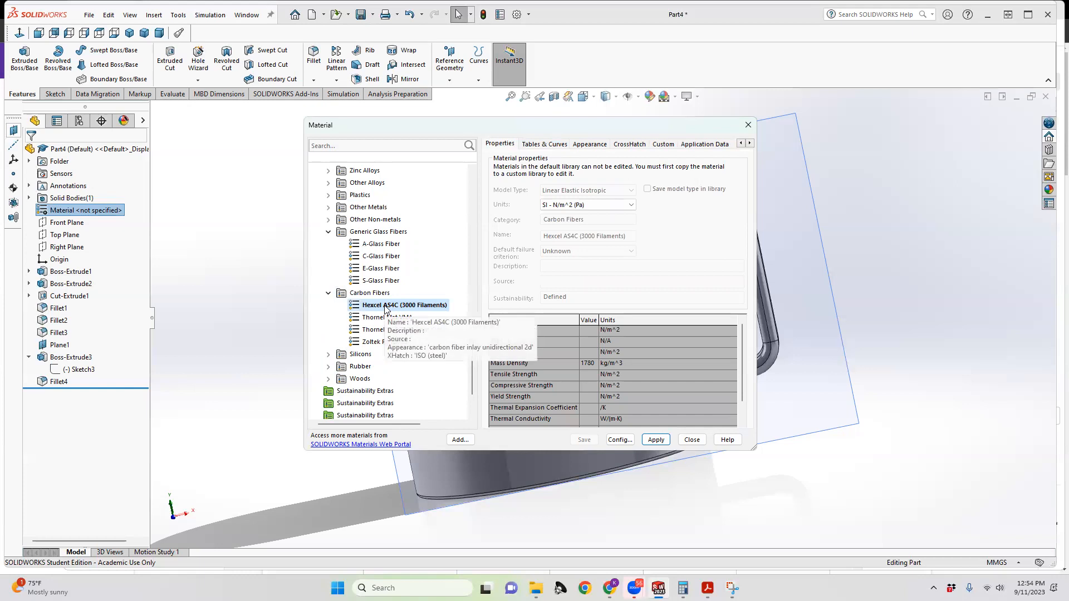
click(665, 441)
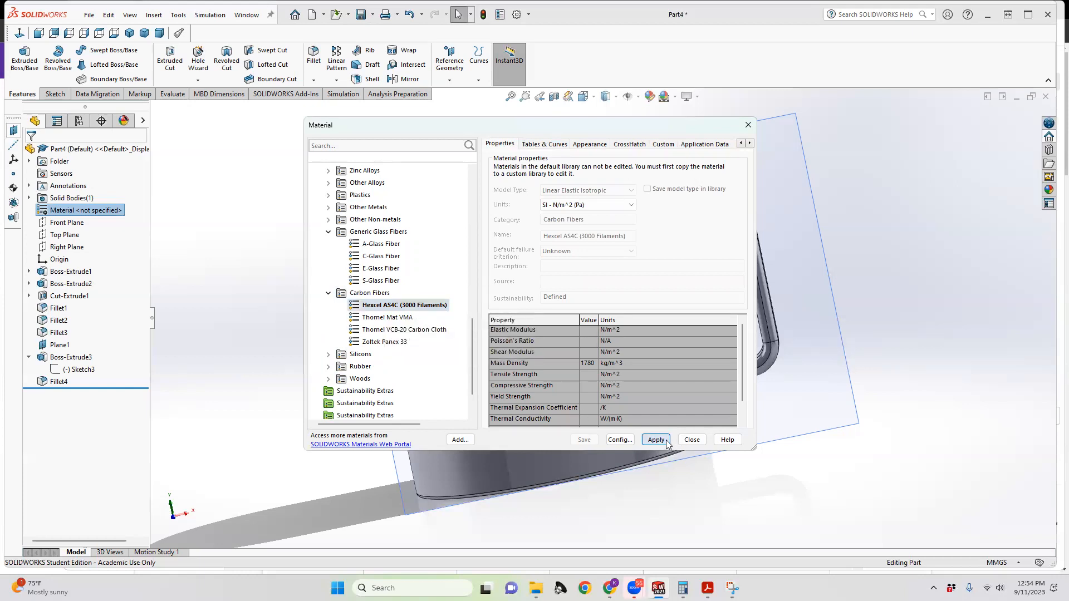
Step: Apply the Thornel Mat VMA carbon fiber material to the cup and close the material library
click(390, 318)
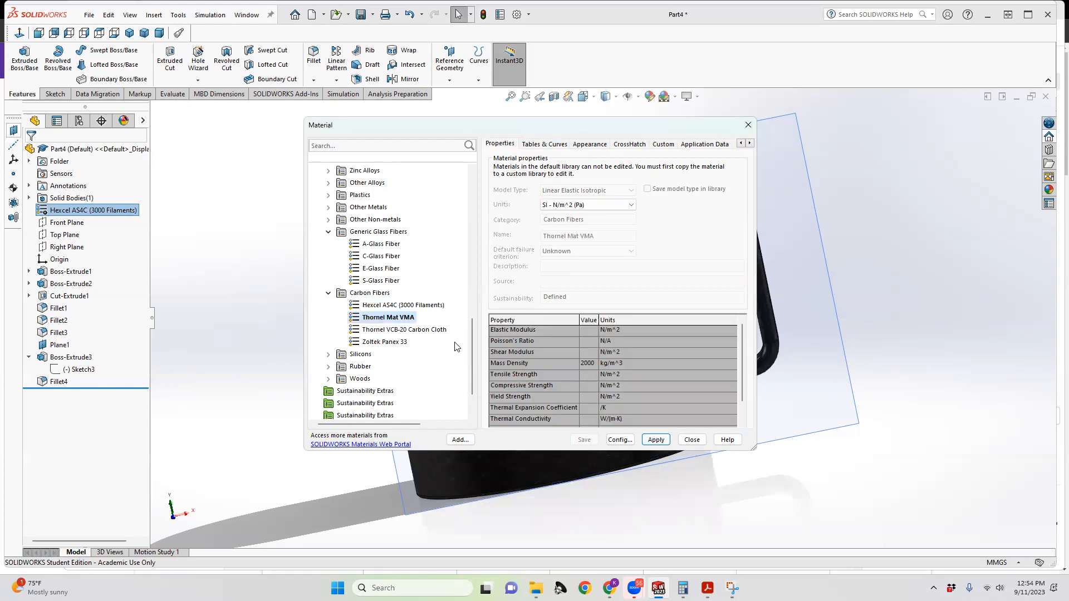
click(655, 440)
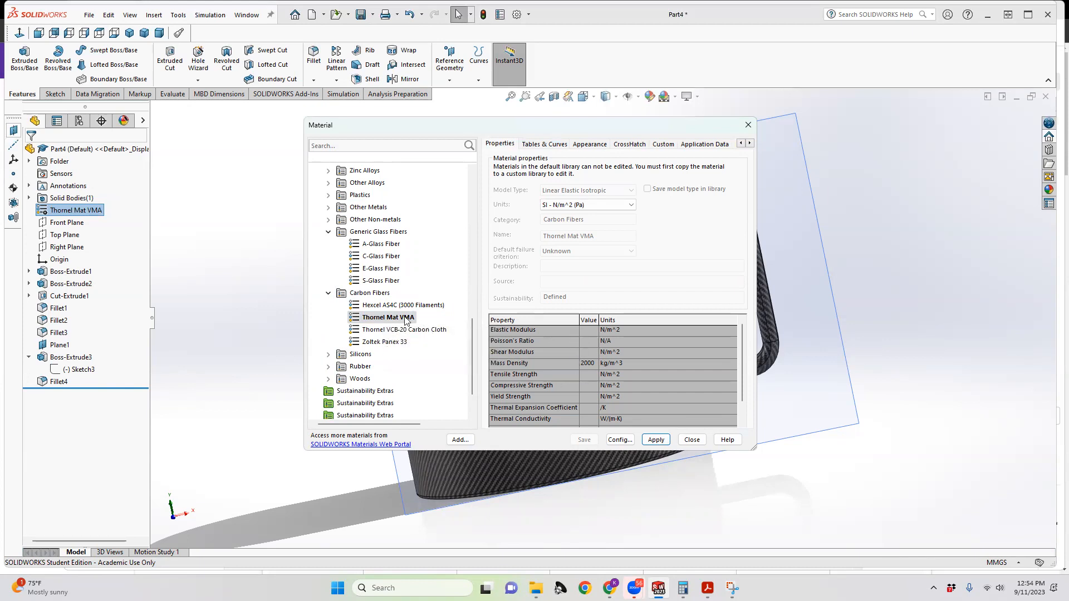
click(408, 332)
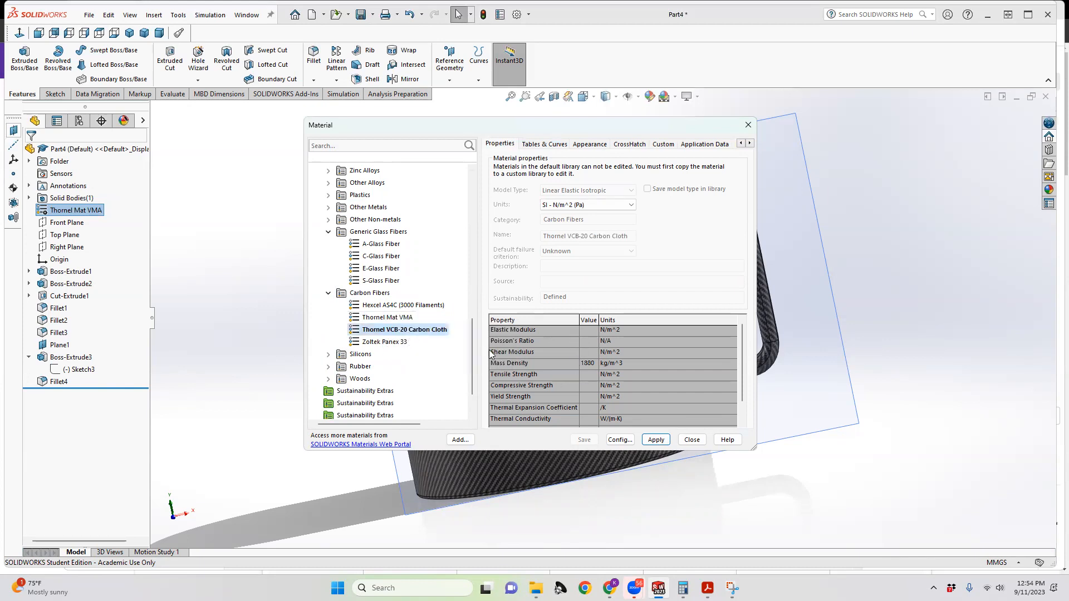
click(406, 318)
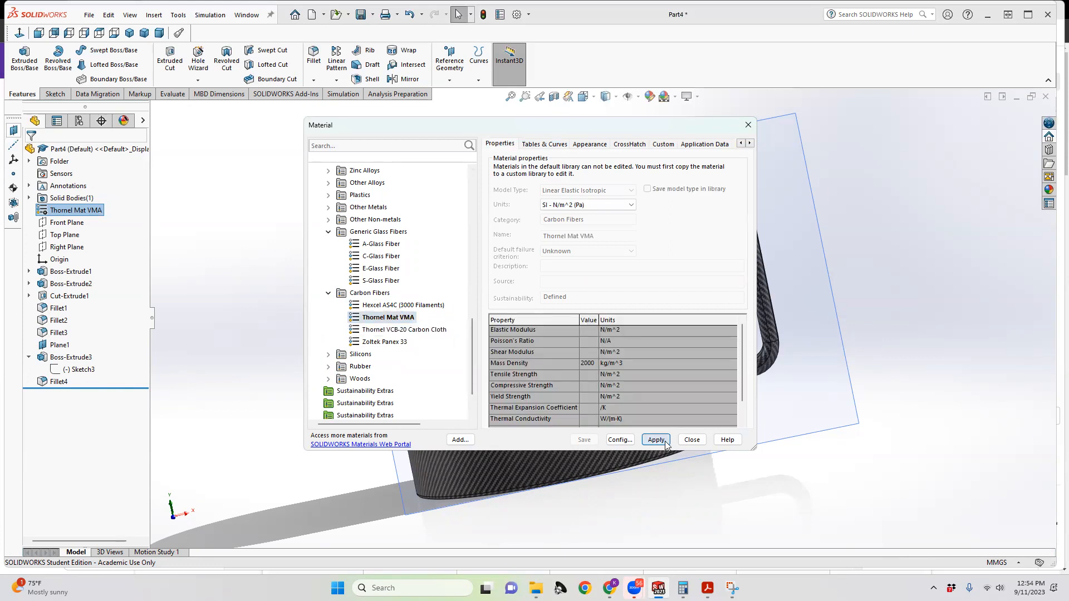
click(689, 439)
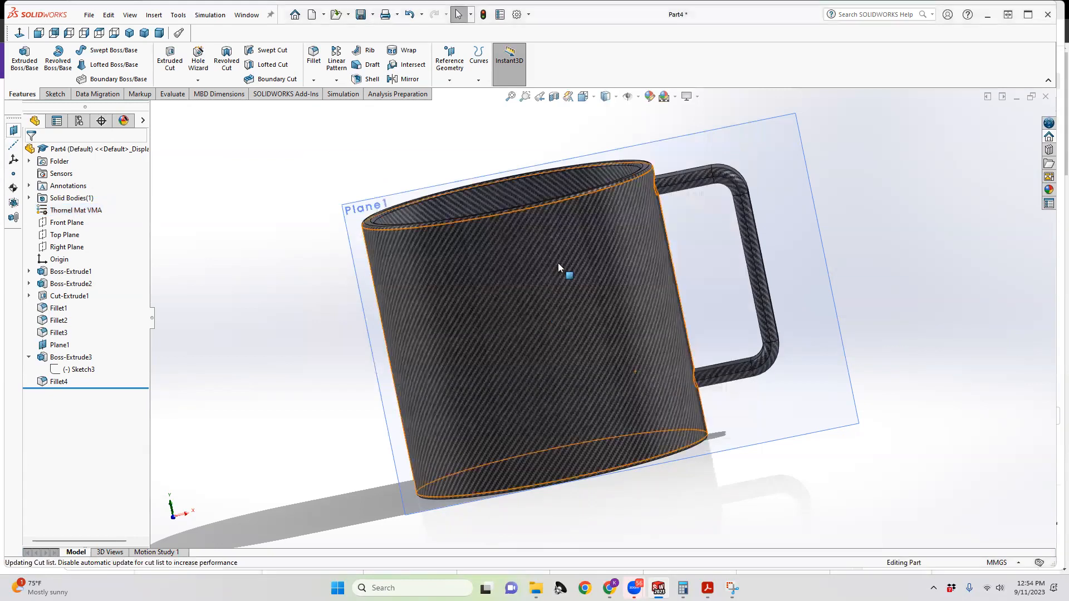
Step: Set the cup to the Front view and capture a full-screen screenshot of it with Snipping Tool
mouse_move(682, 302)
middle_down()
mouse_move(687, 274)
mouse_move(714, 419)
mouse_move(703, 269)
mouse_move(686, 308)
middle_up()
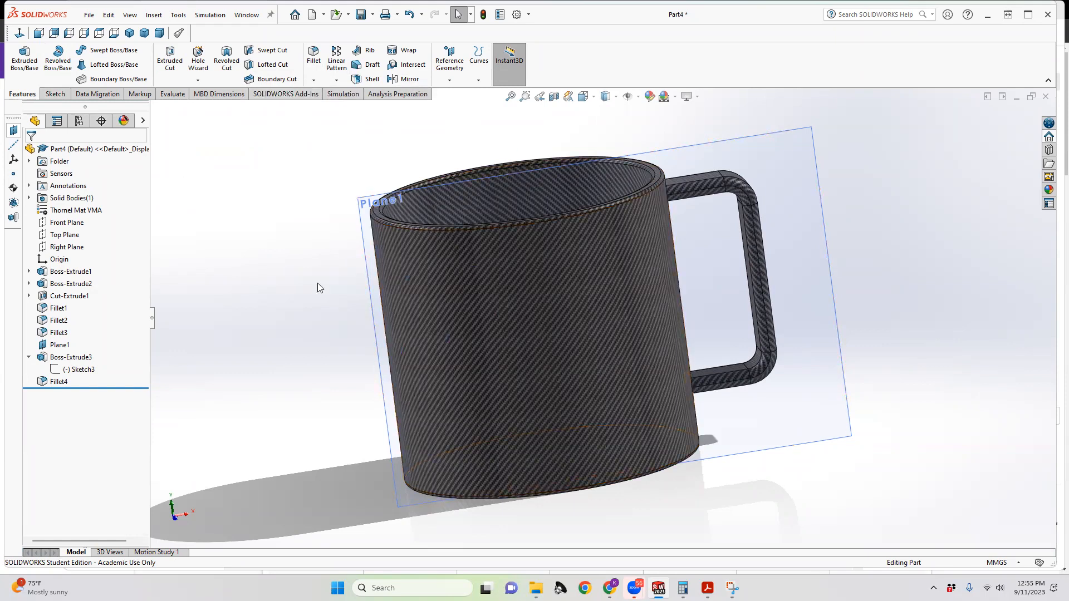
click(732, 587)
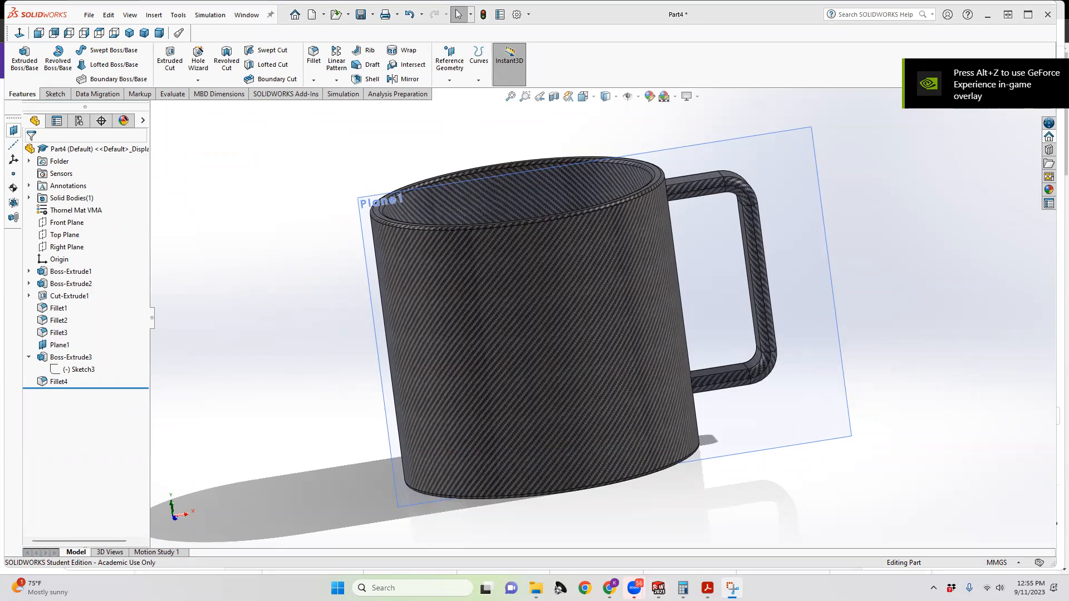
click(283, 386)
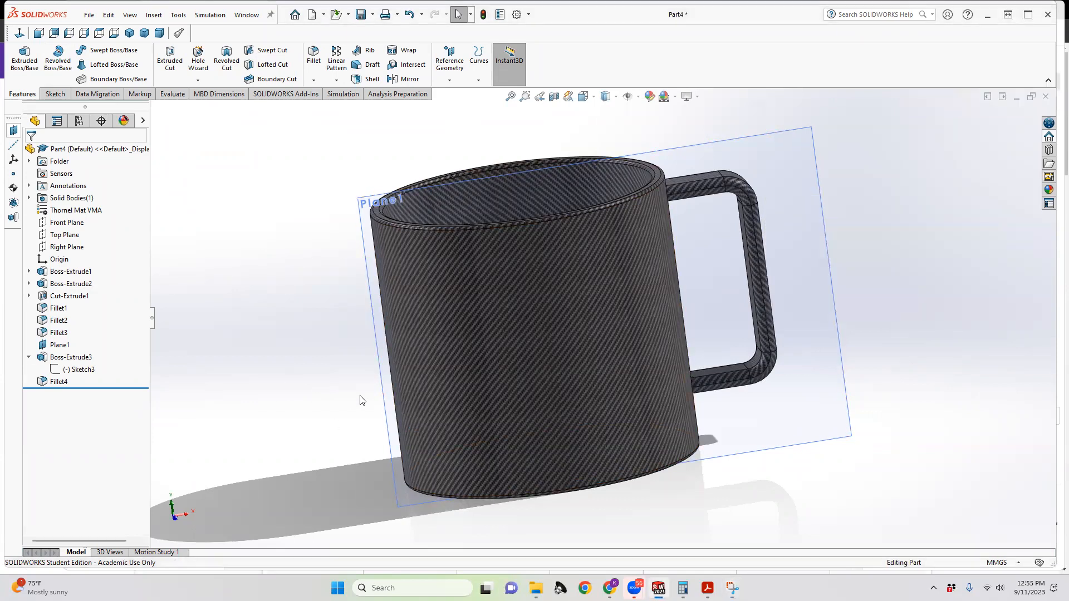
click(580, 103)
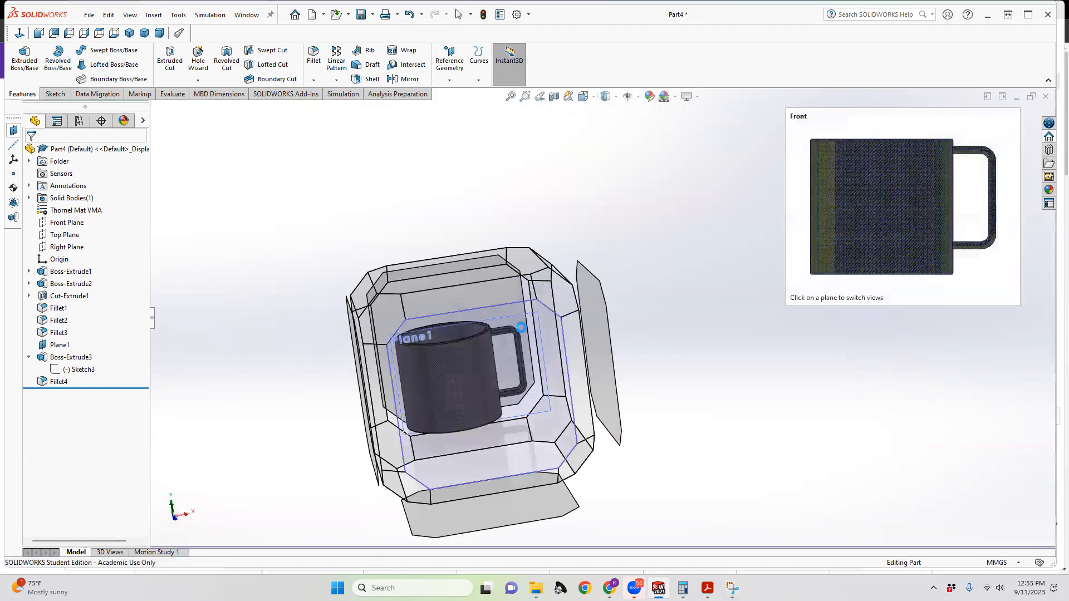
click(522, 332)
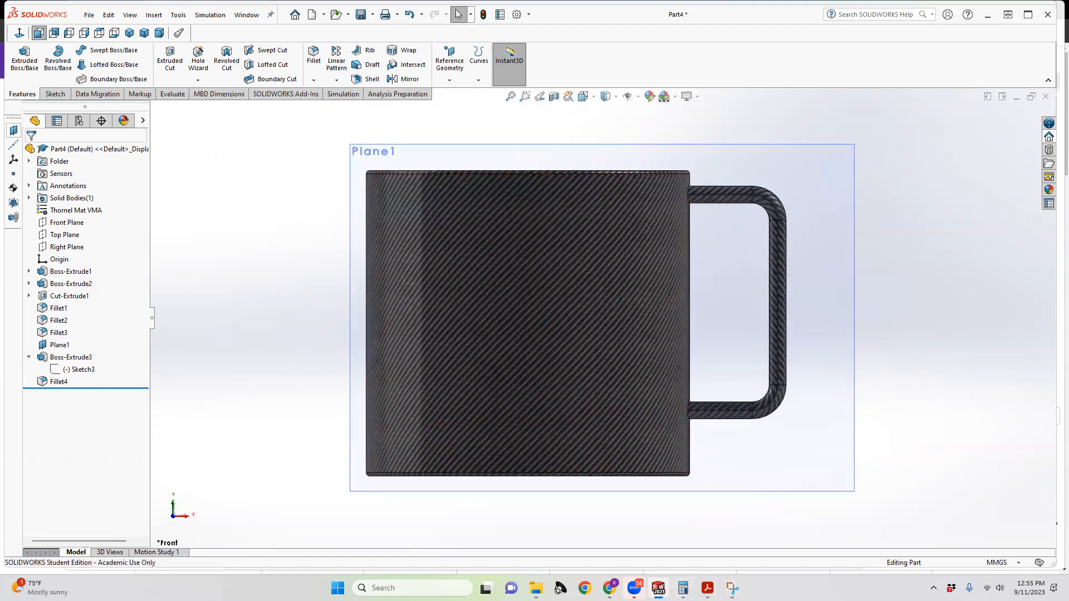
click(732, 589)
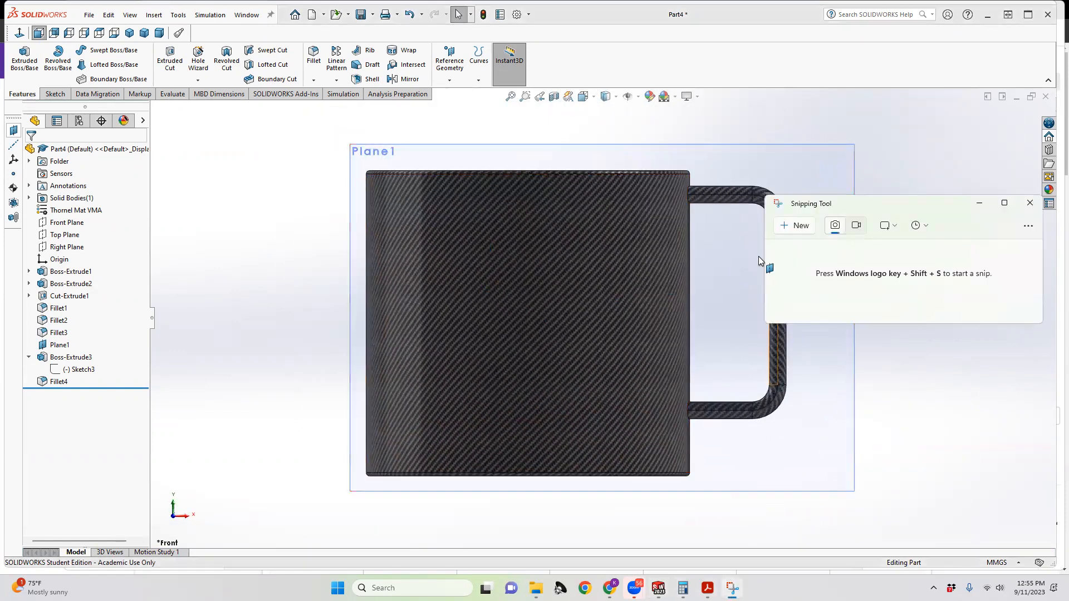
click(799, 227)
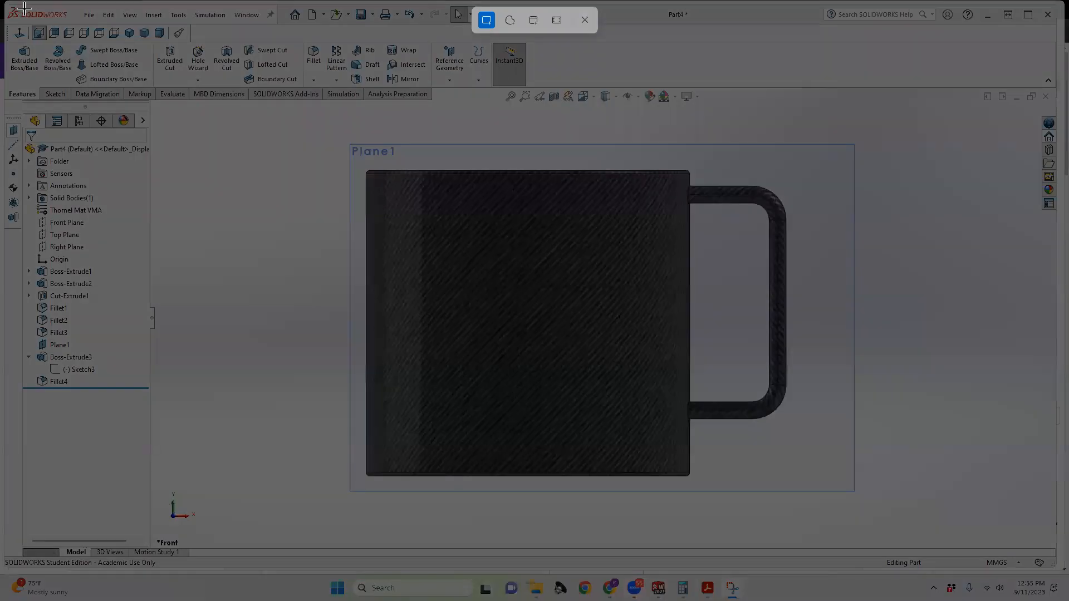
drag(0, 7, 1052, 599)
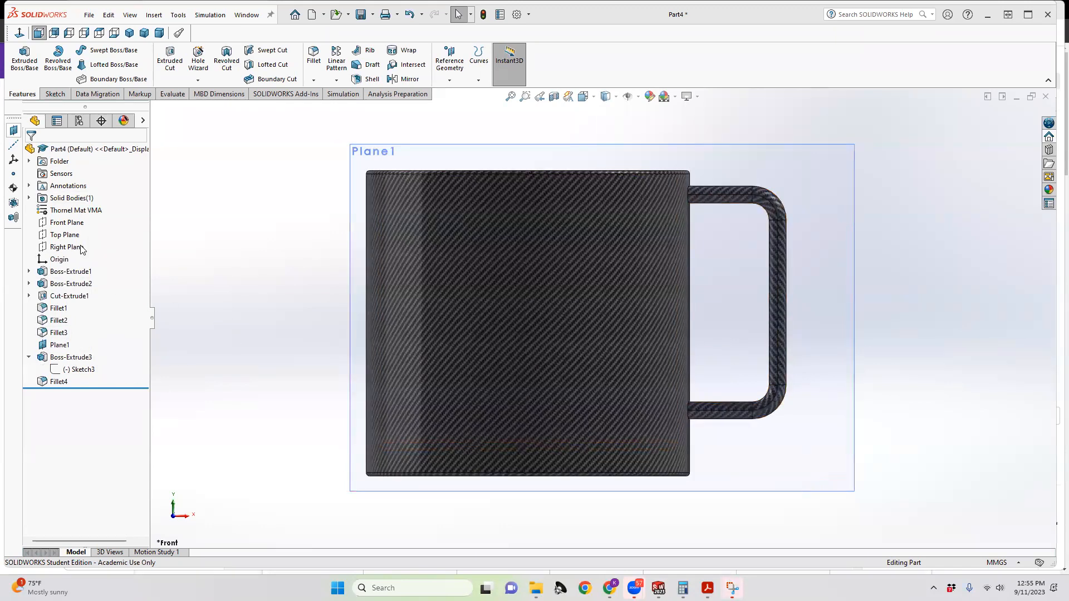
Step: Look over the captured front-view screenshot in Snipping Tool, then return to the cup model
middle_drag(309, 243, 416, 264)
middle_drag(178, 358, 274, 360)
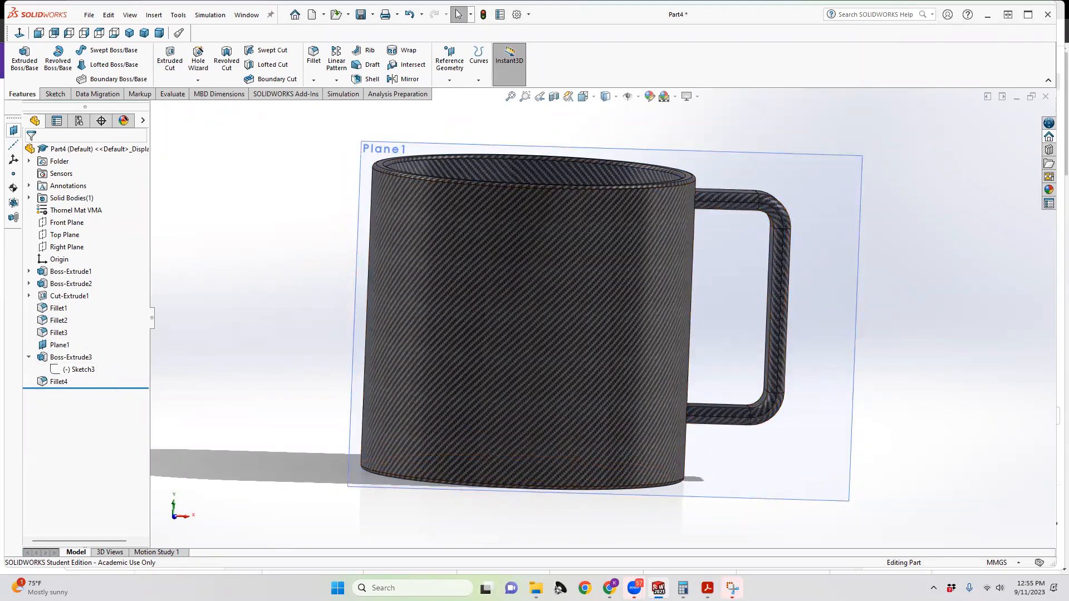
click(733, 588)
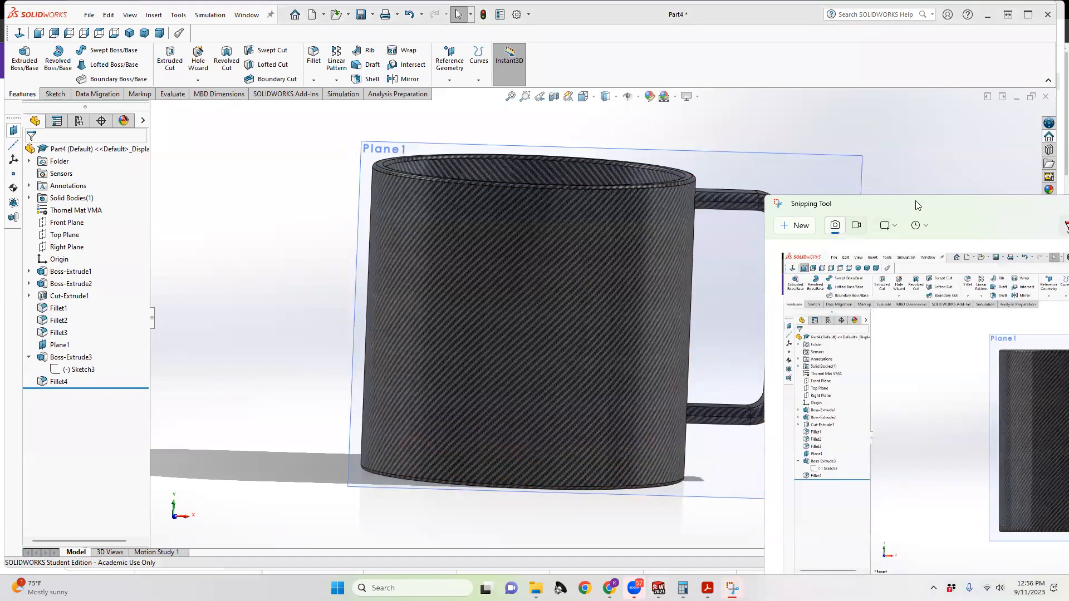
drag(907, 201, 461, 106)
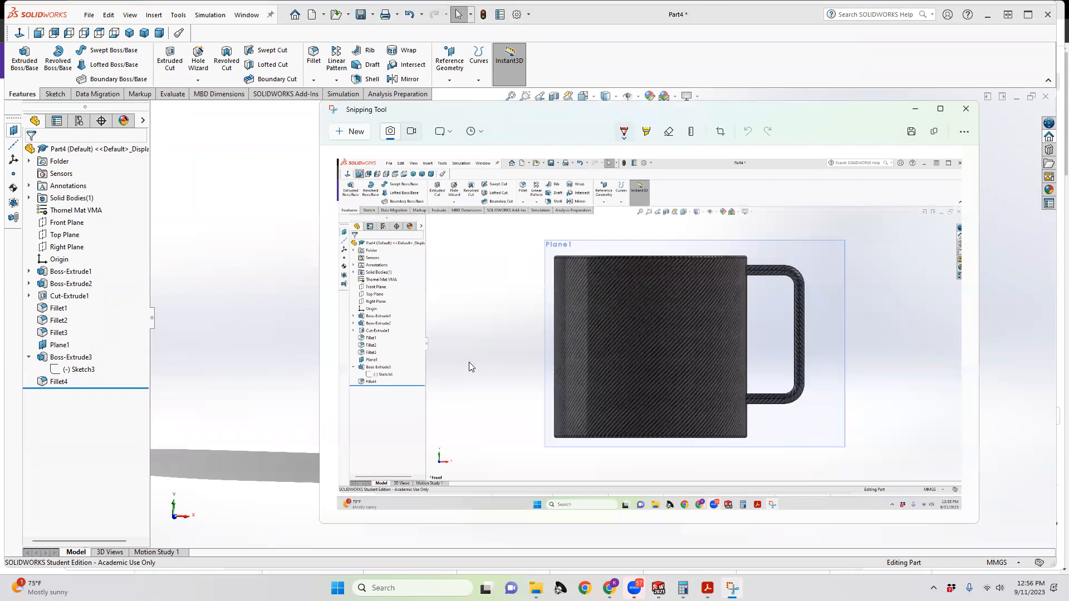
click(282, 356)
Step: Show the cup body's dimensions by selecting its outer face and capture a full-screen screenshot from a tilted view above
click(502, 308)
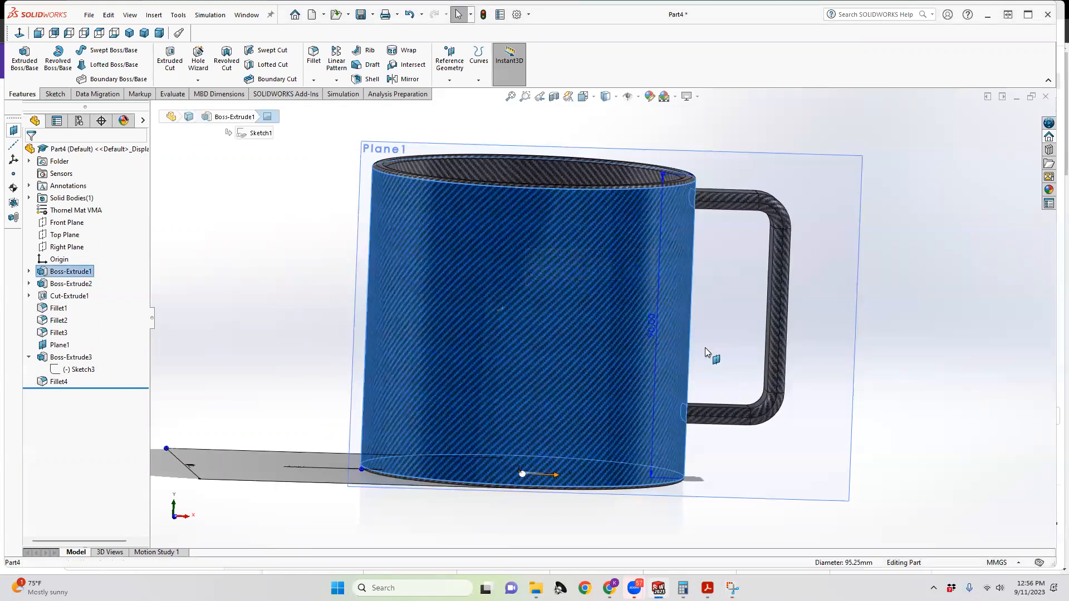
scroll(506, 391, up, 2)
middle_drag(596, 307, 596, 445)
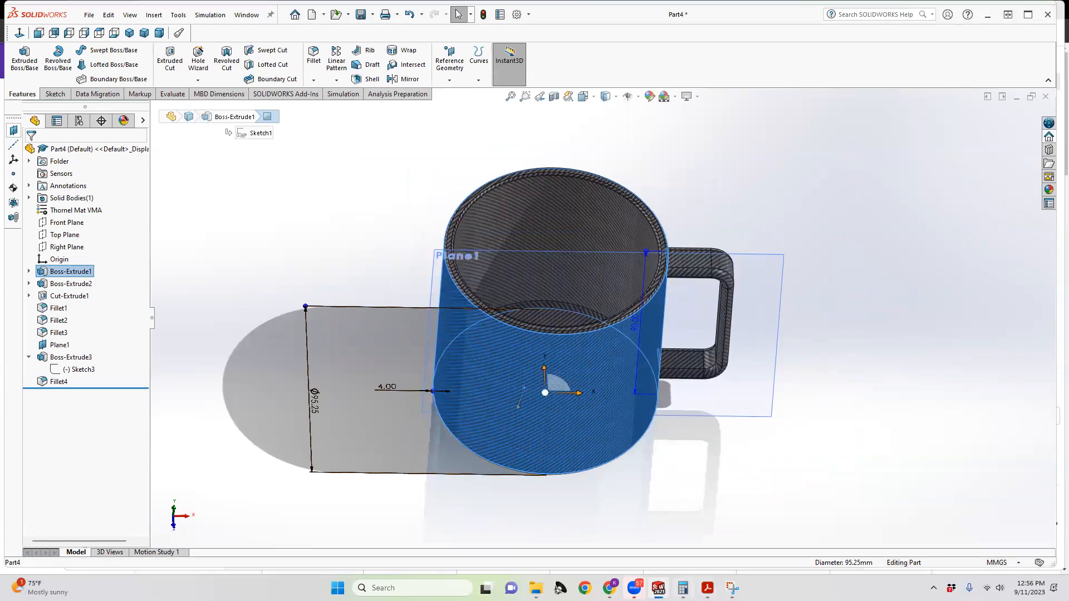
click(732, 588)
click(341, 132)
drag(9, 14, 1056, 600)
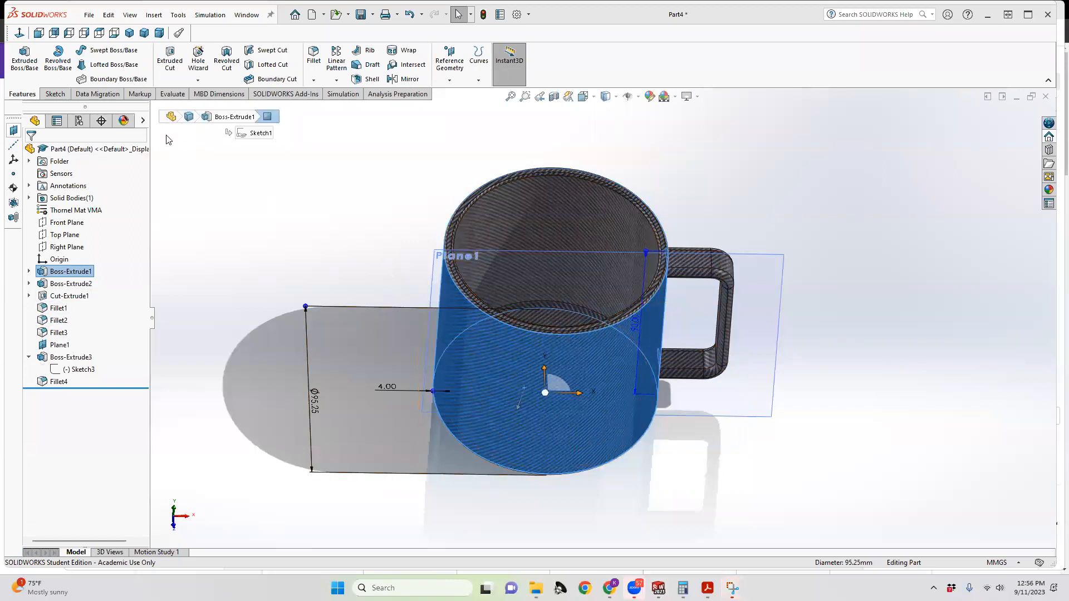
Step: Calculate the mass properties of the cup and examine the reported mass
click(169, 94)
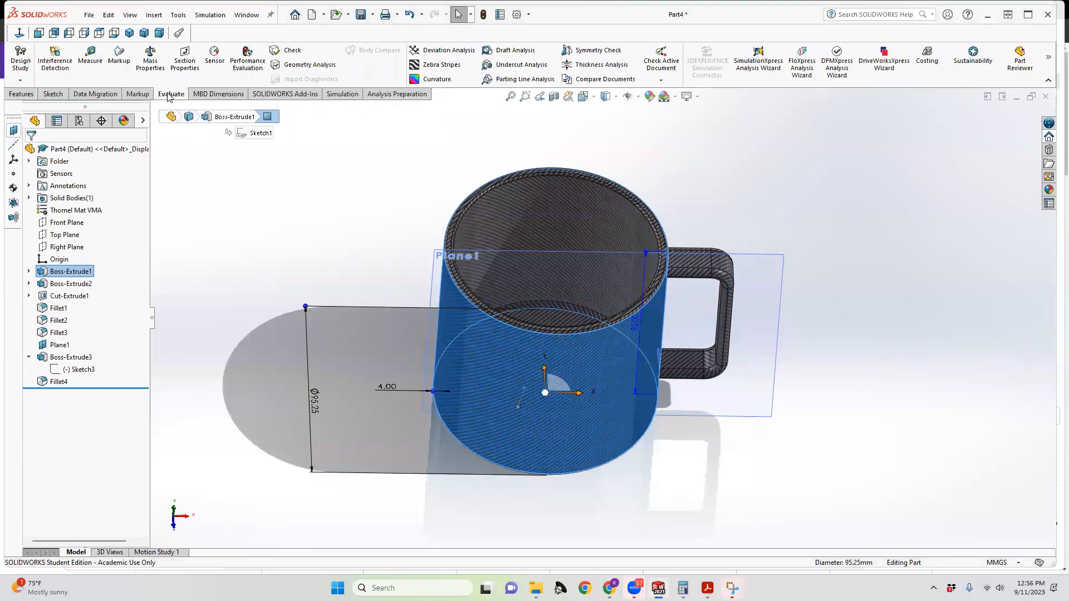
click(149, 60)
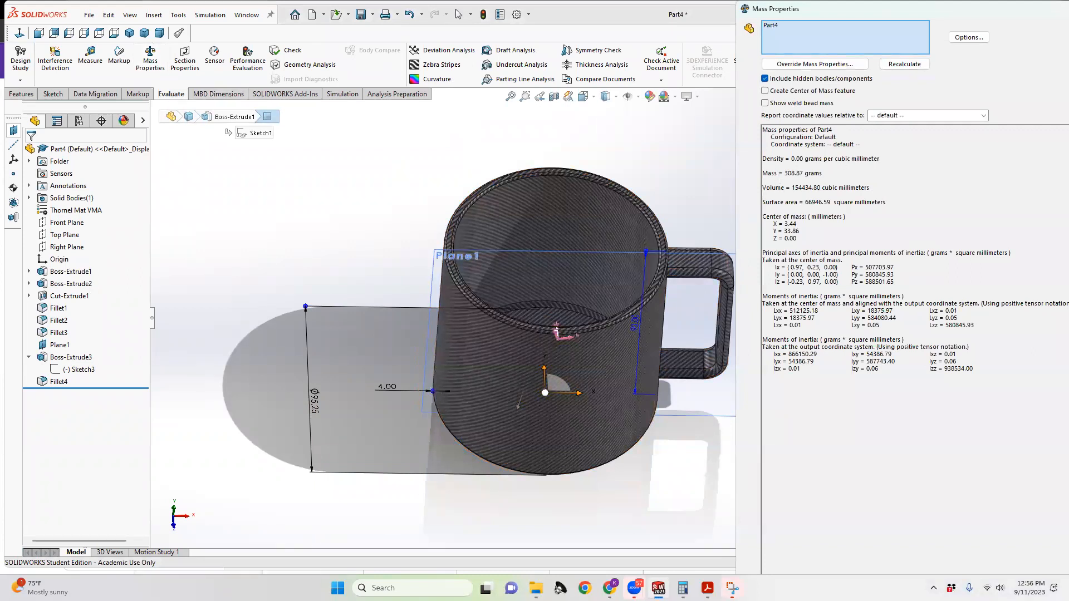
drag(784, 173, 796, 173)
click(808, 173)
Step: Capture a full-screen screenshot of the mass properties report beside the cup with Snipping Tool
click(732, 588)
click(351, 132)
drag(9, 10, 1066, 600)
Step: Switch to Calculator and compute one percent of the cup's mass as 308.87 × 0.01
click(683, 588)
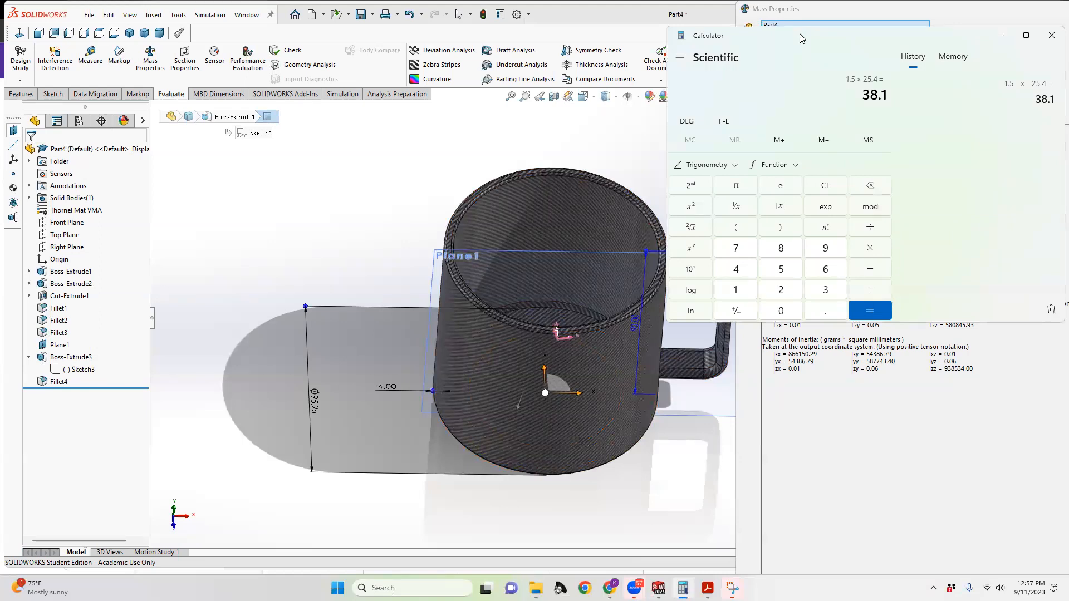
drag(802, 38, 314, 95)
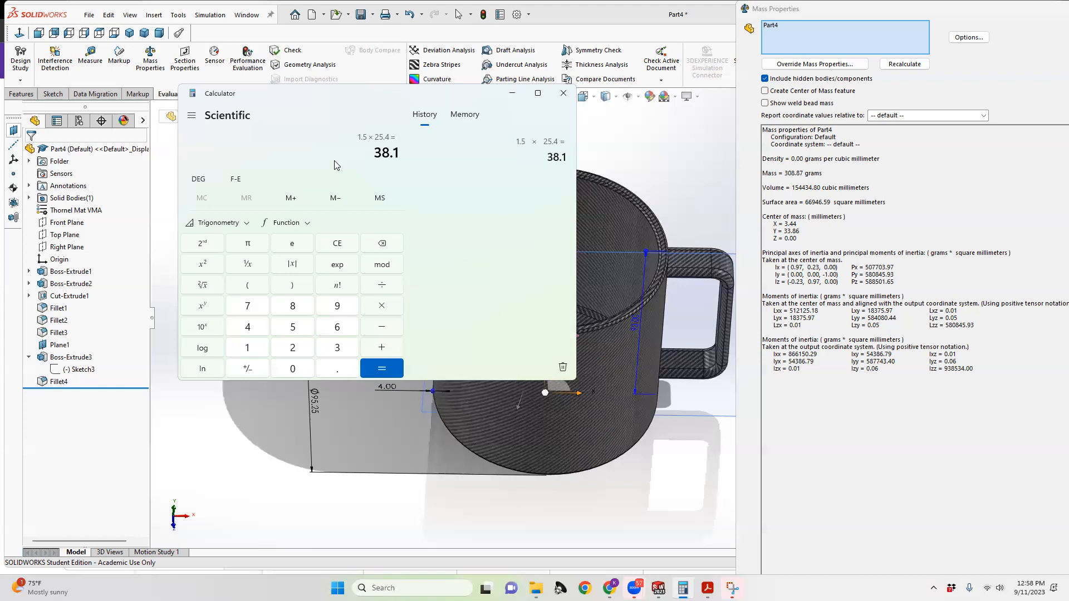
text(308.)
text(87)
text(*0.01)
key(Return)
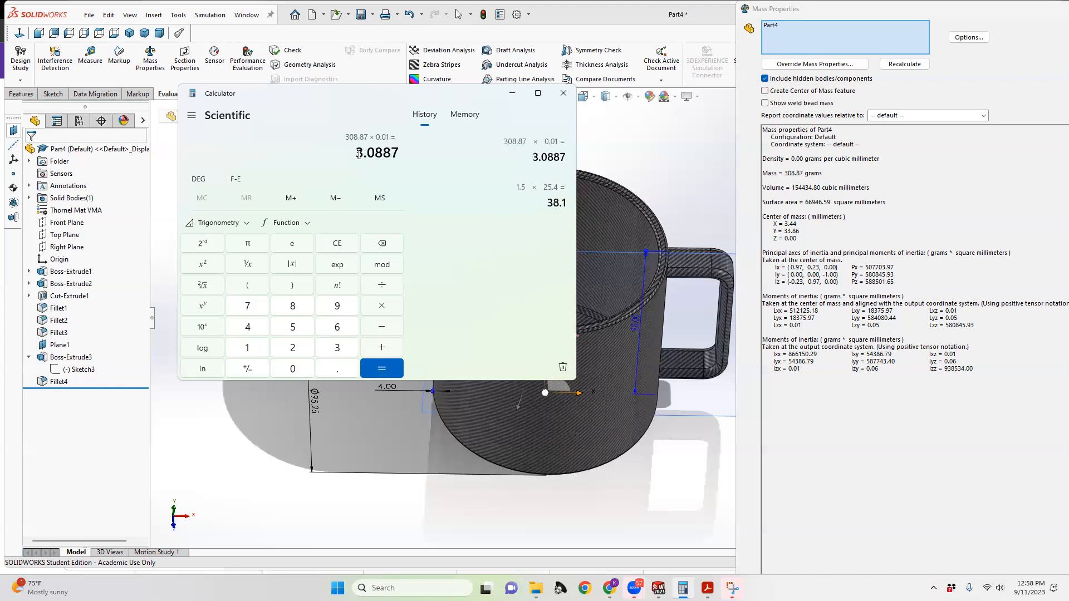
Step: Subtract 3.0887 from 312.5 in Calculator
drag(357, 153, 380, 154)
click(358, 155)
drag(357, 154, 382, 154)
click(306, 160)
text(312.5)
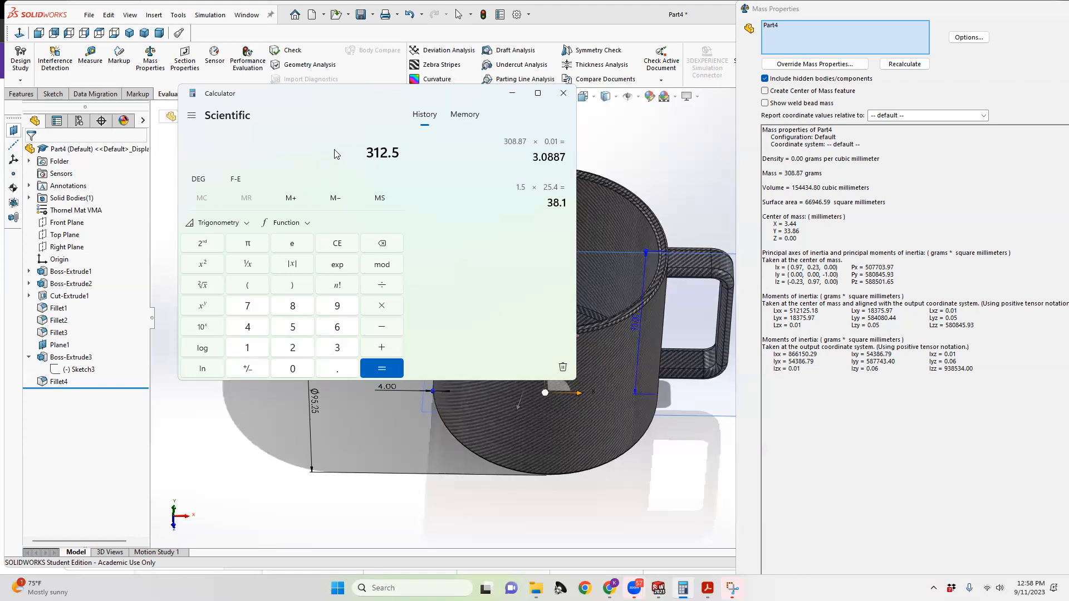
key(minus)
text(3.0887)
key(Return)
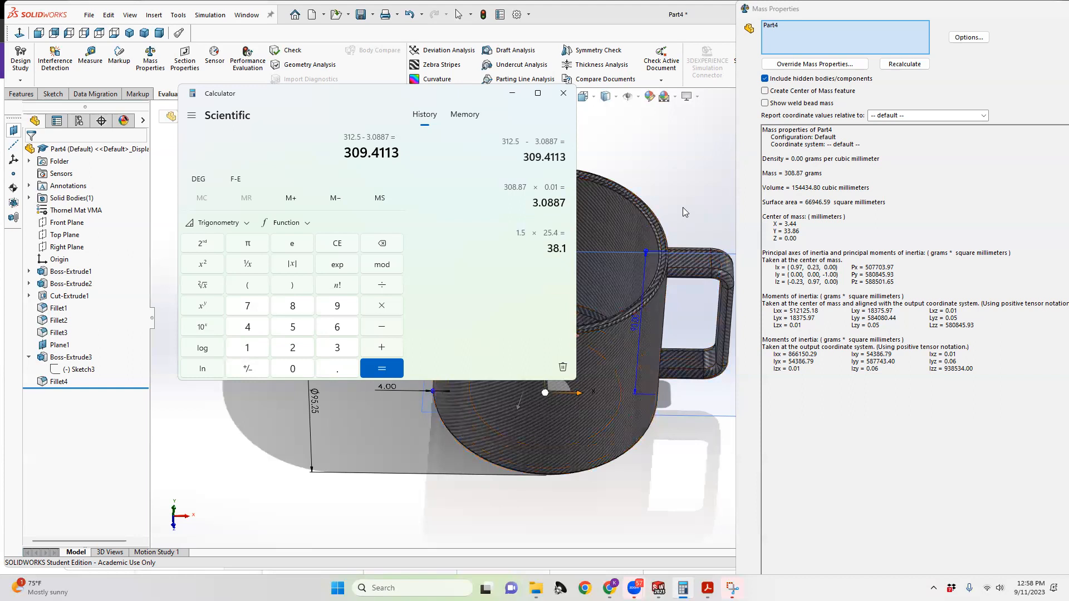
Step: Return to the cup model and close the mass properties report
click(644, 168)
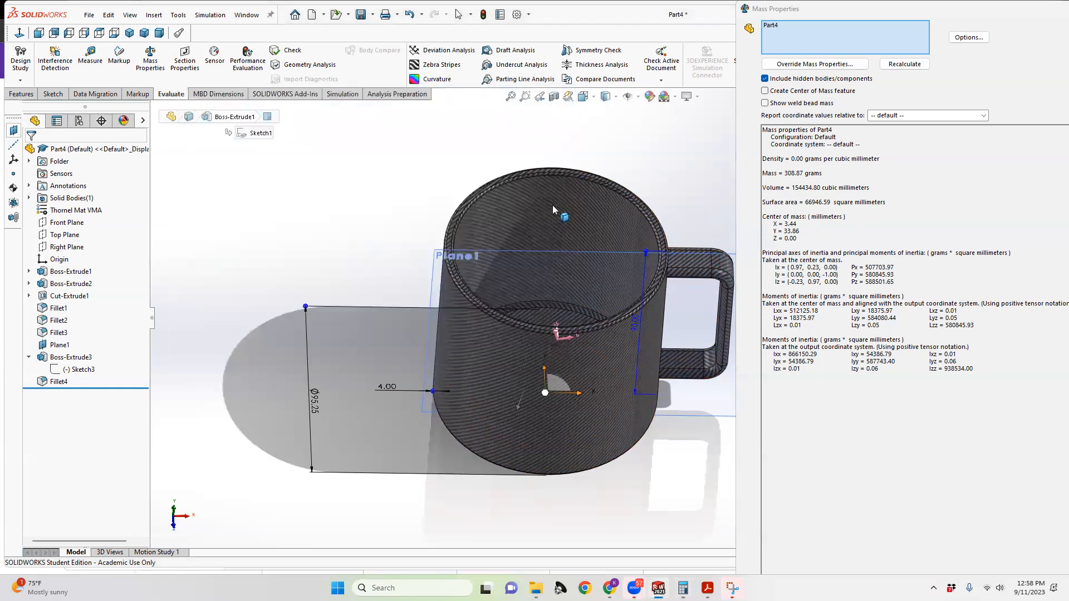
right_click(48, 312)
click(245, 255)
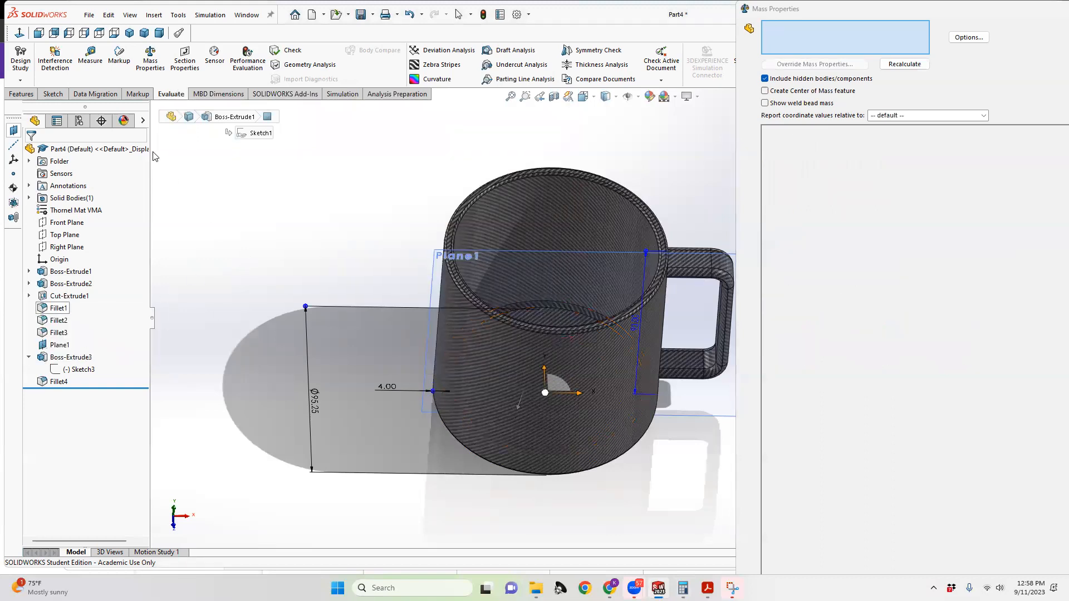
drag(795, 11, 267, 69)
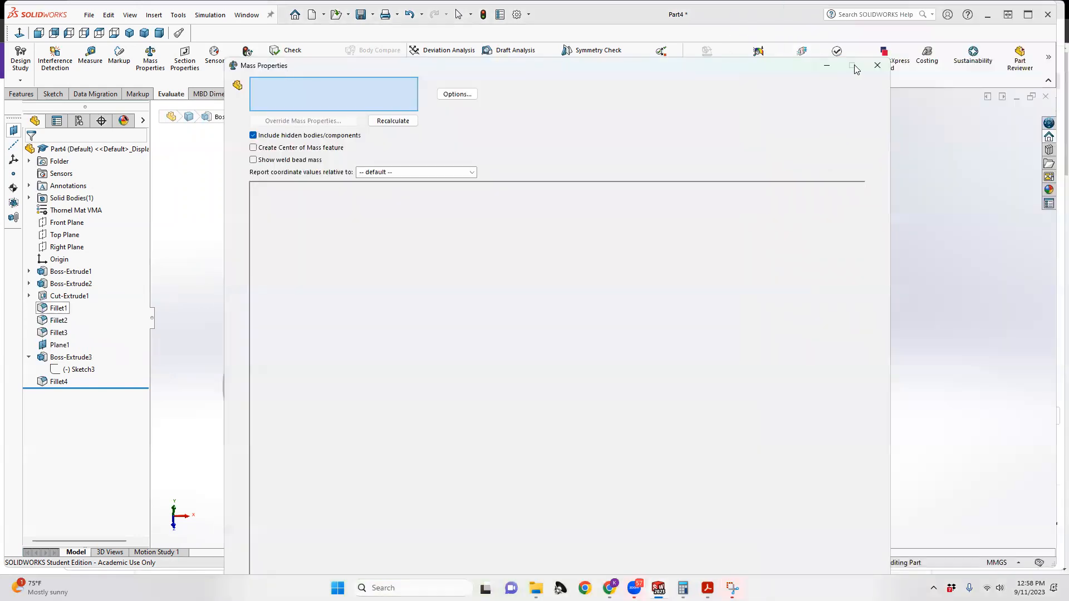
click(877, 66)
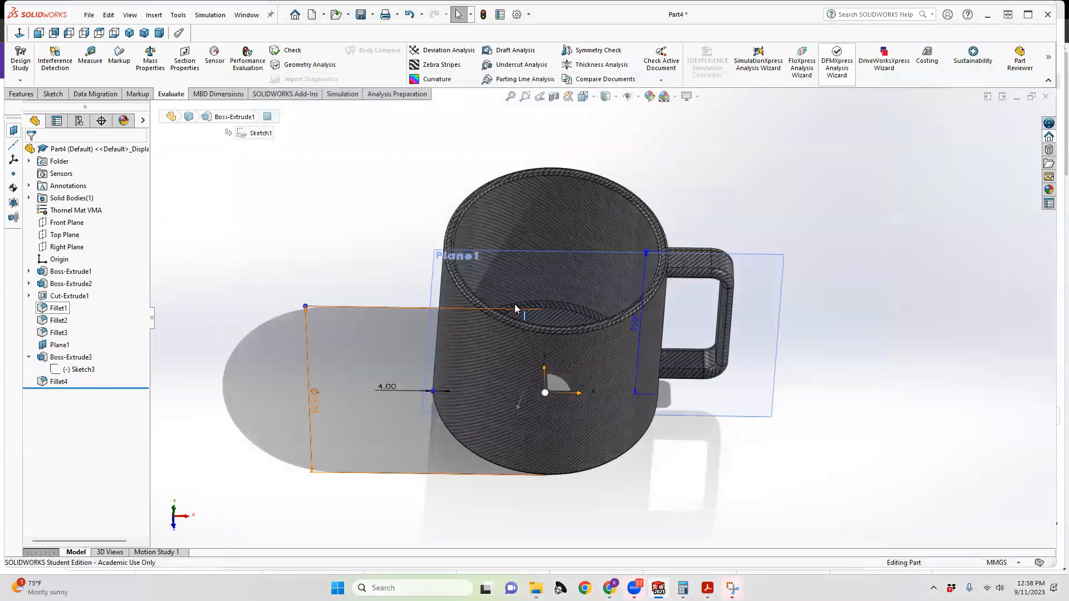
Step: Delete the Fillet1 feature from the cup's inside bottom edge
click(59, 310)
right_click(59, 311)
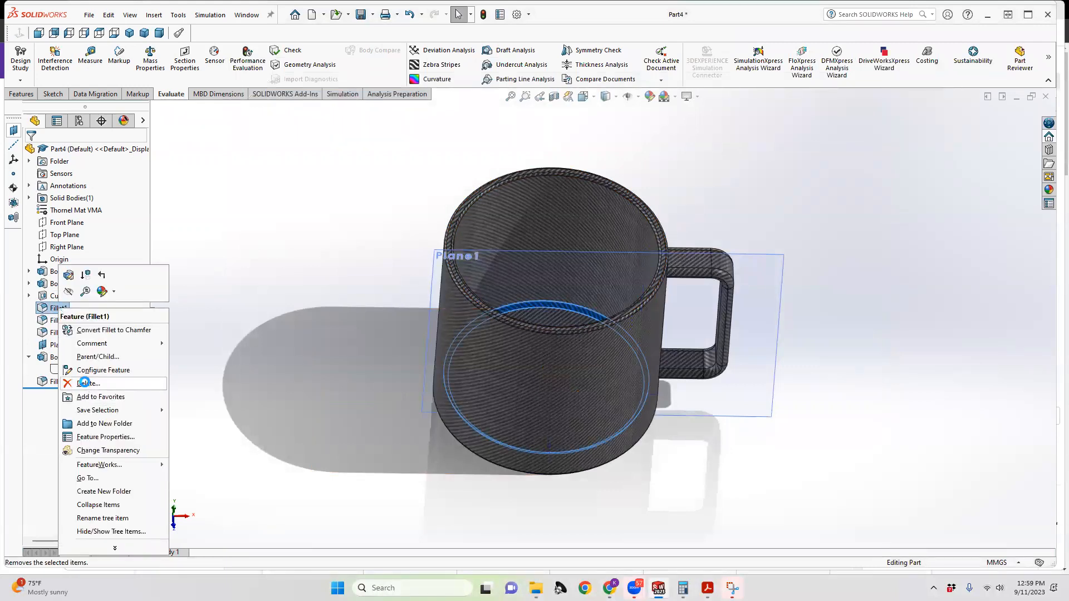
click(87, 384)
click(923, 190)
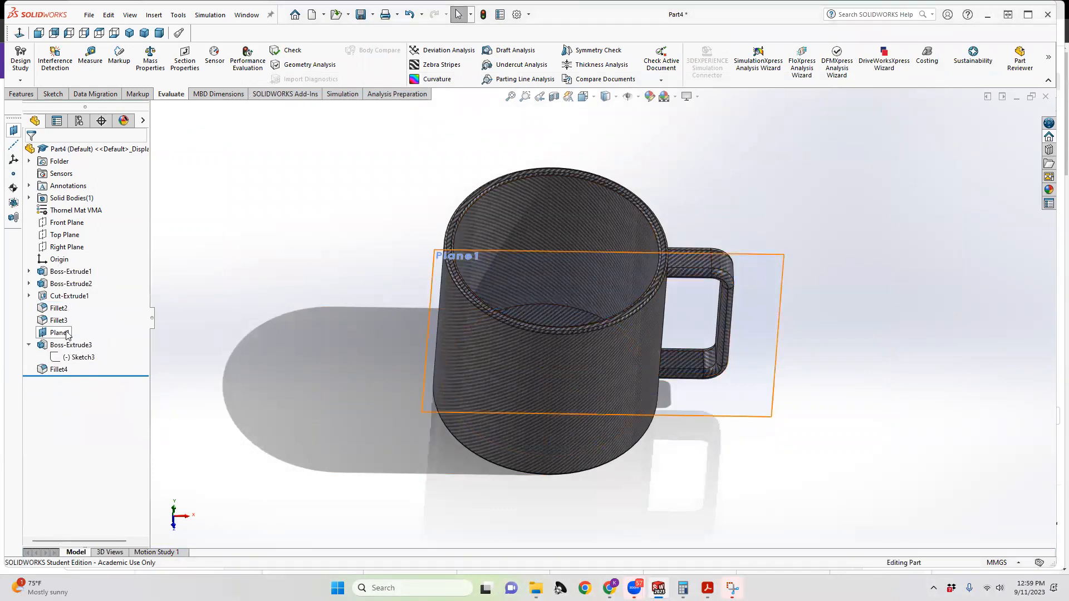
click(59, 310)
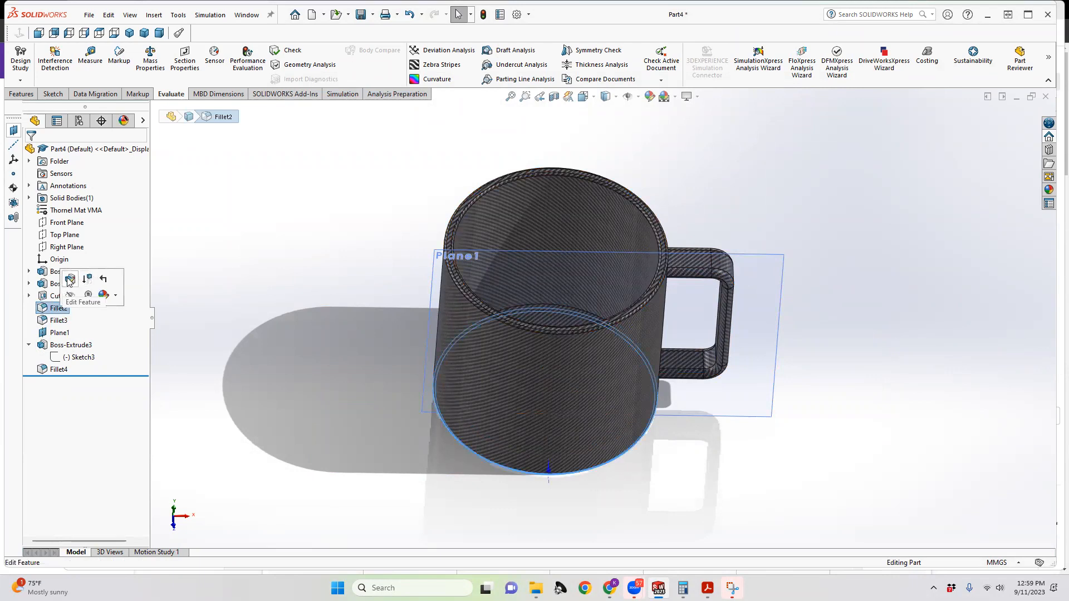
click(65, 310)
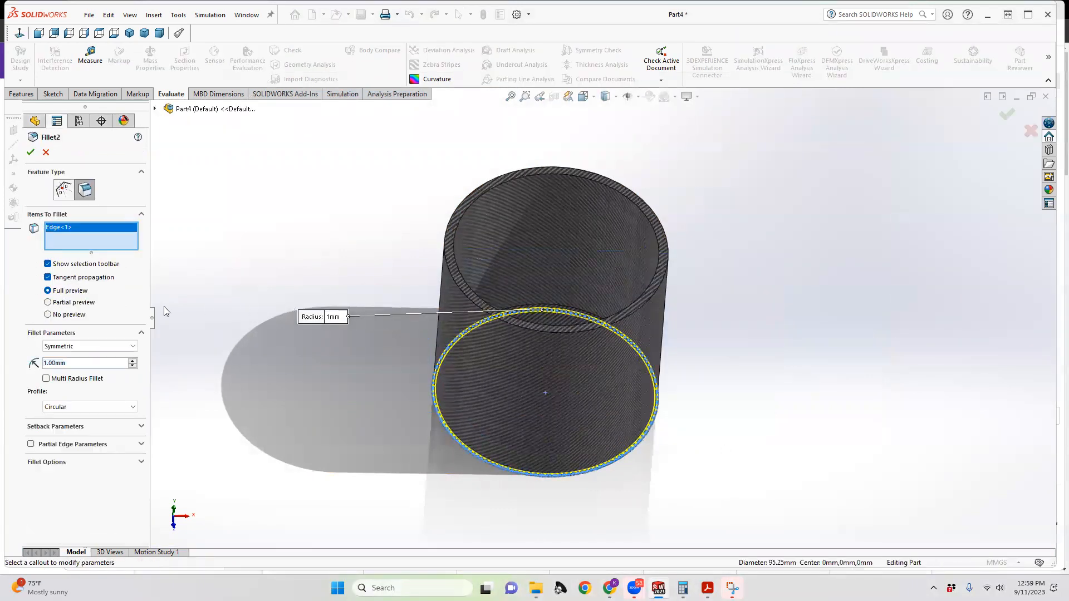
click(46, 152)
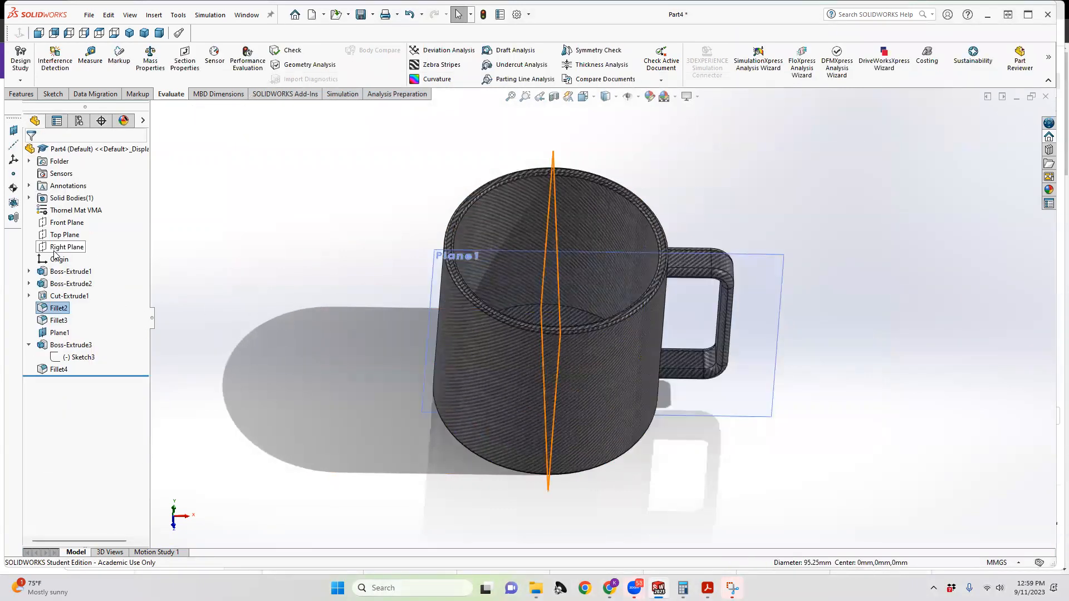
Step: Delete the Fillet2 feature on the cup's outer bottom edge and the Fillet3 feature on its rim
right_click(50, 309)
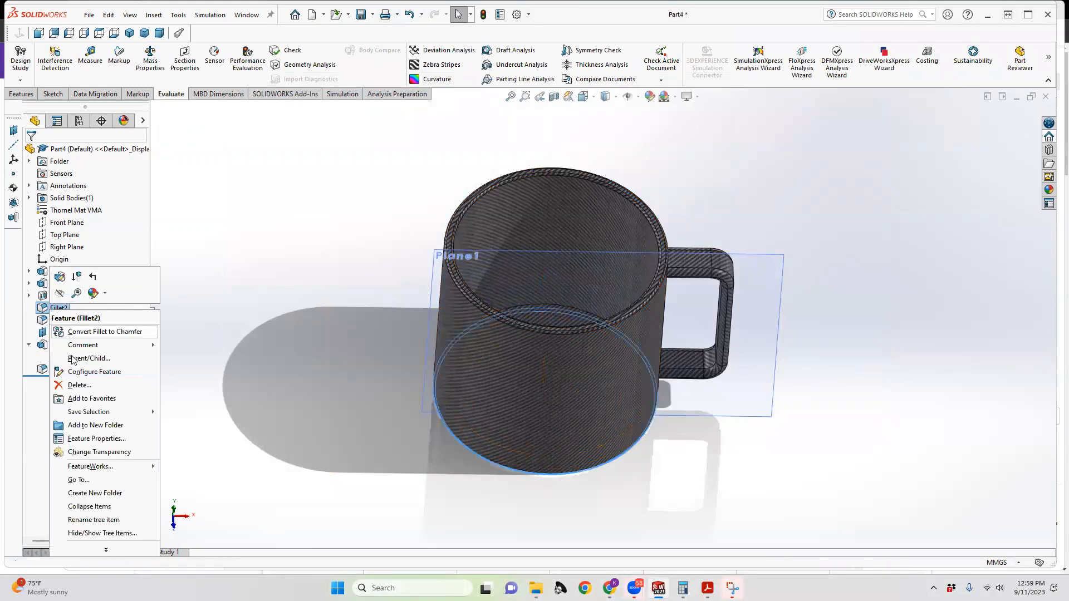
click(79, 384)
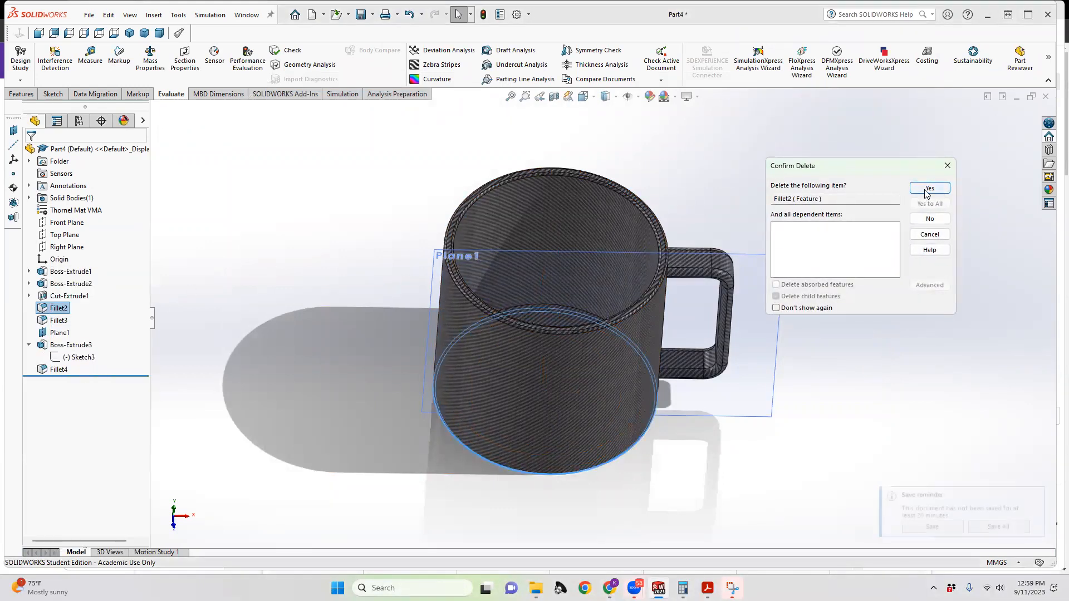
click(930, 188)
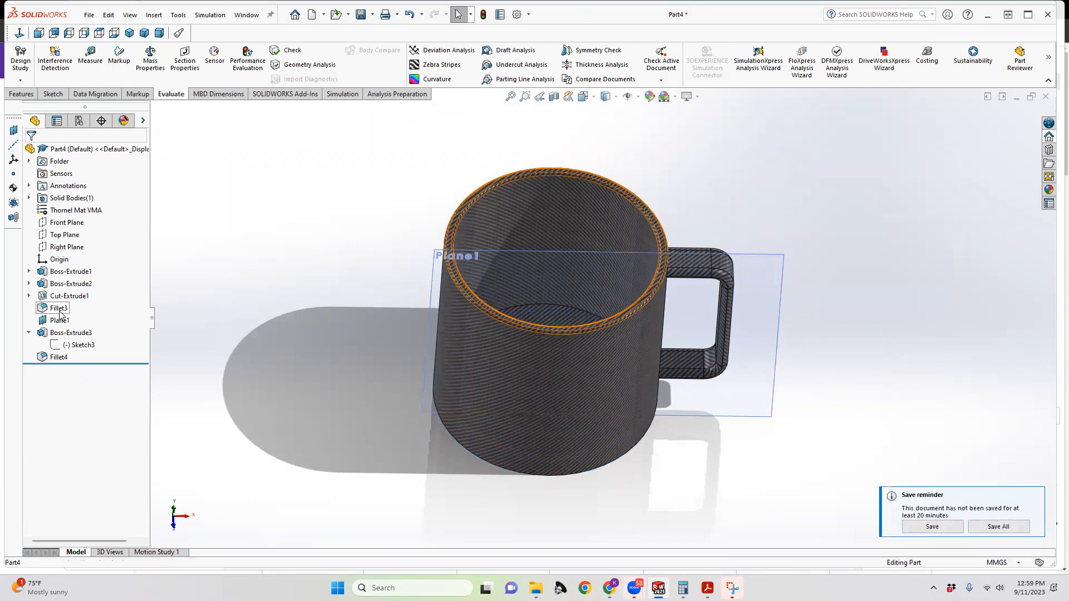
right_click(58, 309)
click(89, 387)
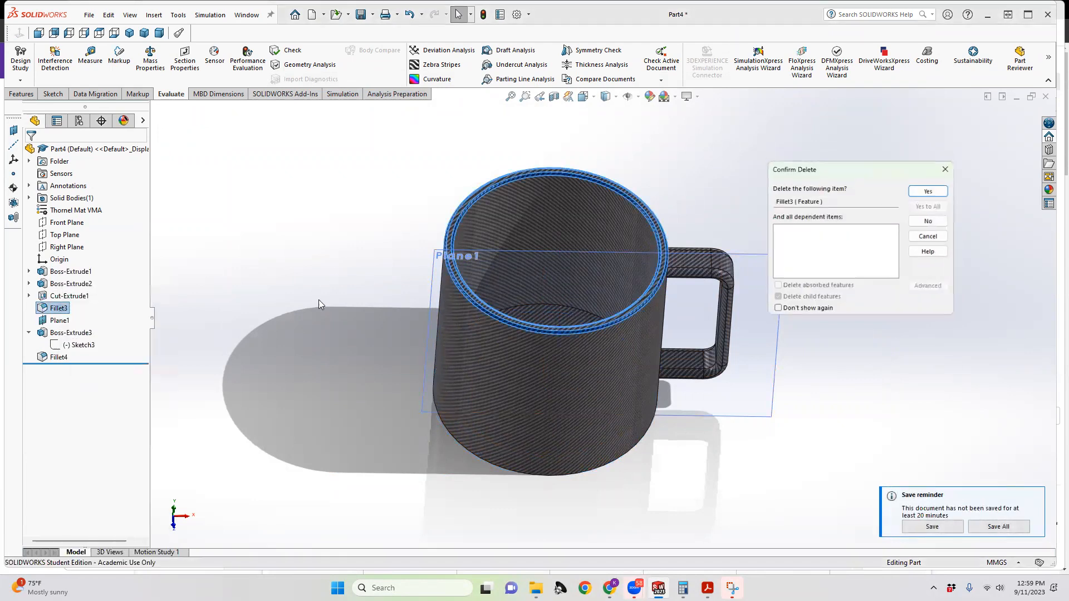
click(930, 189)
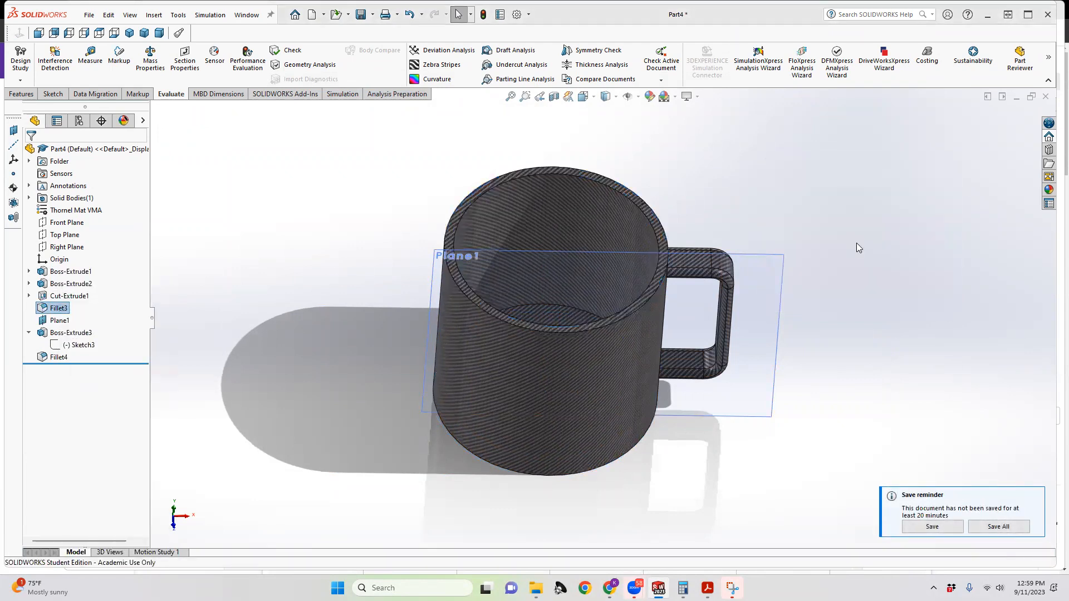
Step: Evaluate the cup's mass properties again and compare the mass with the earlier calculations in Calculator's history
click(146, 61)
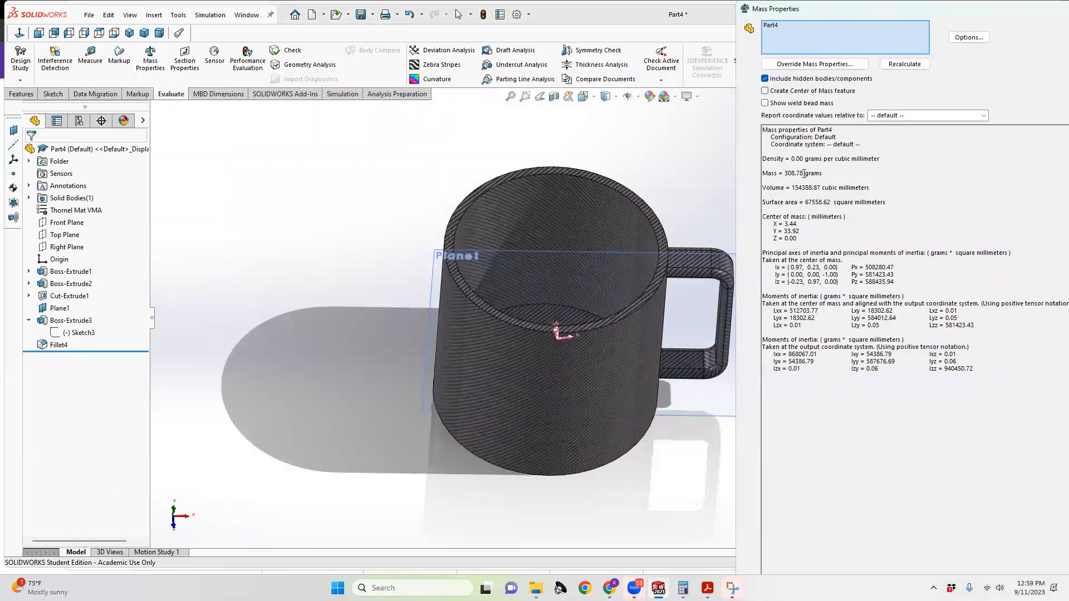
drag(804, 173, 785, 174)
click(682, 588)
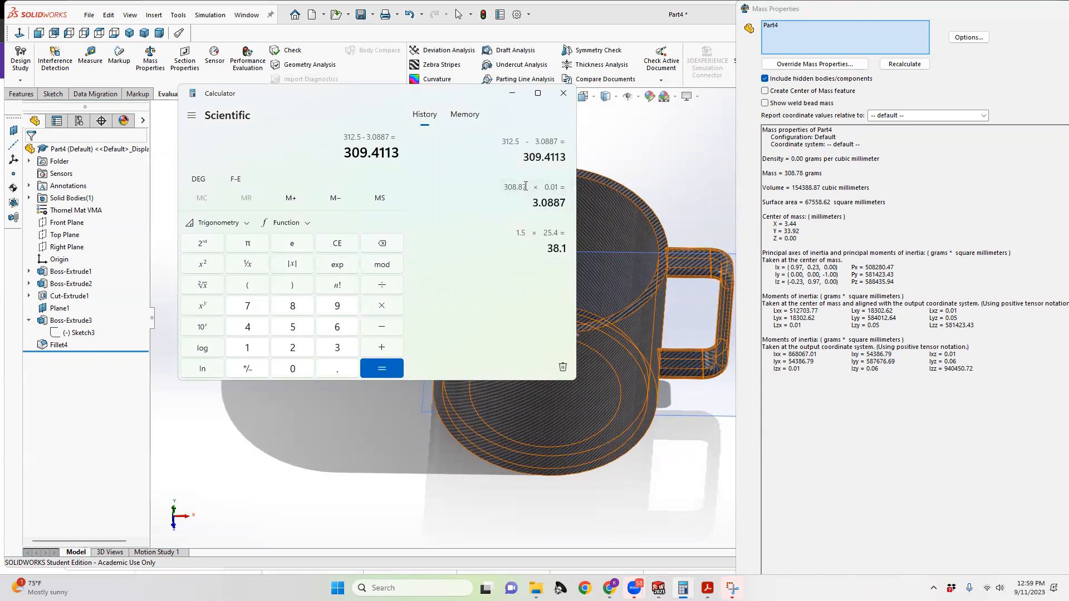
click(374, 420)
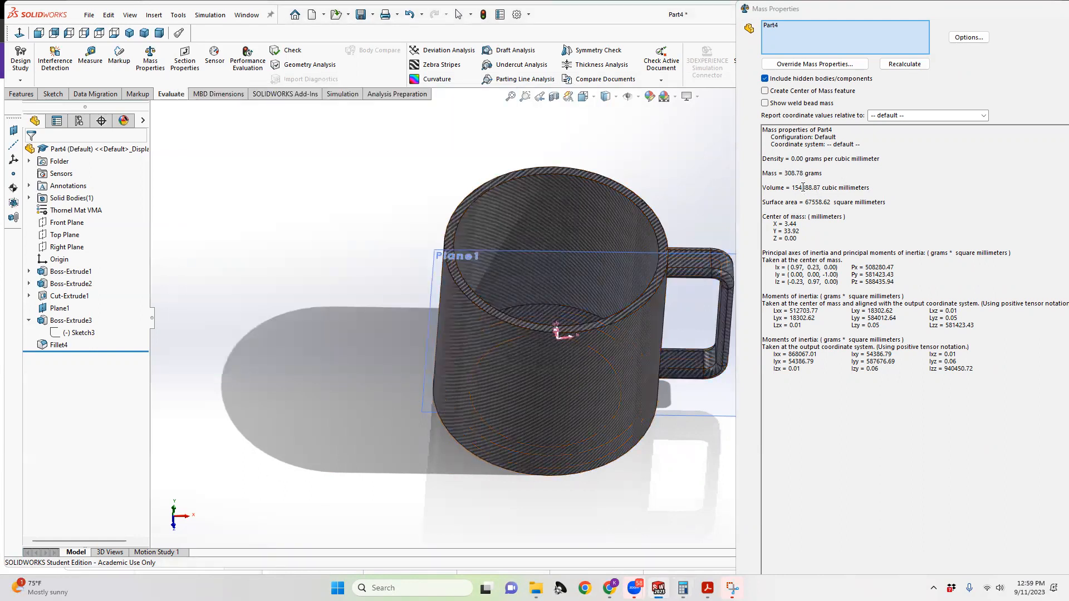
Step: Compare the current mass and volume with the earlier mass properties screenshot in Snipping Tool
mouse_move(733, 588)
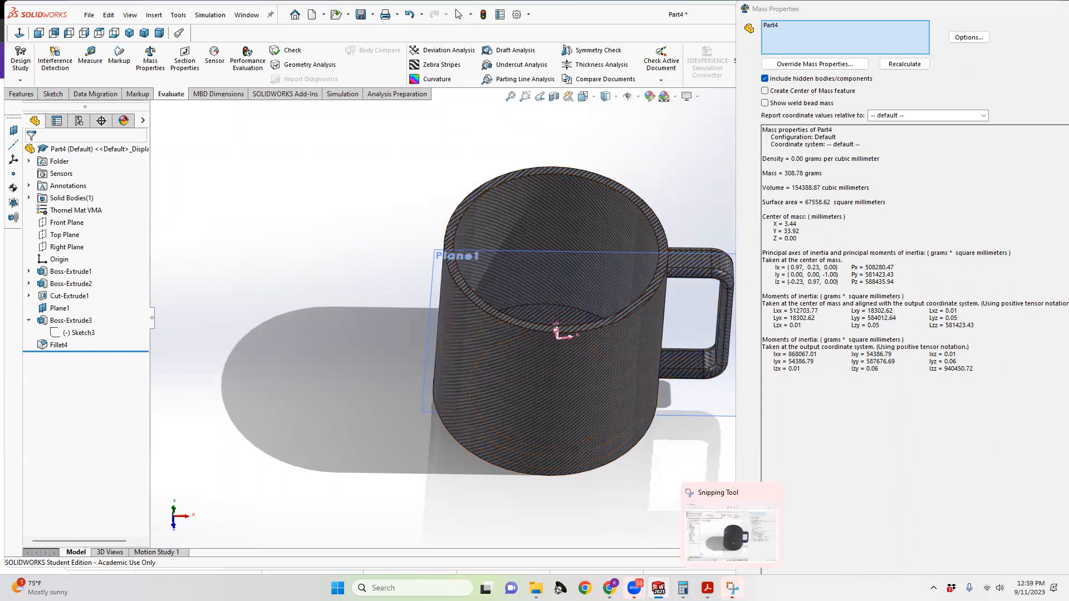
click(740, 534)
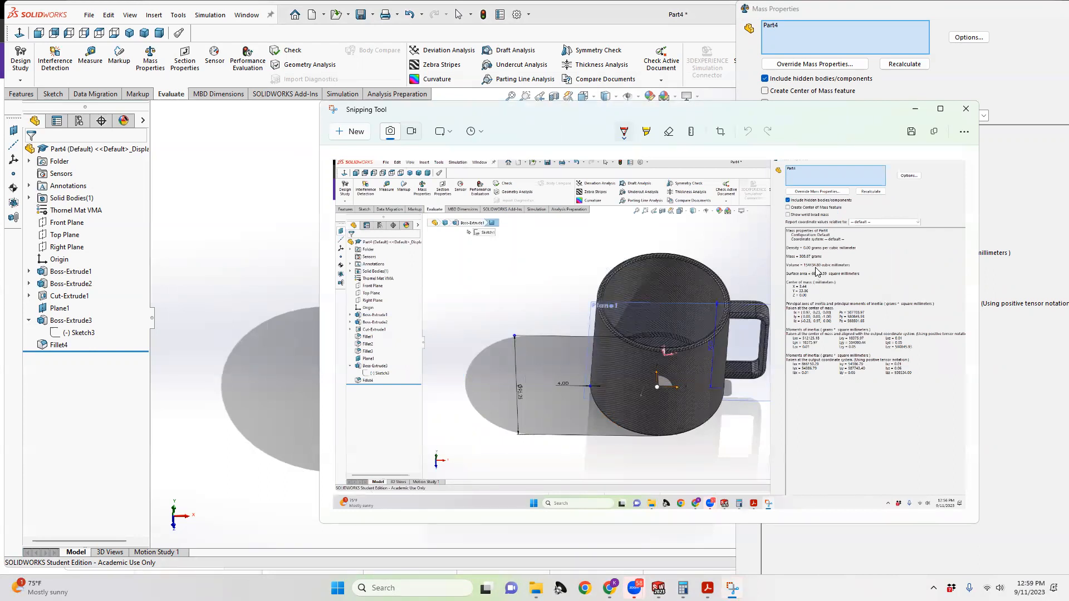
click(1011, 186)
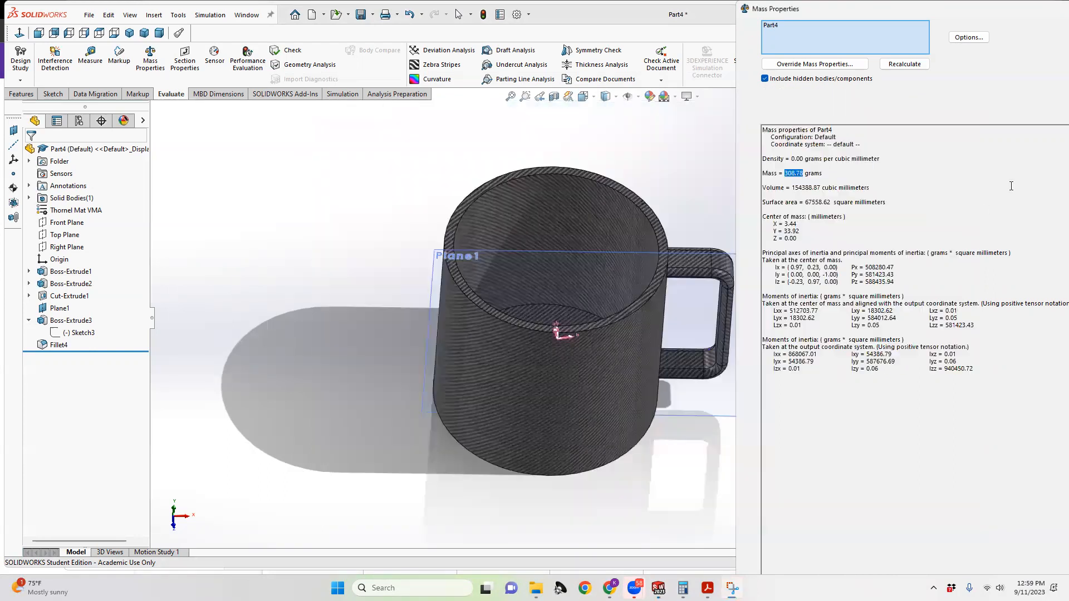
click(803, 187)
mouse_move(794, 189)
mouse_down()
mouse_move(819, 188)
mouse_move(795, 174)
mouse_move(808, 176)
mouse_up()
click(786, 174)
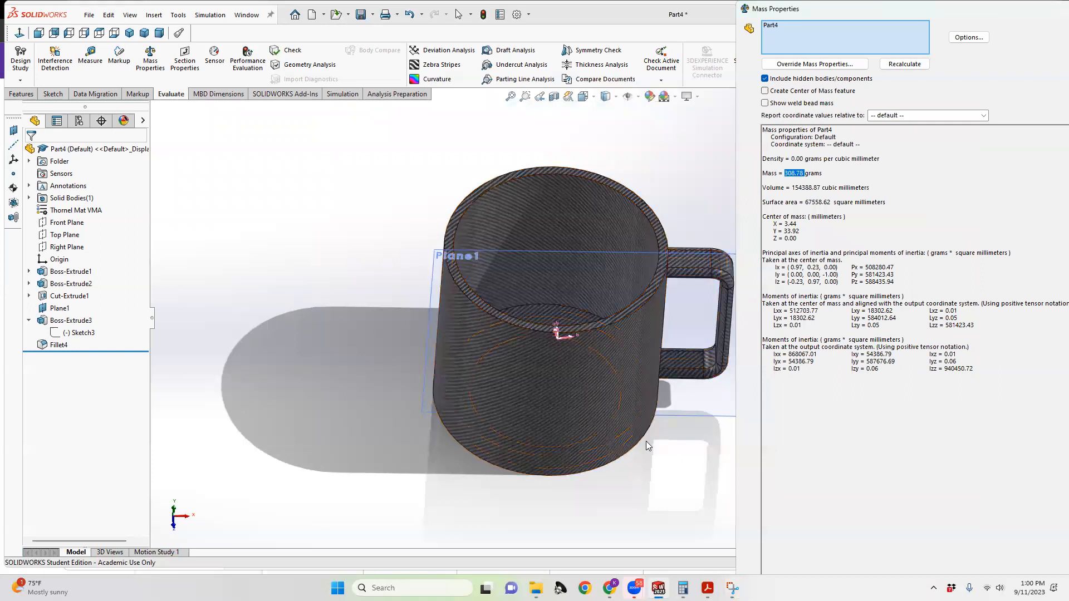
click(794, 178)
mouse_move(673, 314)
middle_down()
mouse_move(669, 214)
mouse_move(686, 301)
middle_up()
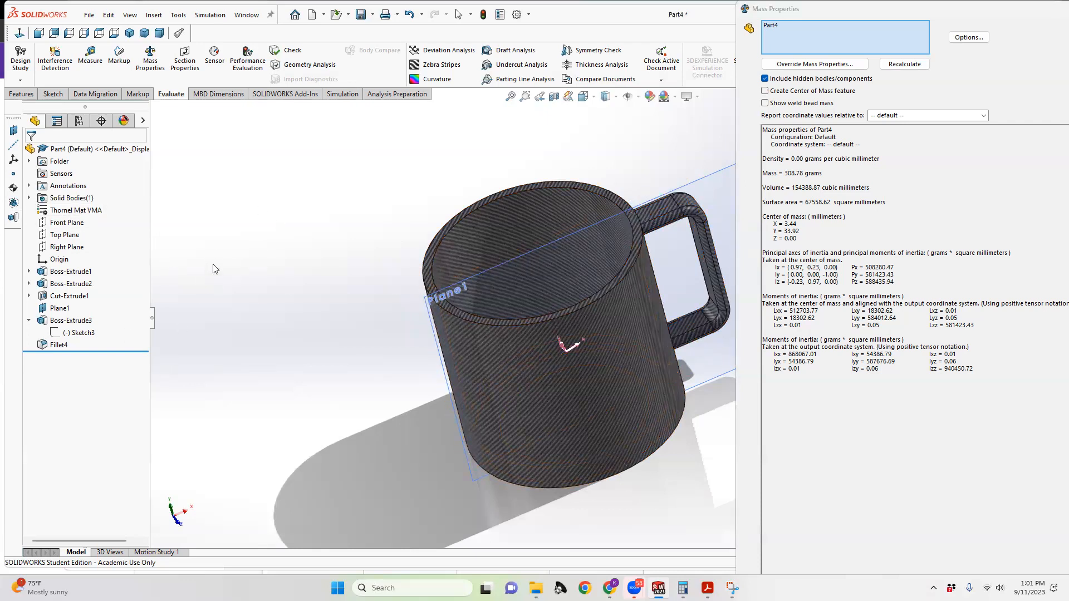
scroll(218, 270, down, 2)
scroll(615, 310, up, 5)
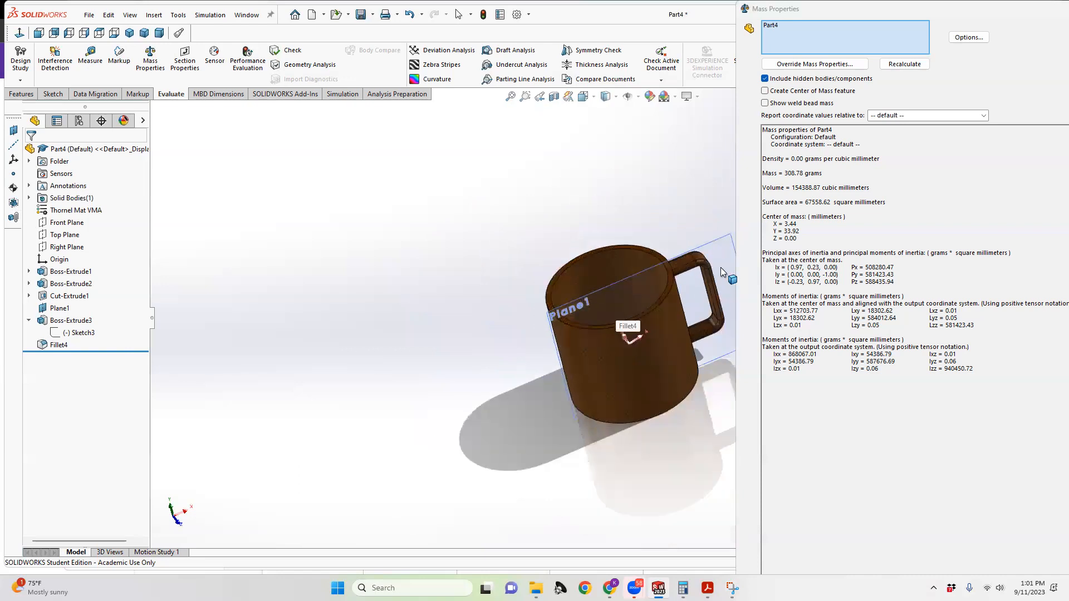
middle_drag(702, 332, 675, 259)
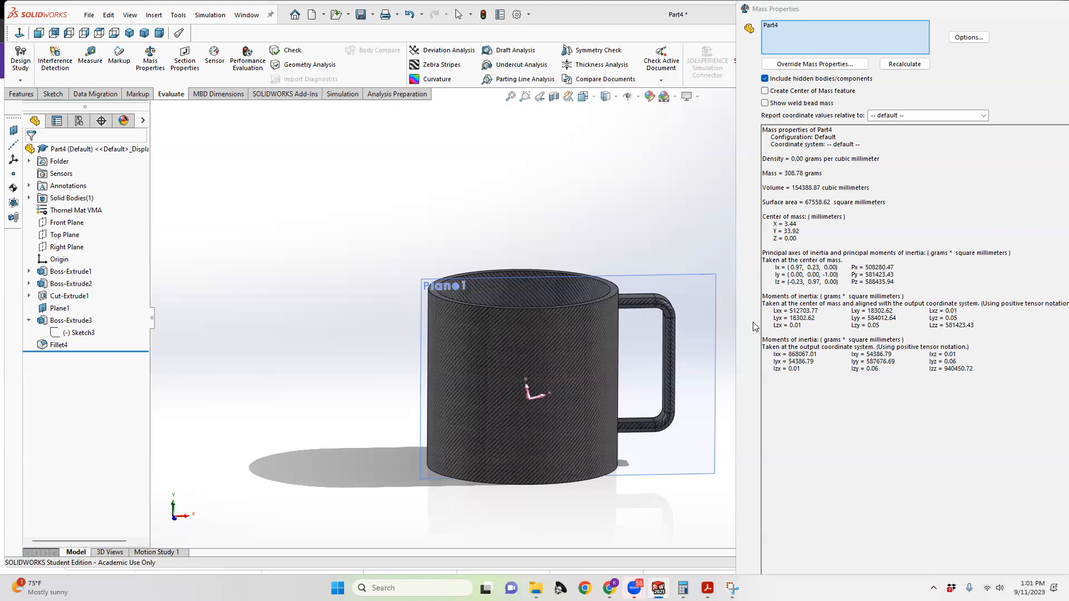
click(758, 364)
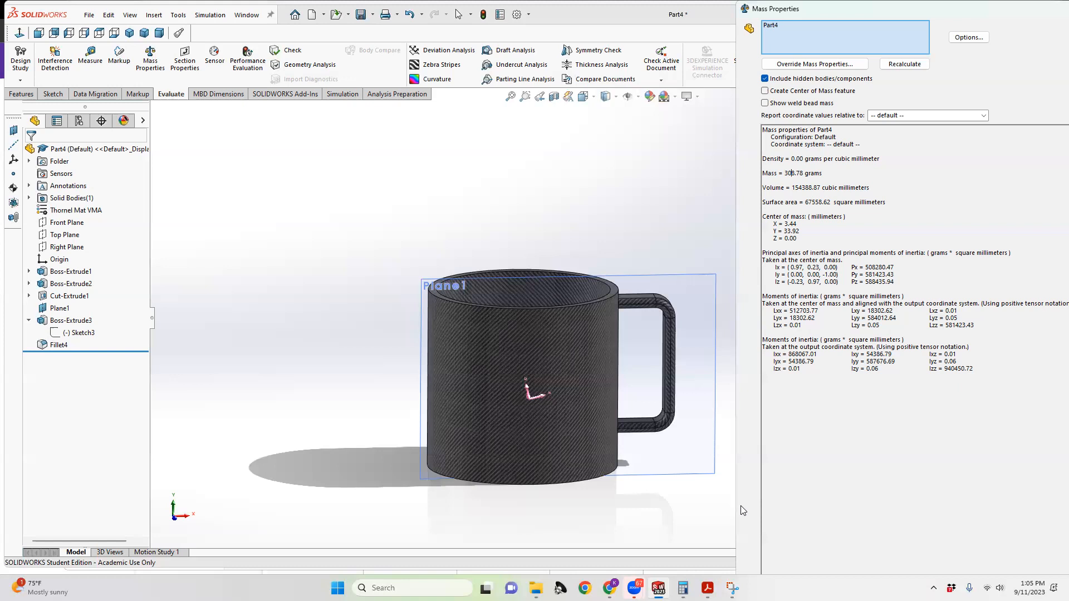
Step: Move the Snipping Tool window with the earlier screenshot off the model and start a new screen snip
mouse_move(733, 588)
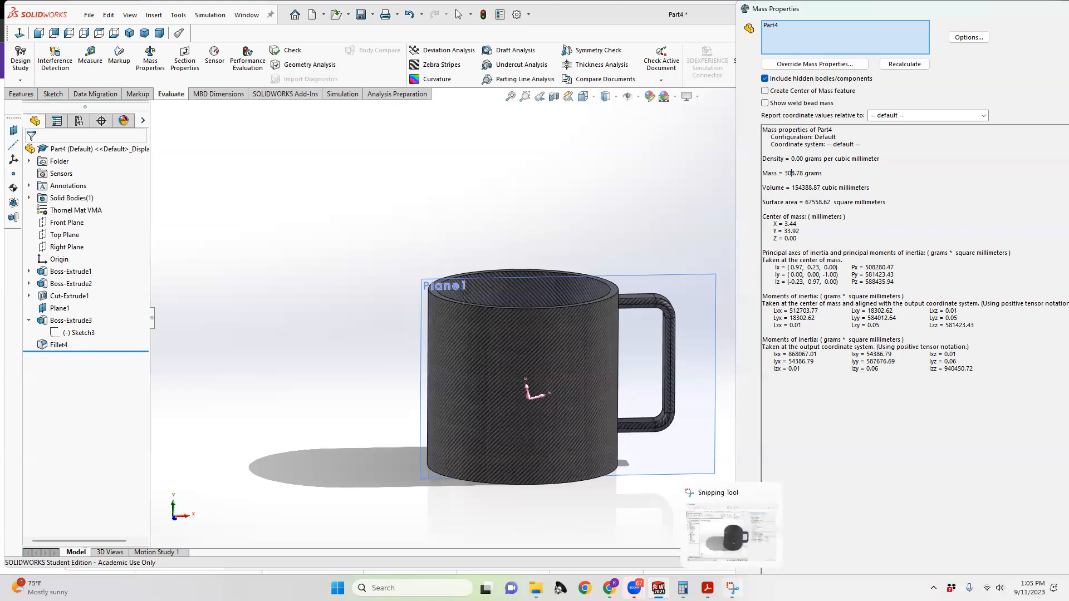
click(731, 532)
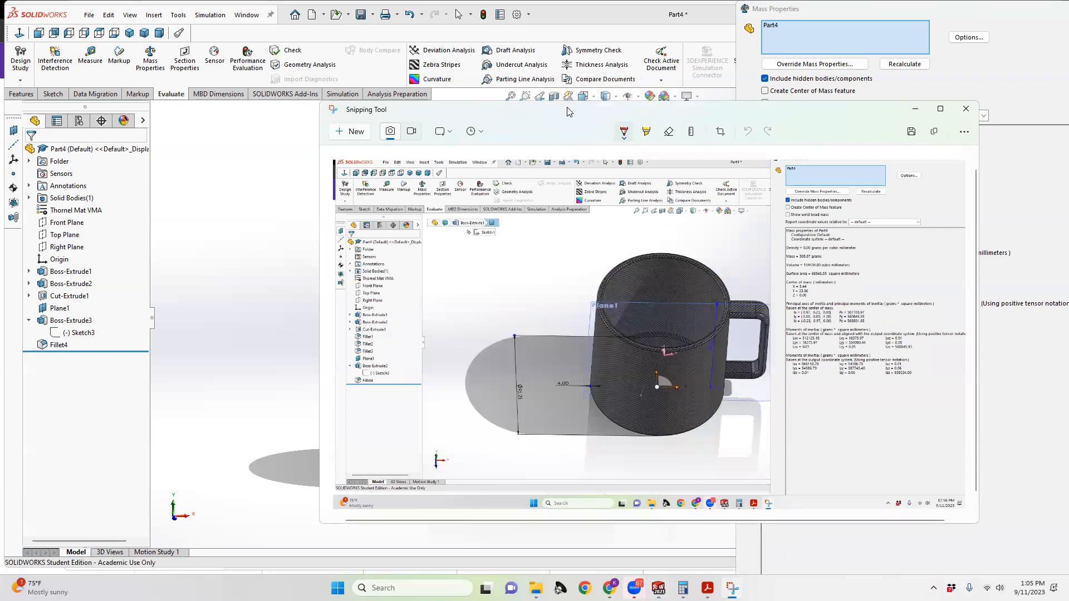
drag(568, 111, 1068, 112)
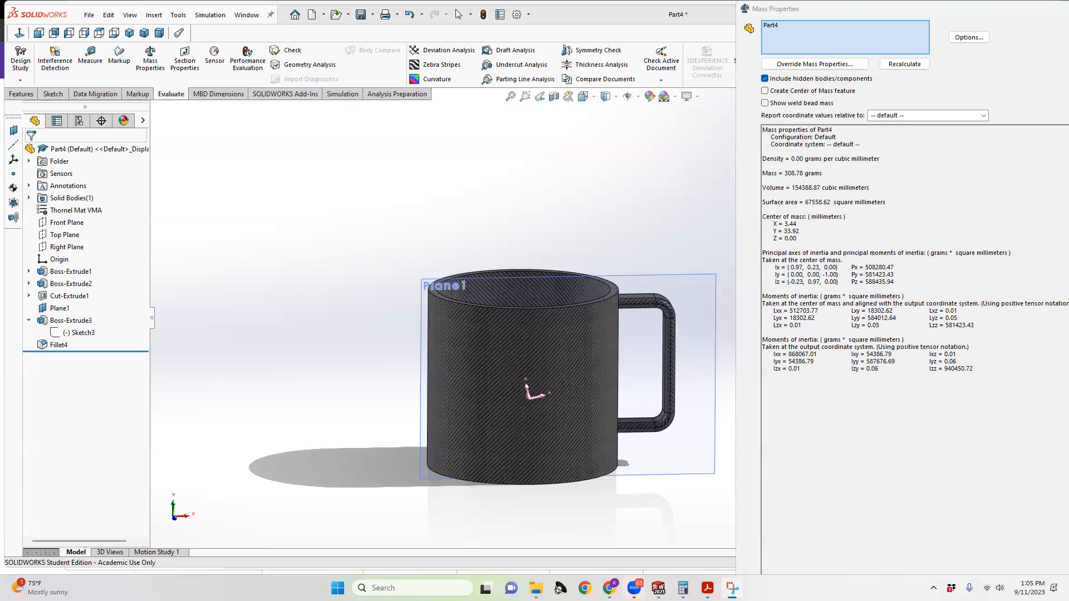
key(super+shift+s)
Step: Close the mass properties report and reapply the Thornel Mat VMA carbon fiber material to the cup
right_click(86, 213)
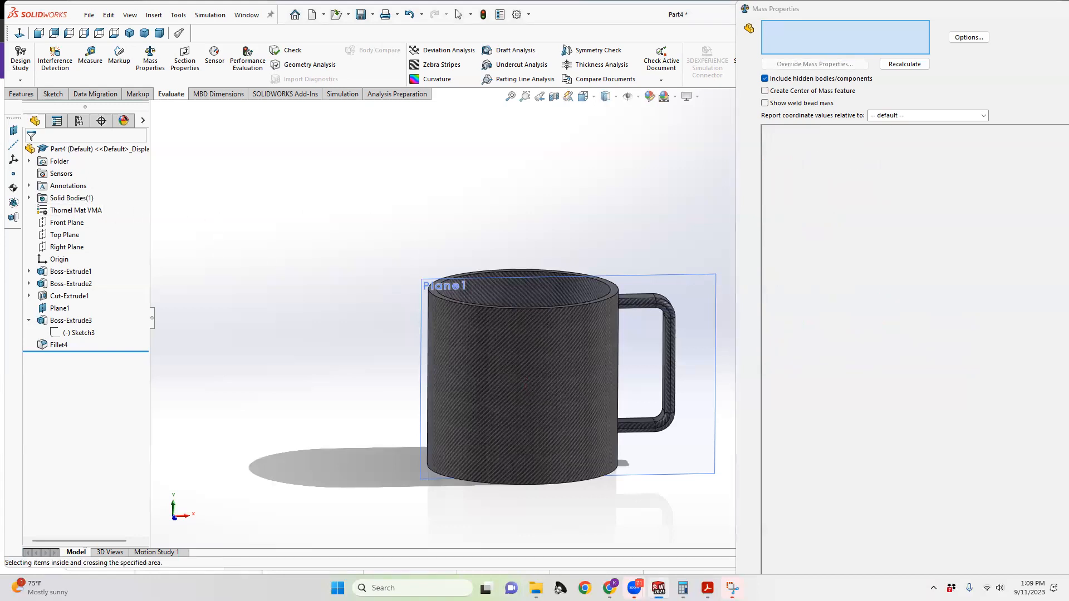
drag(982, 8, 610, 93)
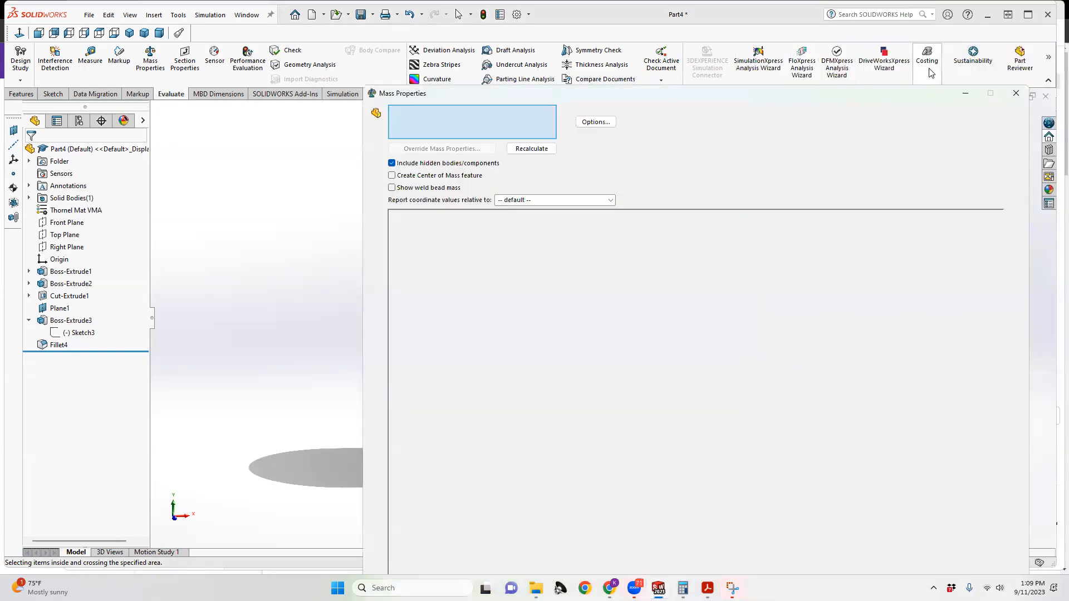
click(1015, 93)
right_click(83, 211)
click(97, 222)
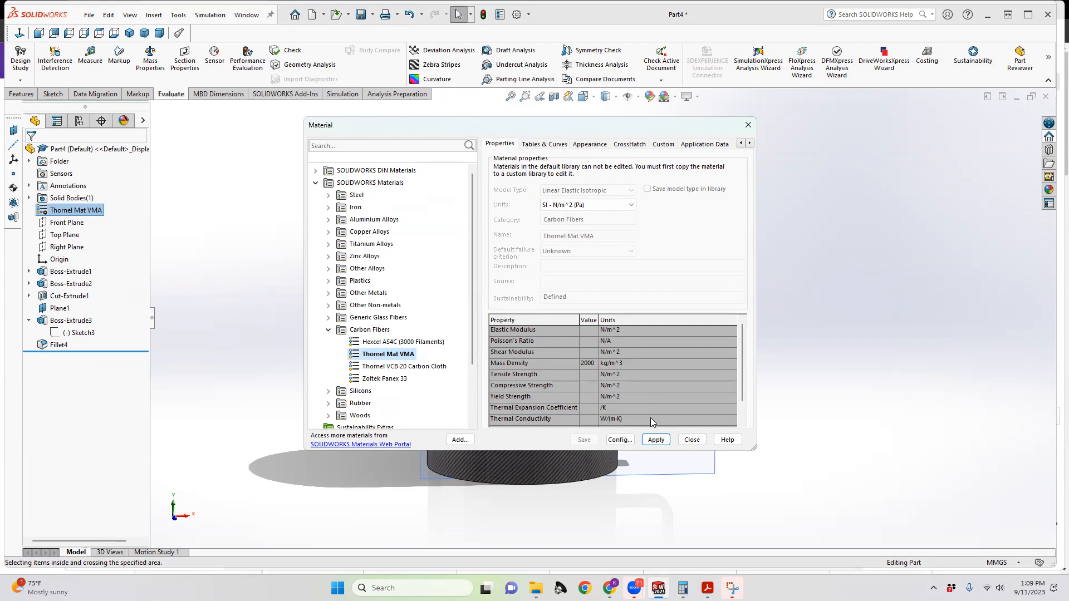
click(656, 440)
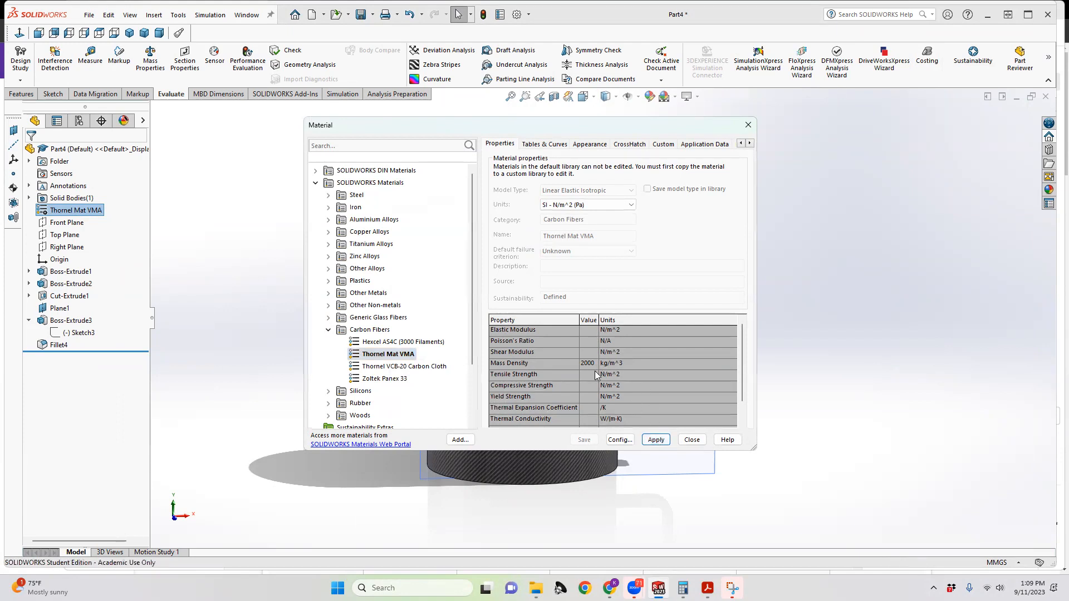
click(694, 440)
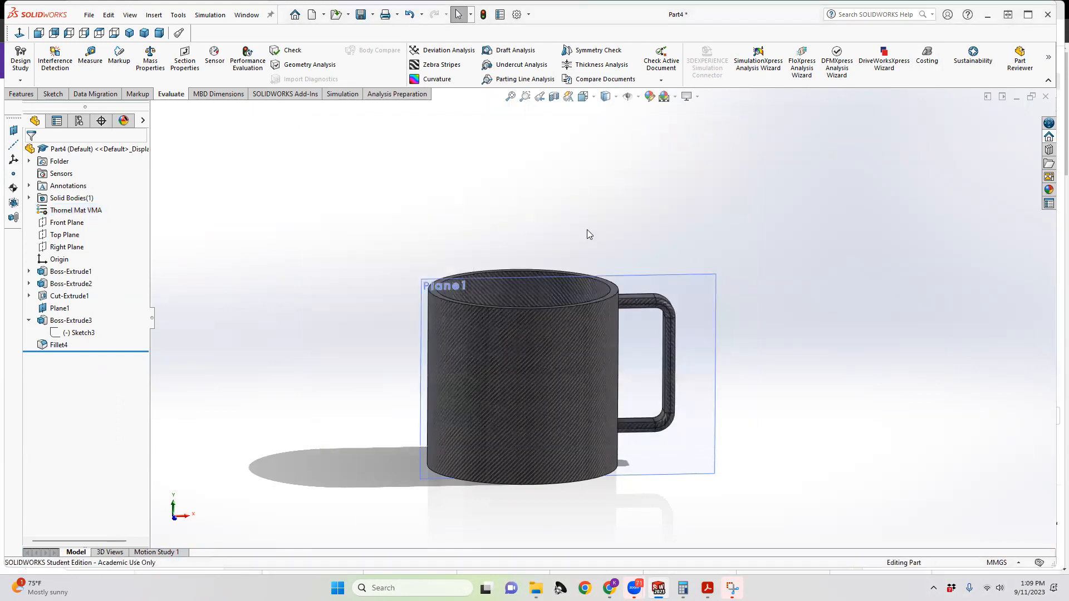
Step: Evaluate the cup's mass properties with the reapplied material and check the mass value
click(149, 57)
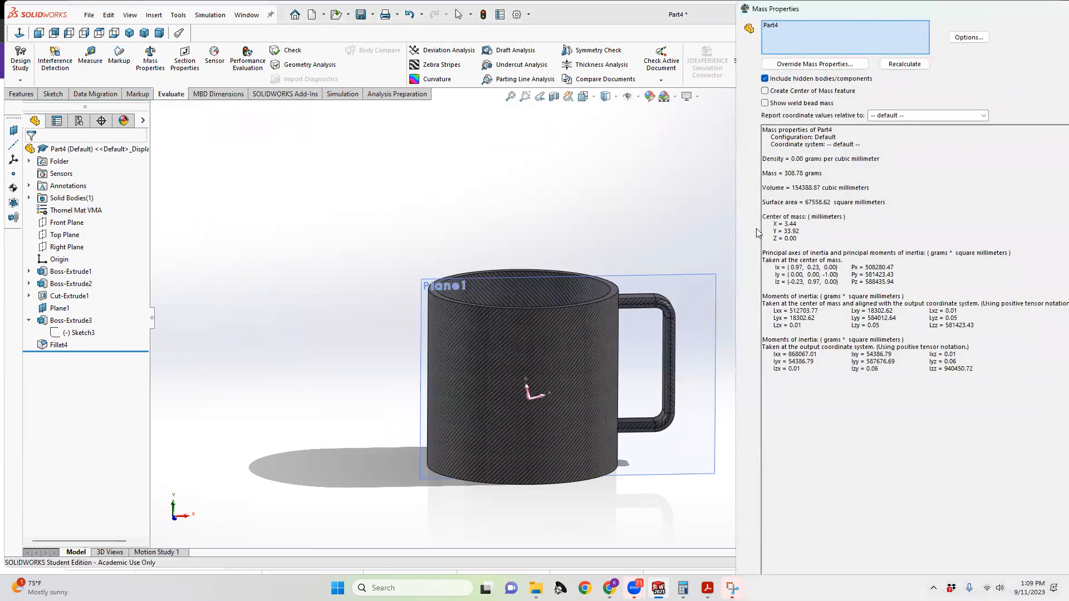
drag(803, 175, 784, 176)
click(702, 196)
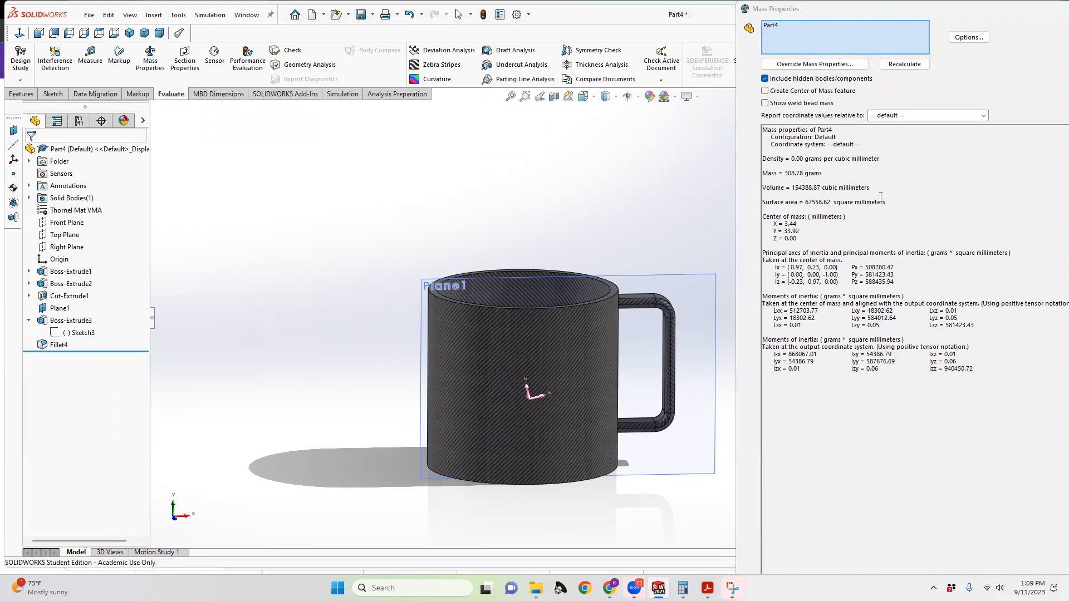